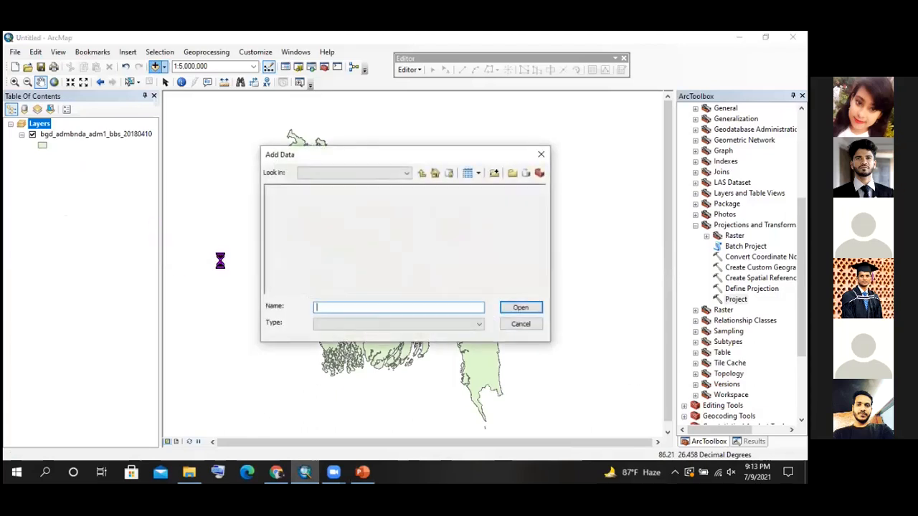
Browse to the Data folder of Exercise 03 in D:\ArcGIS_training for adding data
click(422, 173)
click(388, 176)
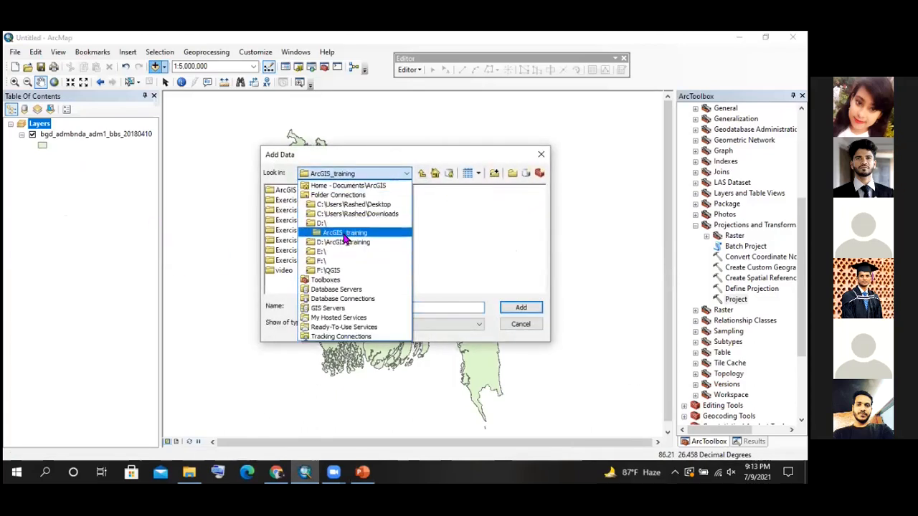
click(348, 243)
double_click(302, 222)
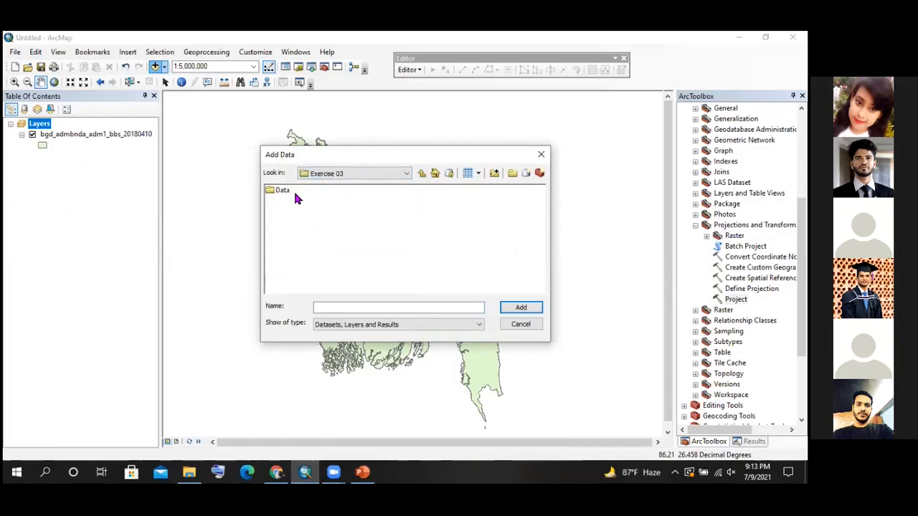
double_click(283, 190)
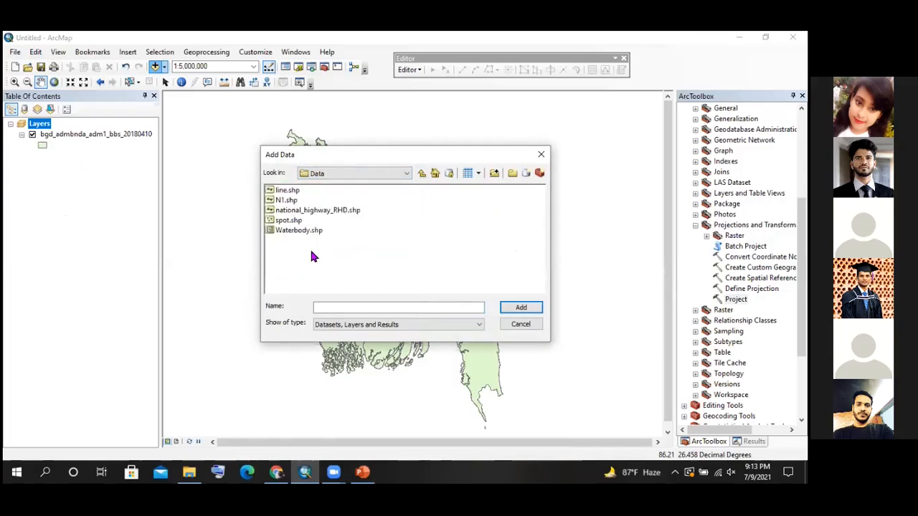
Add line.shp, N1.shp, national_highway_RHD.shp, spot.shp and Waterbody.shp to the map, dismissing the coordinate system warning
click(294, 192)
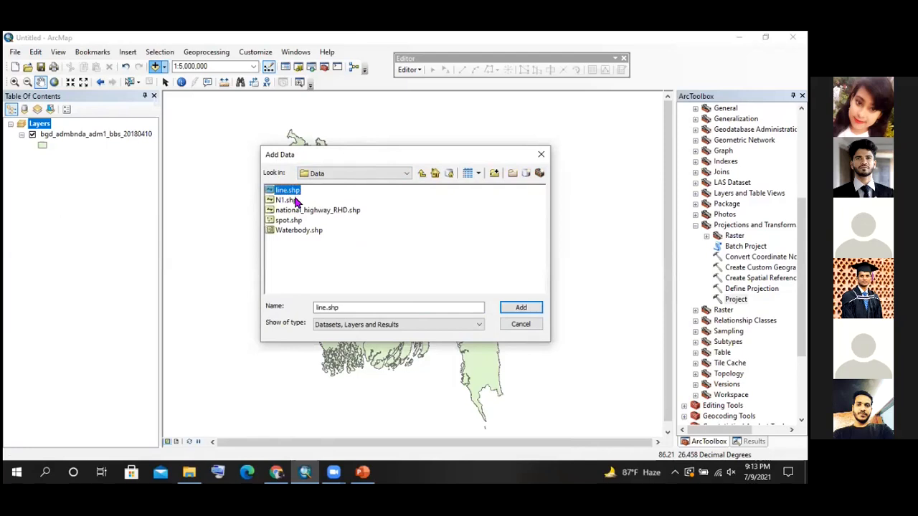
click(295, 201)
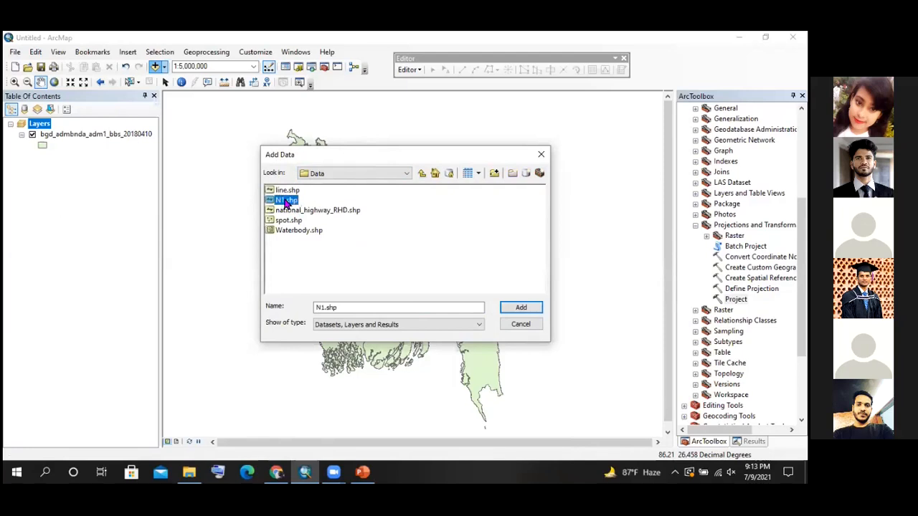
click(309, 213)
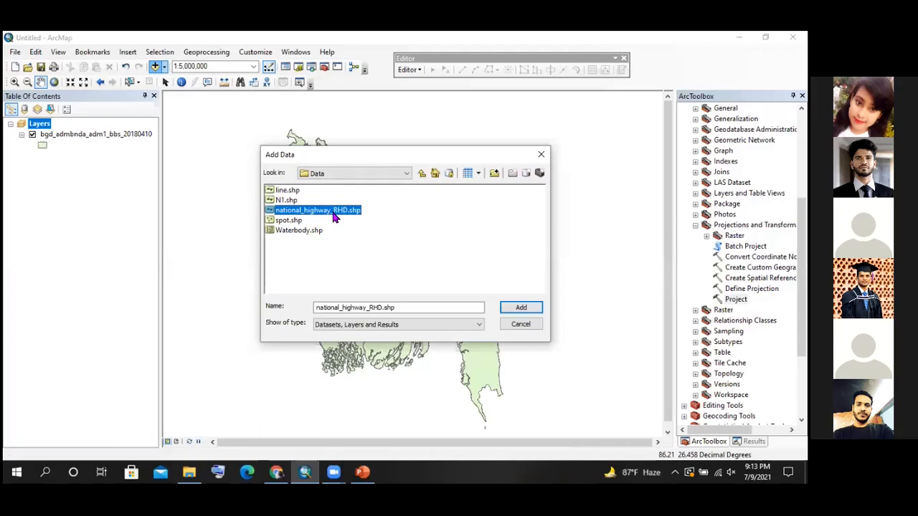
click(310, 253)
click(318, 211)
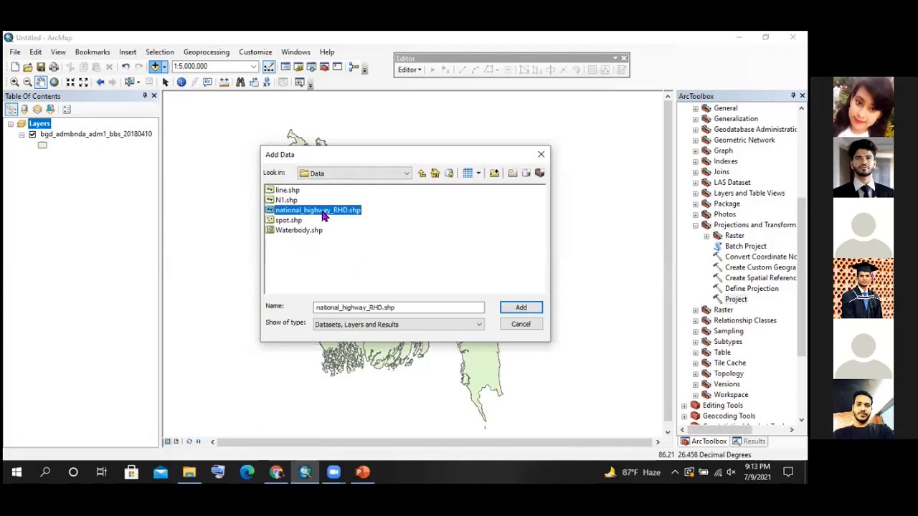
click(291, 222)
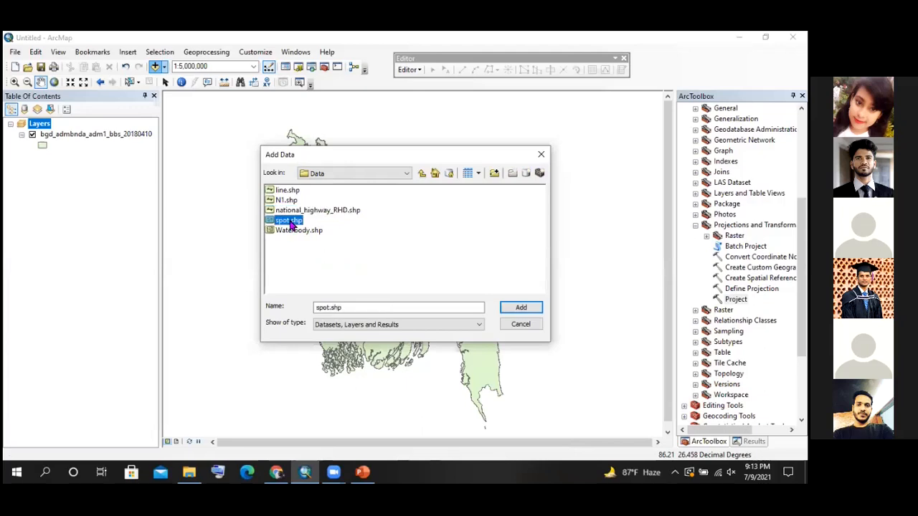
click(316, 230)
click(331, 245)
drag(332, 256, 280, 189)
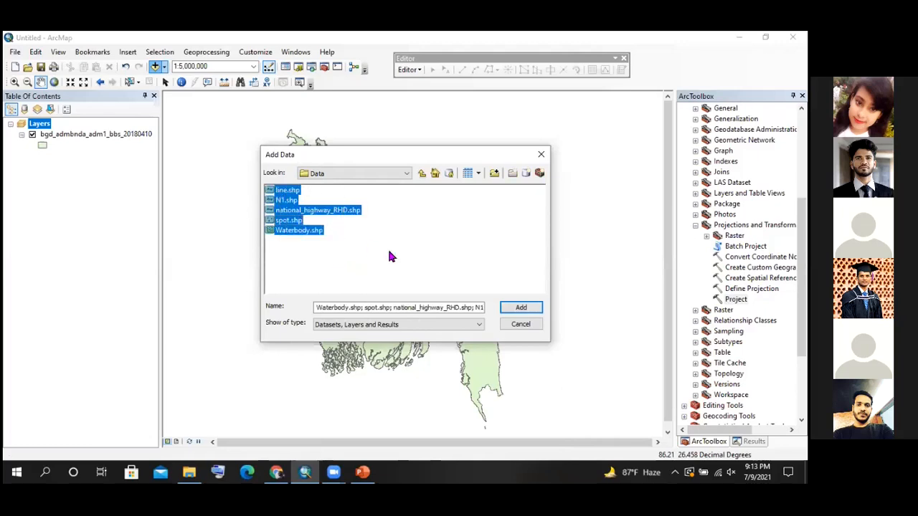
click(520, 307)
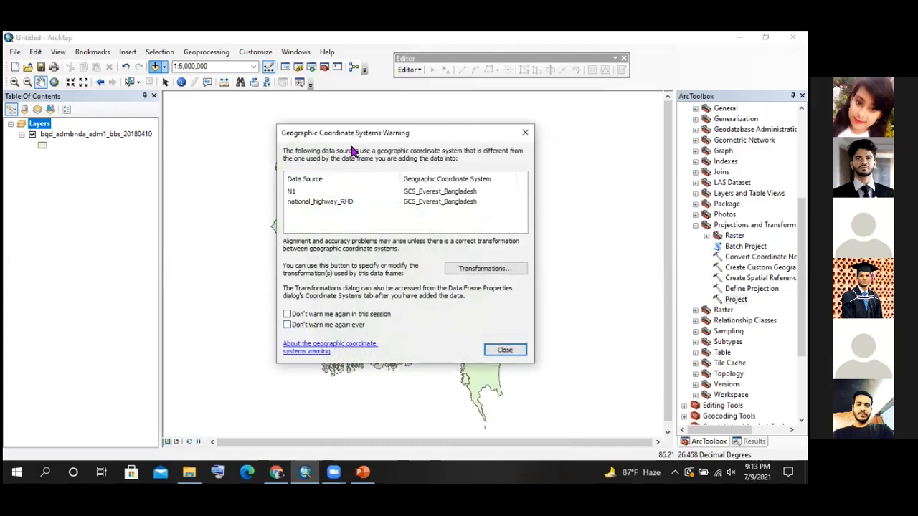
drag(361, 130, 346, 126)
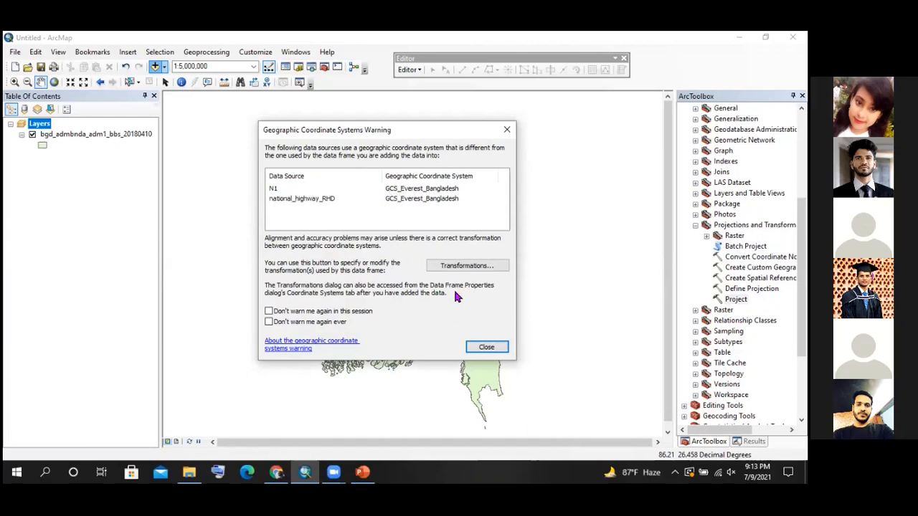
click(485, 347)
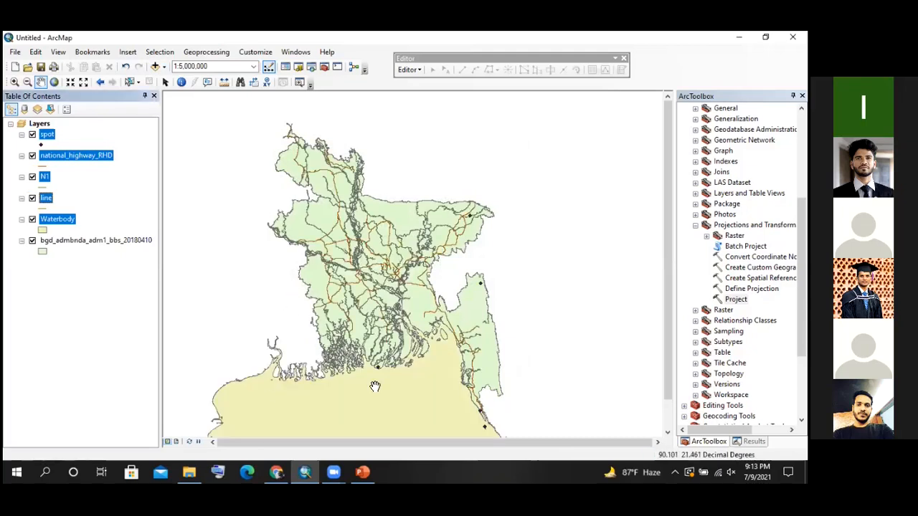
click(104, 190)
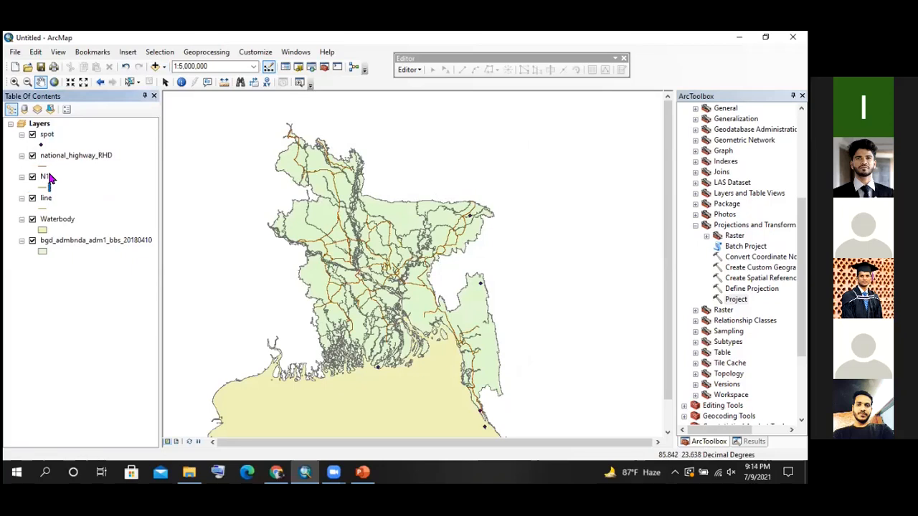
drag(378, 238, 396, 202)
scroll(396, 202, up, 2)
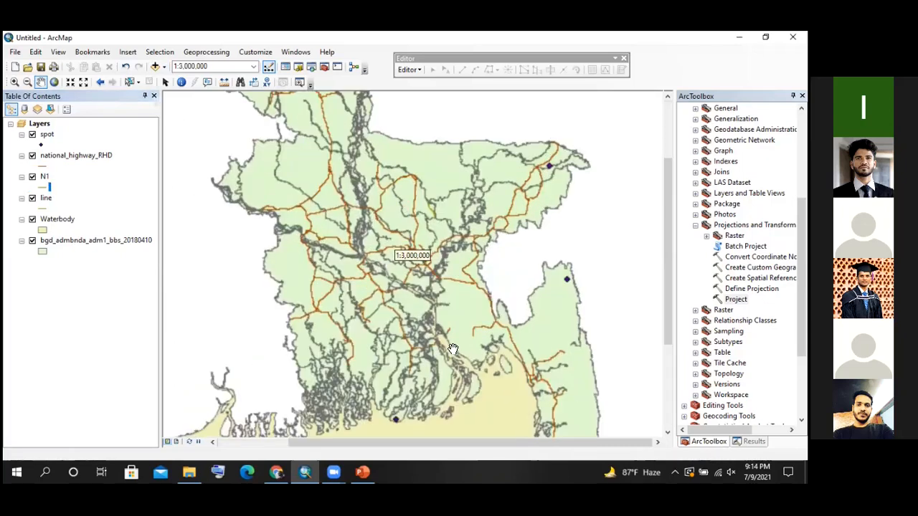
Switch to the Ex_03.pptx presentation in PowerPoint and review the "Create a new layer" slides 2 to 6 in full screen
click(362, 472)
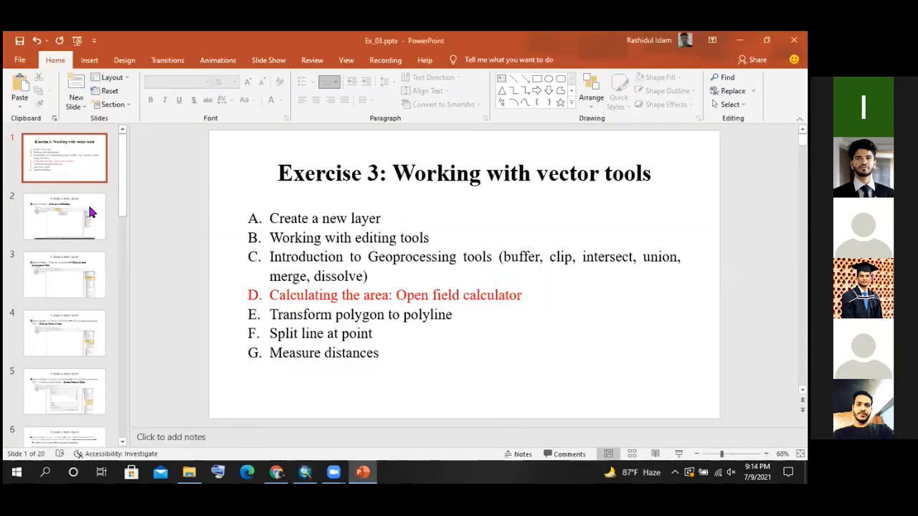
click(96, 212)
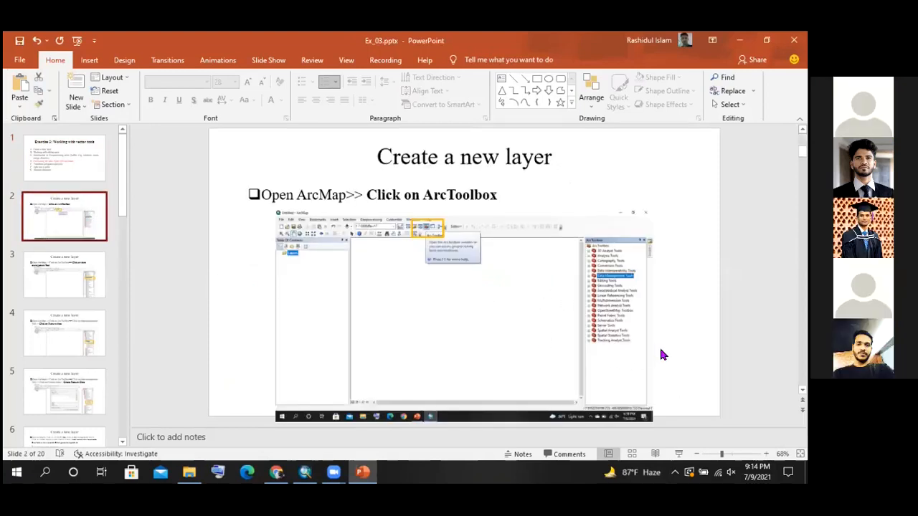
click(678, 454)
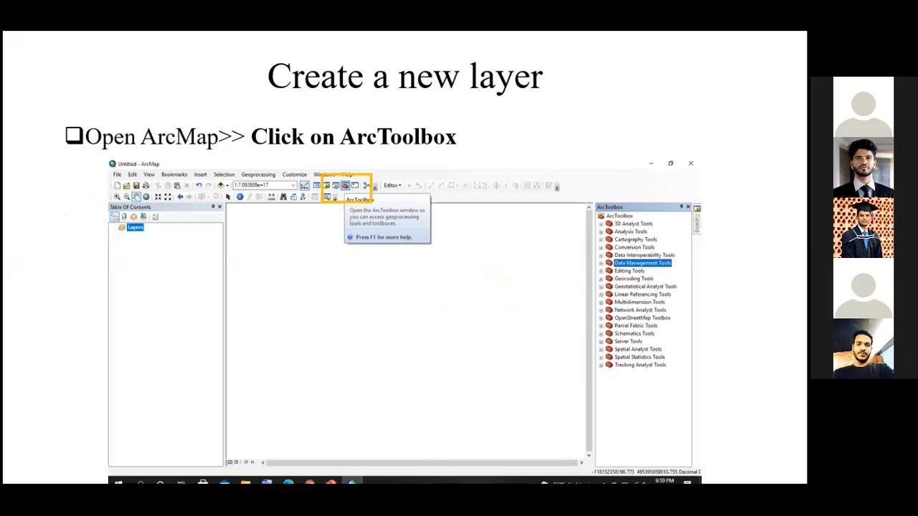
key(Right)
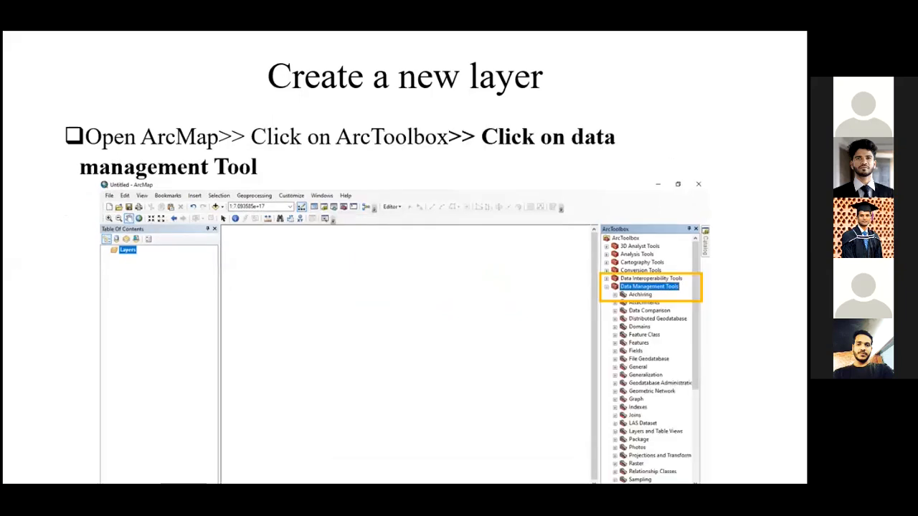
key(Right)
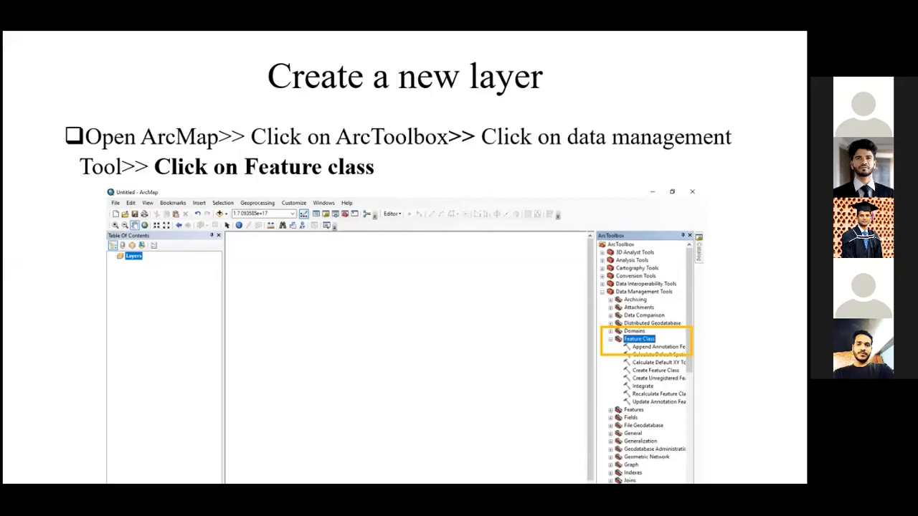
key(Right)
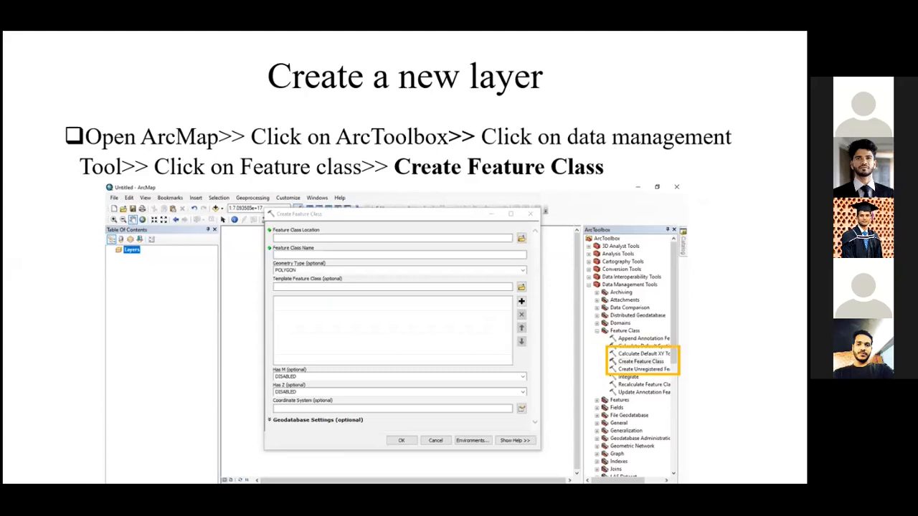
key(Right)
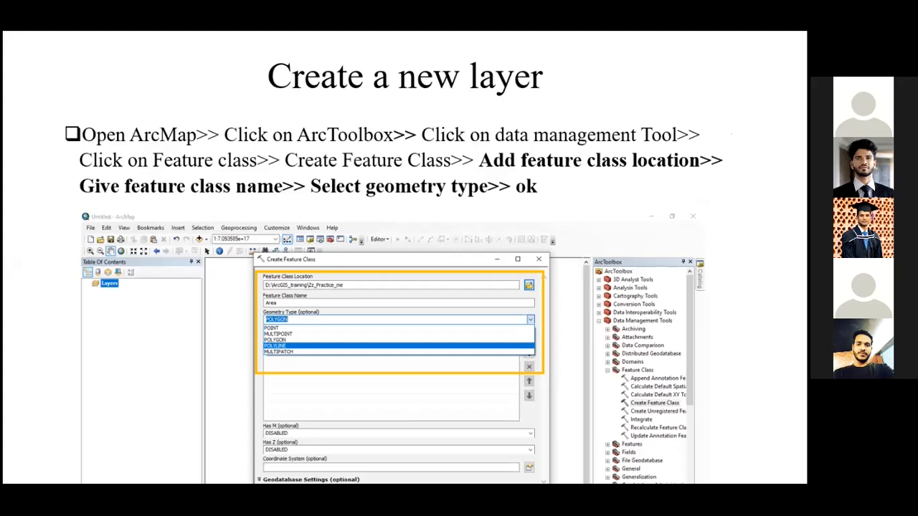
key(Escape)
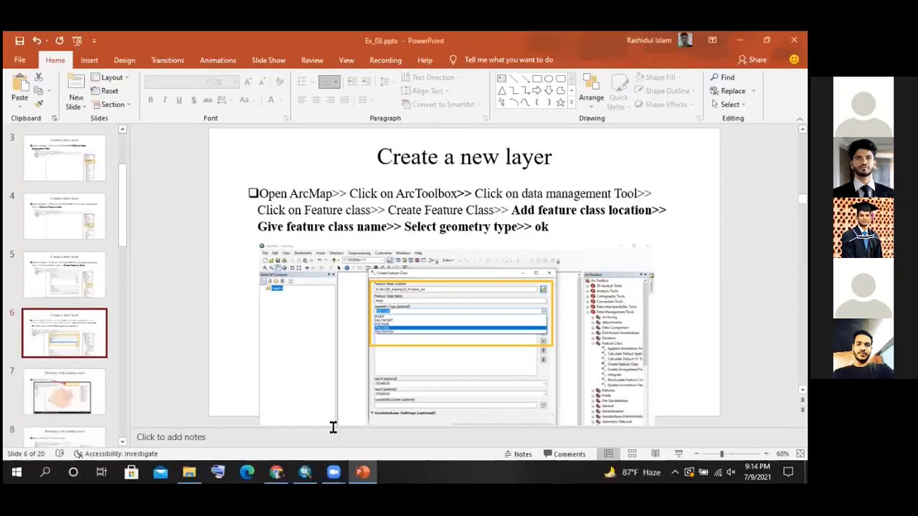
Switch back to ArcMap and hide the national_highway_RHD, N1 and Waterbody layers
click(305, 471)
scroll(344, 215, up, 2)
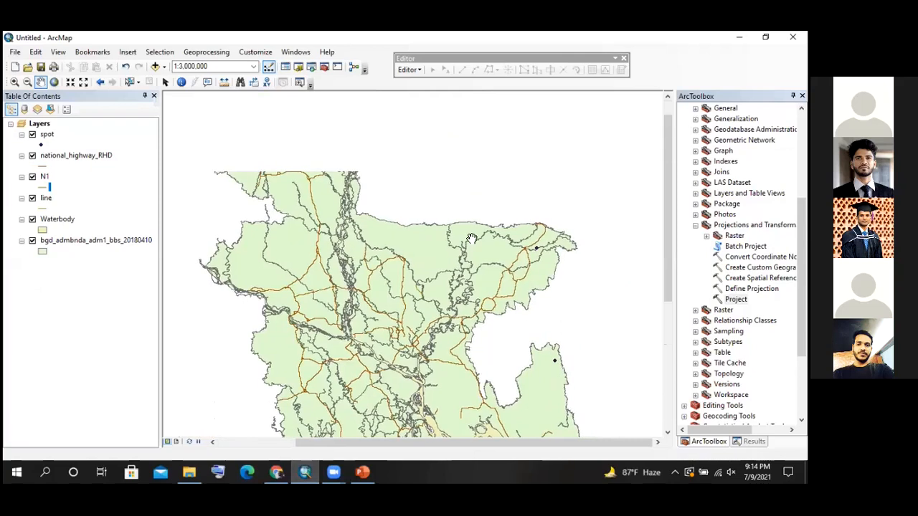
drag(343, 215, 372, 237)
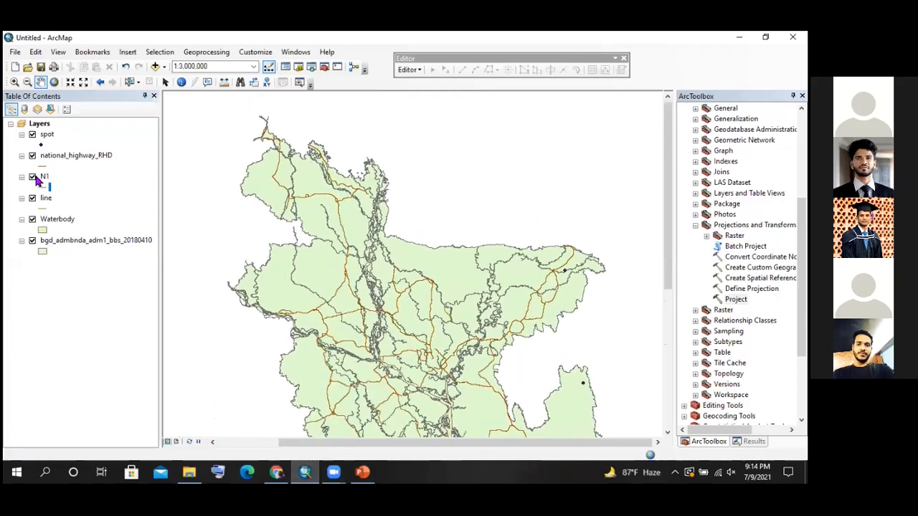
click(31, 155)
click(31, 176)
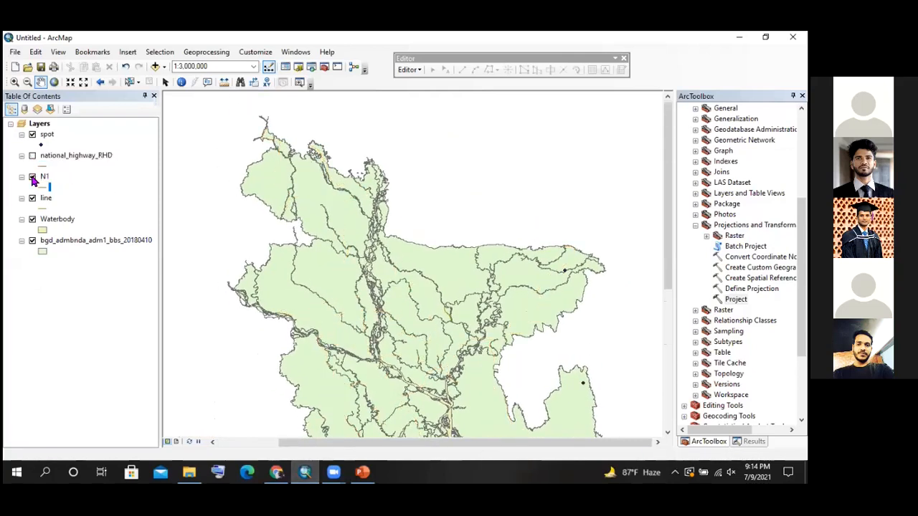
click(32, 219)
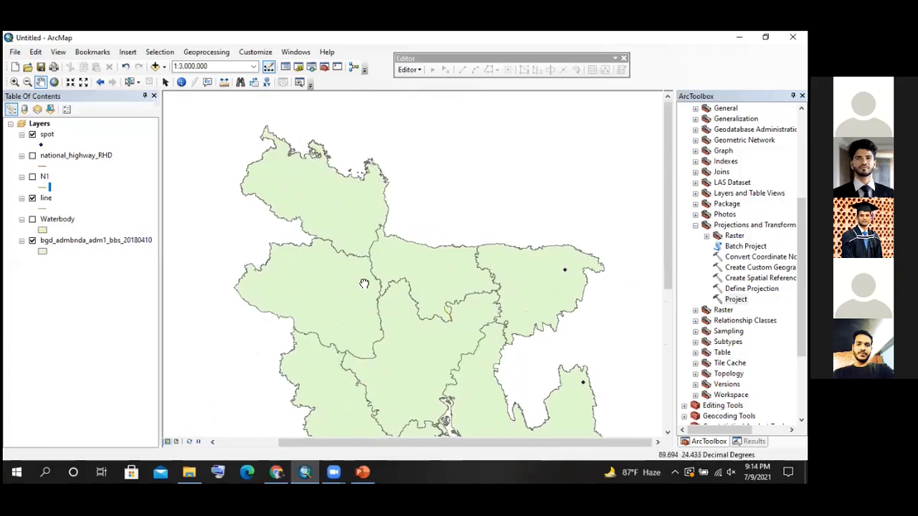
Collapse the Projections and Transformations toolset and the Data Management Tools toolbox
drag(468, 290, 456, 254)
click(694, 225)
scroll(706, 225, up, 5)
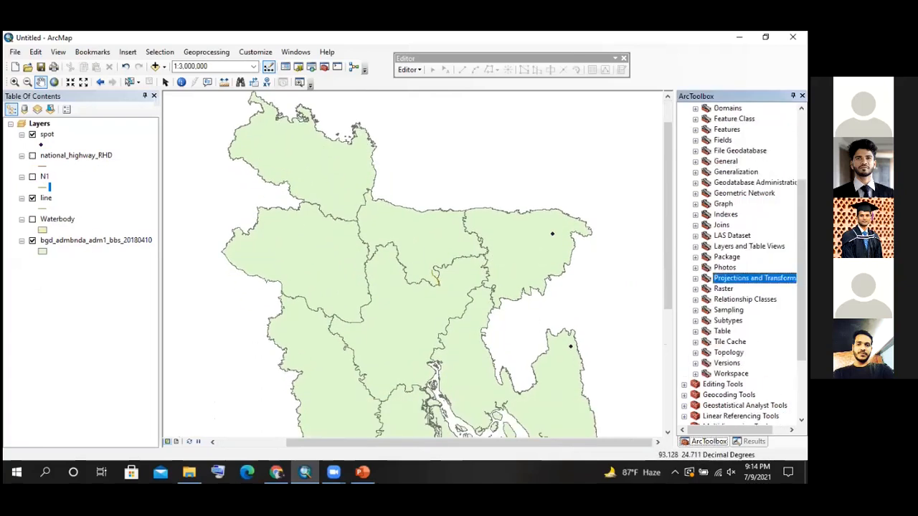
click(684, 172)
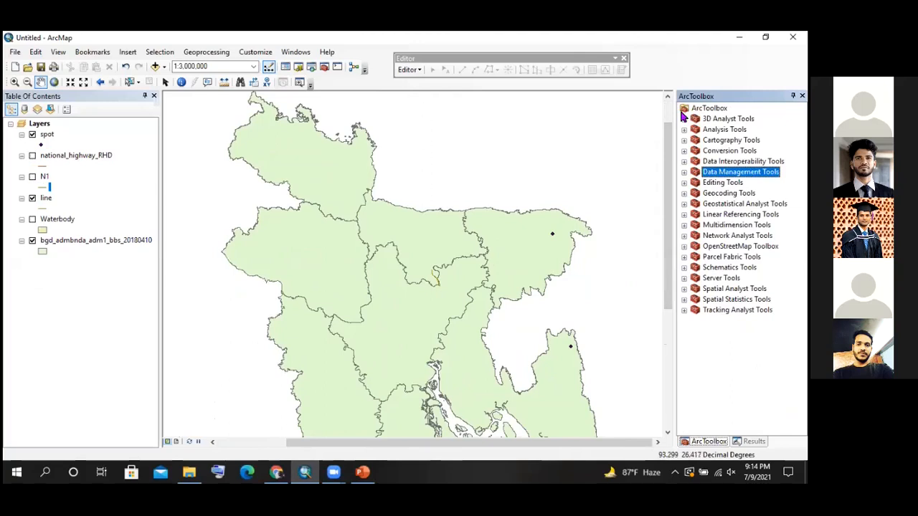
click(345, 39)
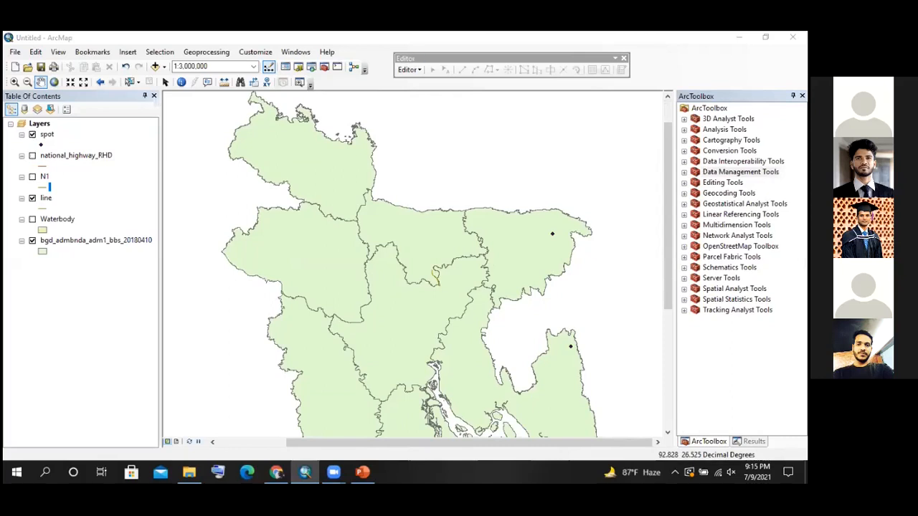
Open the Create Feature Class tool from the Feature Class toolset of Data Management Tools
double_click(741, 172)
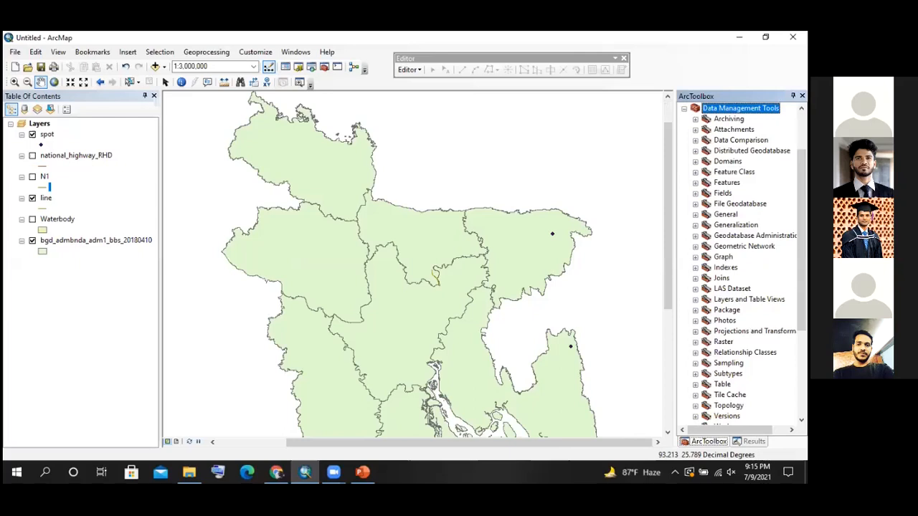
scroll(753, 299, up, 2)
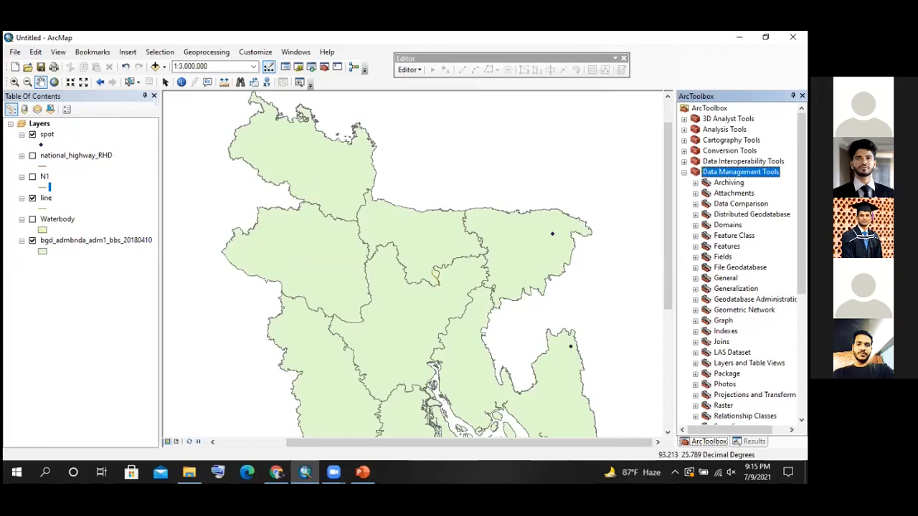
click(695, 236)
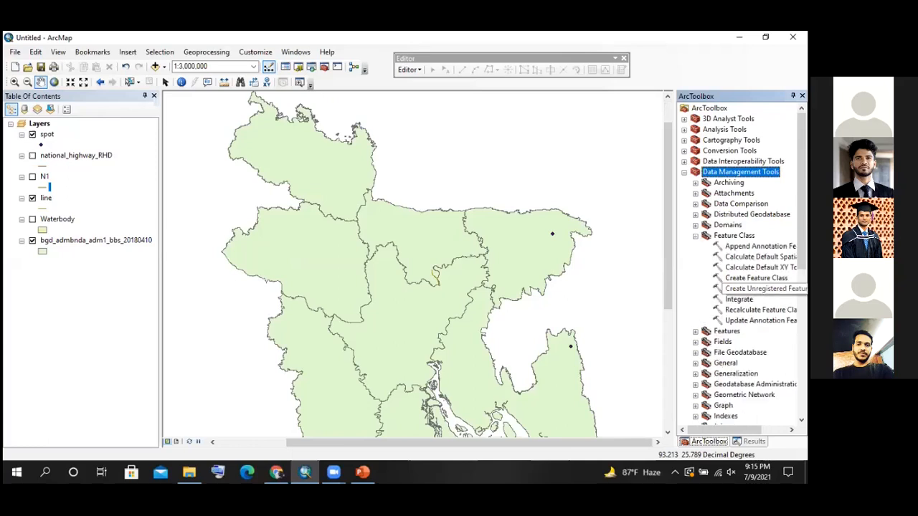
double_click(755, 278)
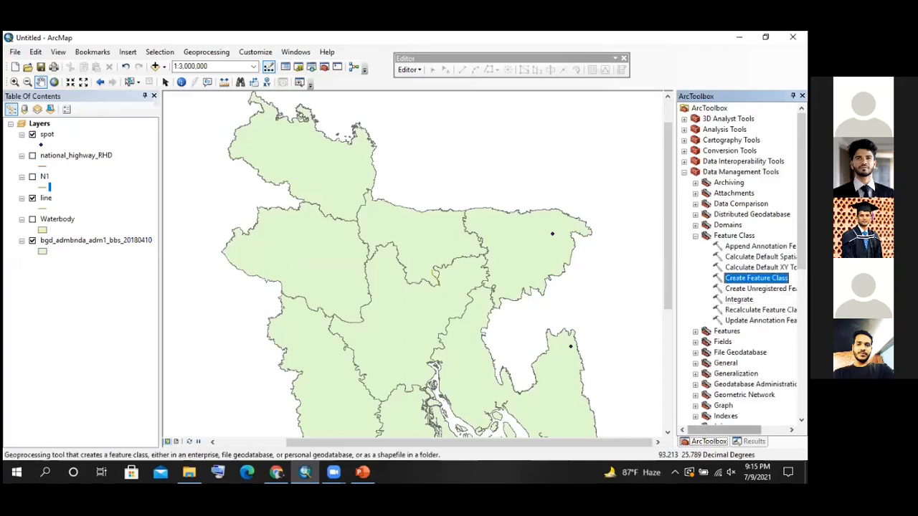
drag(731, 430, 739, 430)
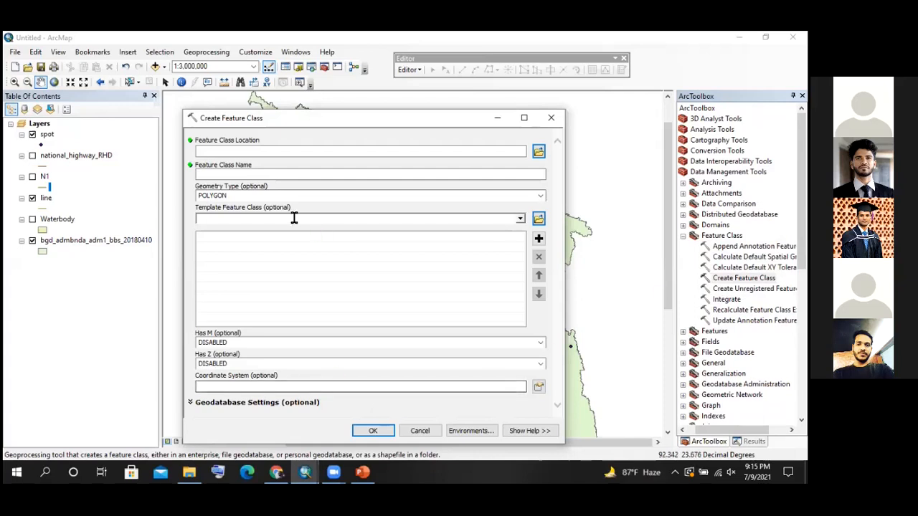
drag(233, 118, 239, 117)
click(273, 149)
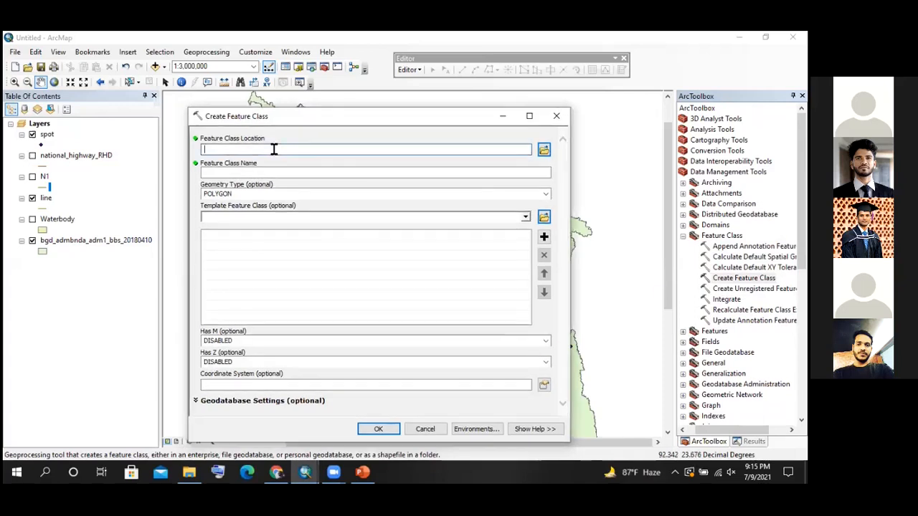
click(546, 152)
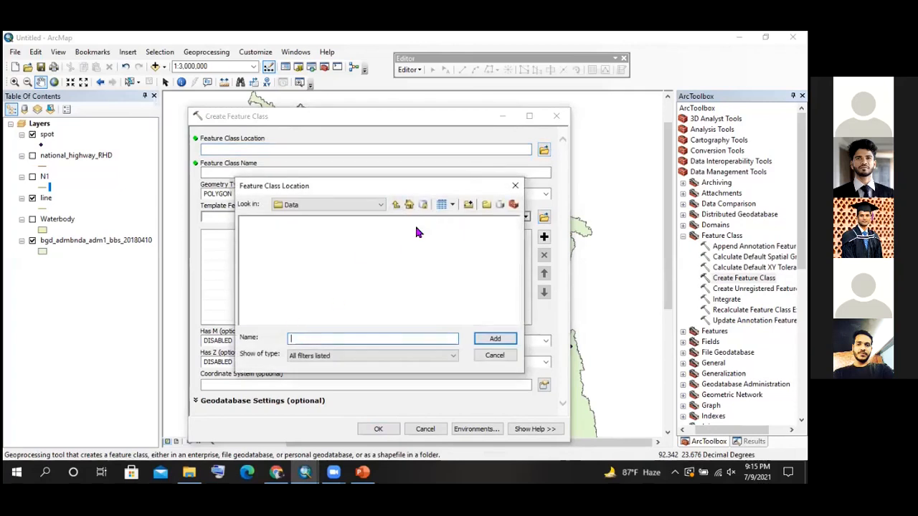
click(515, 186)
Set the feature class location to the Zz_Practice_me folder in D:\ArcGIS_training
click(544, 149)
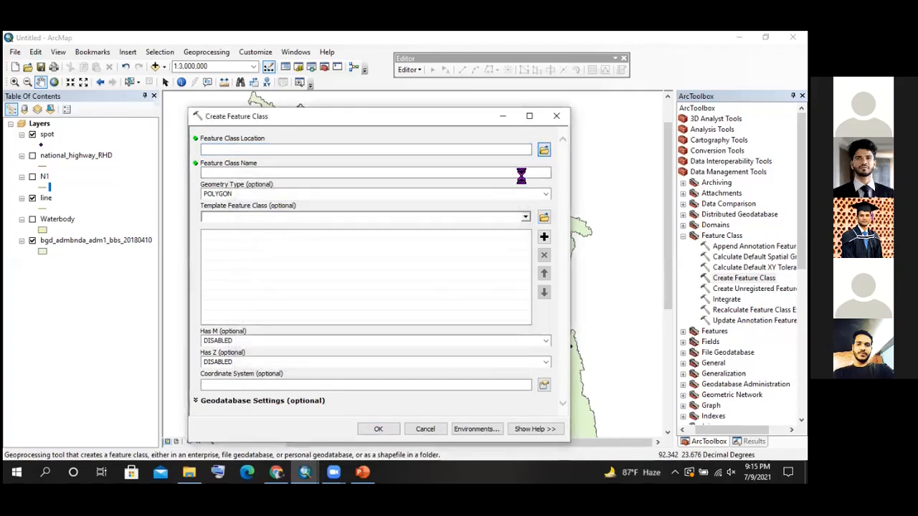
text(as)
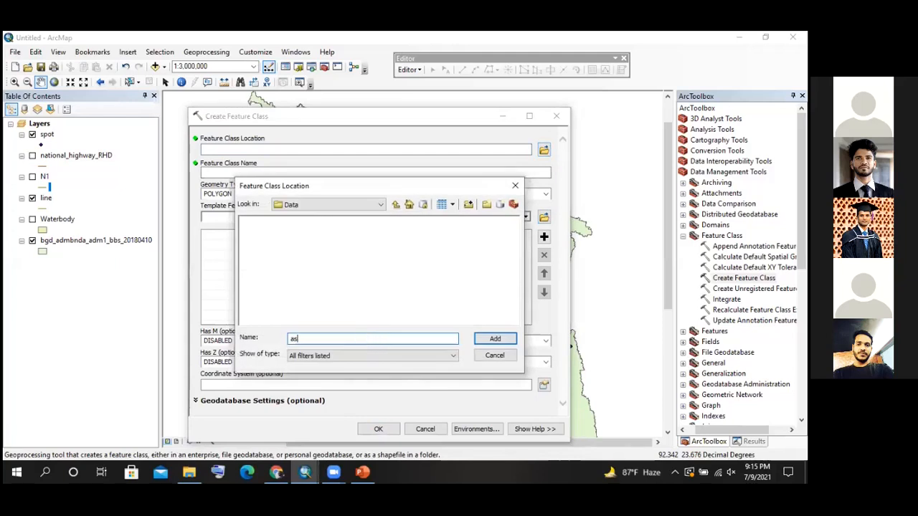
key(BackSpace)
key(BackSpace)
click(395, 206)
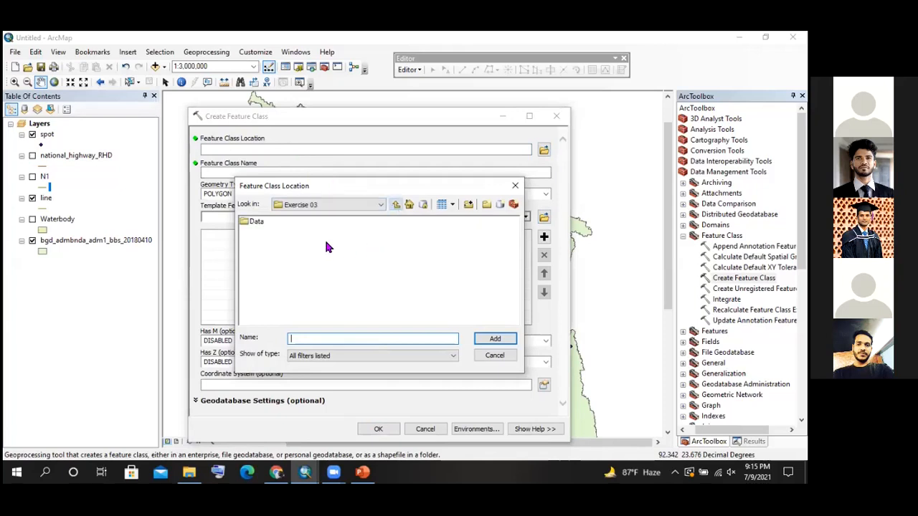
click(254, 221)
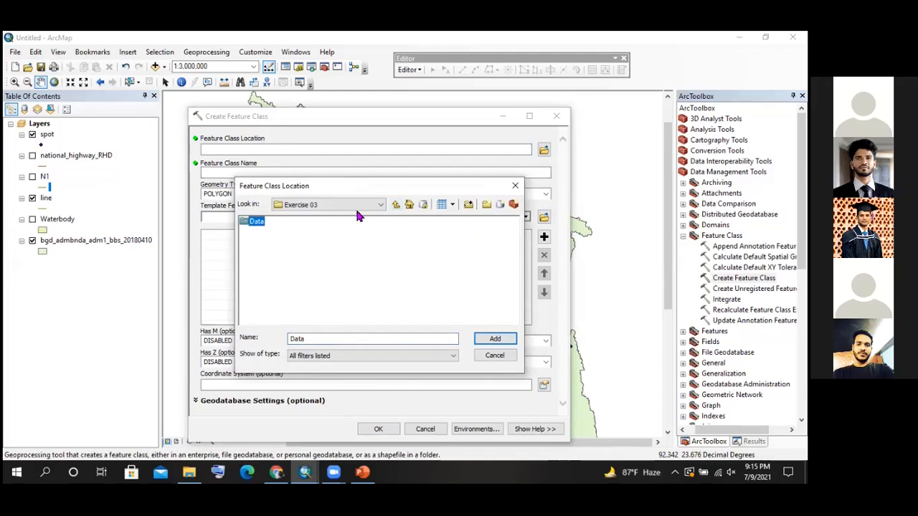
click(396, 206)
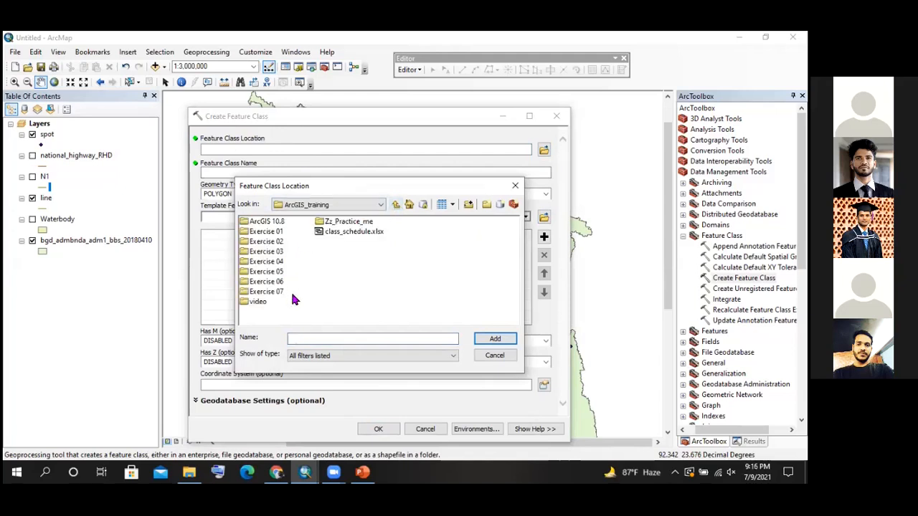
click(355, 224)
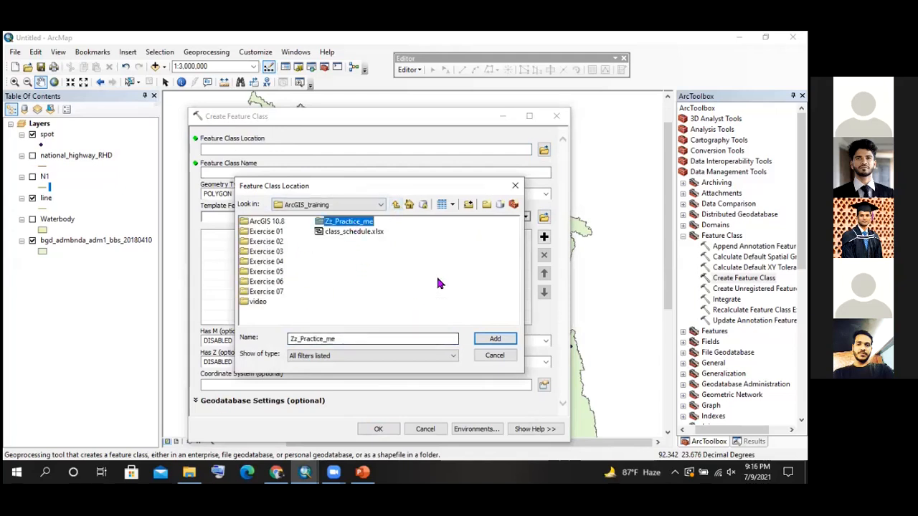
click(496, 340)
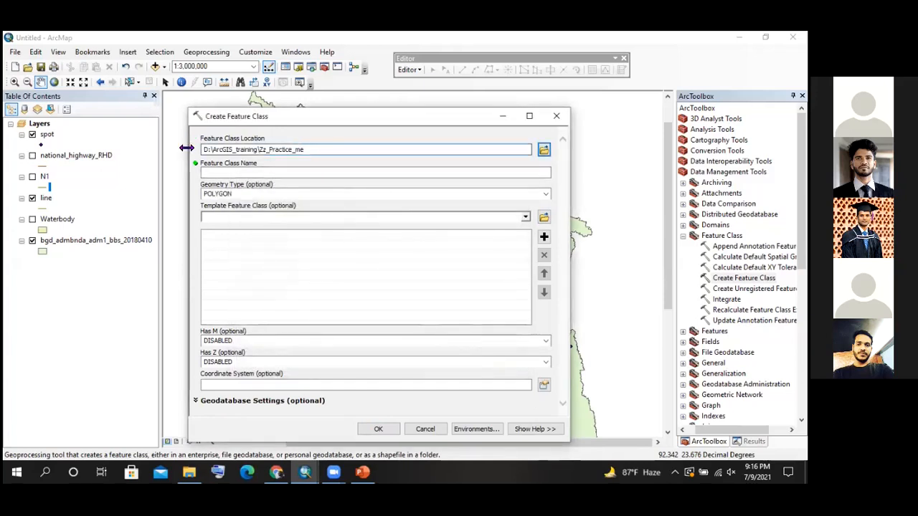
double_click(312, 150)
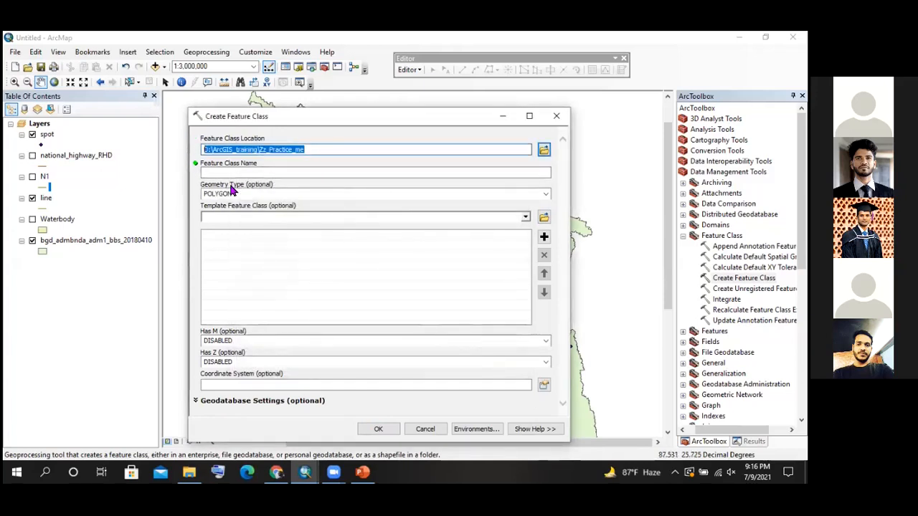
click(312, 148)
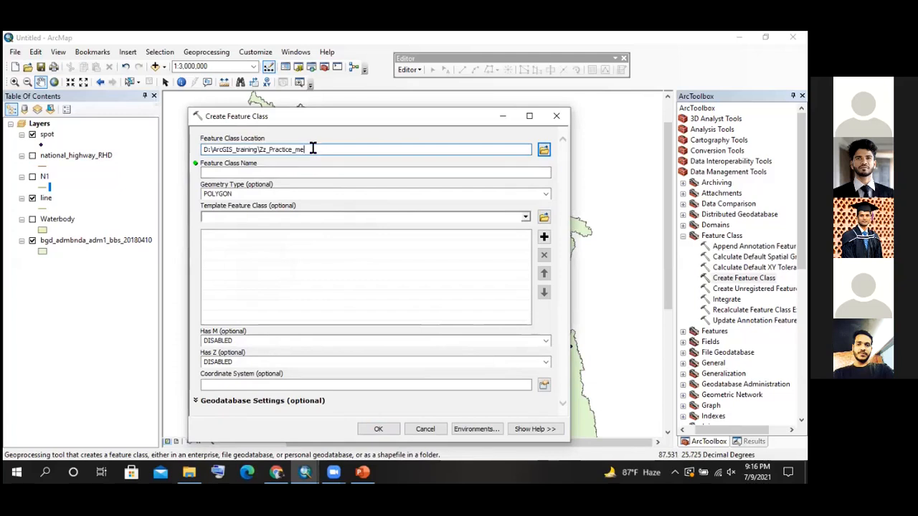
Name the new feature class ponds and choose POLYGON as its geometry type
click(243, 173)
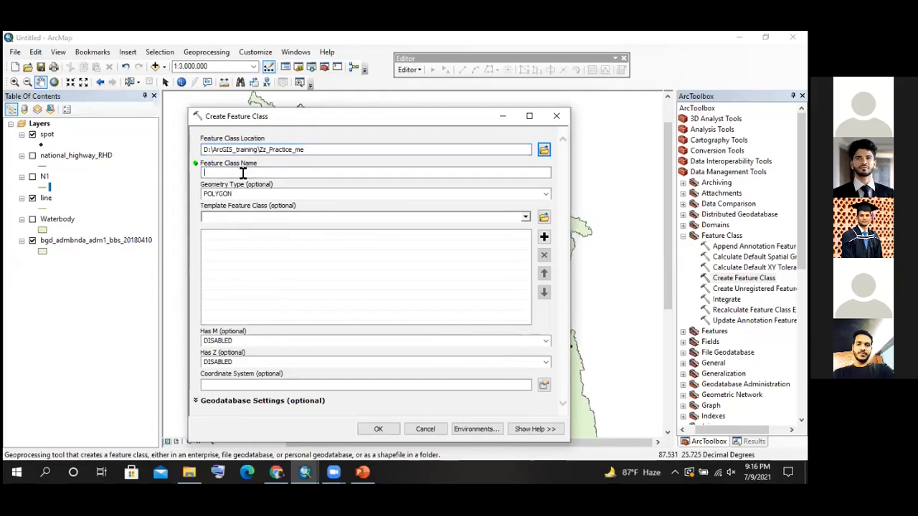
text(ponds)
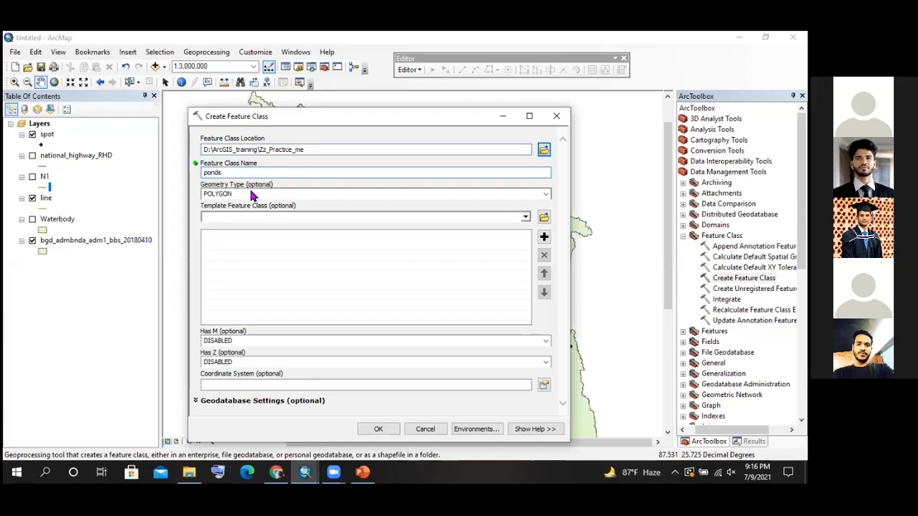
key(Tab)
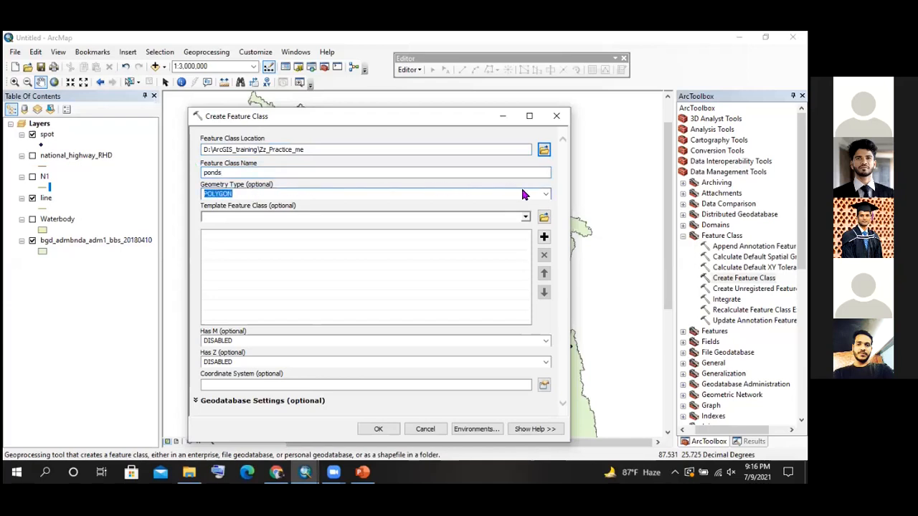
click(546, 194)
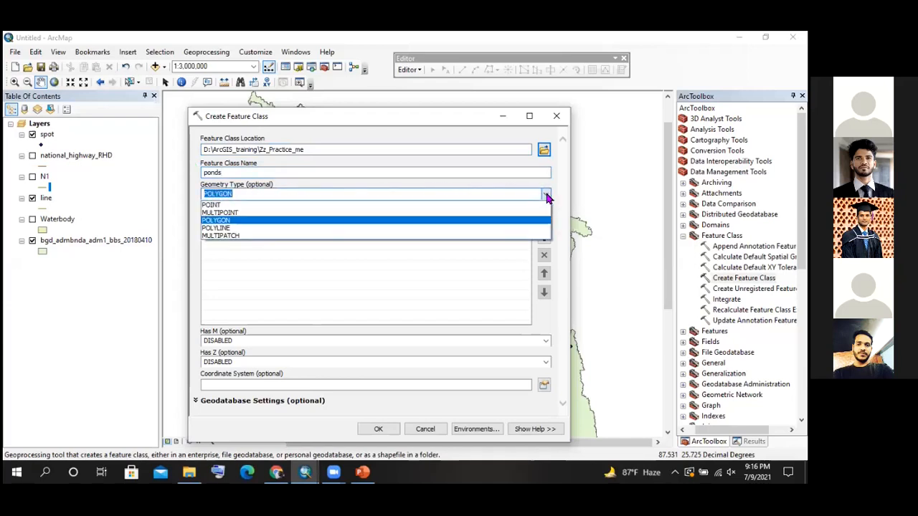
click(236, 221)
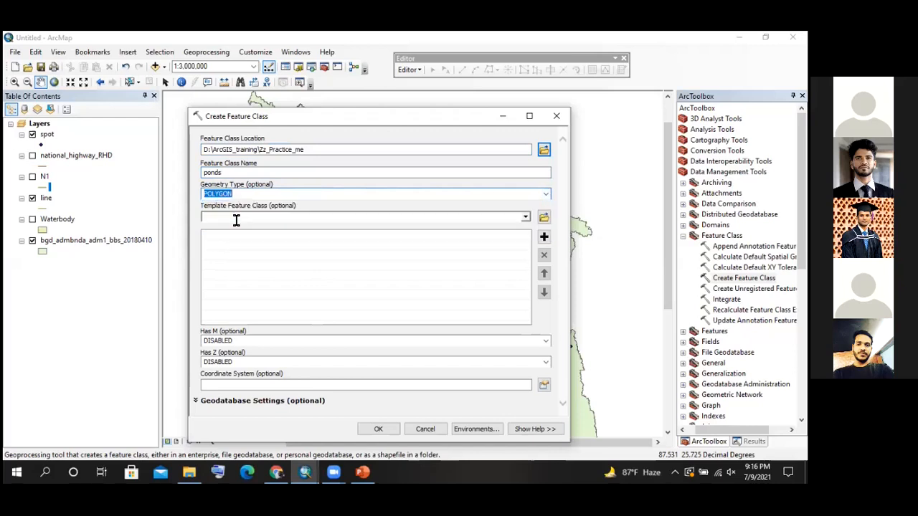
Switch the geometry type of ponds to POLYLINE and set it back to POLYGON
click(237, 172)
drag(237, 172, 191, 176)
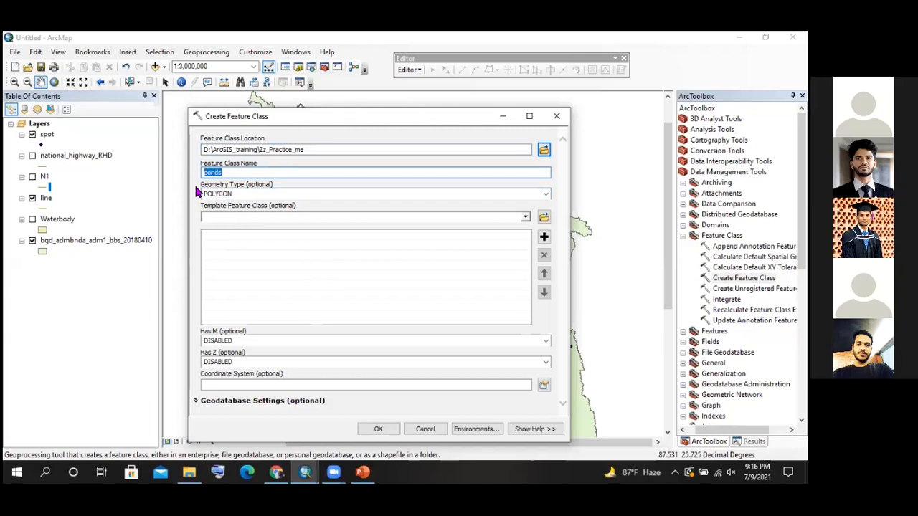
click(240, 172)
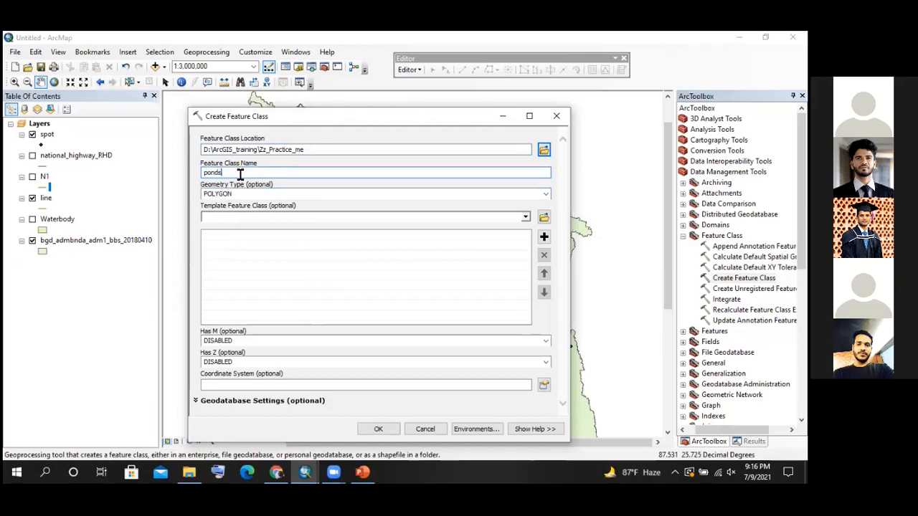
click(546, 193)
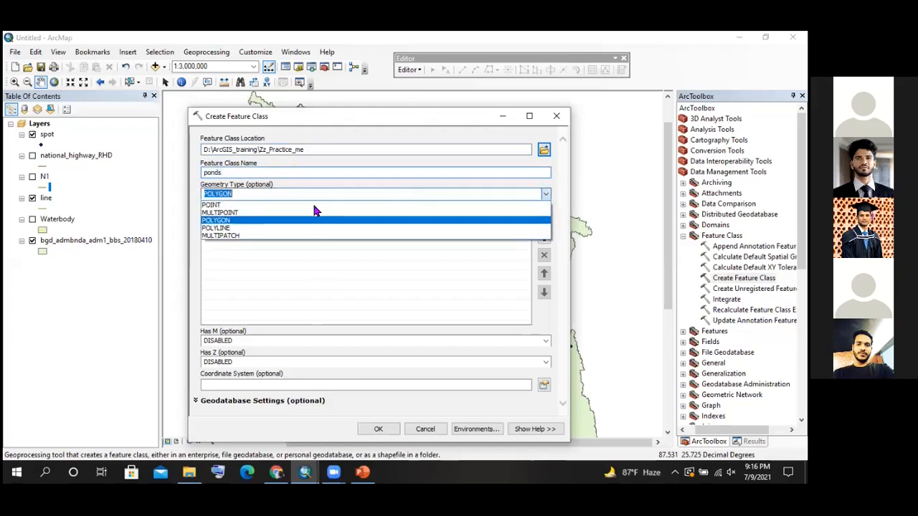
click(231, 228)
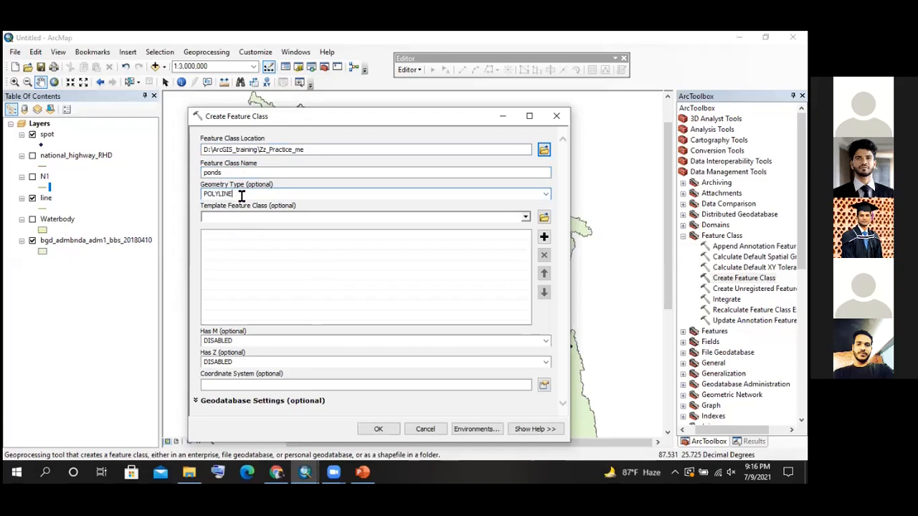
click(545, 194)
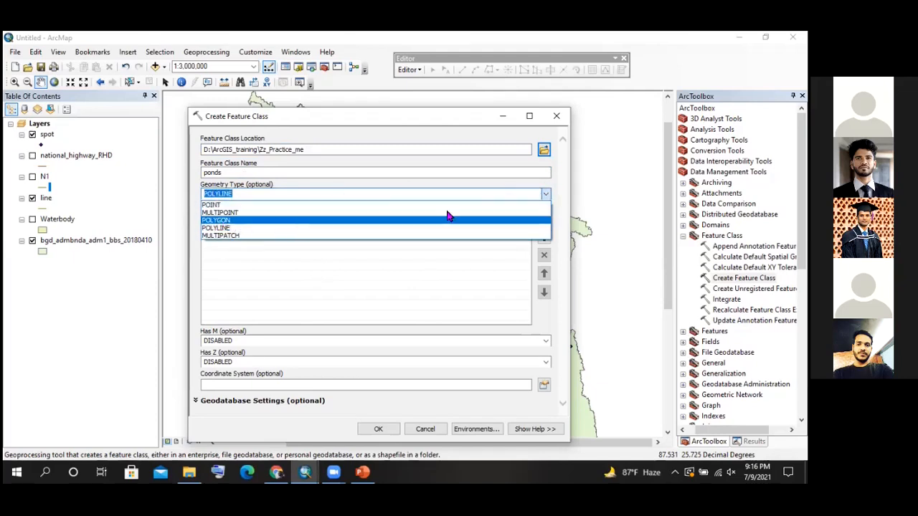
click(545, 193)
click(282, 174)
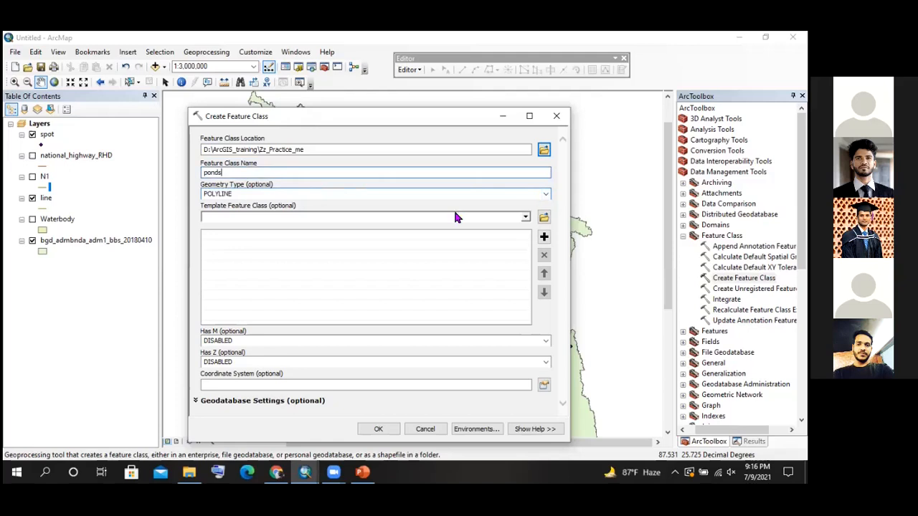
click(545, 194)
click(249, 225)
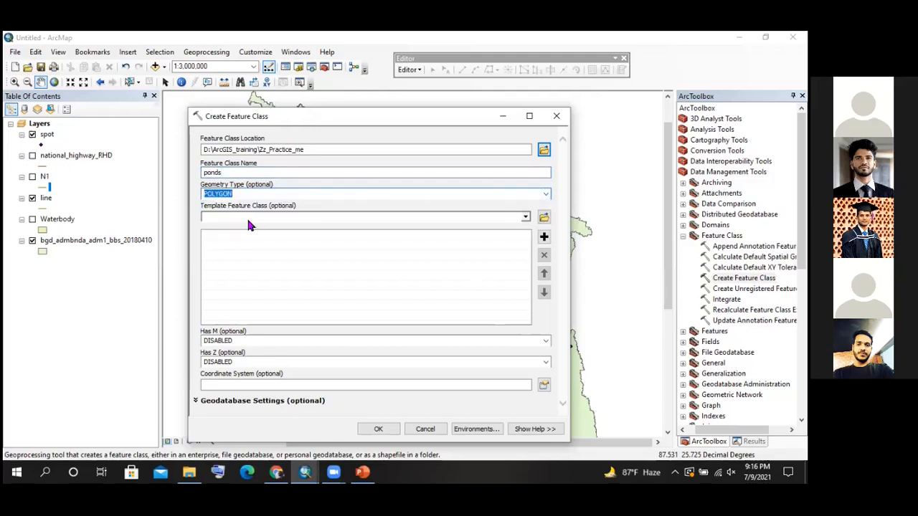
click(259, 216)
click(251, 384)
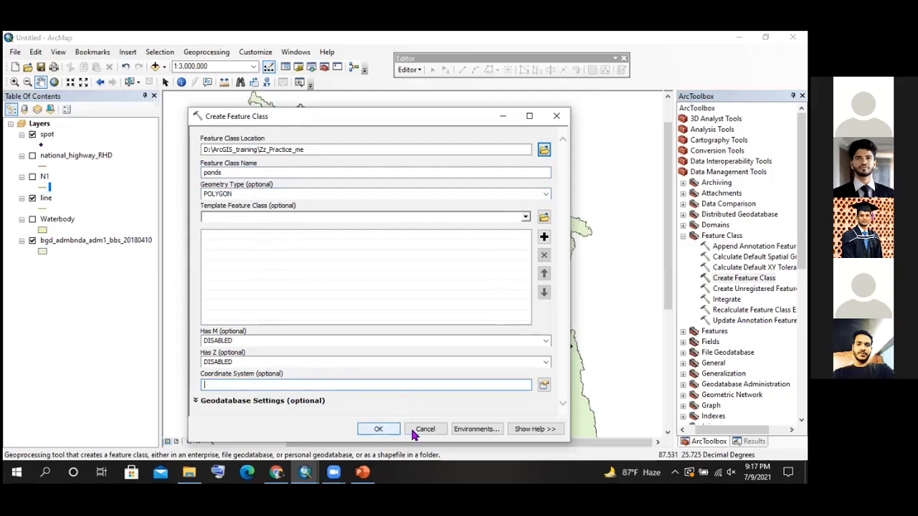
click(543, 385)
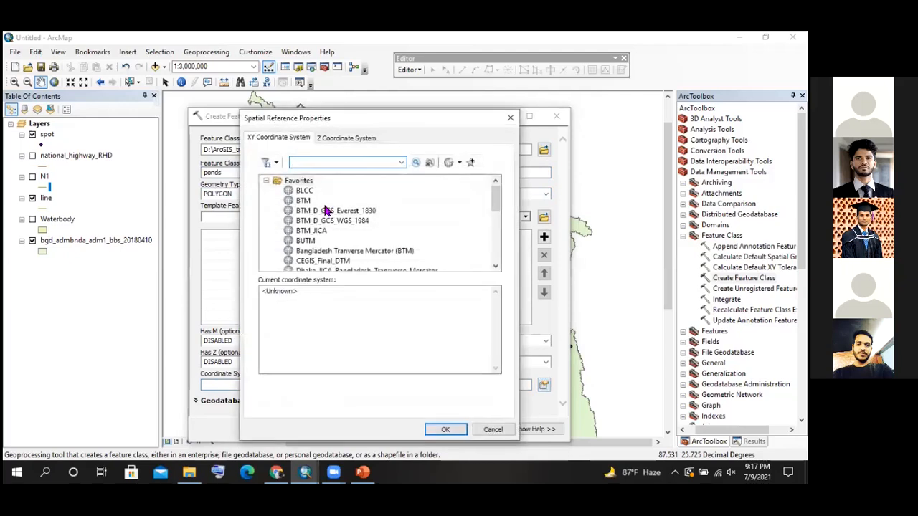
click(511, 118)
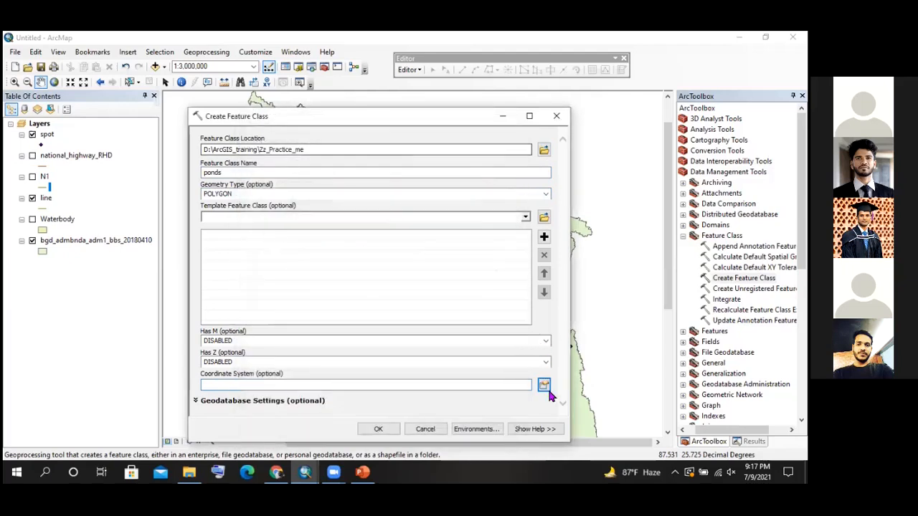
Assign the GCS_WGS_1984 coordinate system from the Favorites folder and run the tool to create the ponds feature class
click(544, 385)
scroll(309, 188, down, 5)
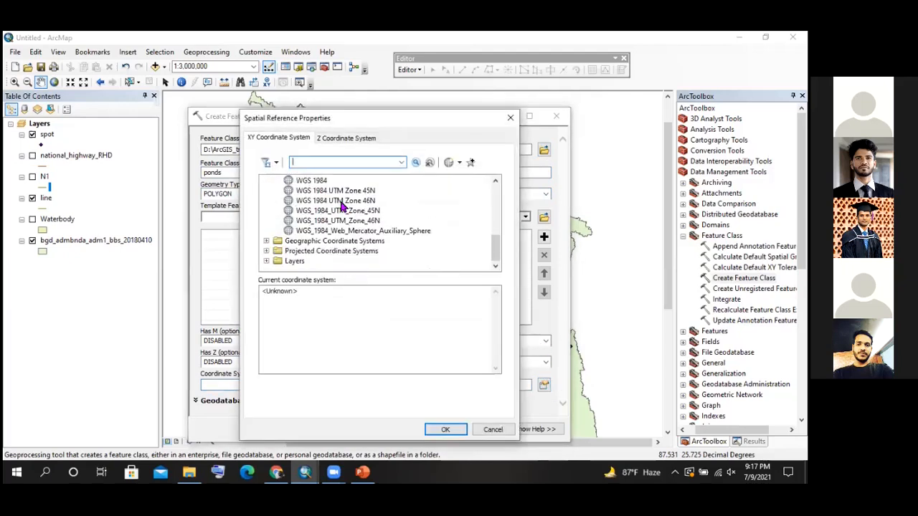
scroll(323, 215, up, 2)
scroll(365, 220, up, 3)
scroll(365, 220, down, 2)
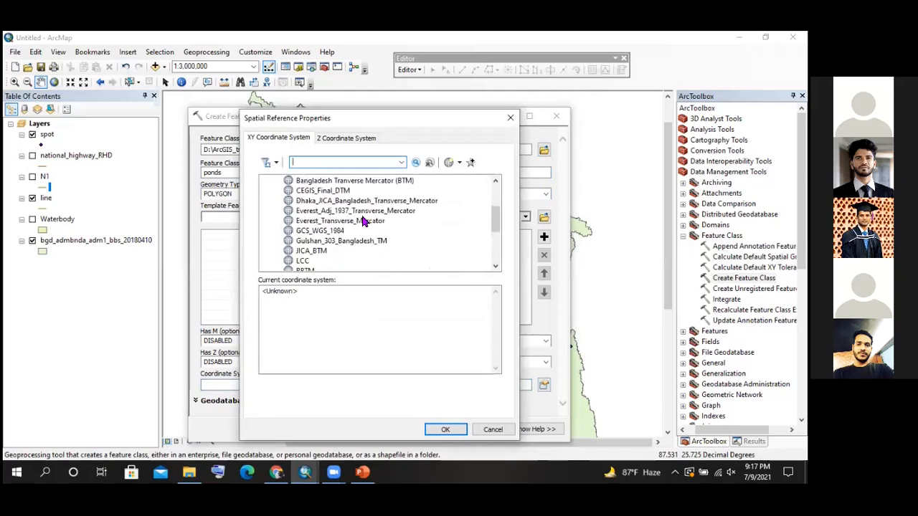
click(327, 231)
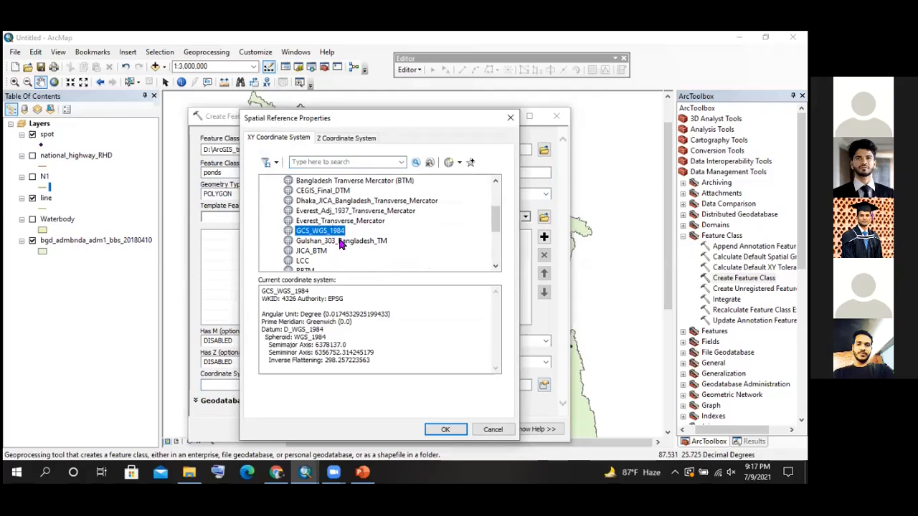
click(444, 430)
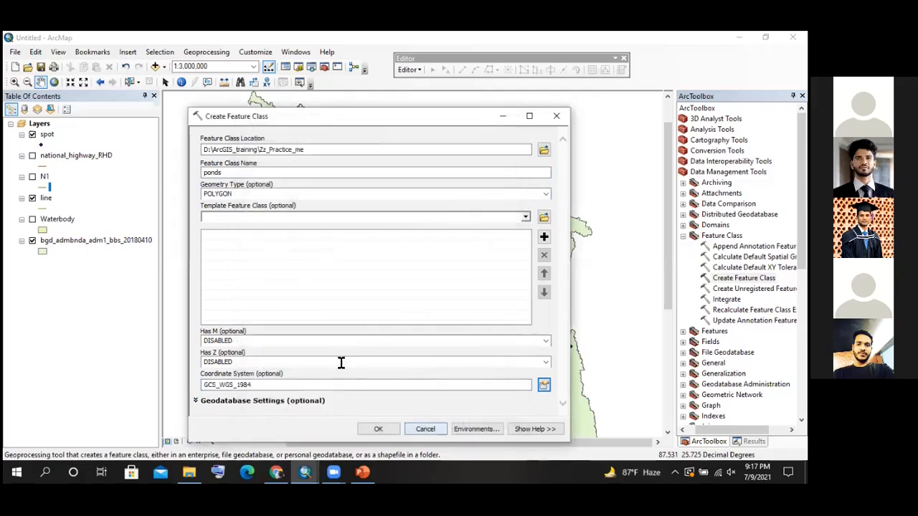
click(379, 430)
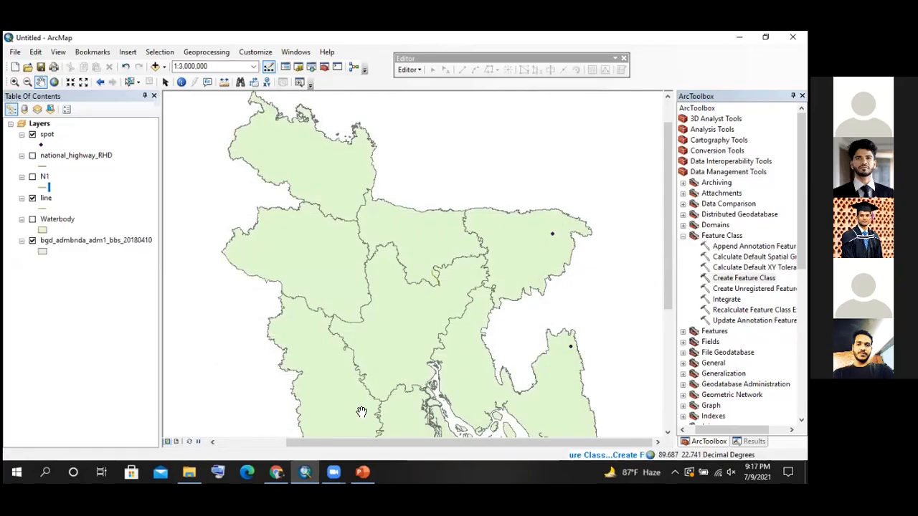
Change the fill color of the ponds layer symbol to dark red
drag(55, 224, 51, 147)
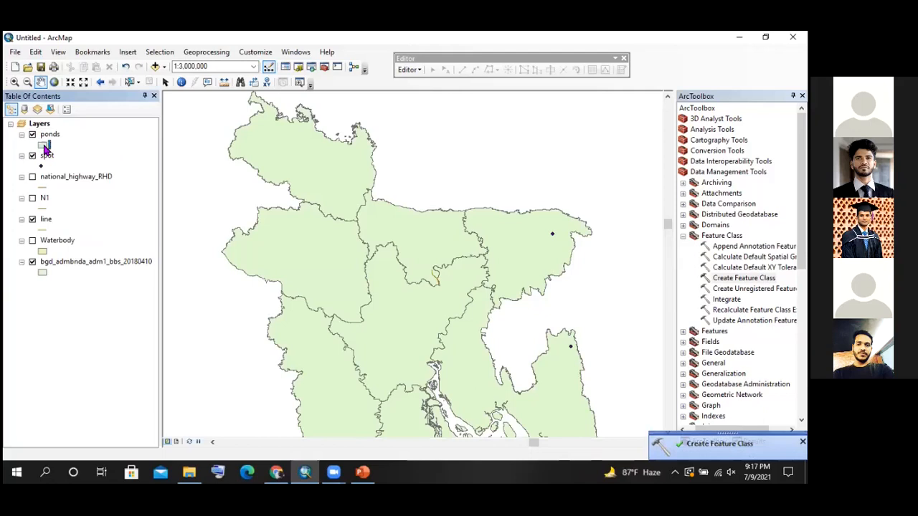
click(44, 145)
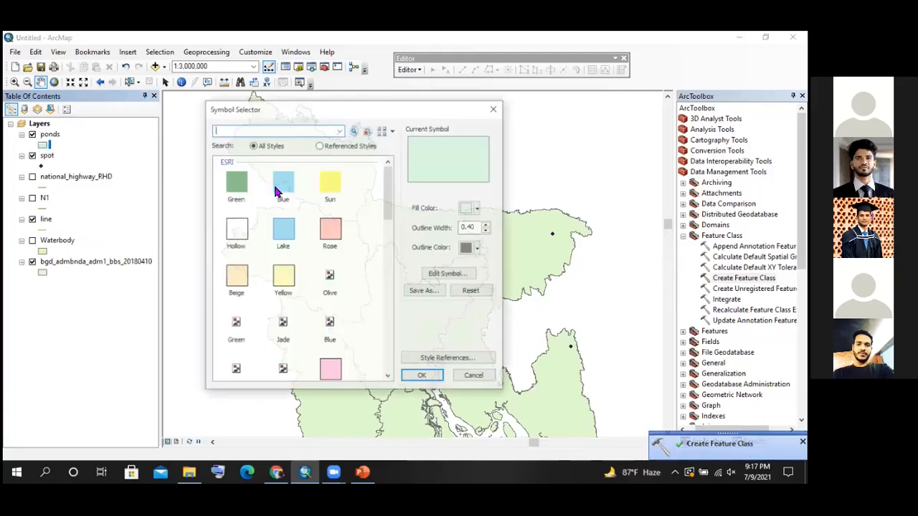
click(472, 209)
click(476, 287)
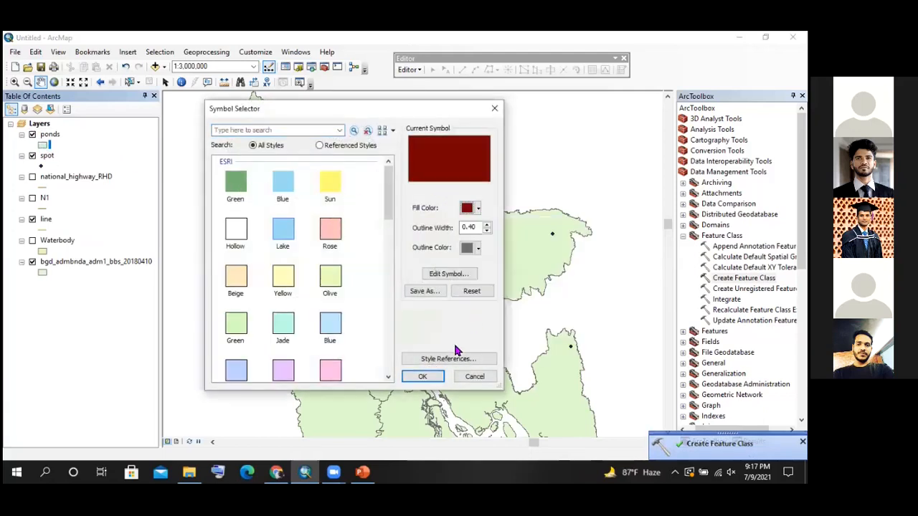
click(425, 374)
Open the attribute table of the ponds layer
right_click(54, 137)
click(90, 165)
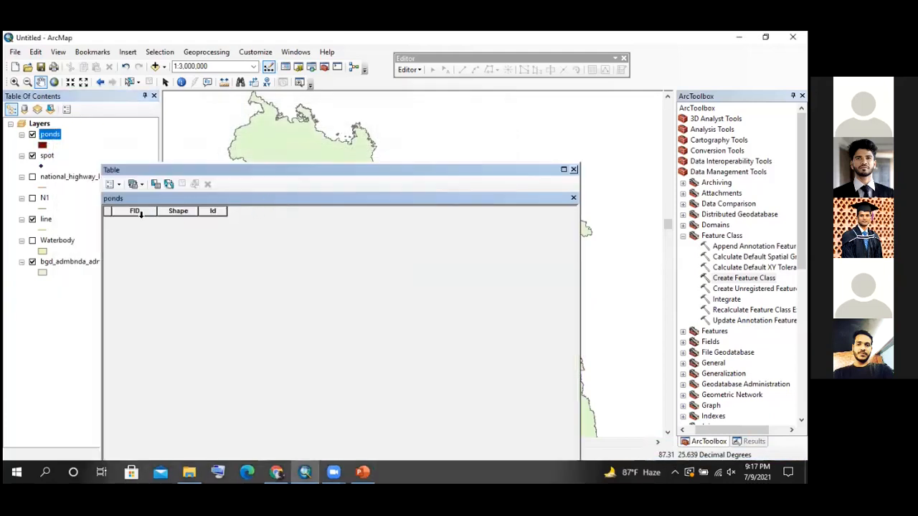
Close the ponds attribute table and show the Catalog in place of the ArcToolbox and Results windows
click(574, 169)
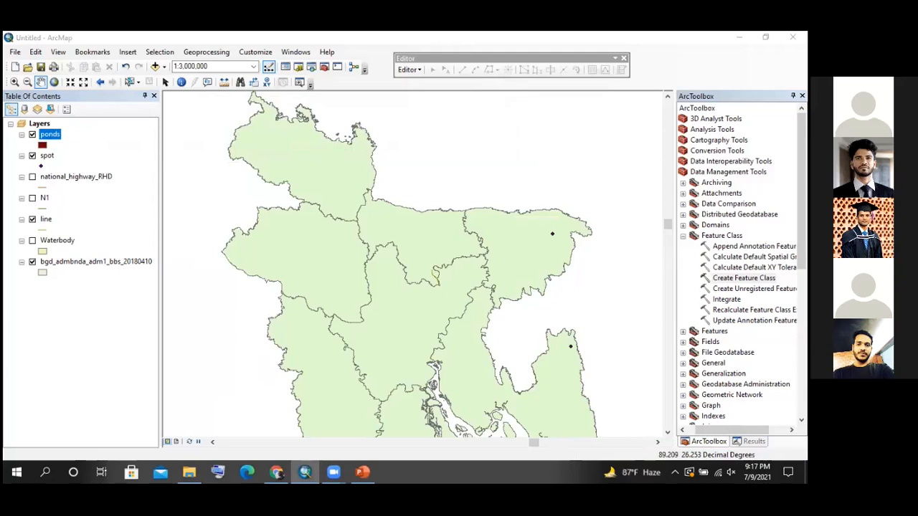
click(299, 72)
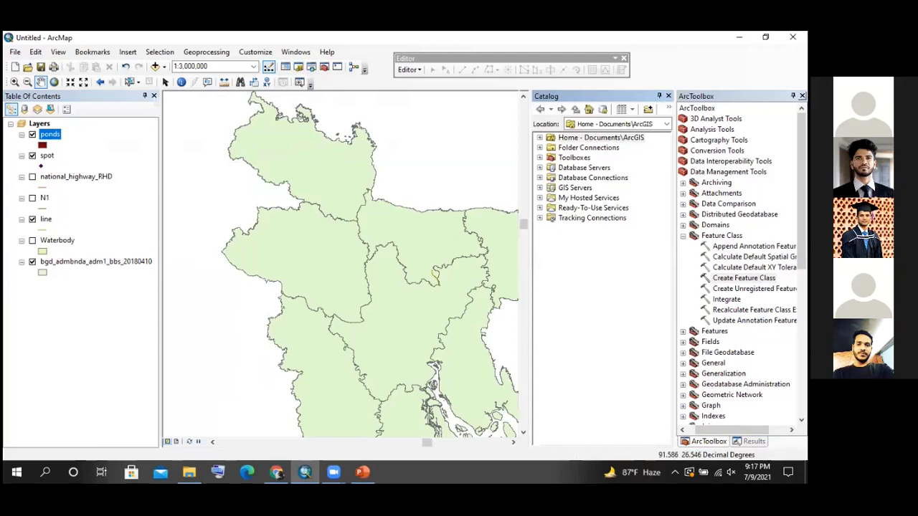
click(802, 96)
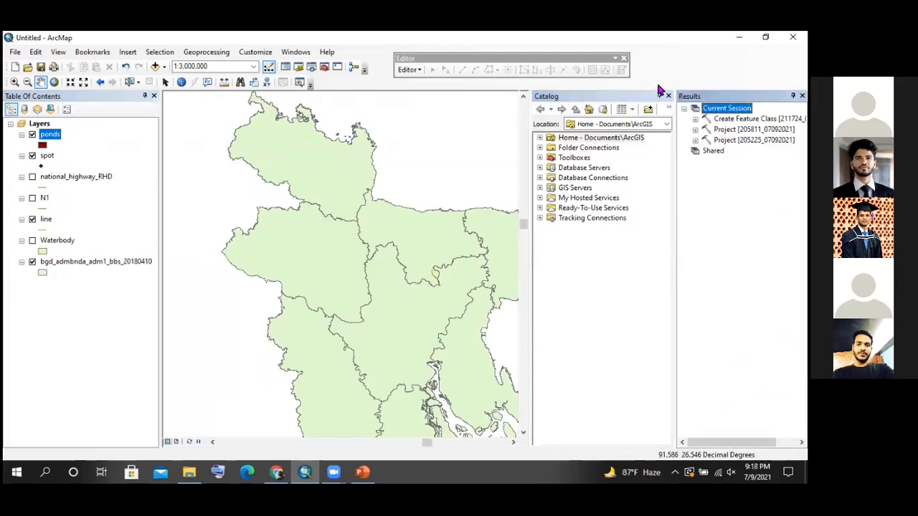
click(802, 96)
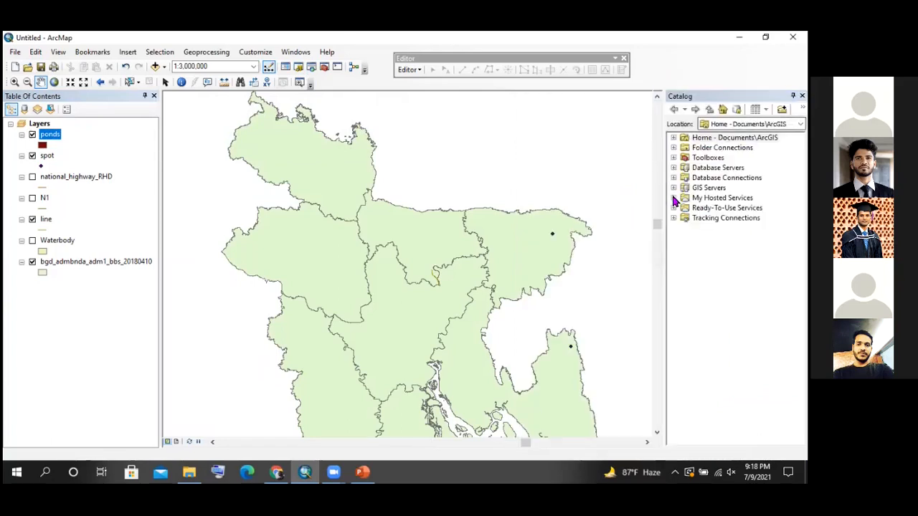
Start a new shapefile in the Zz_Practice_me folder under D:\ArcGIS_training in the Catalog
click(673, 148)
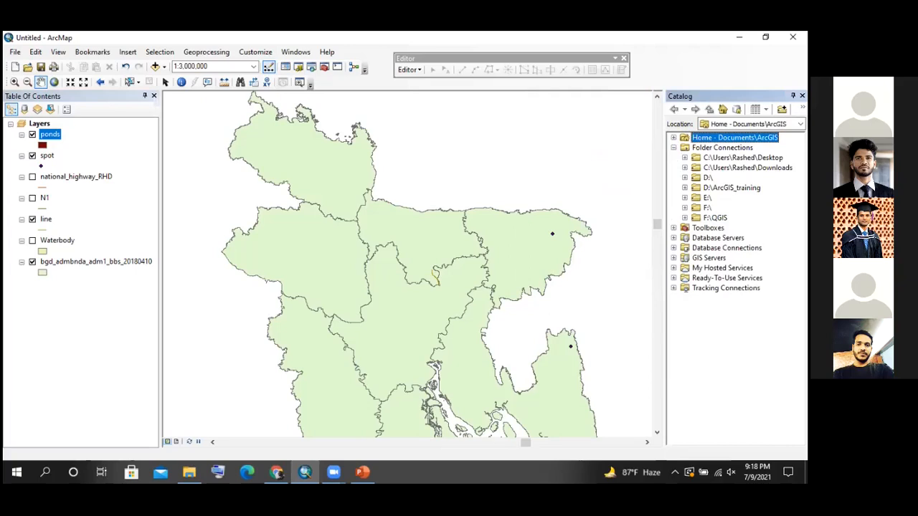
click(684, 187)
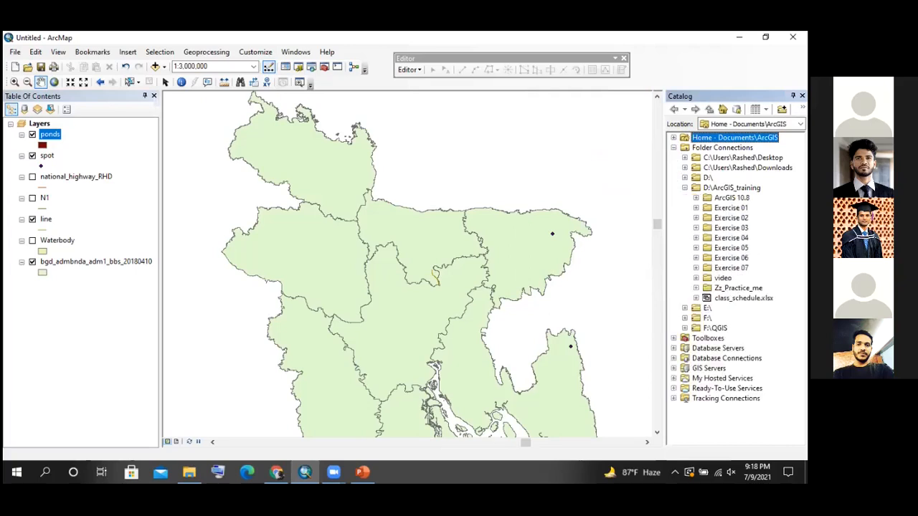
click(732, 288)
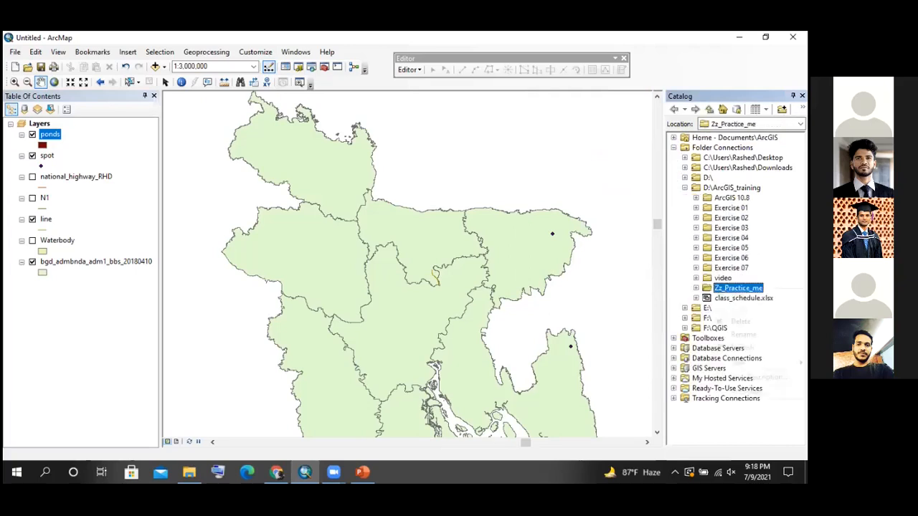
right_click(712, 289)
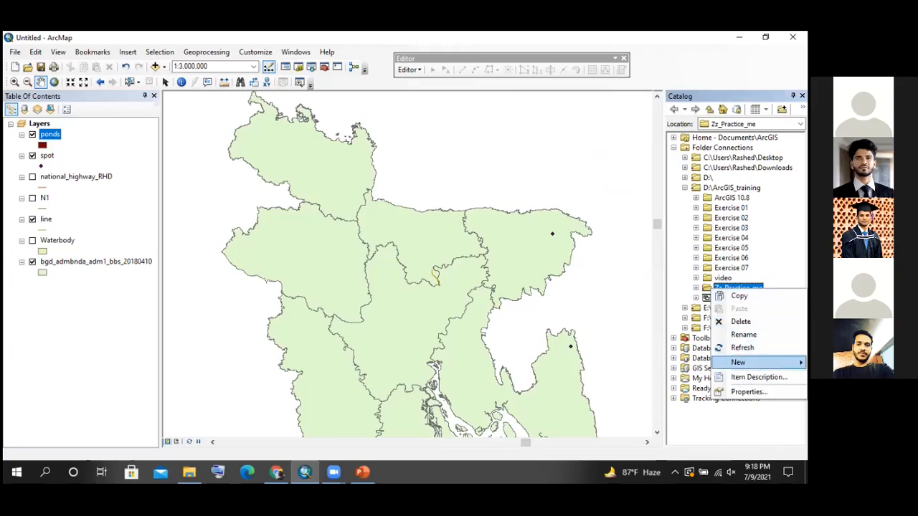
mouse_move(745, 362)
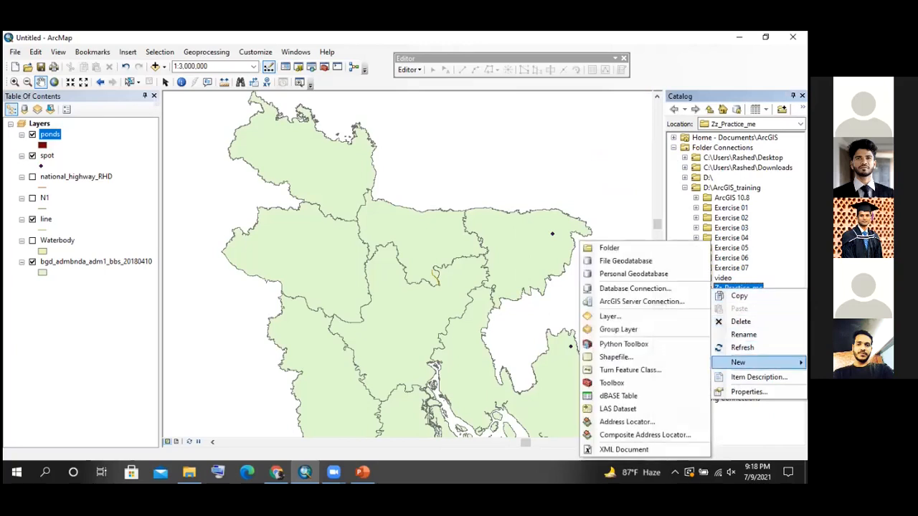
click(643, 357)
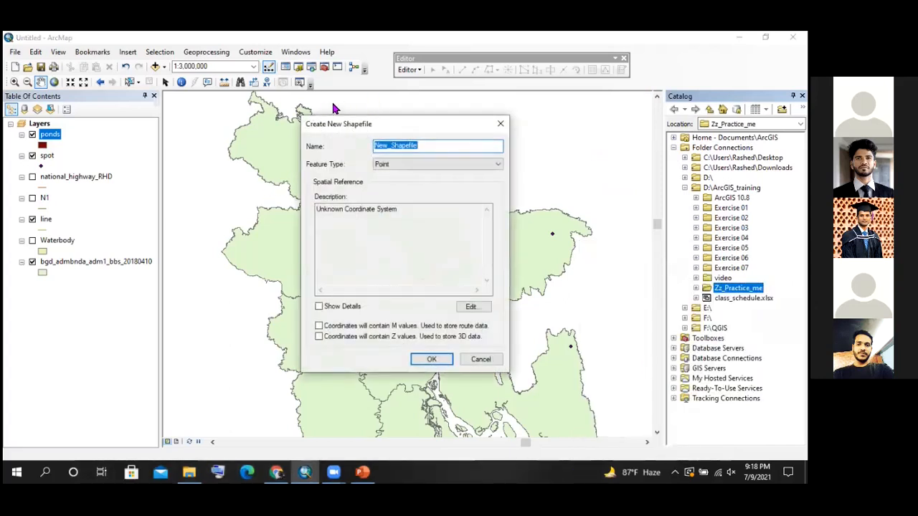
Name the new shapefile Line_road and set its feature type to Polyline
drag(419, 144, 316, 147)
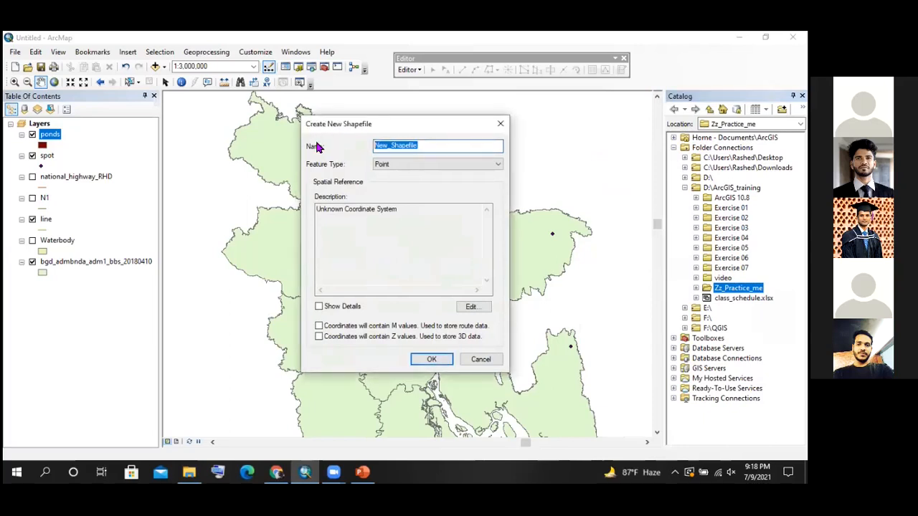
text(L)
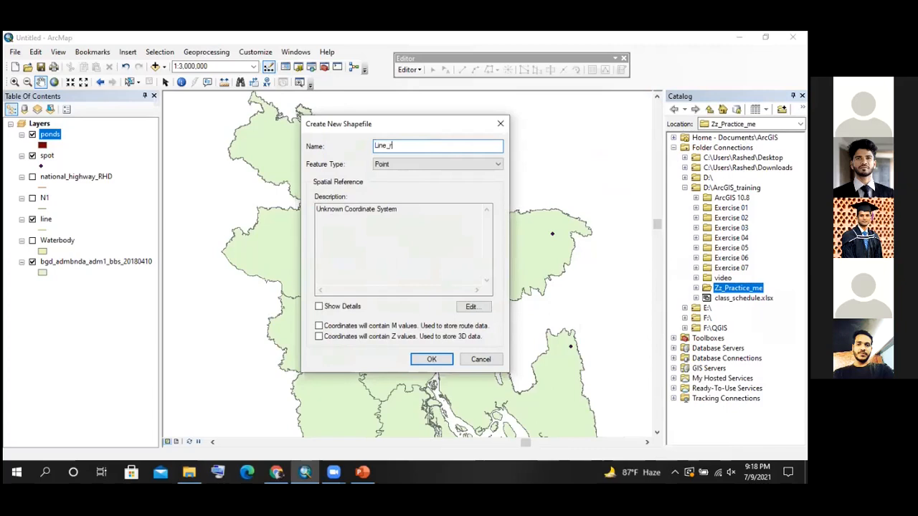
click(400, 165)
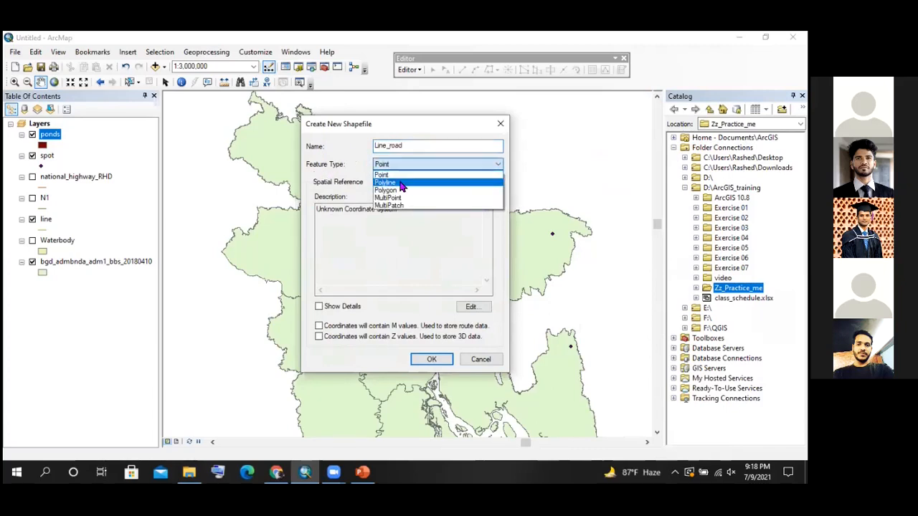
click(402, 183)
Assign the GCS_WGS_1984 coordinate system from the Favorites folder to Line_road and create the shapefile
drag(411, 207, 294, 202)
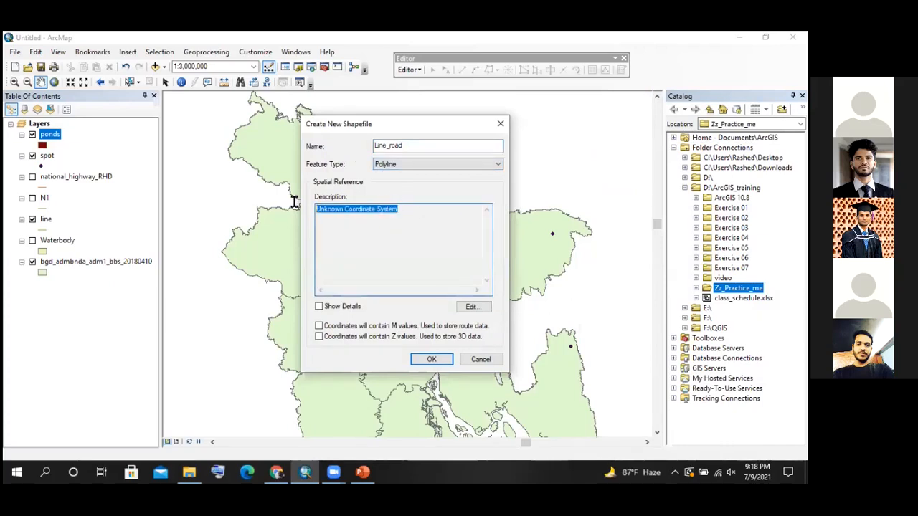
click(472, 306)
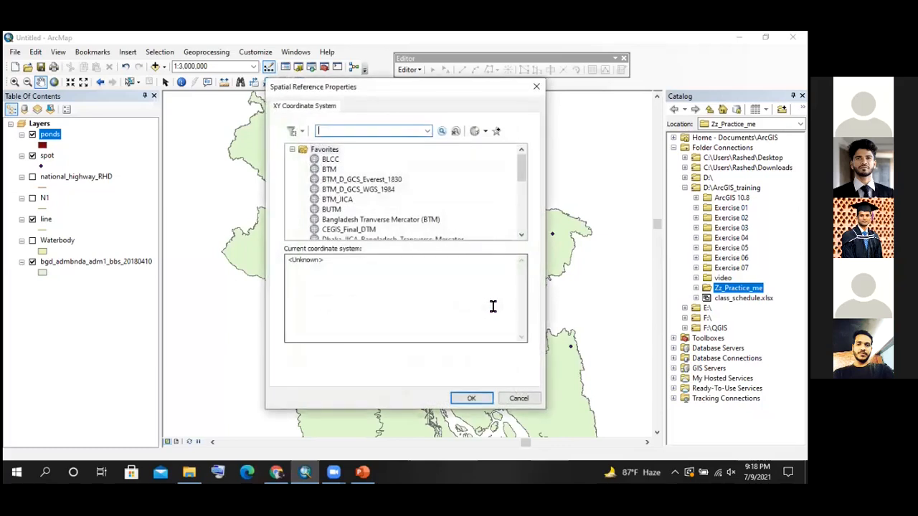
scroll(301, 202, down, 2)
click(355, 220)
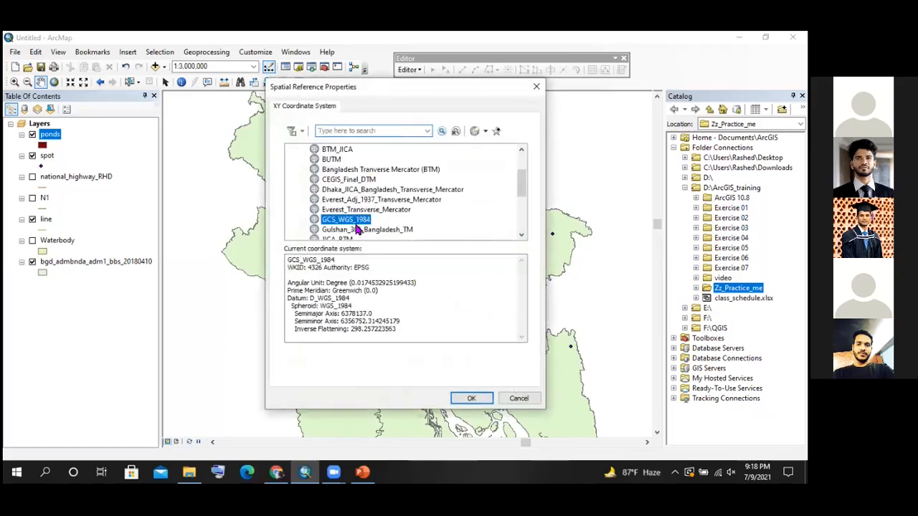
click(467, 396)
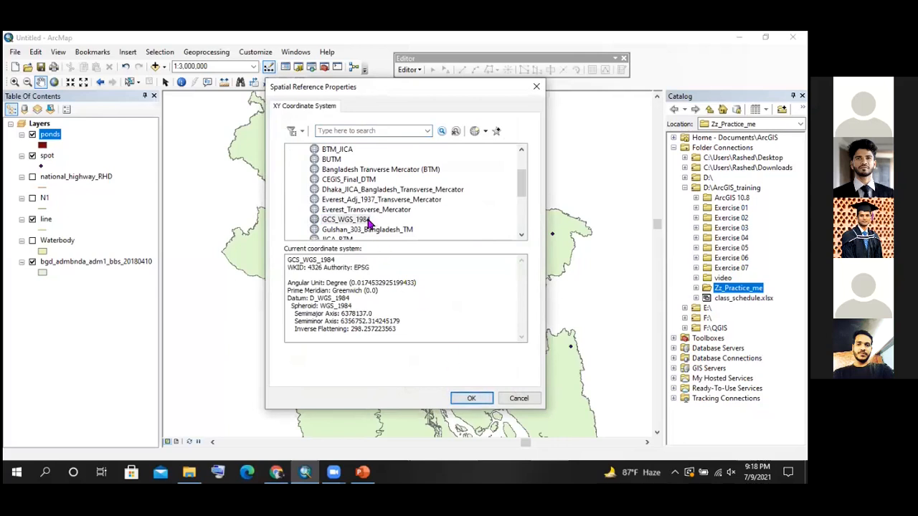
click(367, 220)
click(473, 396)
click(431, 357)
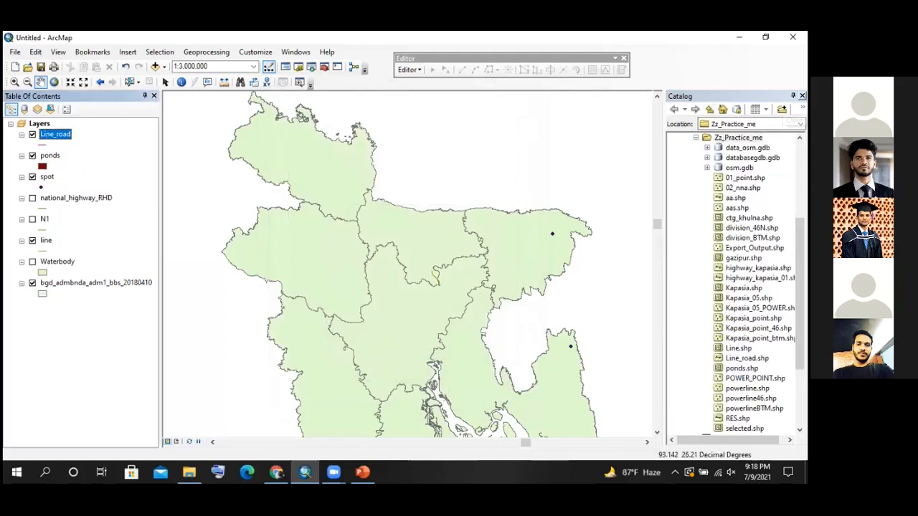
Close the Catalog, reopen ArcToolbox and collapse the Feature Class toolset and the Data Management Tools toolbox
click(802, 95)
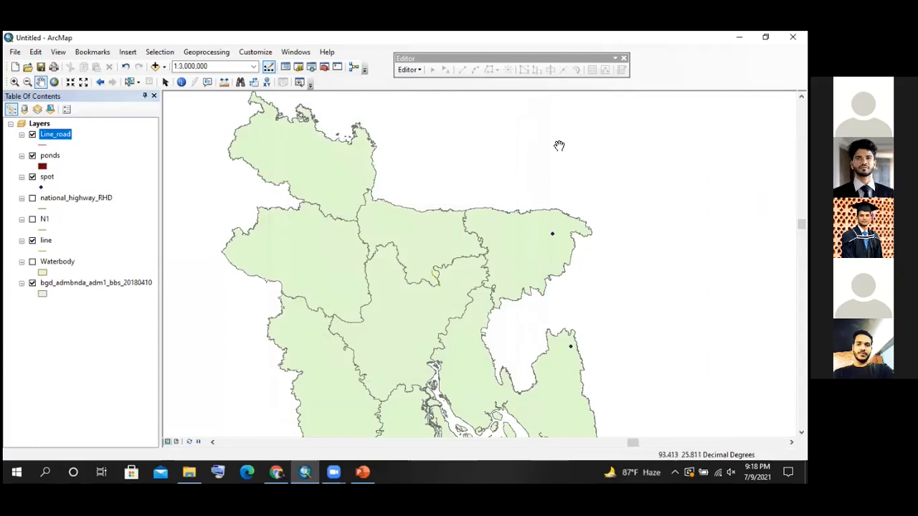
click(324, 66)
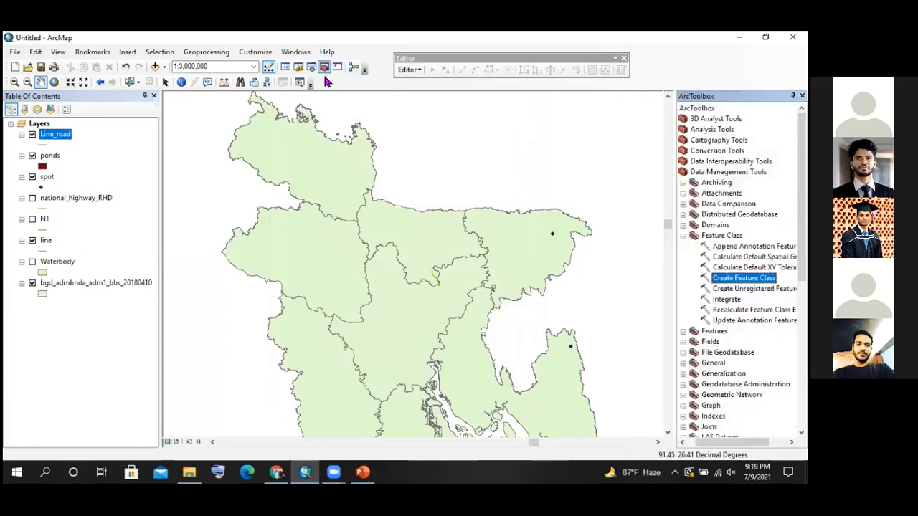
click(683, 236)
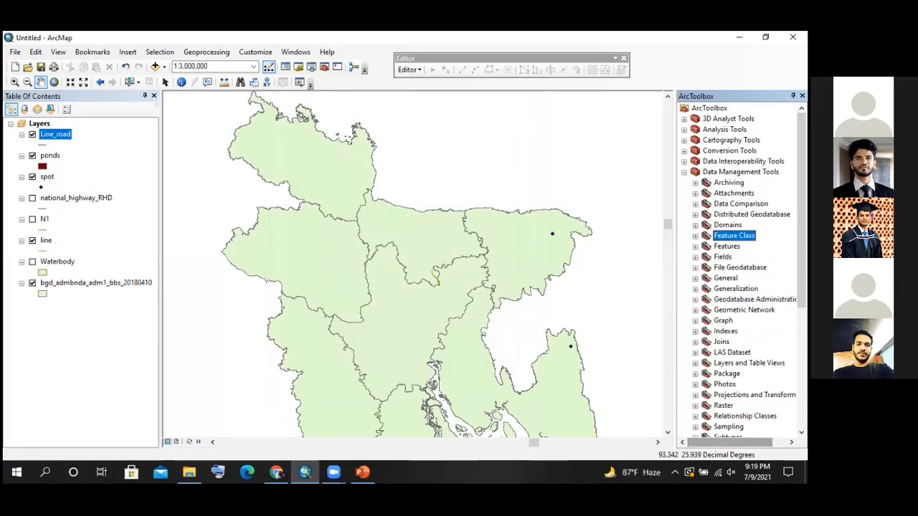
click(684, 172)
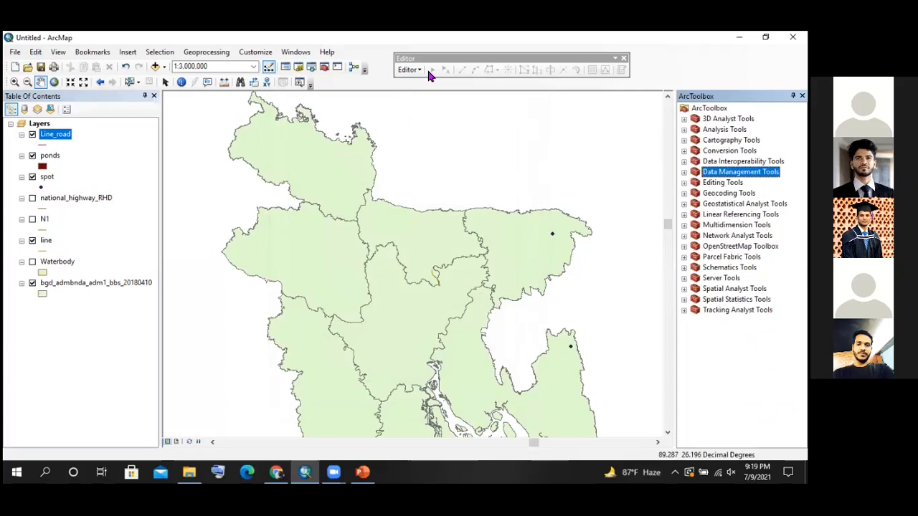
Switch to the Ex_03.pptx presentation in PowerPoint and review slides 7 and 8, Working with editing tools
click(364, 472)
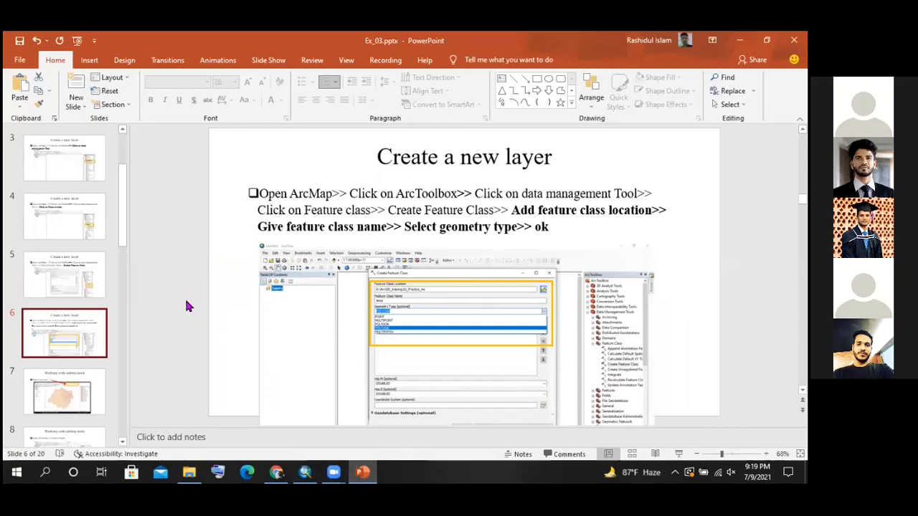
scroll(226, 284, down, 1)
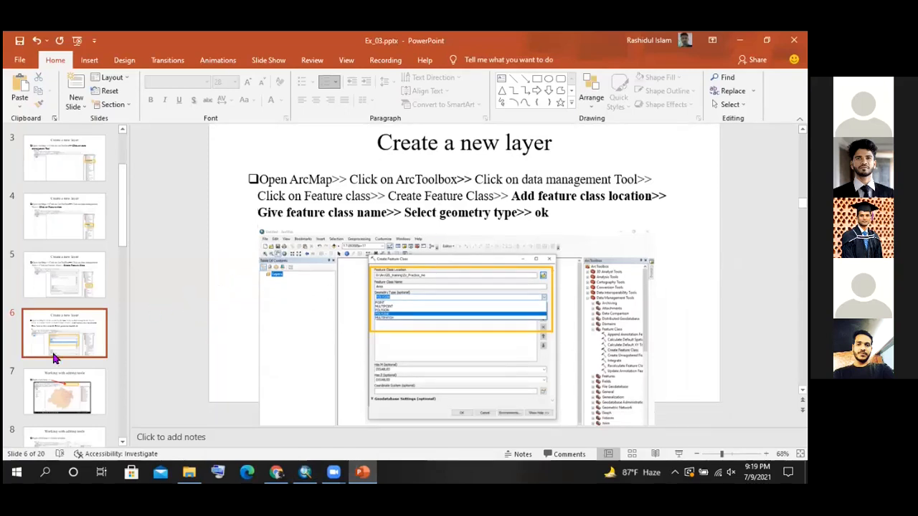
click(53, 380)
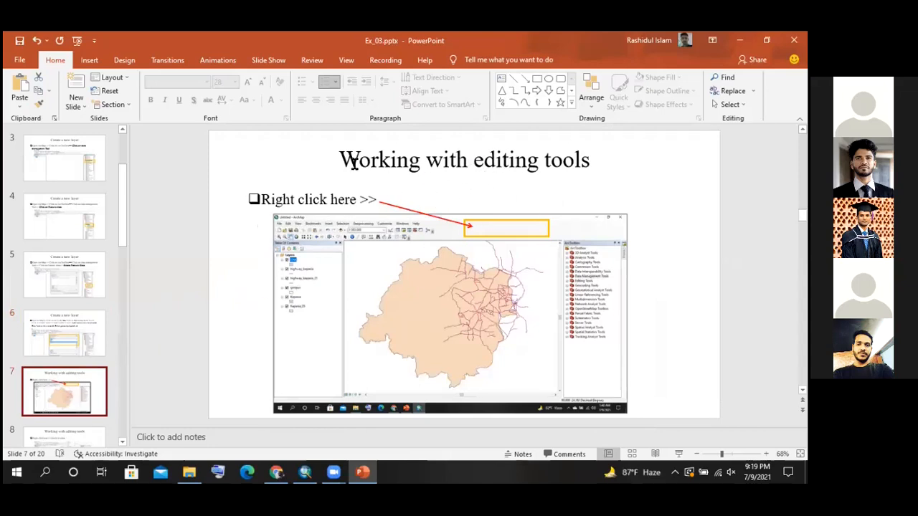
scroll(80, 374, down, 2)
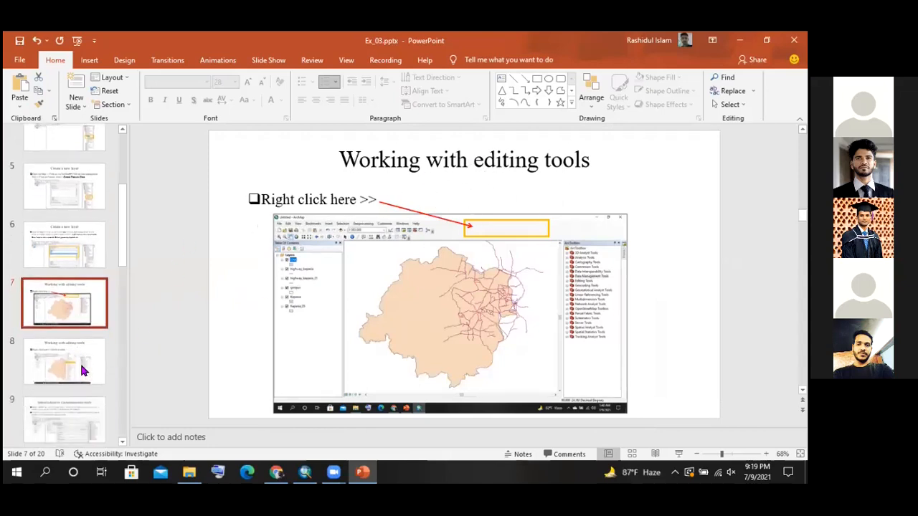
click(81, 370)
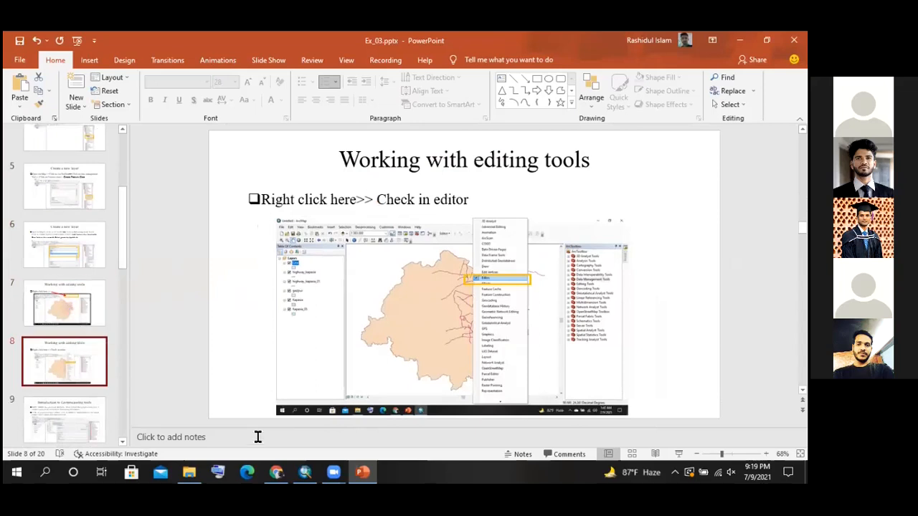
click(75, 307)
click(72, 362)
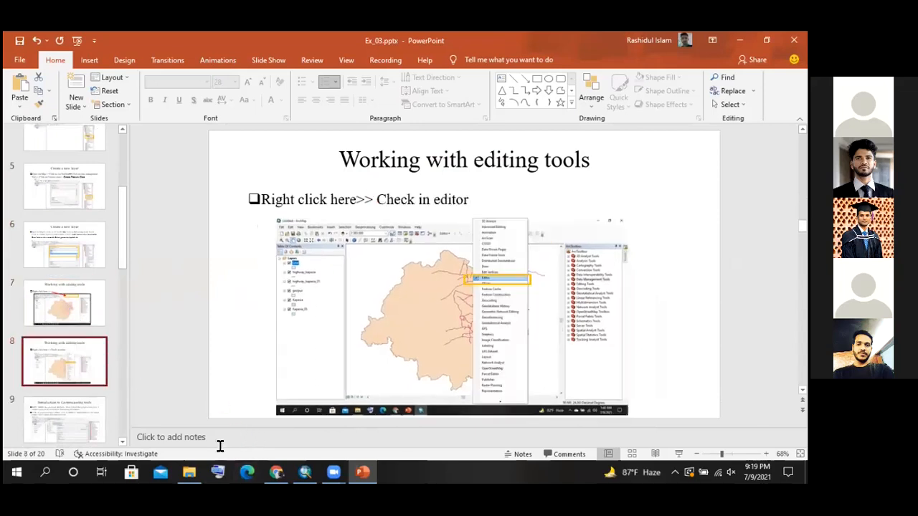
click(190, 471)
Switch back to ArcMap and close the floating Editor toolbar
click(305, 472)
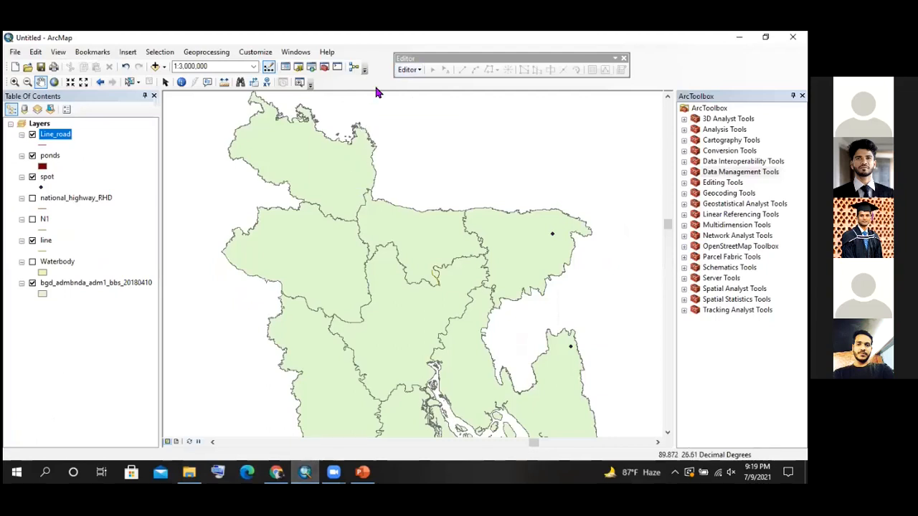
drag(415, 55, 403, 52)
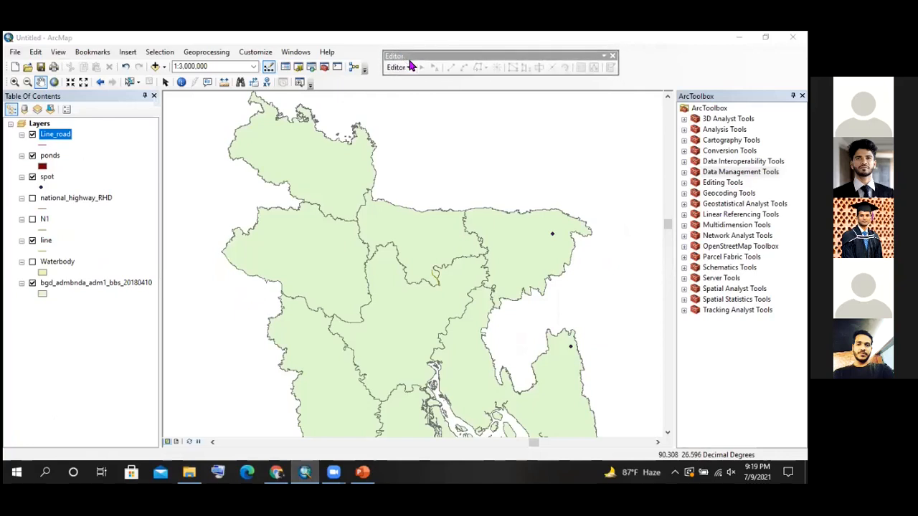
click(612, 55)
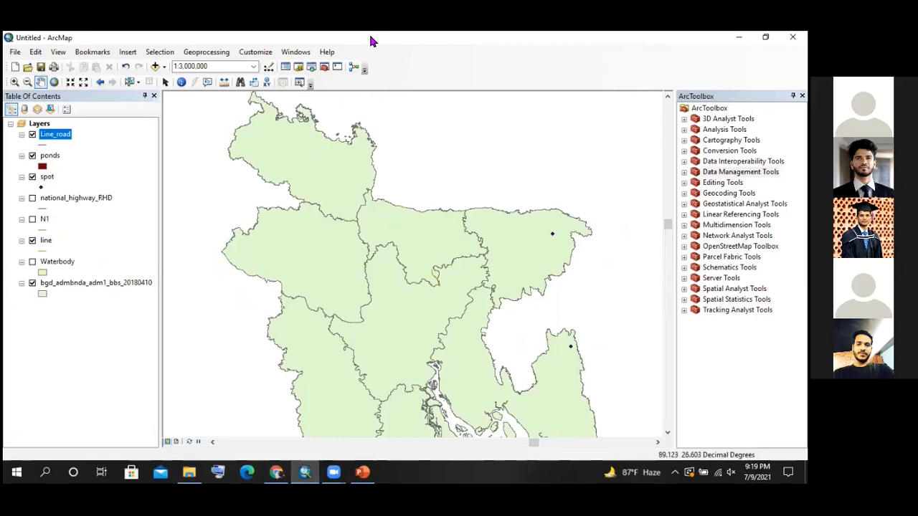
Display the Draw toolbar and dock it below the map
right_click(502, 67)
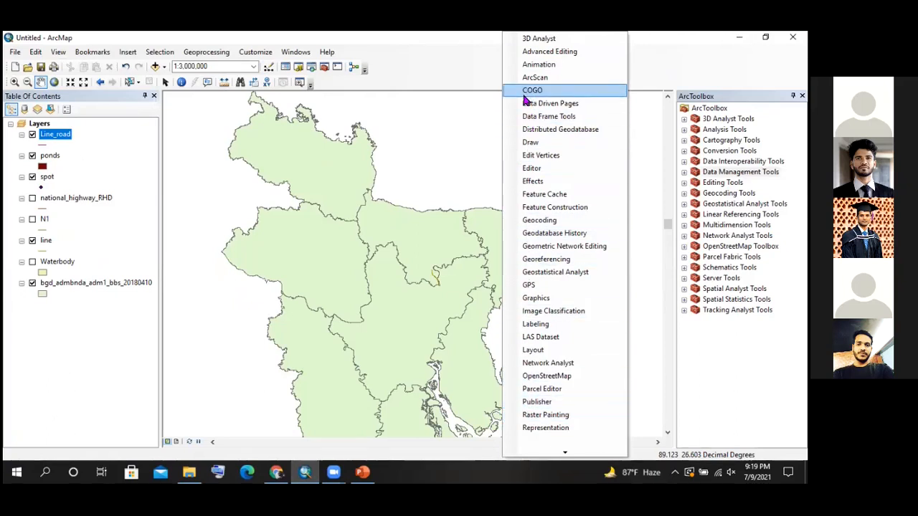
click(514, 146)
drag(211, 100, 277, 454)
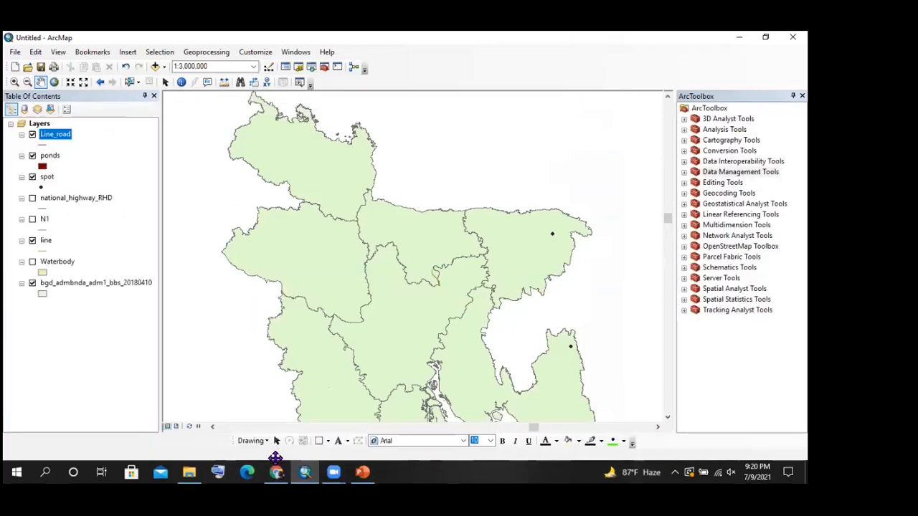
Display the Editor toolbar from the list of available toolbars
right_click(452, 175)
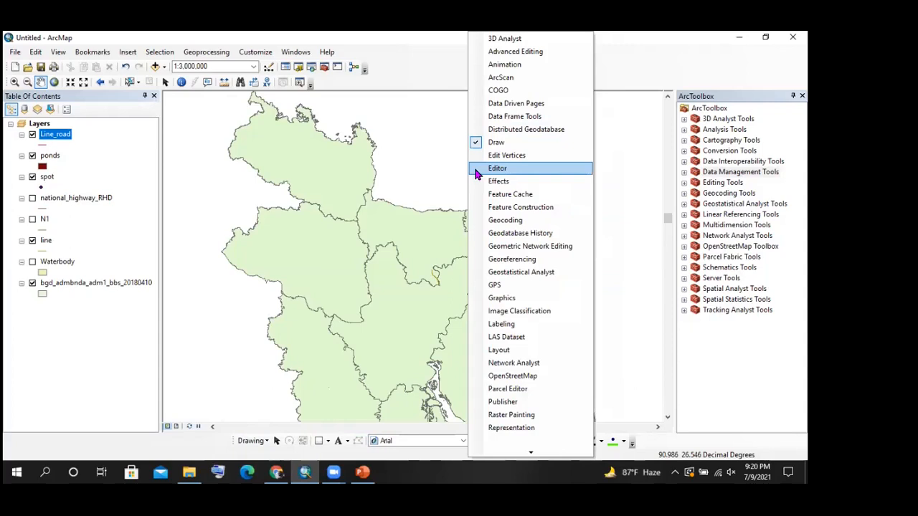
click(476, 171)
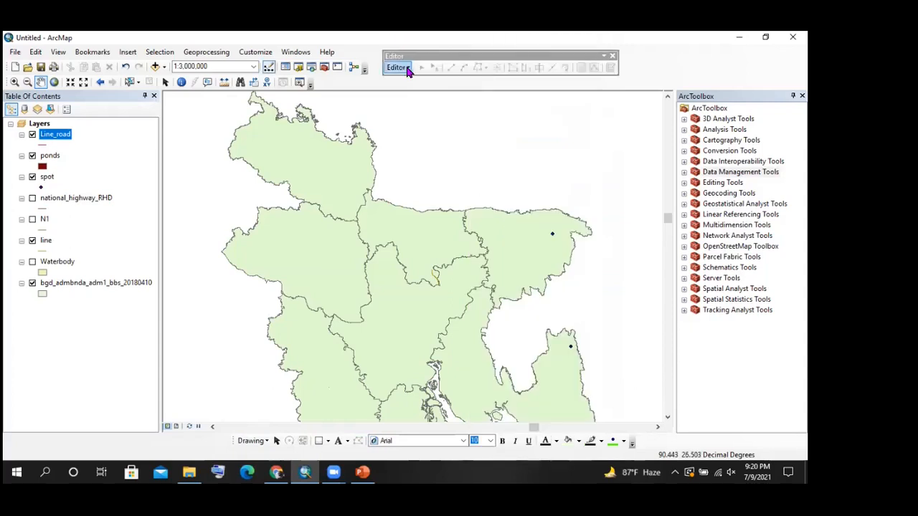
Start an edit session on the Line_road layer
drag(358, 180, 364, 191)
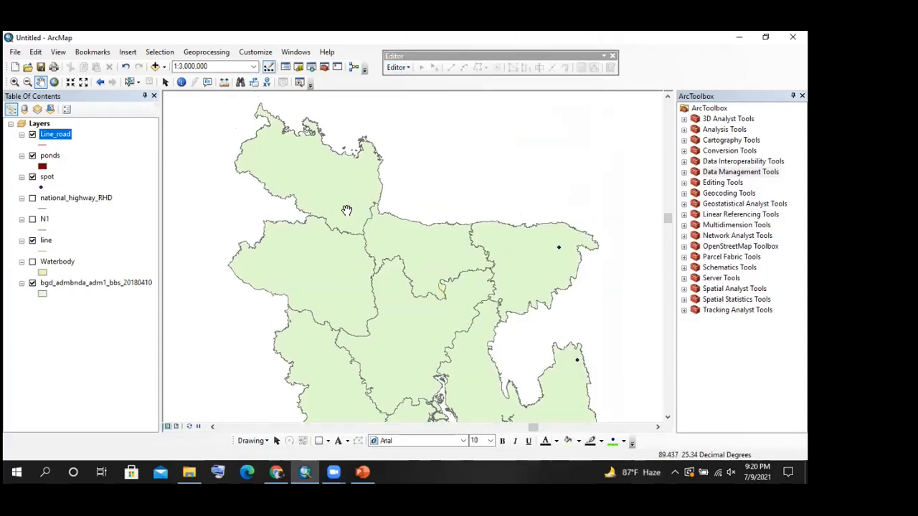
click(401, 67)
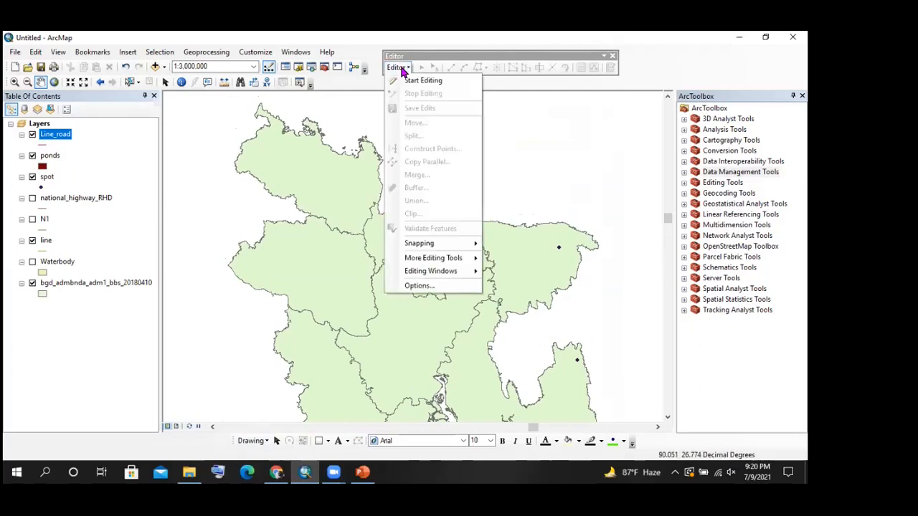
click(398, 67)
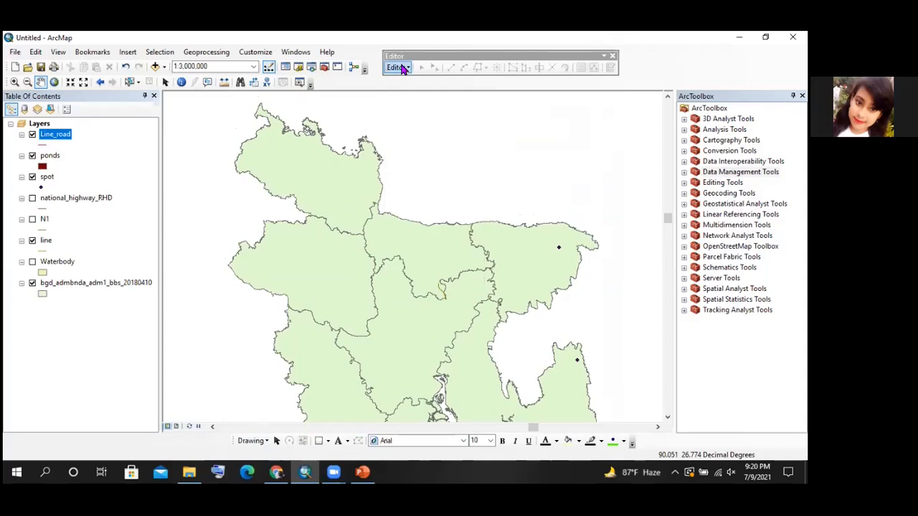
click(403, 68)
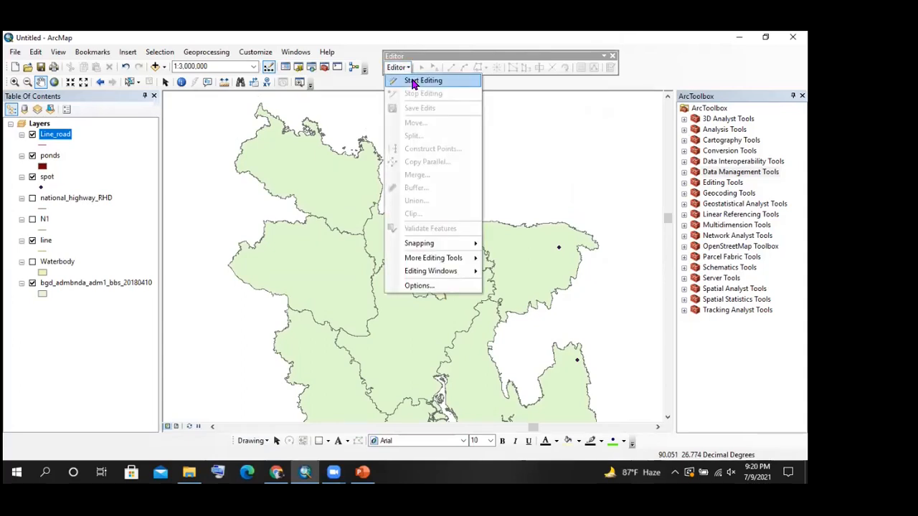
click(413, 81)
drag(301, 107, 224, 145)
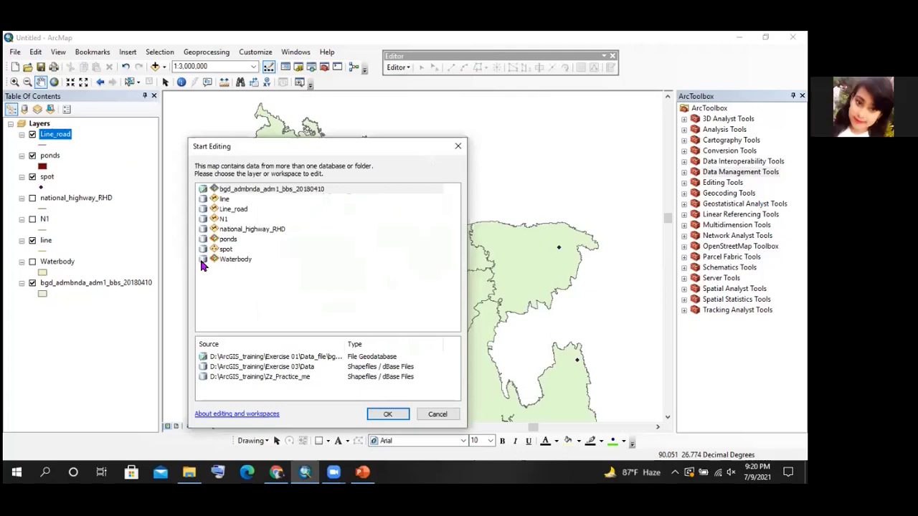
click(236, 228)
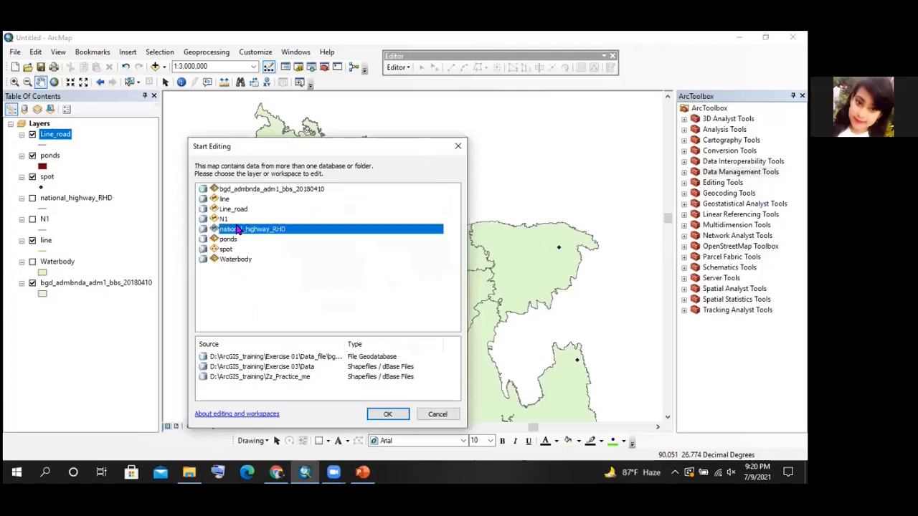
click(243, 190)
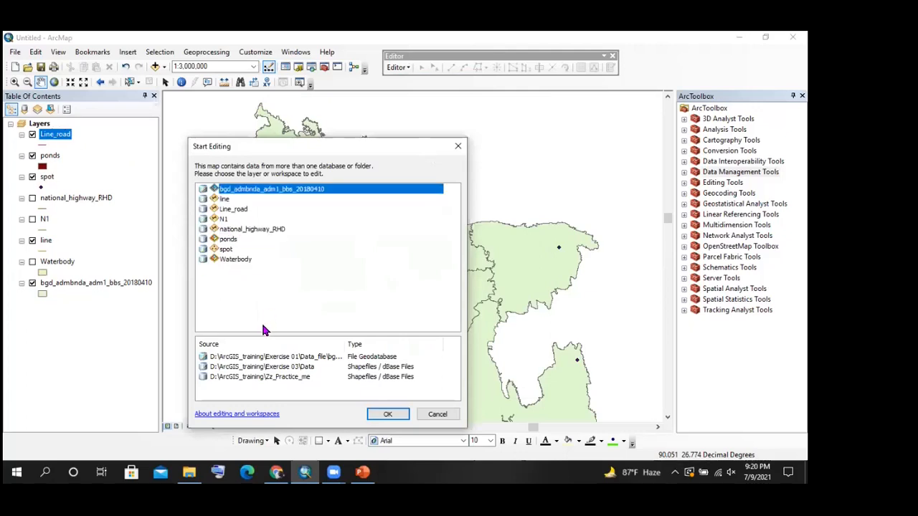
click(234, 210)
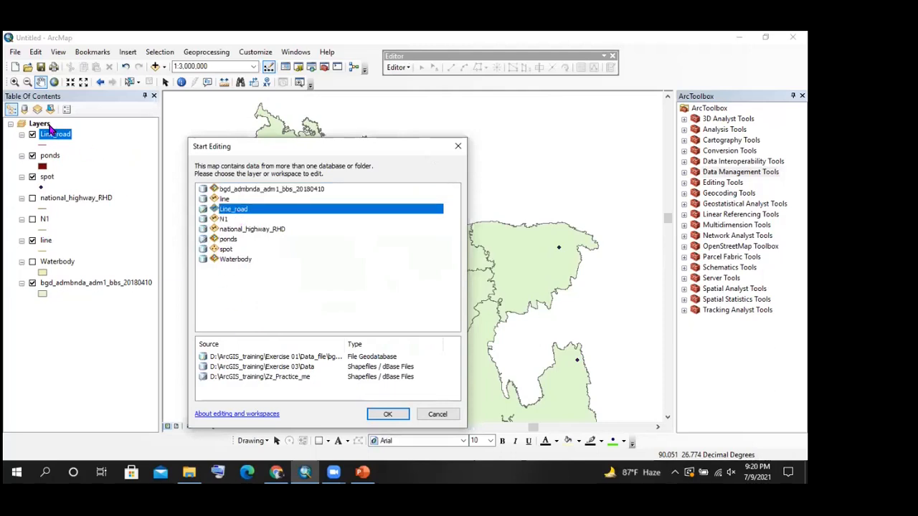
click(391, 413)
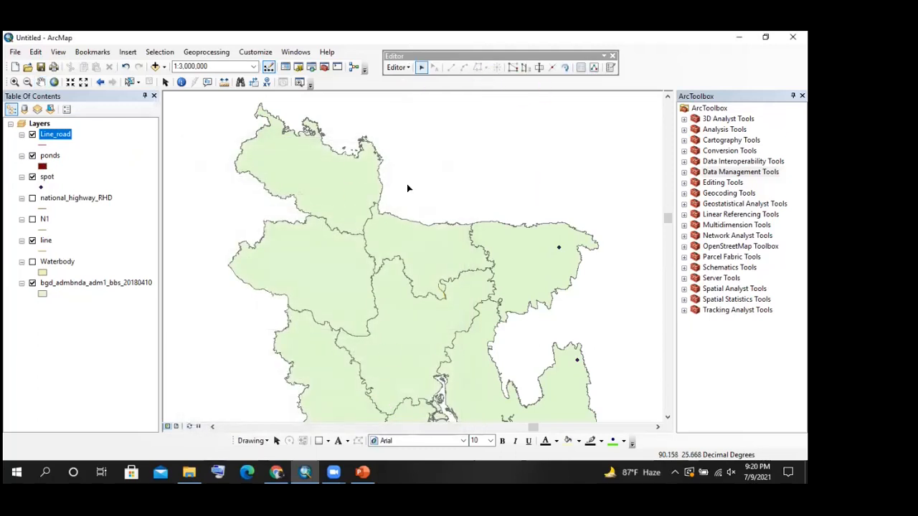
Close the ArcToolbox window and open the Create Features window for the edit session
click(802, 96)
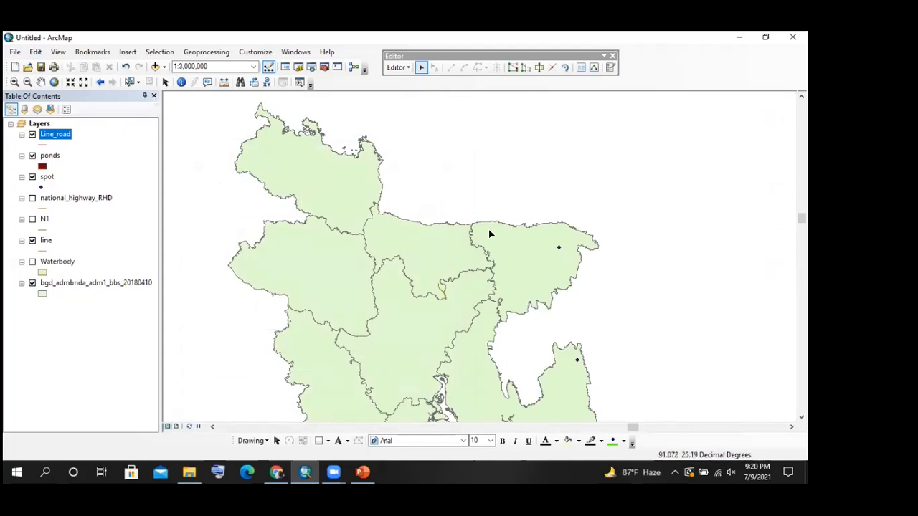
scroll(475, 205, down, 2)
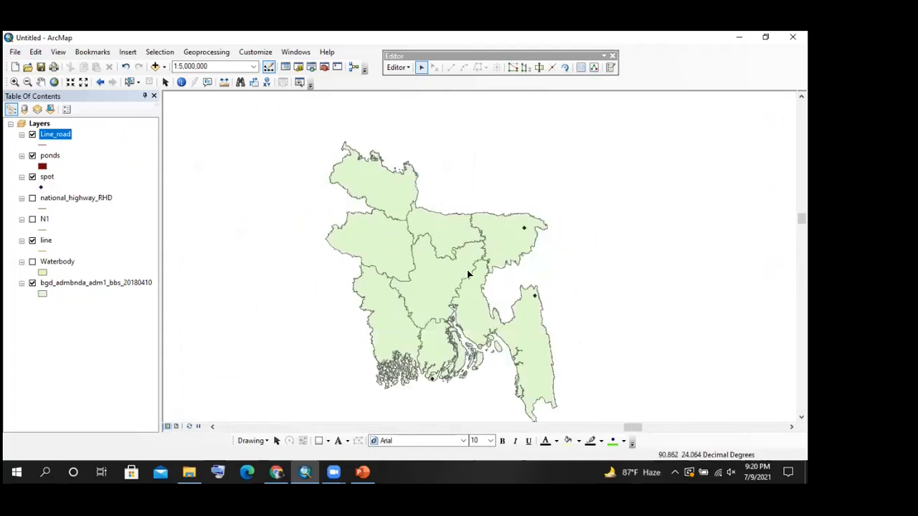
scroll(466, 271, up, 2)
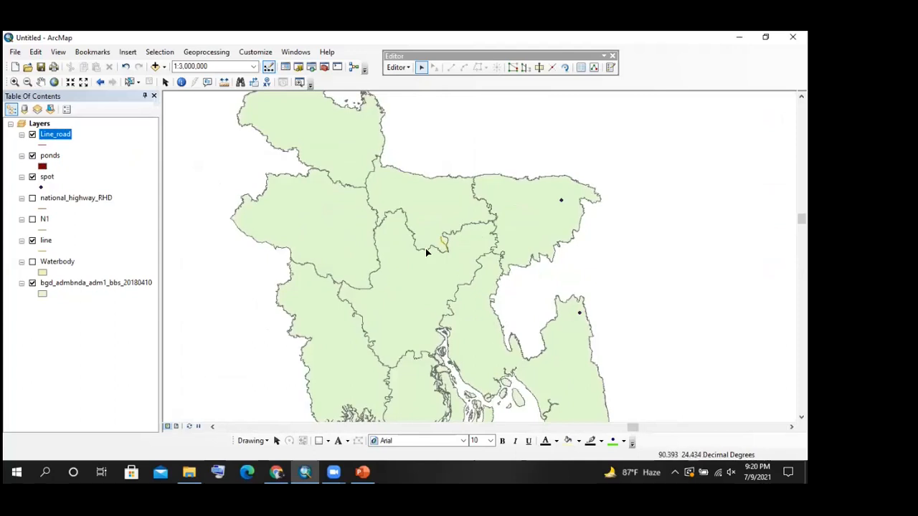
click(610, 68)
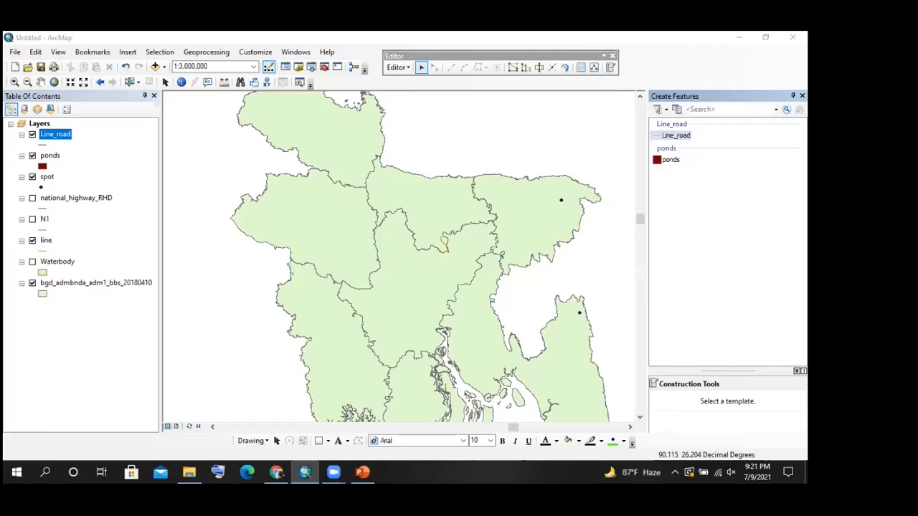
Draw an arched multi-vertex Line_road feature with the Line construction tool, running from the western border across northern Bangladesh to the eastern border
click(676, 136)
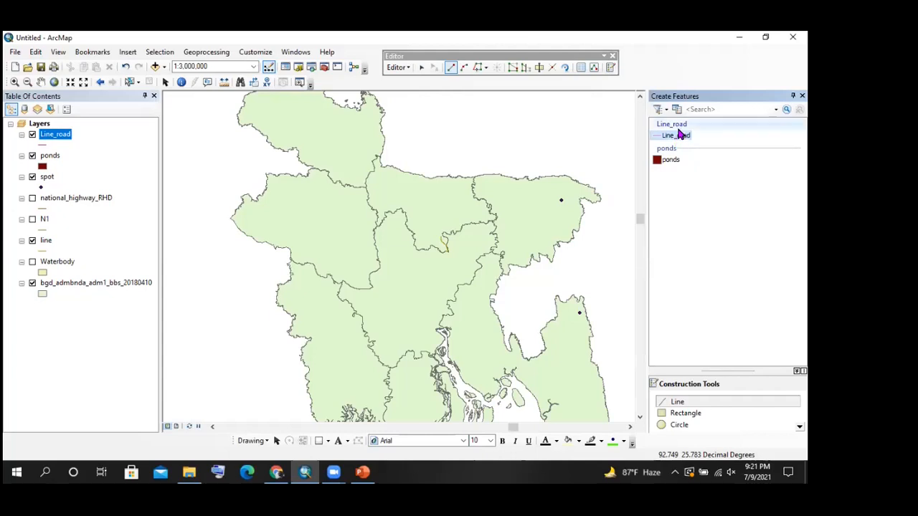
scroll(717, 415, down, 1)
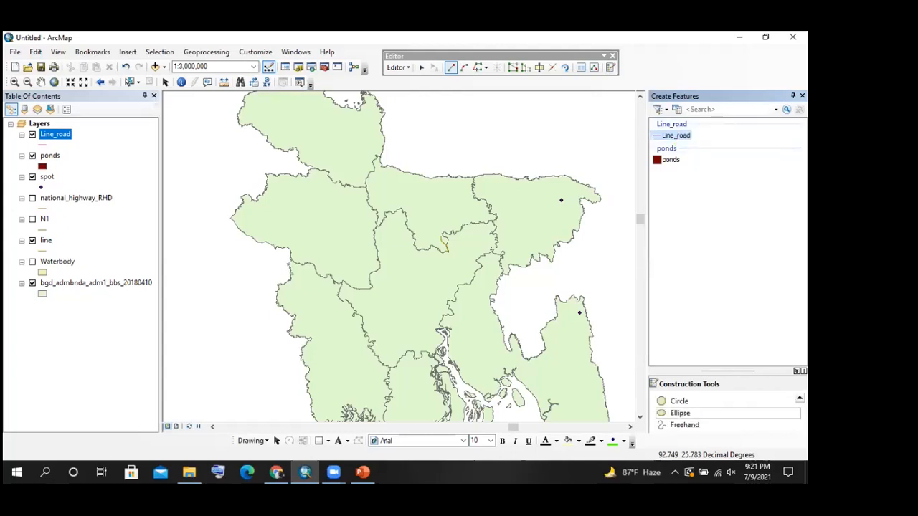
scroll(717, 423, up, 1)
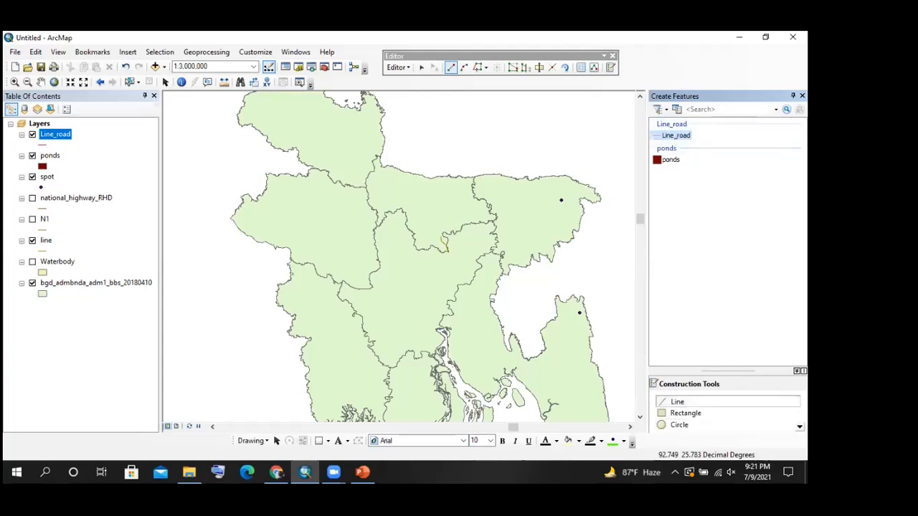
click(677, 404)
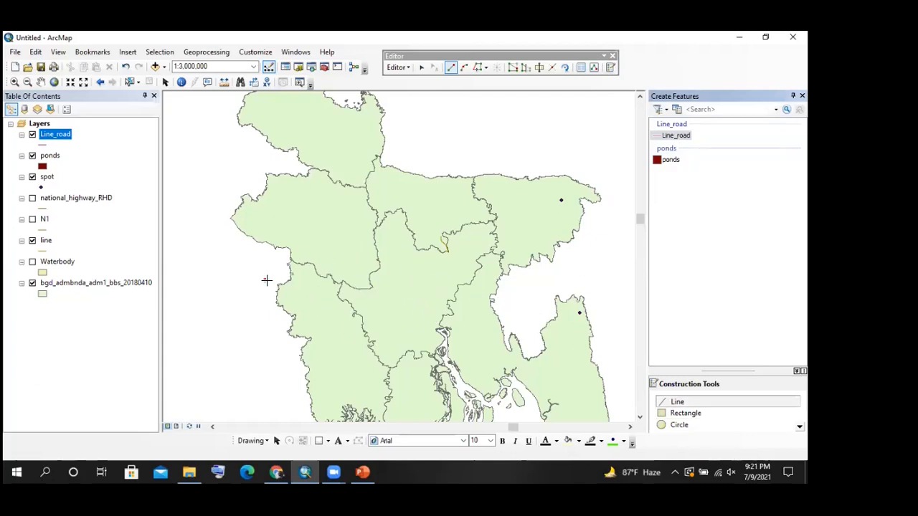
click(289, 258)
click(315, 223)
click(356, 204)
click(424, 192)
click(442, 193)
click(495, 219)
click(554, 236)
double_click(579, 250)
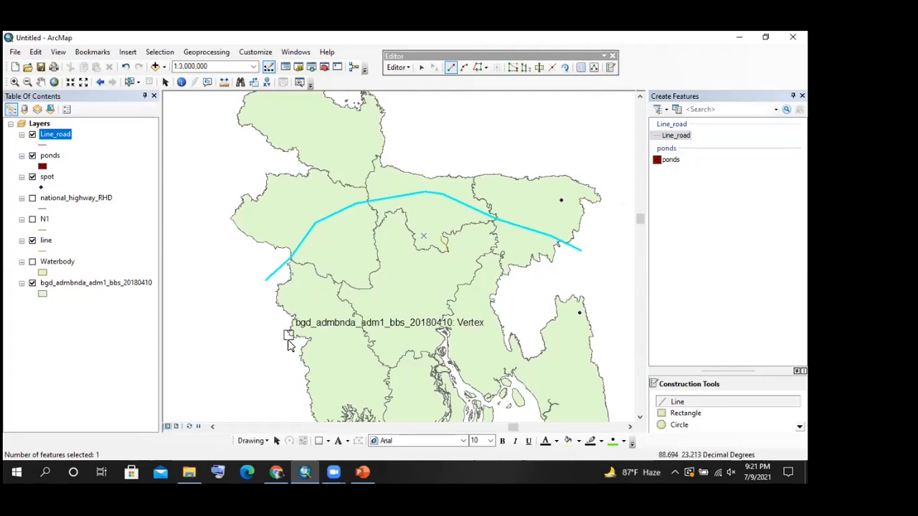
click(165, 82)
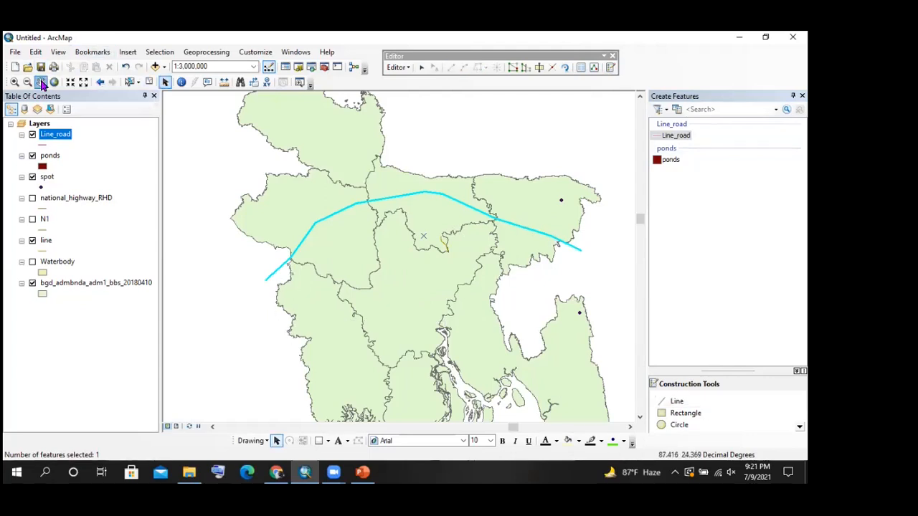
click(41, 82)
mouse_move(349, 240)
mouse_down()
mouse_move(327, 239)
mouse_move(350, 238)
mouse_up()
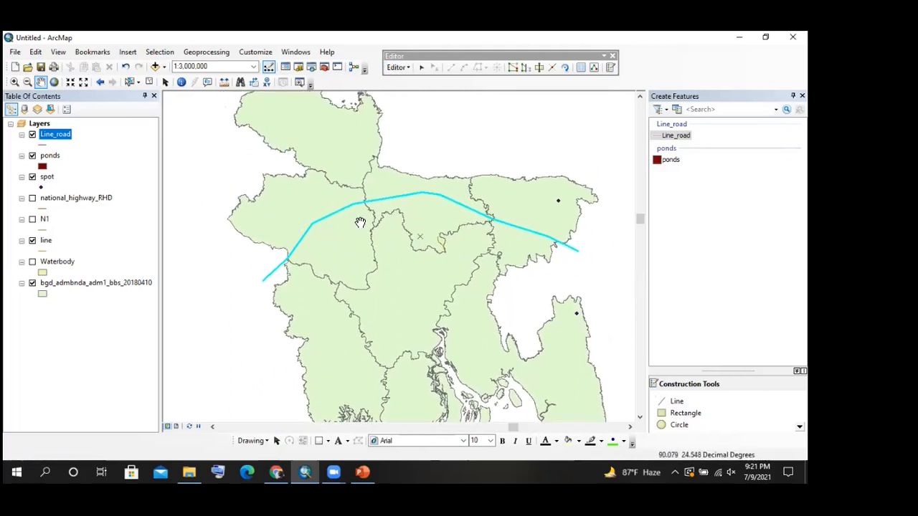
click(165, 81)
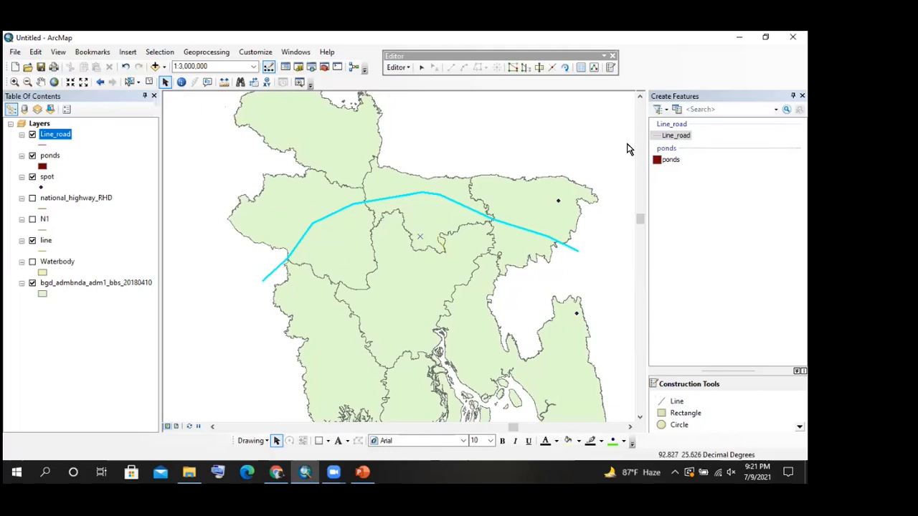
click(615, 69)
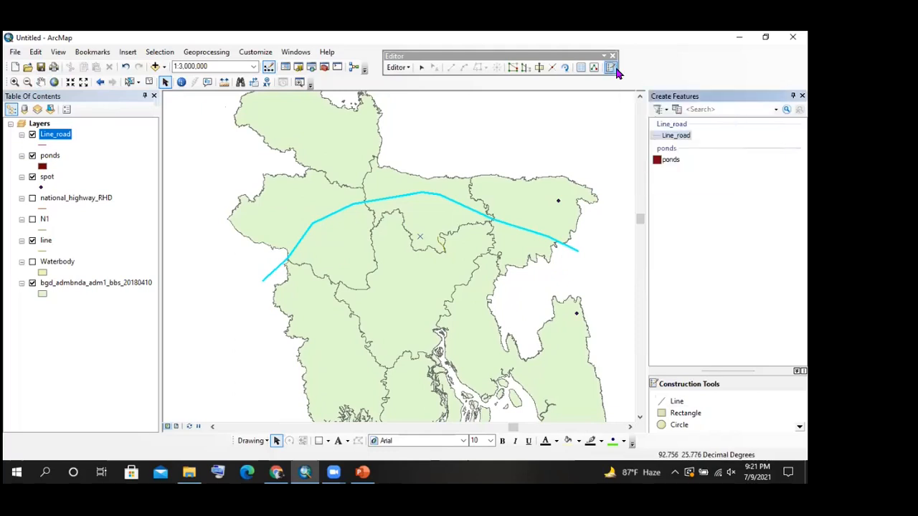
Draw a second, zigzag Line_road feature about 7 degrees long, crossing the first from the southwest to the northeast border, and stop editing
click(680, 137)
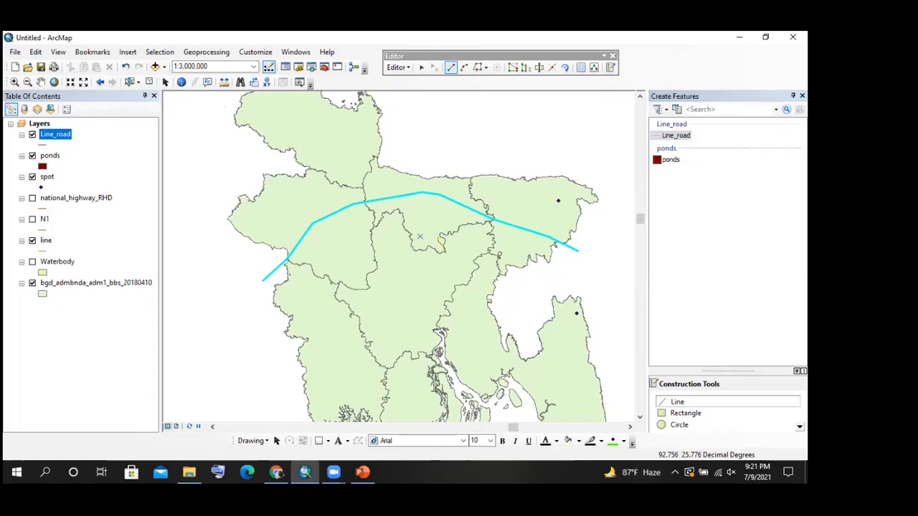
click(320, 319)
click(340, 236)
click(362, 185)
click(410, 154)
click(463, 178)
click(435, 214)
click(391, 253)
click(456, 285)
click(476, 269)
click(506, 204)
click(525, 167)
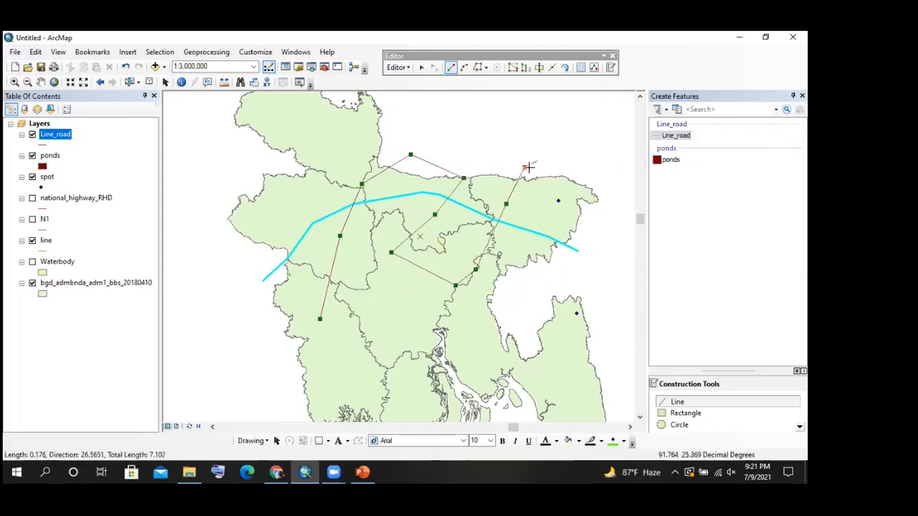
double_click(548, 155)
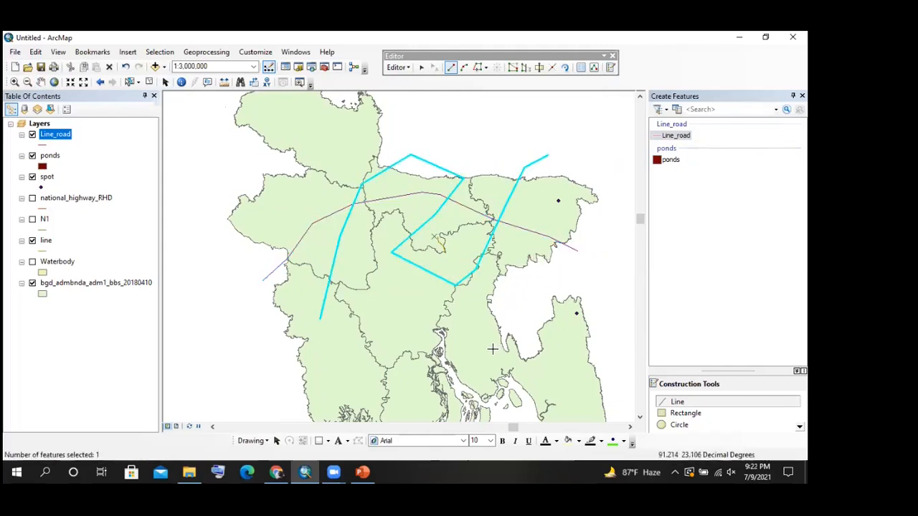
click(399, 68)
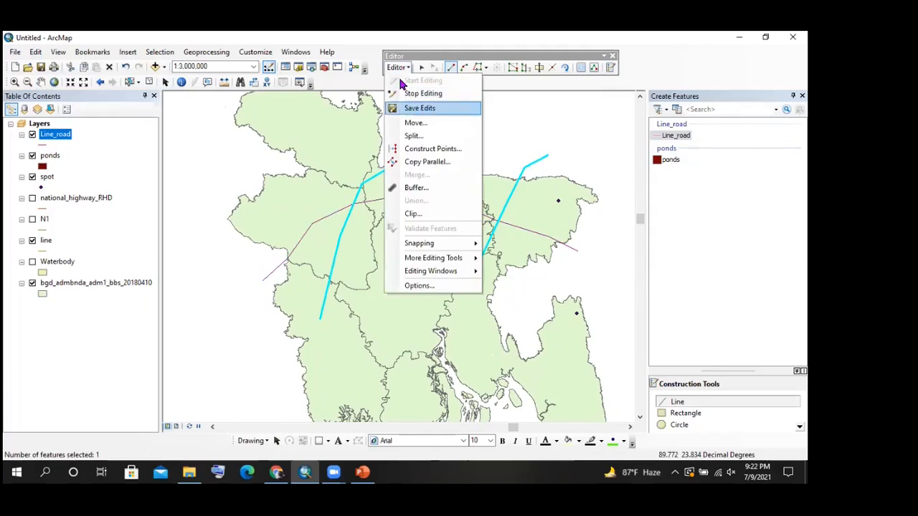
click(423, 93)
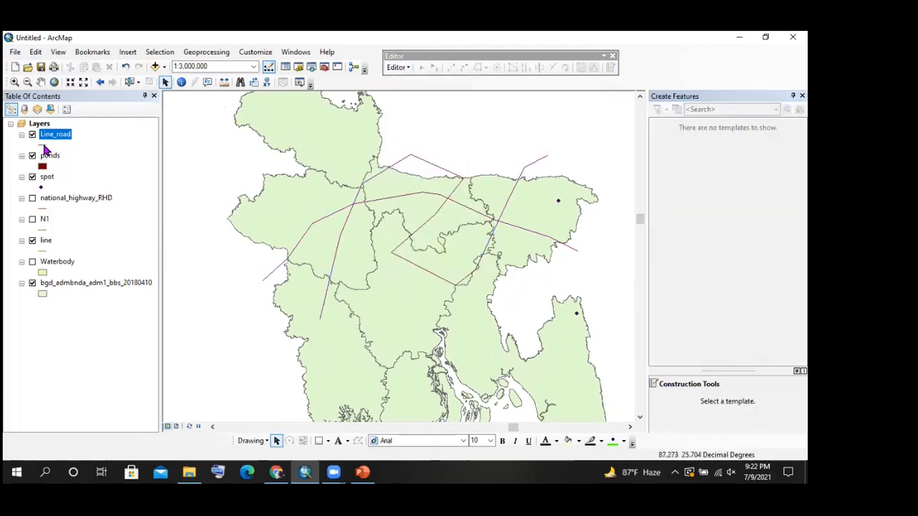
Change the Line_road layer's symbol to the ESRI Highway style
click(43, 146)
click(237, 185)
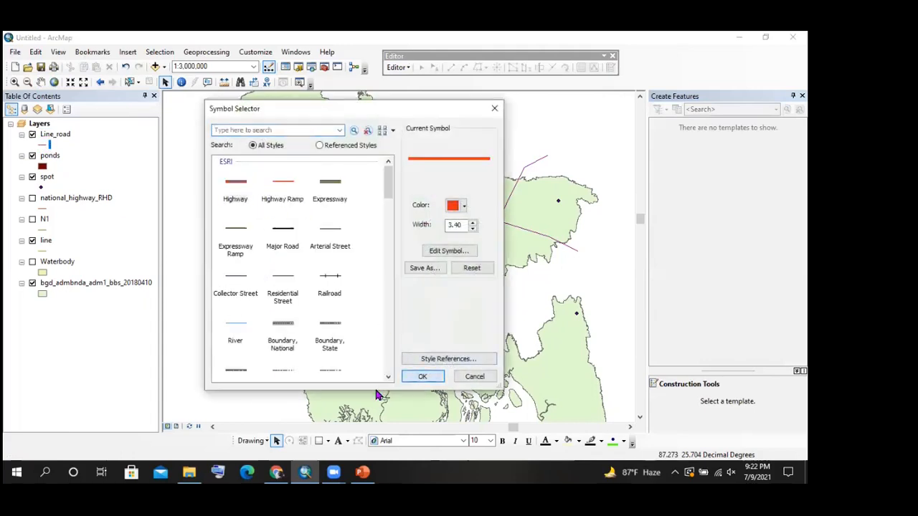
key(Return)
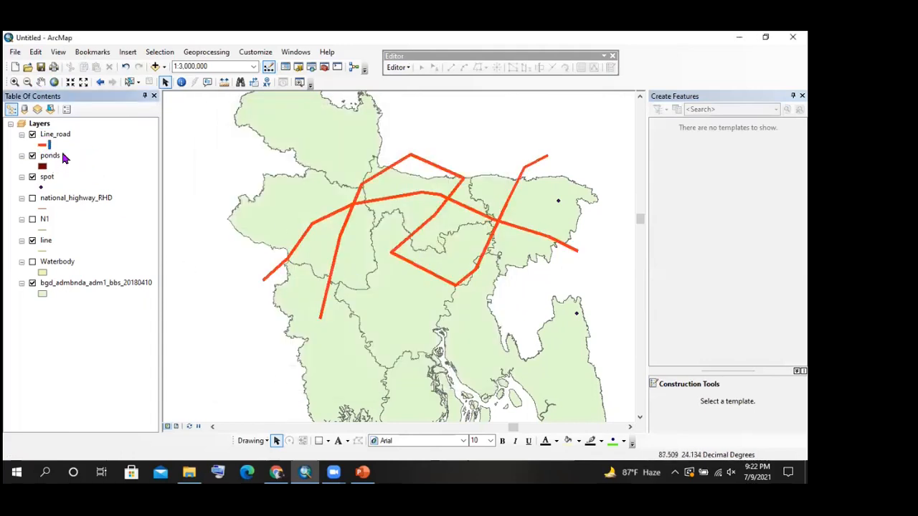
Start an edit session on the ponds layer
click(399, 69)
click(421, 83)
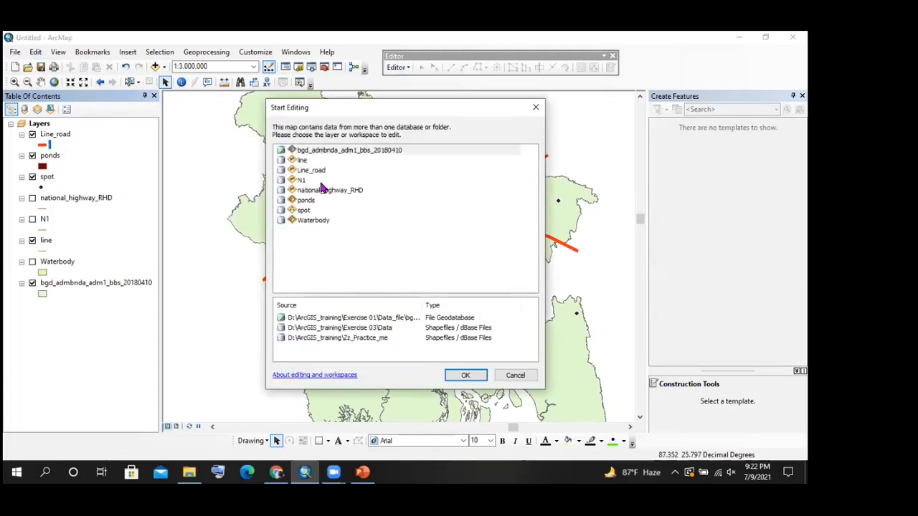
click(307, 201)
click(449, 376)
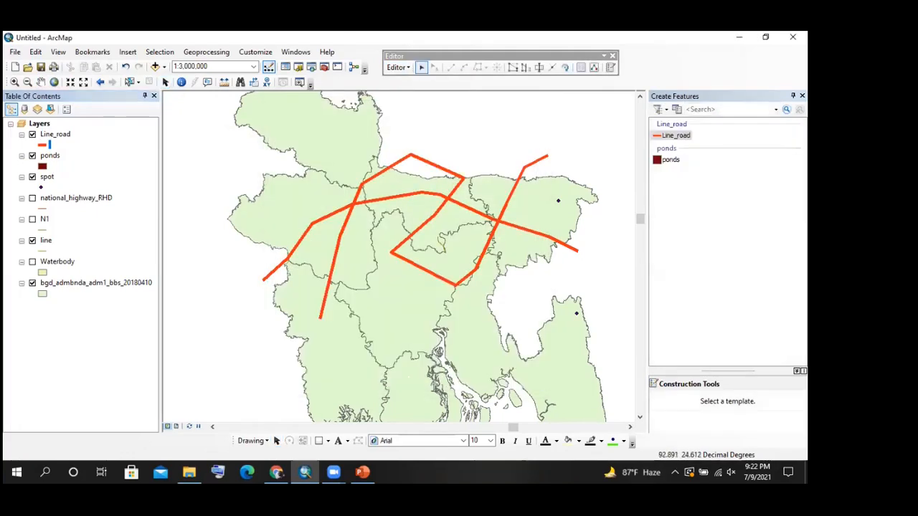
Draw a small ponds polygon with the Polygon construction tool inside the area enclosed by the road lines
click(678, 160)
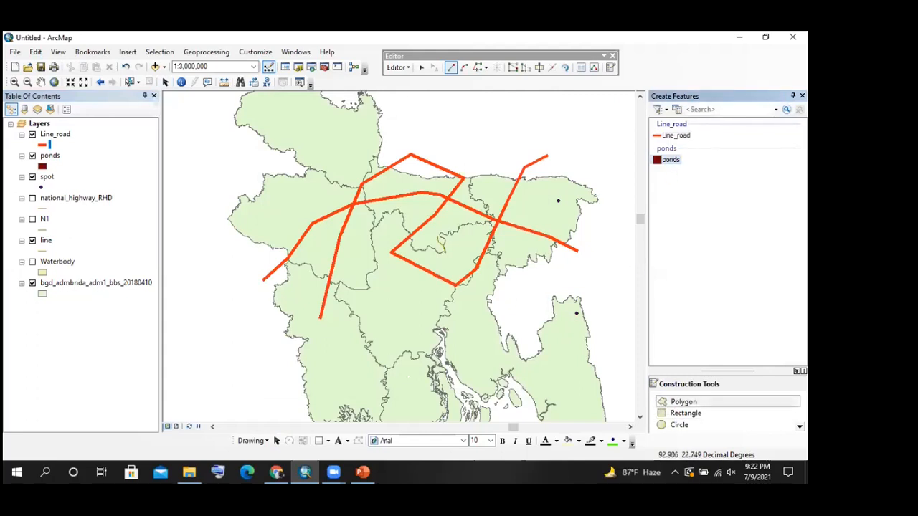
scroll(523, 304, up, 2)
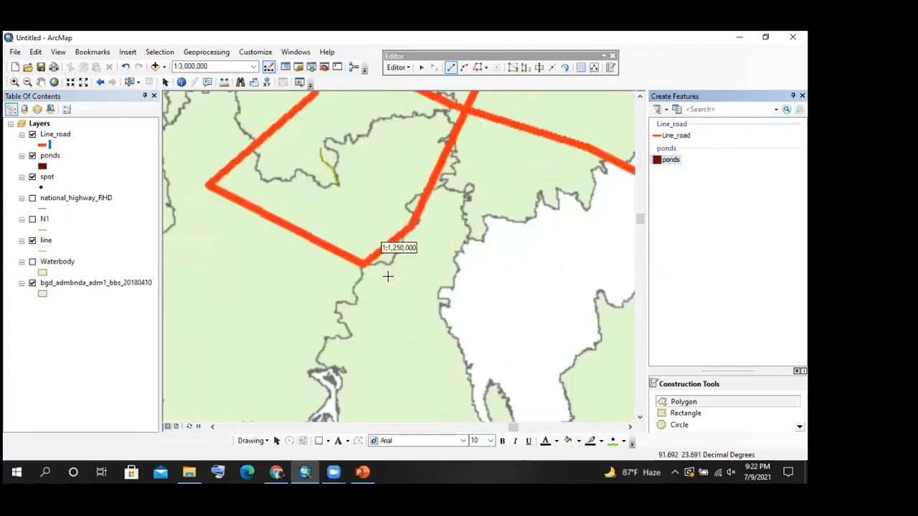
click(372, 194)
double_click(350, 168)
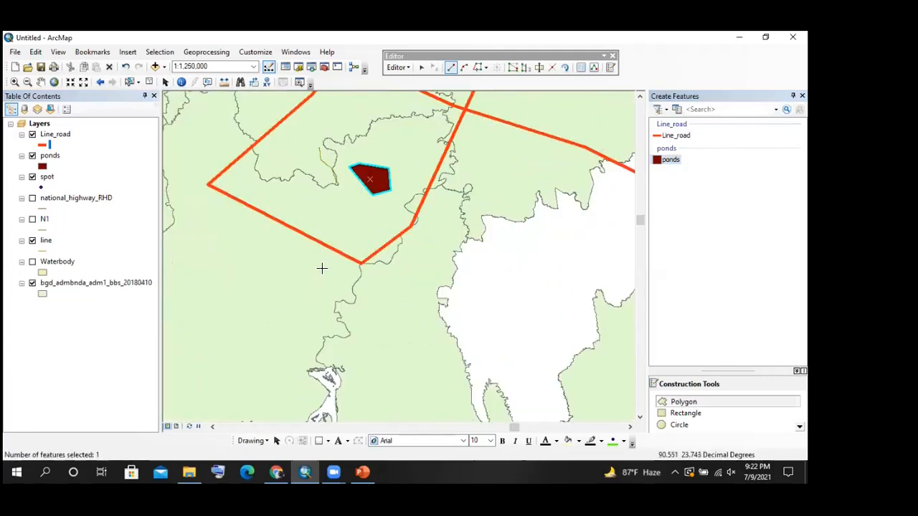
Draw a larger seven-vertex ponds polygon southwest of the area enclosed by the road lines
click(231, 238)
click(290, 252)
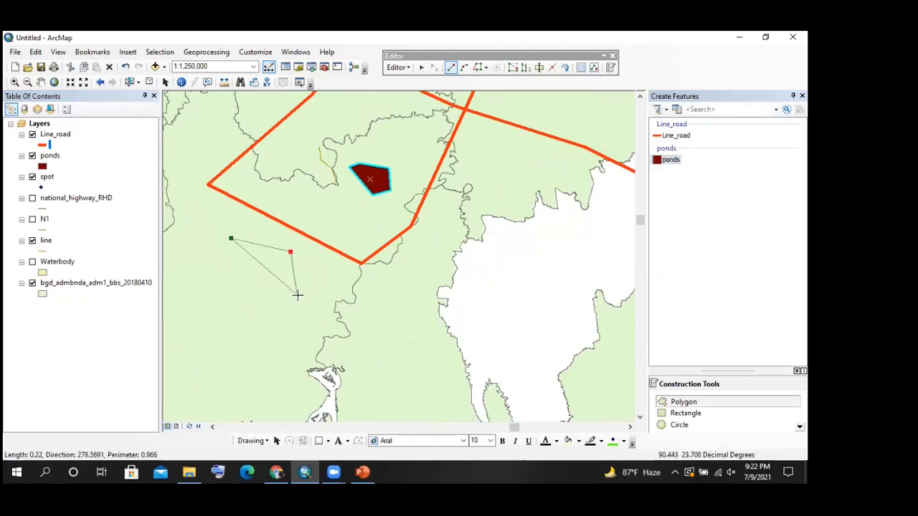
click(296, 294)
click(281, 328)
click(253, 324)
click(216, 293)
double_click(201, 252)
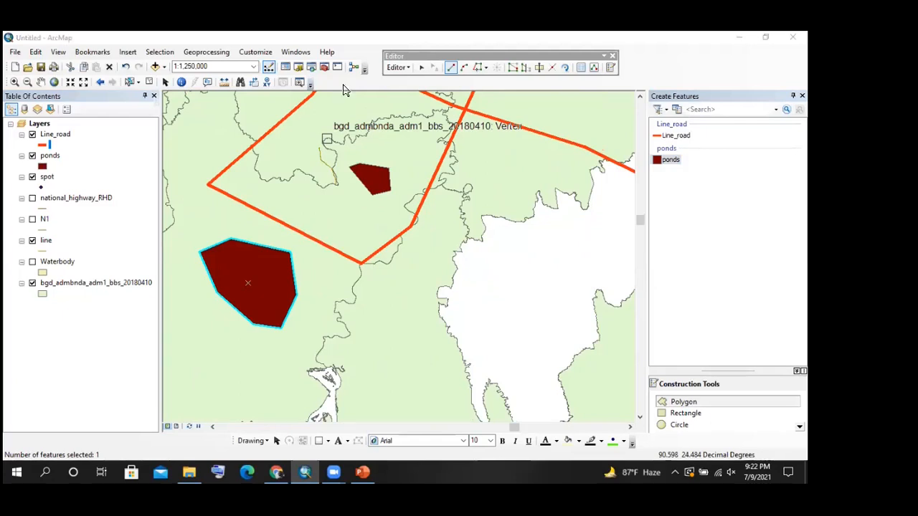
Save the edits to the ponds layer and stop editing
click(396, 67)
click(423, 108)
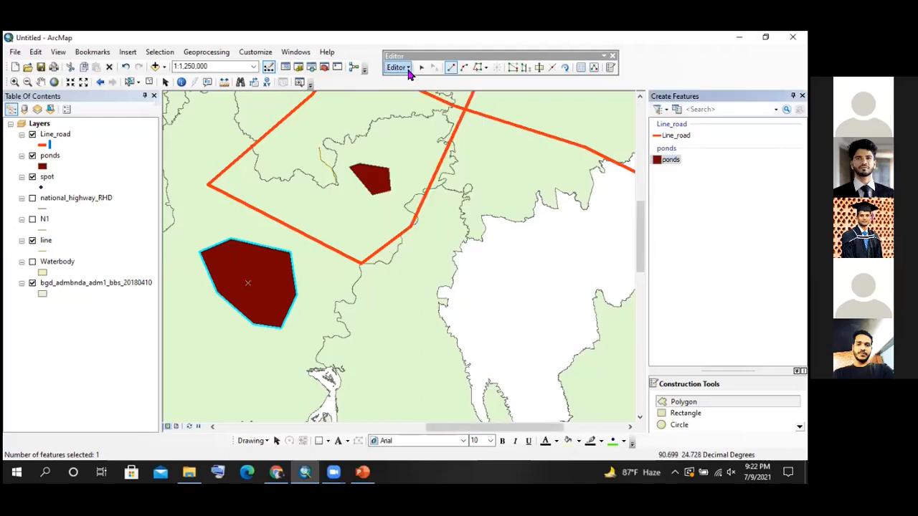
click(405, 69)
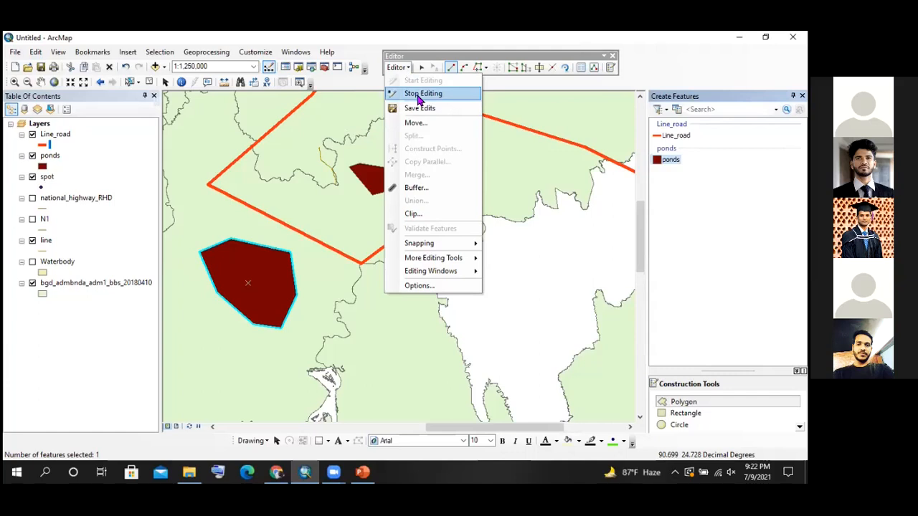
click(421, 95)
drag(419, 56, 407, 62)
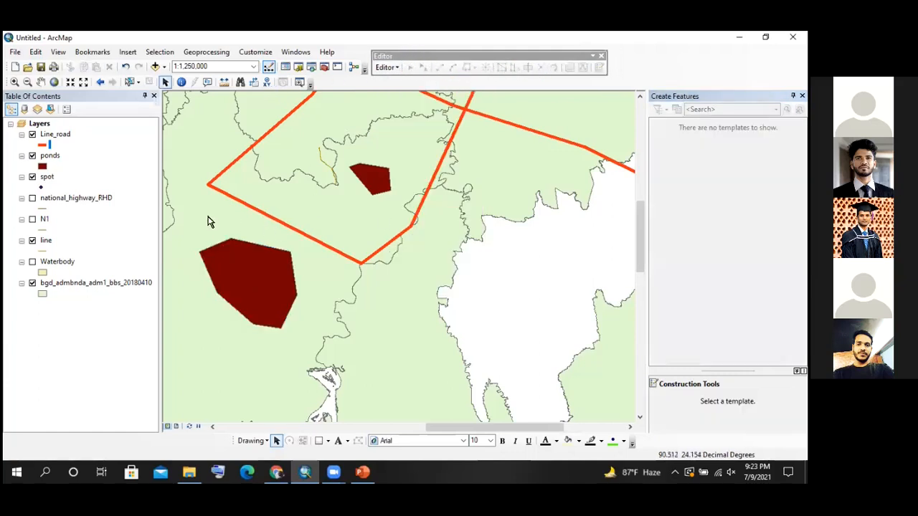
Start a new edit session on the ponds layer
scroll(435, 269, up, 4)
scroll(433, 268, up, 1)
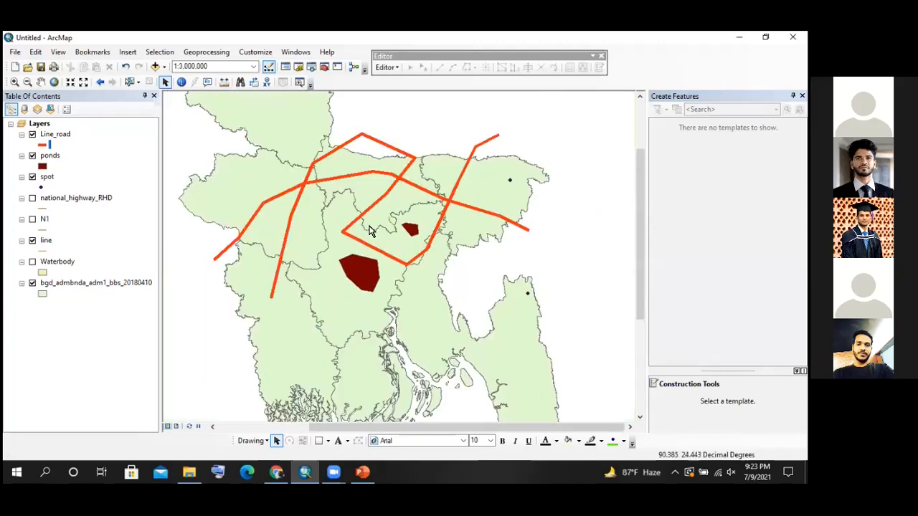
scroll(304, 219, down, 1)
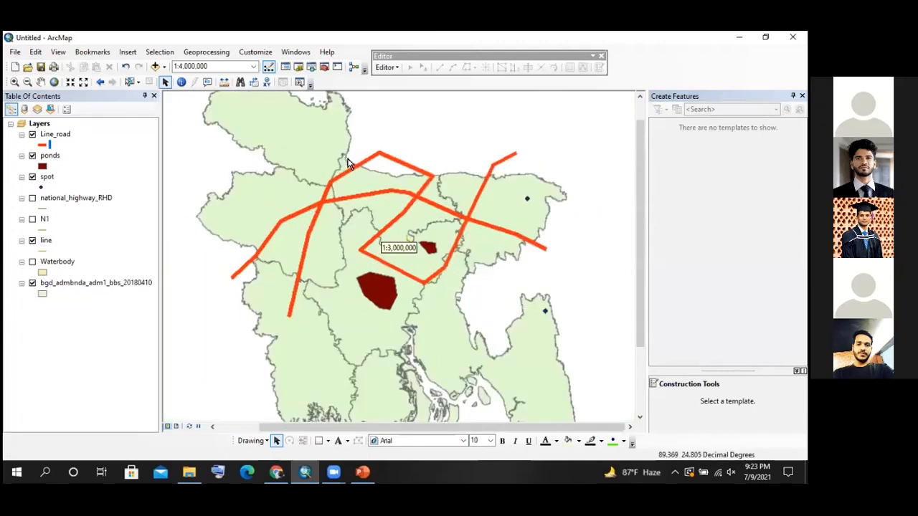
click(387, 67)
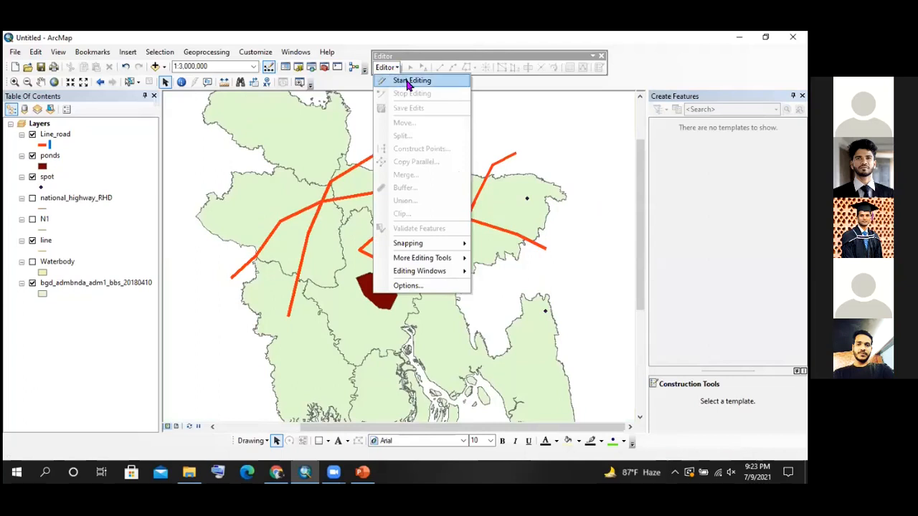
click(407, 82)
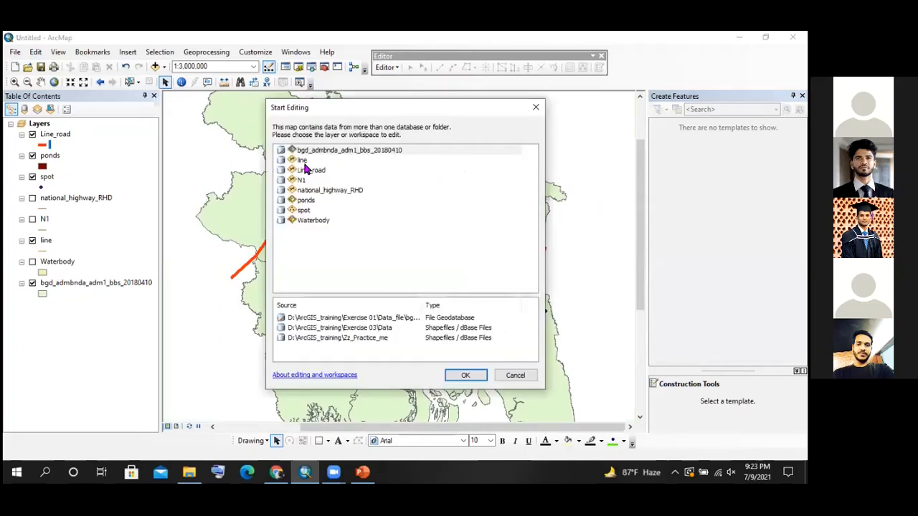
click(304, 162)
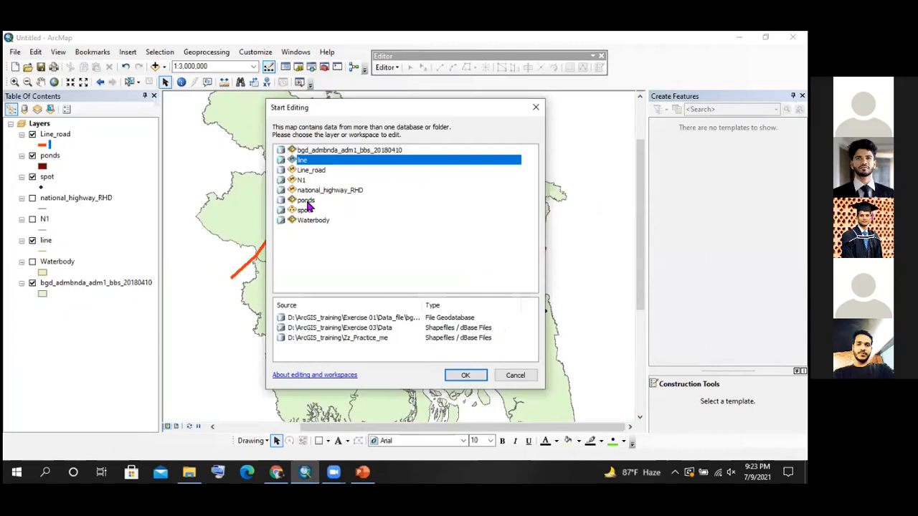
click(306, 202)
click(459, 375)
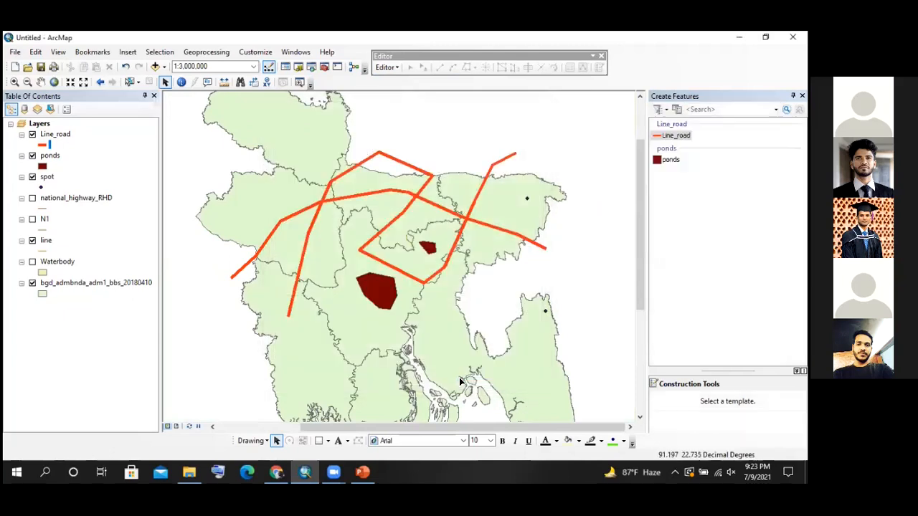
Select the larger pond polygon southwest of the road lines with the Edit Tool
click(677, 164)
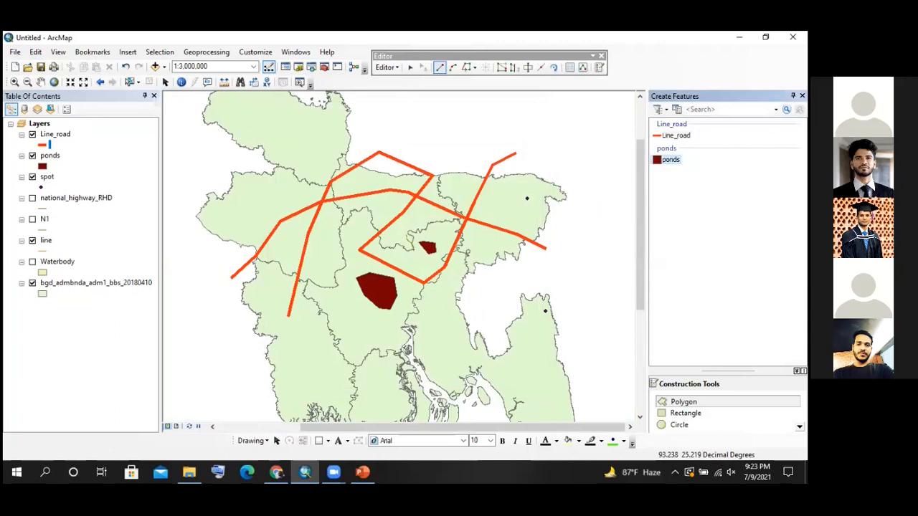
scroll(404, 269, up, 1)
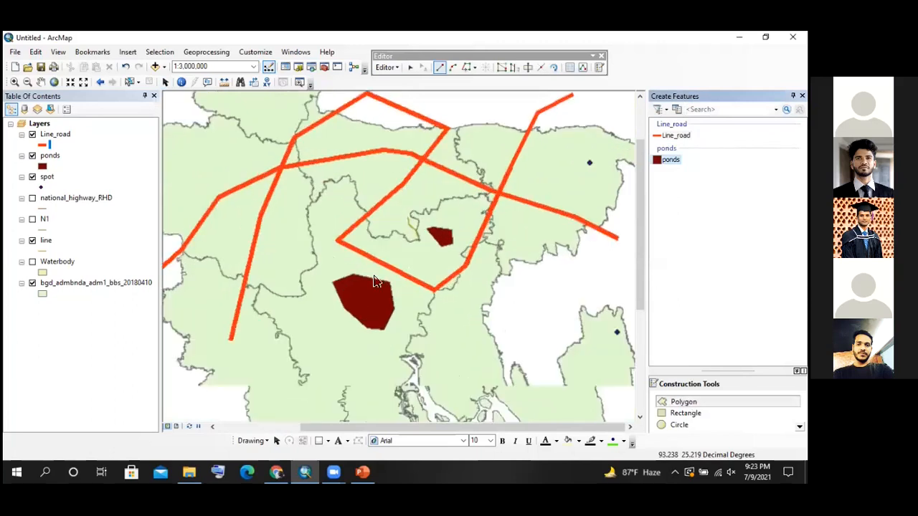
scroll(372, 281, up, 1)
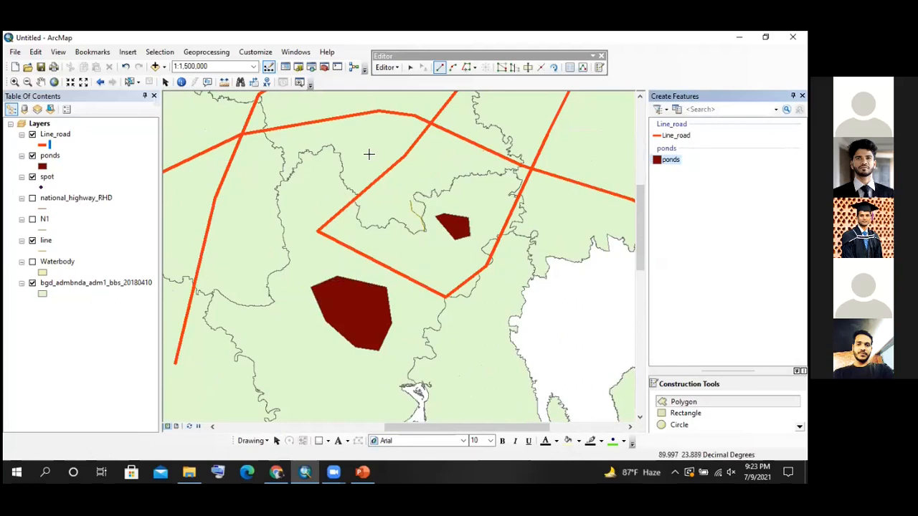
scroll(338, 290, up, 1)
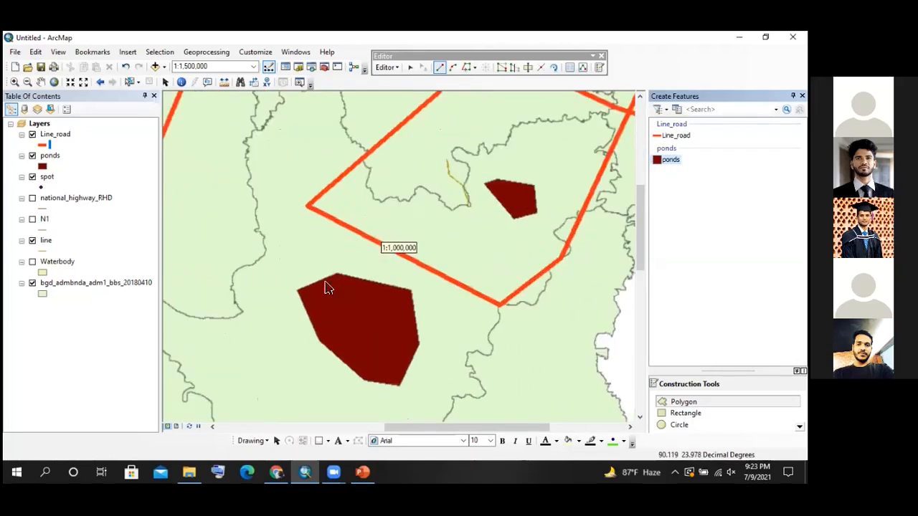
scroll(340, 287, up, 1)
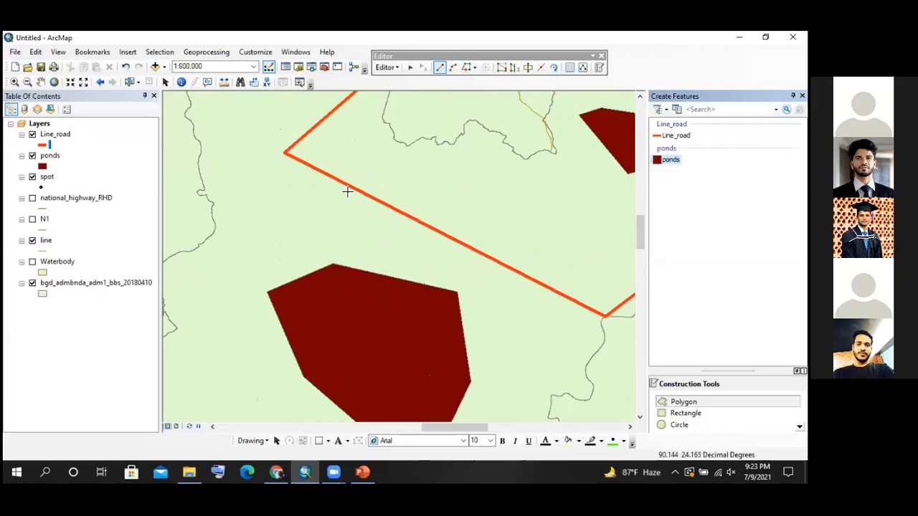
scroll(344, 188, down, 1)
scroll(382, 271, up, 1)
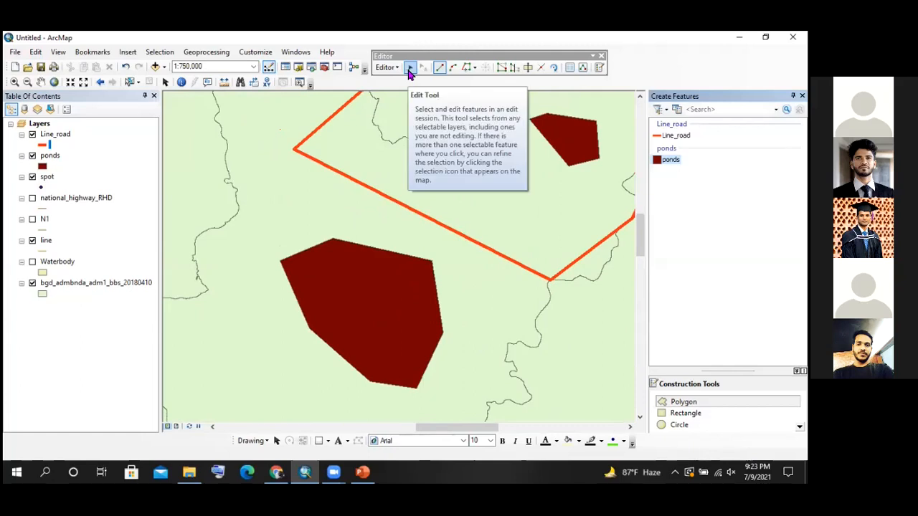
click(409, 68)
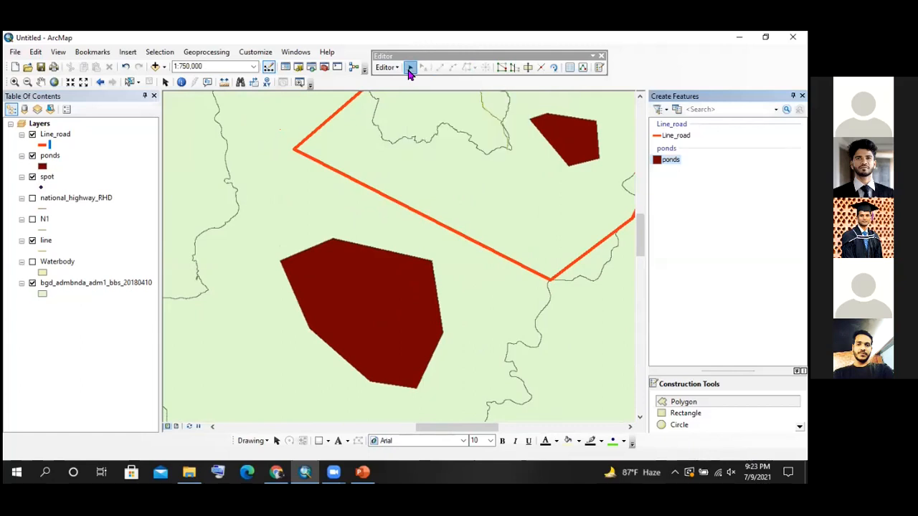
click(329, 292)
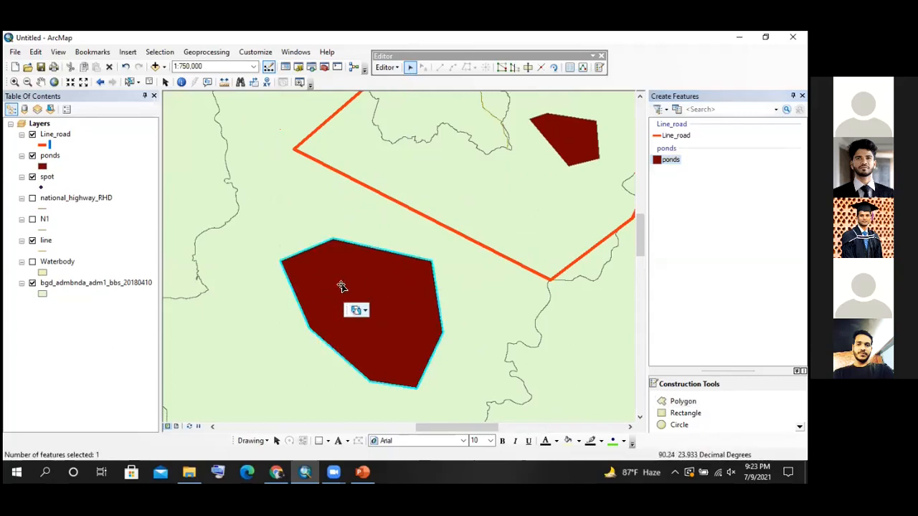
scroll(376, 395, down, 2)
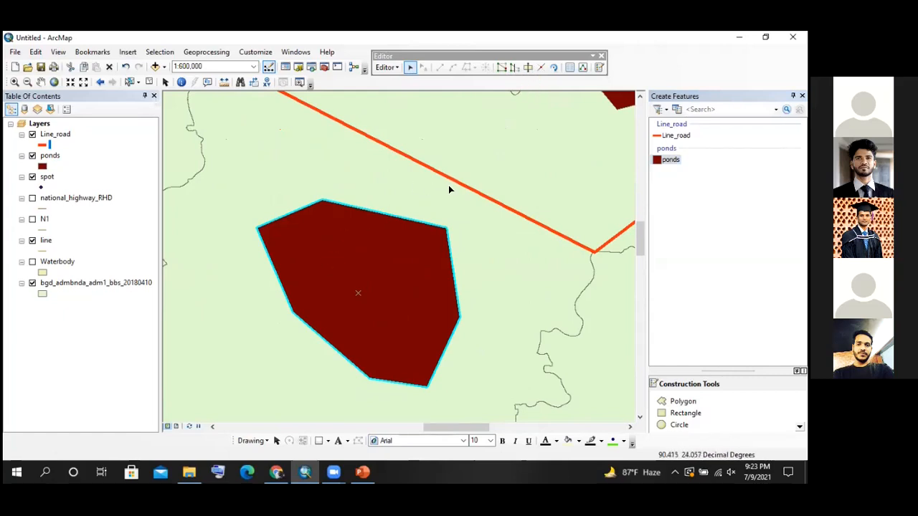
Edit the larger pond's vertices, moving its northern vertex outward to the northeast and its southwestern vertex outward to the west
click(501, 66)
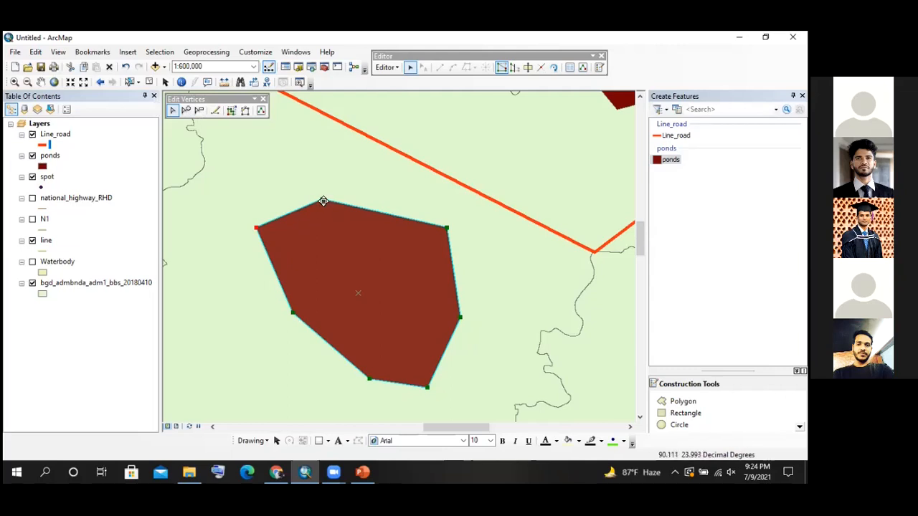
mouse_move(322, 199)
mouse_down()
mouse_move(323, 242)
mouse_move(339, 184)
mouse_up()
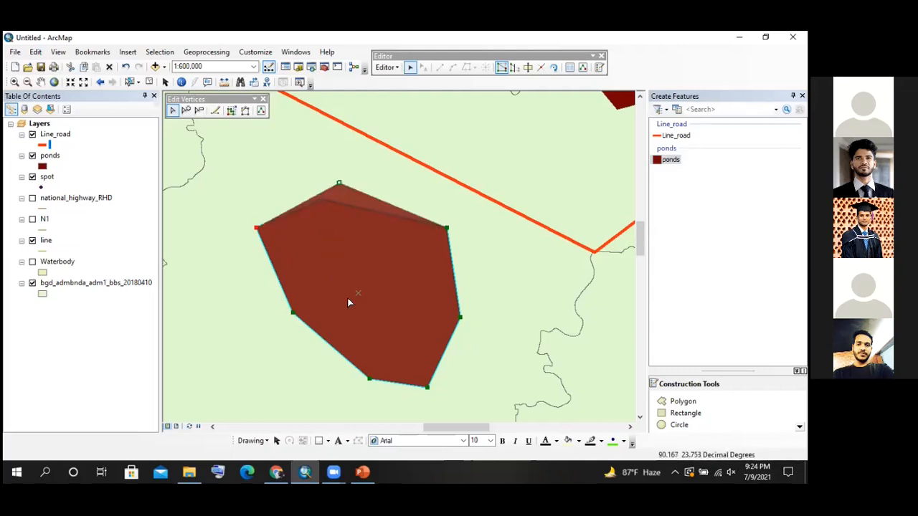
drag(294, 315, 262, 316)
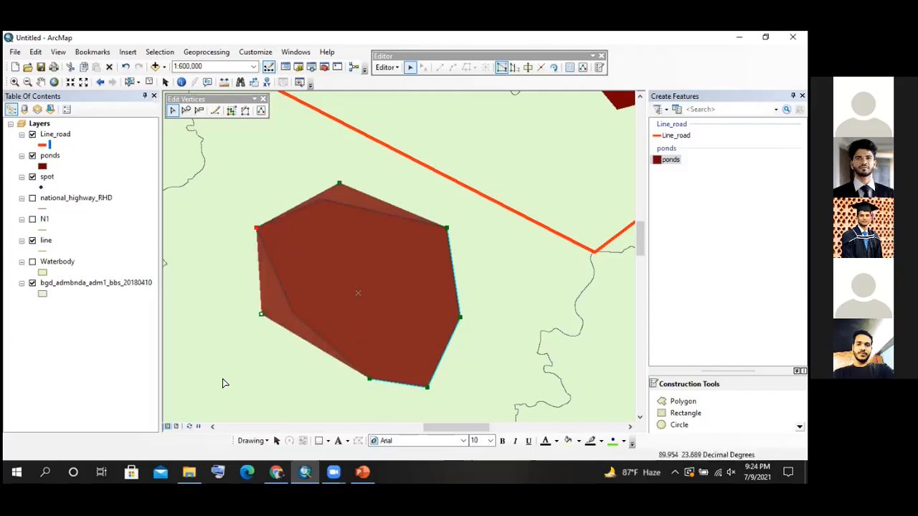
Add one vertex each to the larger pond's west, southwest and east edges, and save the edits
click(186, 113)
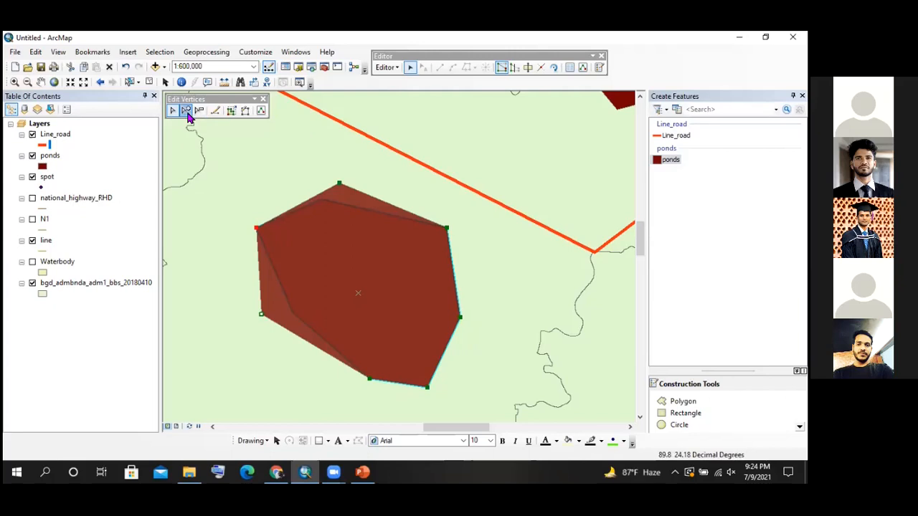
click(260, 265)
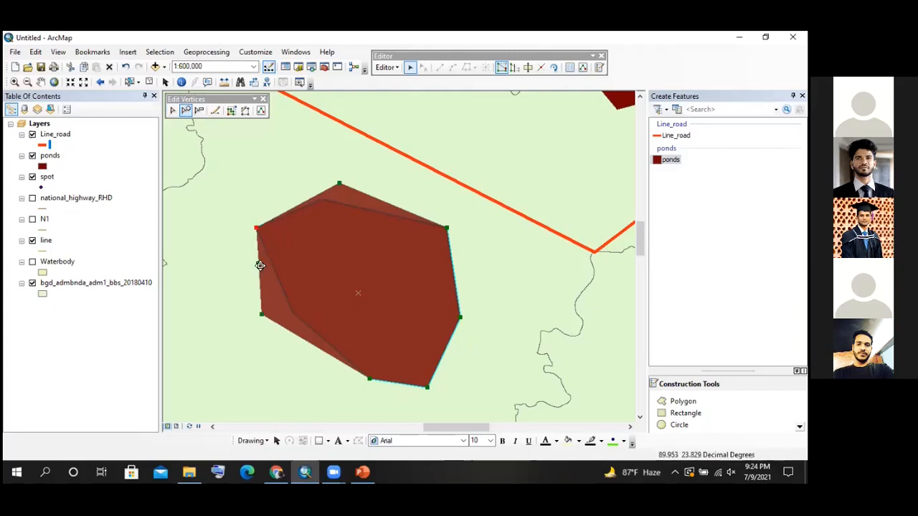
click(308, 342)
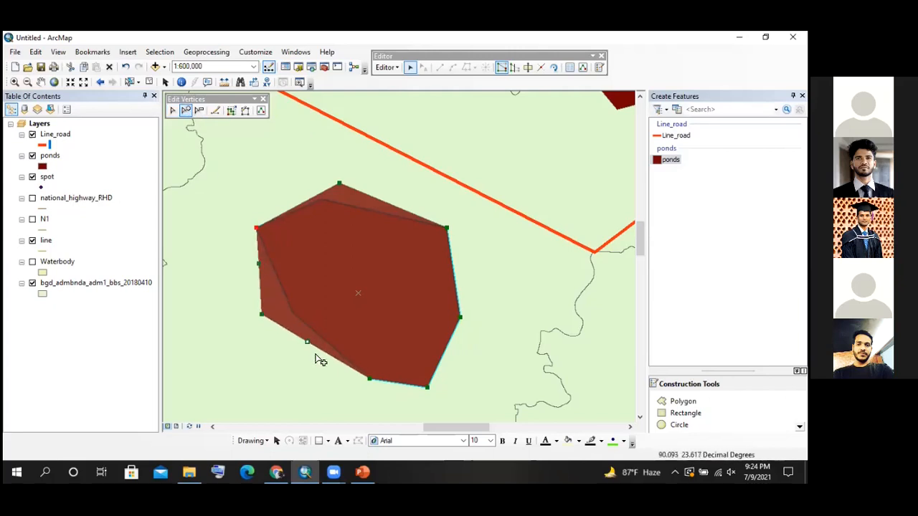
click(452, 271)
click(199, 112)
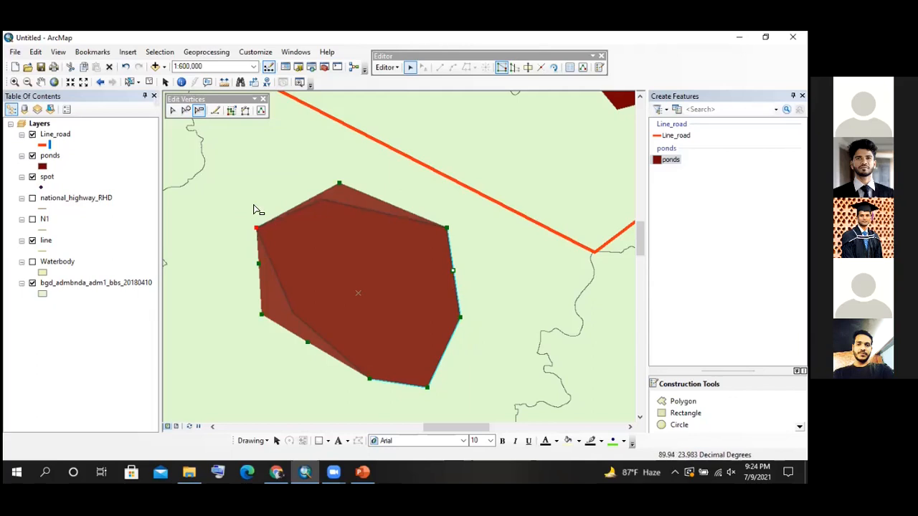
click(385, 67)
click(400, 109)
Delete the larger pond's northwest corner vertex and the added west-edge vertex, and save the edits
click(501, 68)
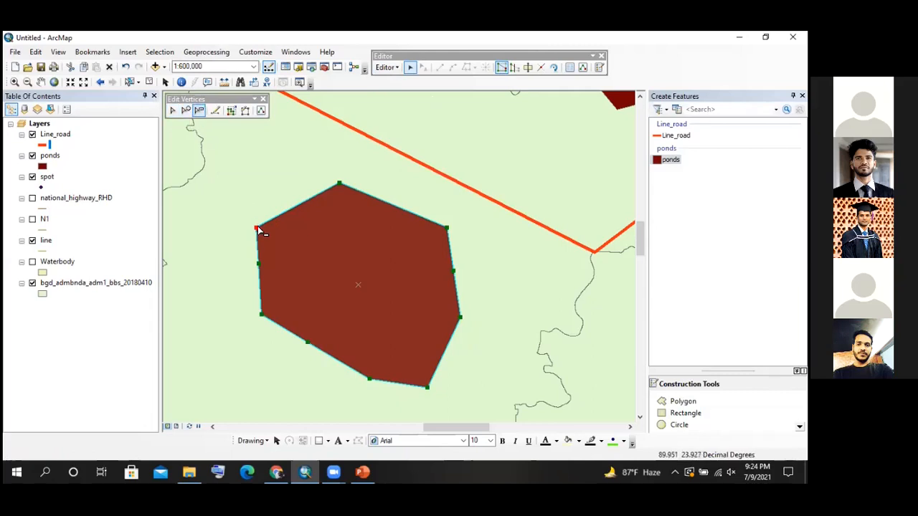
drag(256, 227, 262, 314)
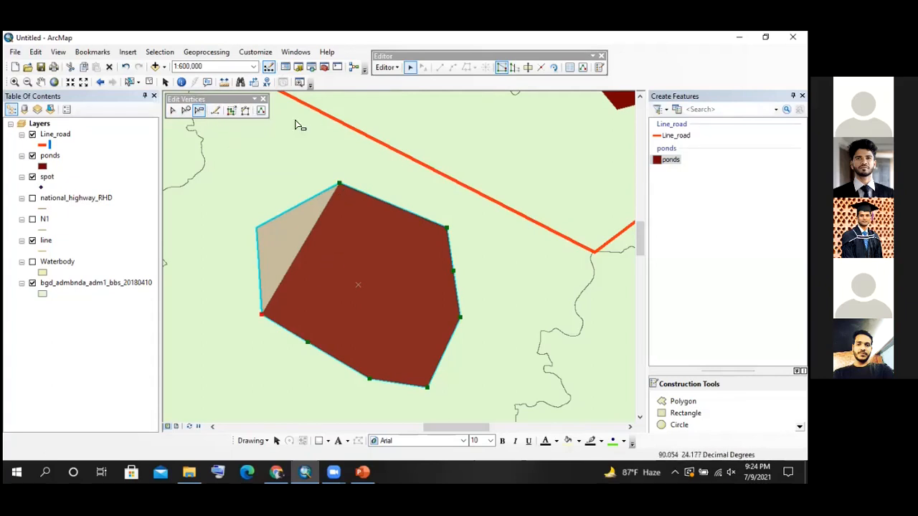
click(397, 68)
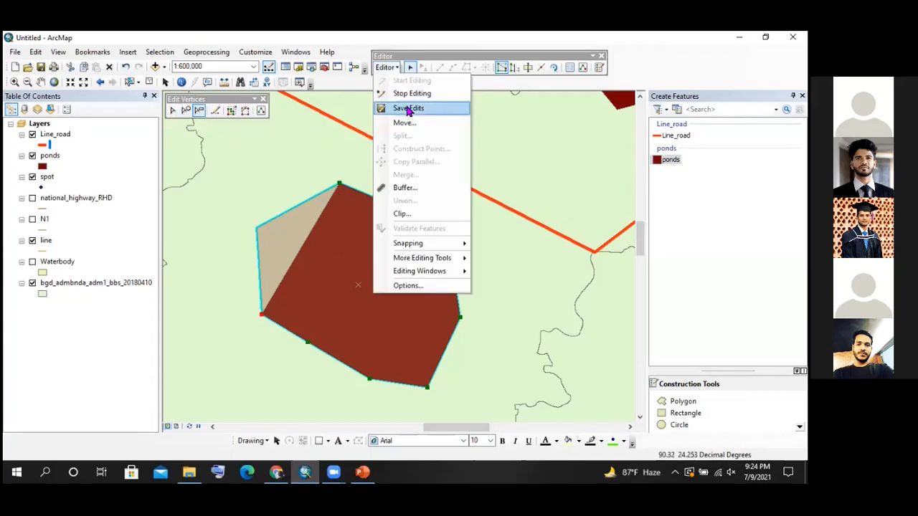
click(403, 107)
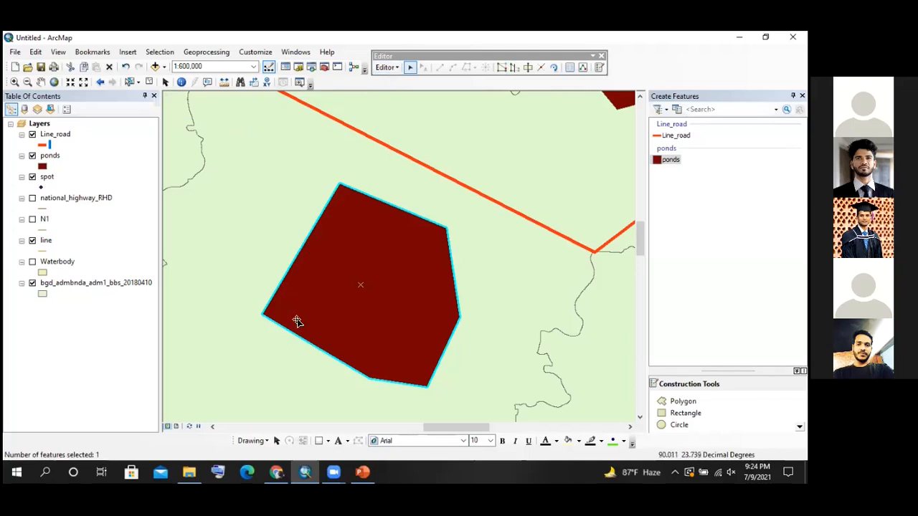
Stop the edit session on the ponds layer
click(528, 68)
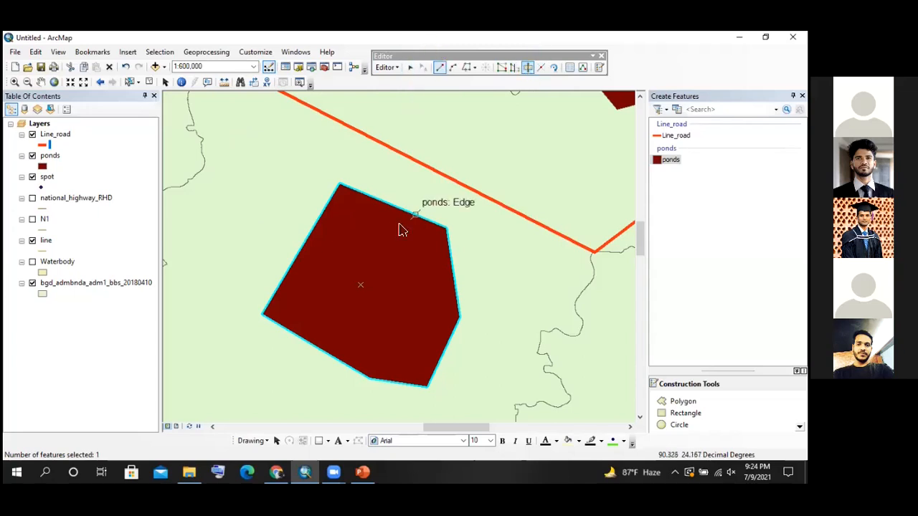
click(386, 67)
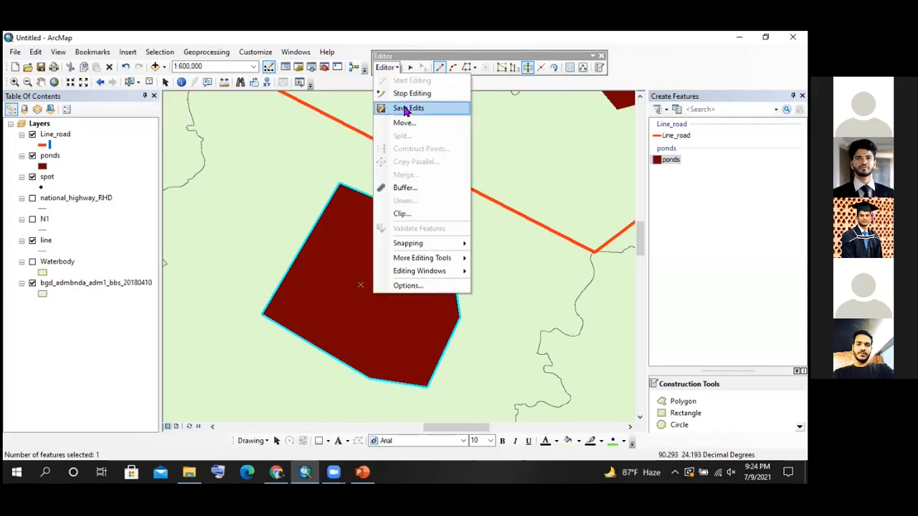
click(387, 66)
click(387, 67)
click(412, 93)
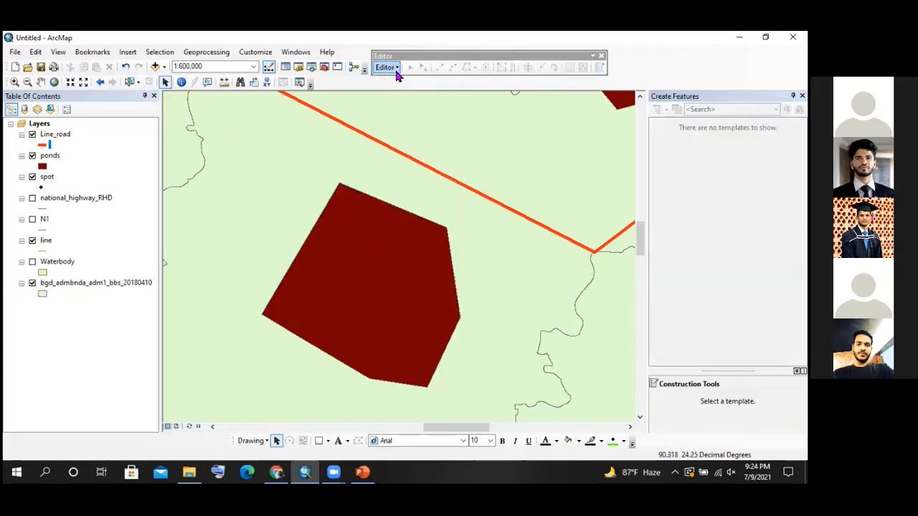
scroll(237, 369, up, 2)
scroll(235, 365, up, 1)
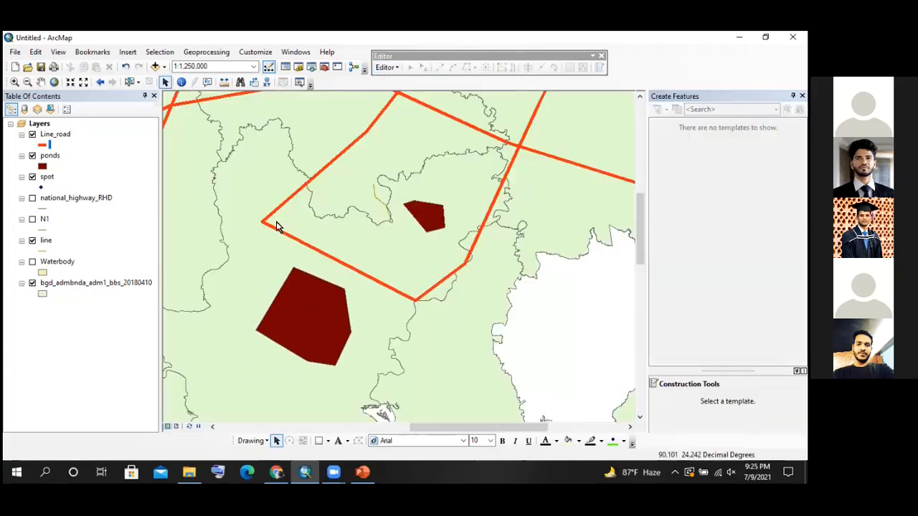
scroll(278, 224, down, 1)
scroll(337, 284, up, 5)
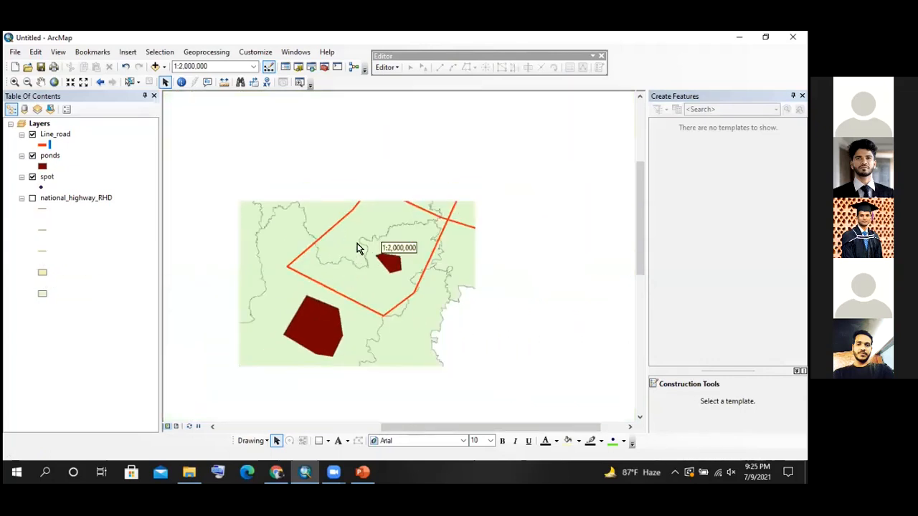
scroll(364, 249, down, 2)
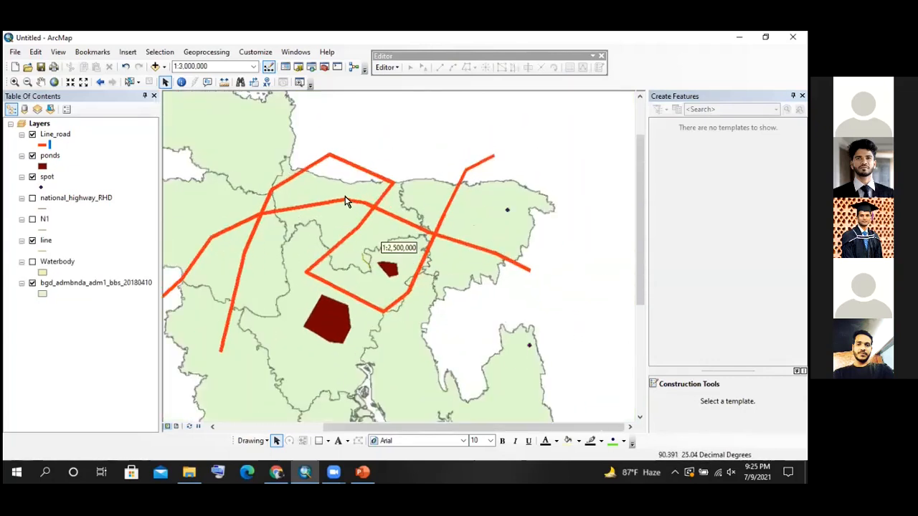
click(388, 67)
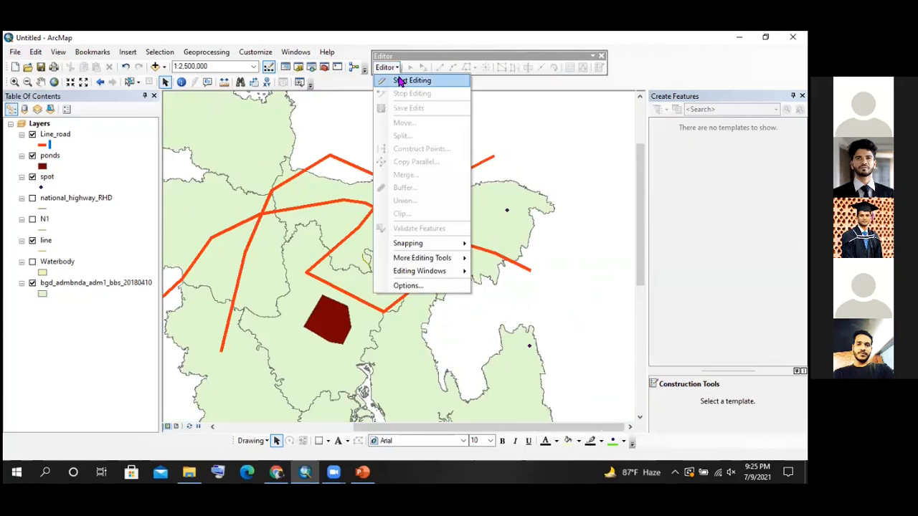
click(395, 80)
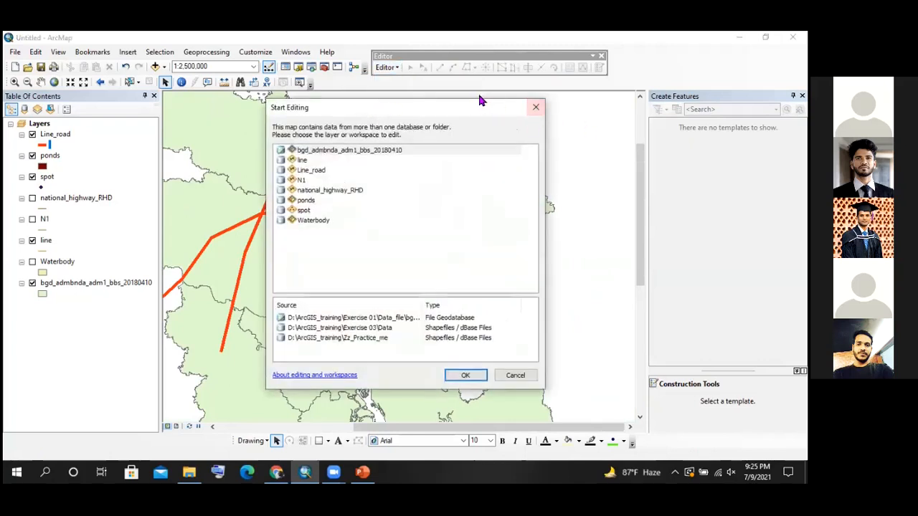
click(535, 107)
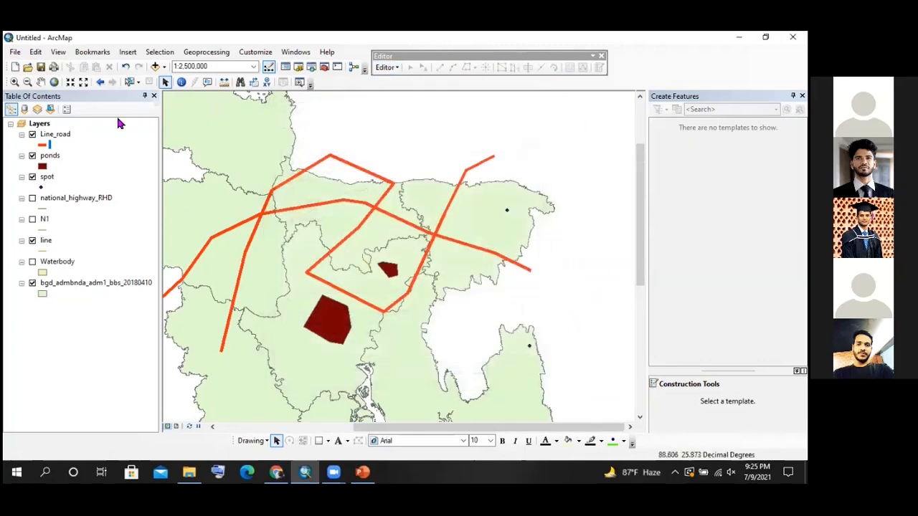
Open the attribute table of the Line_road layer, examine its records, and close the table
click(60, 136)
right_click(62, 137)
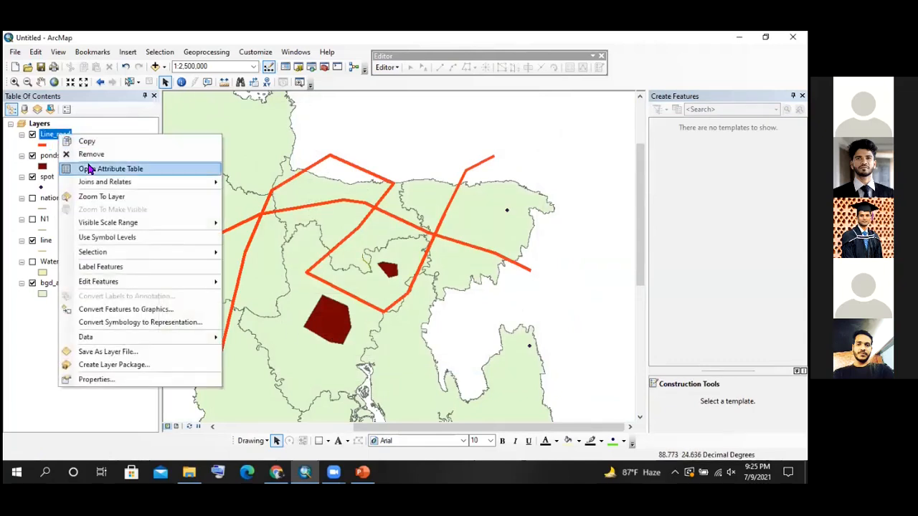
click(97, 169)
click(150, 231)
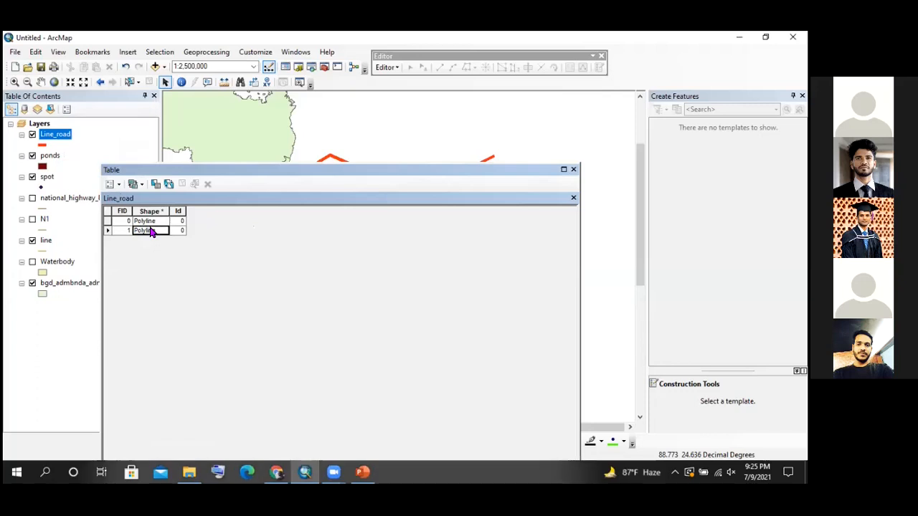
click(128, 232)
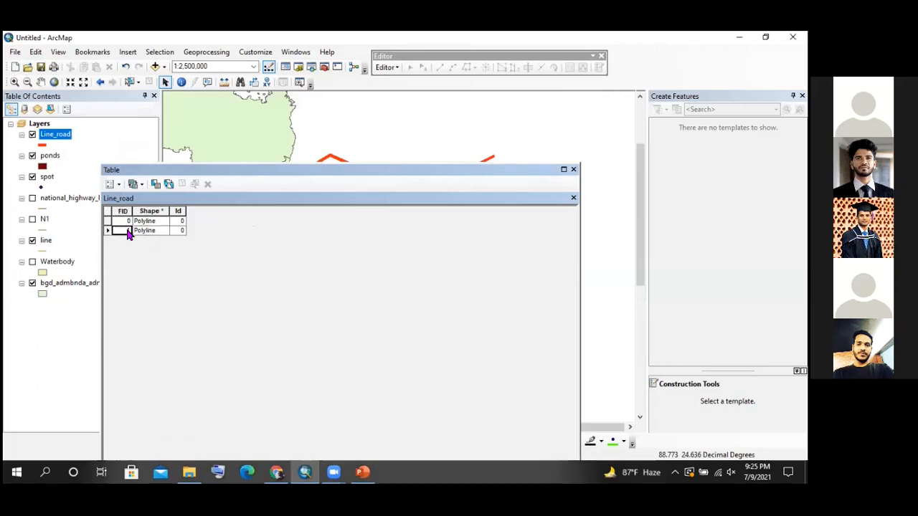
click(182, 231)
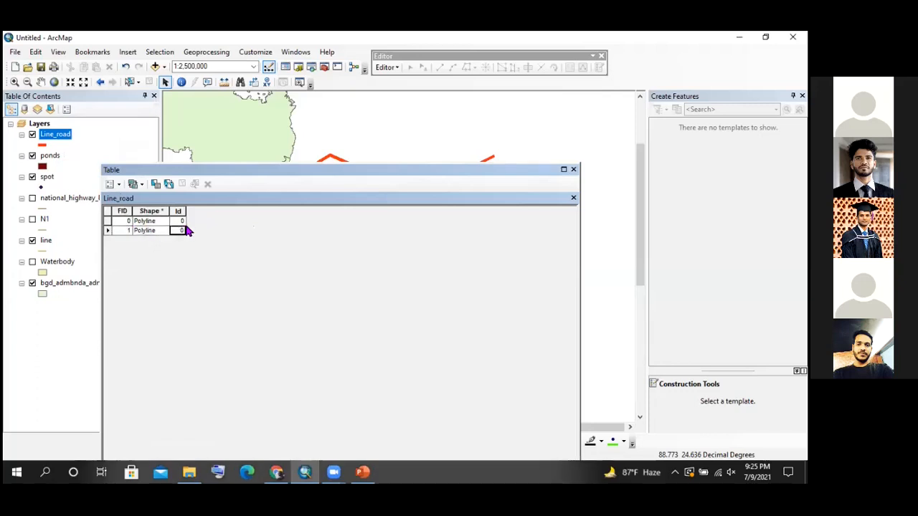
click(120, 186)
click(340, 248)
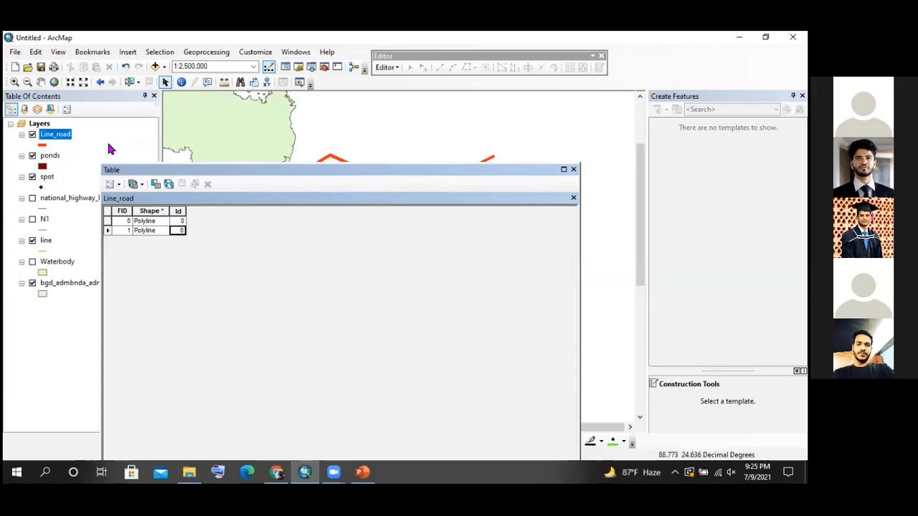
right_click(55, 156)
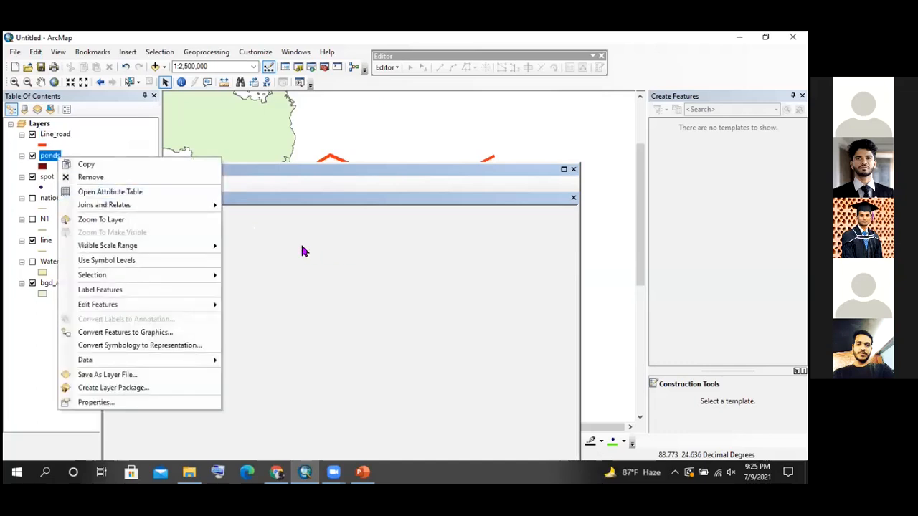
click(176, 228)
drag(200, 175, 567, 254)
click(564, 243)
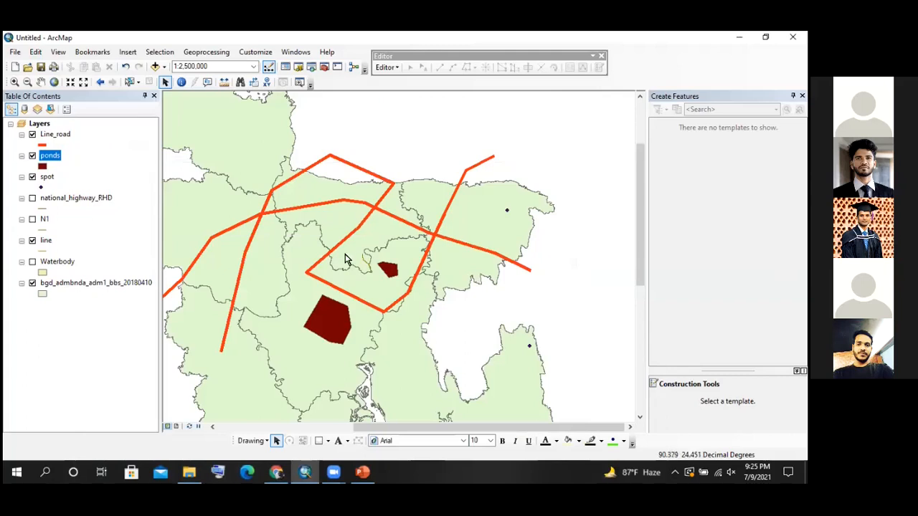
Start an edit session on the line layer and try to split the long east-west road with the Split tool
click(394, 69)
click(402, 84)
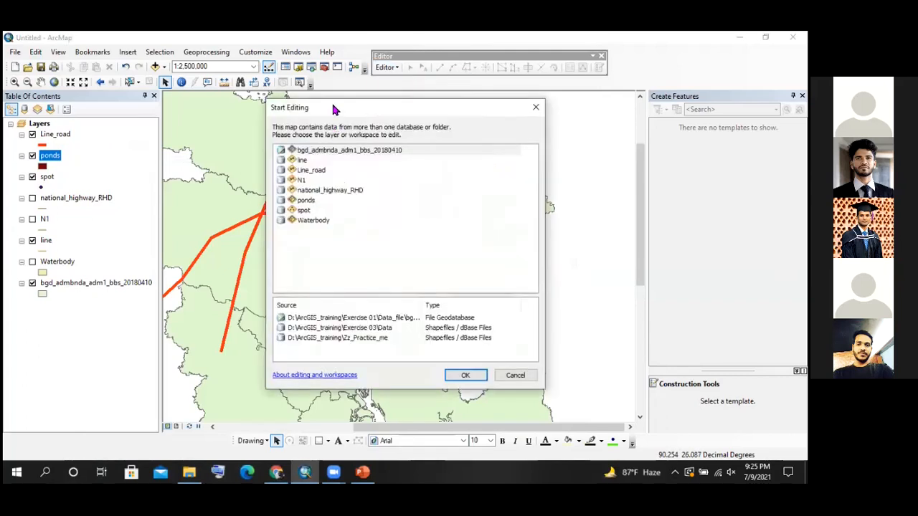
click(273, 256)
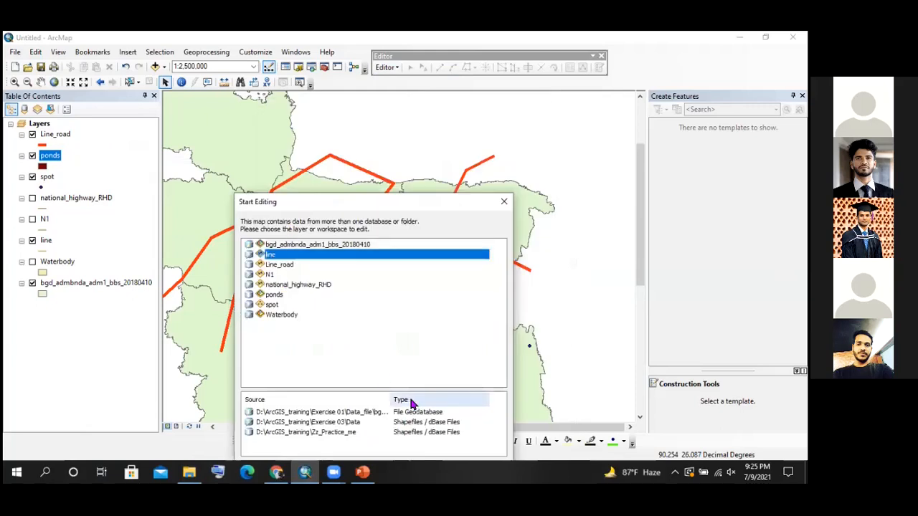
click(346, 384)
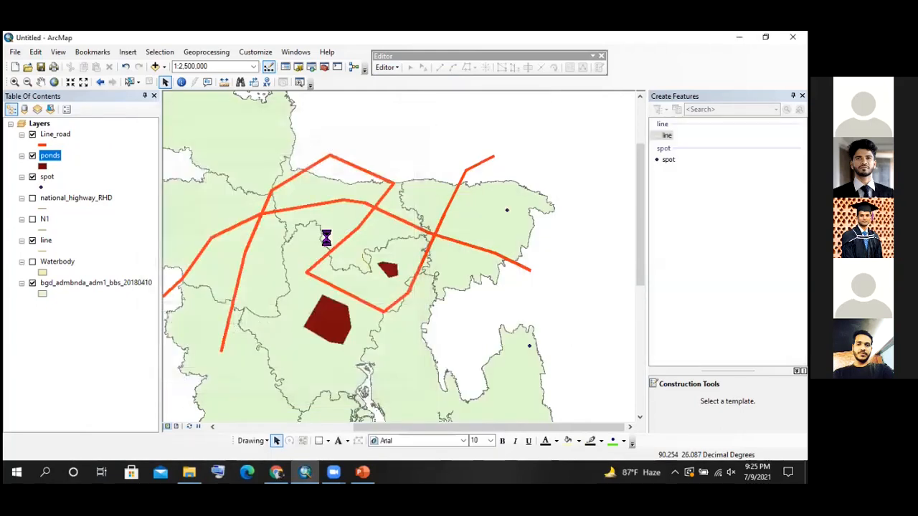
click(323, 209)
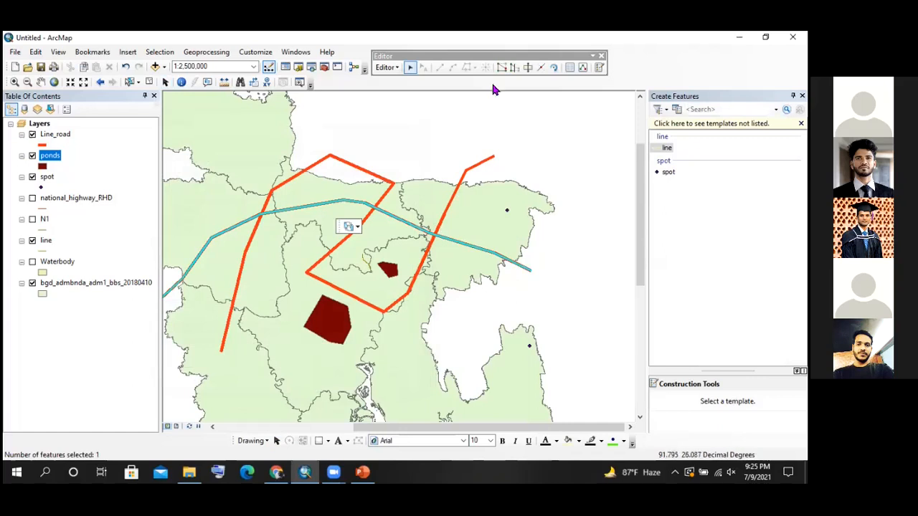
click(539, 68)
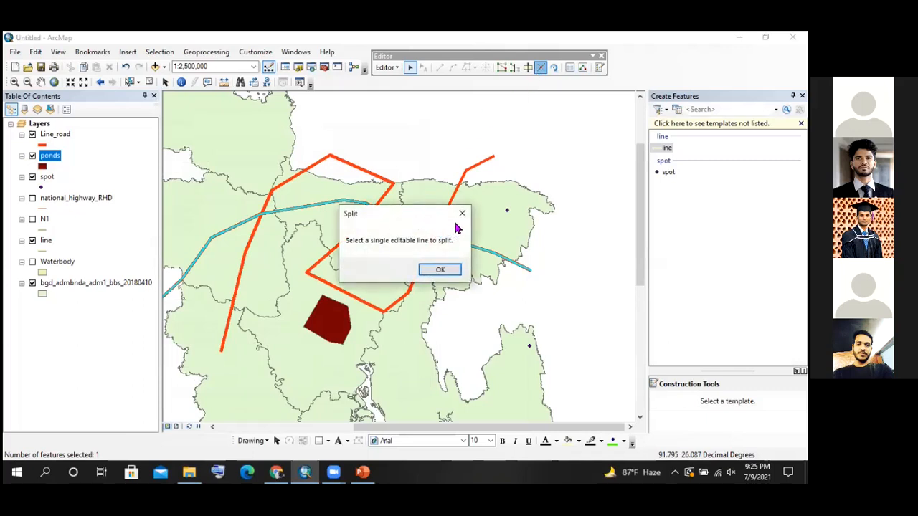
click(440, 271)
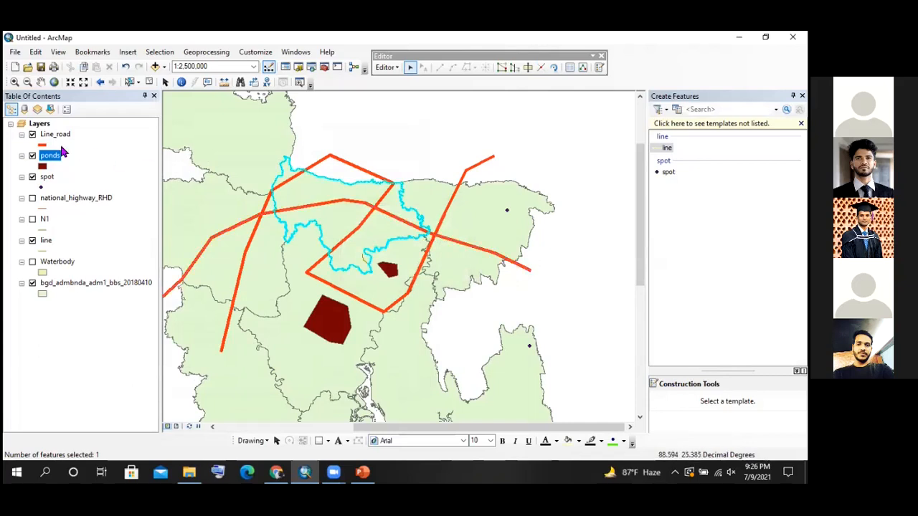
Hide the spot, line, ponds and bgd_admbnda_adm1_bbs_20180410 layers so that only Line_road is displayed
scroll(528, 276, up, 3)
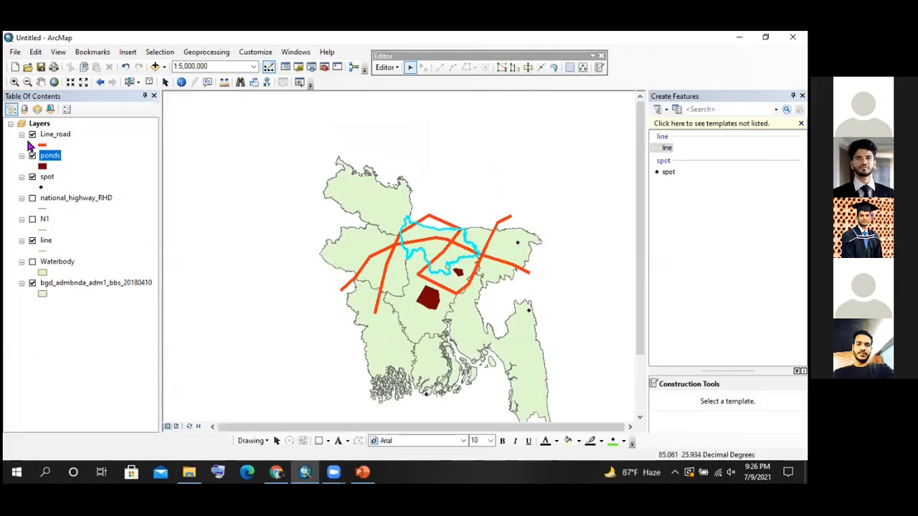
click(33, 177)
click(32, 241)
click(32, 156)
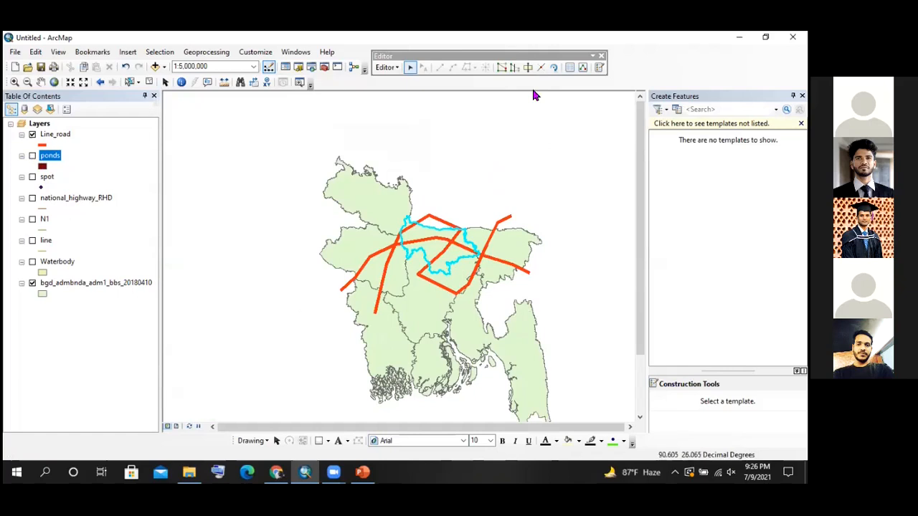
scroll(532, 244, up, 2)
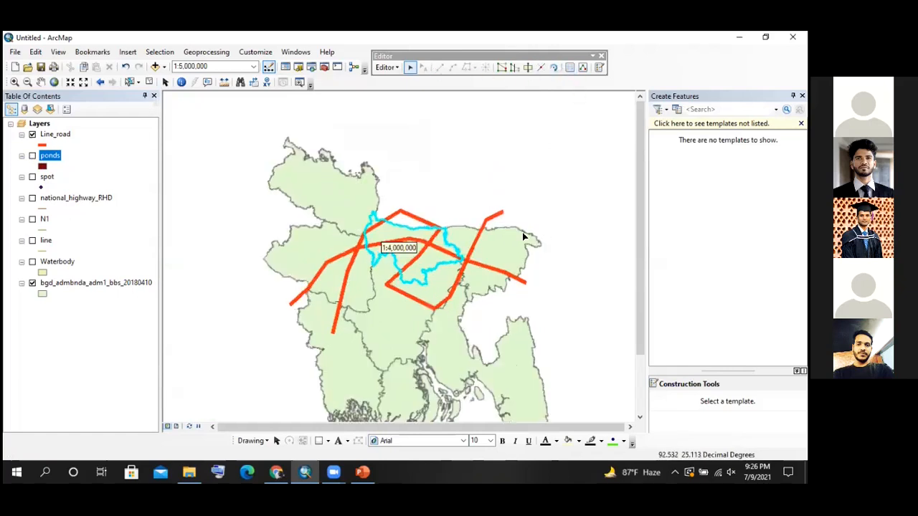
click(32, 283)
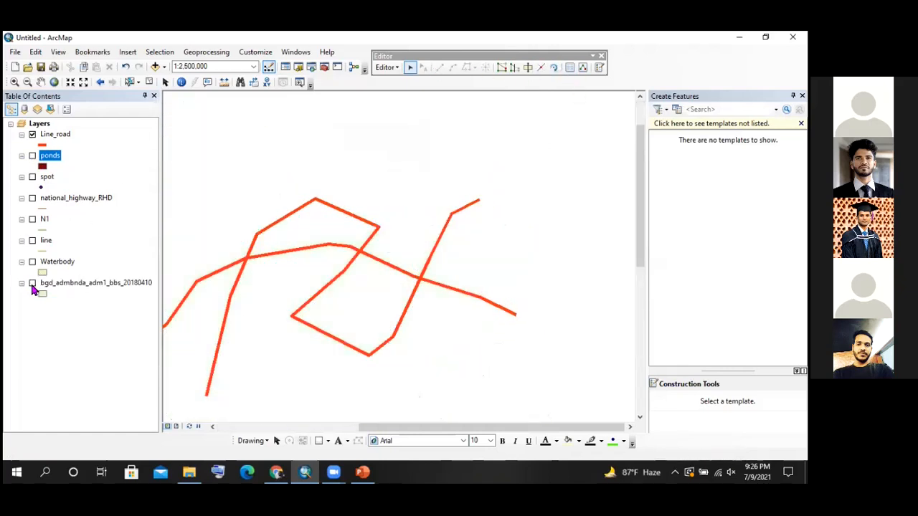
Try again to split the east-west road, select the winding road instead, and stop the edit session
click(373, 256)
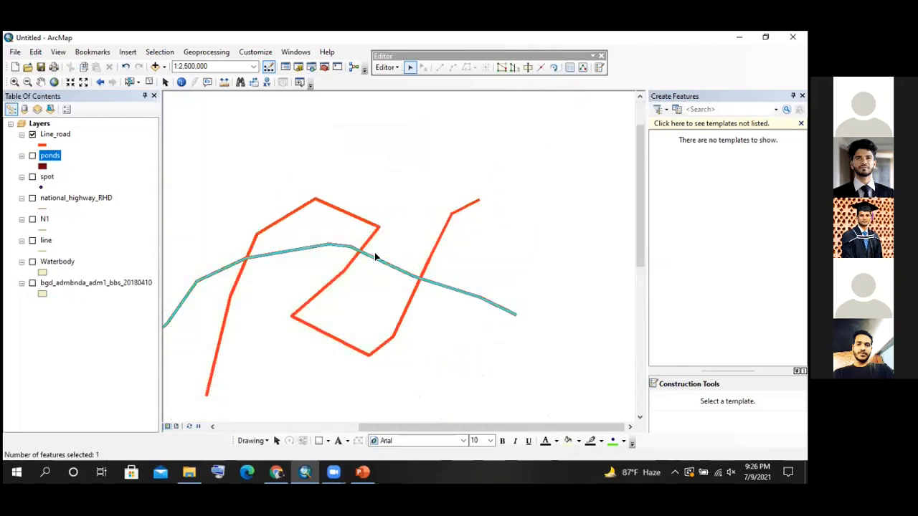
click(540, 68)
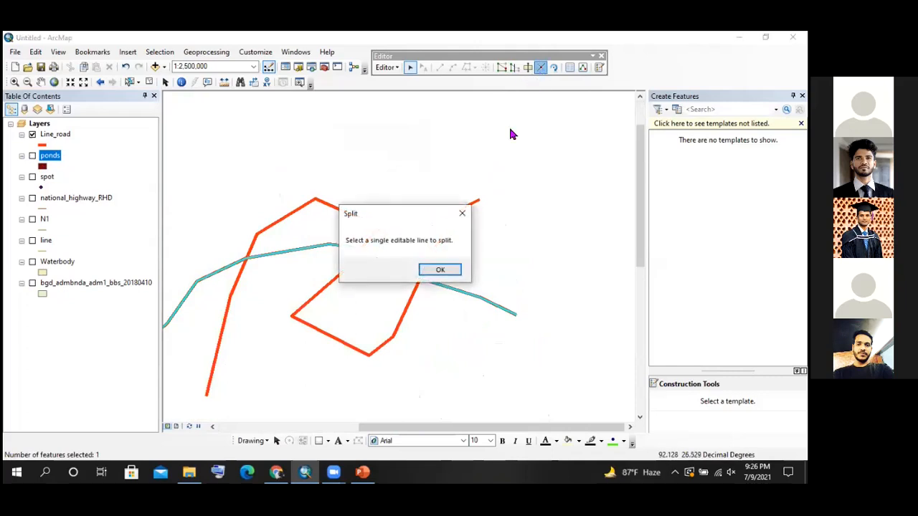
click(463, 214)
click(342, 207)
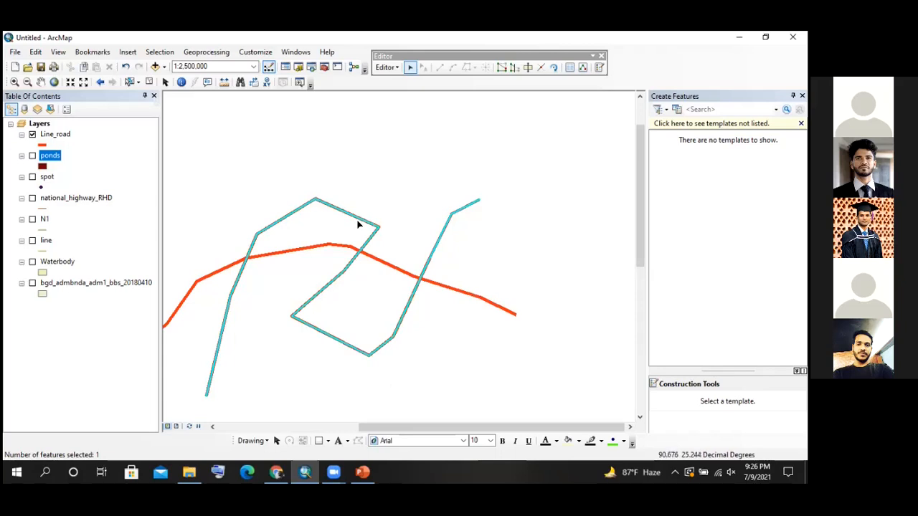
right_click(343, 214)
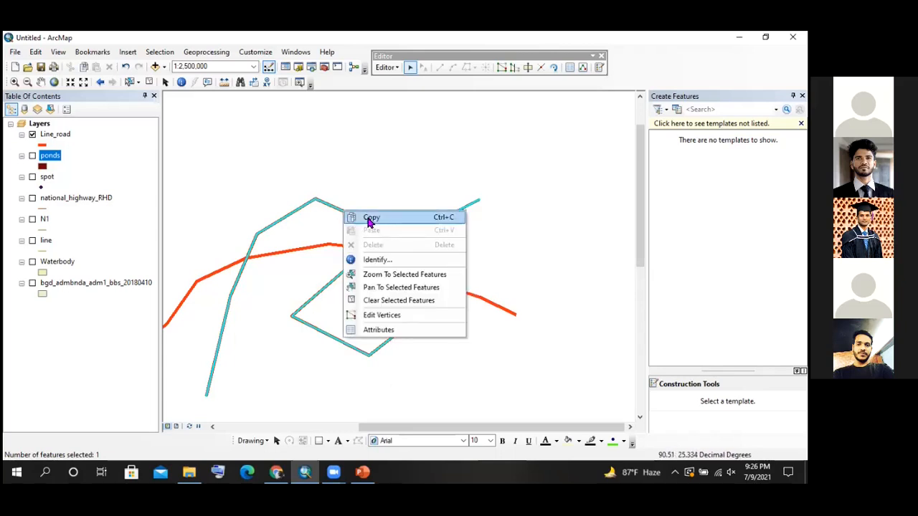
click(385, 76)
click(386, 68)
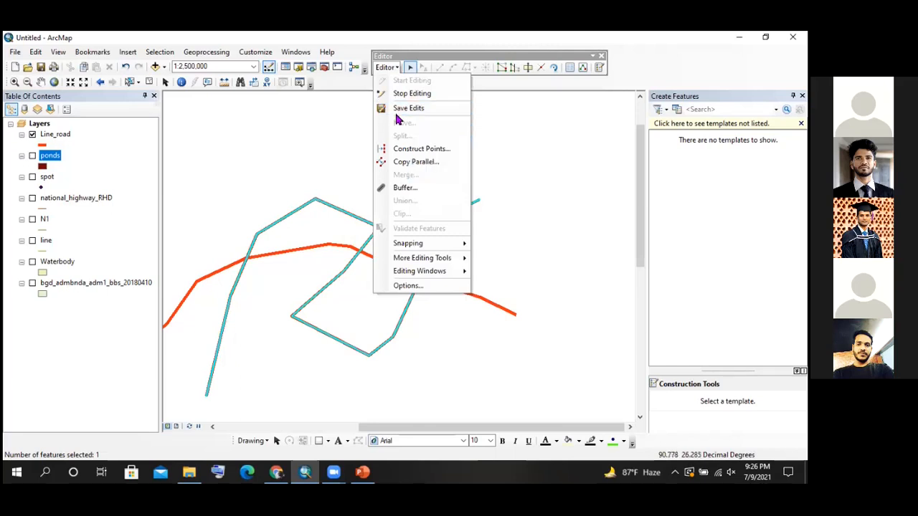
click(424, 94)
Start an edit session on the Line_road layer
click(393, 67)
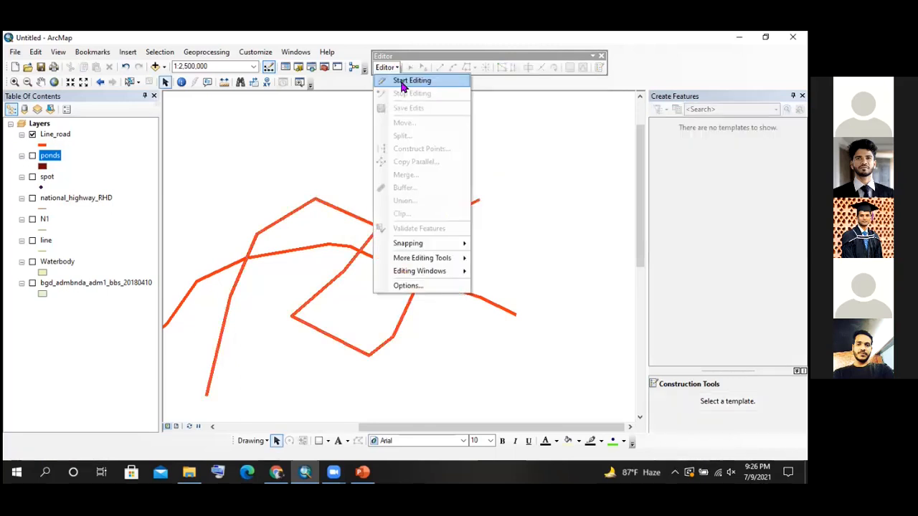
click(403, 84)
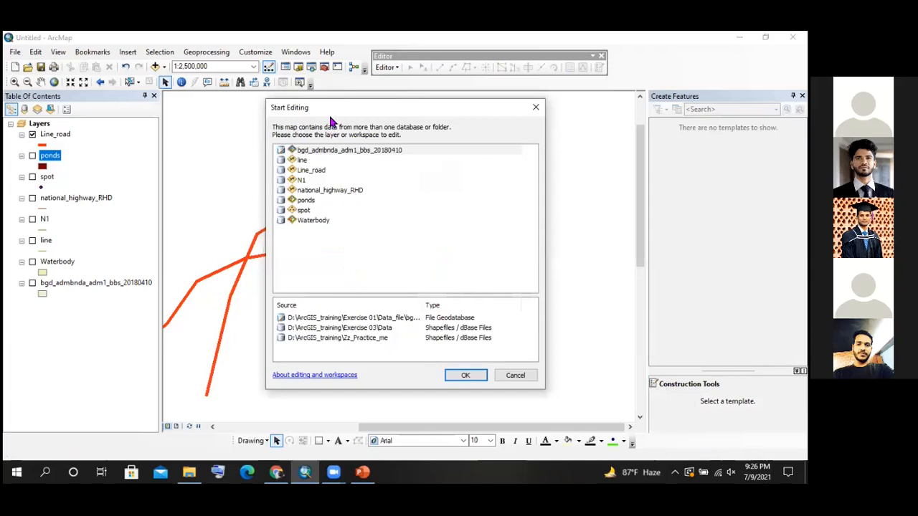
drag(331, 111, 316, 170)
click(296, 228)
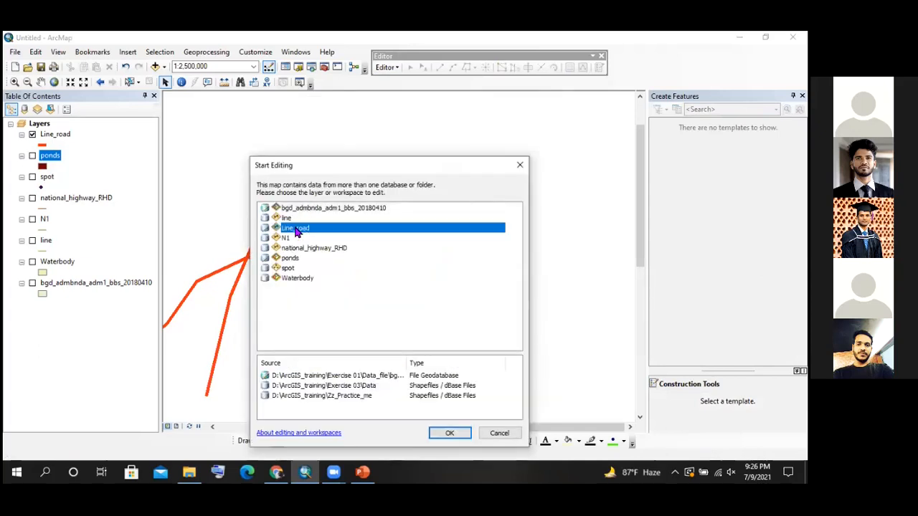
click(450, 434)
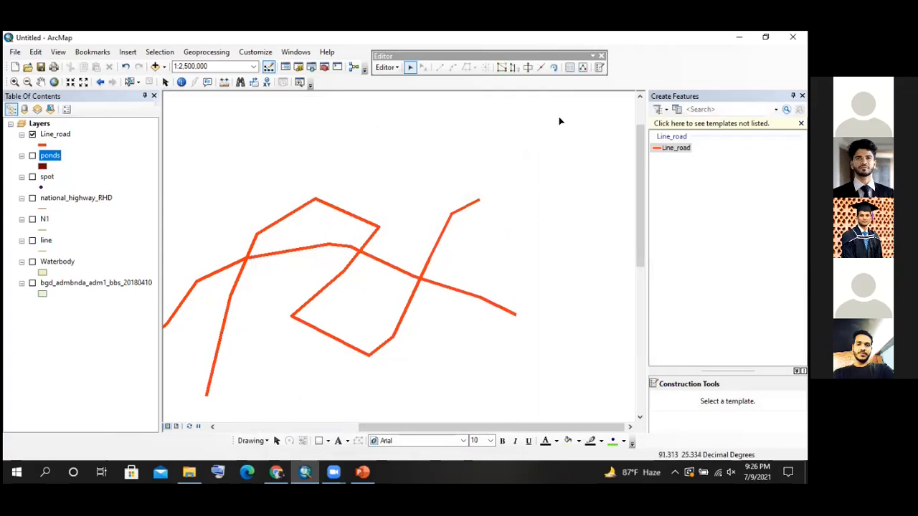
Split the east-west road between its two western road crossings, just west of its northernmost vertex, and select the western part
click(314, 249)
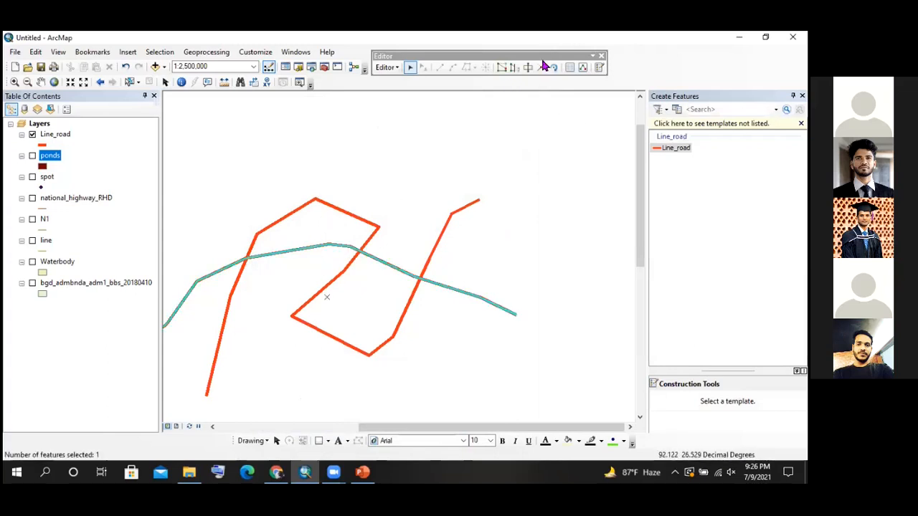
click(541, 67)
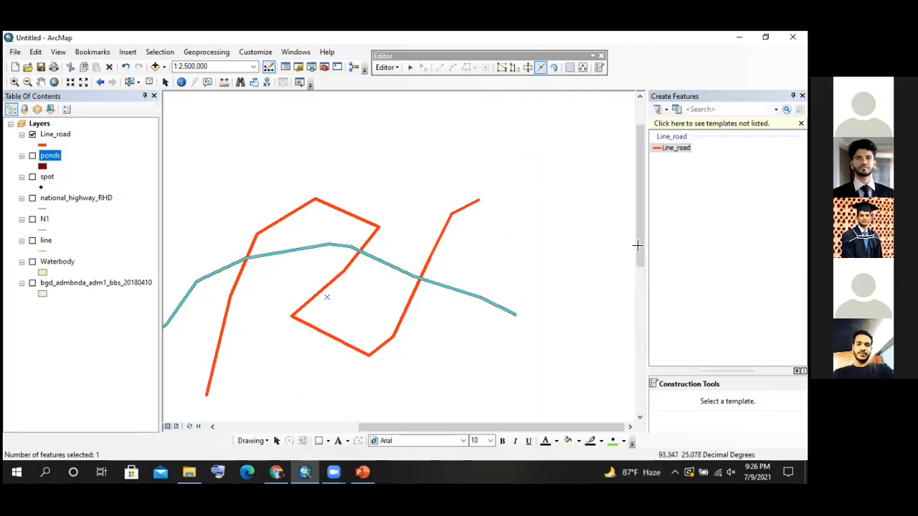
click(304, 247)
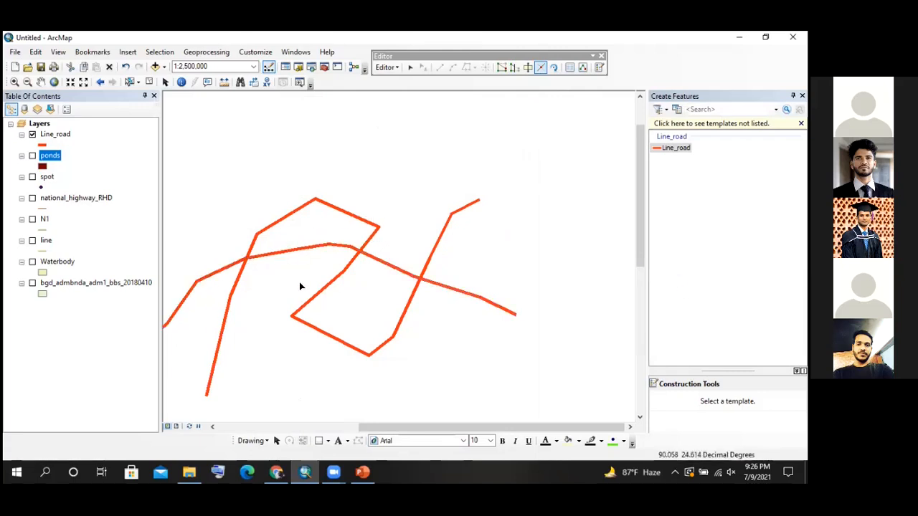
click(262, 259)
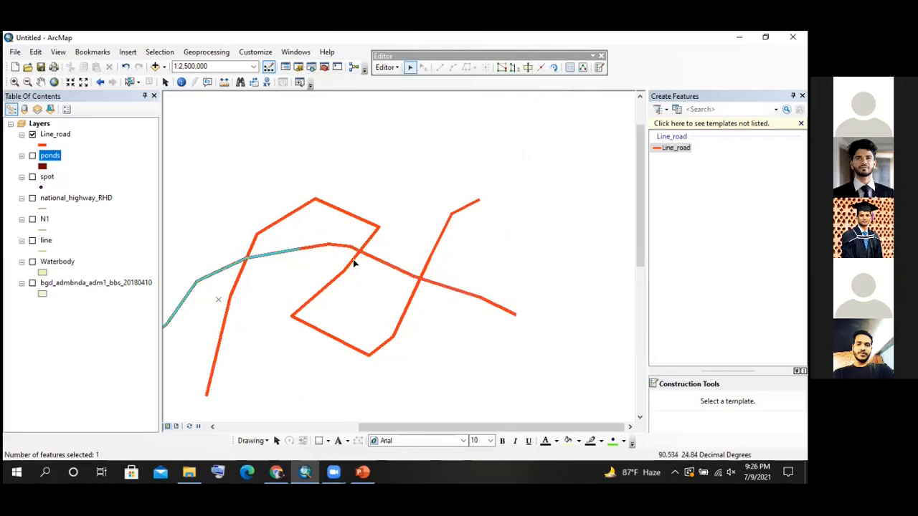
Select the eastern part of the split east-west road and check the records in the Line_road attribute table
click(376, 263)
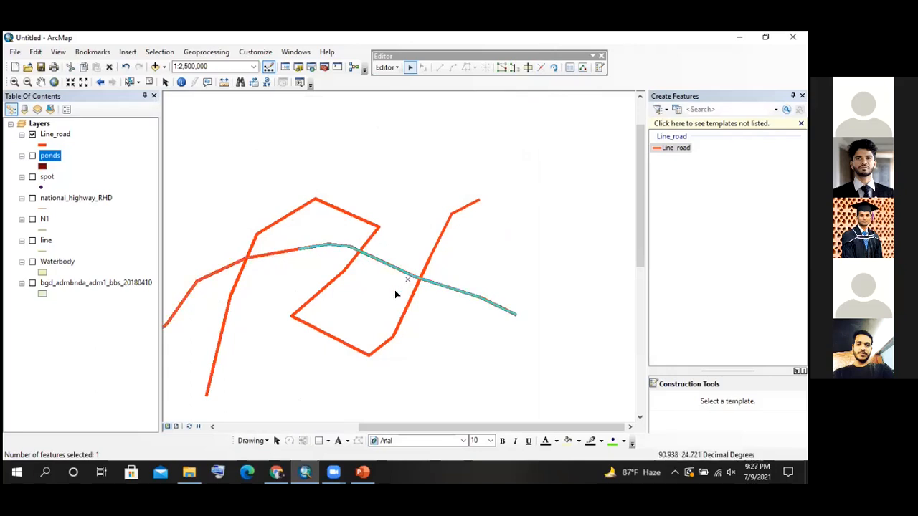
right_click(68, 137)
click(107, 170)
click(142, 304)
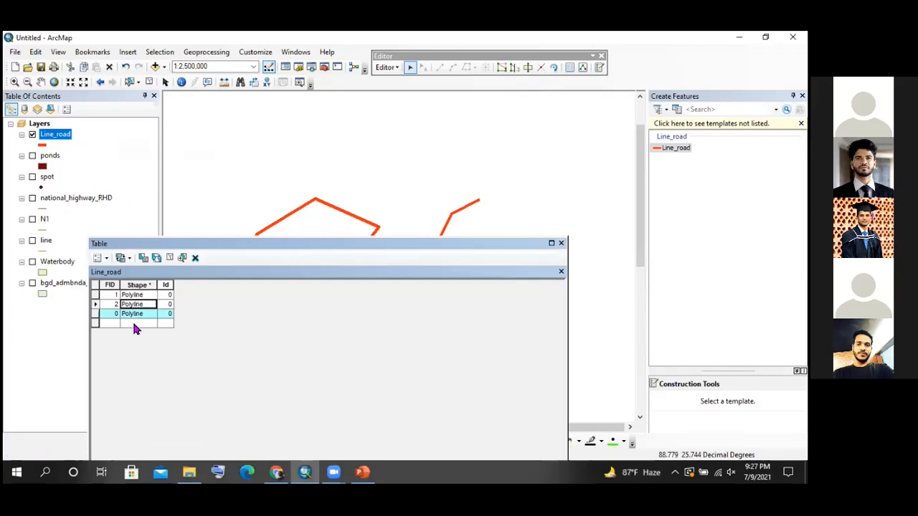
click(561, 245)
Save the Line_road edits and stop the edit session
click(383, 70)
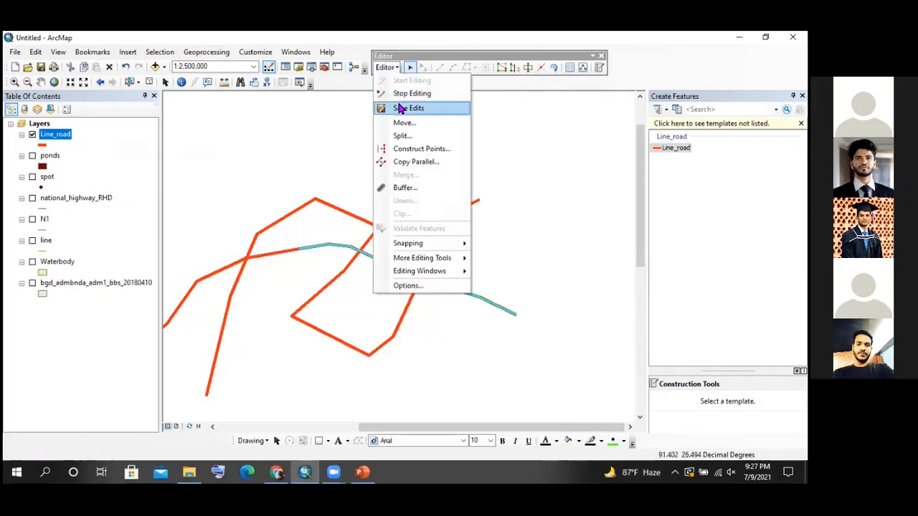
click(385, 67)
click(385, 67)
click(405, 94)
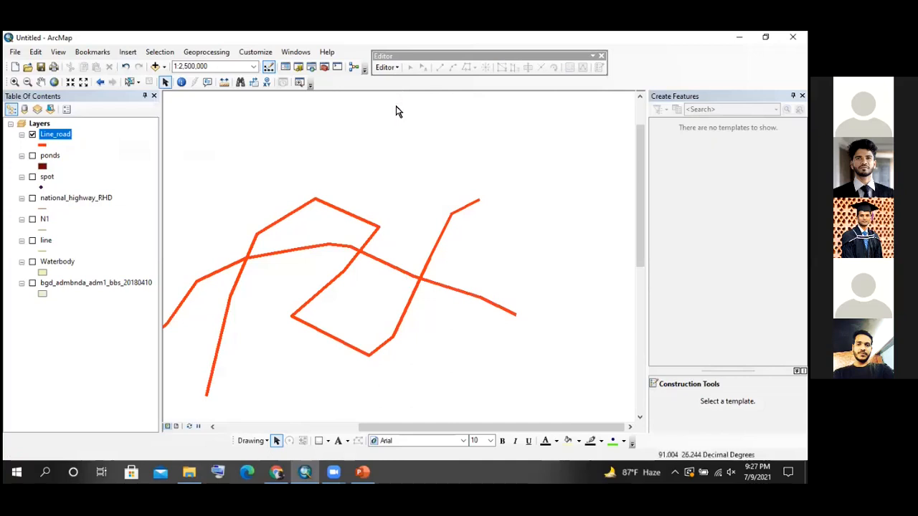
Switch to PowerPoint, look through the Ex_03 slides around "Working with editing tools", and return to ArcMap
scroll(433, 251, down, 1)
click(362, 473)
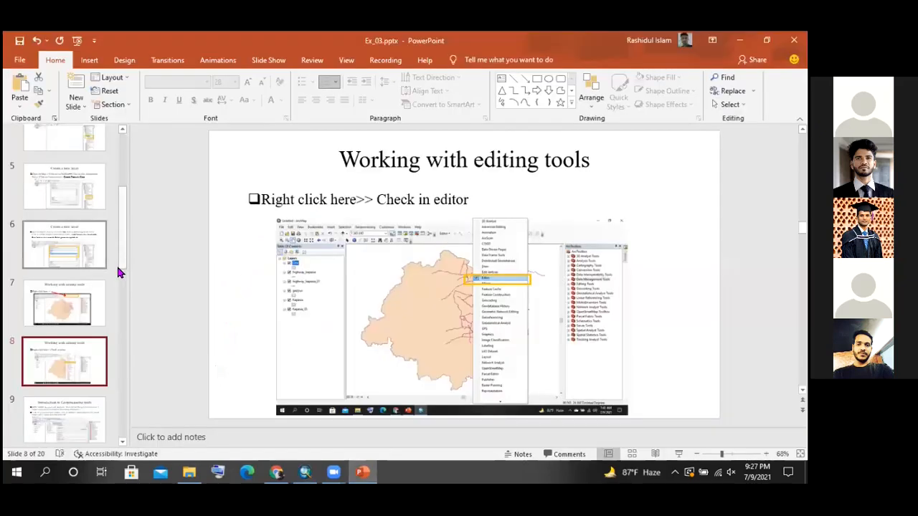
key(Down)
key(Down)
key(Up)
key(Up)
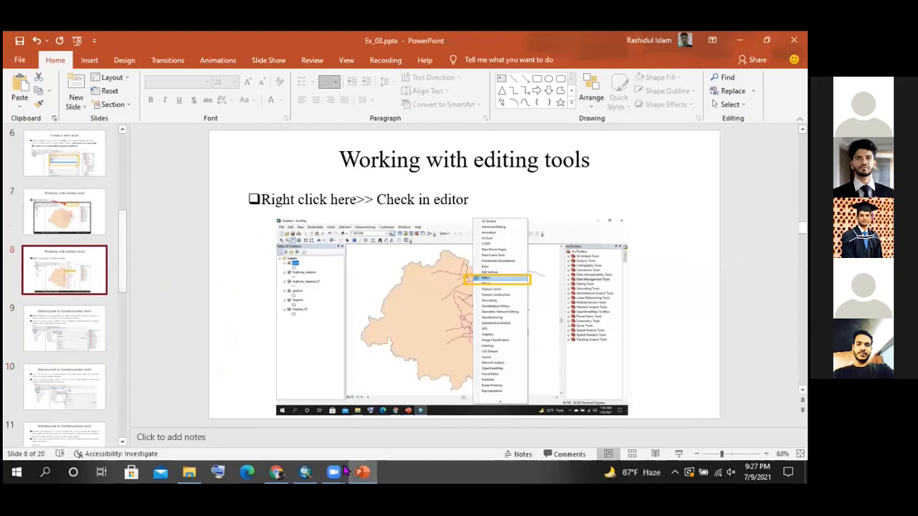
click(305, 471)
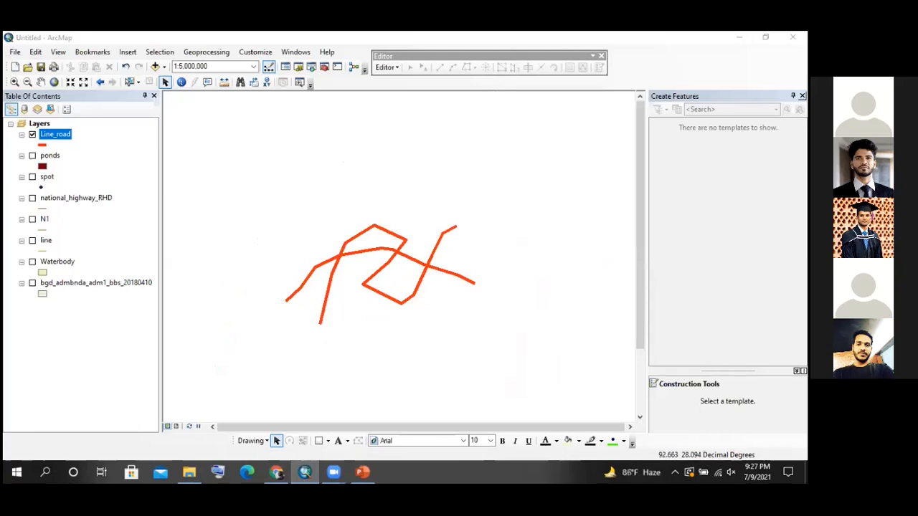
Show ArcToolbox and start an edit session on the Line_road layer
click(324, 67)
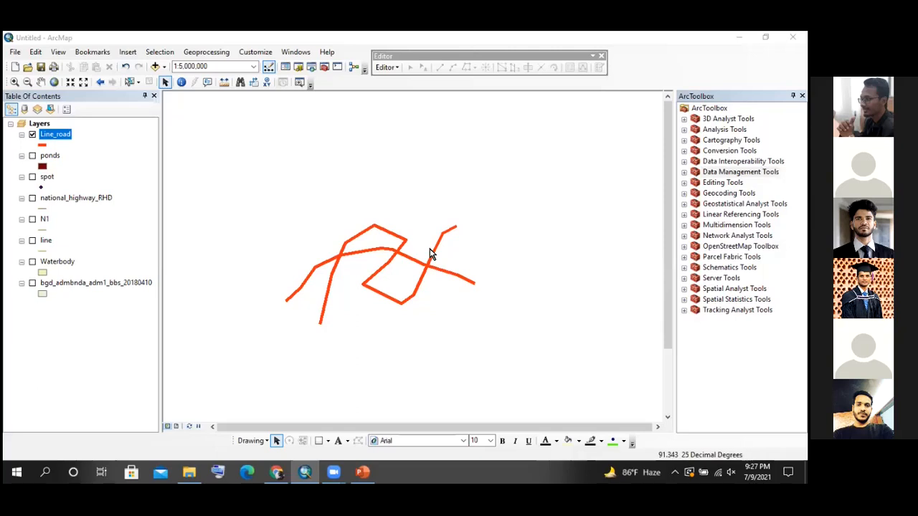
mouse_move(428, 53)
mouse_down()
mouse_move(436, 104)
mouse_move(428, 45)
mouse_move(422, 51)
mouse_up()
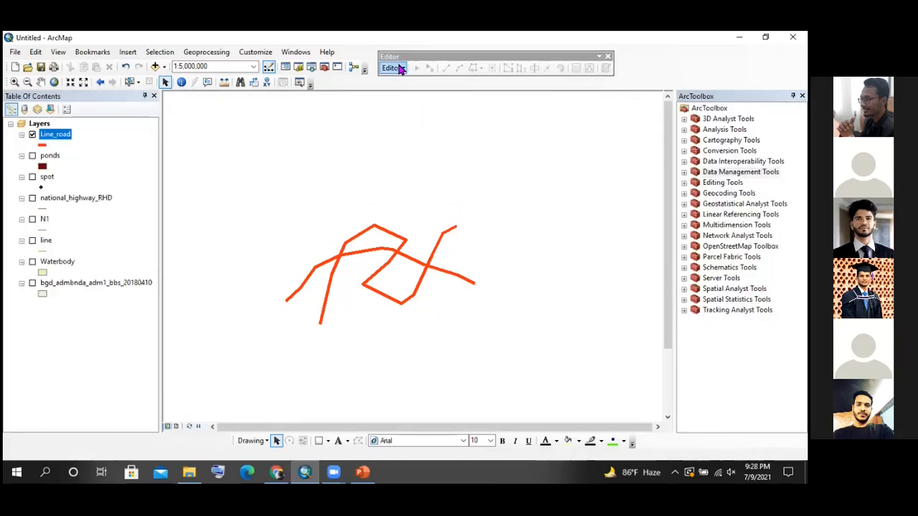
click(401, 67)
click(407, 82)
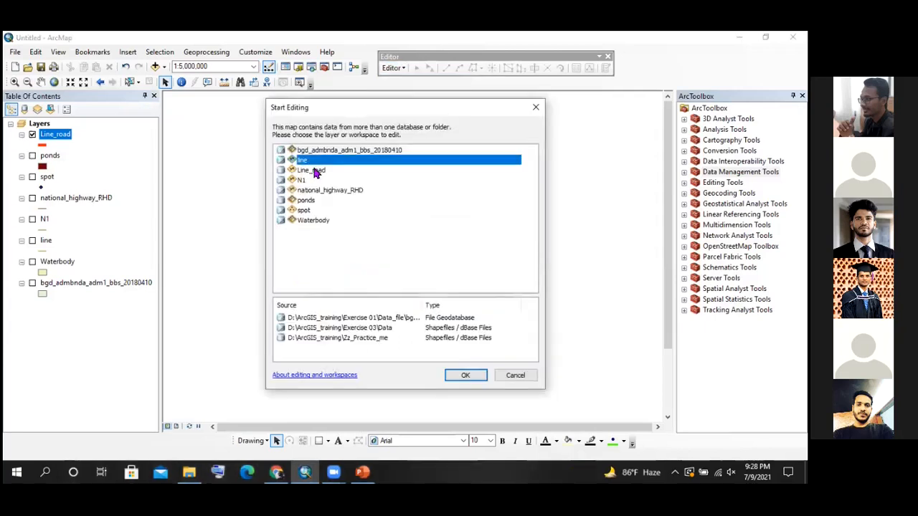
click(466, 375)
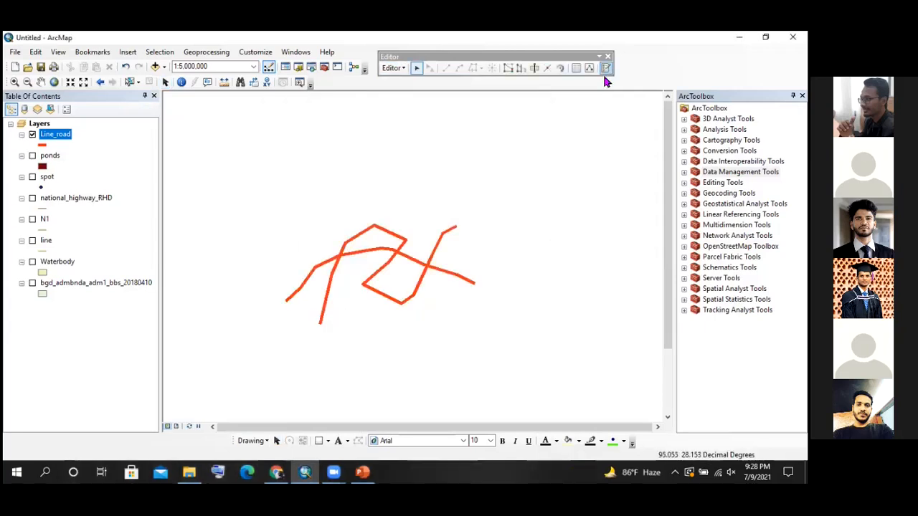
Review the construction tools offered for the Line_road feature template, closing ArcToolbox, and stop the edit session
click(606, 67)
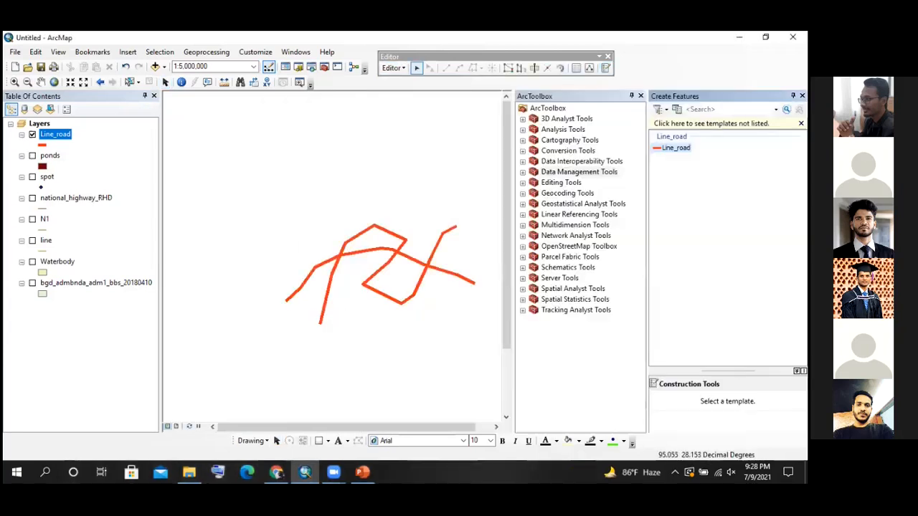
click(641, 95)
click(675, 148)
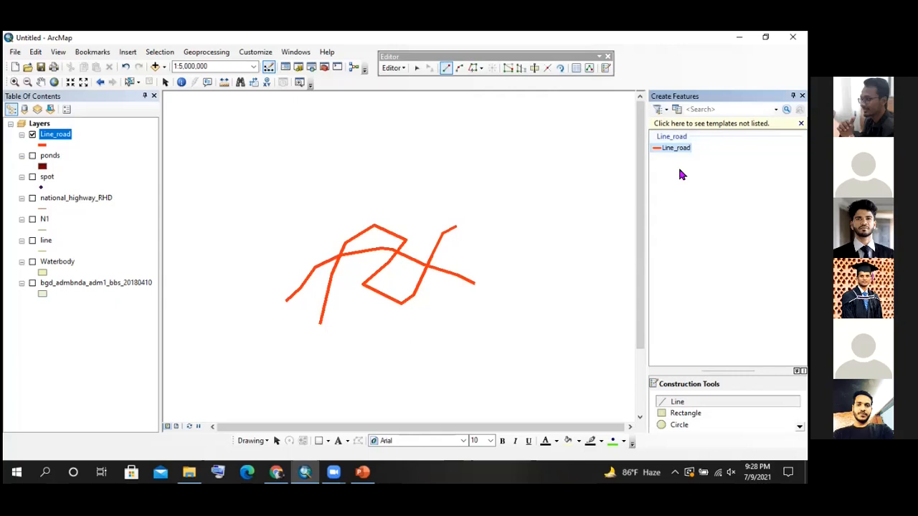
scroll(681, 413, down, 2)
scroll(681, 413, up, 2)
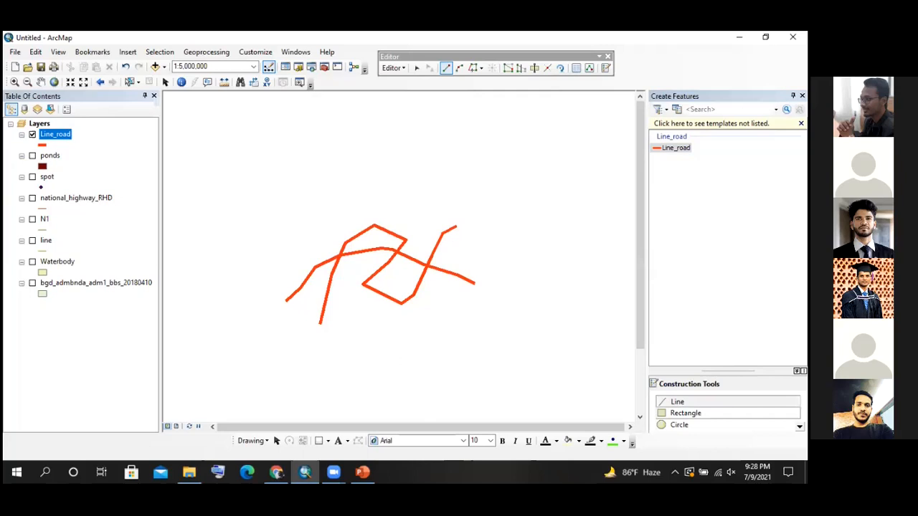
click(396, 67)
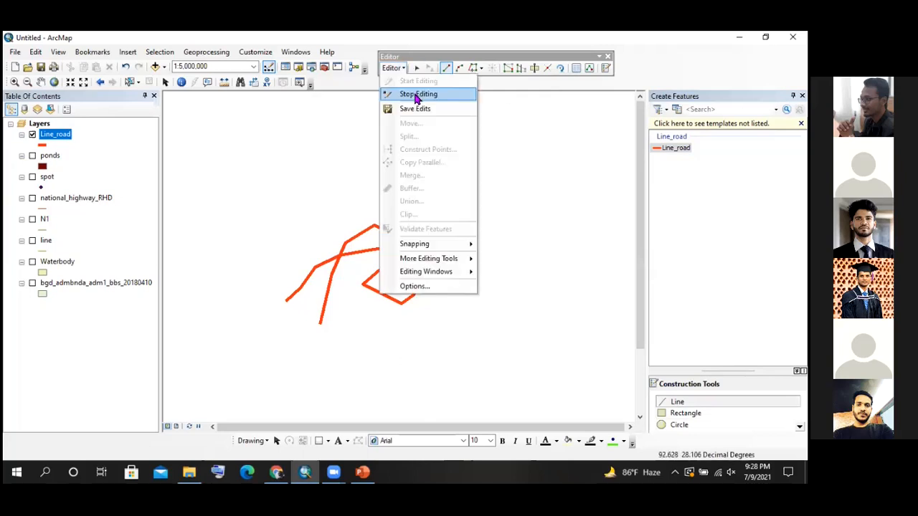
click(416, 95)
click(402, 68)
click(418, 81)
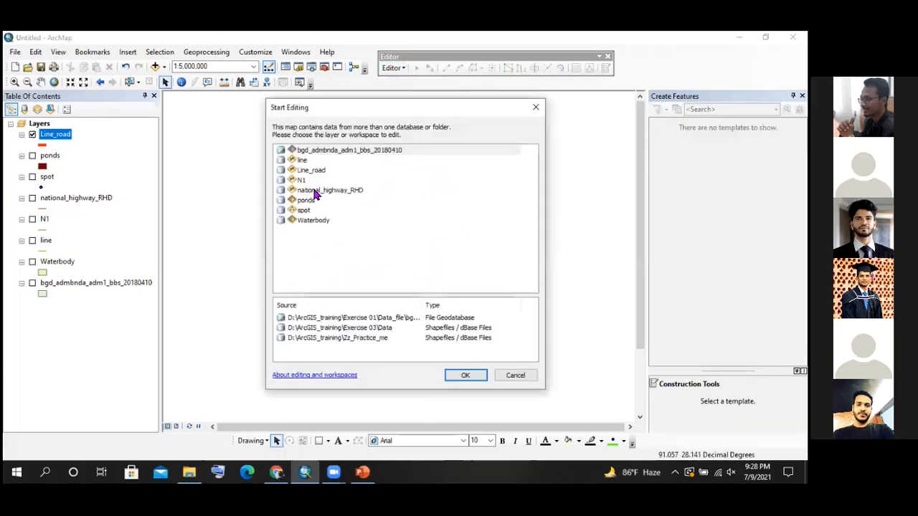
click(313, 201)
click(463, 372)
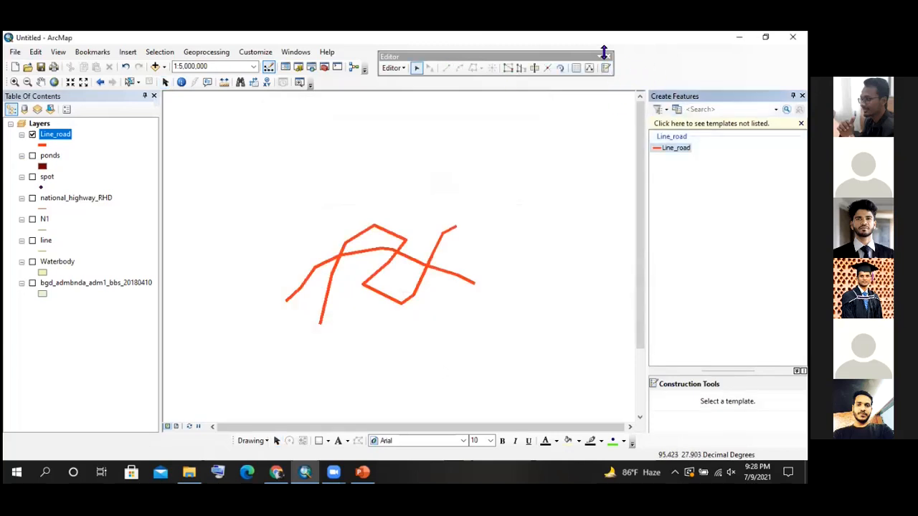
click(396, 68)
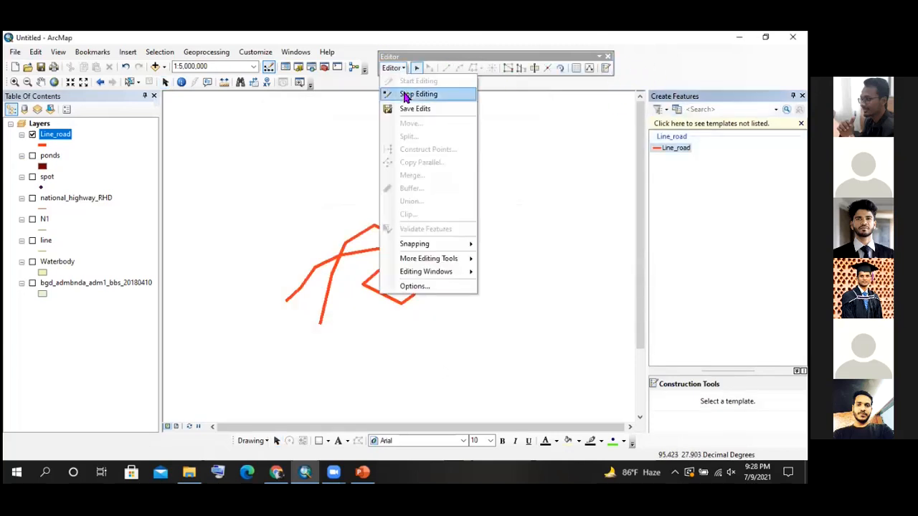
click(587, 69)
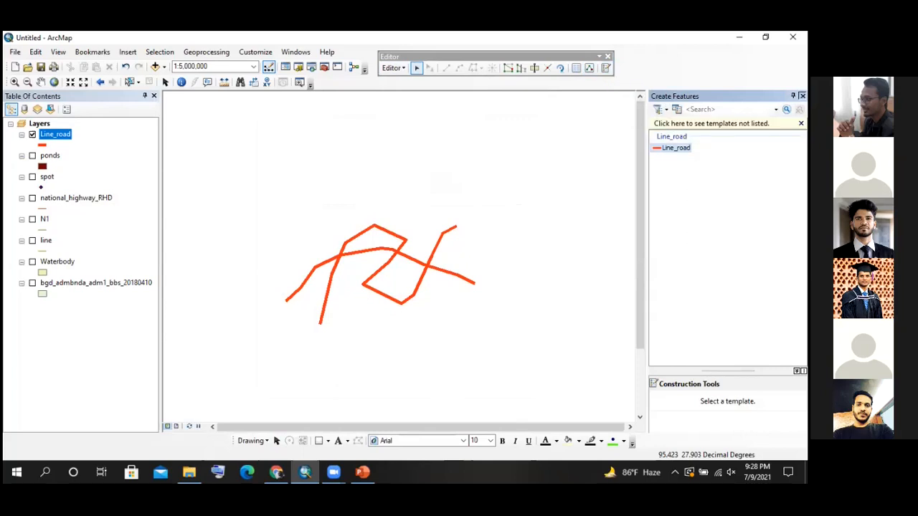
click(402, 68)
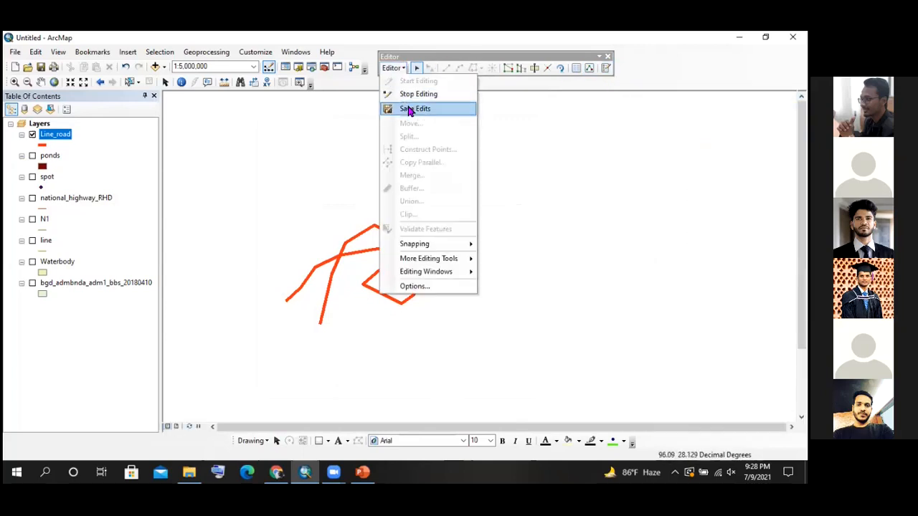
click(408, 109)
click(397, 68)
click(405, 94)
Start an edit session on the ponds layer and open the Create Features window
click(400, 68)
click(406, 81)
click(305, 201)
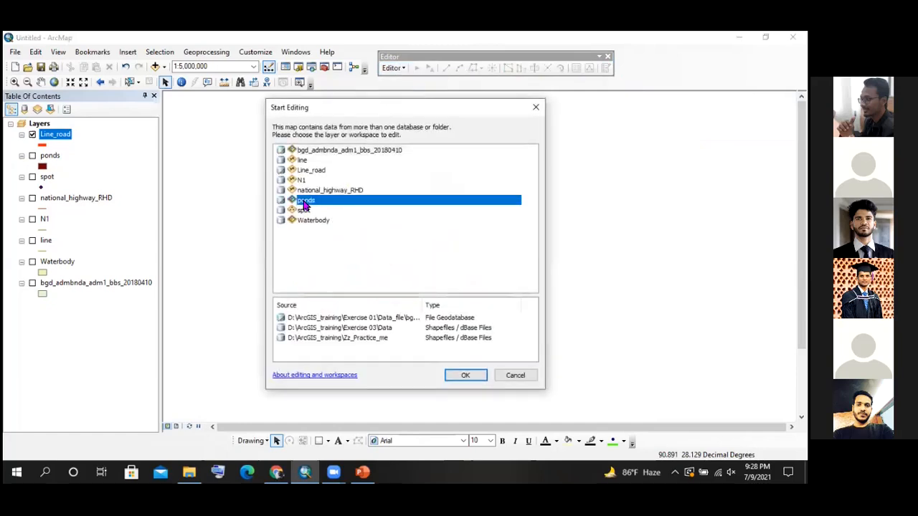
click(464, 375)
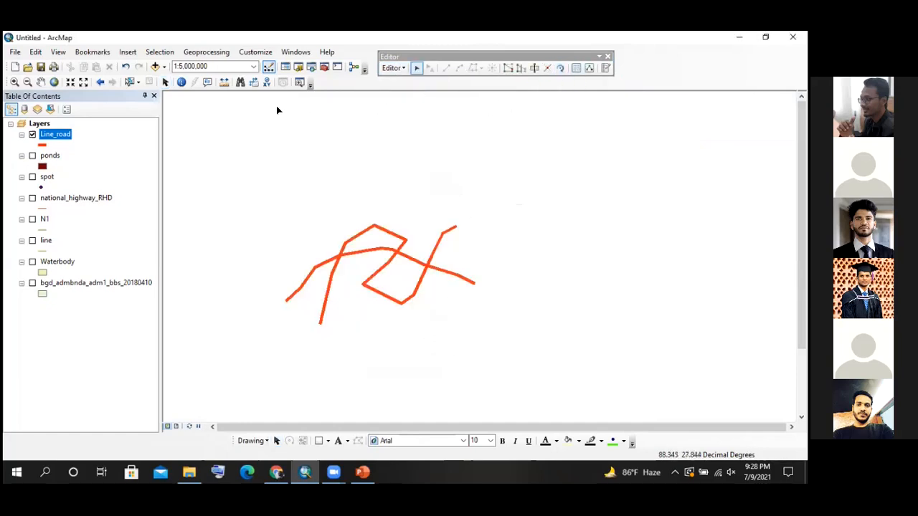
click(606, 68)
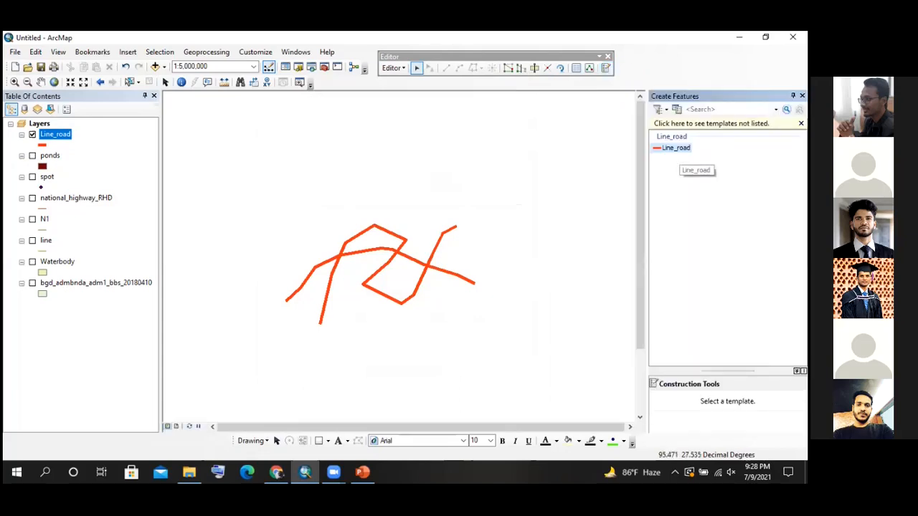
Turn on the ponds layer so that its feature template can be used
click(33, 158)
click(33, 156)
click(32, 156)
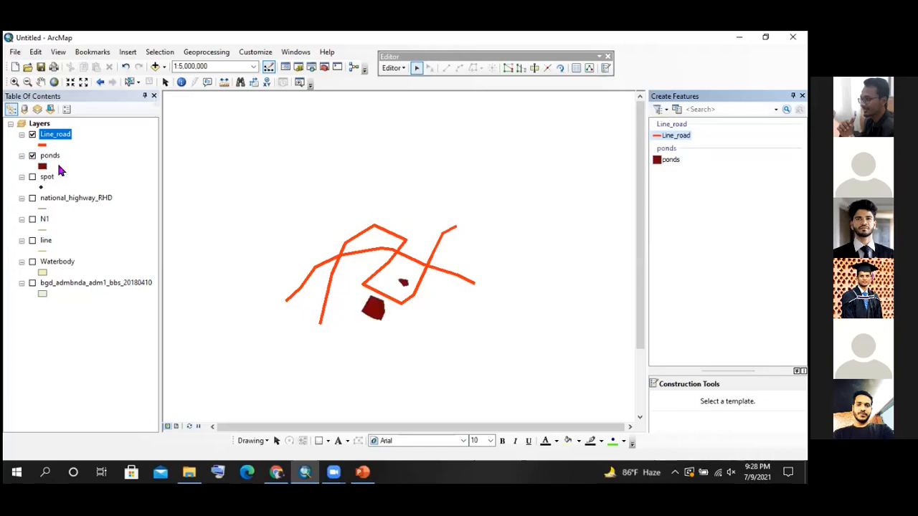
Draw a five-sided pond polygon east of the roads using the ponds template
click(670, 160)
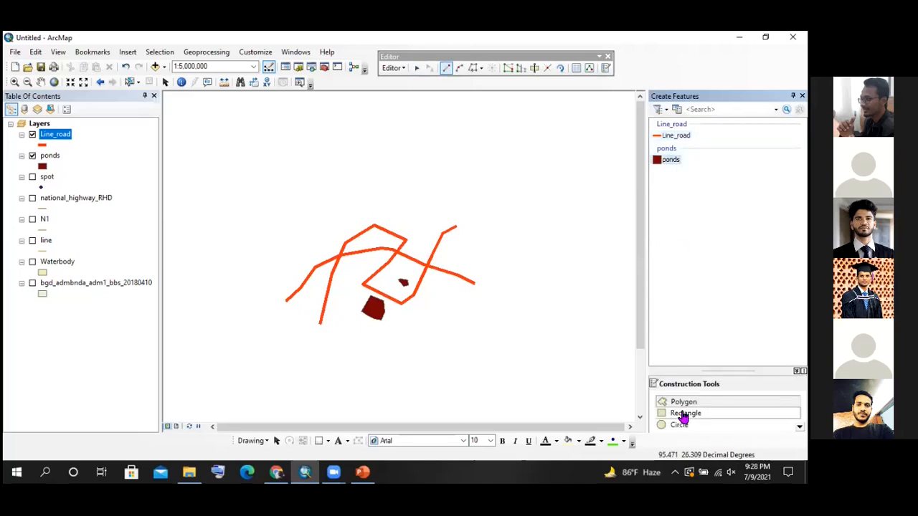
click(517, 224)
click(570, 256)
click(561, 277)
click(528, 273)
double_click(503, 230)
Draw a tilted, nearly square pond southeast of the roads with the Rectangle construction tool
scroll(687, 414, down, 2)
scroll(686, 413, up, 2)
click(686, 414)
click(481, 318)
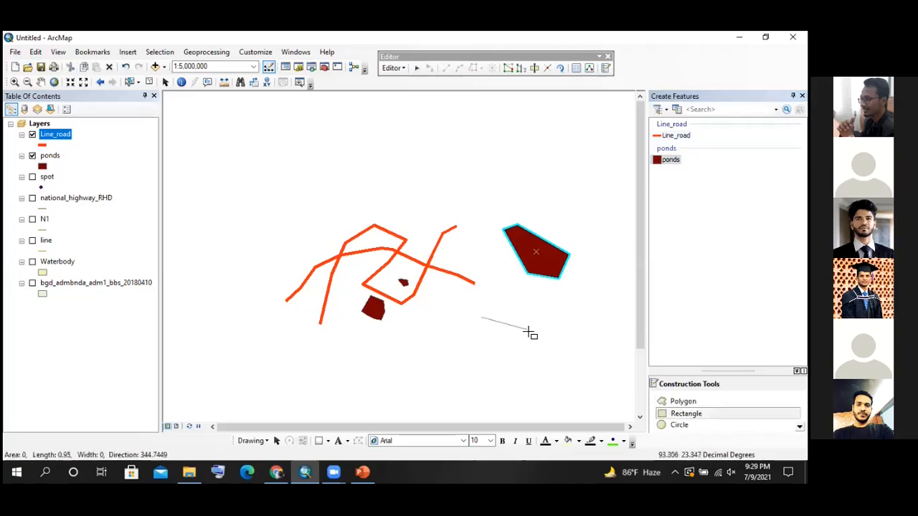
click(552, 343)
click(528, 399)
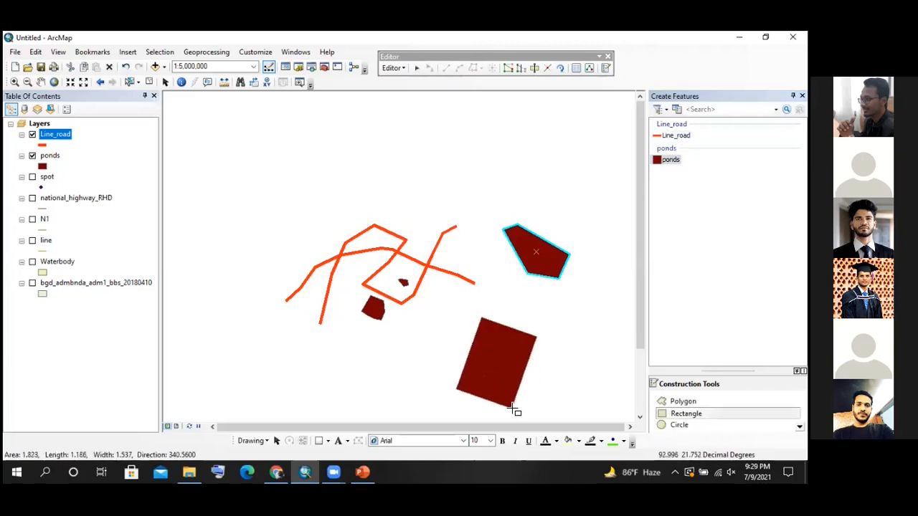
click(522, 400)
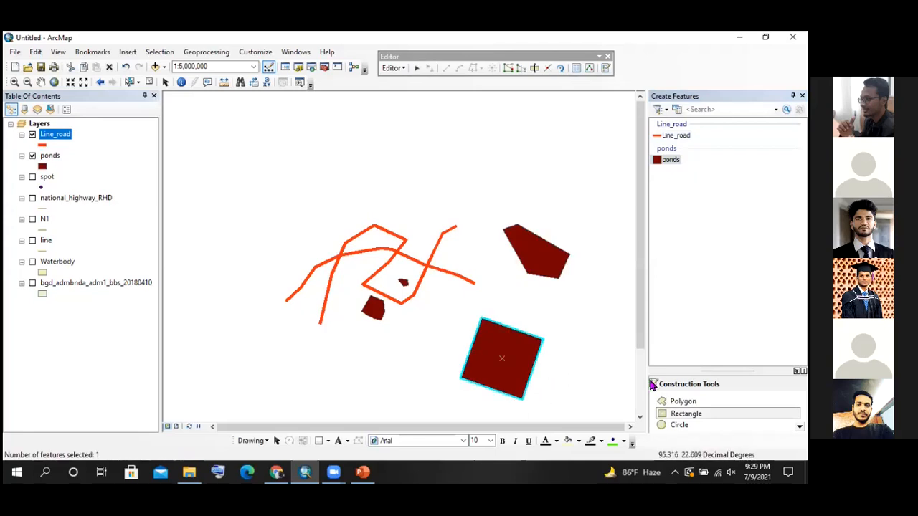
Draw a circular pond northwest of the roads with the Circle construction tool, and switch back to the Polygon tool
click(311, 179)
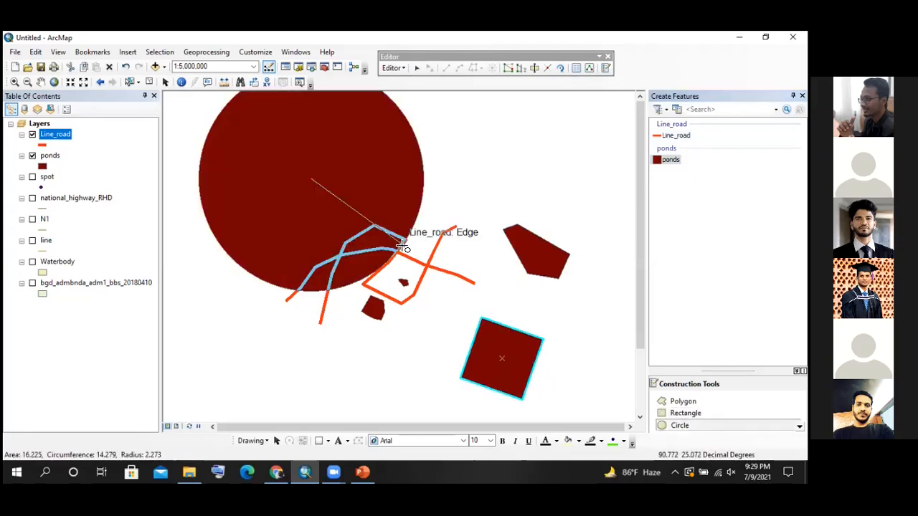
click(312, 216)
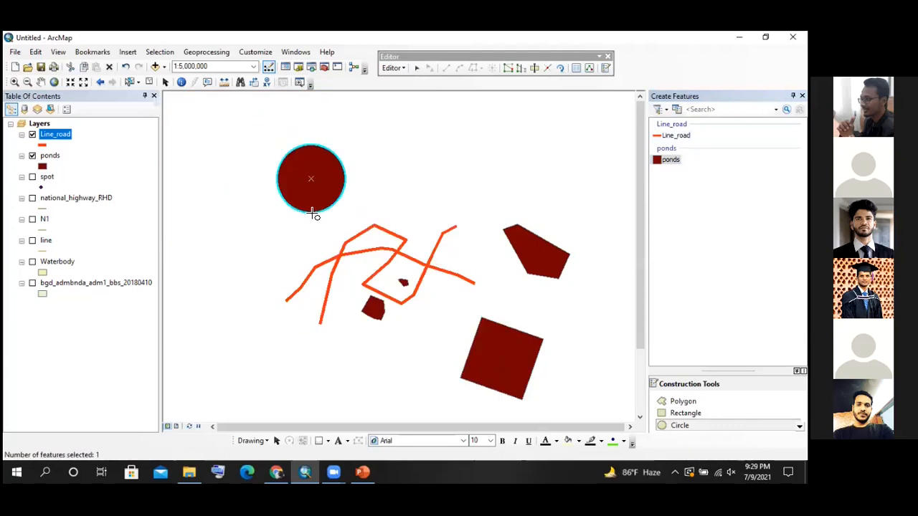
scroll(728, 413, down, 3)
scroll(728, 413, up, 3)
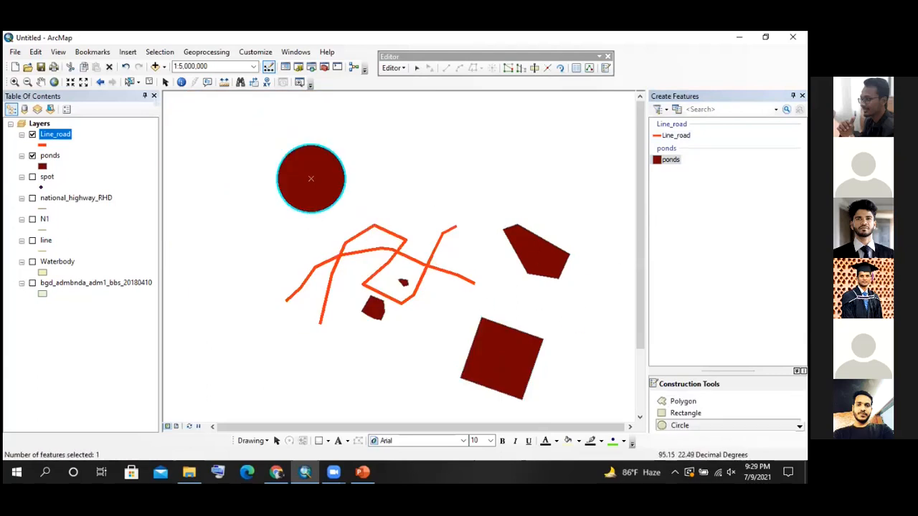
click(683, 402)
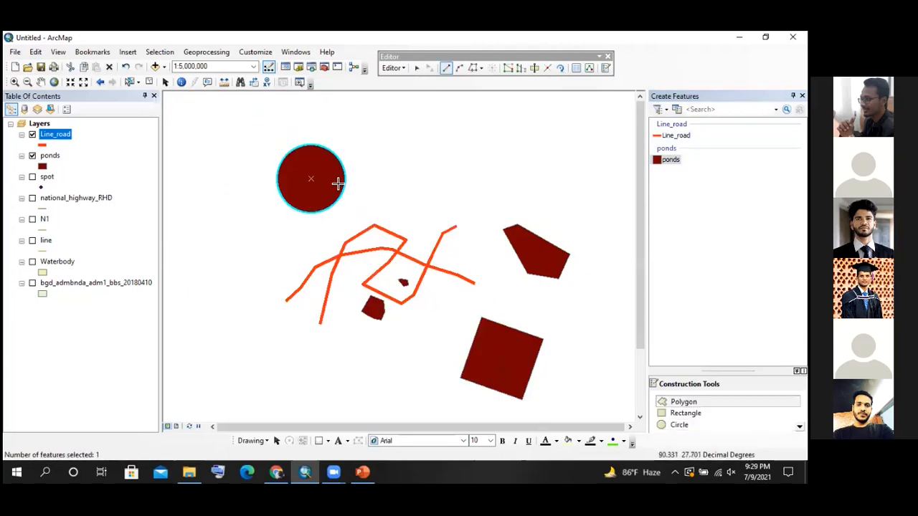
Save the new pond polygons and stop the edit session
click(392, 68)
click(410, 111)
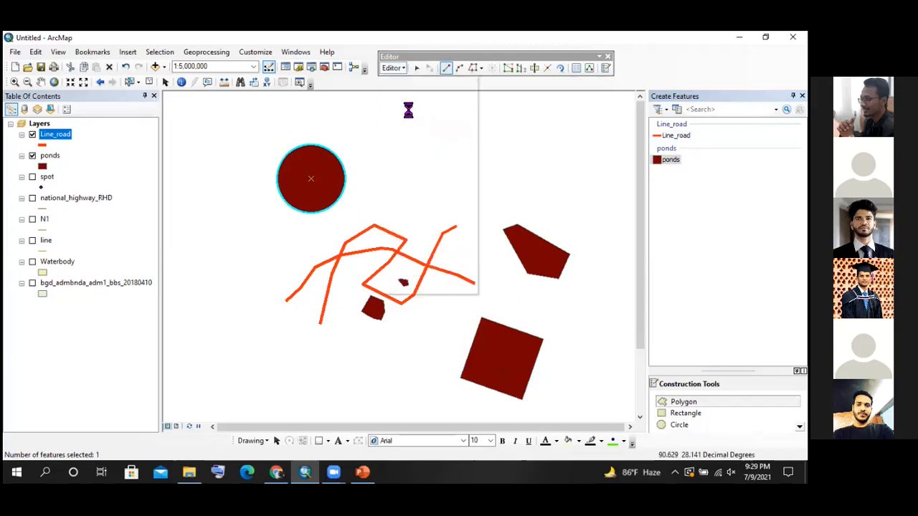
click(393, 69)
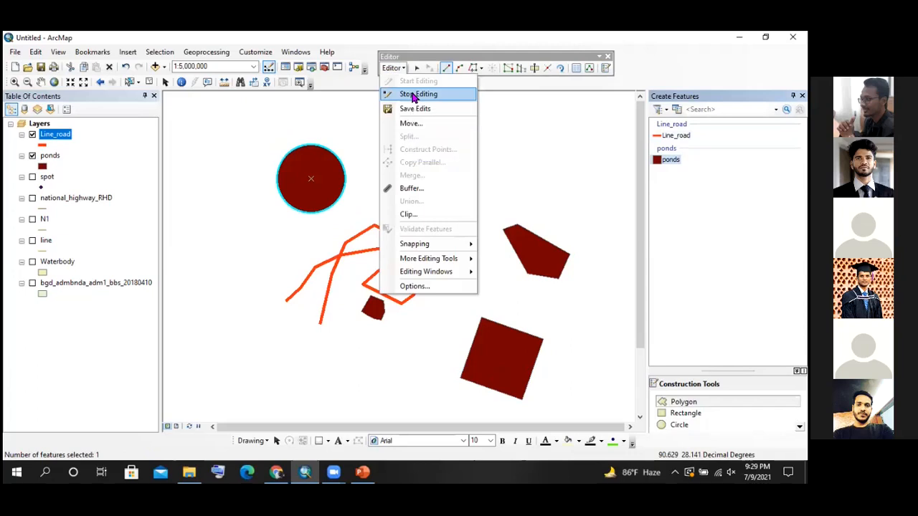
click(418, 94)
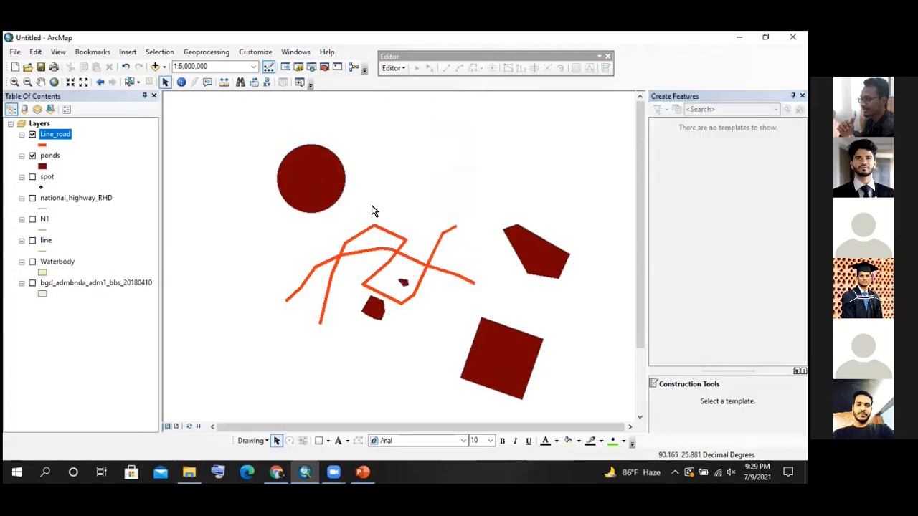
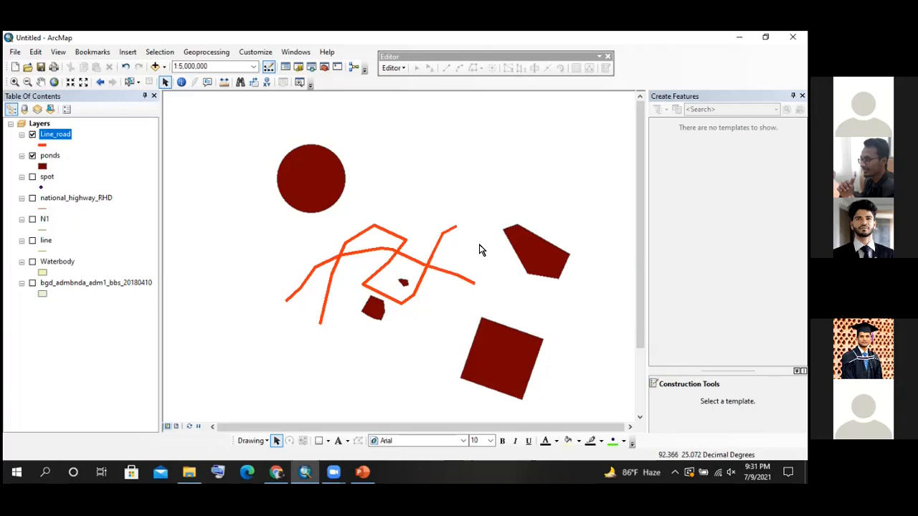
Close the Create Features pane, show ArcToolbox, and open the Project tool from Data Management Tools' Projections and Transformations toolset
click(802, 95)
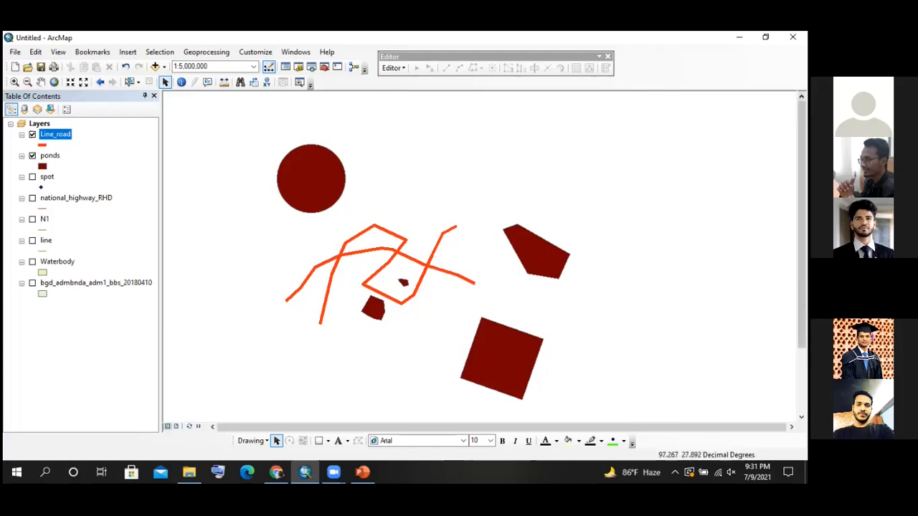
click(324, 66)
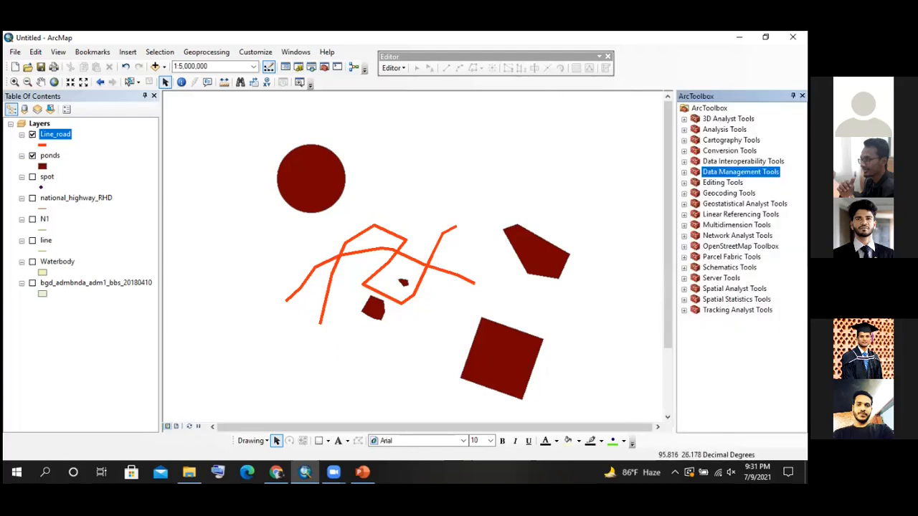
click(684, 172)
scroll(746, 237, down, 2)
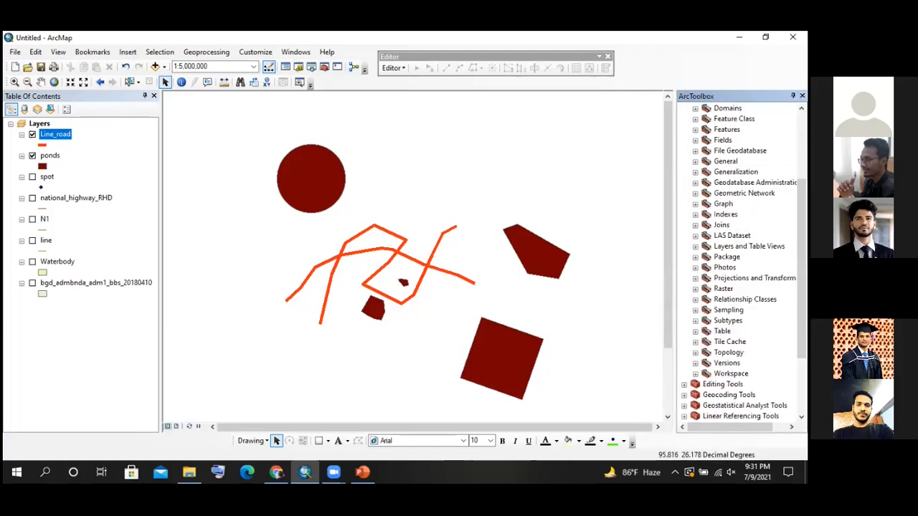
scroll(742, 262, up, 4)
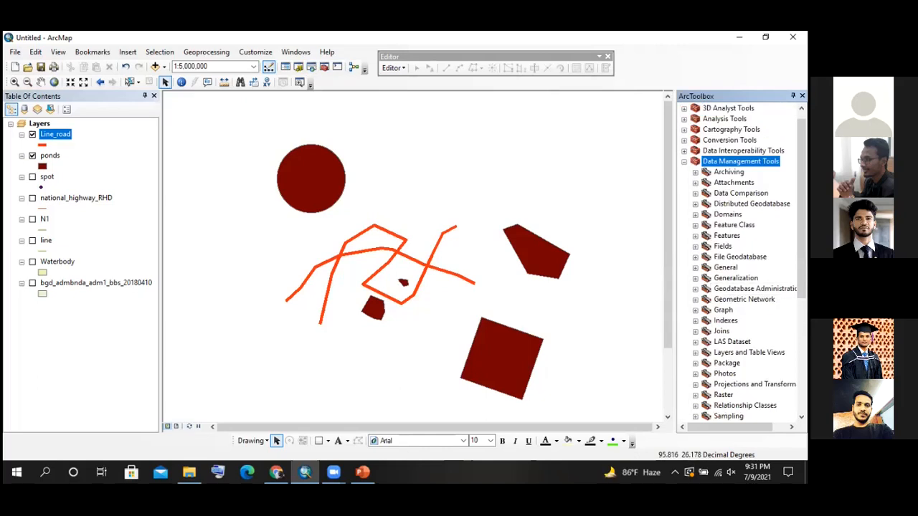
scroll(744, 262, down, 2)
scroll(744, 262, up, 2)
scroll(743, 262, down, 4)
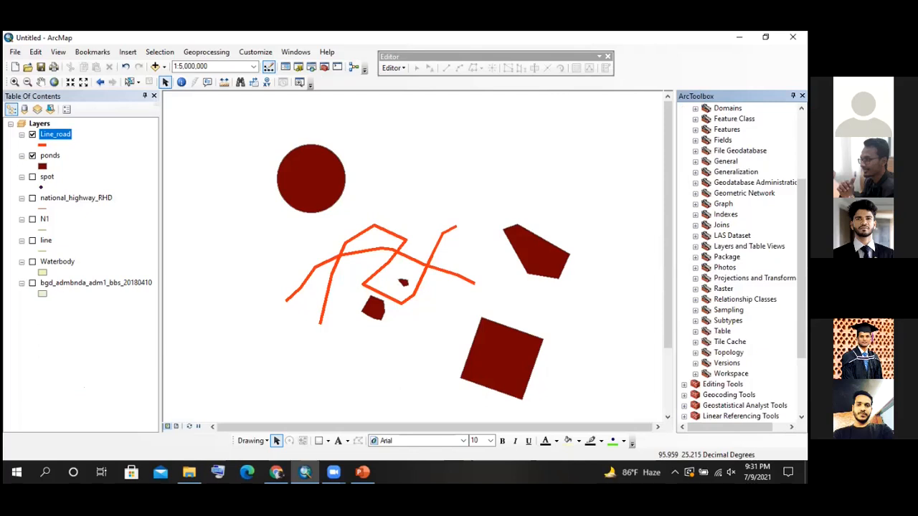
click(695, 278)
double_click(735, 352)
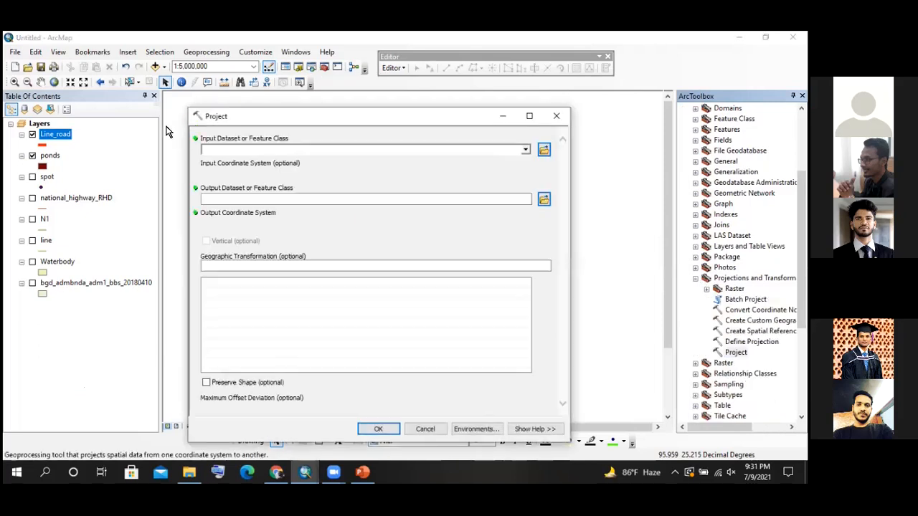
Set the Project tool's input to Line_road and its output coordinate system to BTM, and select the Everest1830_to_WGS84 transformation
drag(63, 134, 261, 148)
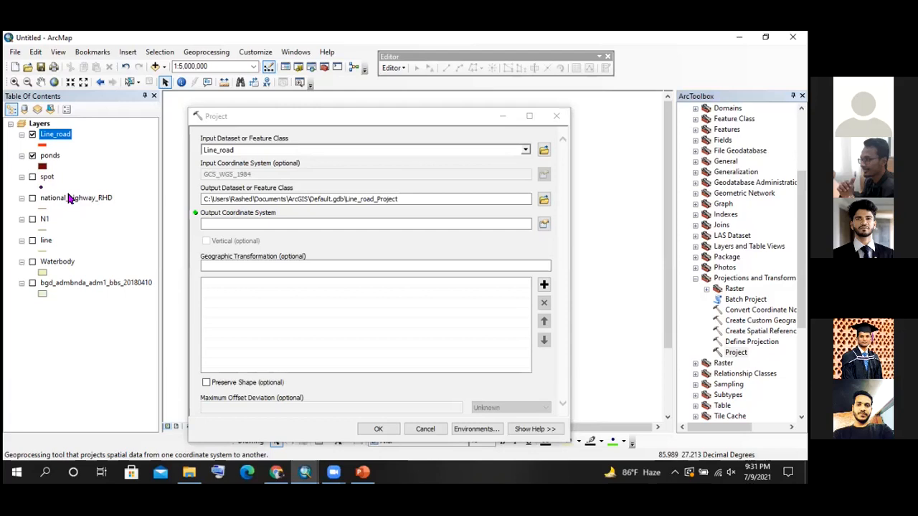
click(542, 224)
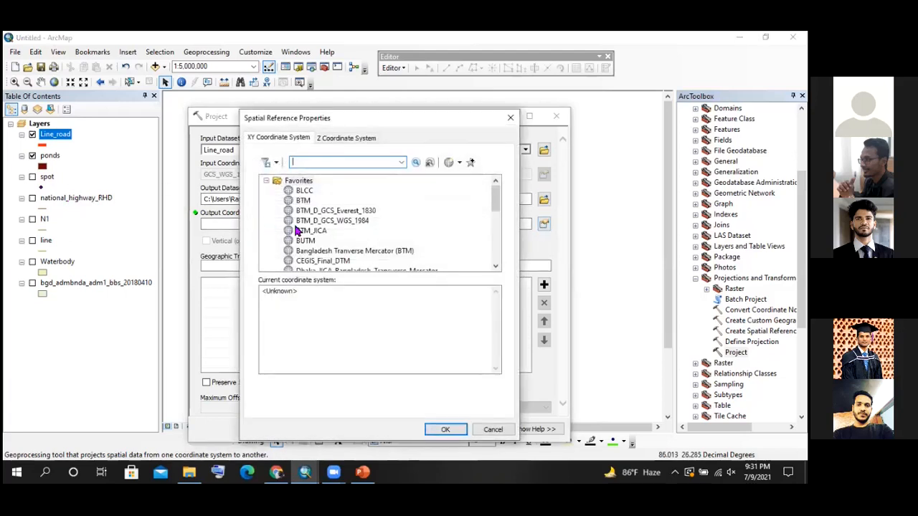
click(302, 201)
click(442, 429)
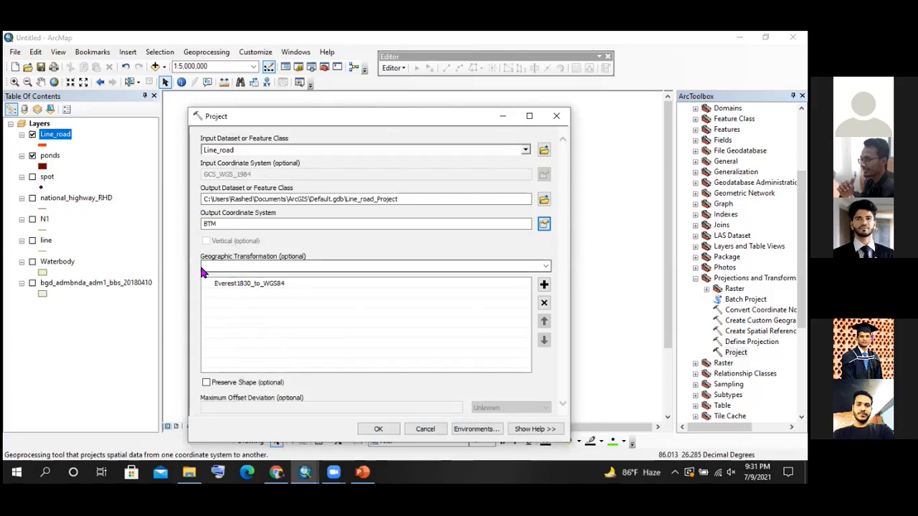
click(212, 265)
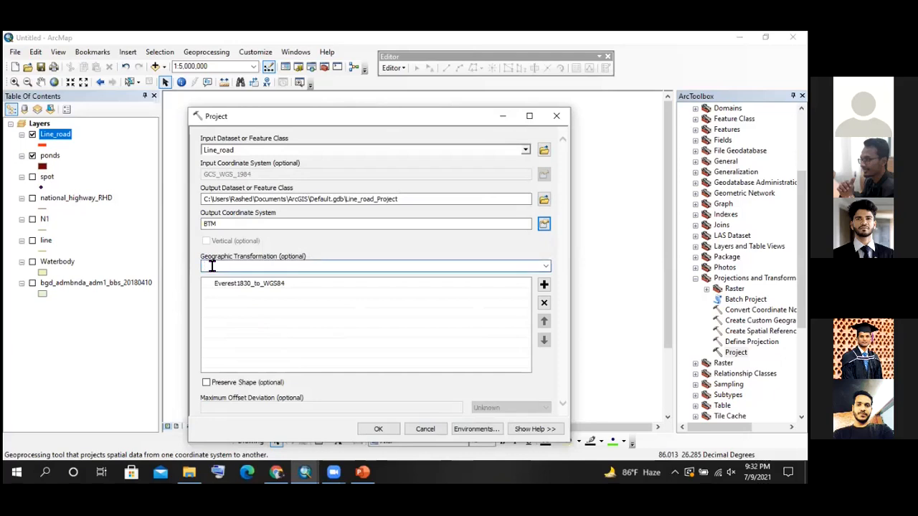
click(228, 285)
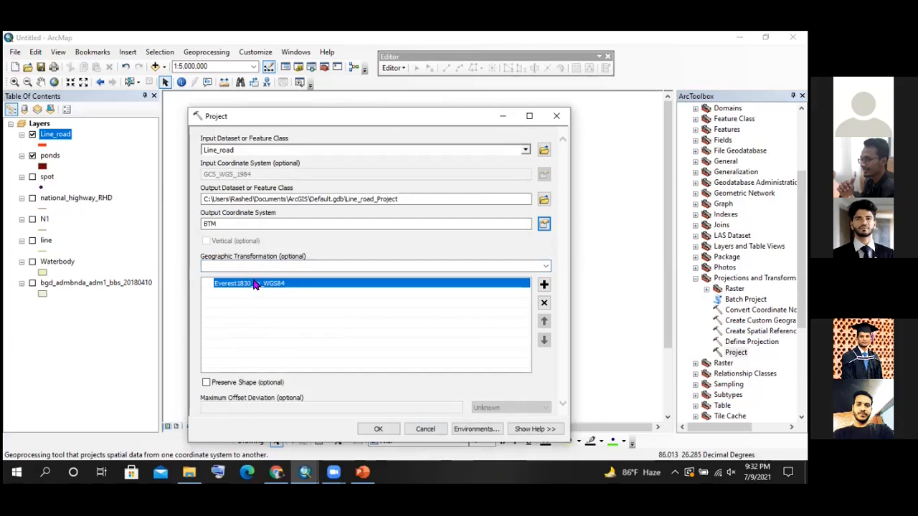
drag(266, 119, 266, 160)
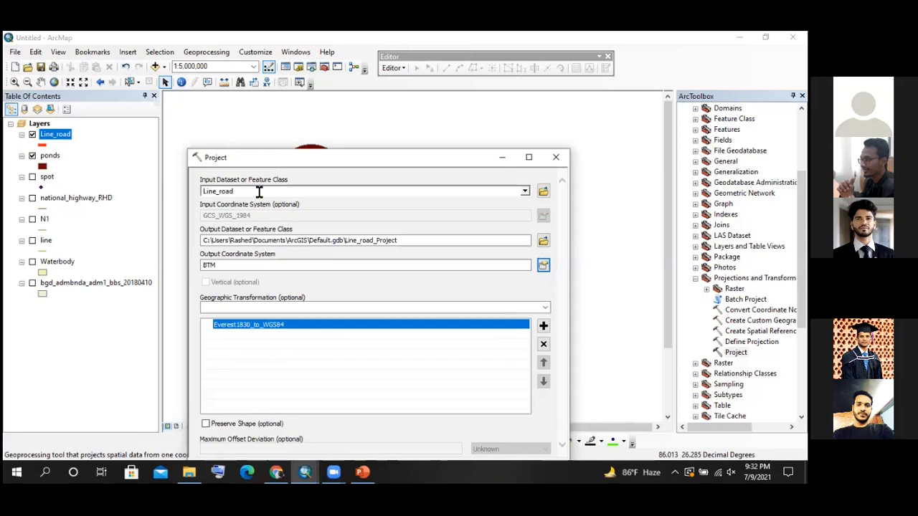
Replace the Project tool's input with the bgd_admbnda_adm1_bbs_20180410 layer and close the tool without running it
click(259, 193)
click(75, 201)
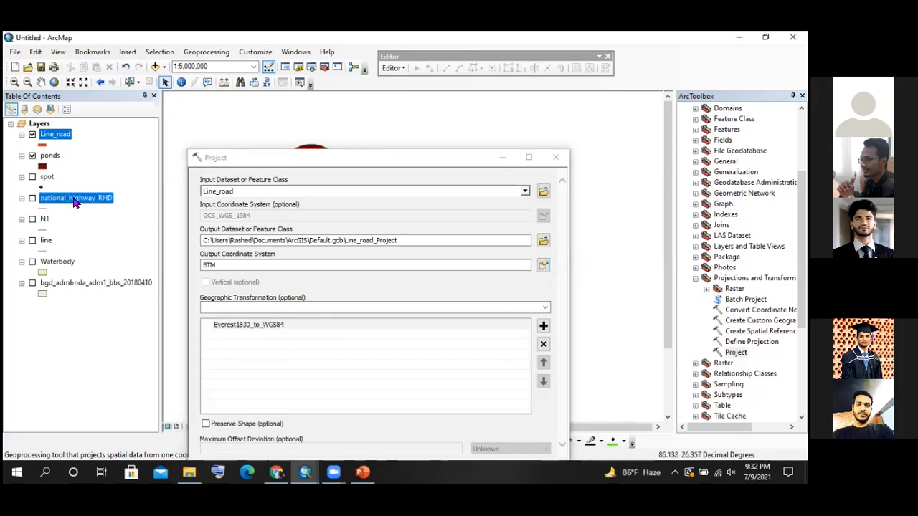
click(72, 283)
click(59, 263)
drag(46, 241, 50, 222)
click(88, 285)
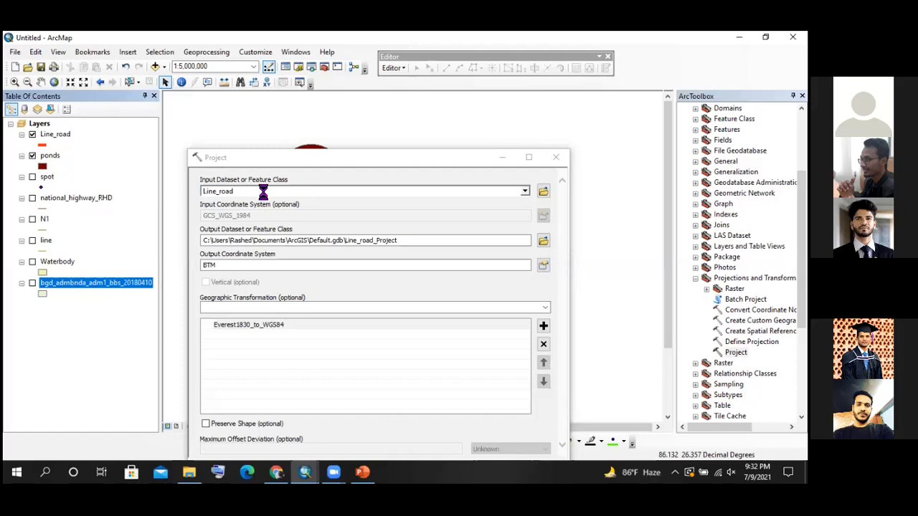
click(280, 325)
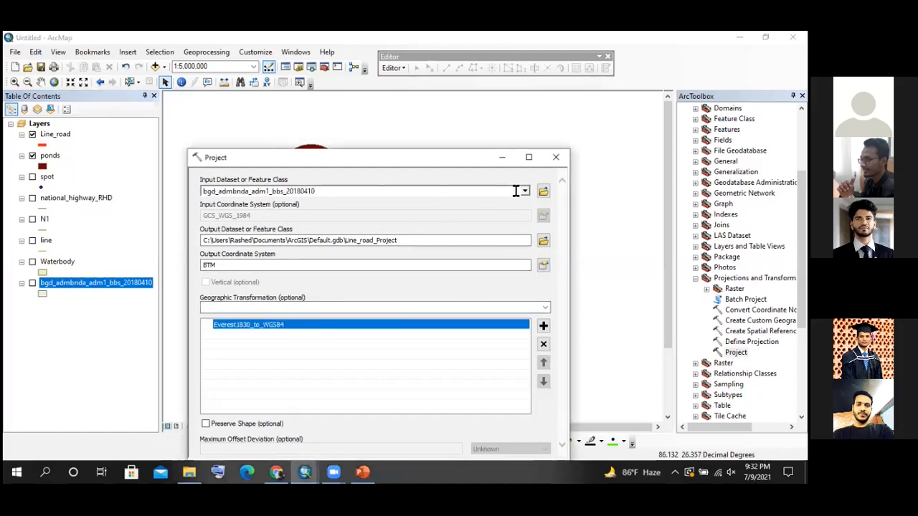
drag(448, 163, 447, 184)
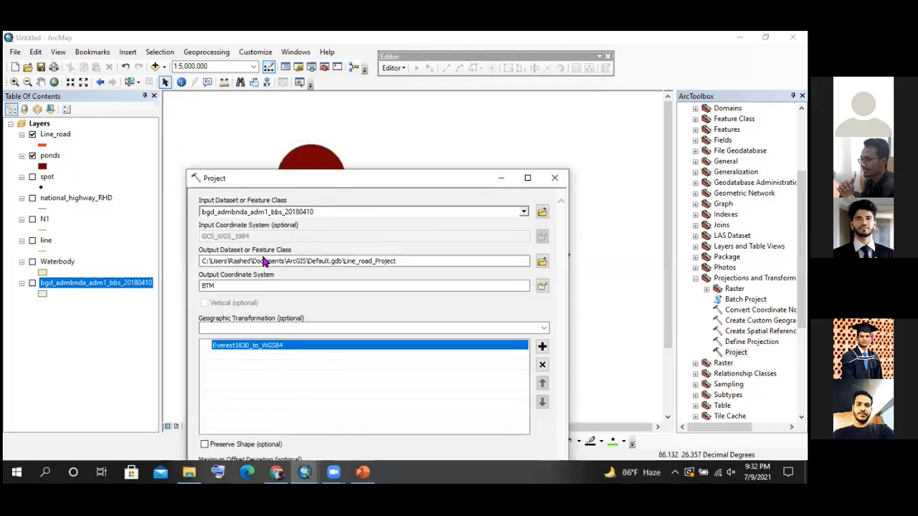
click(554, 178)
Check the coordinate system of bgd_admbnda_adm1_bbs_20180410 in the Define Projection tool and close it without making changes
click(750, 341)
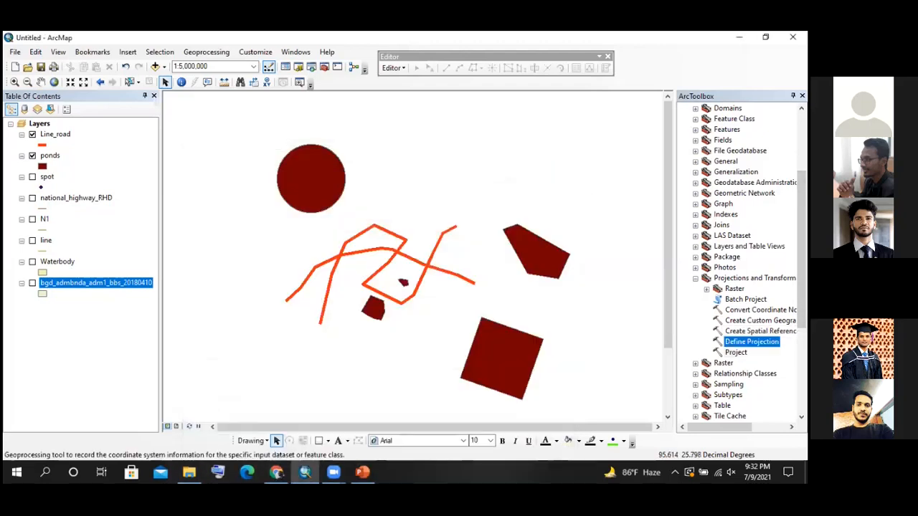
drag(71, 286, 329, 215)
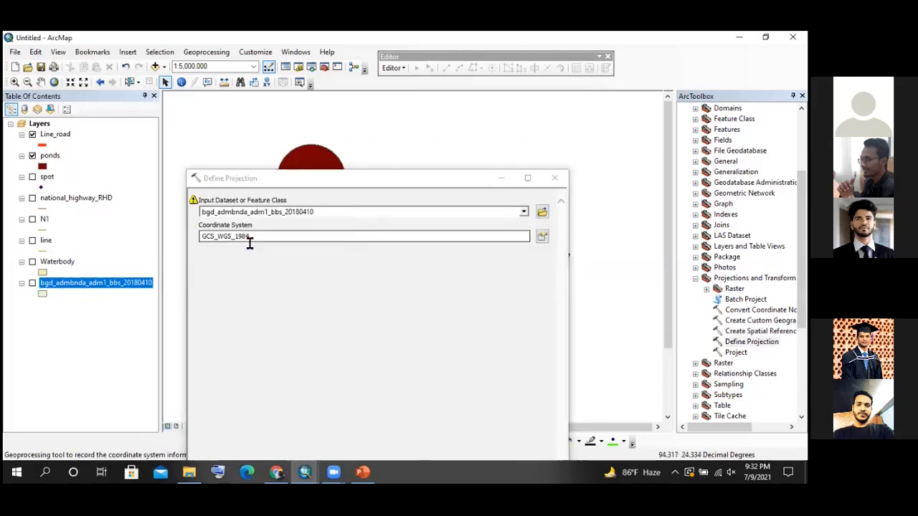
drag(248, 238, 224, 236)
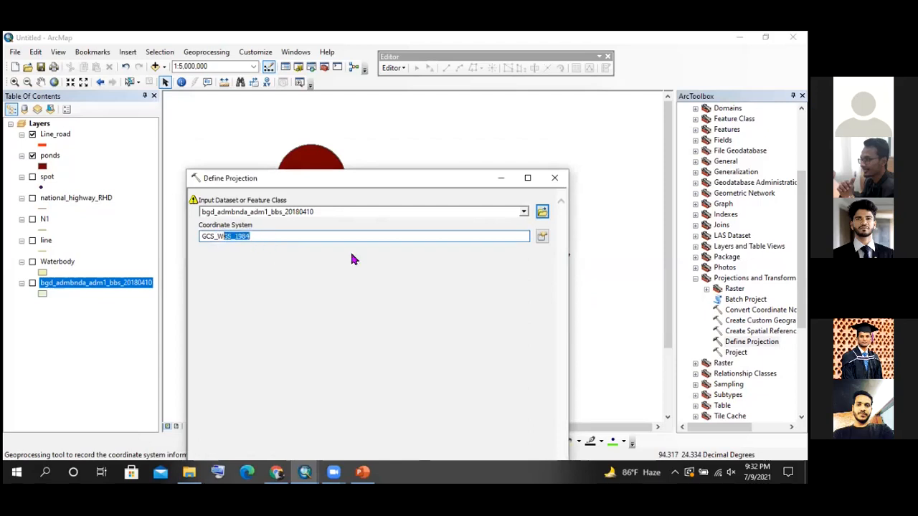
click(543, 236)
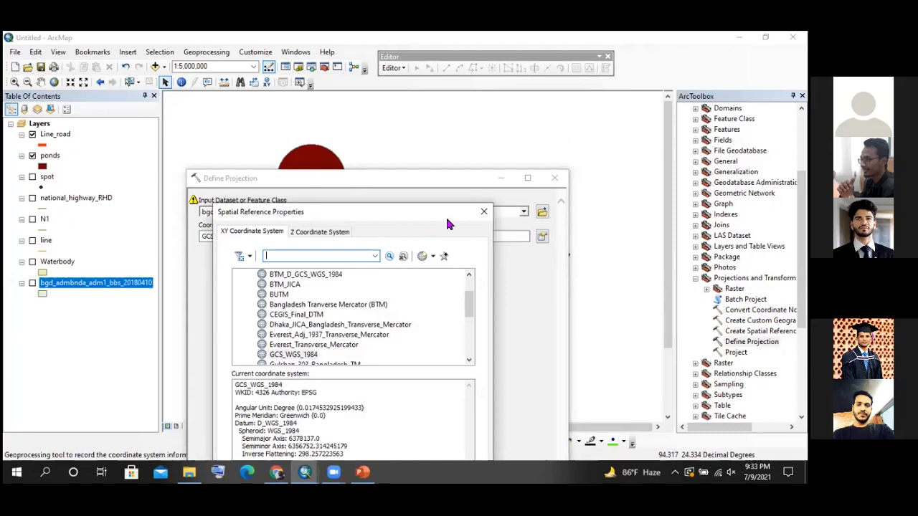
click(482, 219)
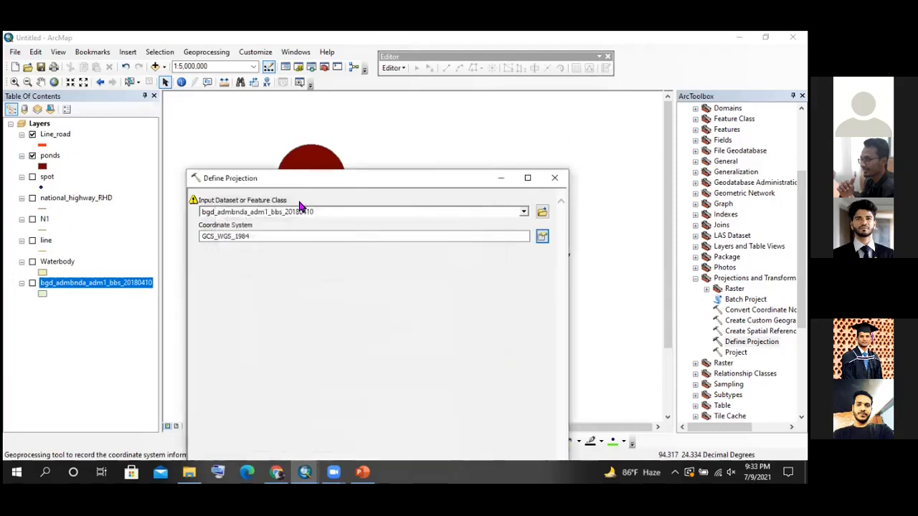
drag(264, 234, 189, 254)
drag(264, 233, 222, 231)
click(265, 240)
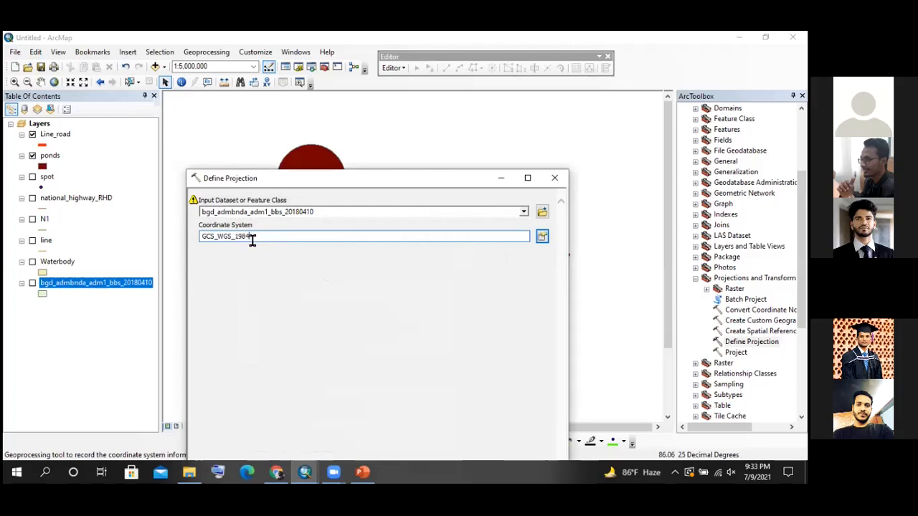
click(554, 178)
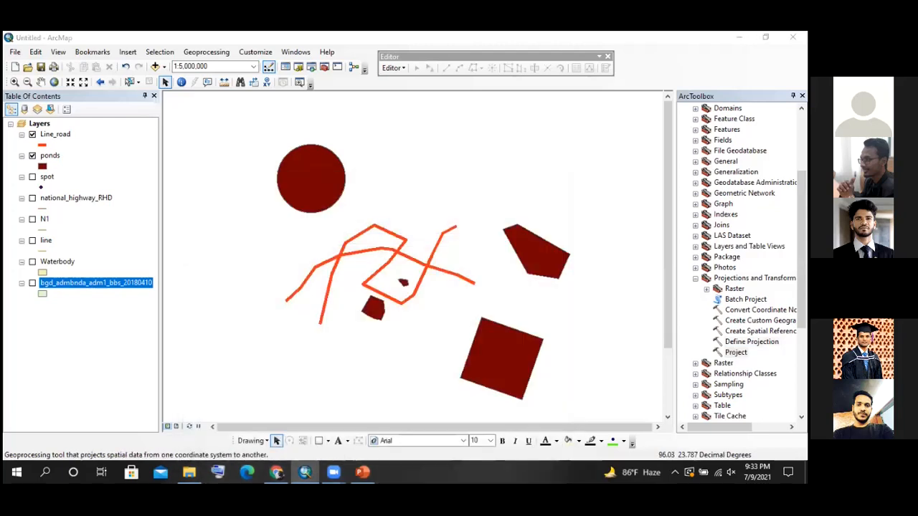
Load bgd_admbnda_adm1_bbs_20180410 into the Project tool, look through the favorite output coordinate systems, and close the tool without running it
double_click(736, 352)
drag(323, 171, 291, 159)
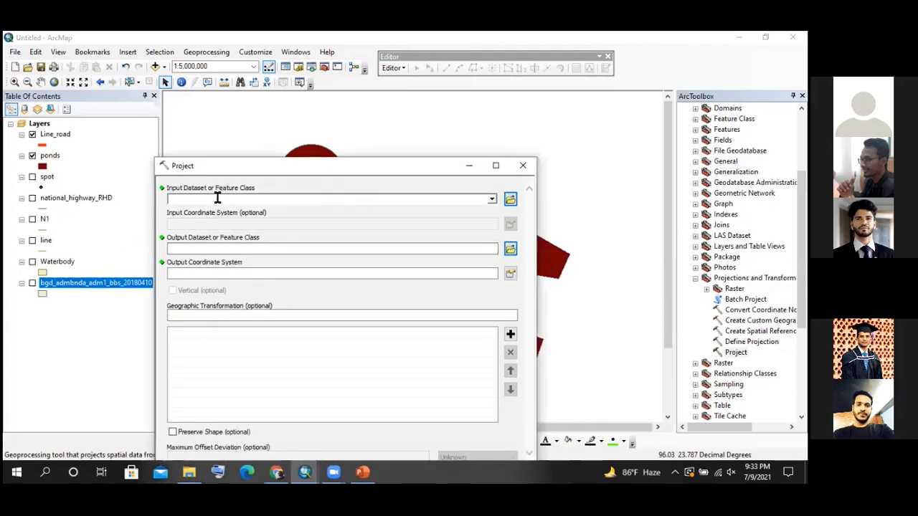
click(510, 274)
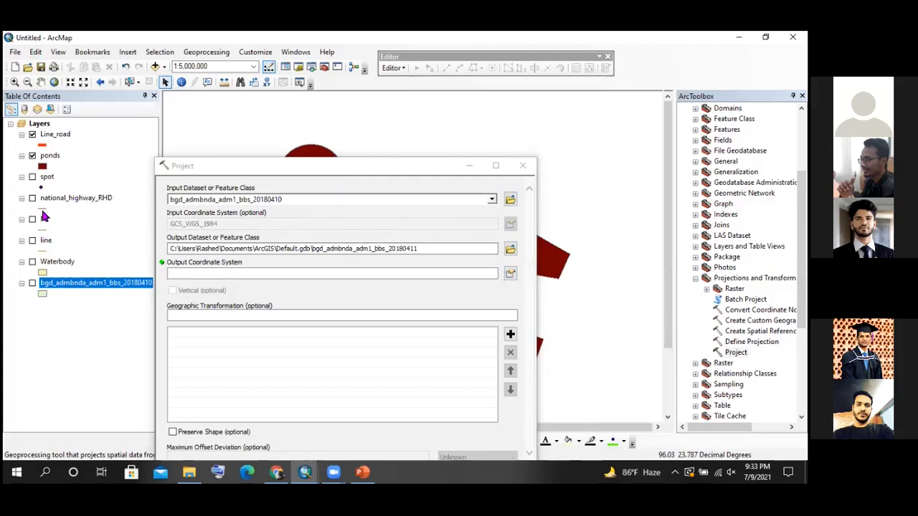
click(513, 273)
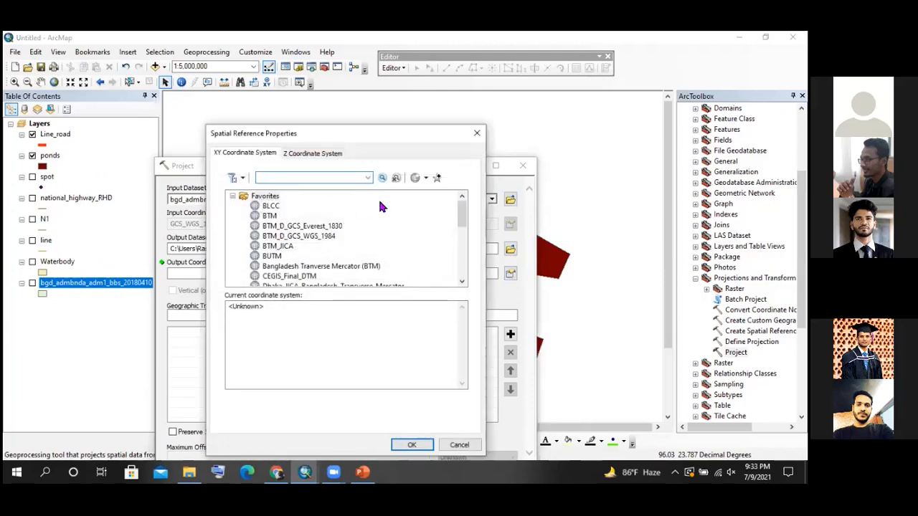
drag(452, 133, 427, 189)
click(446, 188)
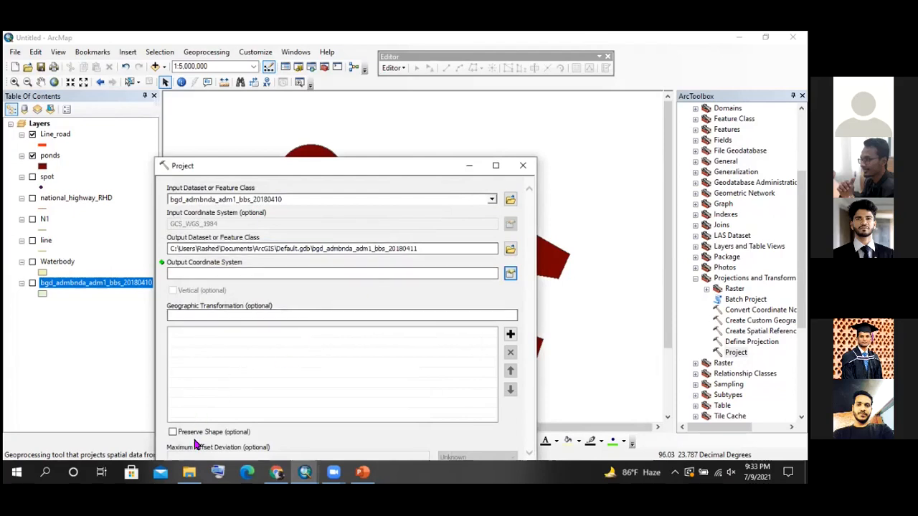
drag(305, 172, 299, 205)
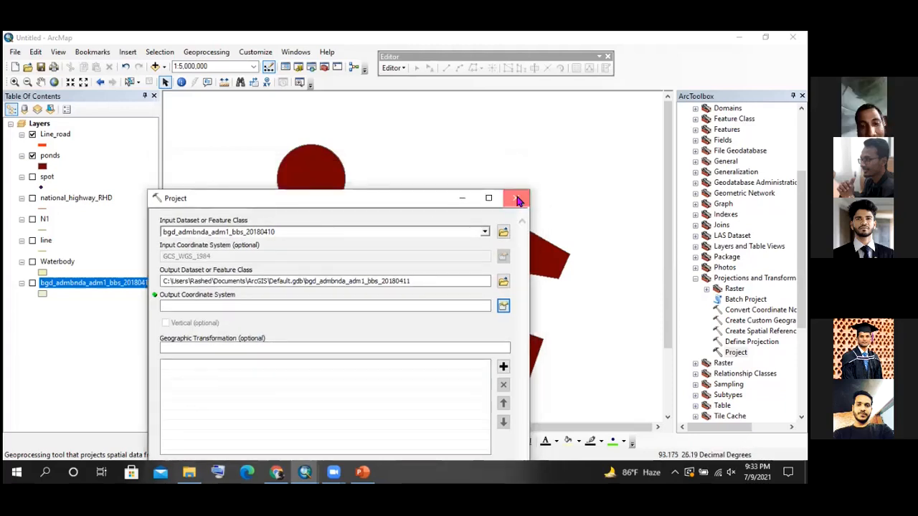
click(518, 199)
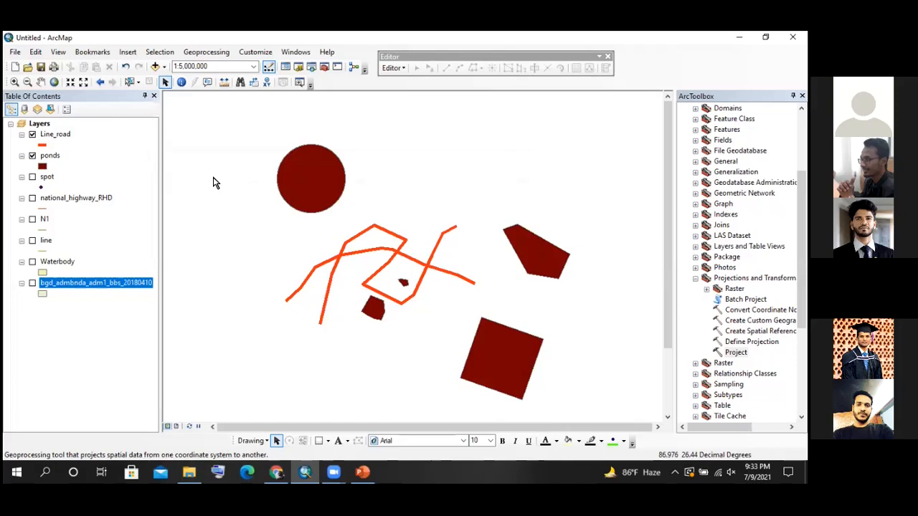
Switch to File Explorer and look through the Study (F:) and FnF (D:) drives
click(189, 472)
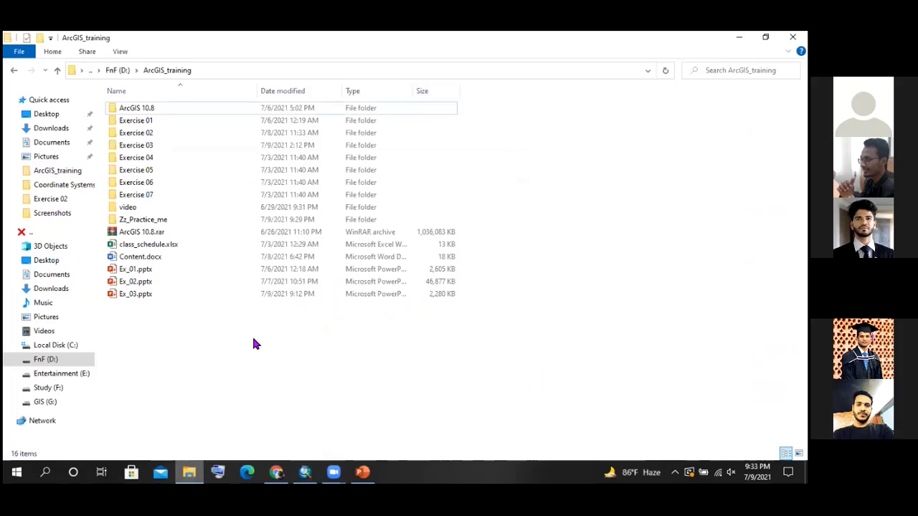
right_click(303, 392)
click(342, 266)
right_click(606, 201)
click(636, 246)
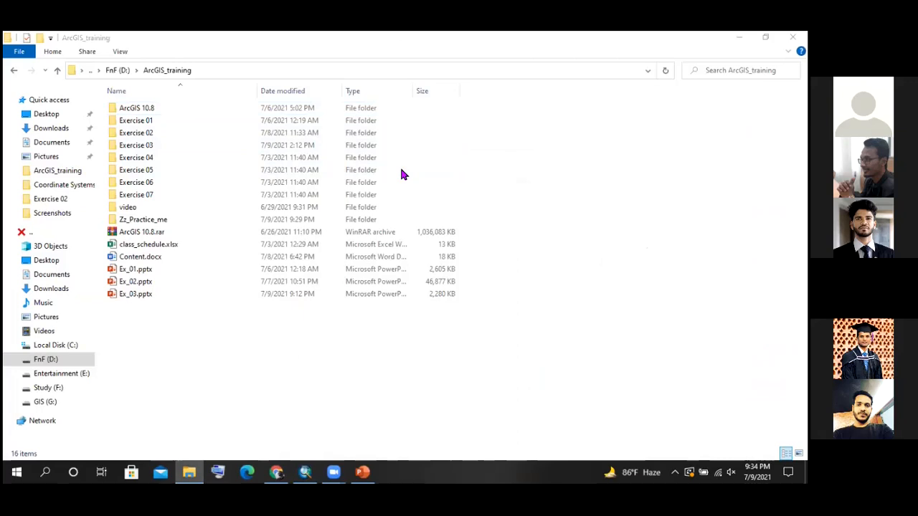
click(53, 389)
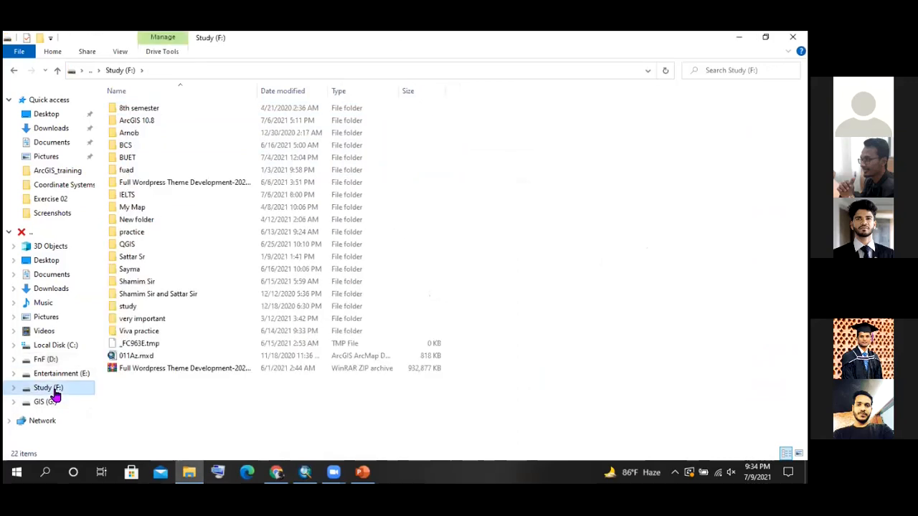
click(57, 359)
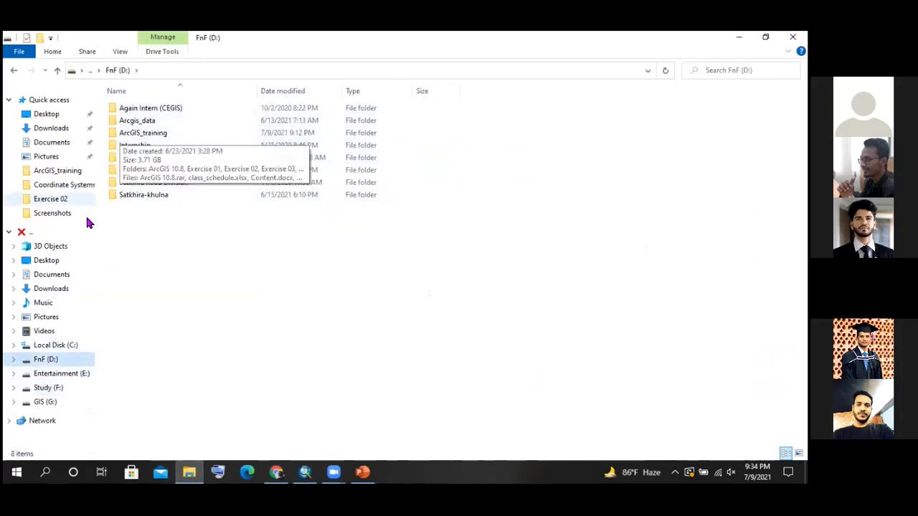
Open the AppData\Roaming folder of the user's profile on Local Disk (C:)
click(60, 344)
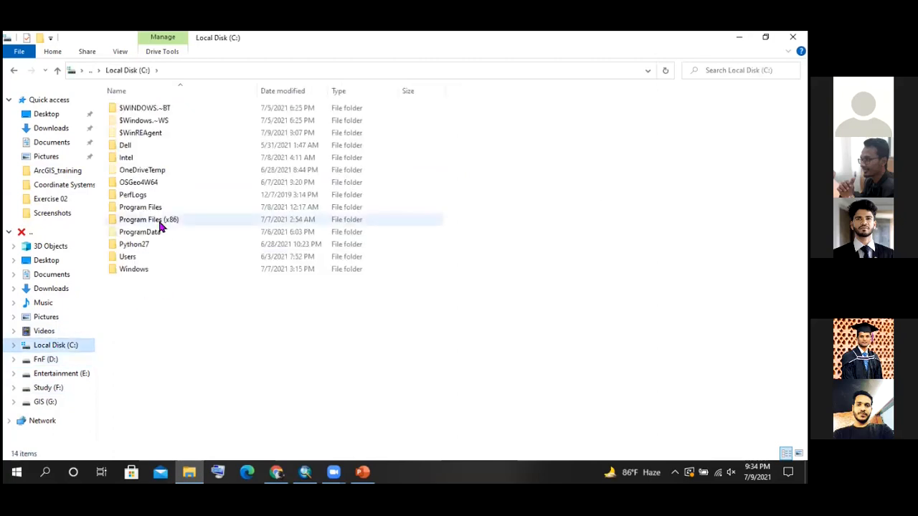
double_click(147, 256)
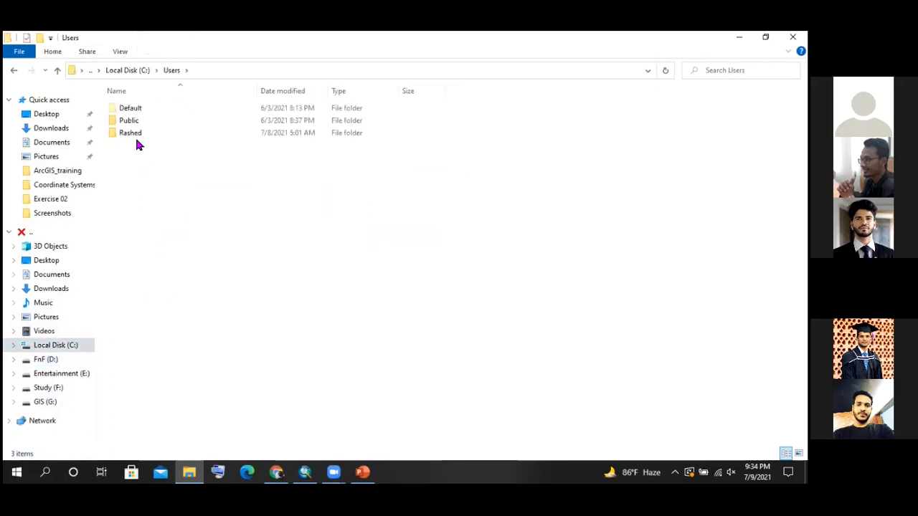
double_click(136, 135)
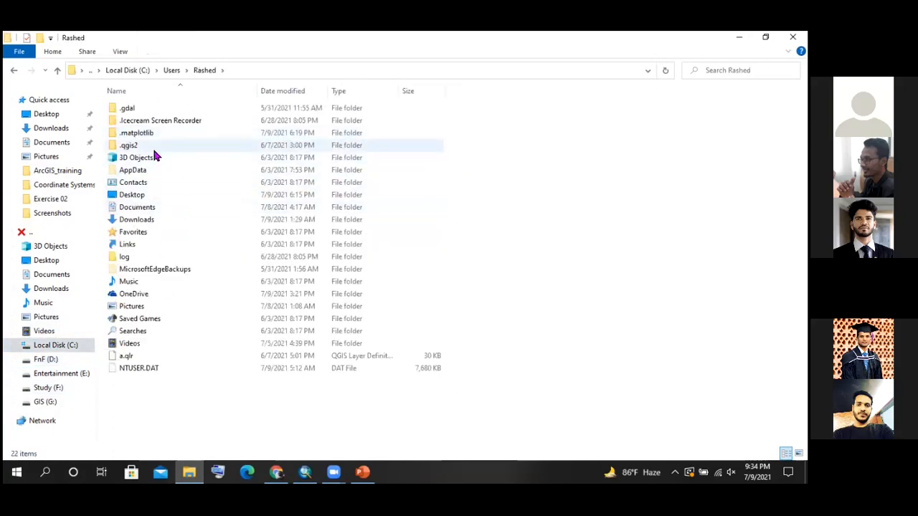
double_click(152, 172)
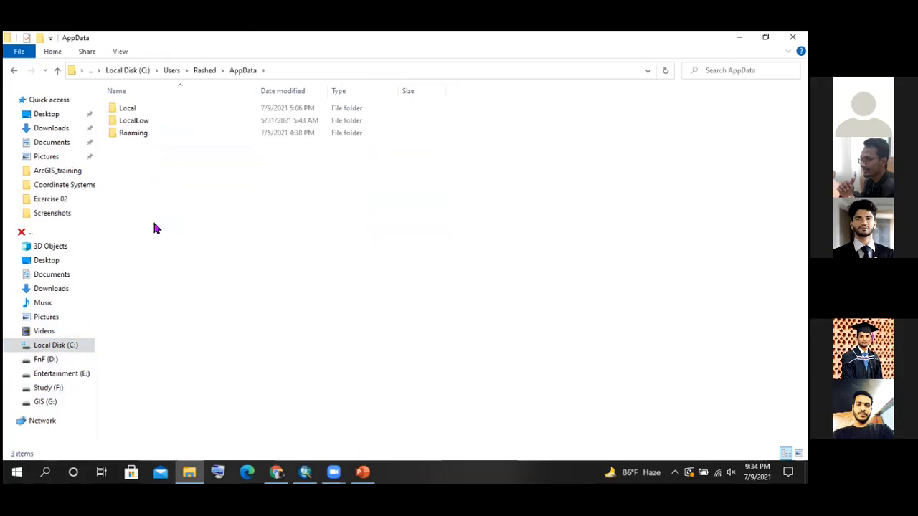
double_click(144, 131)
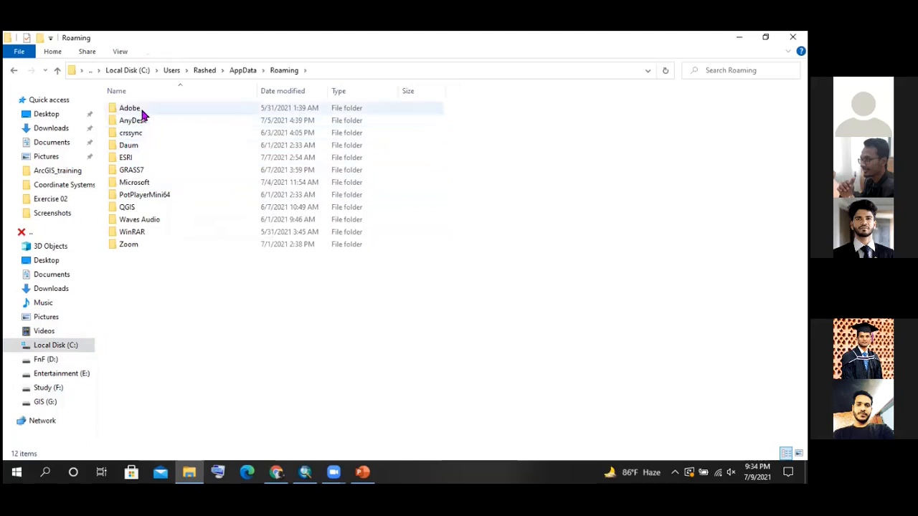
Open the CustomTransformations folder inside ESRI\Desktop10.8\ArcToolbox
click(140, 159)
double_click(140, 159)
double_click(139, 108)
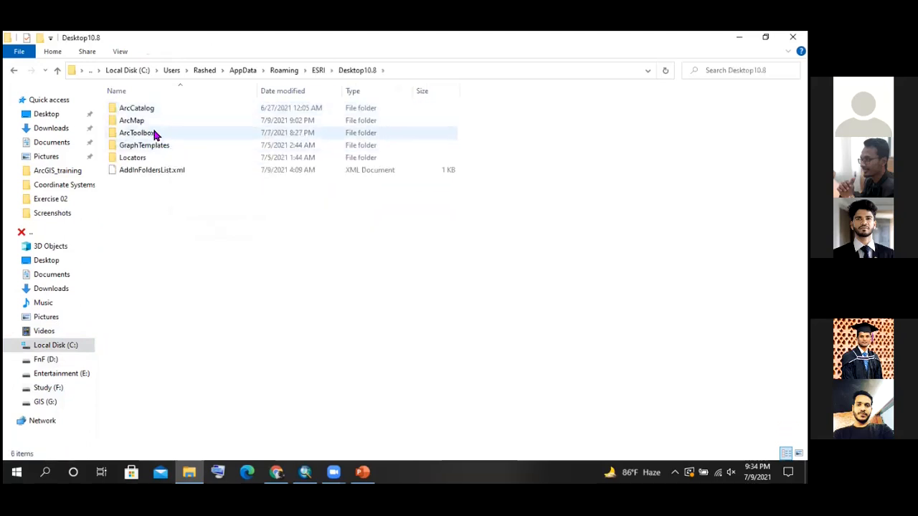
double_click(153, 132)
double_click(147, 110)
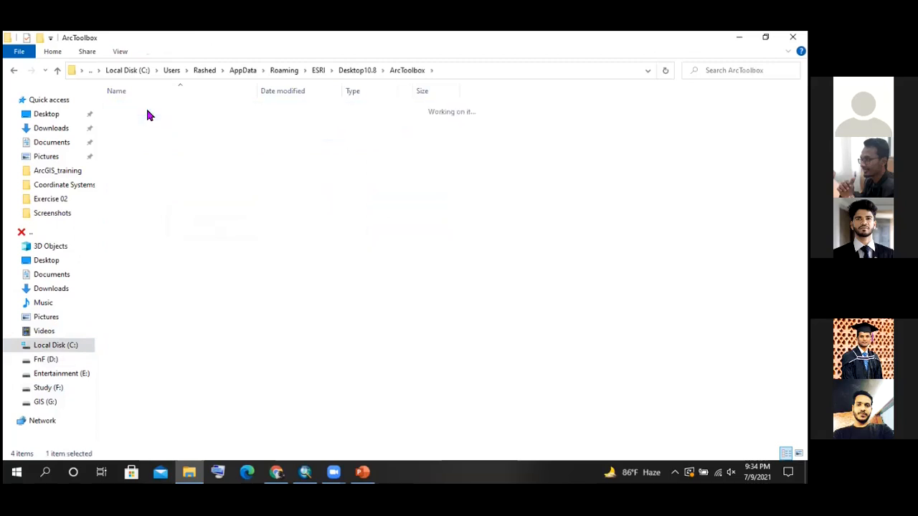
click(13, 70)
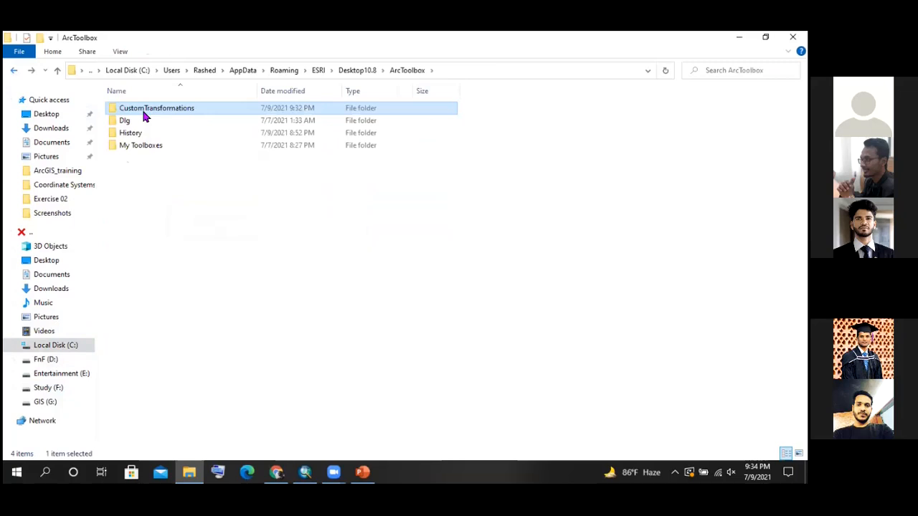
double_click(143, 115)
Point out the Everest1830_to_WGS84.gtf and WGS84_to_Everest1830.gtf files by selecting them, and refresh the folder
drag(153, 147, 141, 102)
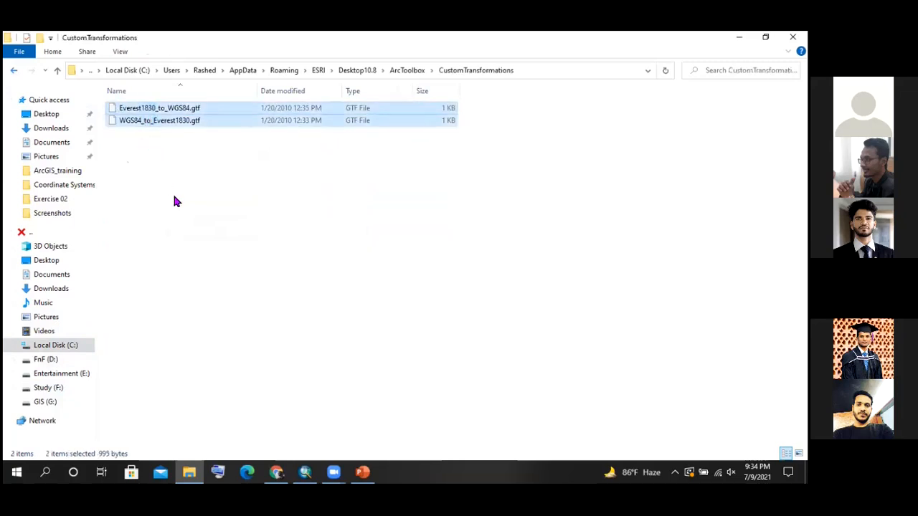
right_click(152, 164)
click(175, 208)
drag(173, 178, 154, 109)
right_click(173, 161)
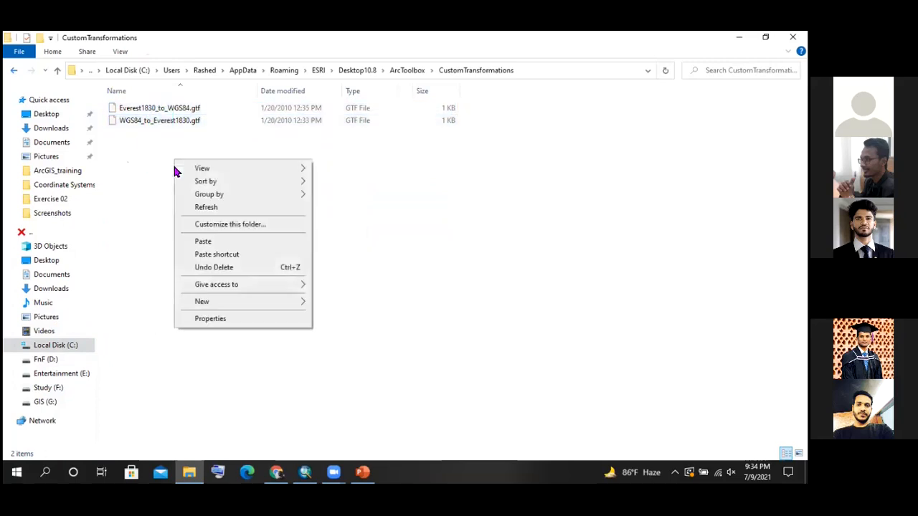
click(215, 206)
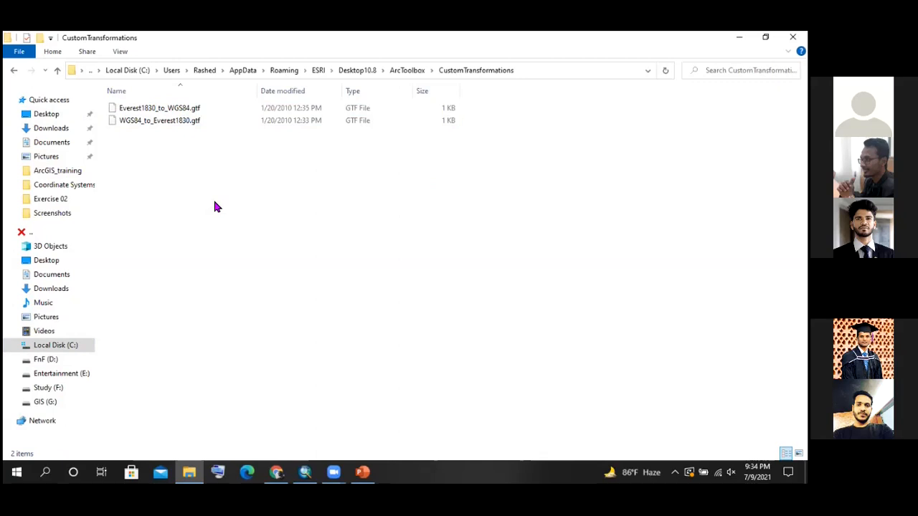
Go back to Desktop10.8, view the projection files in ArcMap\Coordinate Systems, and return to the ArcMap folder
click(13, 70)
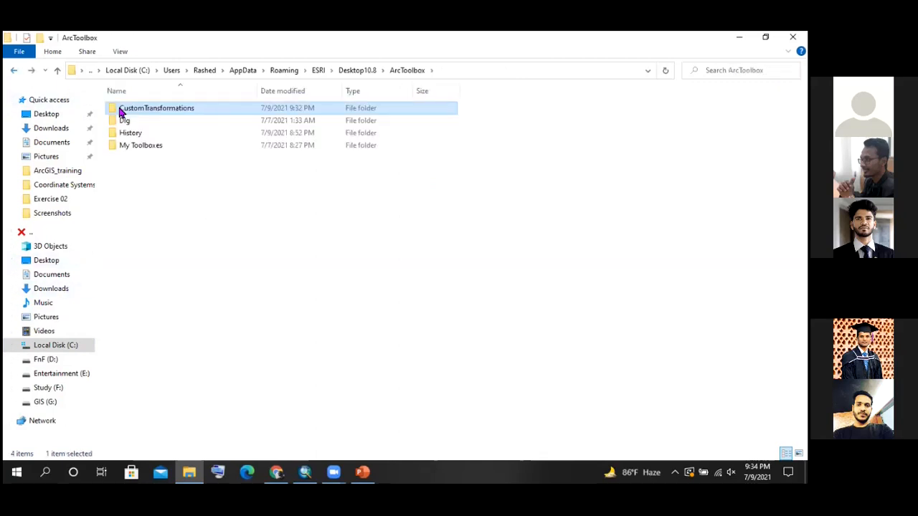
click(14, 70)
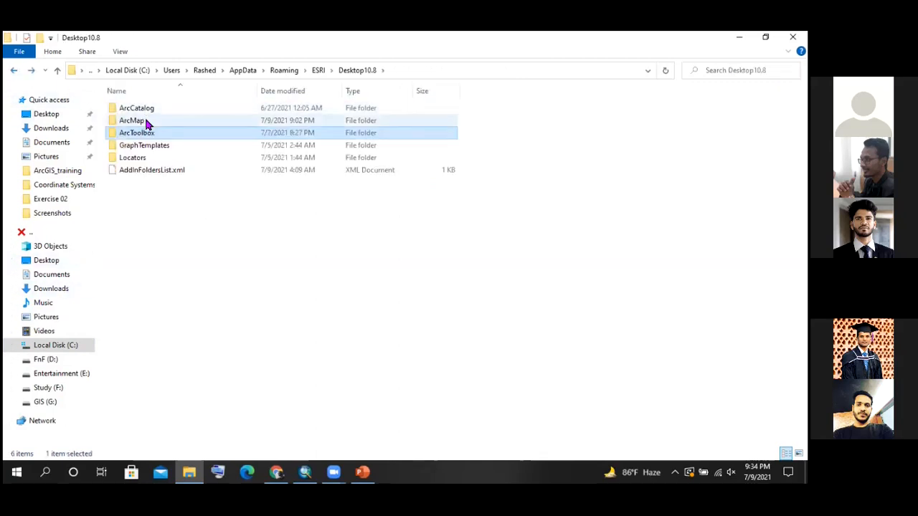
double_click(146, 123)
click(160, 109)
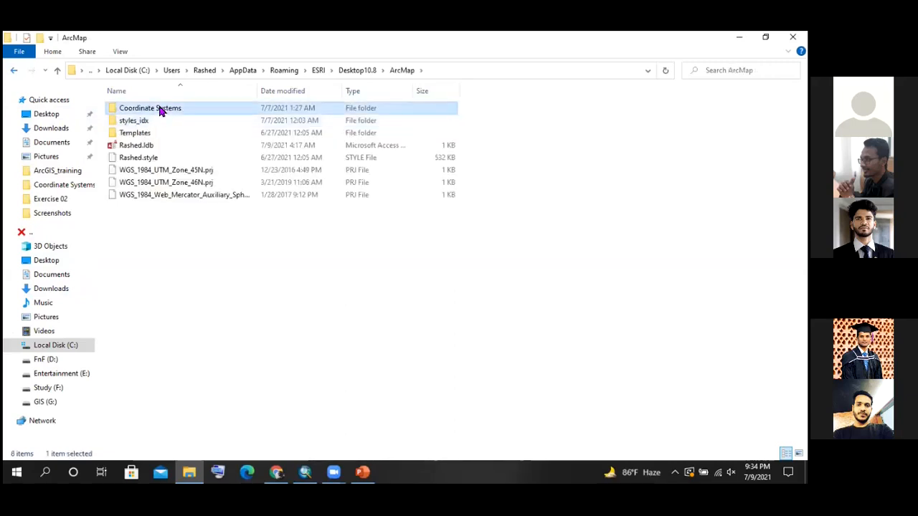
double_click(164, 109)
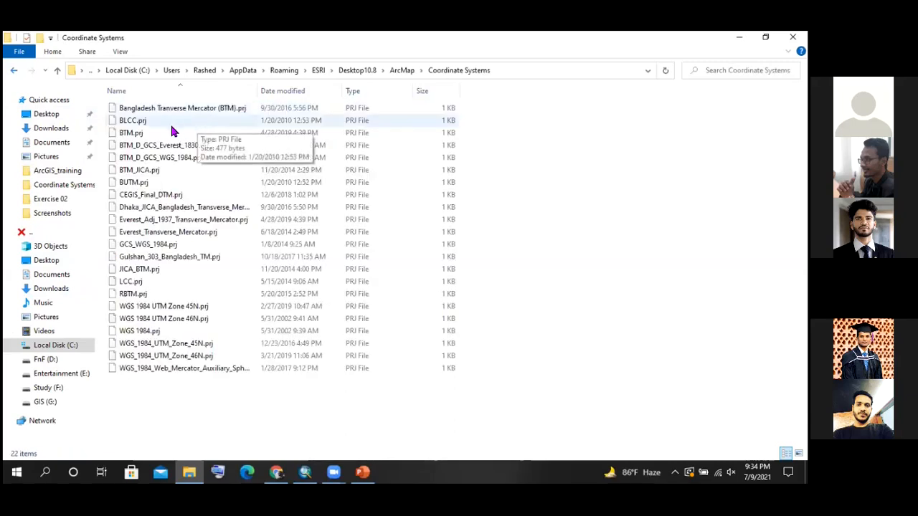
click(14, 69)
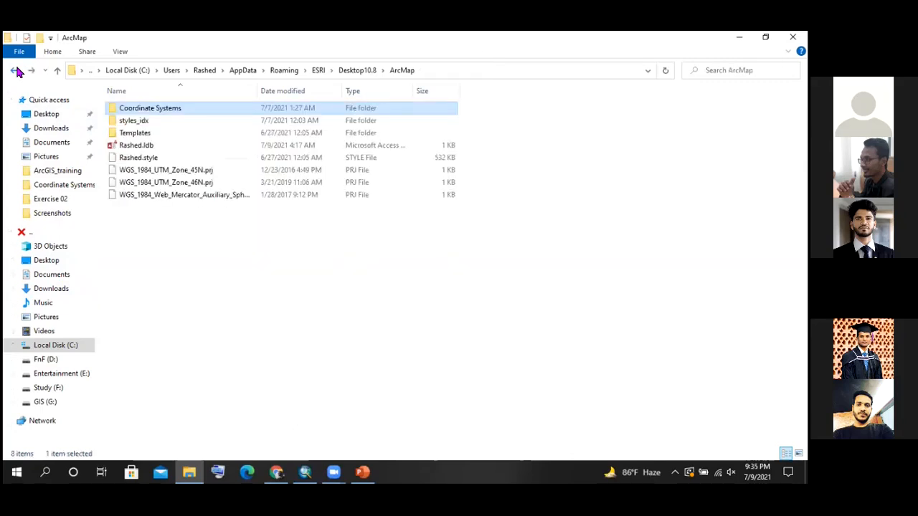
right_click(207, 242)
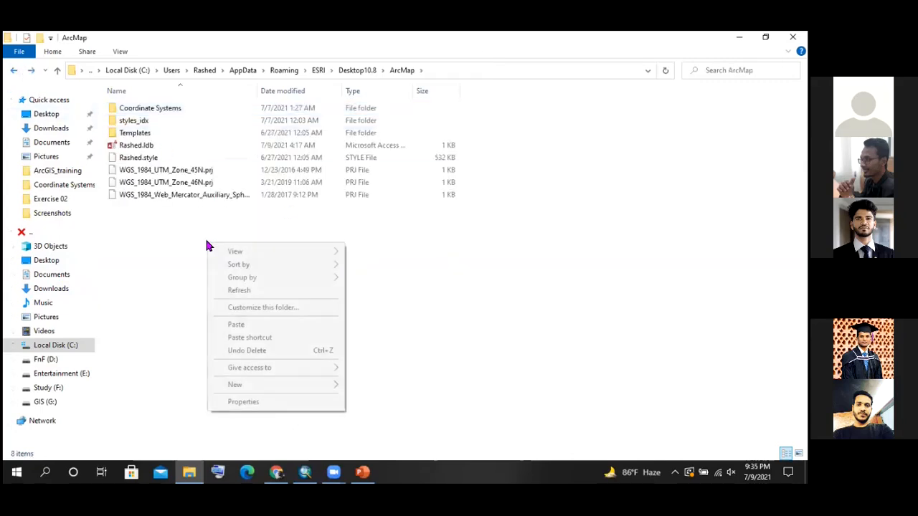
click(237, 288)
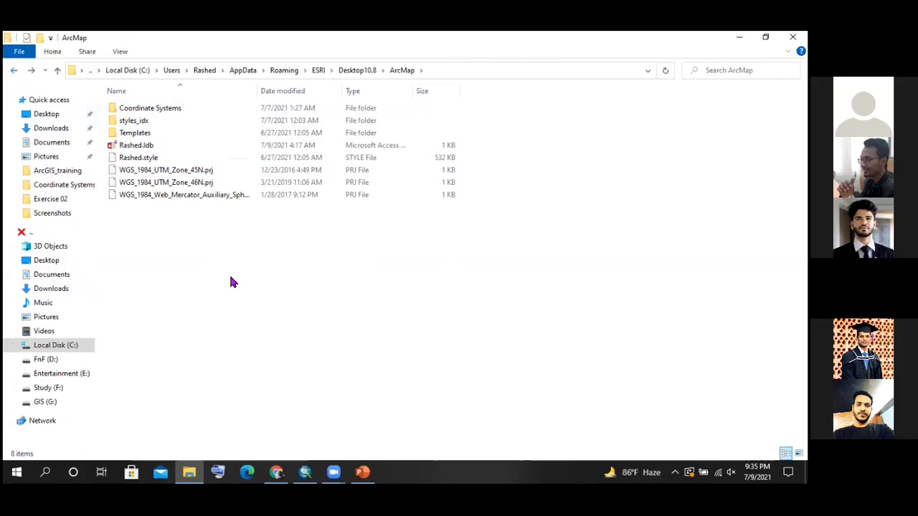
right_click(210, 255)
click(248, 304)
right_click(215, 251)
click(264, 302)
right_click(206, 251)
click(240, 300)
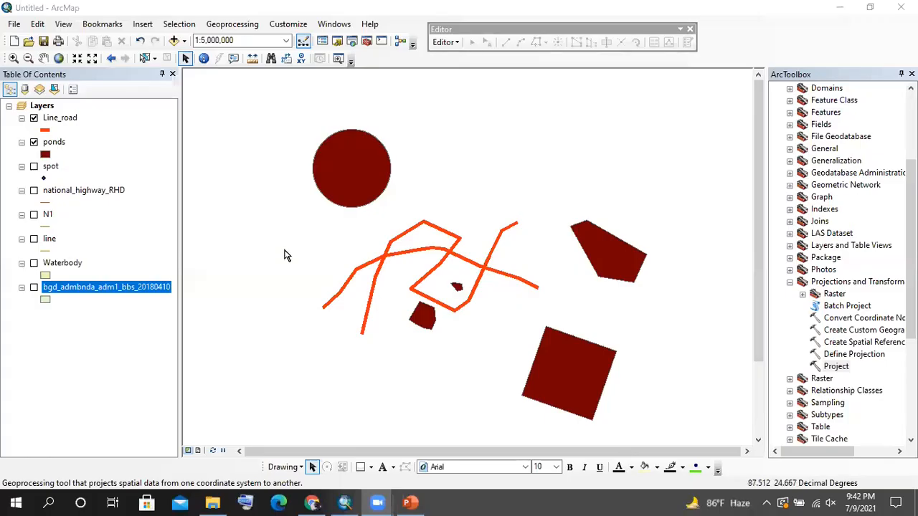
scroll(332, 230, down, 2)
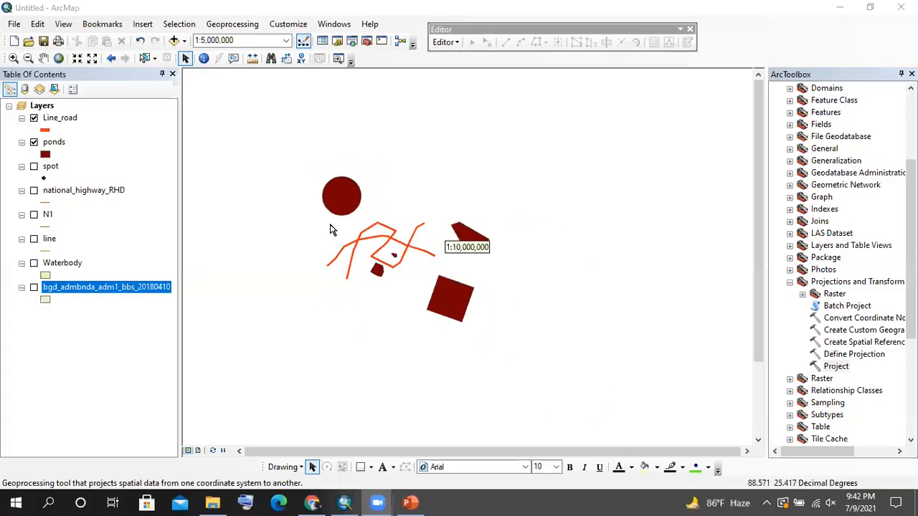
scroll(261, 223, up, 1)
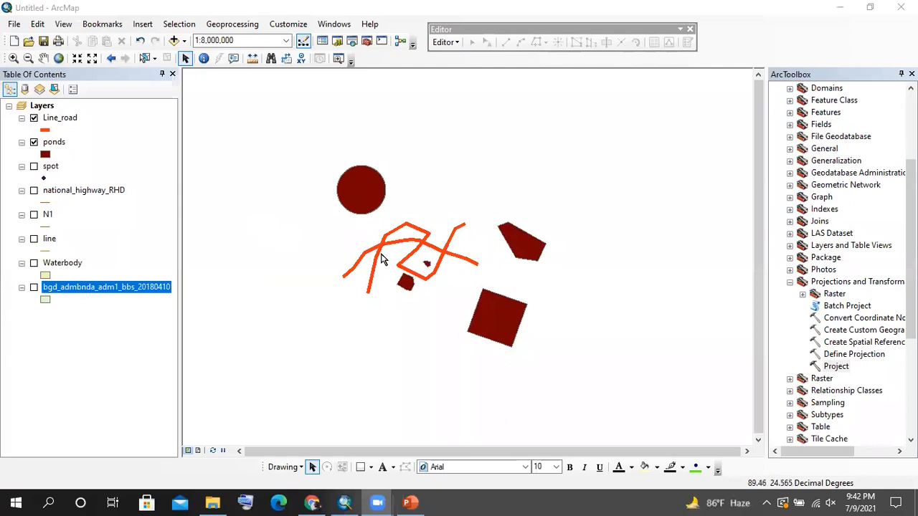
scroll(382, 259, up, 1)
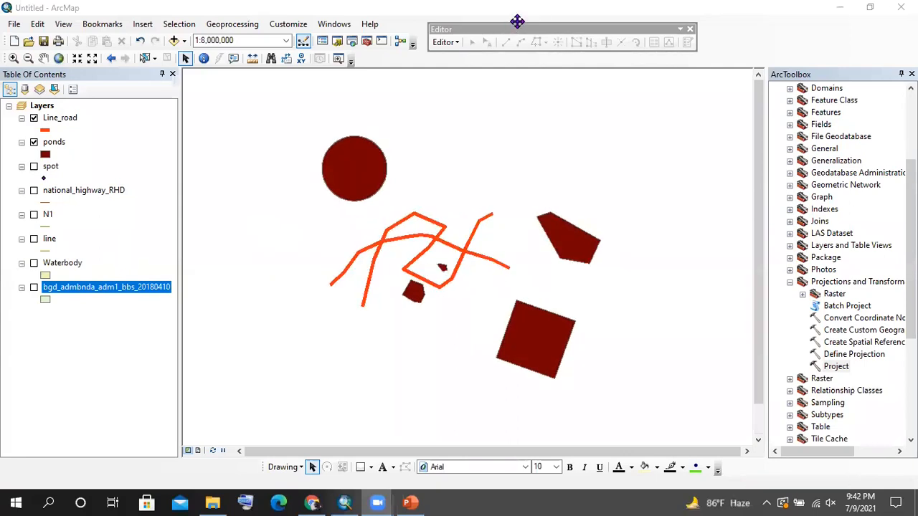
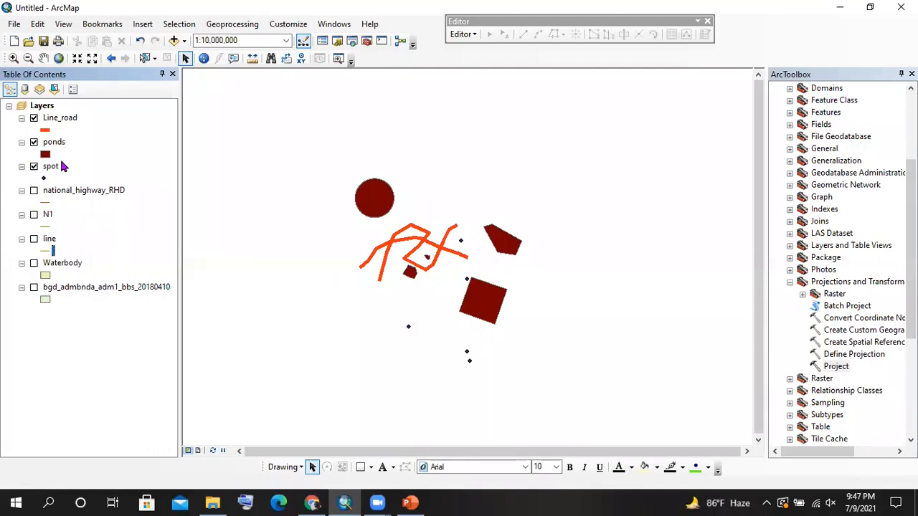
Turn on the national_highway_RHD, Waterbody and bgd_admbnda_adm1_bbs_20180410 layers in the map
right_click(49, 169)
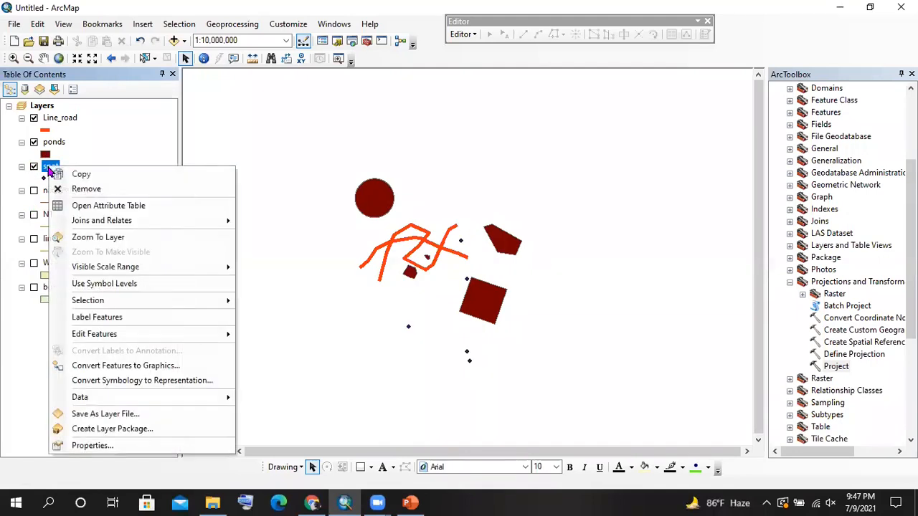
click(108, 127)
click(34, 192)
click(34, 263)
click(33, 287)
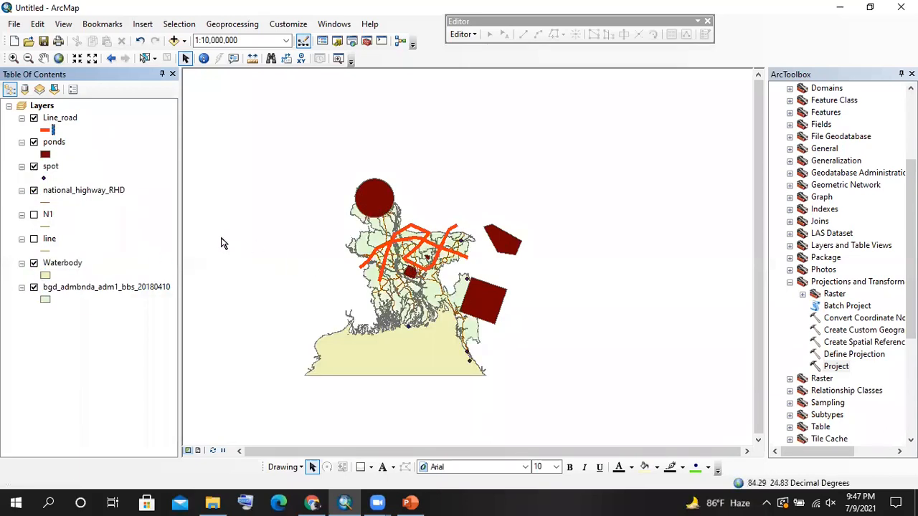
scroll(409, 281, up, 2)
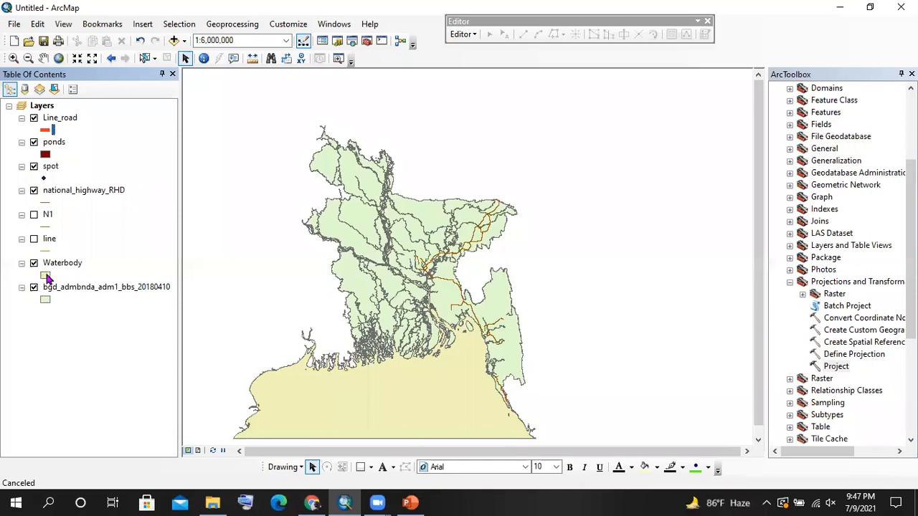
Change the Waterbody layer's fill symbol to the Lake style
click(312, 180)
click(320, 228)
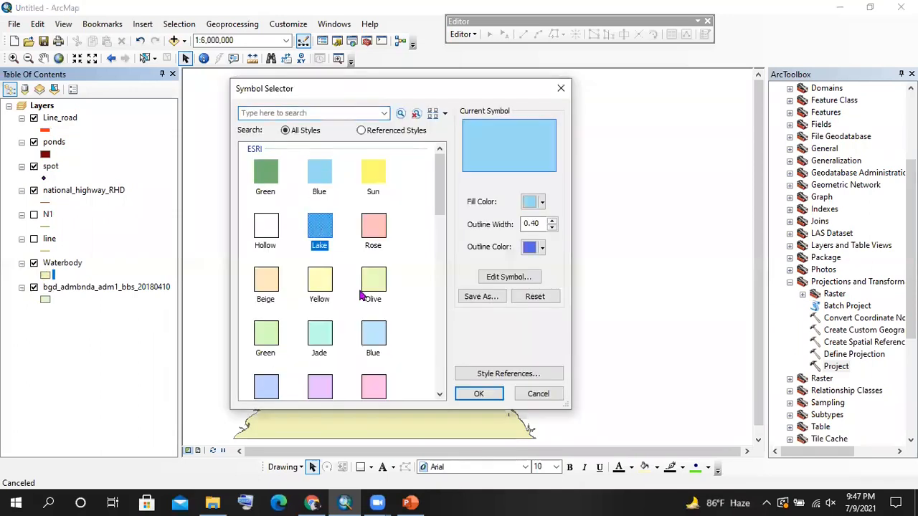
click(474, 392)
scroll(440, 267, up, 1)
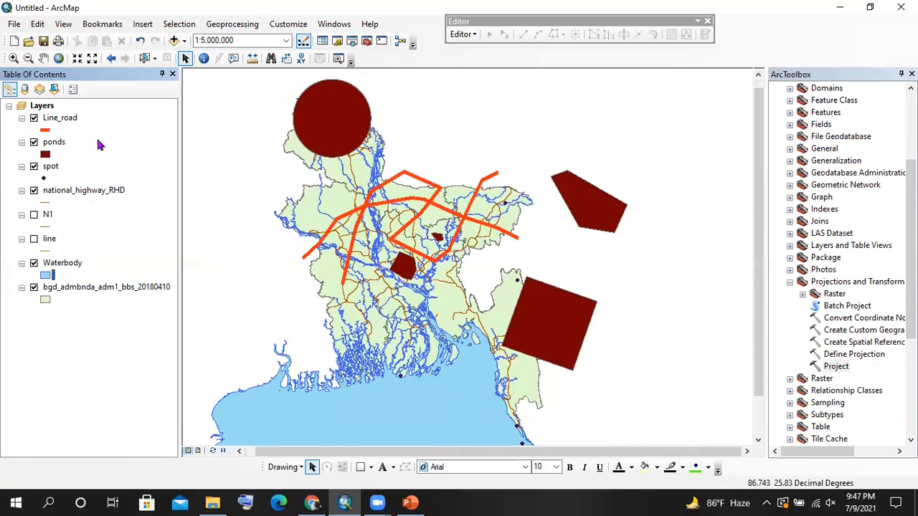
Hide the Line_road and ponds layers on the map
scroll(414, 178, up, 1)
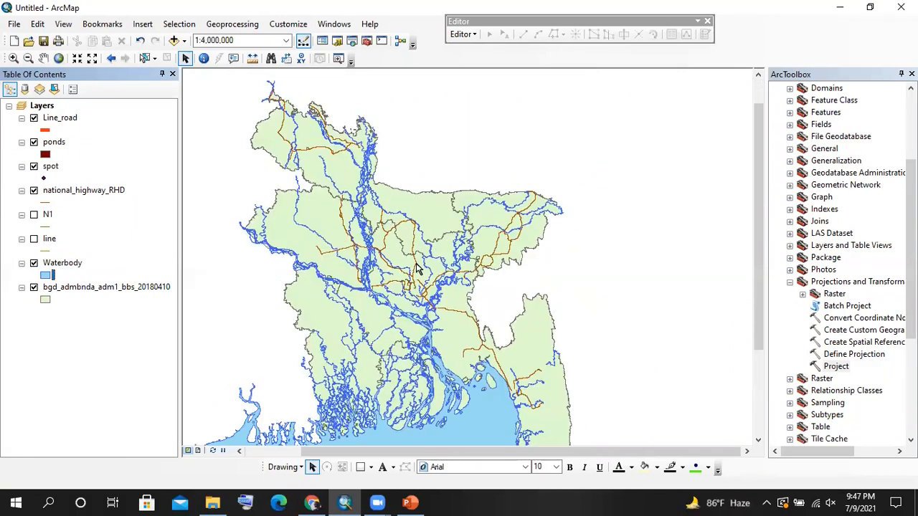
click(34, 117)
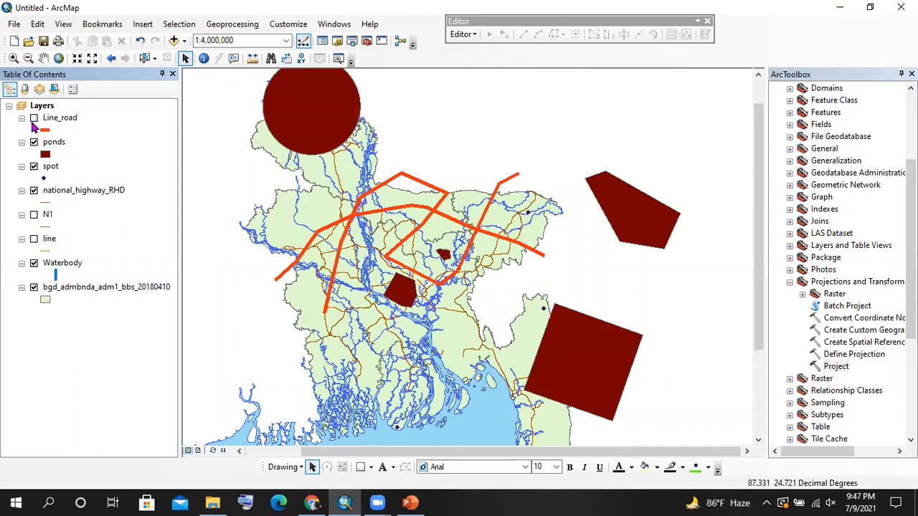
click(34, 142)
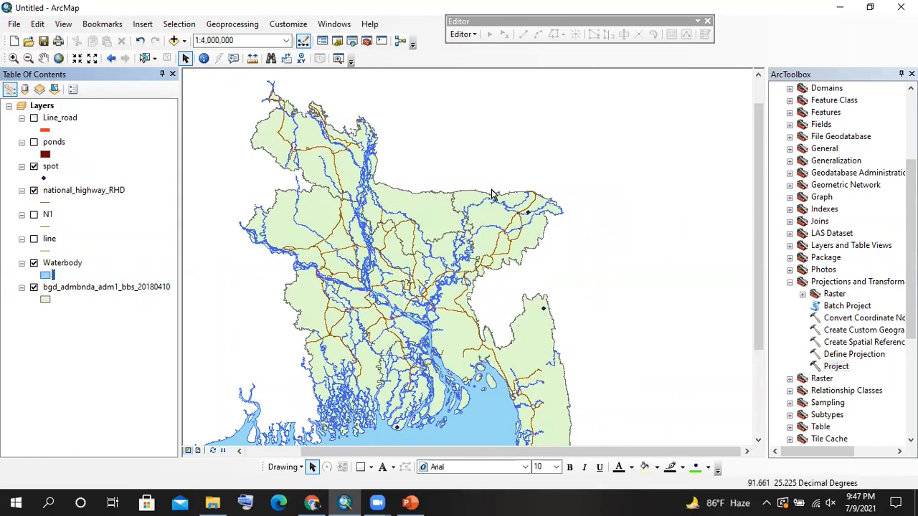
scroll(410, 192, up, 1)
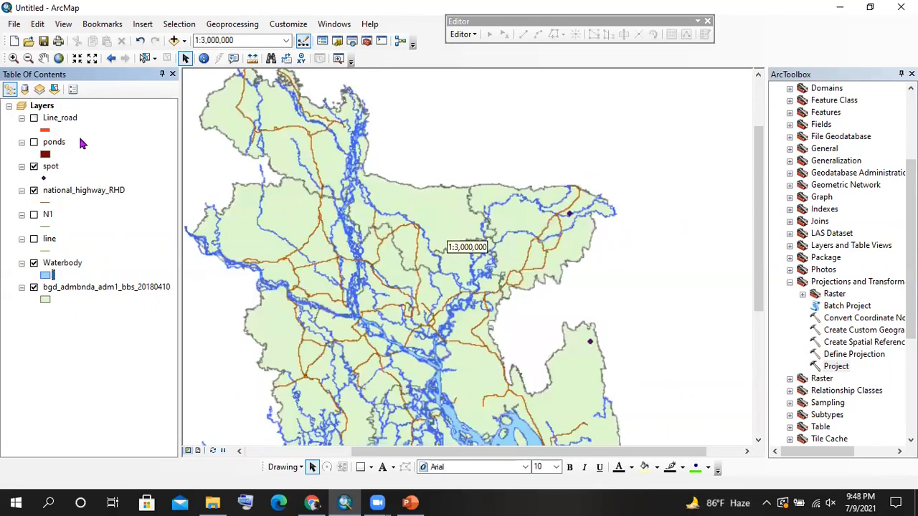
click(462, 35)
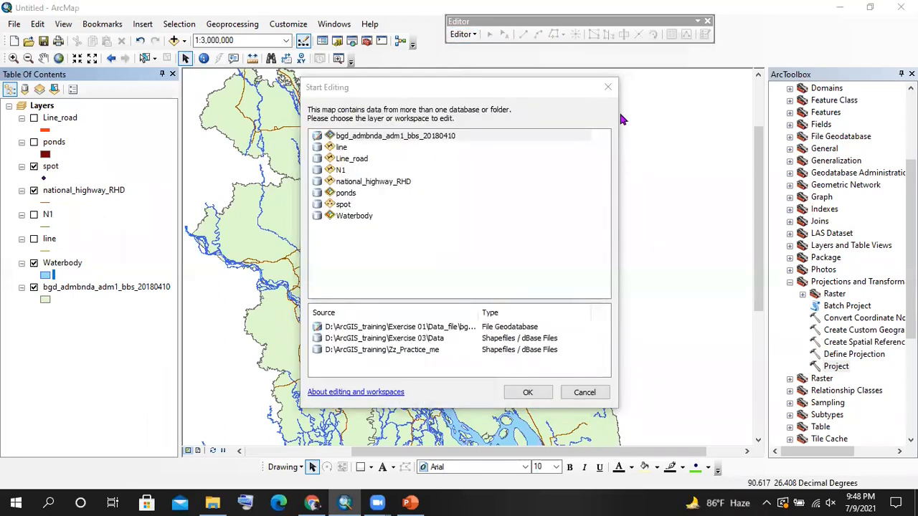
drag(506, 91, 489, 140)
click(585, 139)
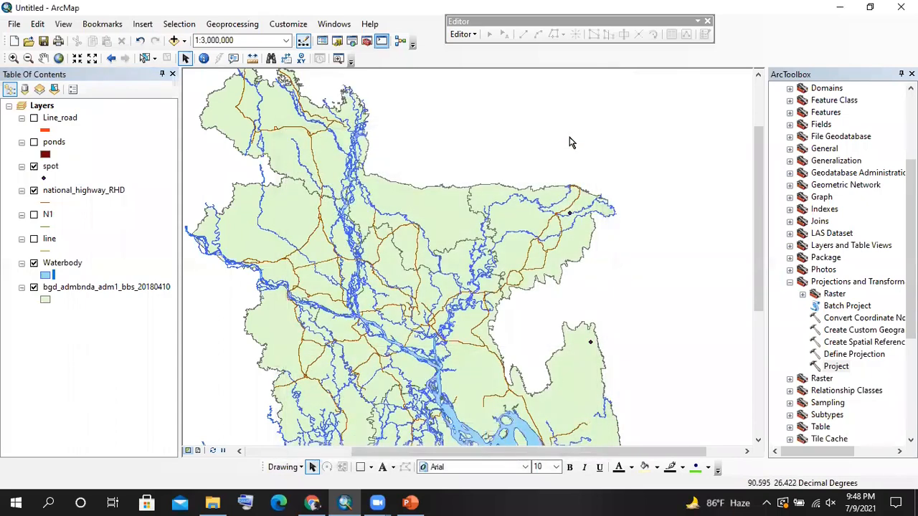
Start a new point shapefile named school in the Zz_Practice_me folder
click(337, 41)
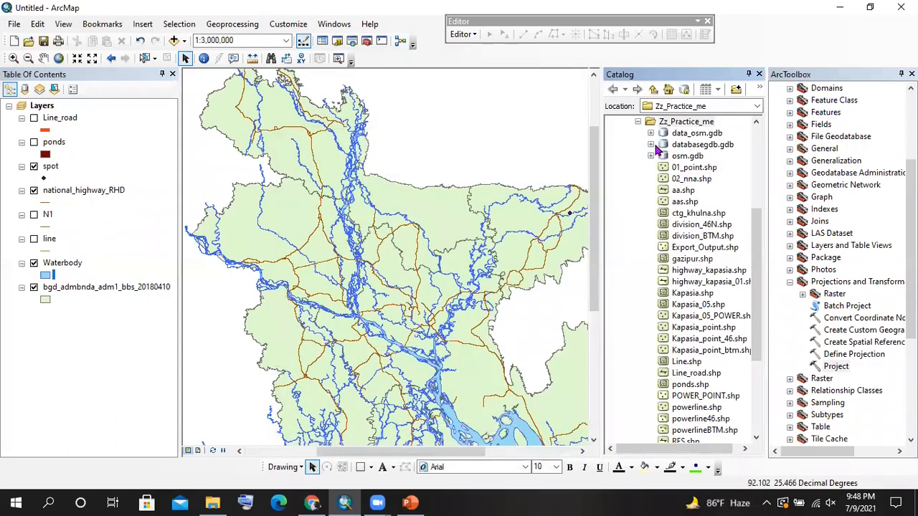
click(638, 122)
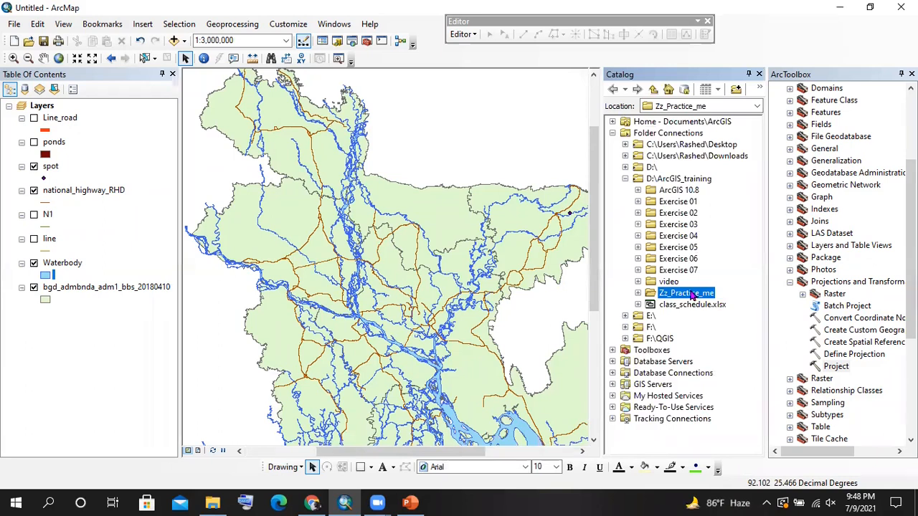
right_click(691, 293)
mouse_move(726, 373)
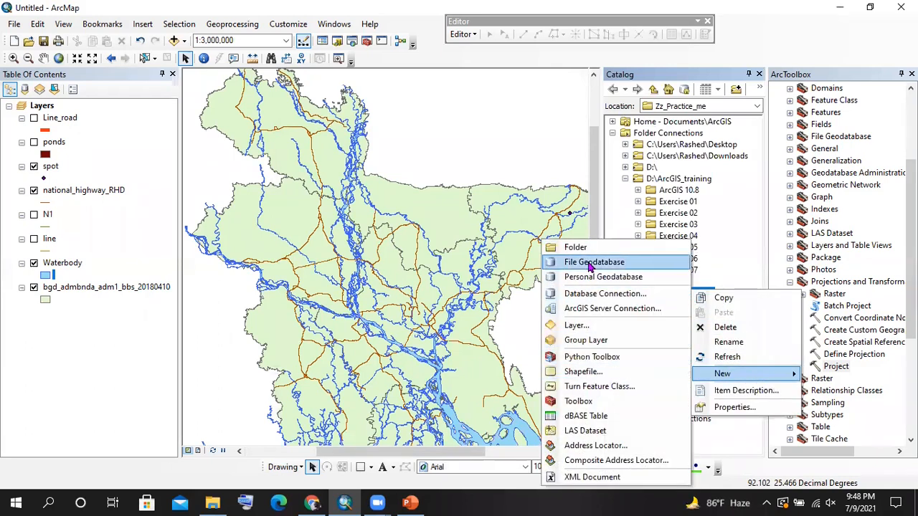
click(584, 373)
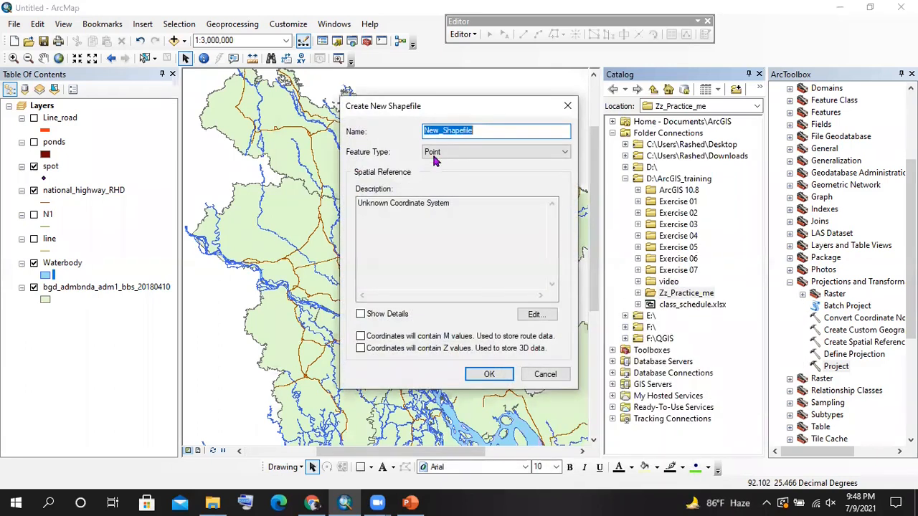
text(pon)
key(BackSpace)
key(BackSpace)
key(BackSpace)
text(sci)
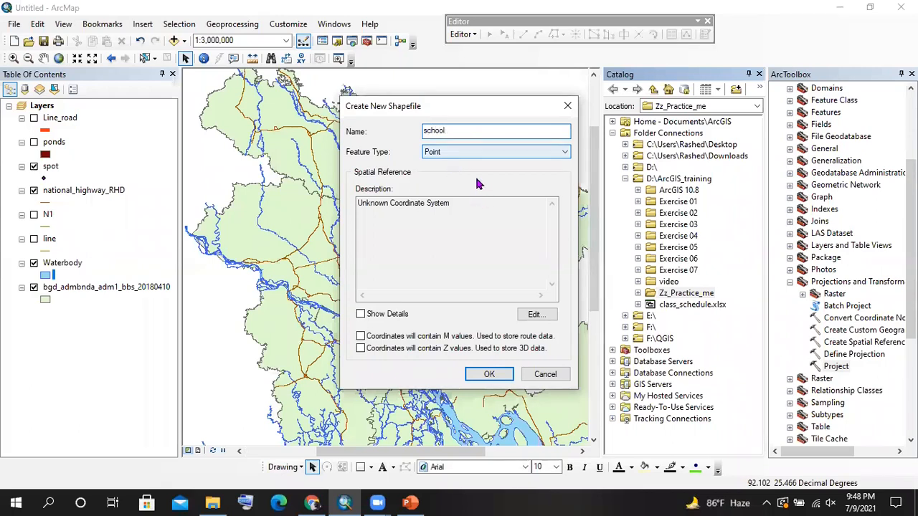
Assign the favorite GCS_WGS_1984 coordinate system to the school shapefile and create it
click(536, 314)
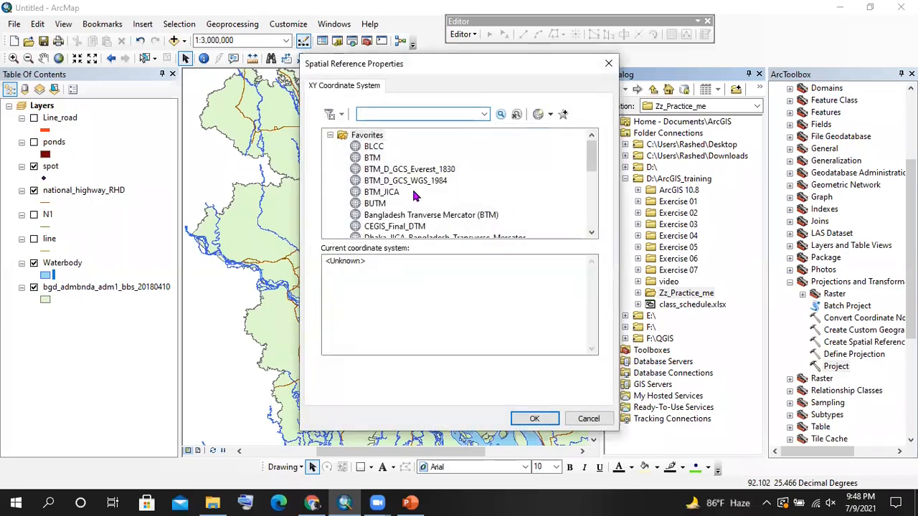
scroll(424, 200, down, 2)
click(421, 206)
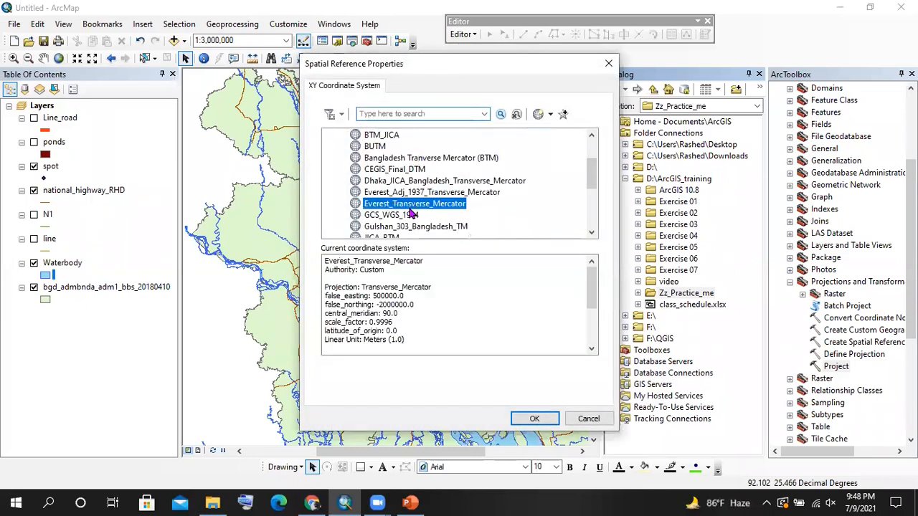
click(415, 216)
click(532, 418)
click(483, 374)
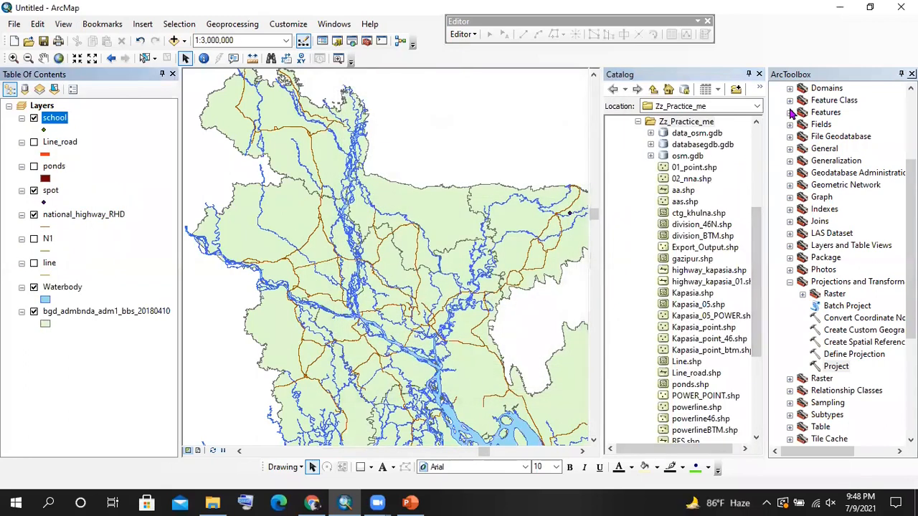
Close ArcToolbox and hide the national_highway_RHD, Waterbody and spot layers on the map
click(911, 74)
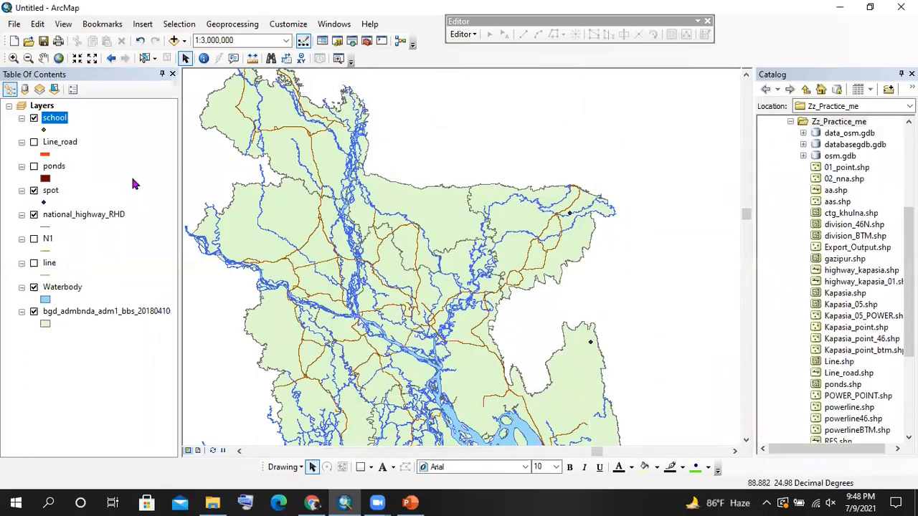
click(34, 214)
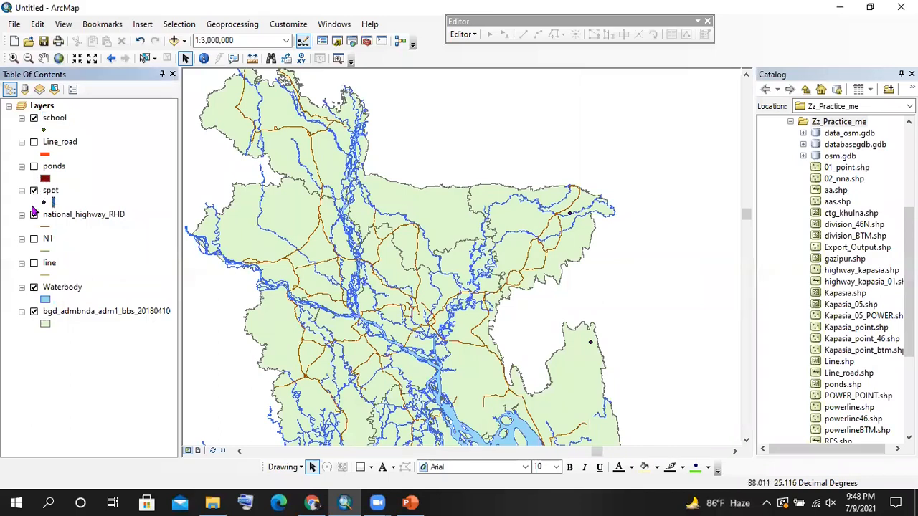
click(33, 287)
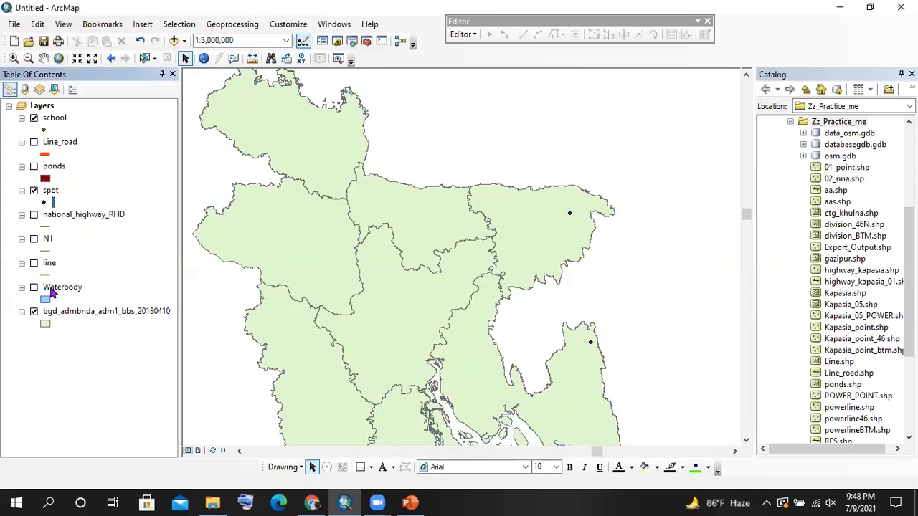
click(33, 192)
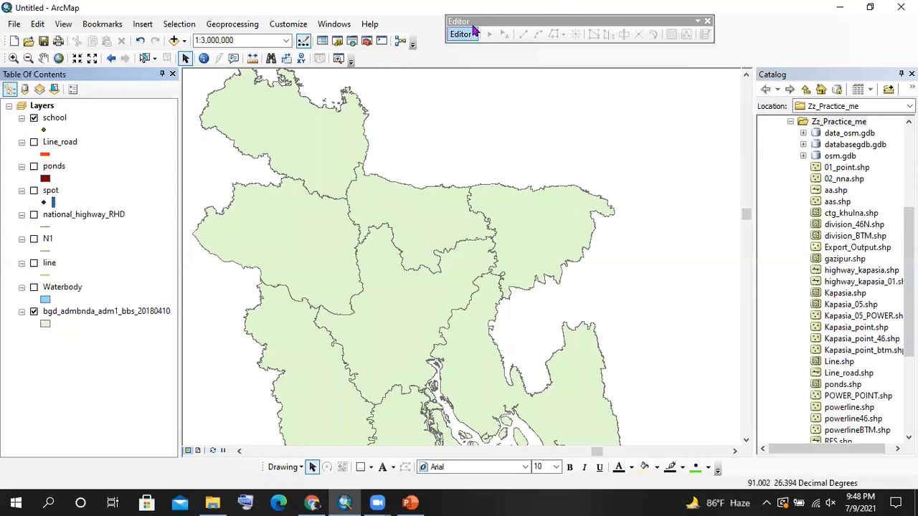
Start an editing session on the school layer
click(463, 33)
click(473, 51)
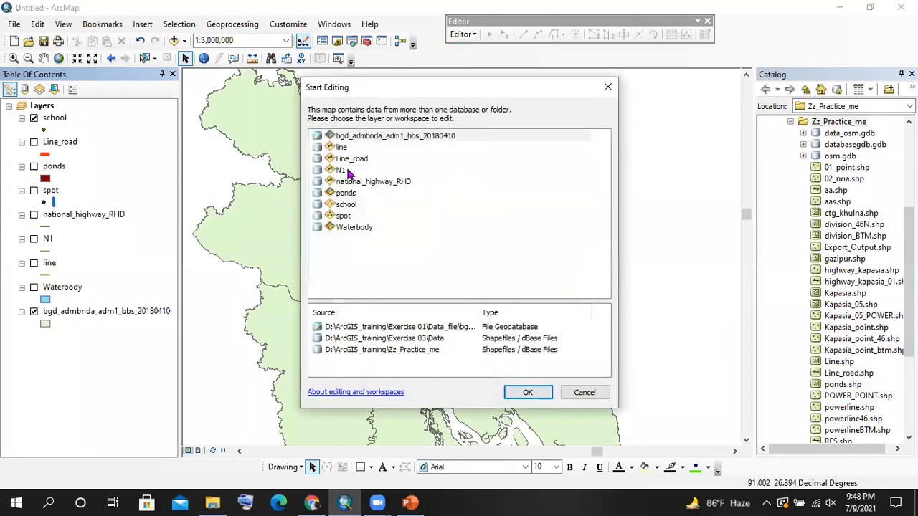
click(344, 152)
click(362, 181)
click(348, 204)
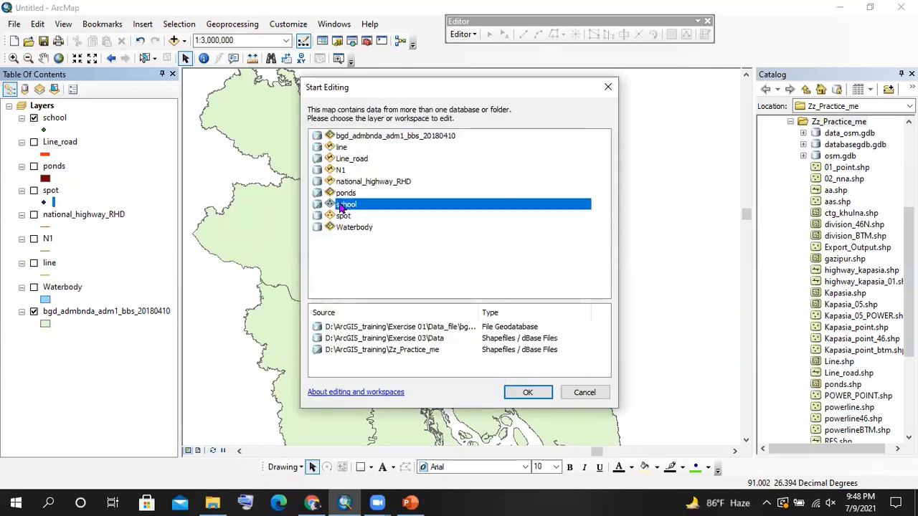
click(527, 392)
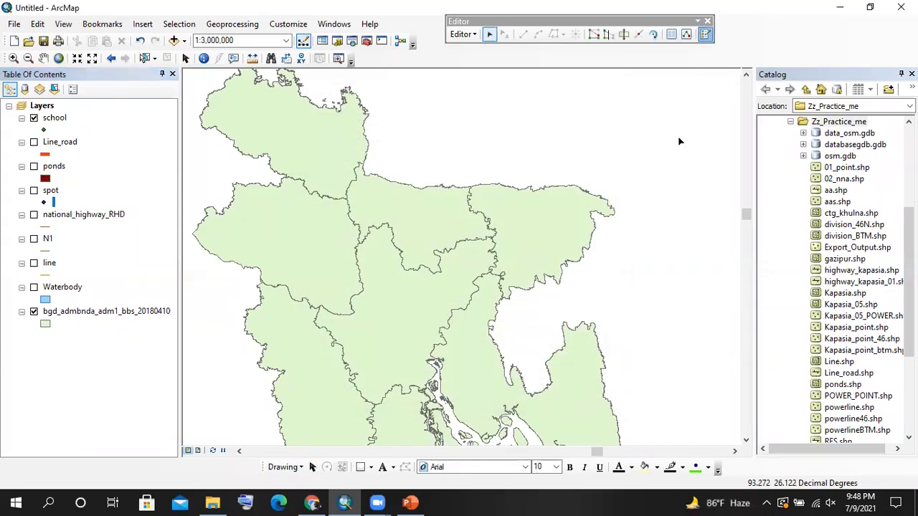
Digitize five school points spread over the northwestern, north-central and central divisions of the Bangladesh map
click(761, 132)
click(443, 217)
click(400, 288)
click(393, 213)
click(307, 263)
click(324, 213)
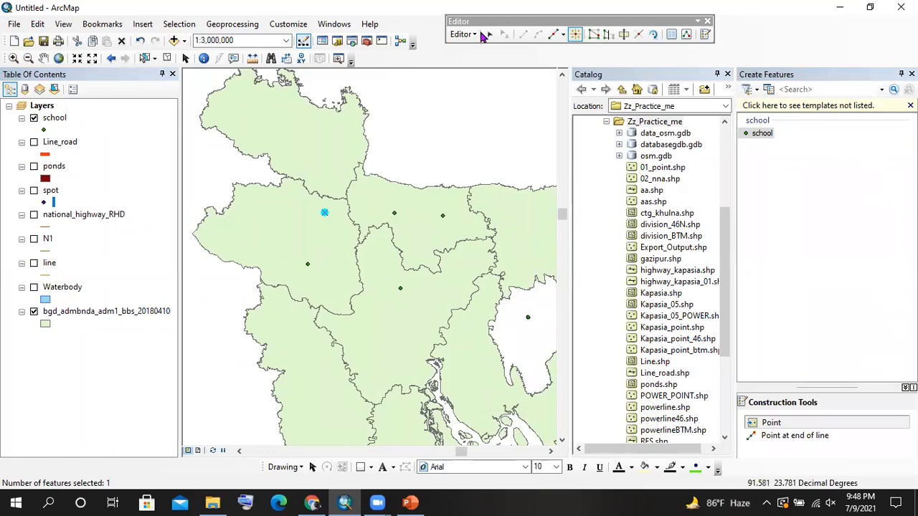
Save the school point edits and stop the editing session
click(465, 34)
click(479, 77)
click(462, 34)
click(478, 63)
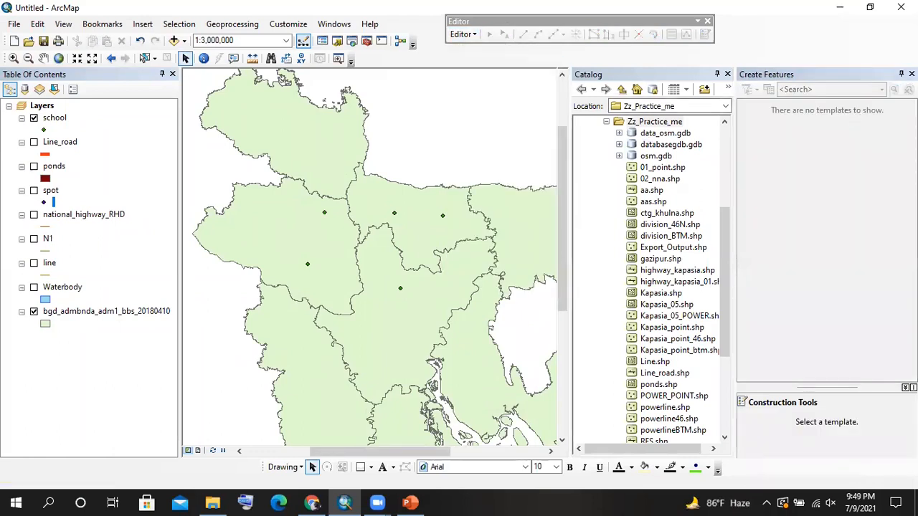
Close Create Features, collapse the Catalog's folder connections and close the Catalog
click(911, 75)
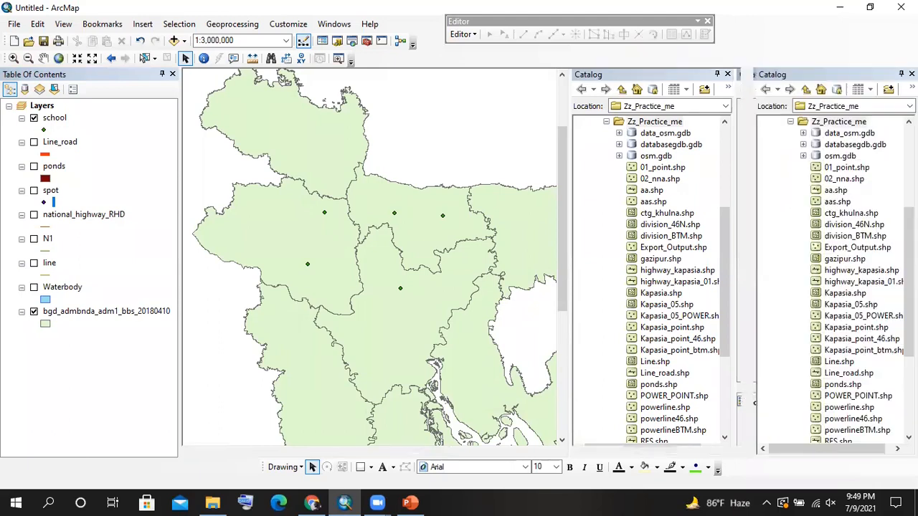
click(789, 123)
click(789, 123)
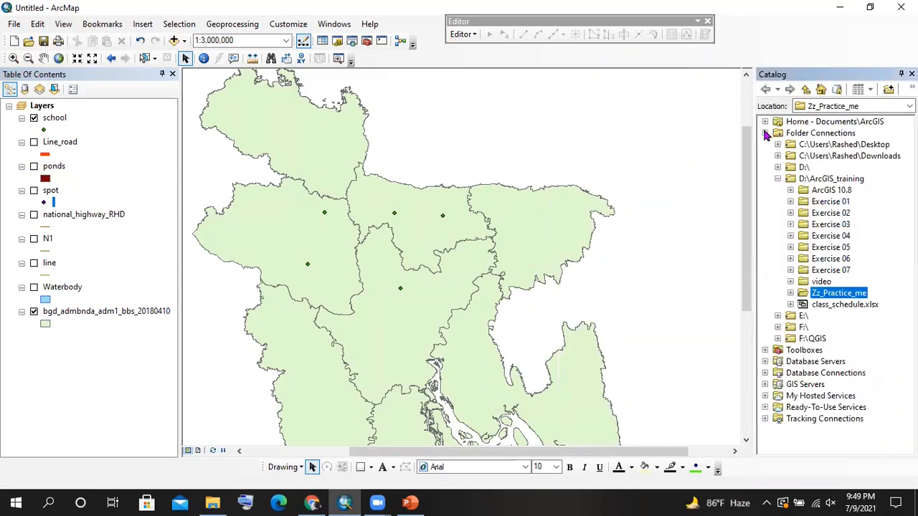
click(765, 133)
click(911, 75)
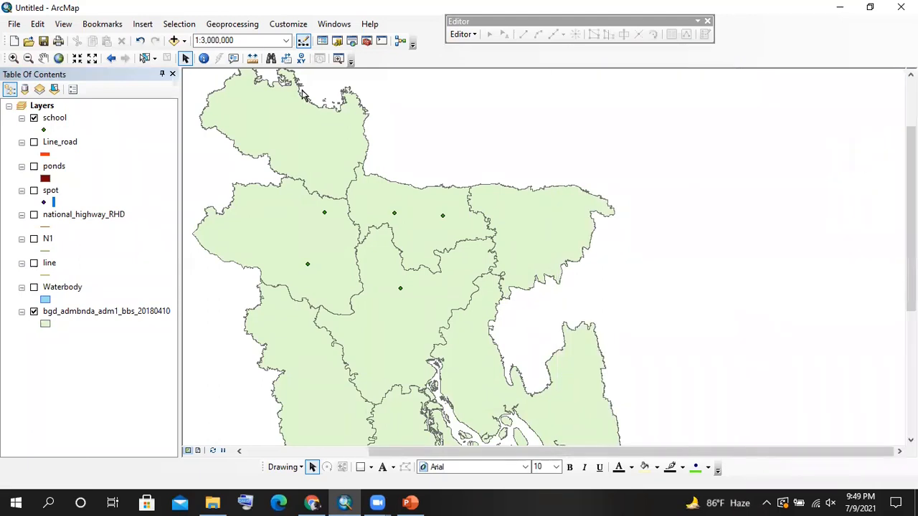
Open the Buffer geoprocessing tool and change the school layer's point symbol to Square 1
click(246, 25)
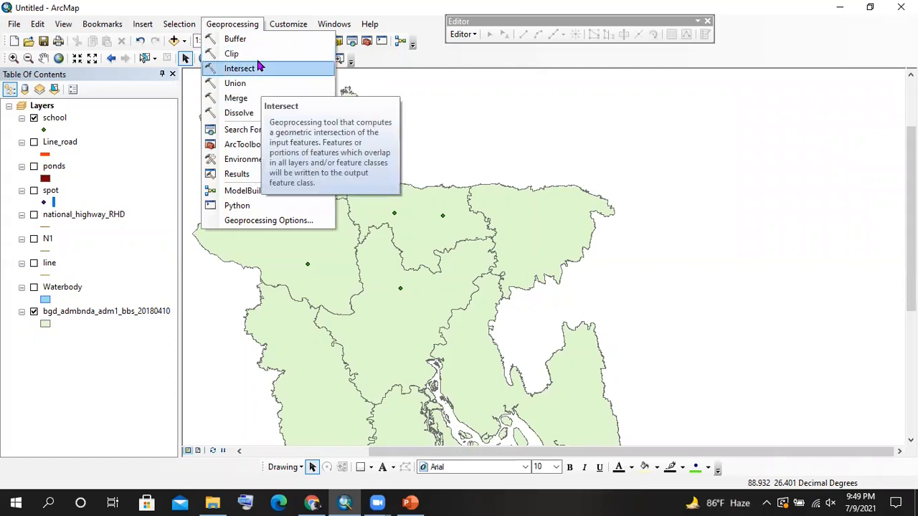
click(253, 47)
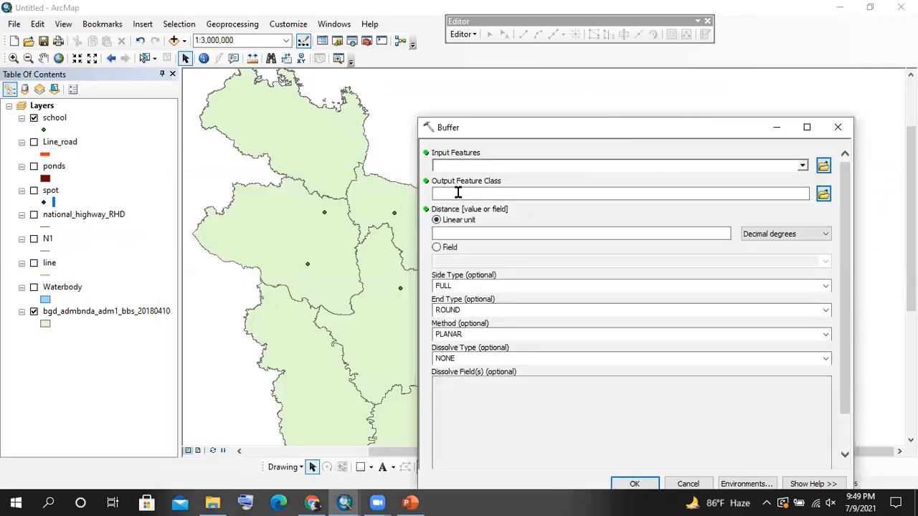
click(44, 130)
click(319, 173)
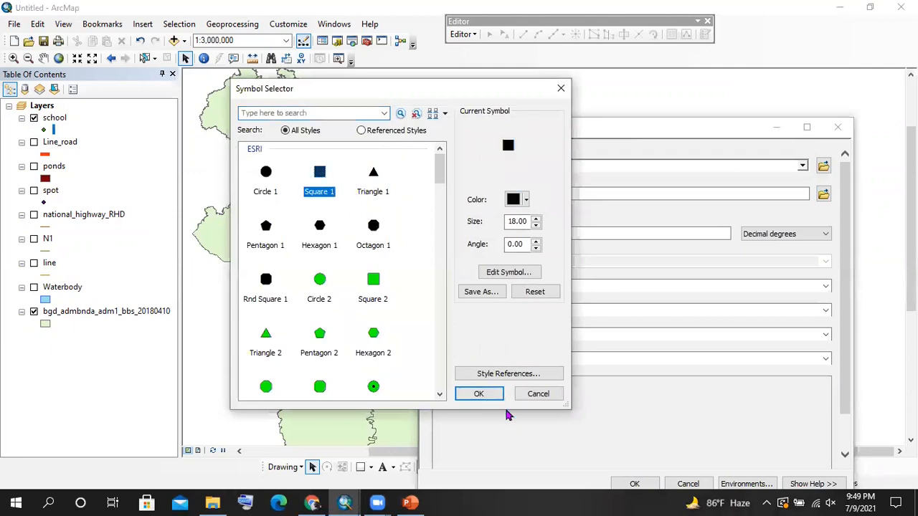
click(479, 393)
scroll(295, 246, up, 3)
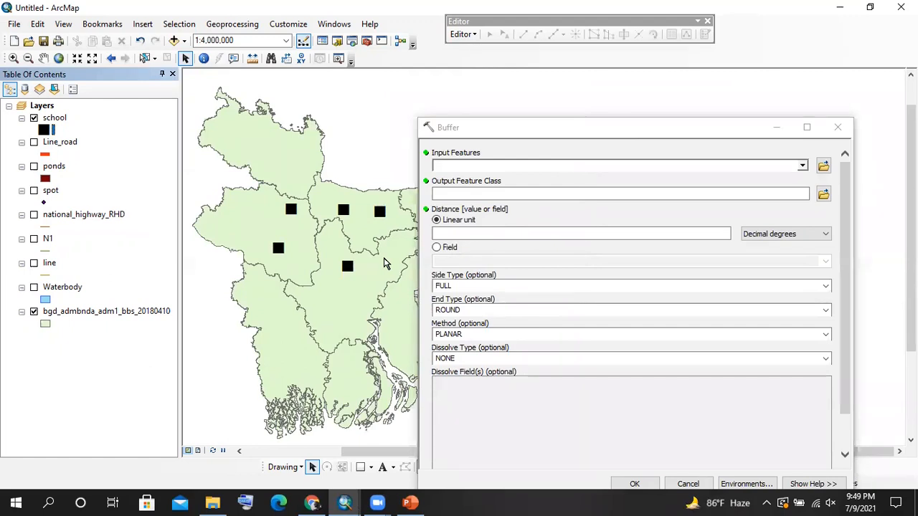
Set the school layer as the Buffer tool's input features, keeping decimal degrees as the distance unit
click(499, 166)
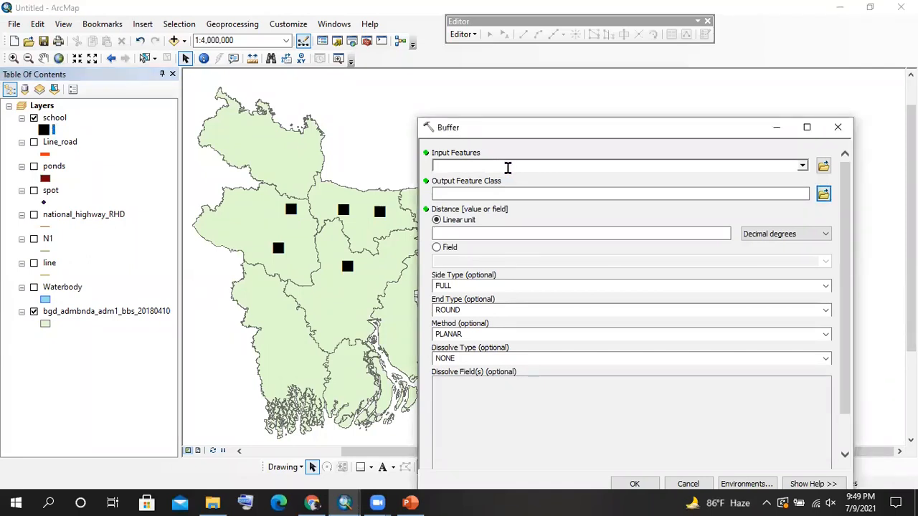
drag(55, 122, 475, 164)
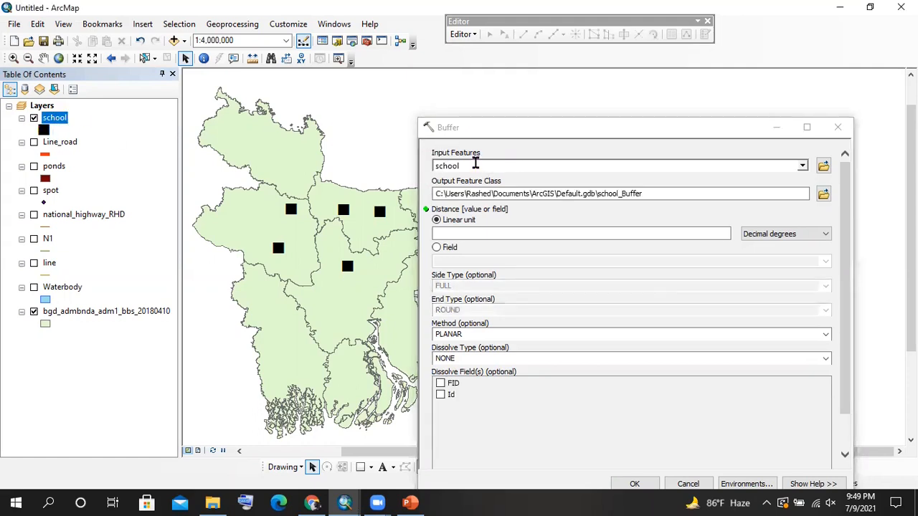
click(761, 233)
click(763, 242)
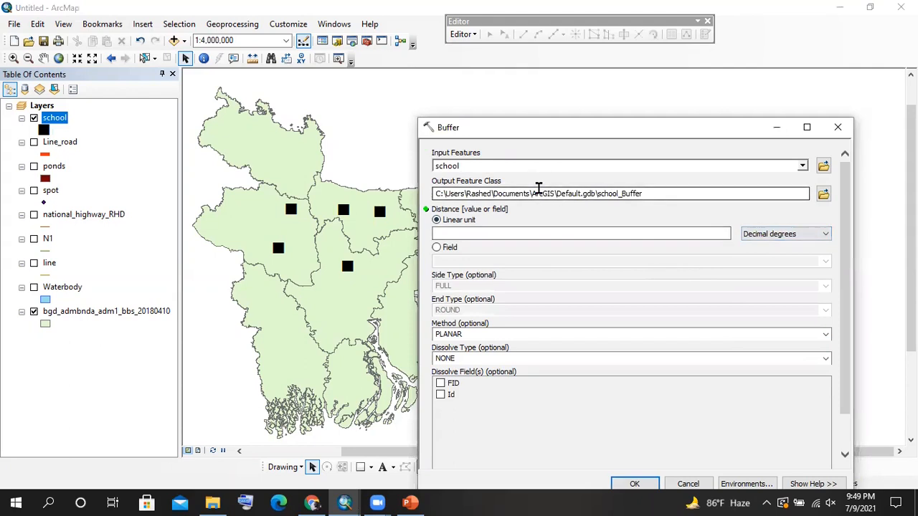
Set the buffer output to a feature class named buffer_school in the Zz_Practice_me folder
drag(693, 191, 410, 195)
click(510, 206)
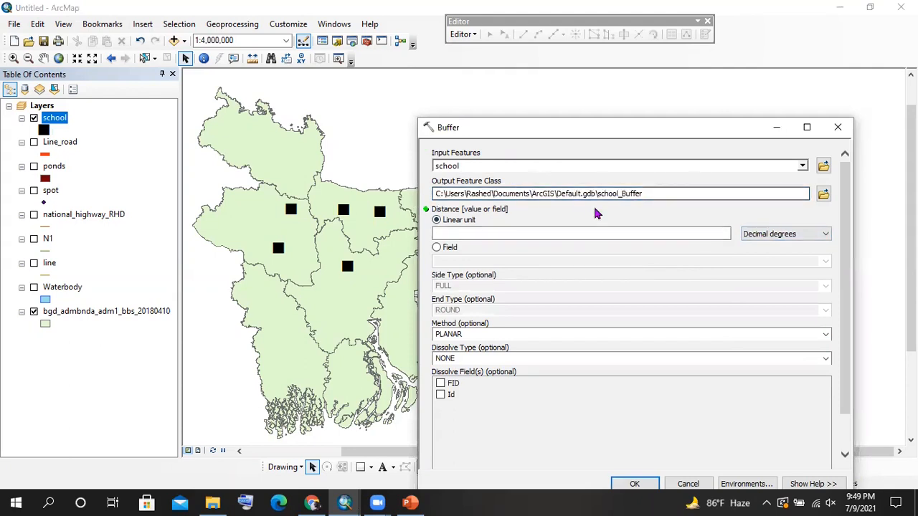
click(823, 195)
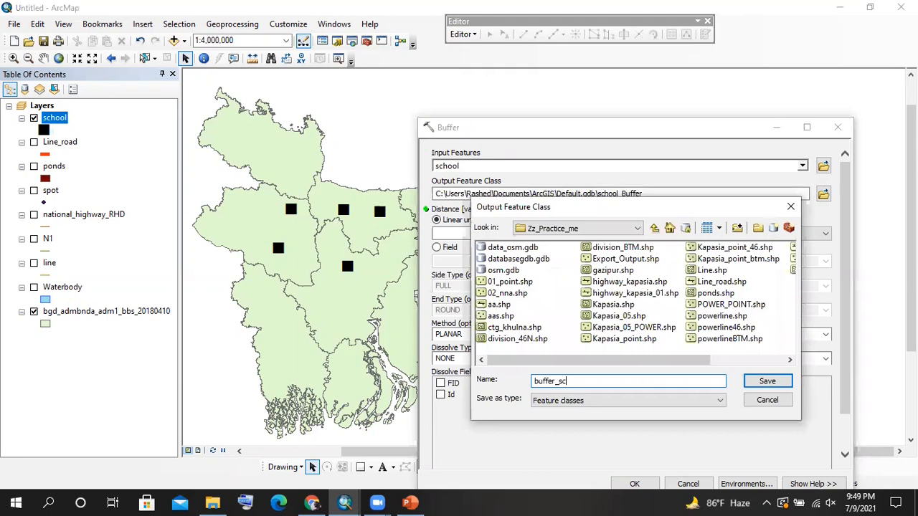
key(Return)
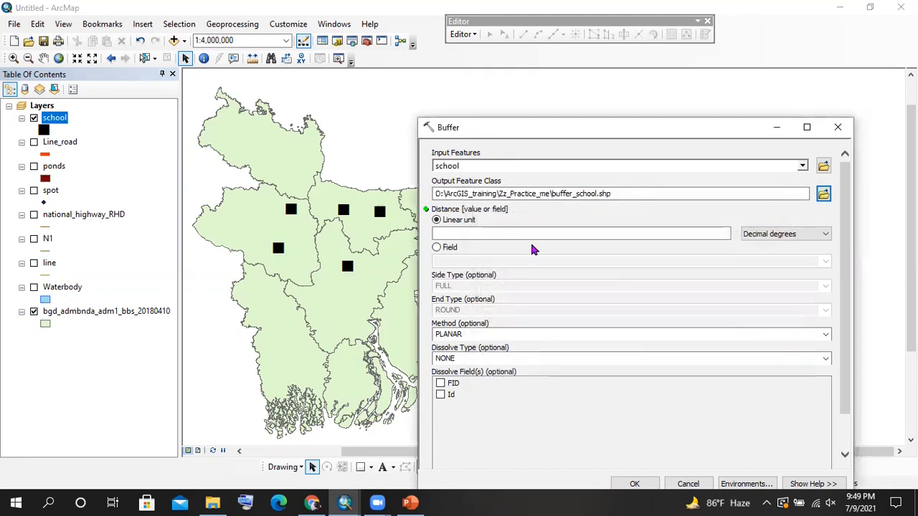
Set the buffer distance to a linear unit of 5 kilometers and run the Buffer tool on the school layer
click(495, 235)
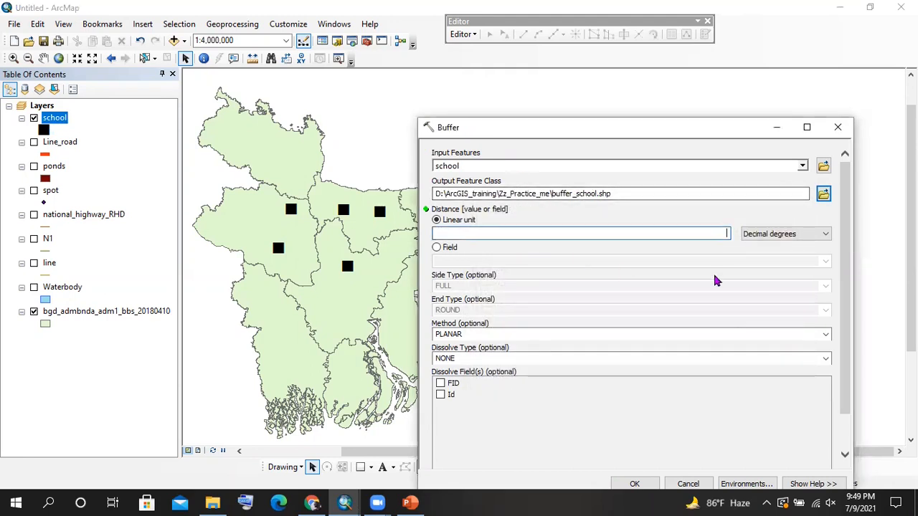
click(780, 234)
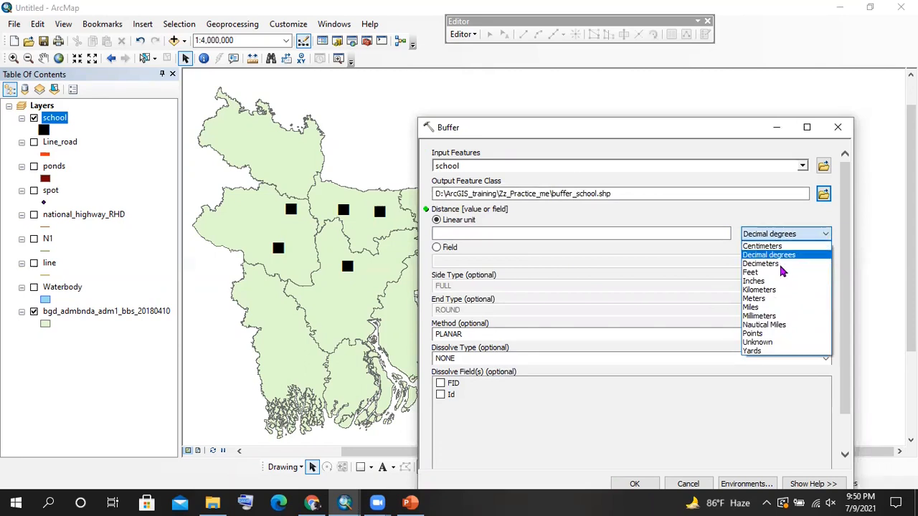
click(778, 289)
click(643, 233)
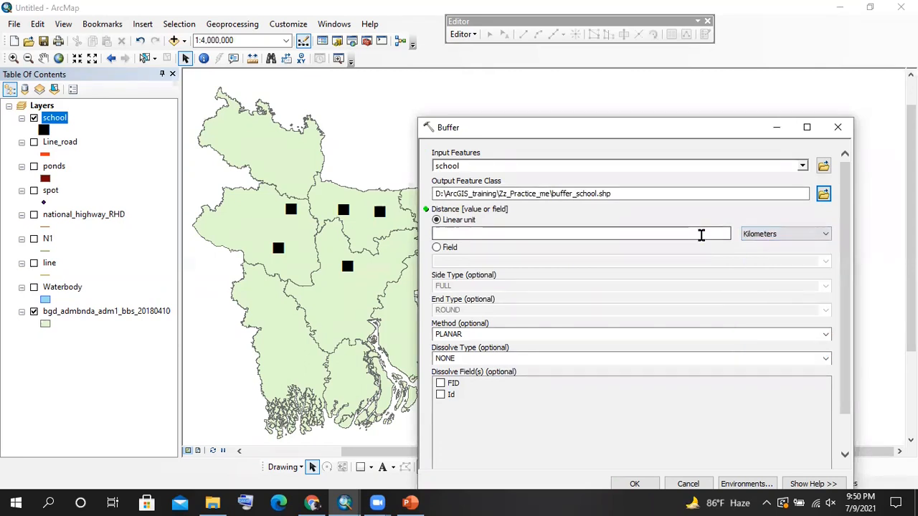
text(5)
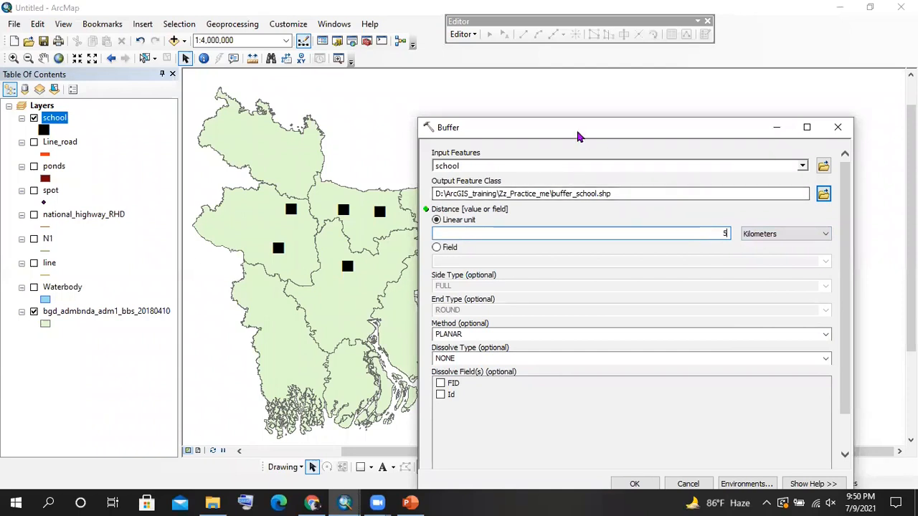
drag(531, 127, 401, 64)
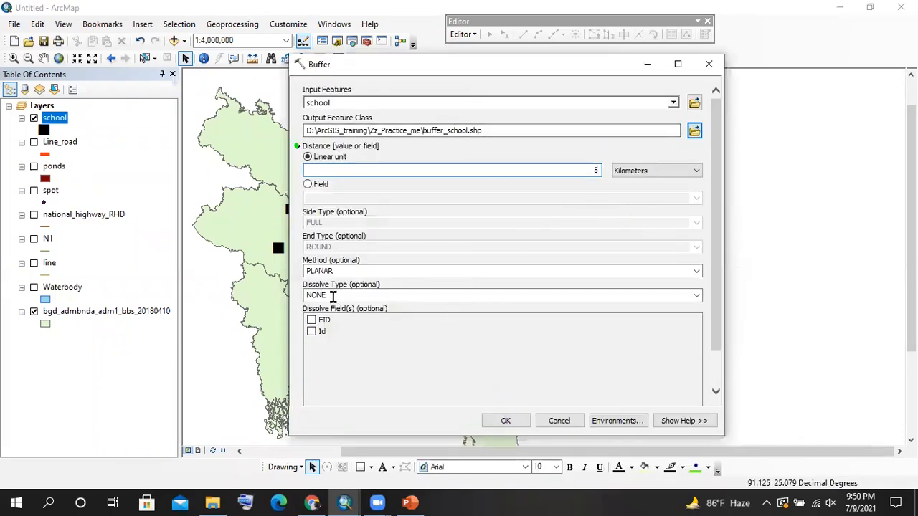
click(505, 423)
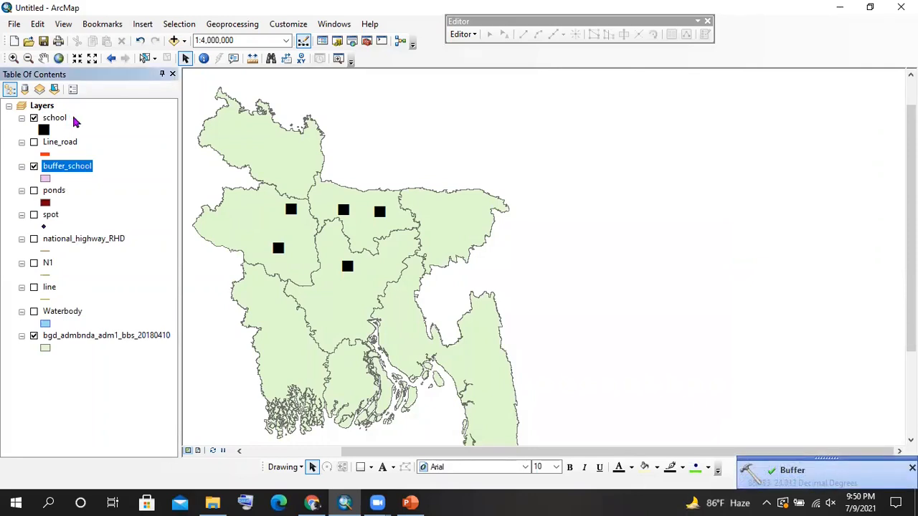
Set the school layer's point symbol size to 2
click(43, 130)
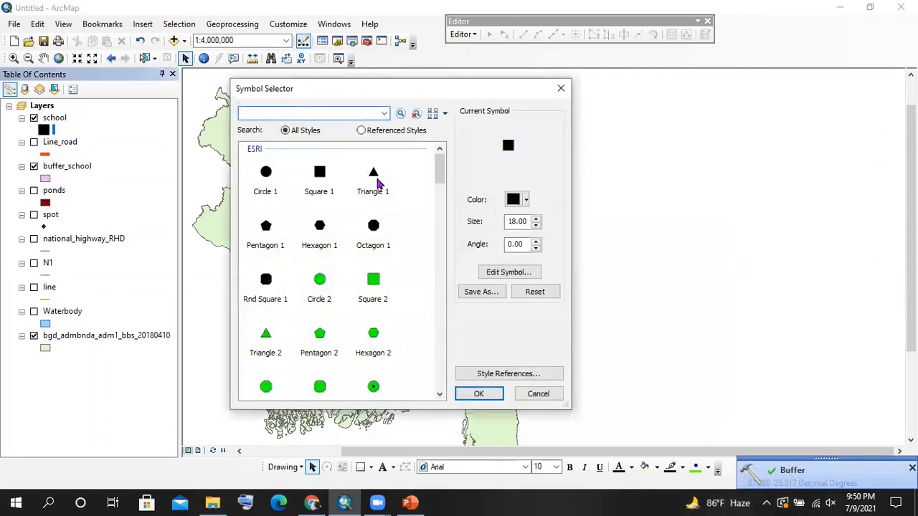
click(513, 201)
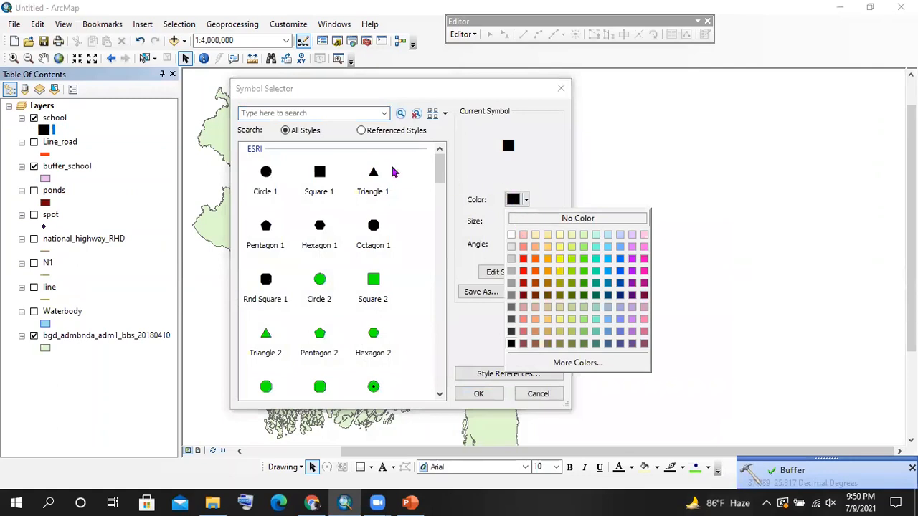
click(327, 122)
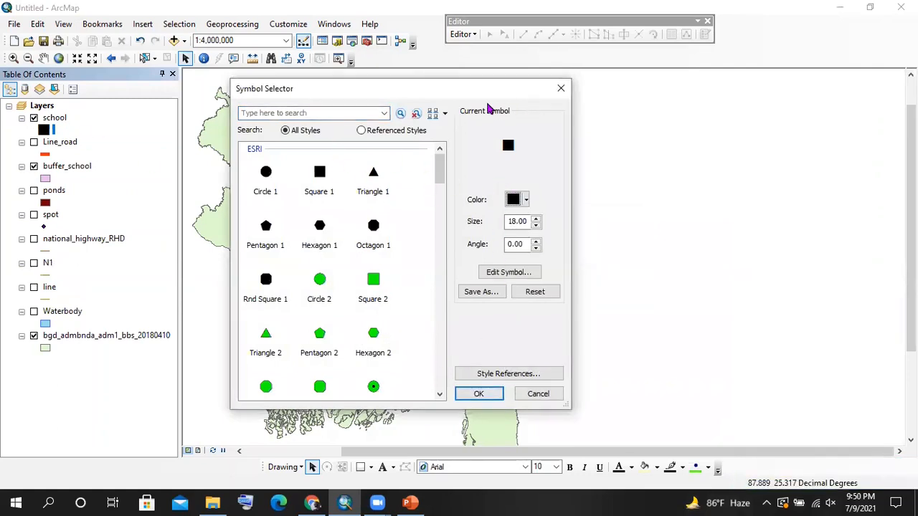
drag(347, 99, 309, 138)
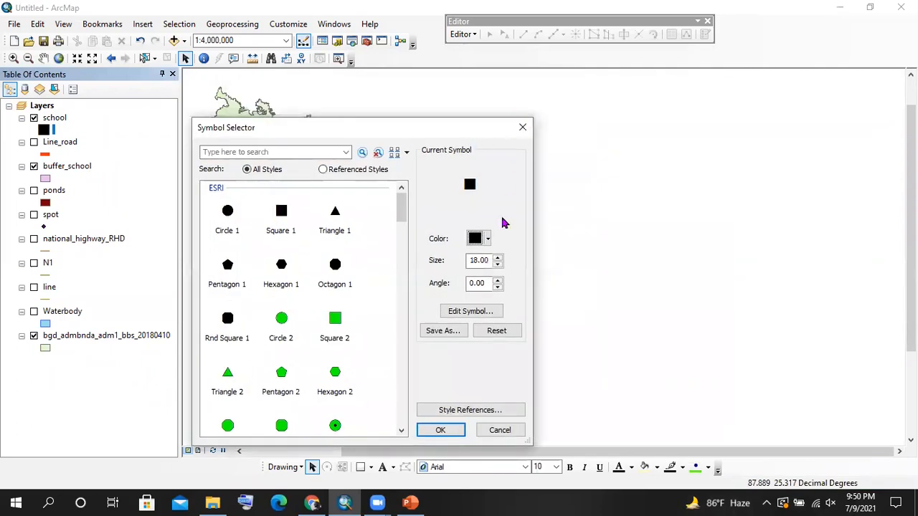
double_click(479, 261)
text(2)
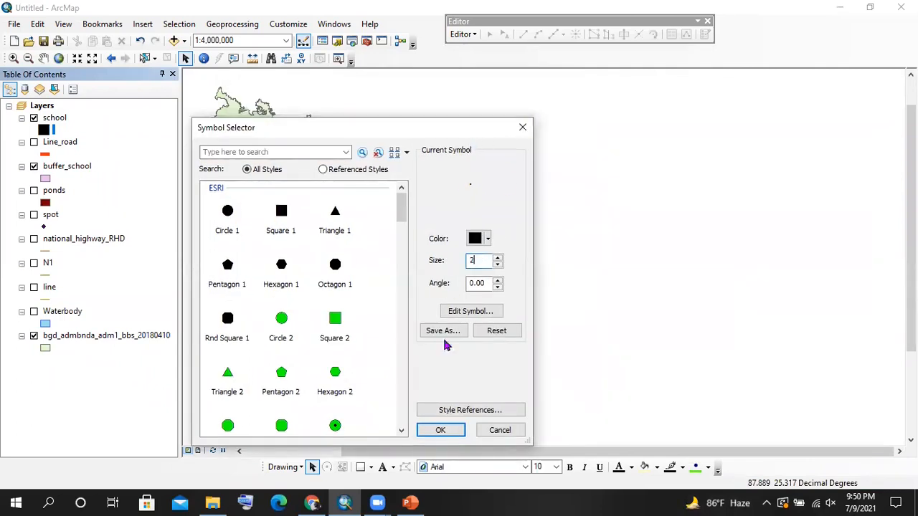
click(441, 431)
Change the school layer's point symbol to Triangle 1 and check the points against their buffer circles
scroll(280, 211, down, 4)
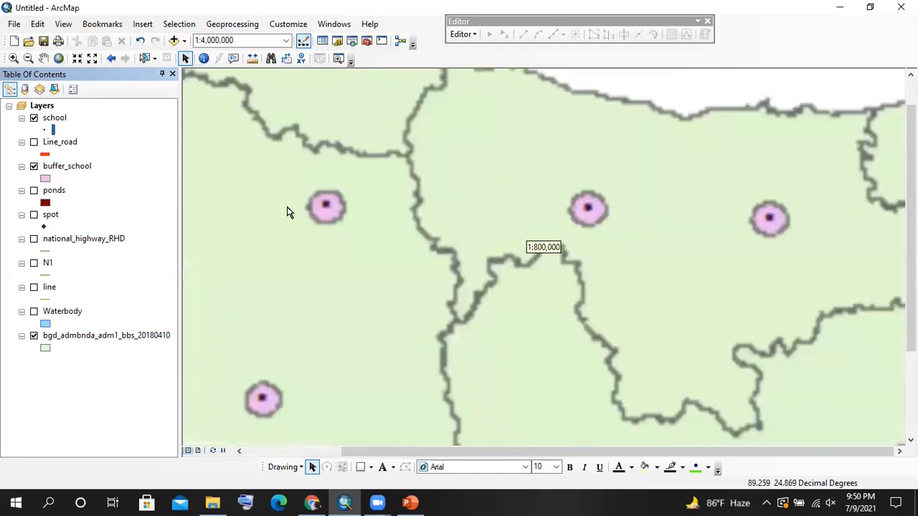
scroll(335, 219, down, 1)
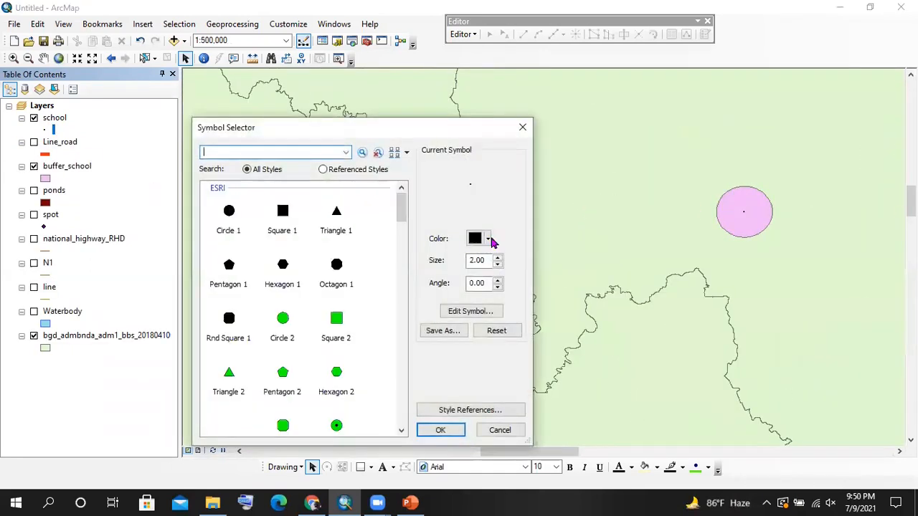
click(336, 212)
click(440, 430)
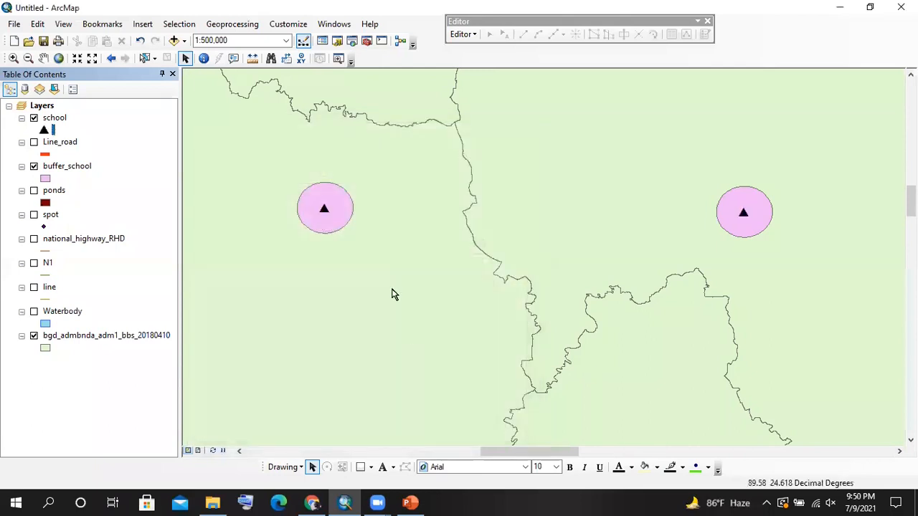
scroll(310, 208, down, 1)
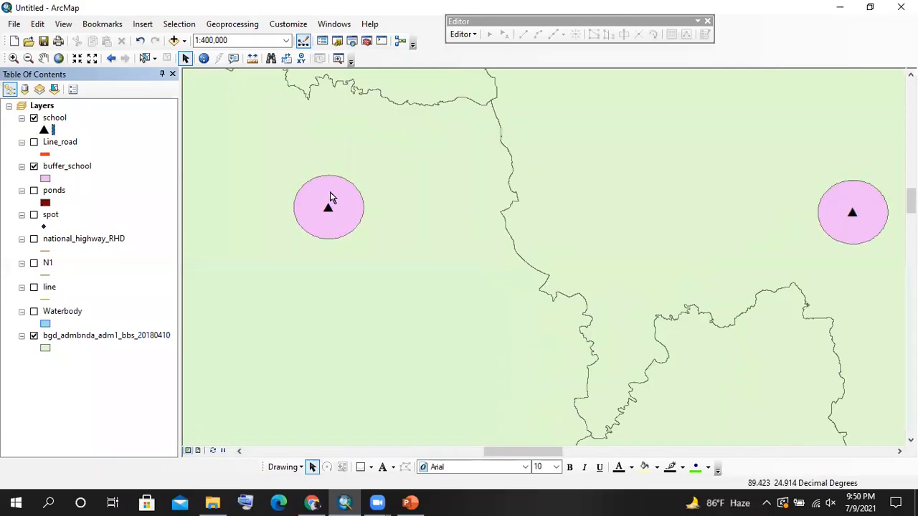
scroll(367, 169, up, 5)
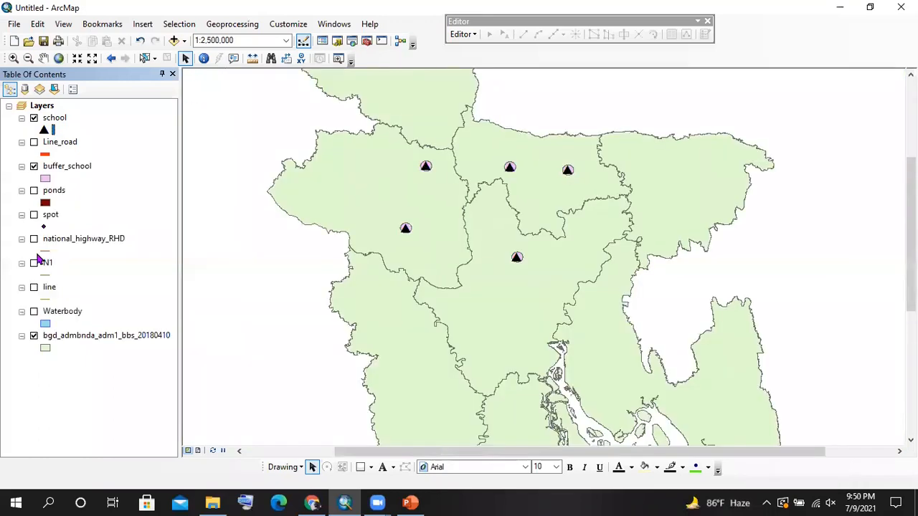
Display the N1 road layer and zoom the map to its extent
click(34, 263)
right_click(44, 263)
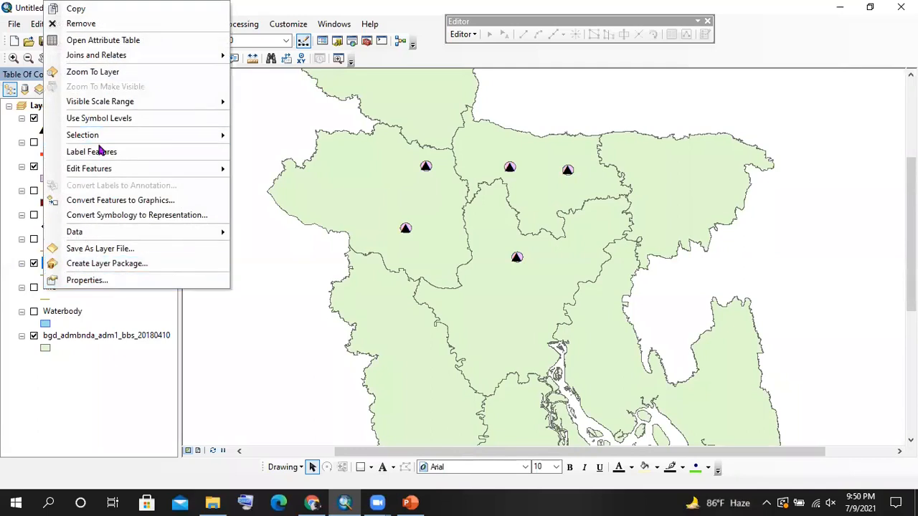
click(103, 306)
scroll(357, 198, down, 1)
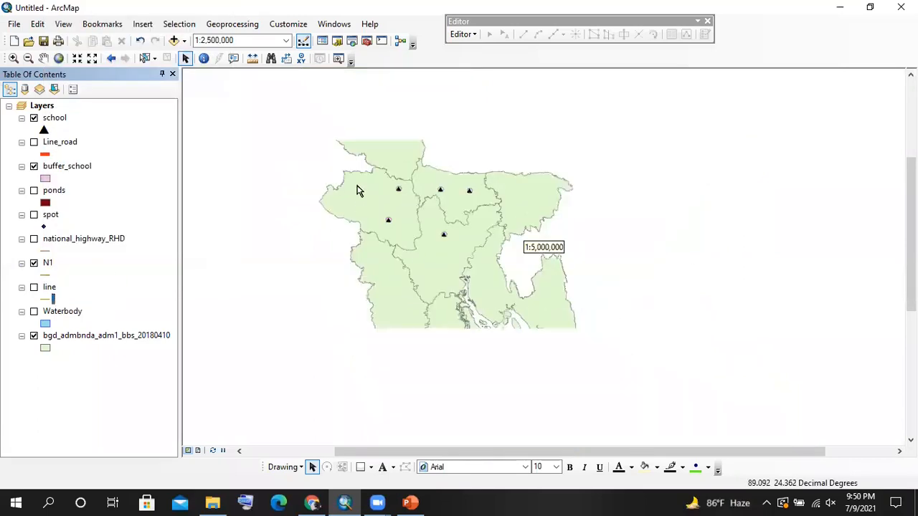
click(34, 263)
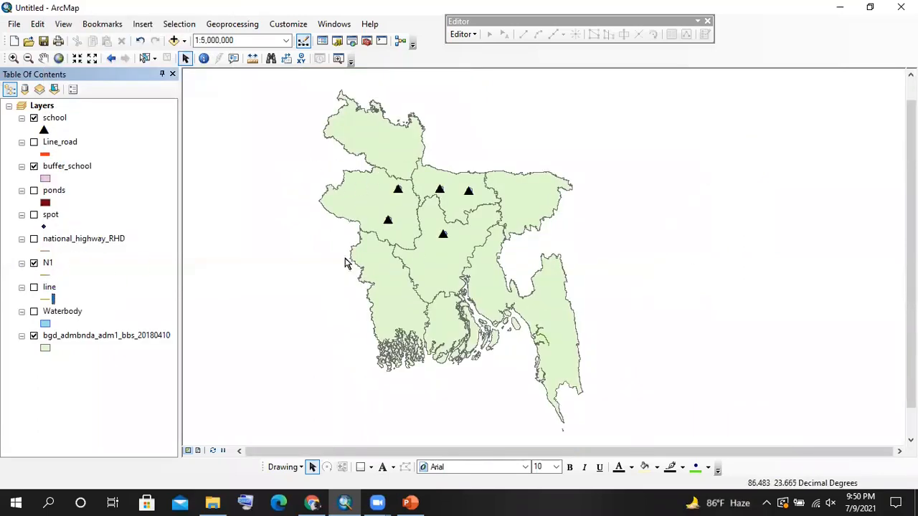
right_click(48, 265)
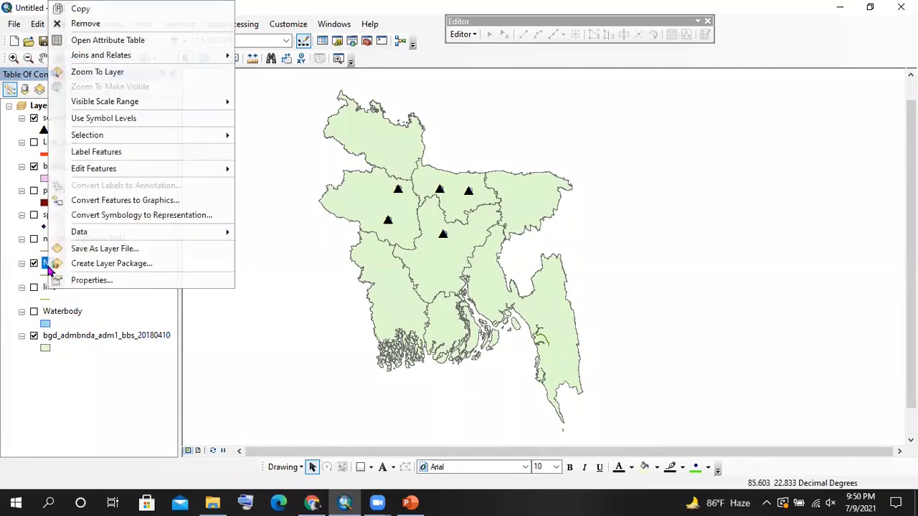
click(100, 73)
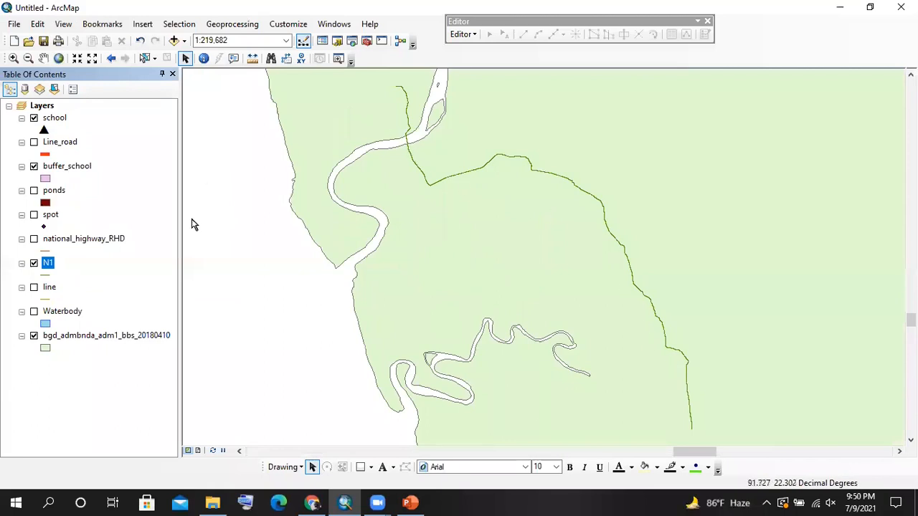
Restyle the N1 layer with the thick orange-red line symbol
click(47, 275)
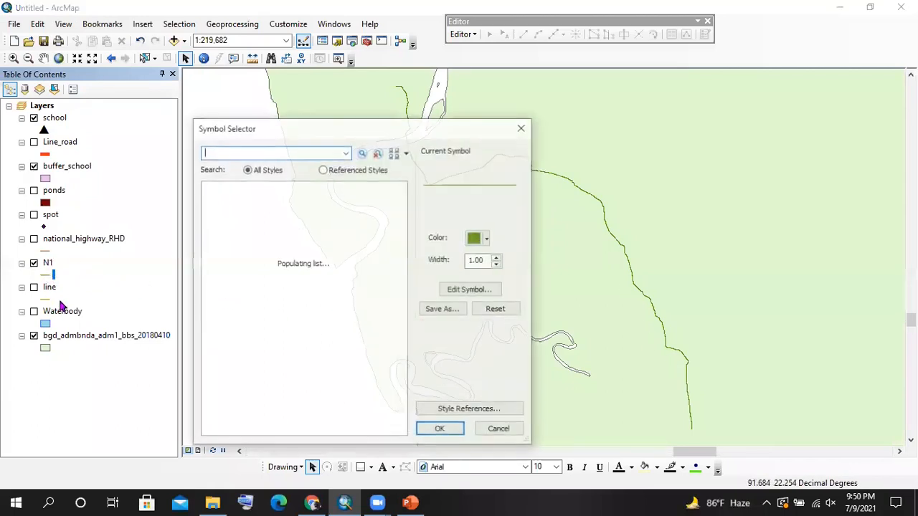
click(226, 213)
click(440, 430)
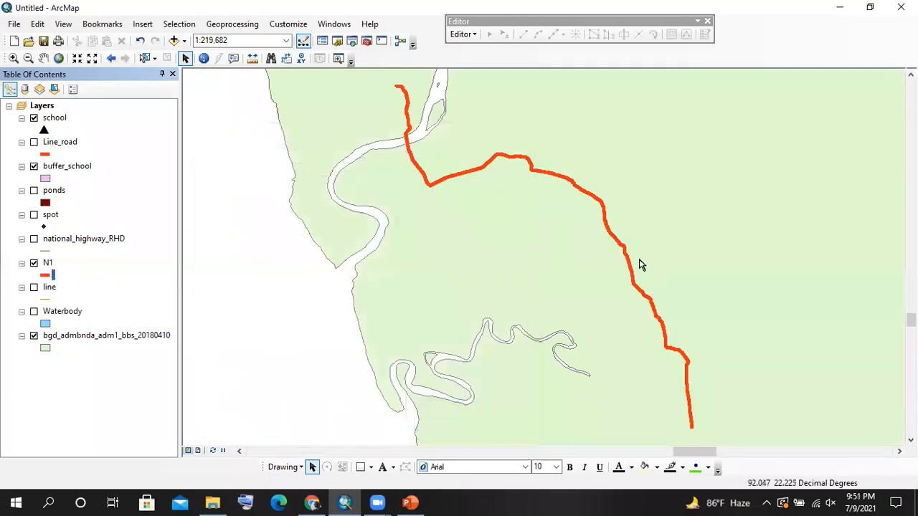
Open the Buffer geoprocessing tool and set the N1 layer as its input features
click(251, 25)
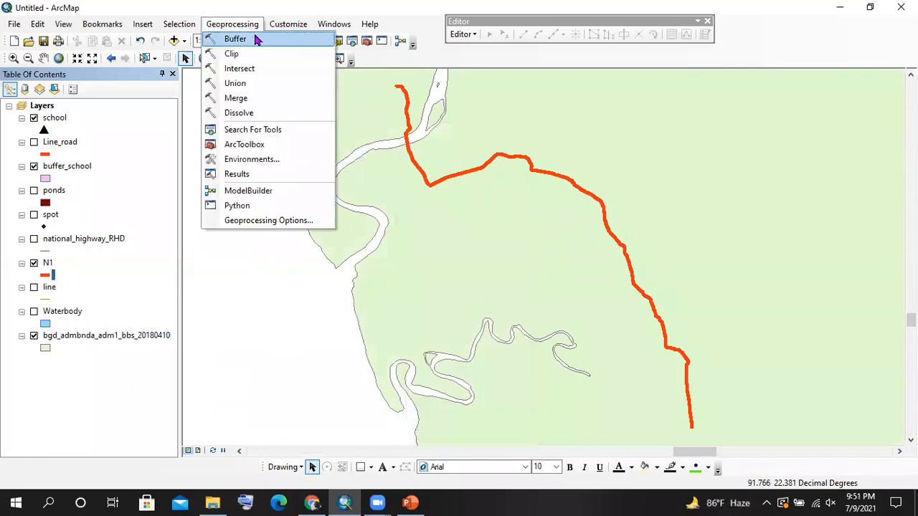
click(251, 38)
drag(355, 66, 269, 87)
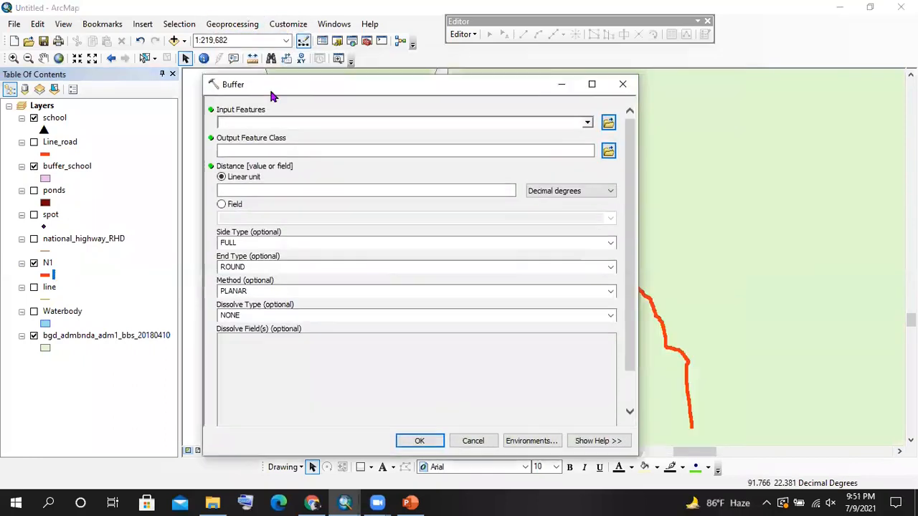
drag(47, 264, 276, 124)
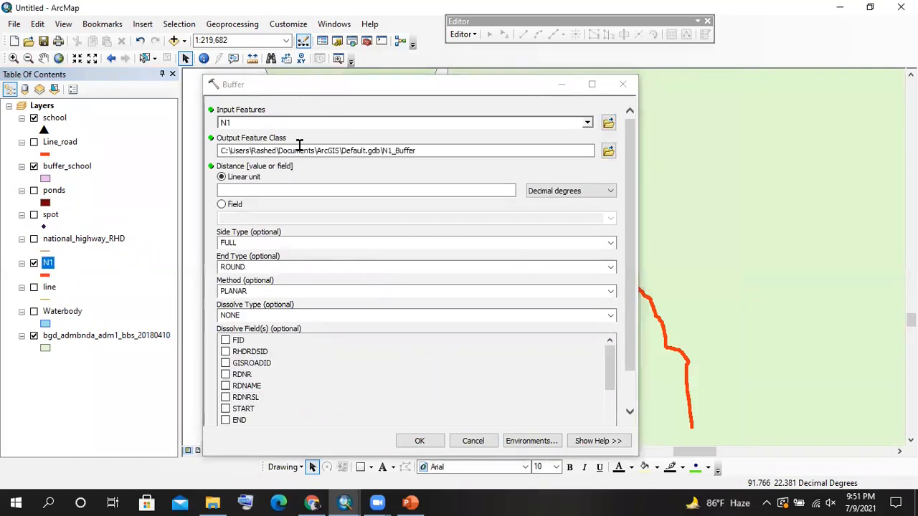
Set the N1 buffer distance to 500 meters and run the tool with the default N1_Buffer output
click(287, 190)
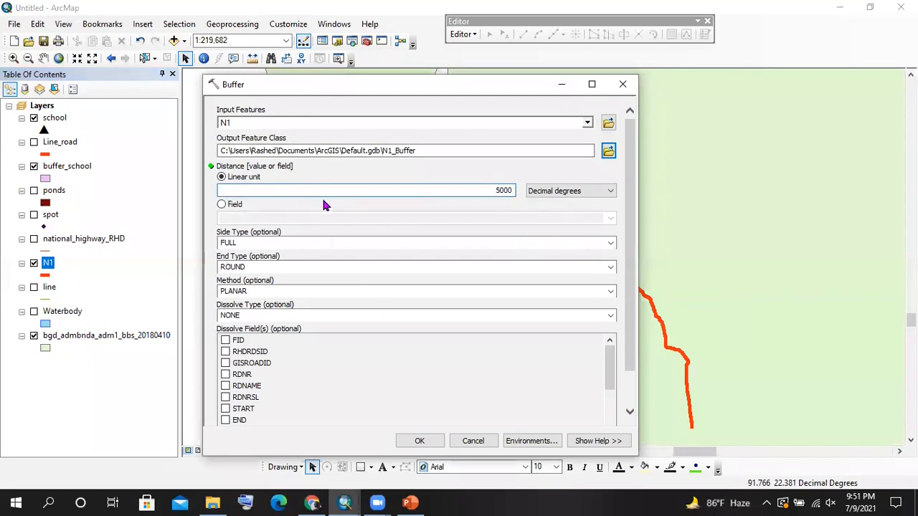
click(541, 198)
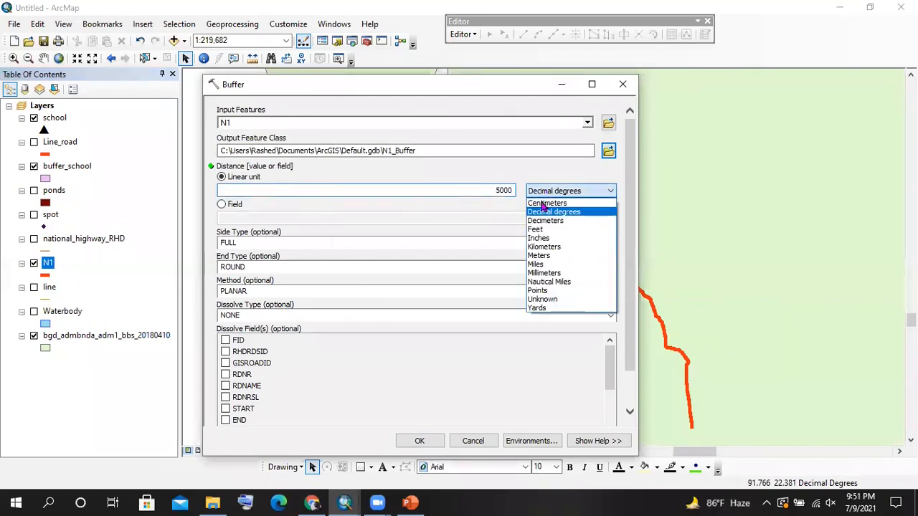
click(539, 256)
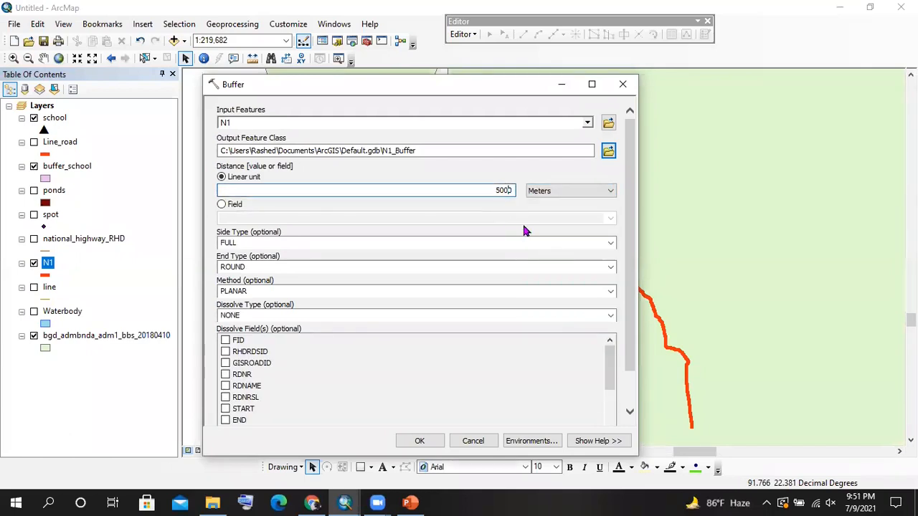
key(BackSpace)
click(420, 440)
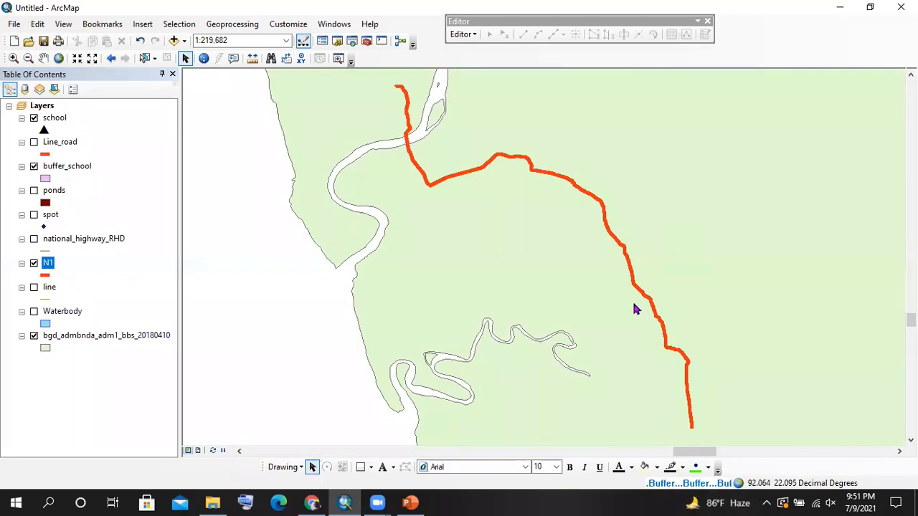
Place the N1 layer above N1_Buffer in the layer order and inspect the road line within its buffer
scroll(567, 206, up, 1)
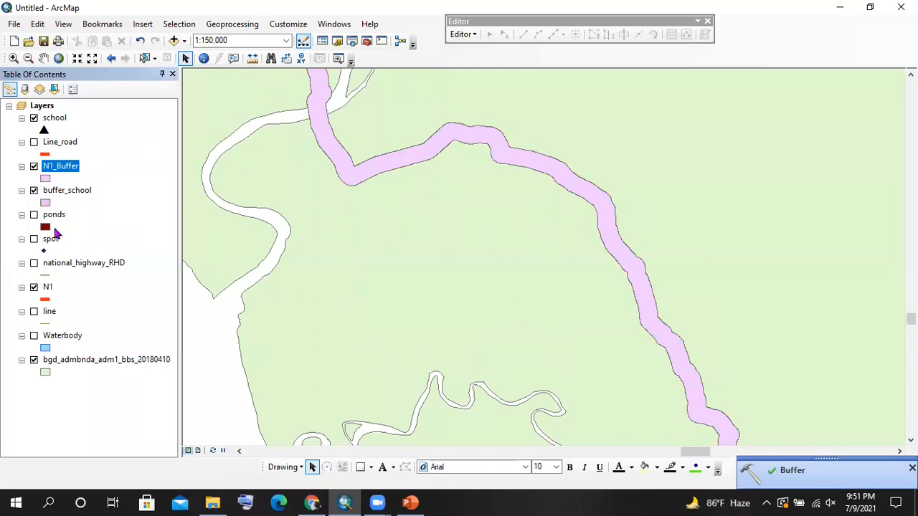
drag(48, 292, 64, 153)
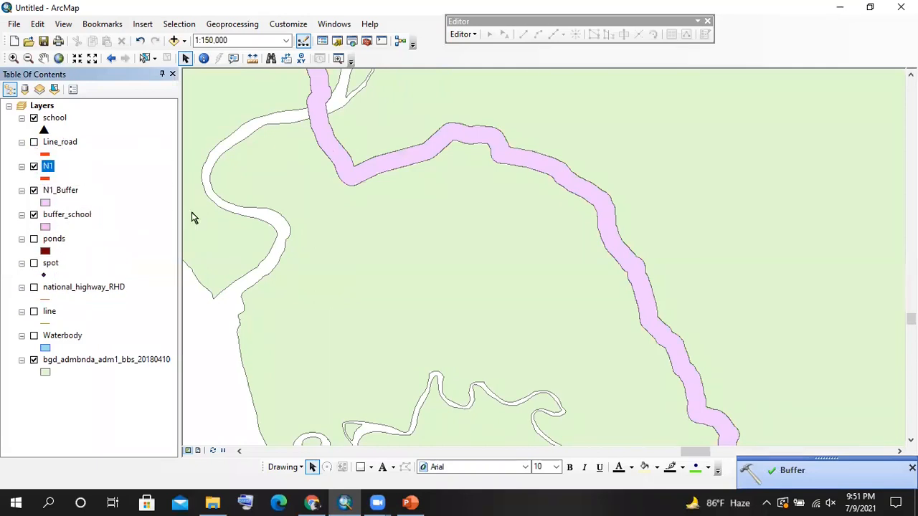
scroll(362, 143, up, 2)
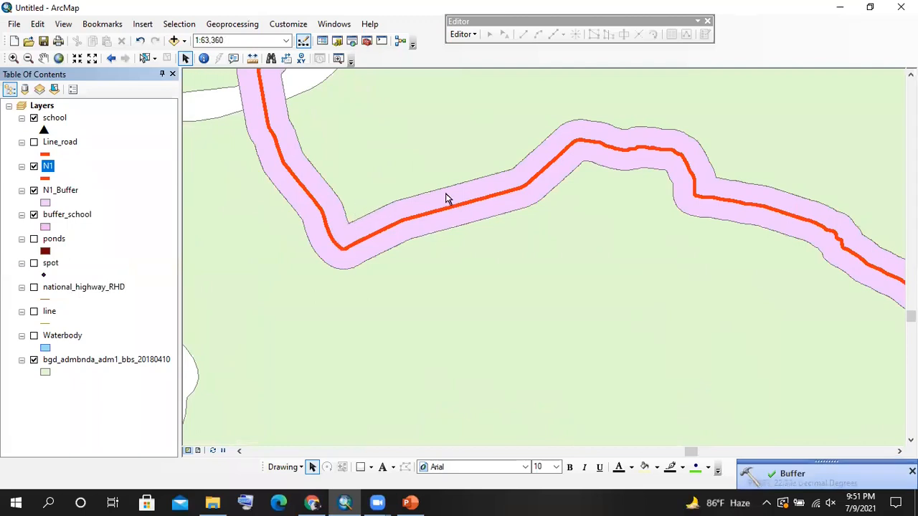
scroll(444, 203, down, 2)
scroll(501, 180, up, 2)
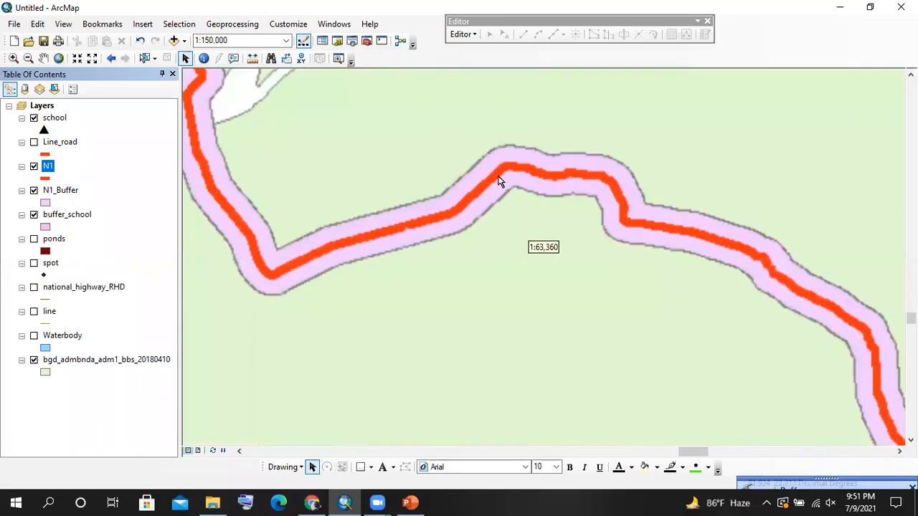
scroll(493, 175, down, 2)
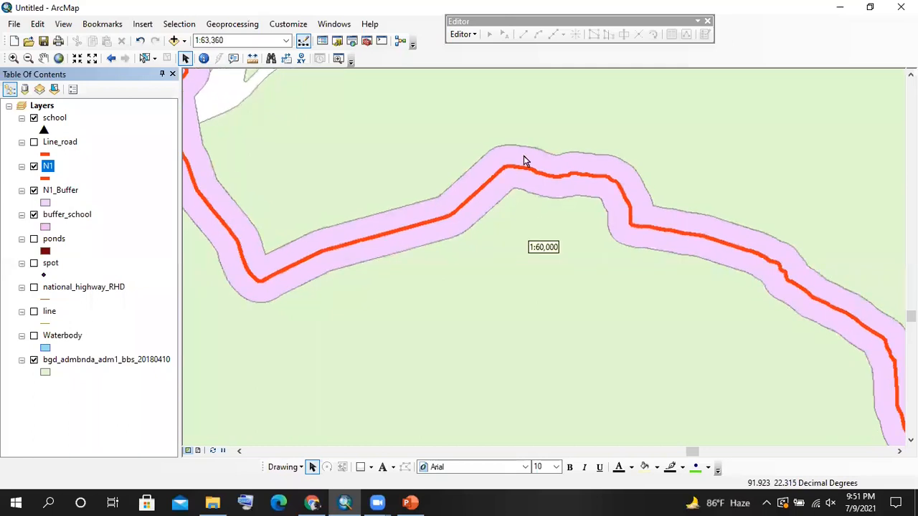
Hide the N1_Buffer and buffer_school layers, leaving the school points displayed on the division map
scroll(618, 179, down, 4)
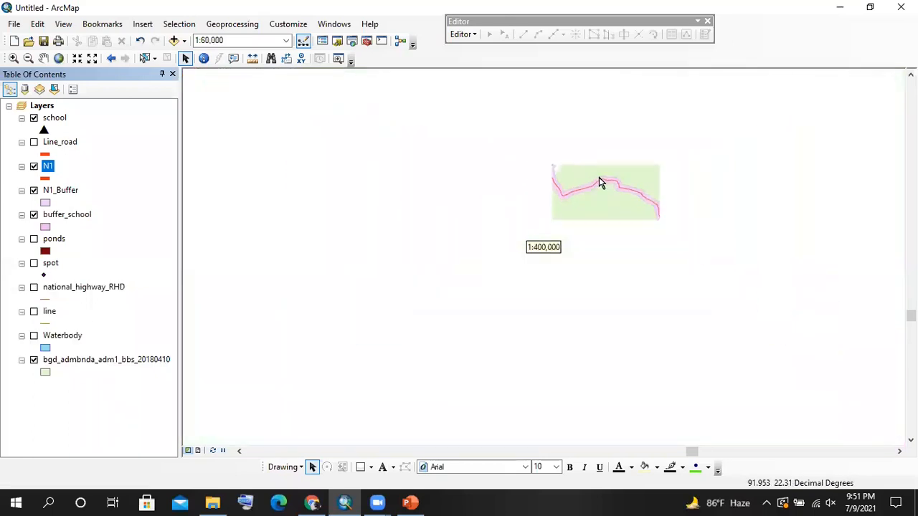
click(43, 58)
drag(624, 133, 468, 320)
scroll(468, 320, down, 3)
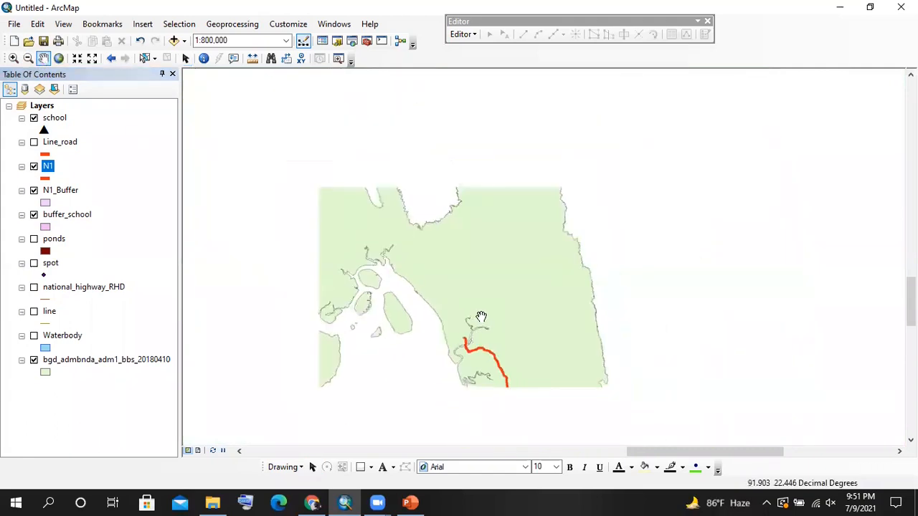
drag(495, 289, 528, 228)
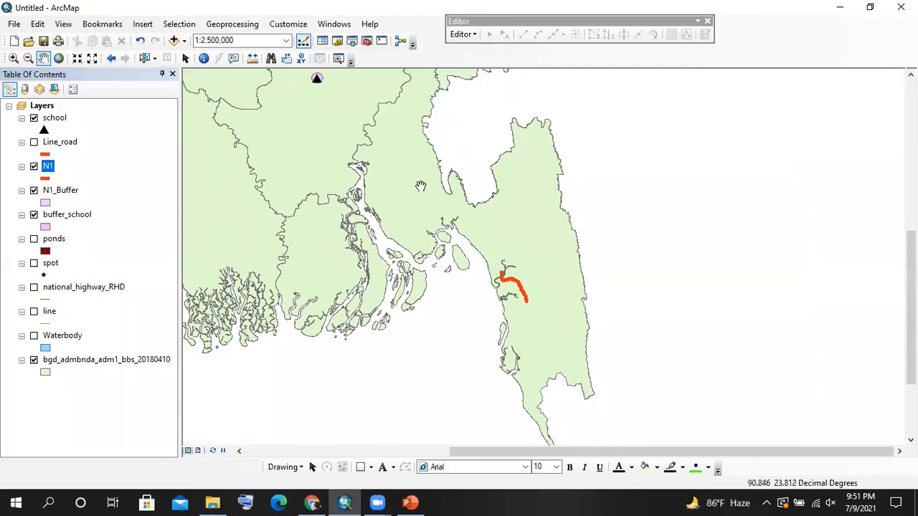
drag(420, 186, 563, 319)
drag(419, 149, 438, 204)
scroll(389, 179, up, 5)
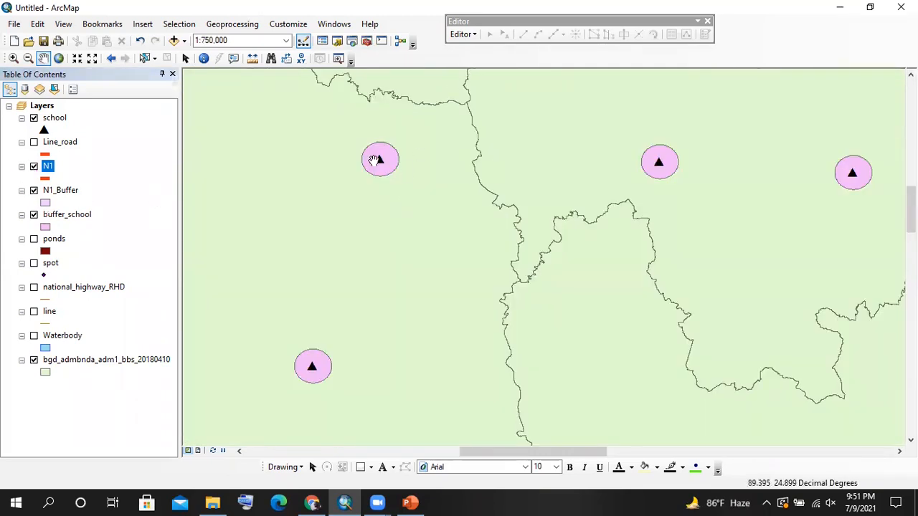
click(34, 190)
click(23, 215)
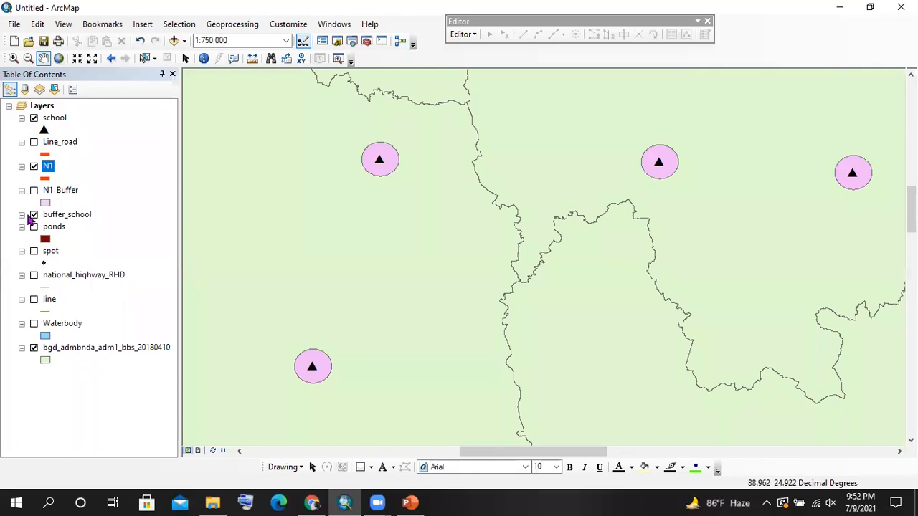
click(34, 213)
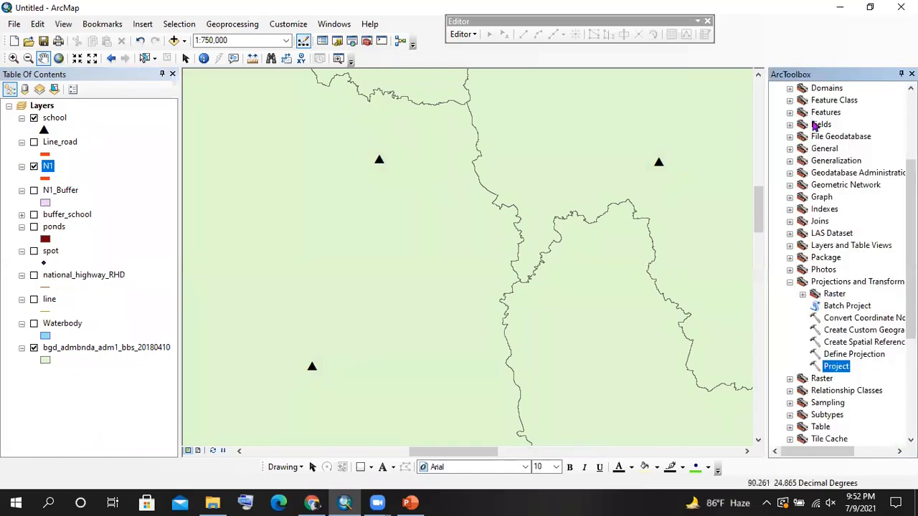
Open the Multiple Ring Buffer tool from the Proximity toolset of the Analysis Tools
click(790, 282)
scroll(810, 235, up, 4)
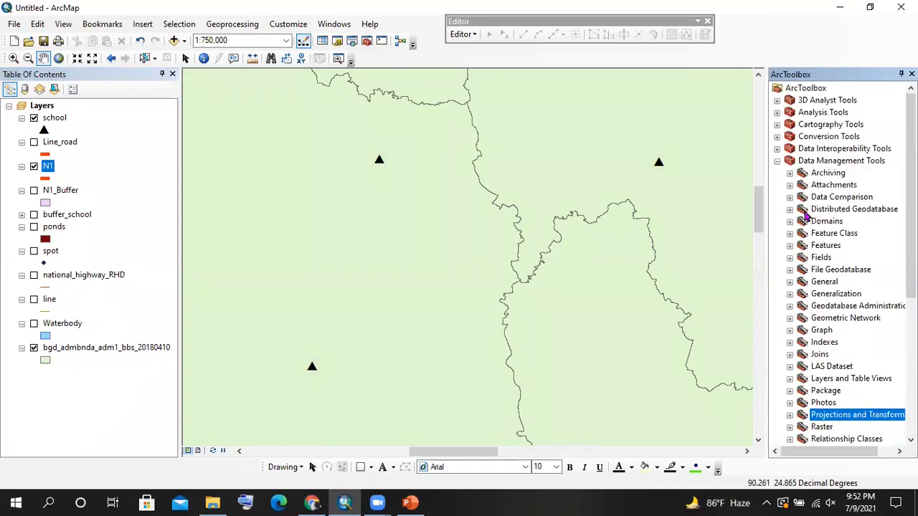
click(776, 162)
click(776, 112)
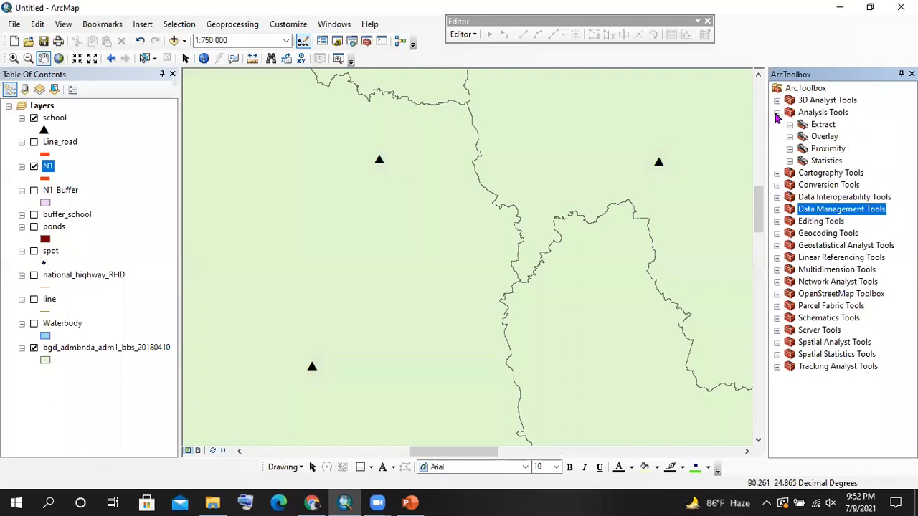
click(789, 137)
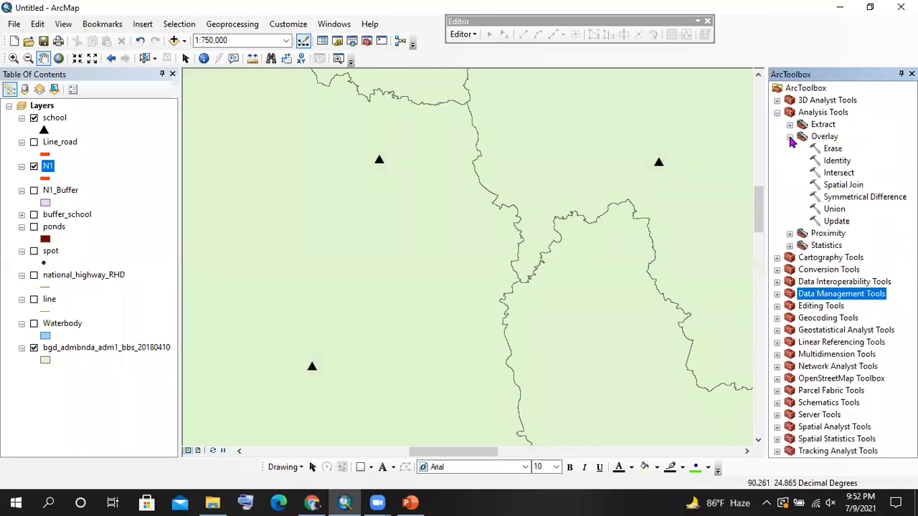
click(789, 137)
click(790, 149)
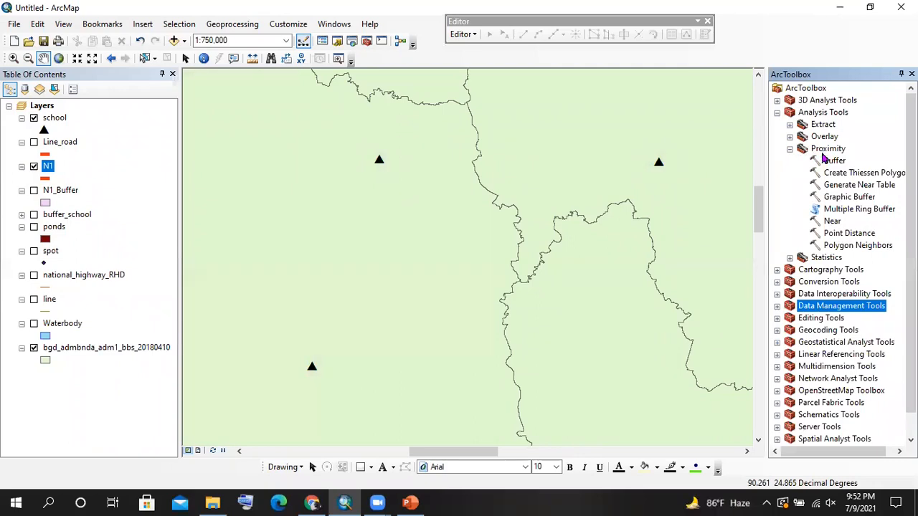
double_click(863, 209)
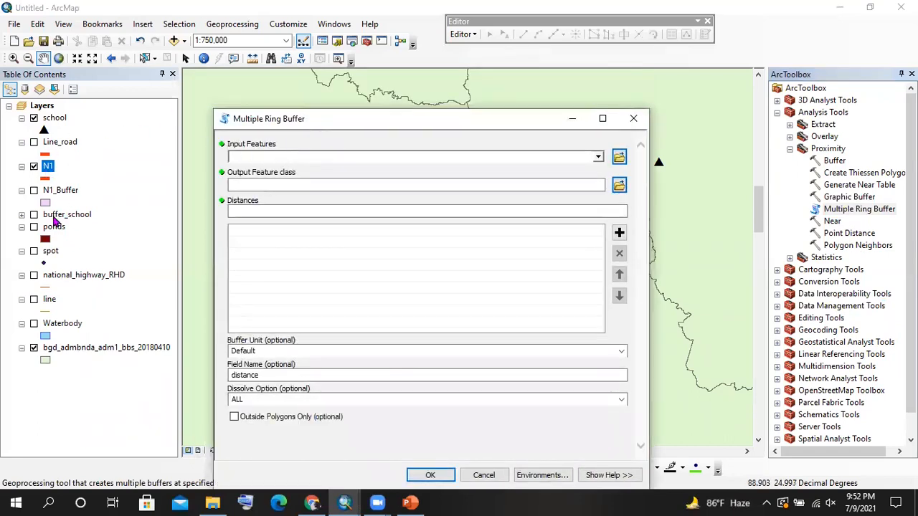
Set school as the buffer input and save the output feature class as ringIbuffer in the Zz_Practice_me folder
drag(54, 119, 260, 154)
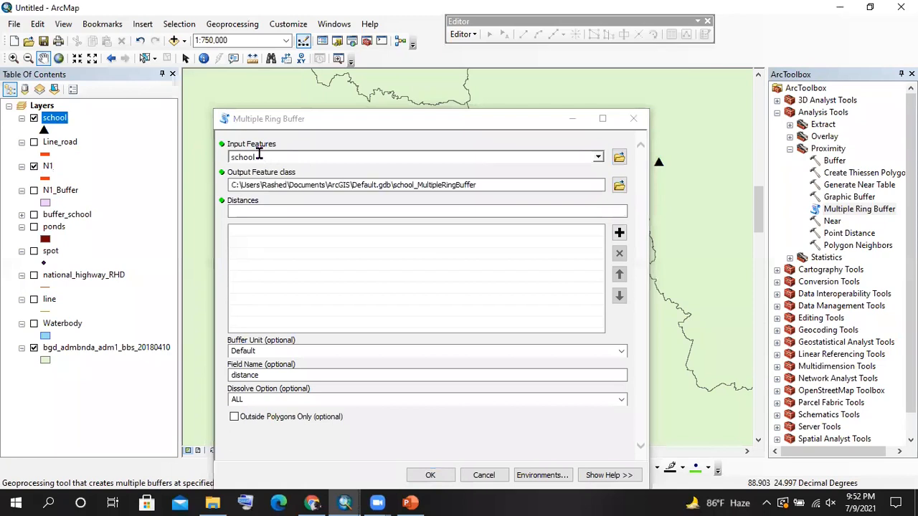
click(617, 185)
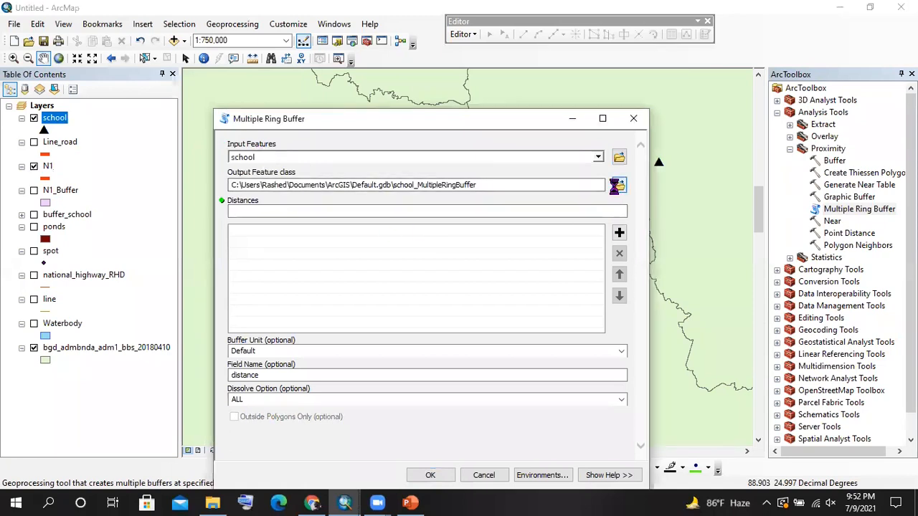
text(ring)
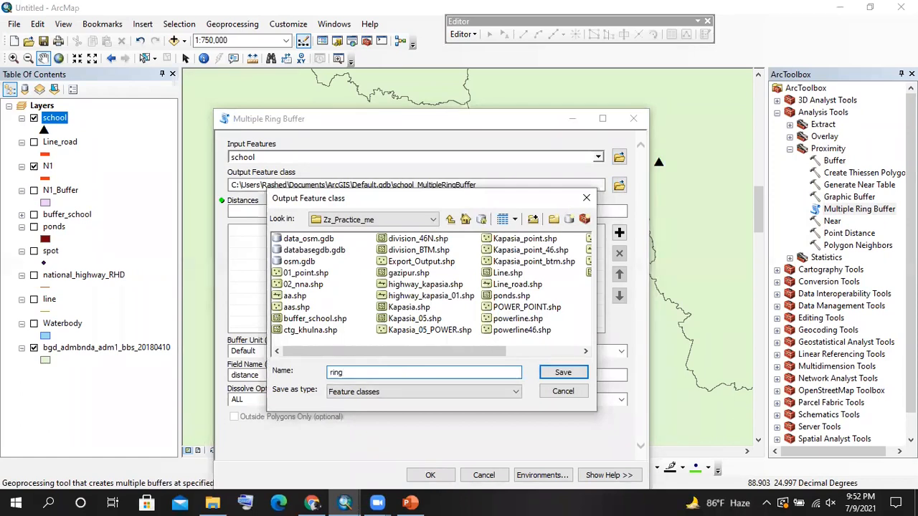
text(Ibuffer)
key(Return)
Add the ring distances 2, 5, 10 and 25 to the buffer's distance list
click(573, 209)
text(2)
click(619, 233)
click(606, 209)
text(5)
click(619, 233)
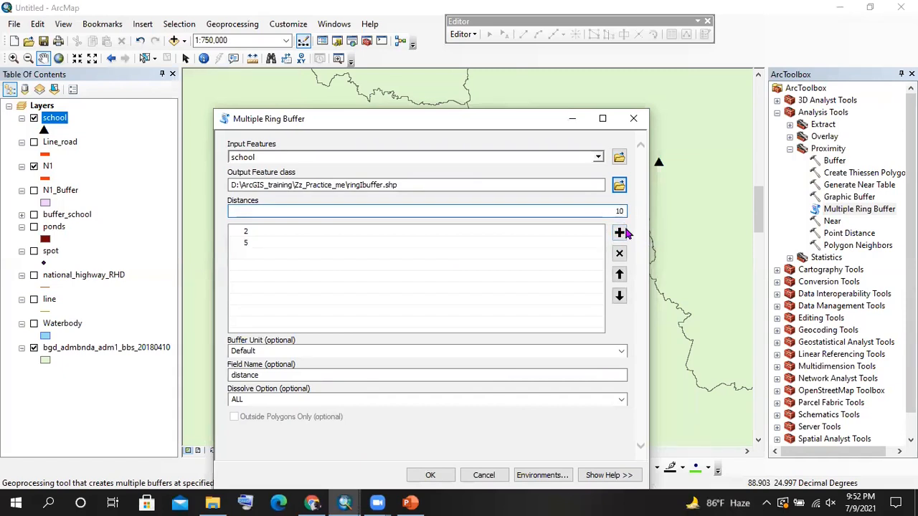
click(621, 233)
text(25)
click(619, 233)
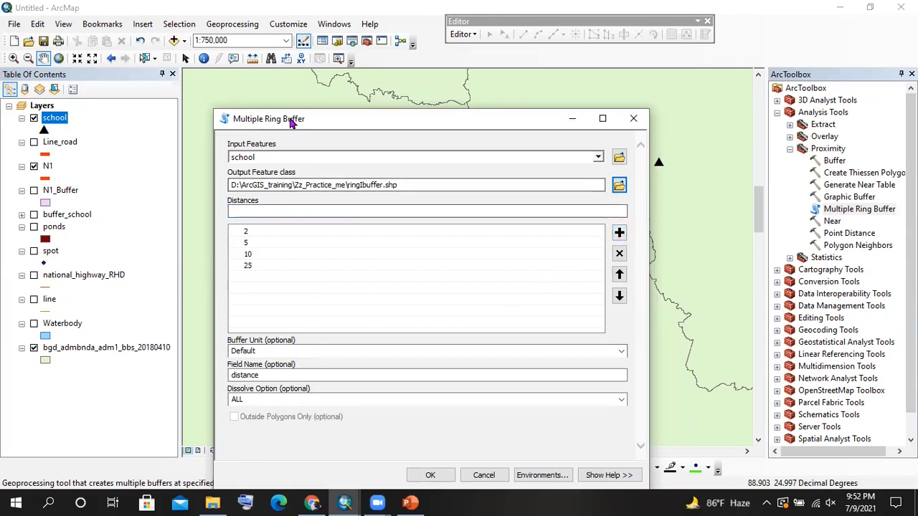
Set the buffer unit to Kilometers and run the Multiple Ring Buffer tool
drag(267, 129, 246, 99)
click(371, 316)
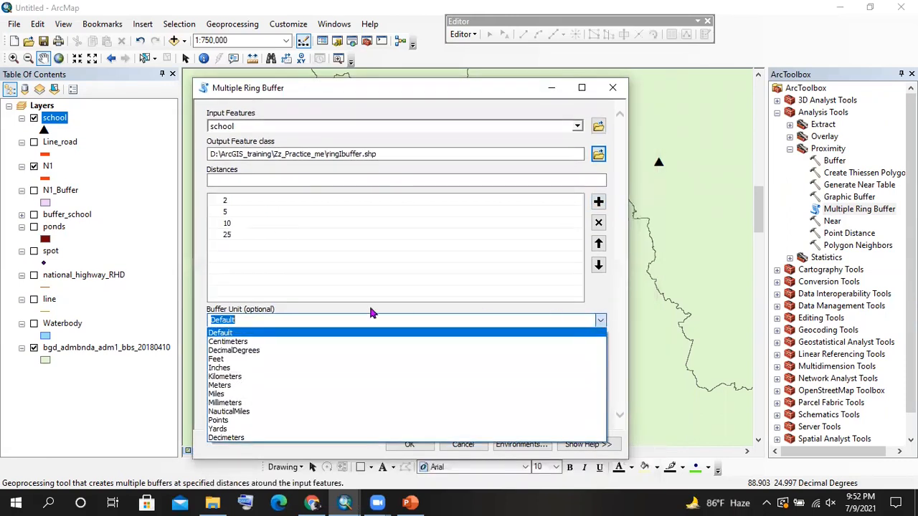
click(240, 377)
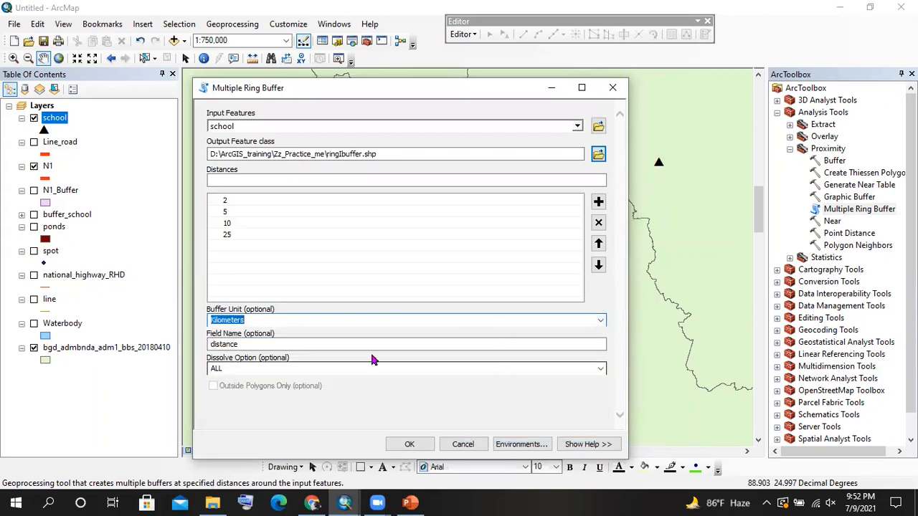
click(409, 444)
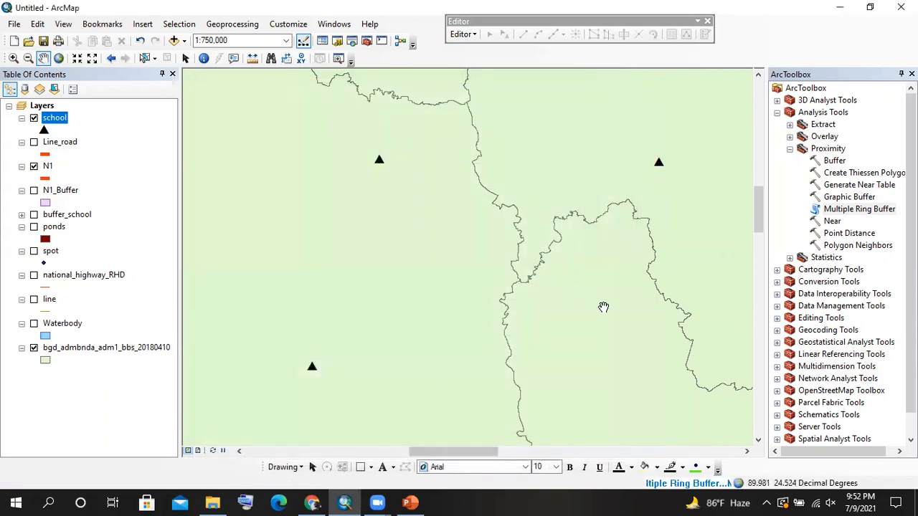
scroll(603, 306, up, 1)
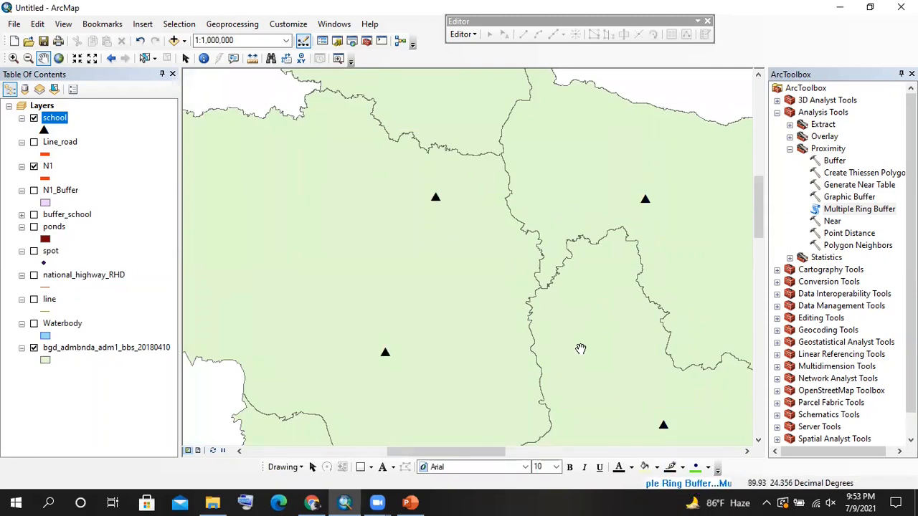
scroll(527, 314, up, 4)
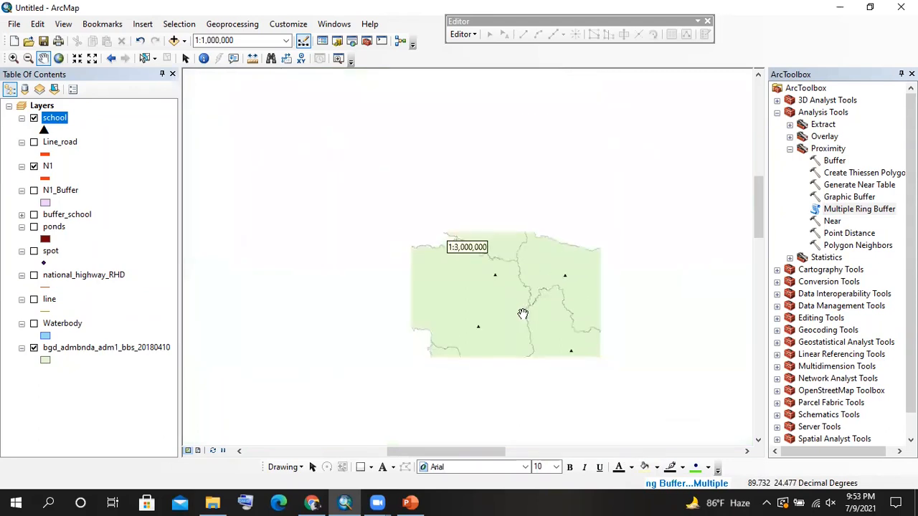
drag(613, 264, 536, 240)
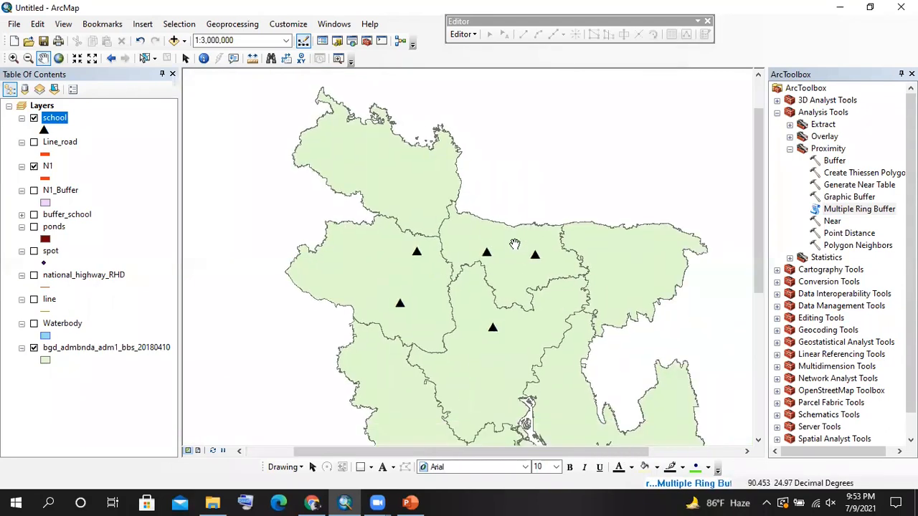
scroll(510, 296, down, 1)
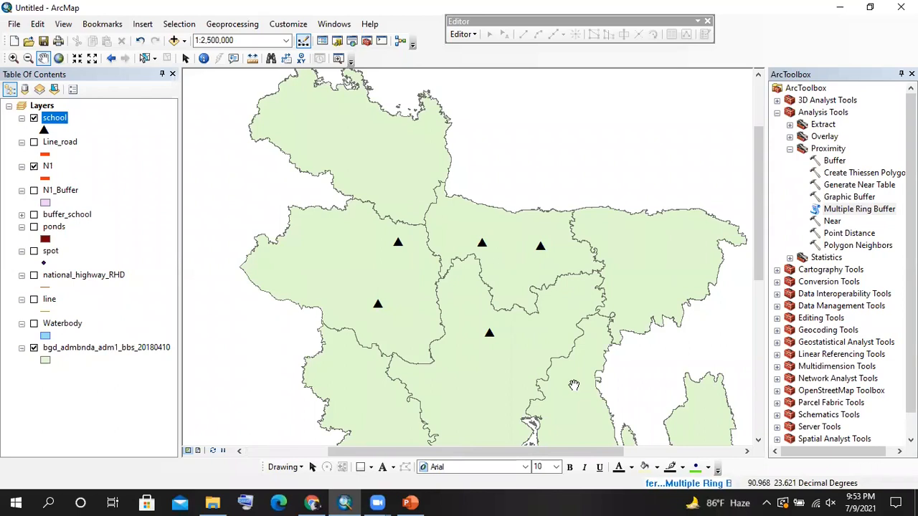
click(216, 41)
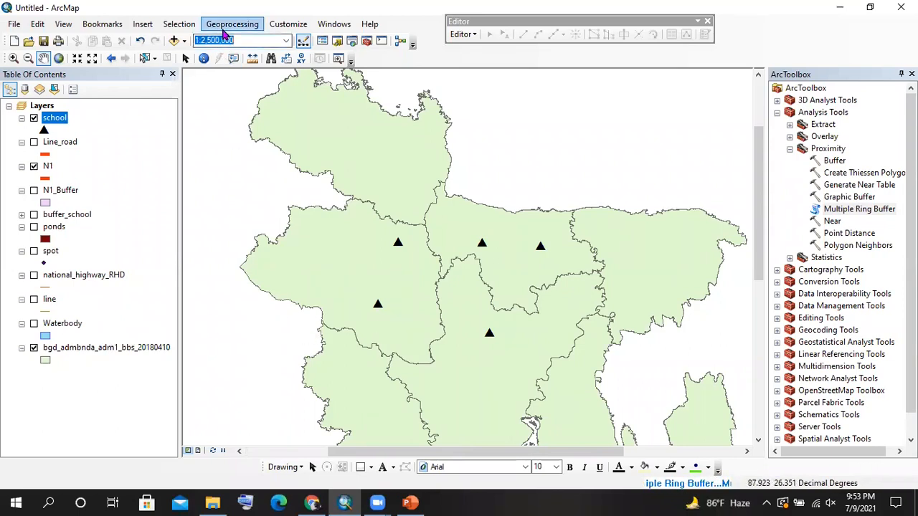
click(228, 24)
click(239, 24)
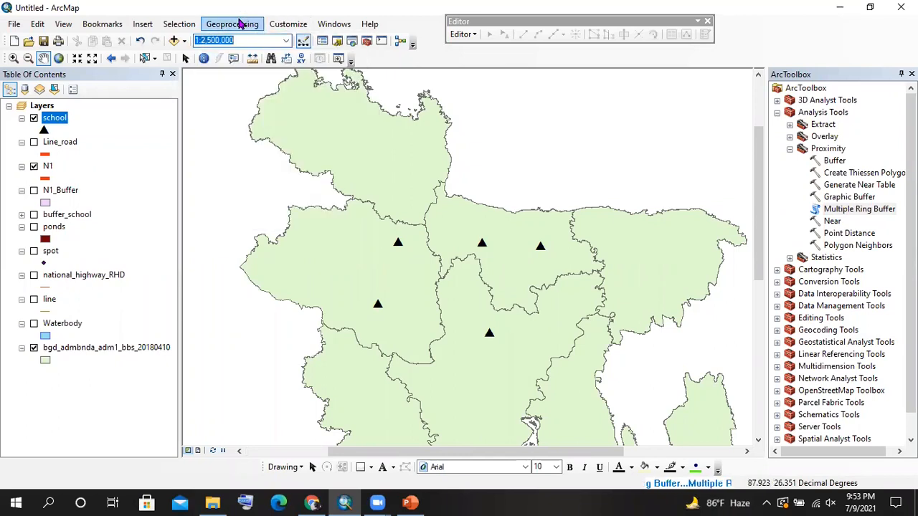
click(240, 24)
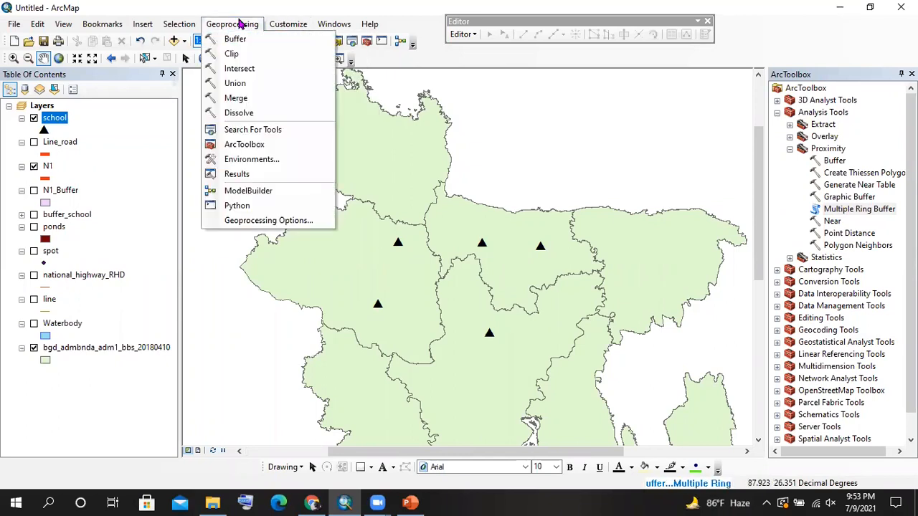
click(252, 69)
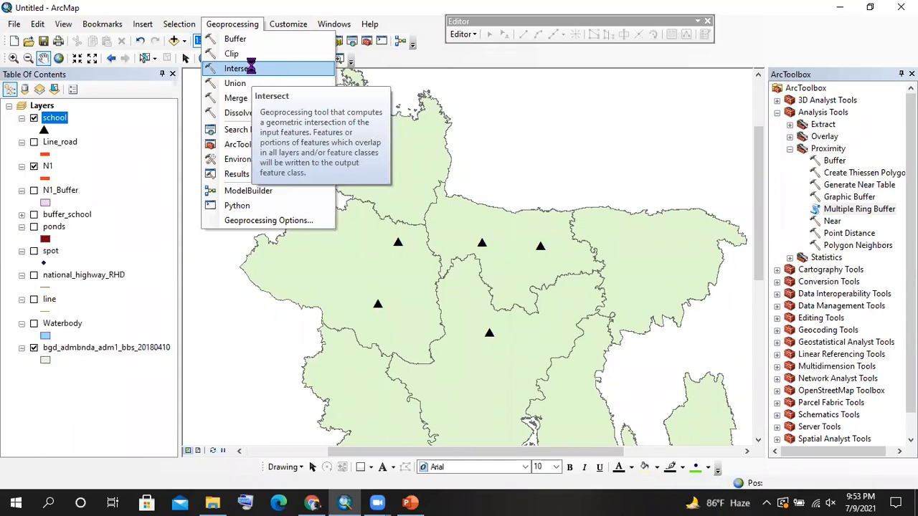
click(334, 24)
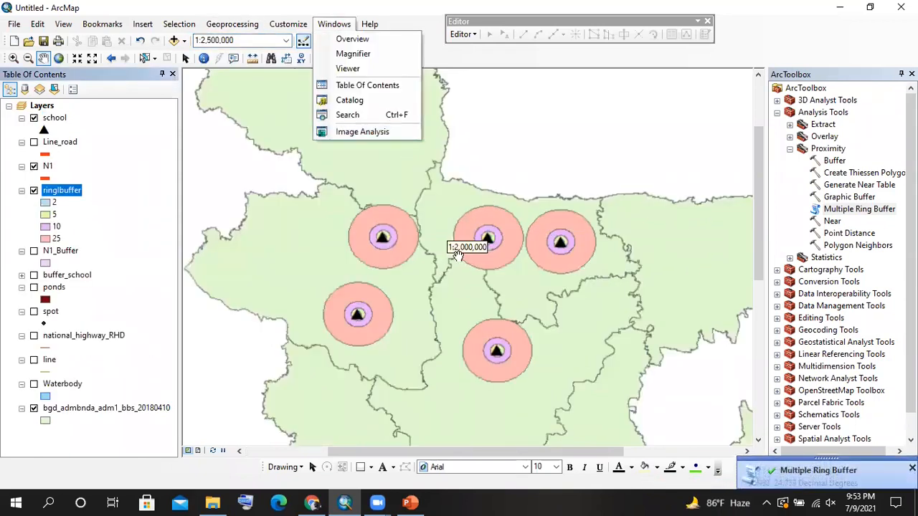
Change the fill color of the 2 km ring class in the ringIbuffer layer to red
scroll(391, 245, up, 3)
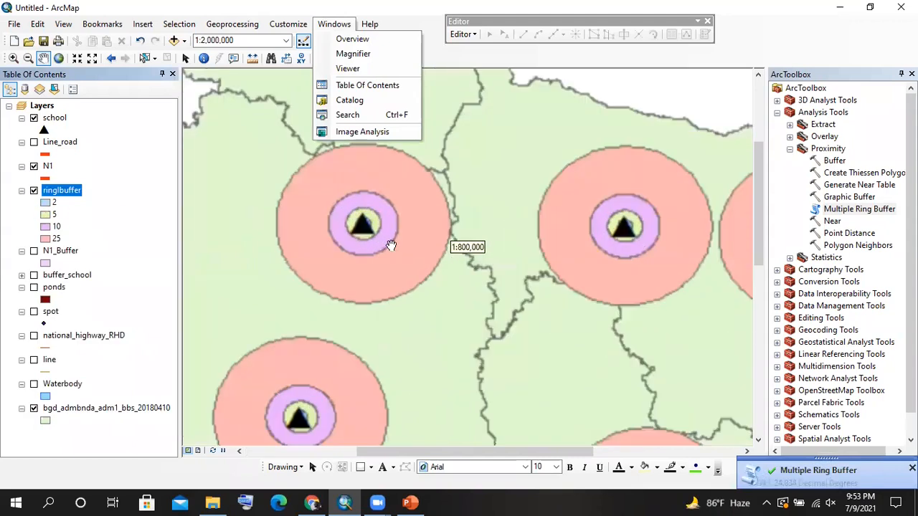
scroll(334, 211, up, 2)
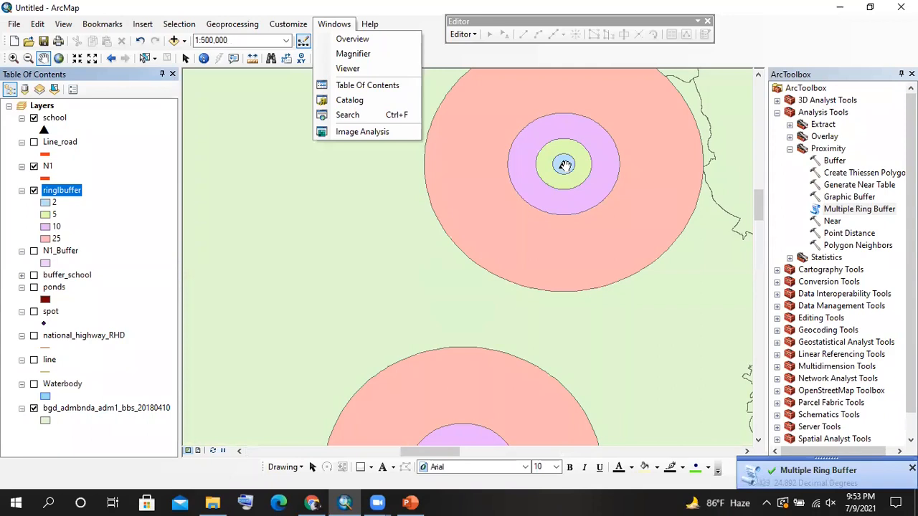
click(45, 205)
click(522, 128)
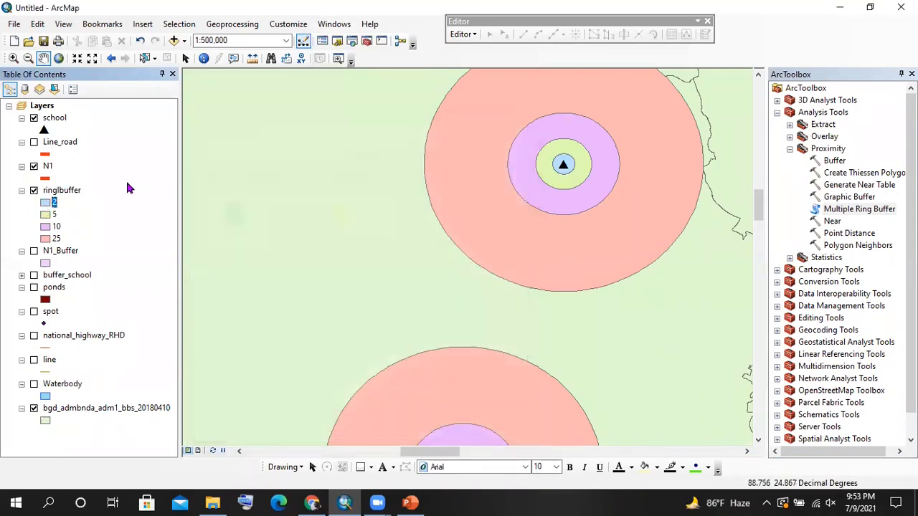
click(48, 204)
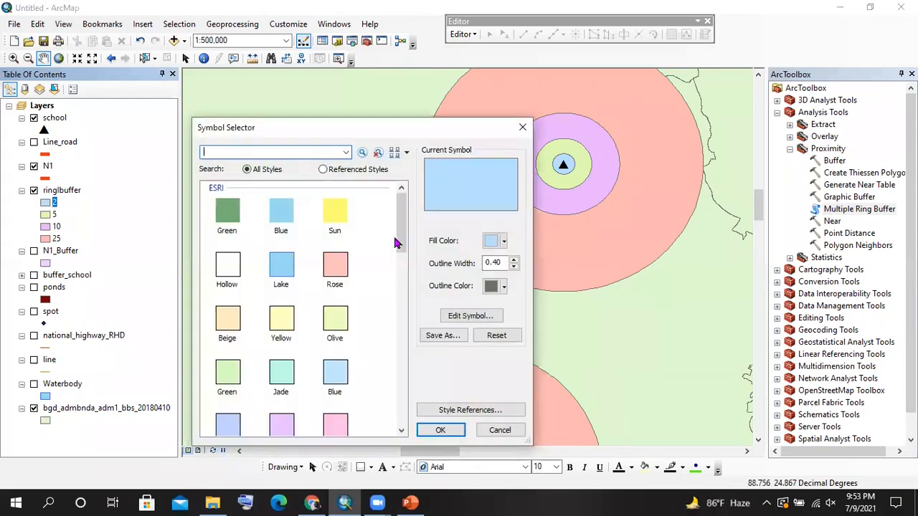
click(496, 244)
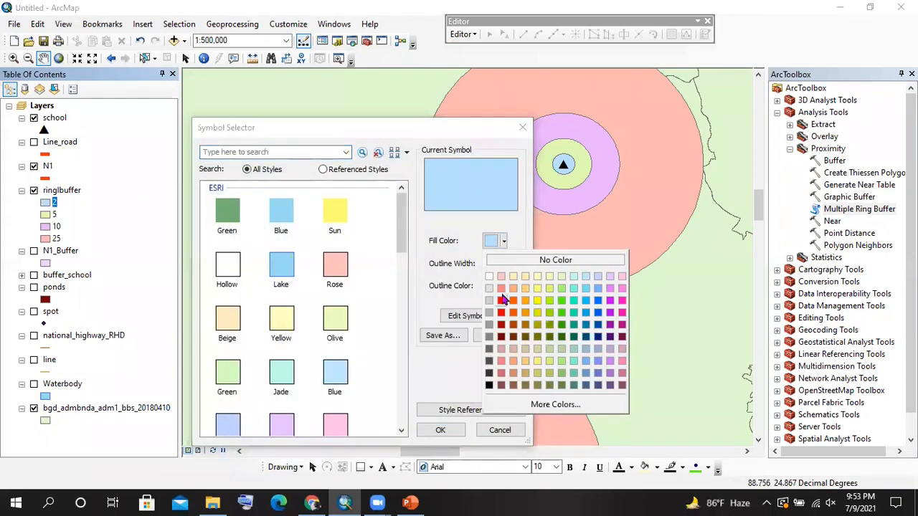
click(506, 298)
click(432, 428)
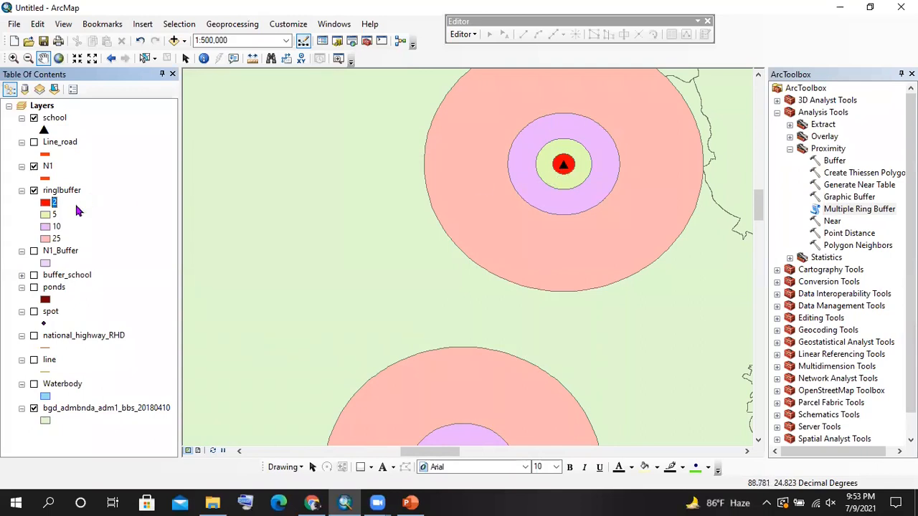
Check the 5 and 10 km ring classes and view the school ring buffers across the whole country
click(55, 214)
click(55, 226)
scroll(379, 207, up, 3)
scroll(362, 212, up, 3)
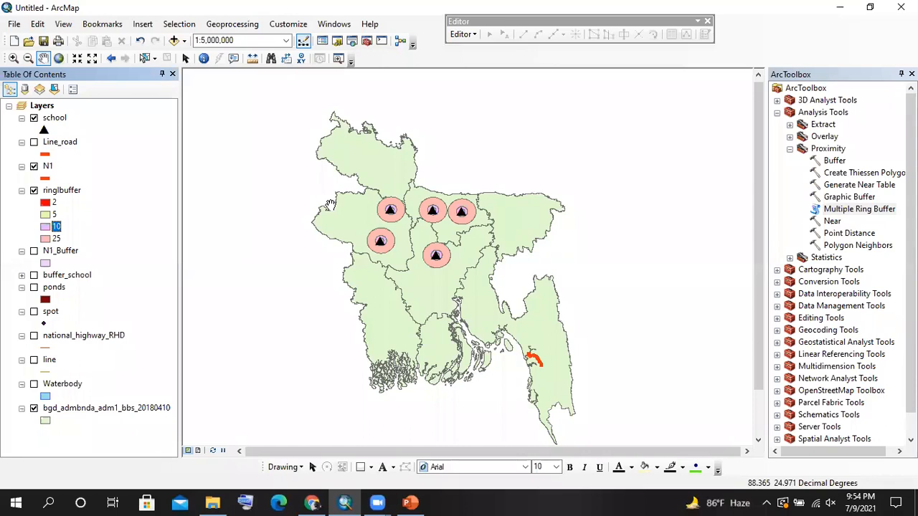
Examine the rings around the school points up close and in the context of the whole country
scroll(366, 204, up, 2)
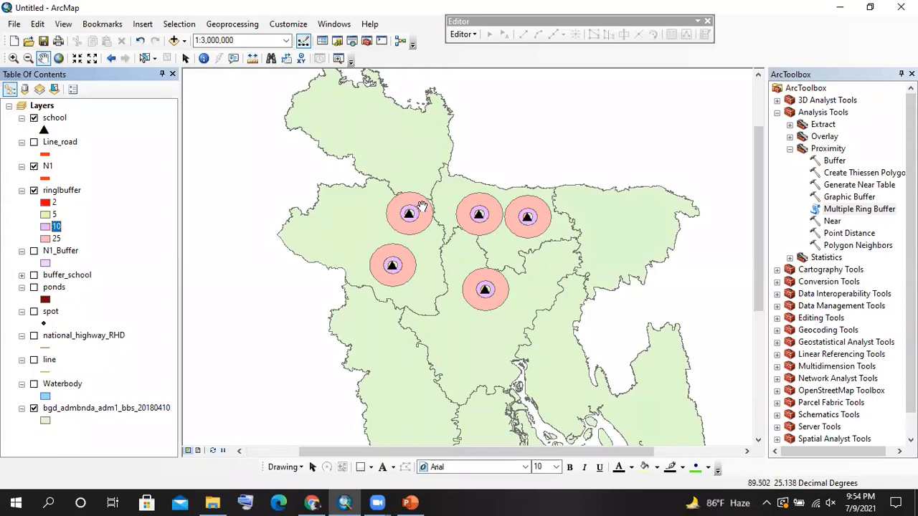
scroll(409, 215, up, 1)
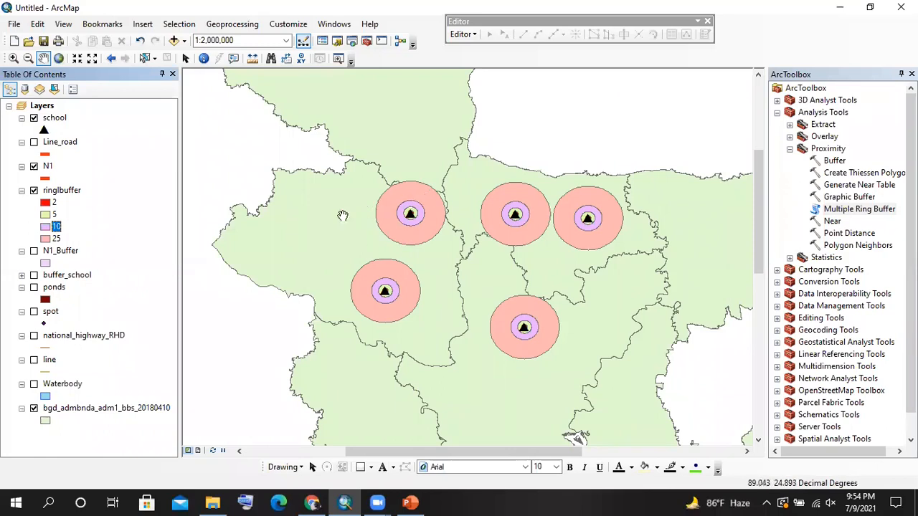
scroll(343, 215, up, 3)
scroll(355, 233, up, 2)
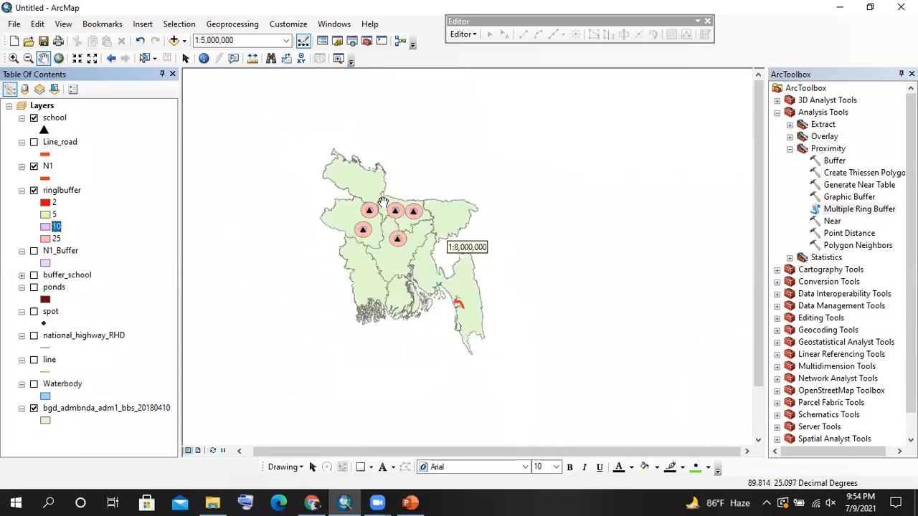
scroll(353, 236, down, 1)
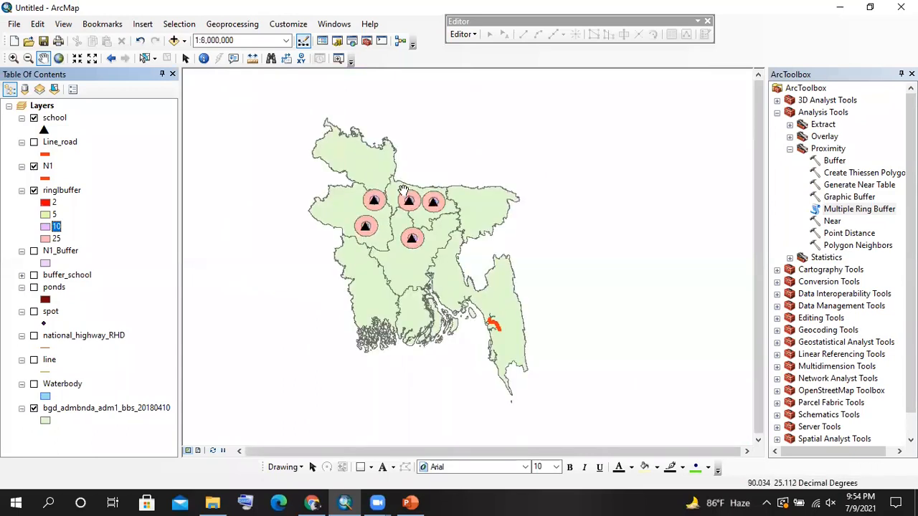
click(232, 24)
click(95, 214)
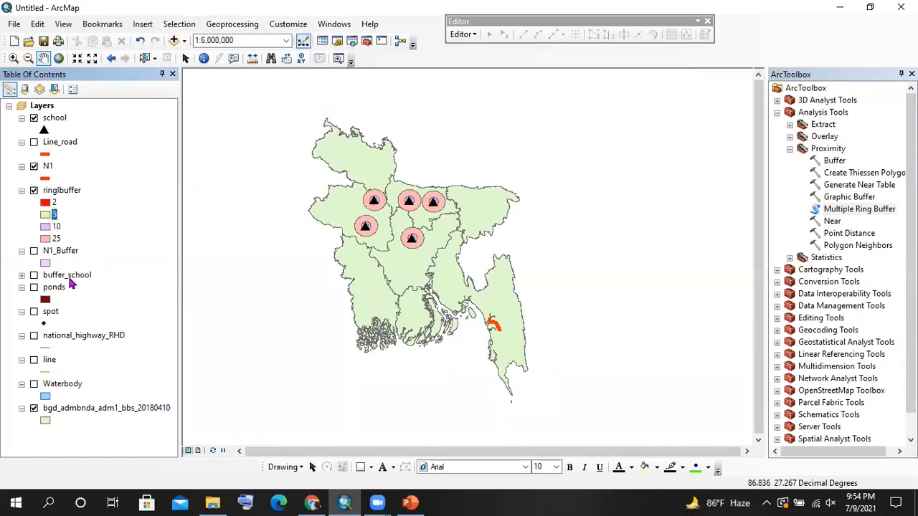
Turn on the national_highway_RHD layer to show the highways together with the school ring buffers
click(43, 337)
click(43, 337)
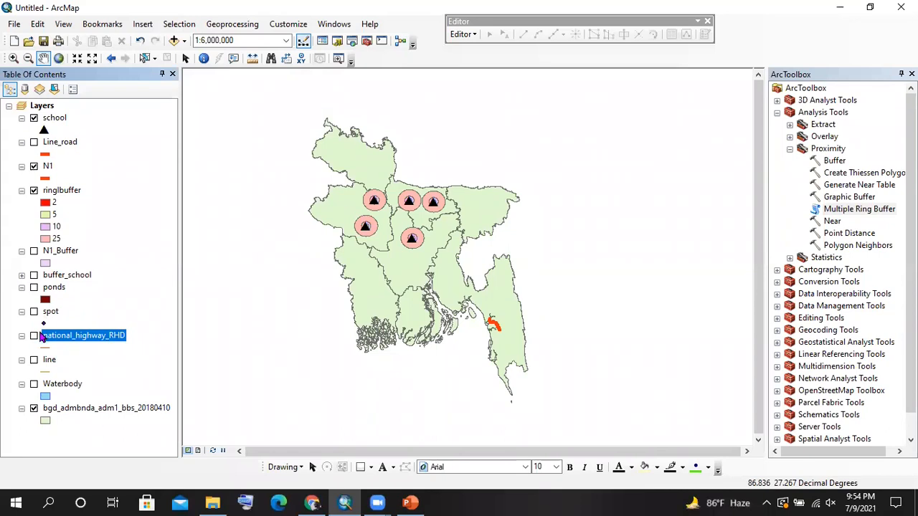
click(33, 335)
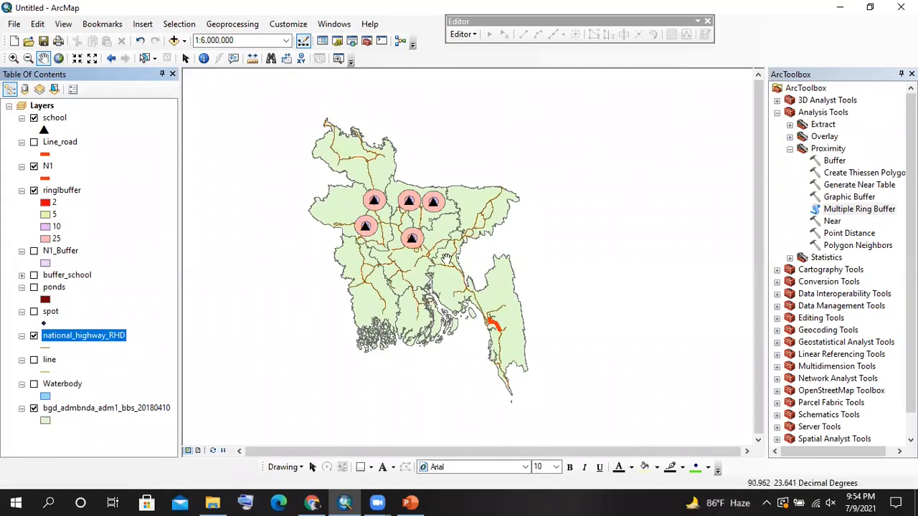
scroll(396, 236, down, 2)
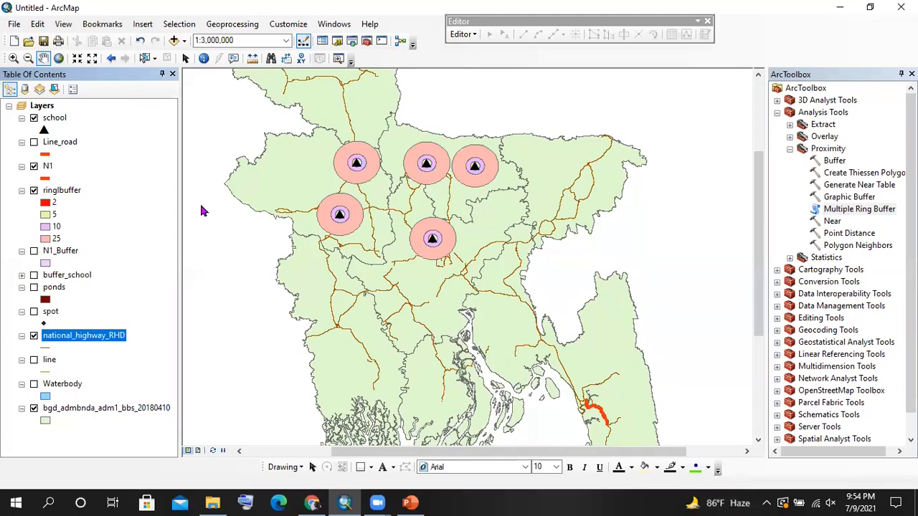
scroll(338, 181, down, 1)
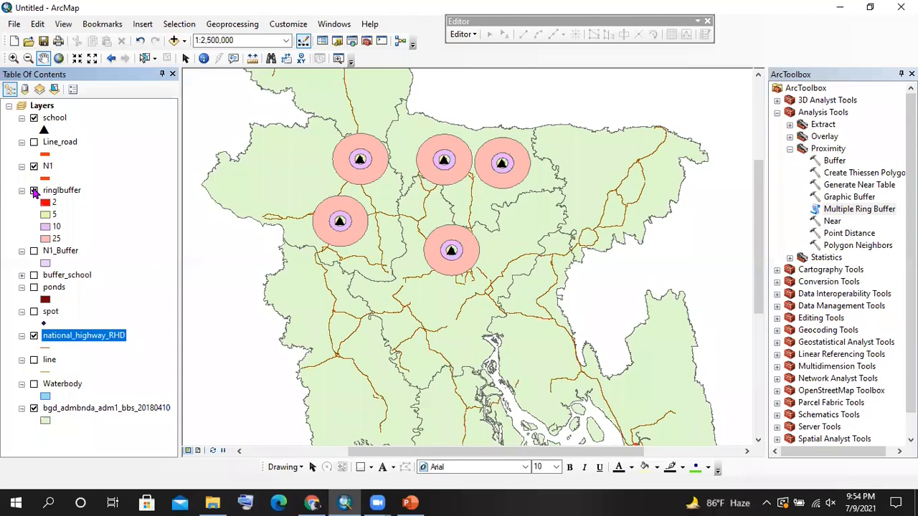
Hide the ringIbuffer layer and turn on the ponds layer so the pond polygons and highways show together
click(33, 192)
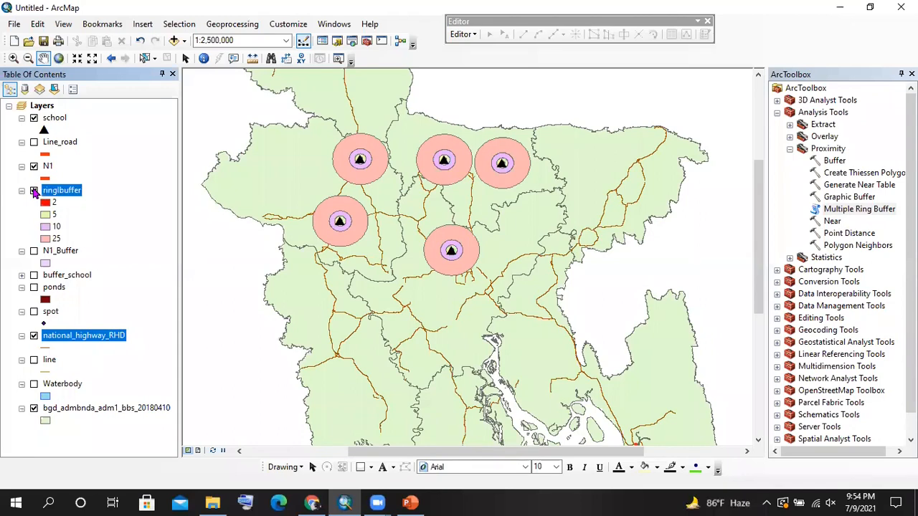
click(34, 191)
click(33, 191)
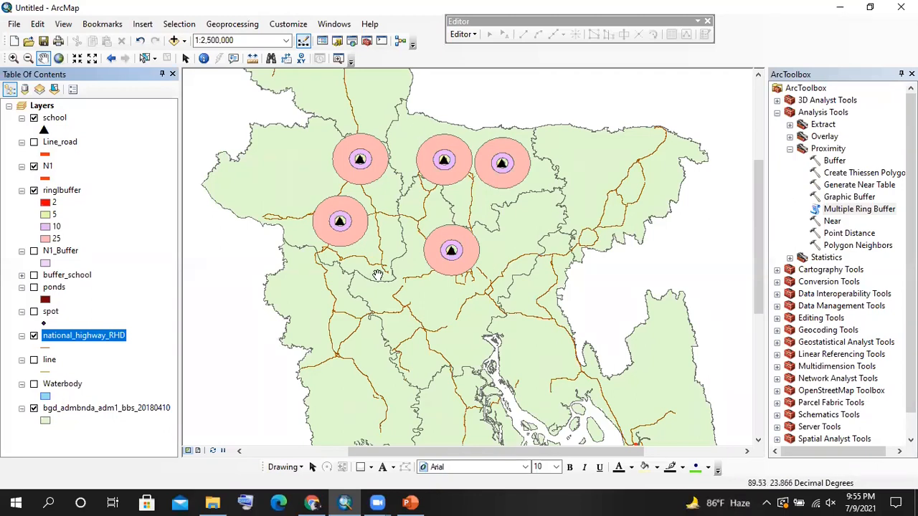
click(34, 191)
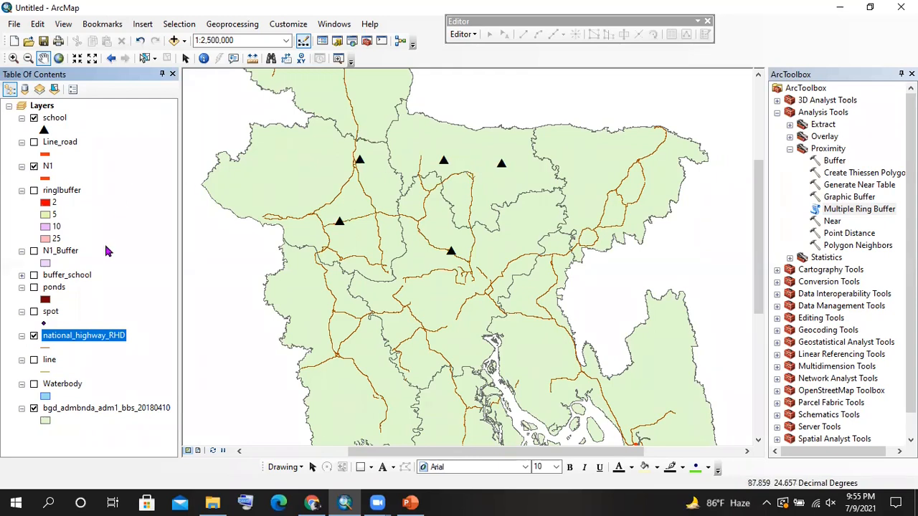
click(34, 286)
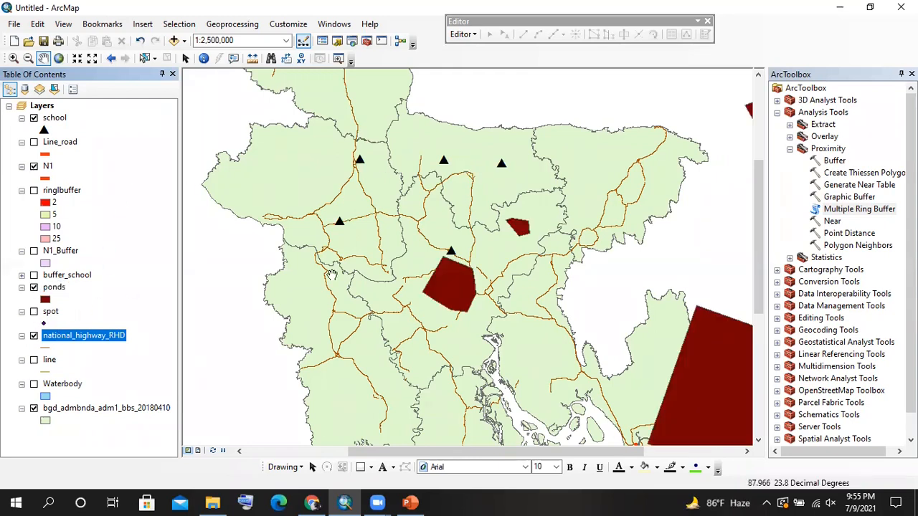
drag(709, 406, 614, 298)
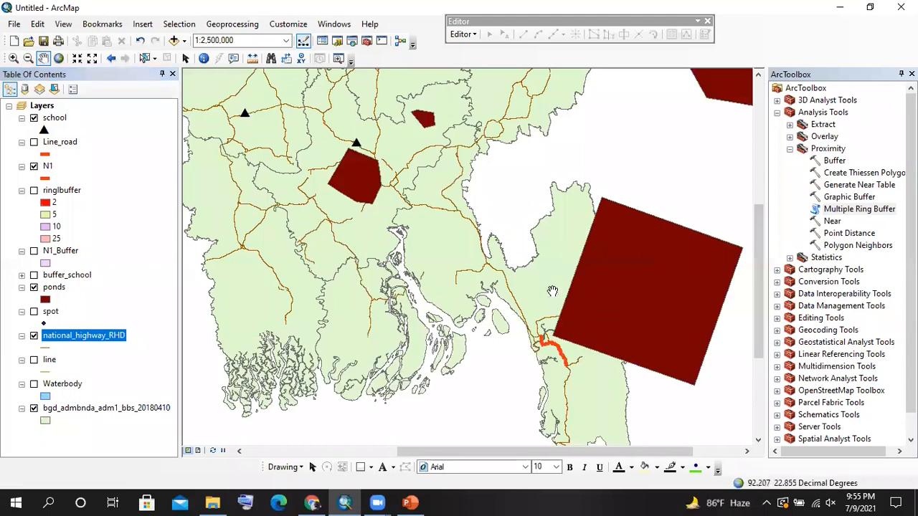
drag(362, 199, 408, 259)
scroll(409, 259, up, 2)
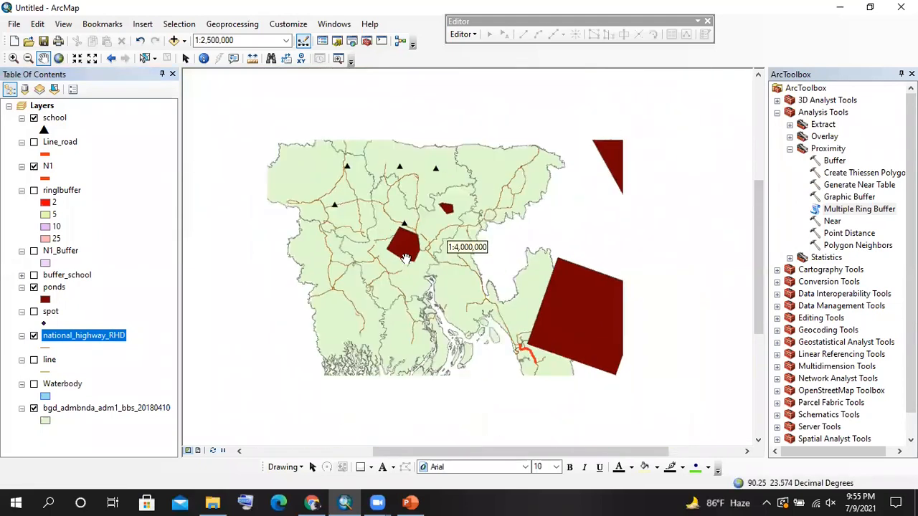
Start the Intersect geoprocessing tool with national_highway_RHD and ponds as its input features
click(244, 28)
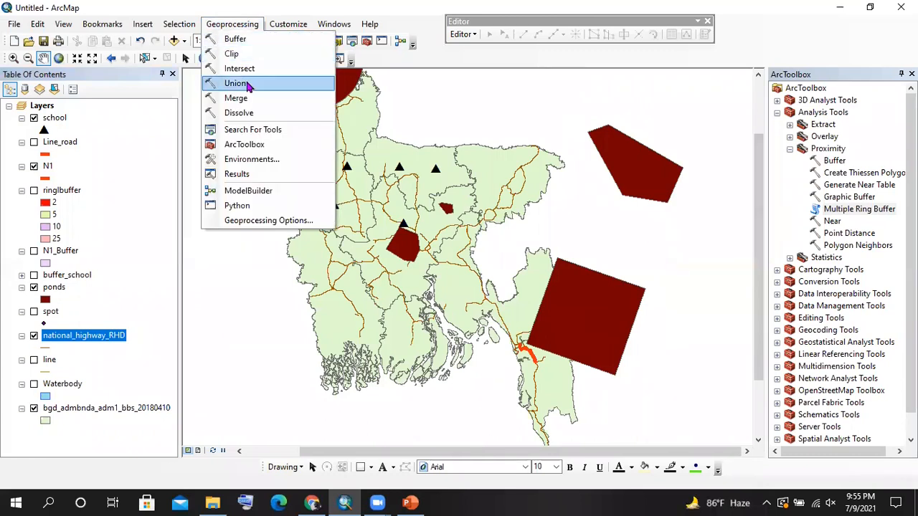
click(277, 69)
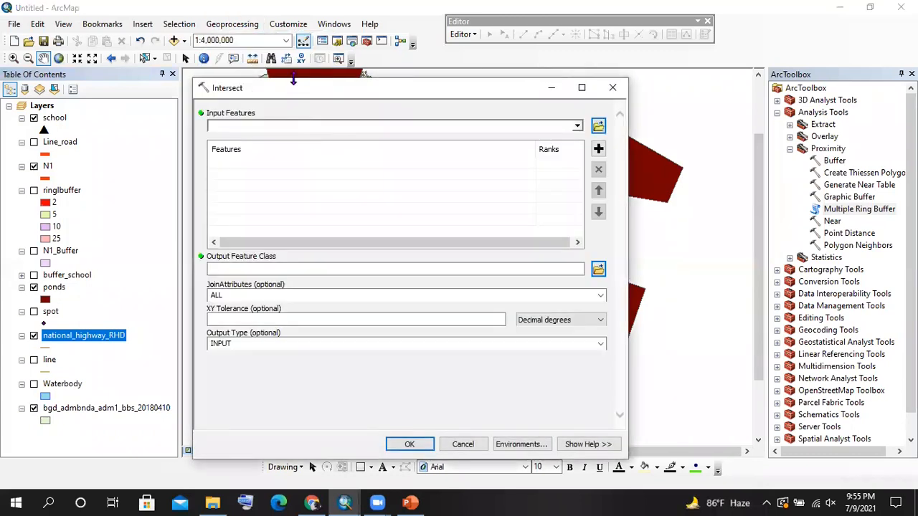
drag(293, 91, 307, 109)
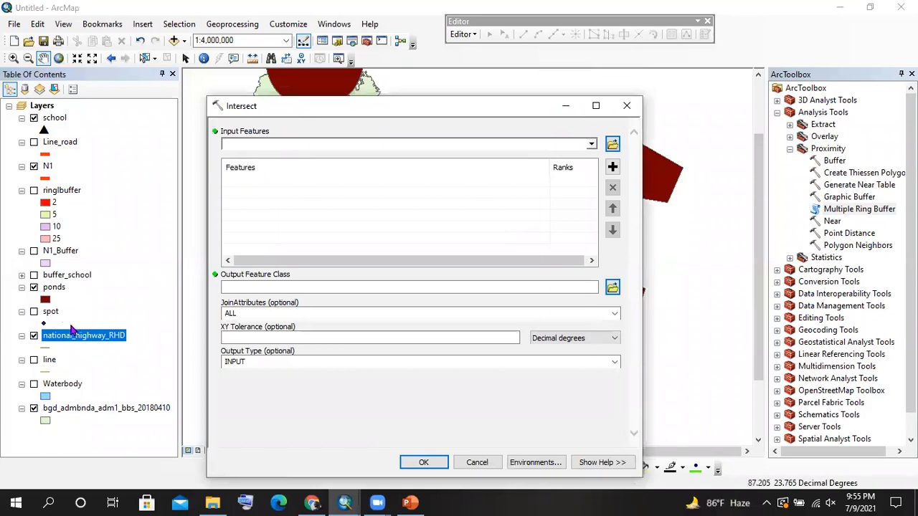
drag(75, 338, 309, 148)
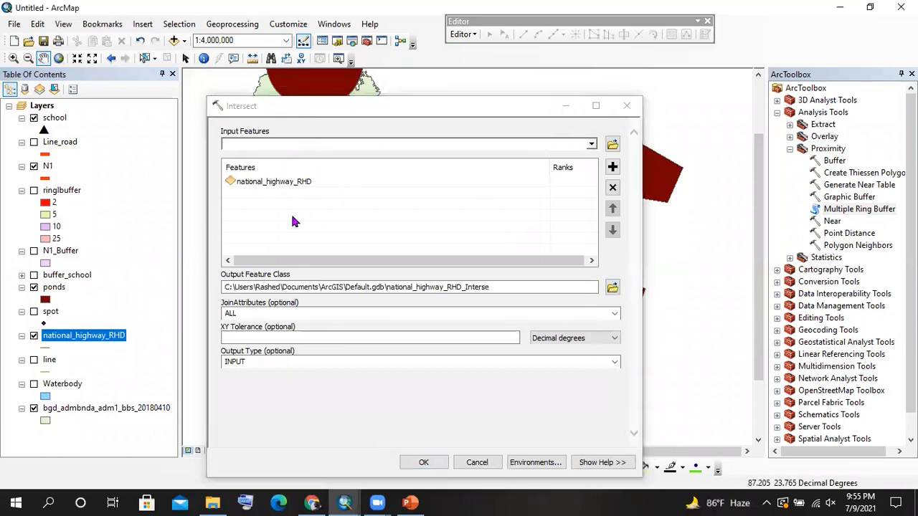
drag(54, 287, 321, 152)
Name the output feature class intersect in the Zz_Practice_me folder and run the Intersect tool
click(612, 287)
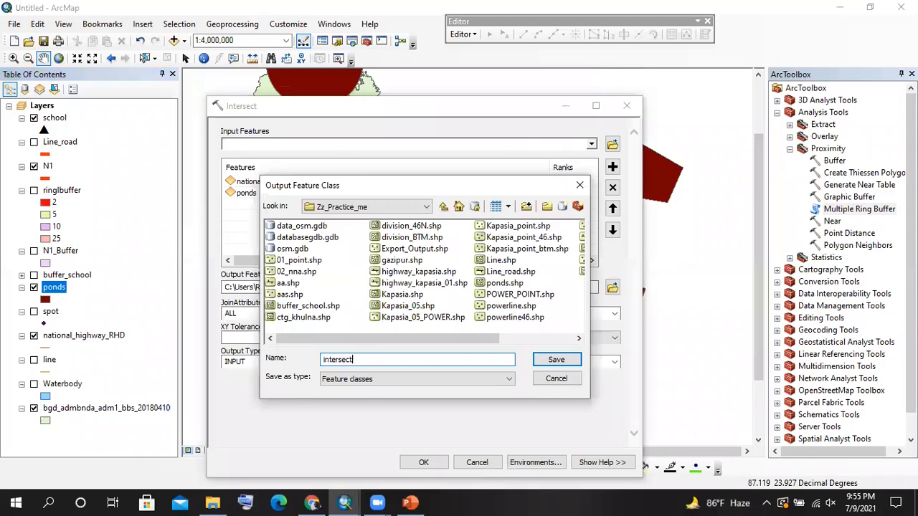
text(intersect)
key(Return)
click(423, 462)
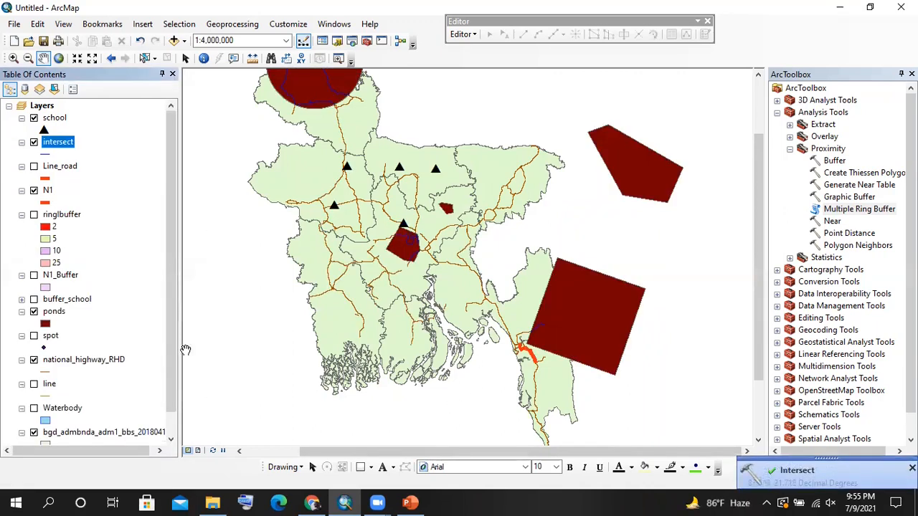
Hide the national_highway_RHD layer and change the ponds layer's fill color to light gray
click(34, 360)
drag(315, 62, 353, 177)
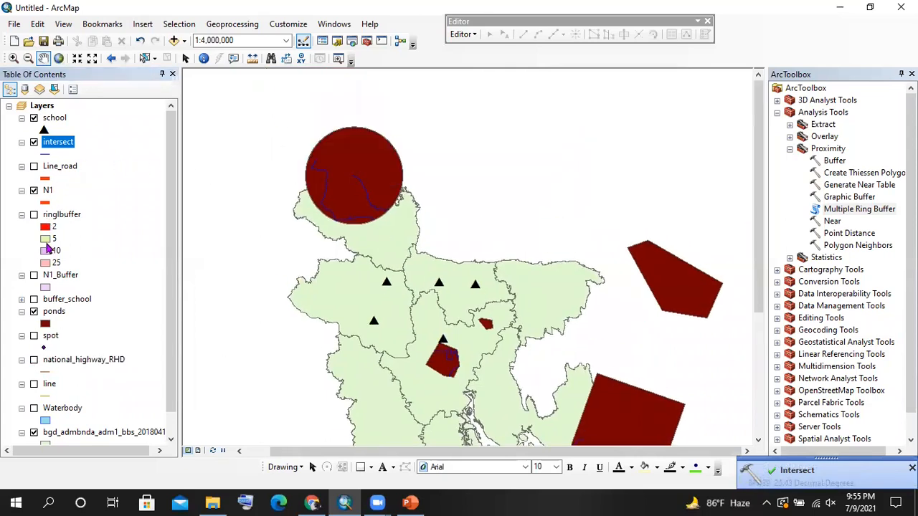
click(44, 323)
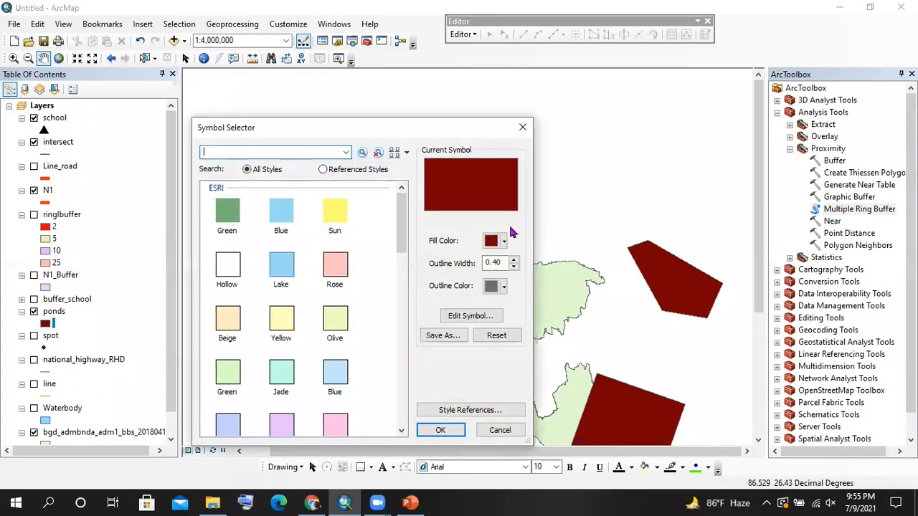
click(492, 242)
click(554, 257)
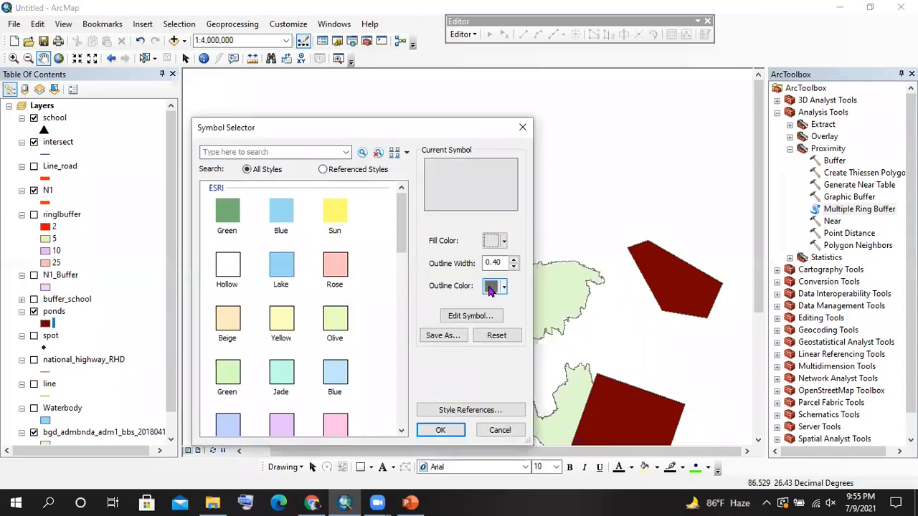
click(445, 429)
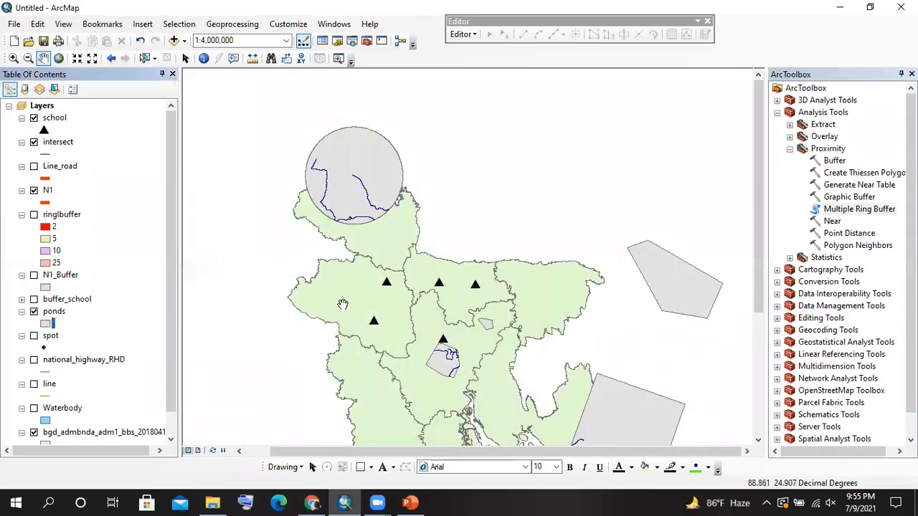
Change the intersect layer's symbol to a red line so the highway sections inside the ponds stand out
drag(388, 274, 385, 253)
scroll(380, 201, up, 2)
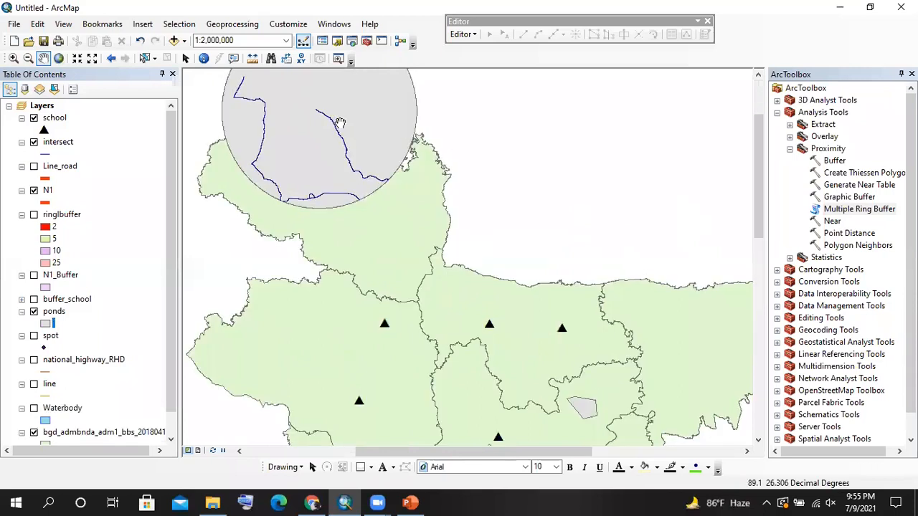
drag(342, 175, 395, 244)
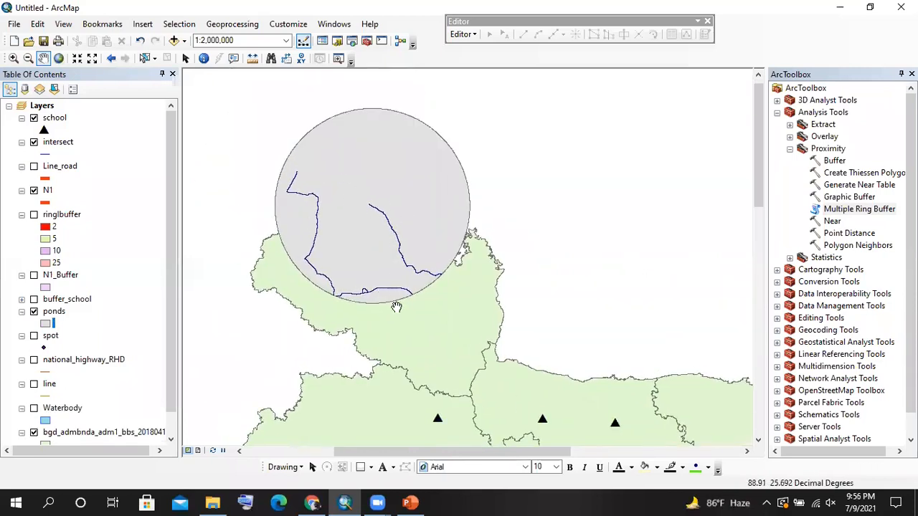
drag(449, 374, 334, 122)
drag(387, 286, 345, 150)
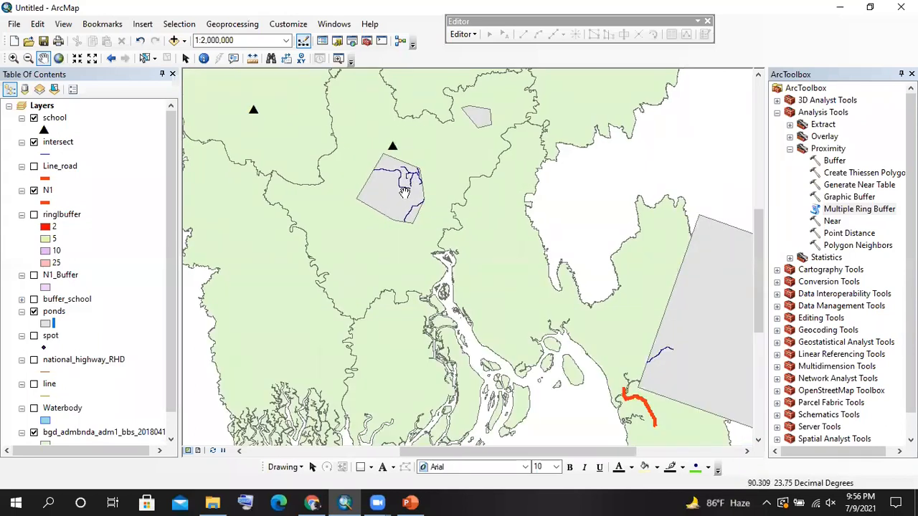
click(45, 154)
click(280, 215)
click(420, 433)
Hide the N1 layer so that only the intersected highway sections remain on the map
drag(640, 362, 337, 148)
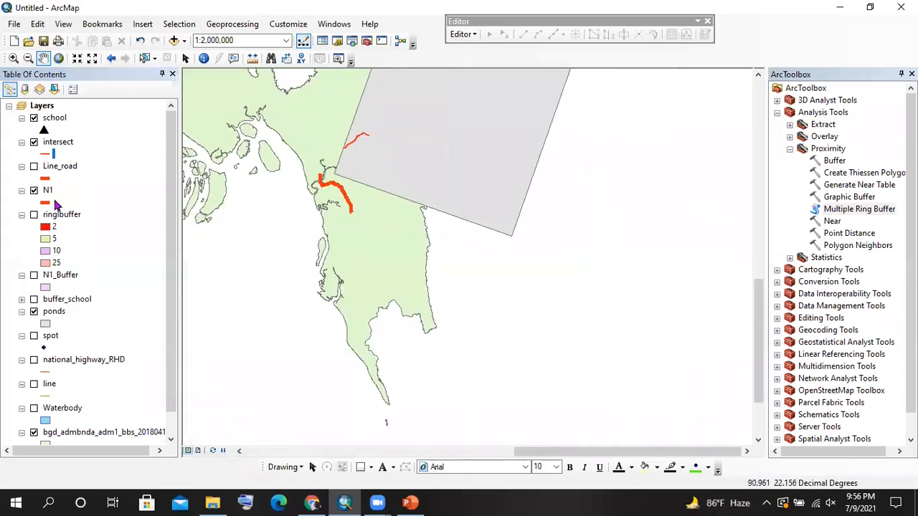
click(34, 190)
drag(241, 91, 440, 242)
scroll(440, 242, up, 1)
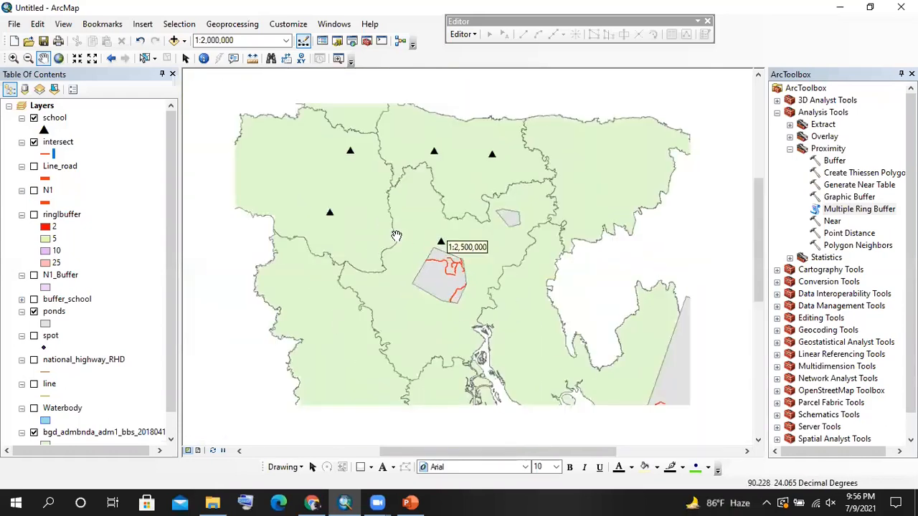
Open the intersect layer's attribute table and bring its last columns into view
right_click(63, 142)
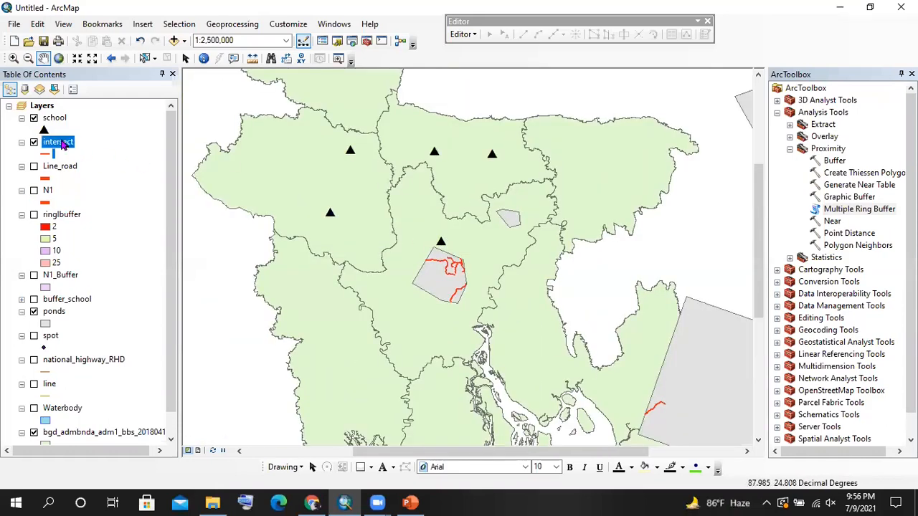
click(104, 178)
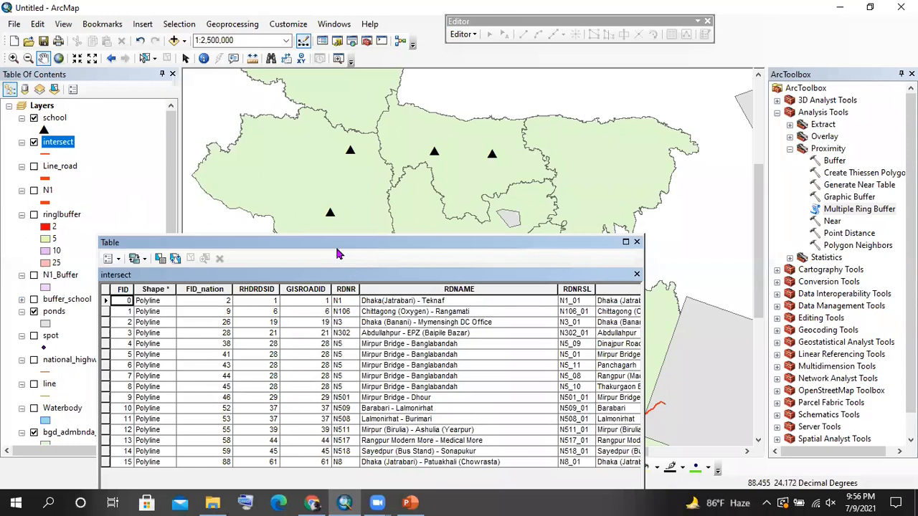
drag(335, 243, 364, 104)
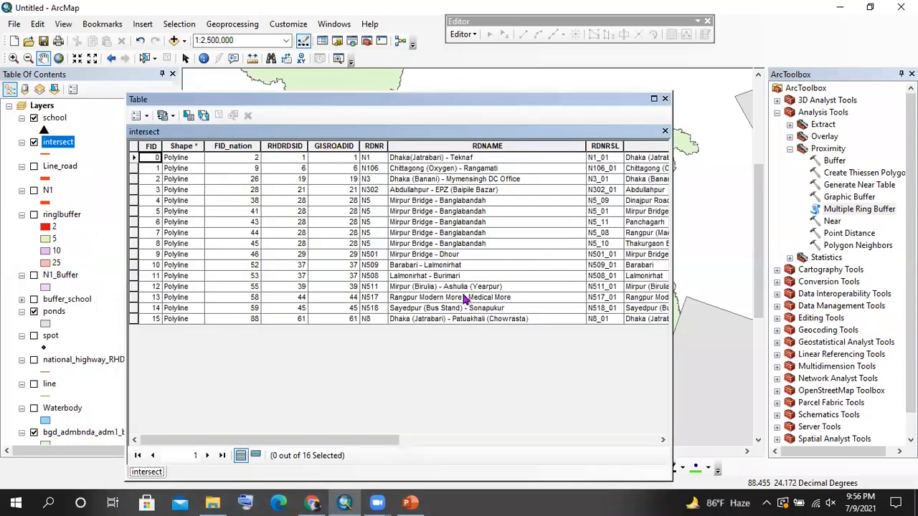
click(296, 234)
drag(304, 439, 584, 435)
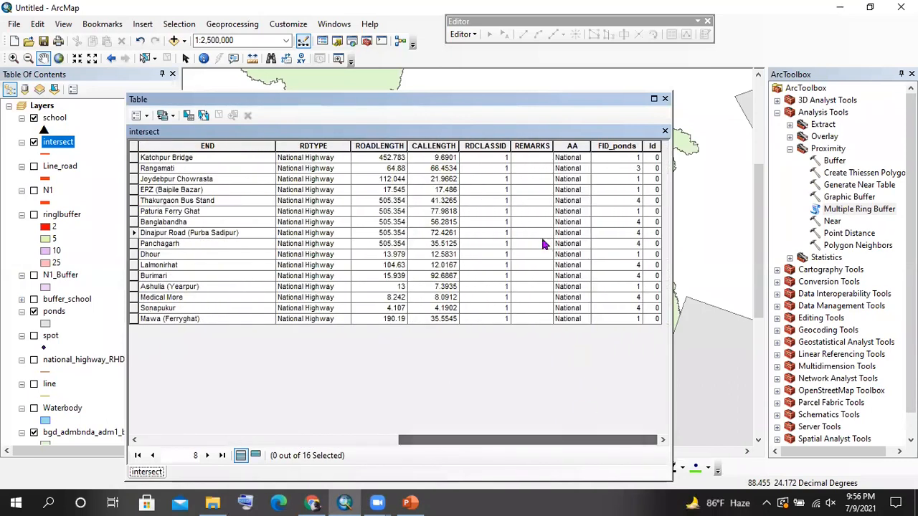
Check the AA values of several road records in the intersect attribute table
click(552, 189)
click(566, 167)
click(575, 211)
click(580, 266)
click(572, 318)
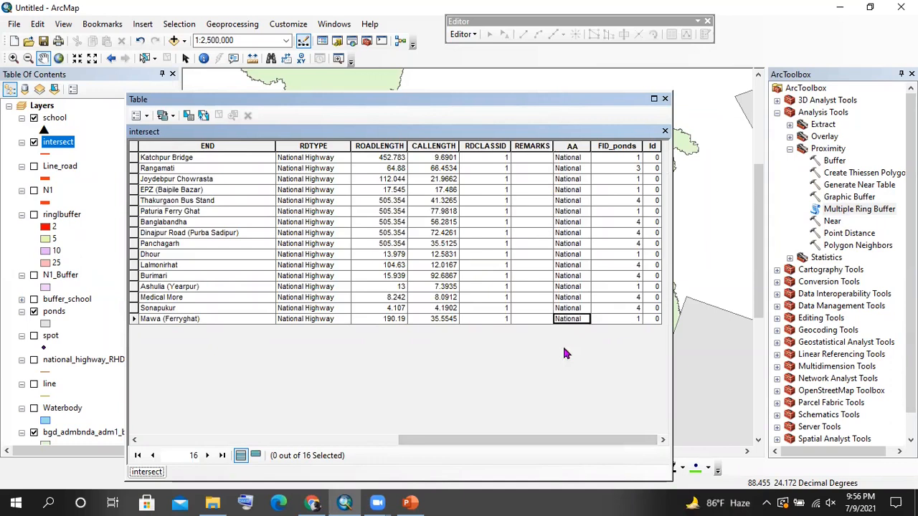
Check the RDTYPE value of one record and the Id values of several records in the intersect table
click(303, 146)
click(308, 223)
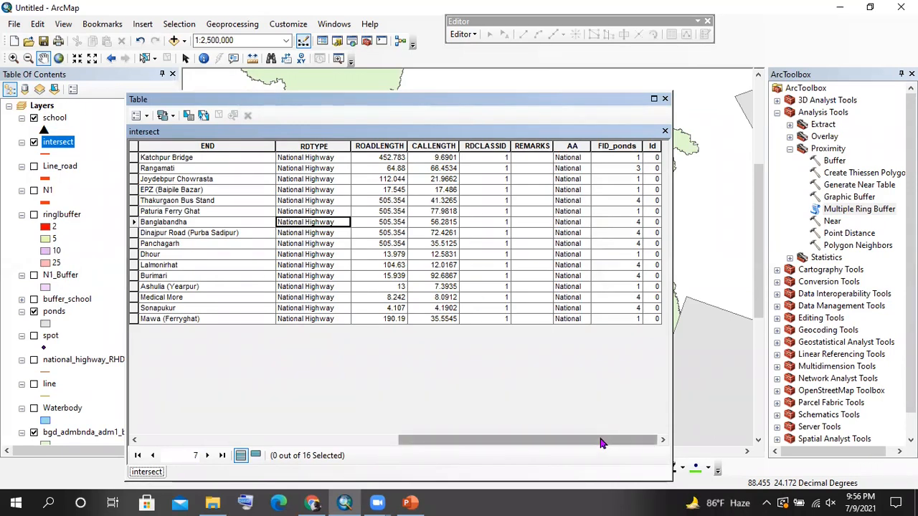
click(653, 147)
click(655, 158)
click(654, 168)
click(654, 189)
click(654, 244)
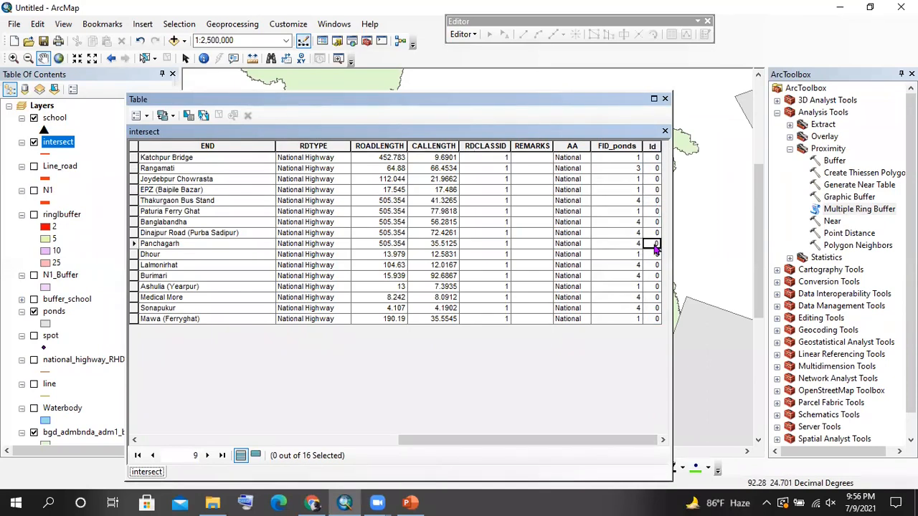
Check the FID_ponds values of several road records in the intersect attribute table
click(630, 147)
click(631, 167)
click(631, 211)
click(631, 254)
click(628, 296)
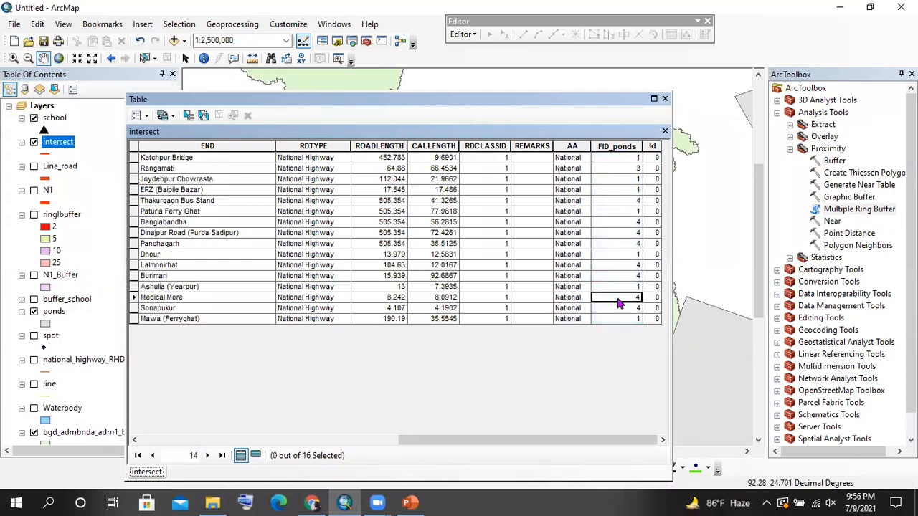
Bring the first columns of the intersect attribute table back into view and close the table
mouse_move(503, 439)
mouse_down()
mouse_move(482, 439)
mouse_move(323, 322)
mouse_move(246, 189)
mouse_up()
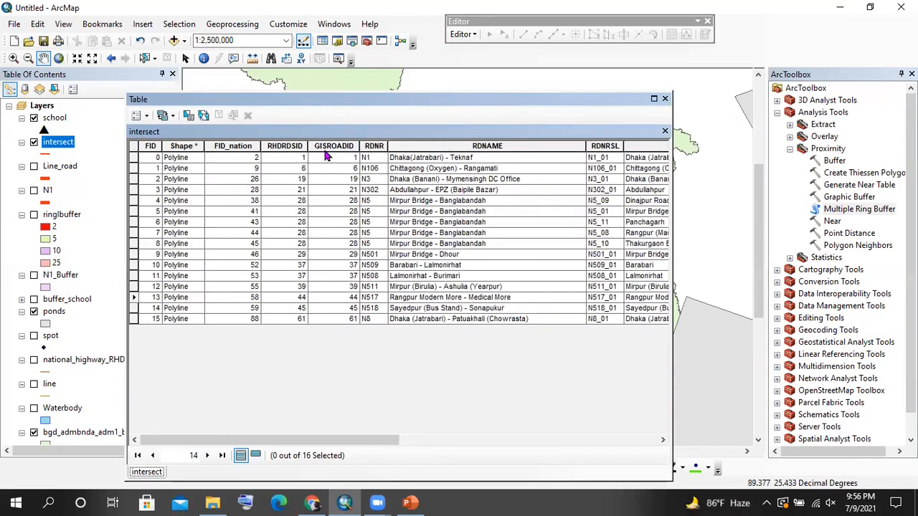
drag(373, 100, 351, 159)
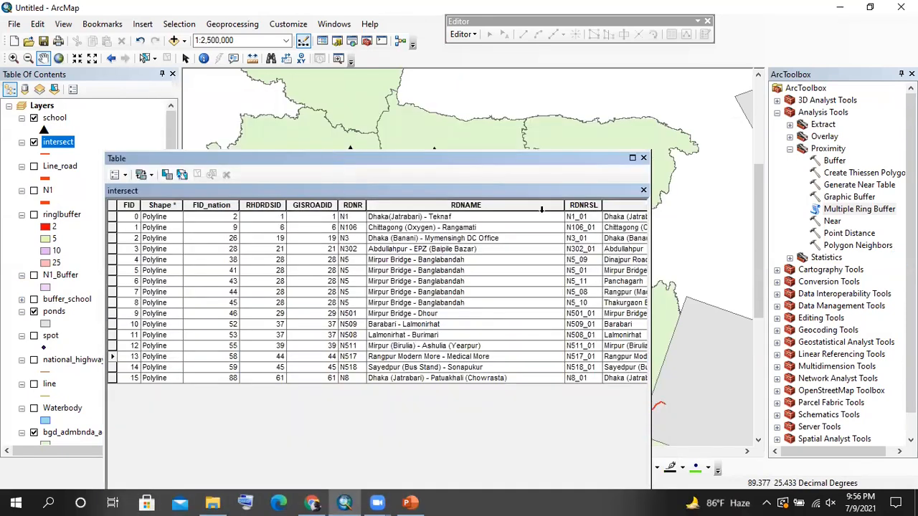
click(643, 161)
Reopen the intersect layer's attribute table and sort its records in ascending order by FID_ponds
right_click(62, 145)
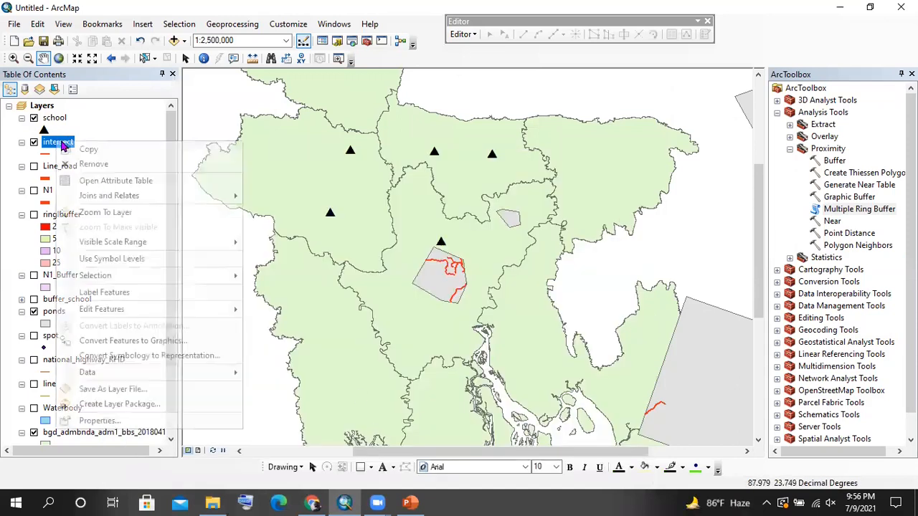
click(115, 181)
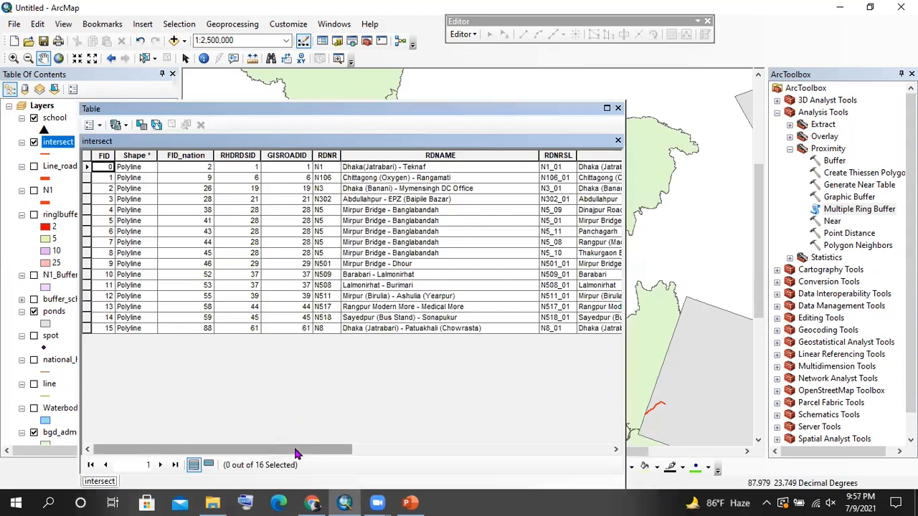
drag(317, 452, 580, 449)
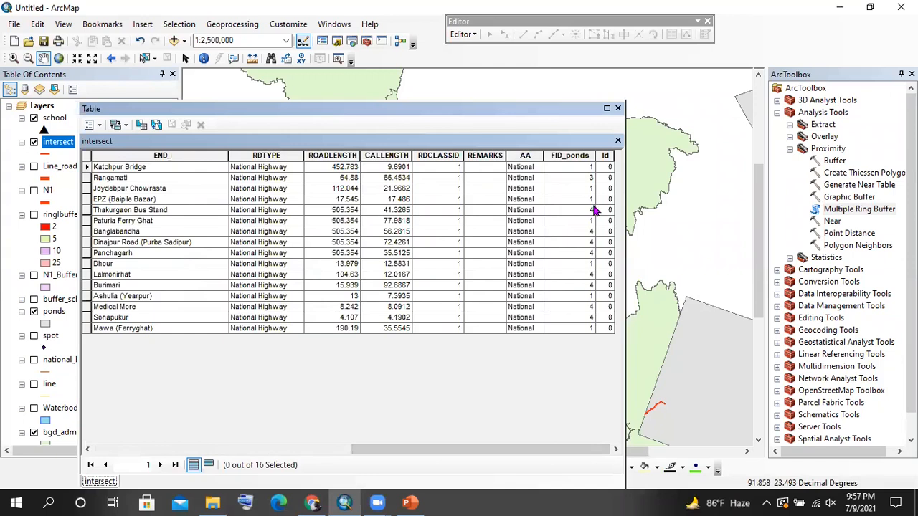
double_click(574, 155)
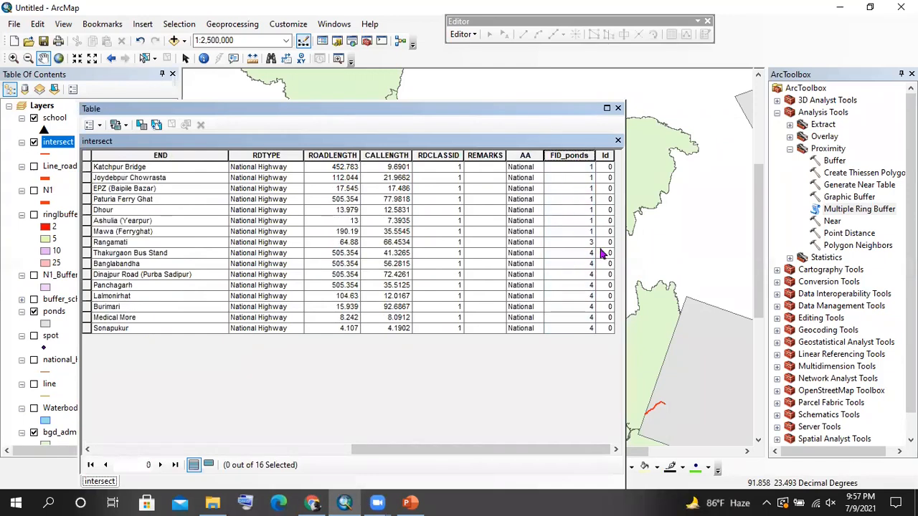
Select the first six records, from Katchpur Bridge to Ashulia (Yearpur), with FID_ponds 1 and close the table
click(579, 168)
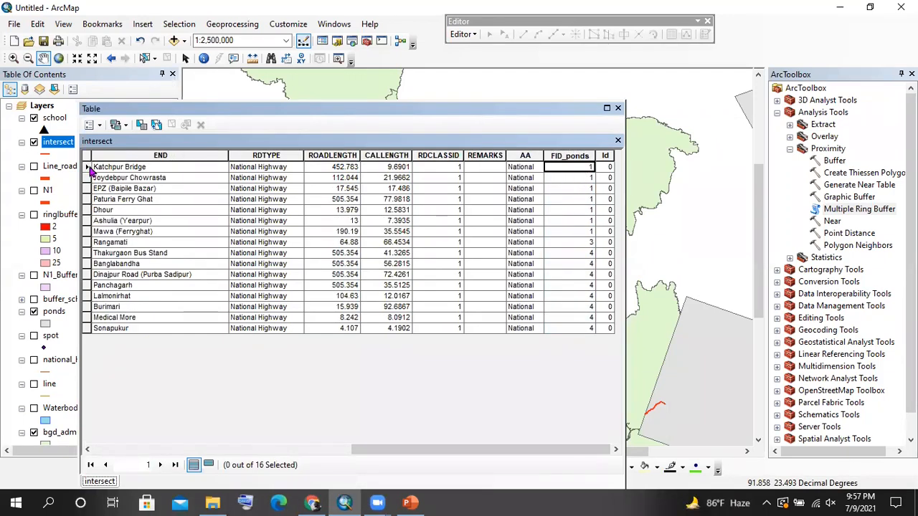
click(87, 167)
shift+click(86, 210)
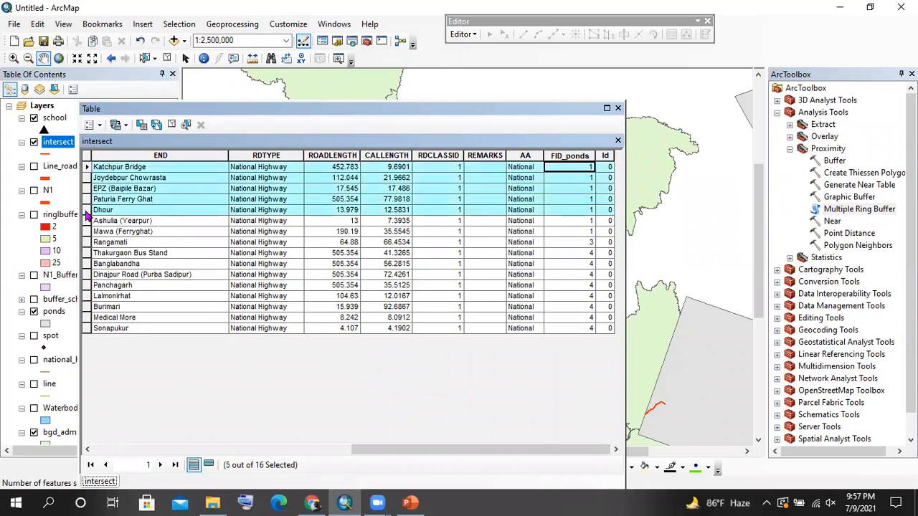
shift+click(86, 222)
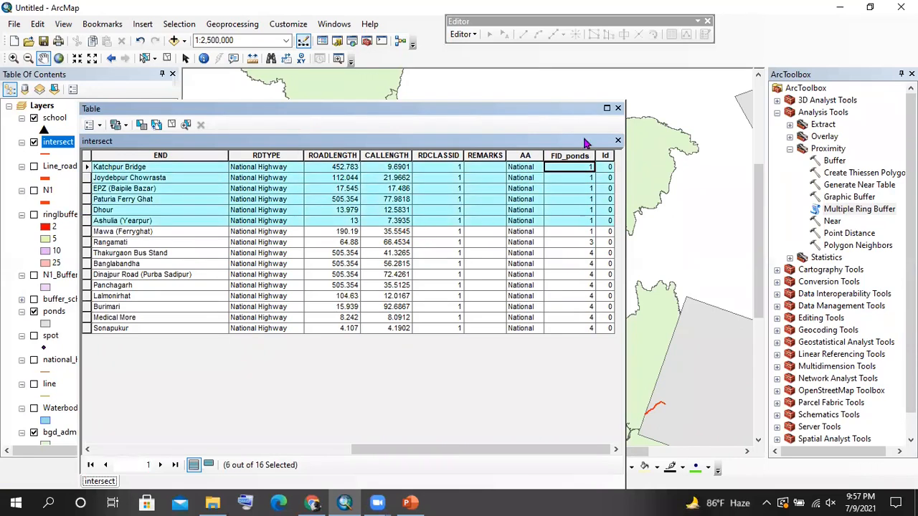
click(618, 109)
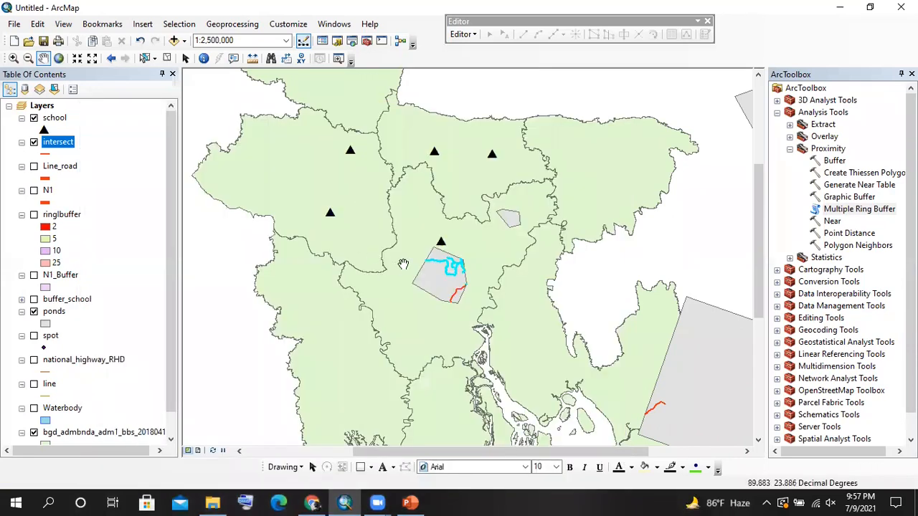
Examine the selected highway sections inside the central pond on the map and clear the selection
scroll(490, 192, up, 2)
drag(490, 192, 484, 248)
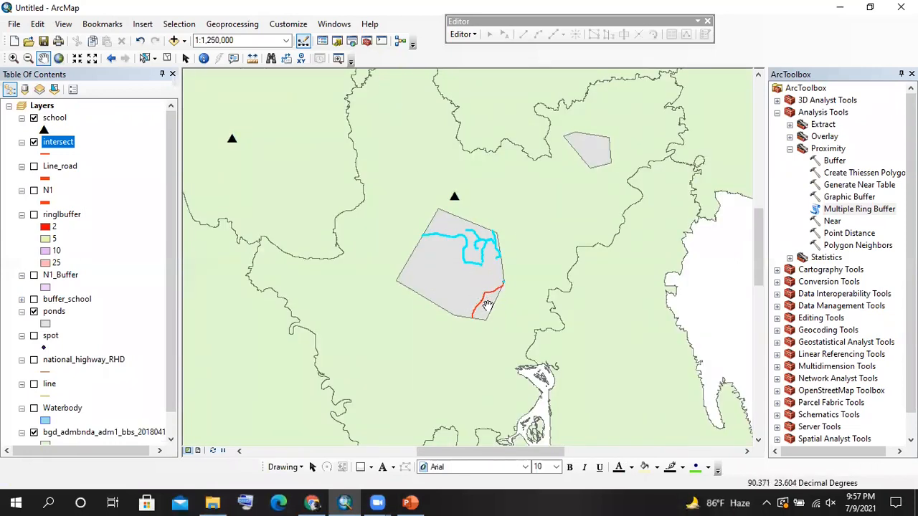
scroll(410, 252, down, 3)
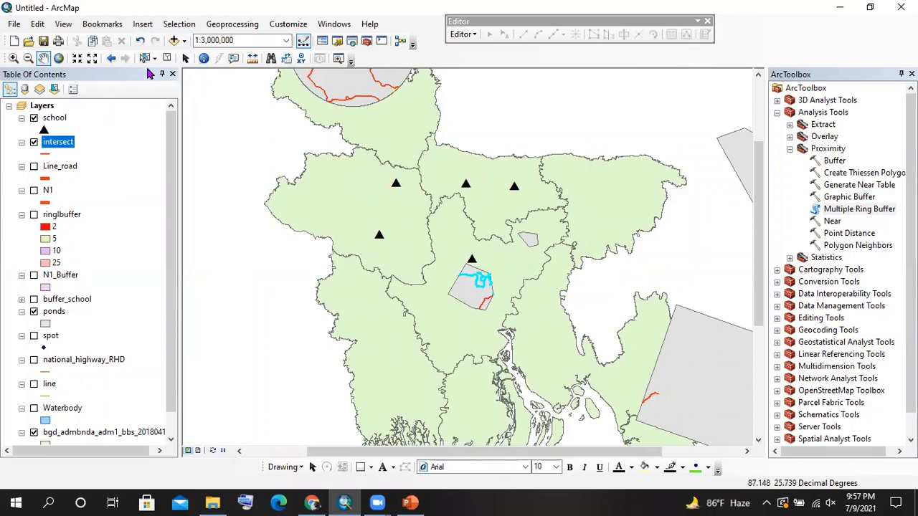
click(166, 59)
scroll(380, 199, up, 2)
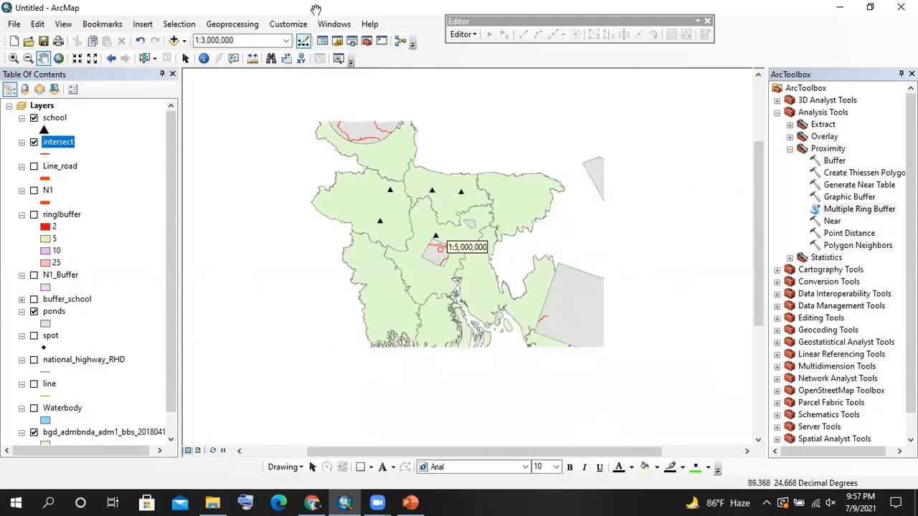
Hide the school, intersect and ponds layers so that only the administrative boundaries remain on the map
click(239, 25)
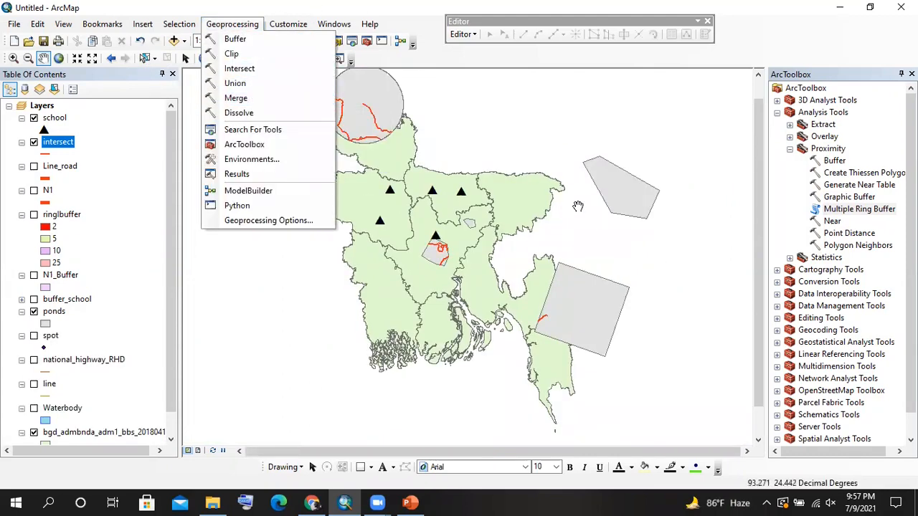
drag(423, 152, 426, 166)
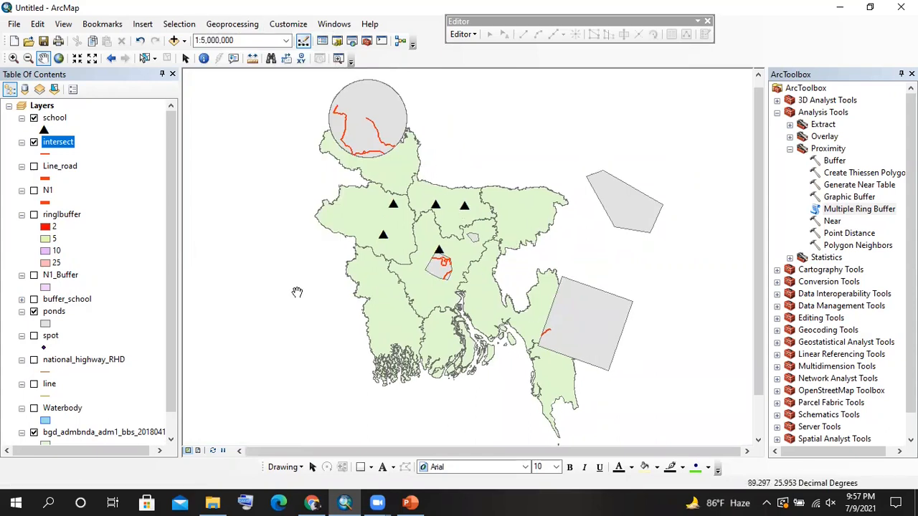
click(34, 119)
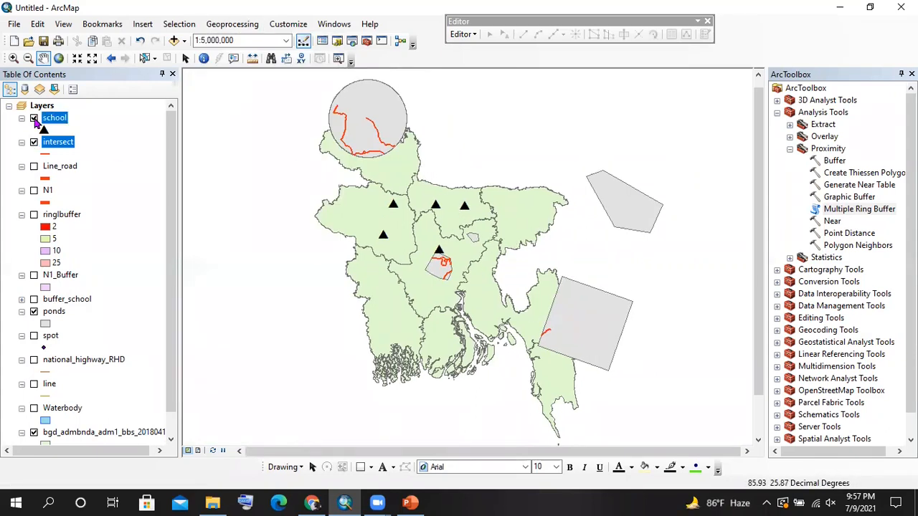
click(34, 143)
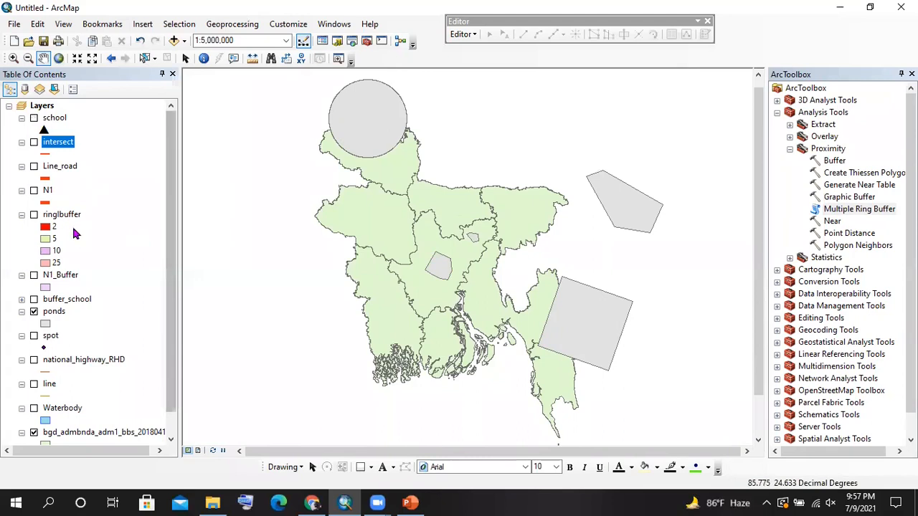
scroll(54, 231, down, 1)
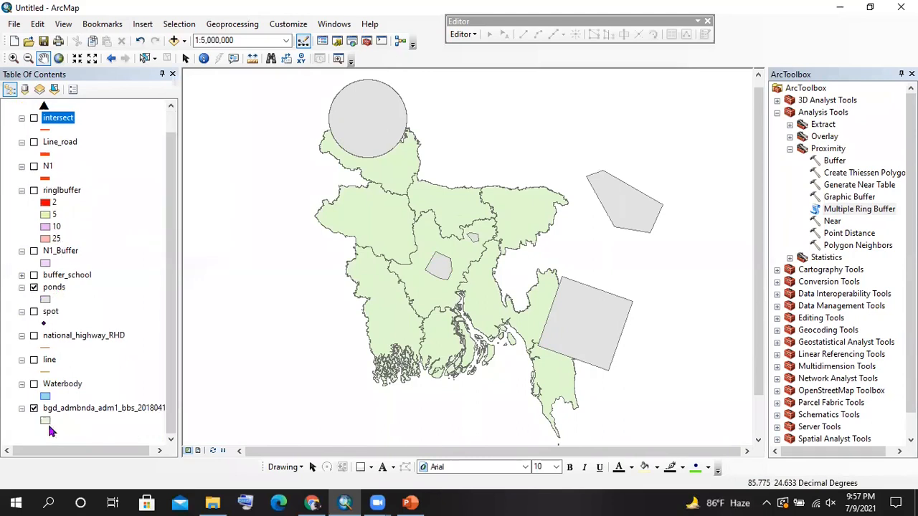
click(34, 287)
drag(477, 241, 474, 206)
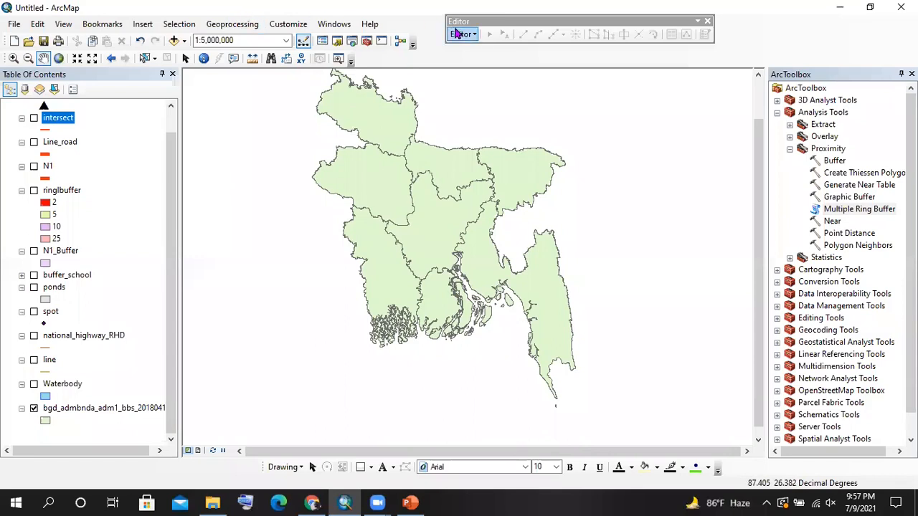
click(459, 34)
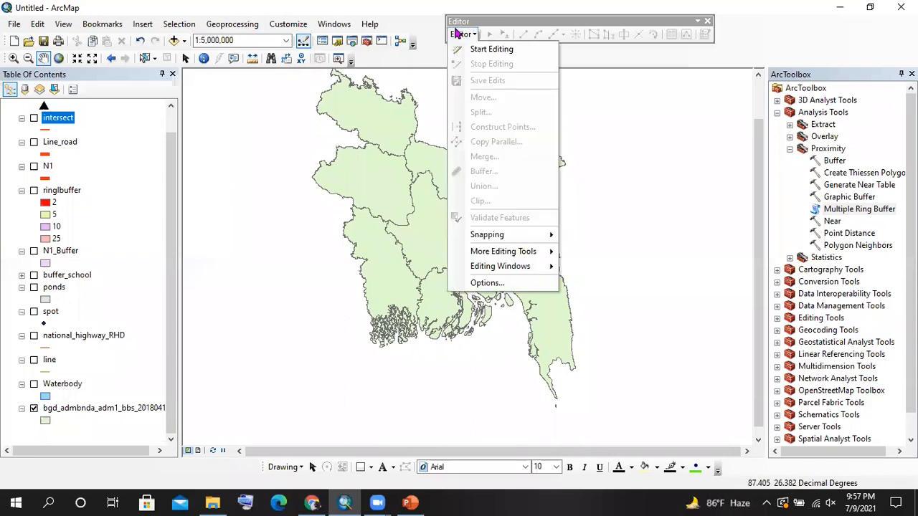
click(220, 26)
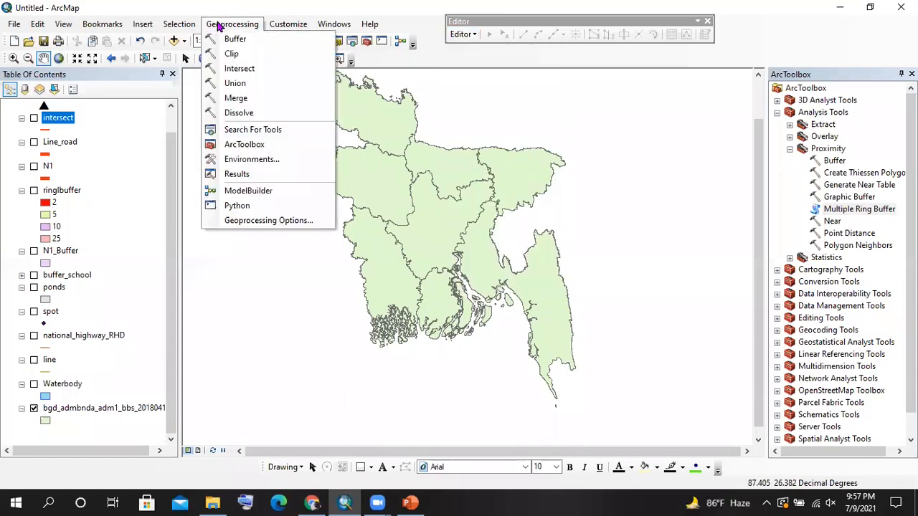
click(237, 98)
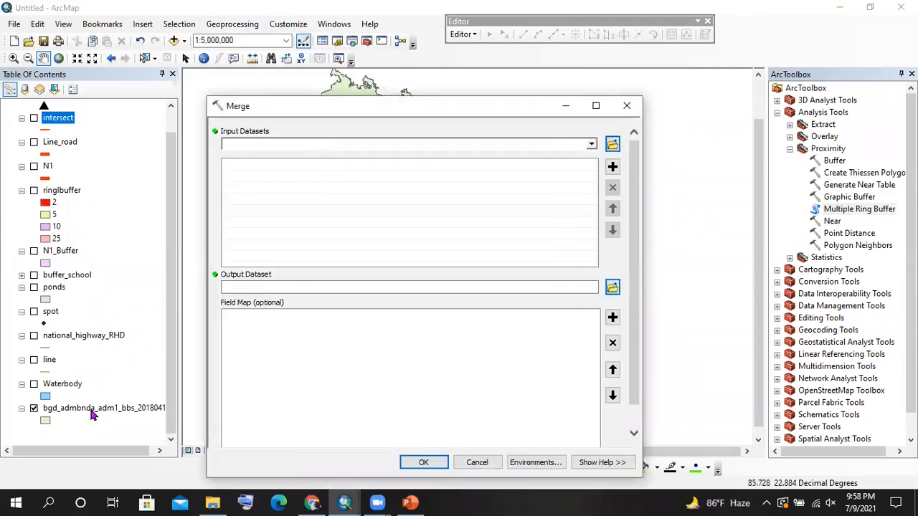
click(80, 401)
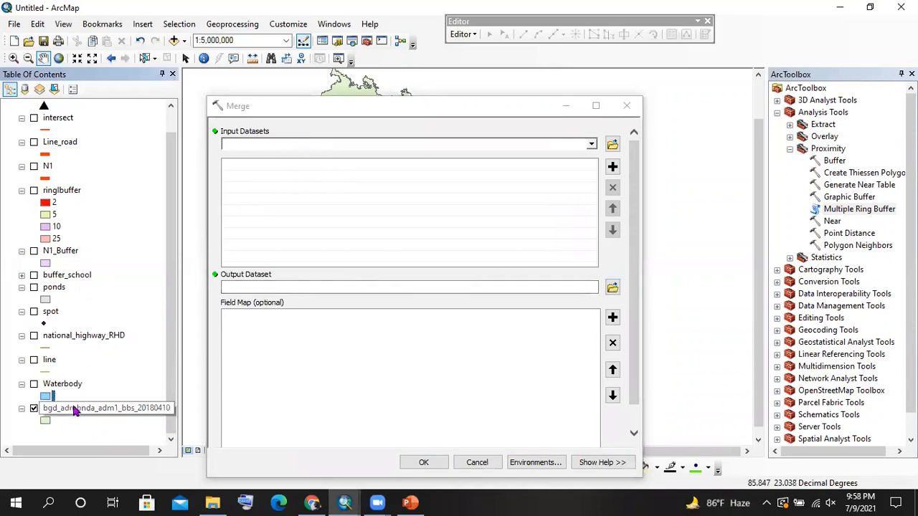
drag(96, 407, 365, 168)
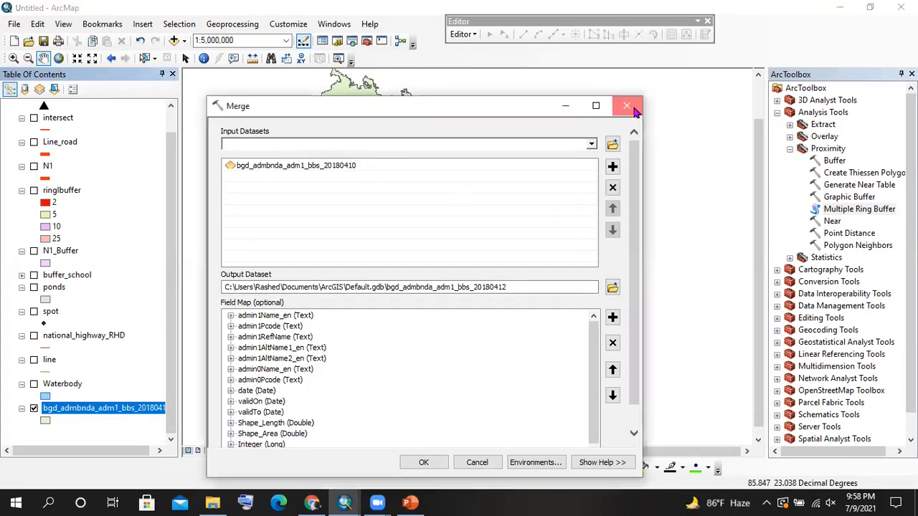
click(627, 106)
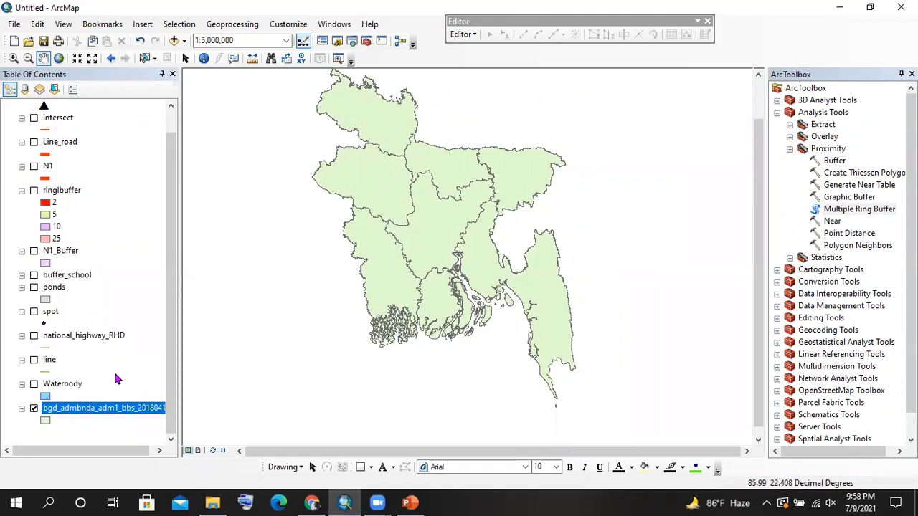
Show the ringlbuffer layer temporarily to examine its buffer rings up close, and hide it again
click(34, 190)
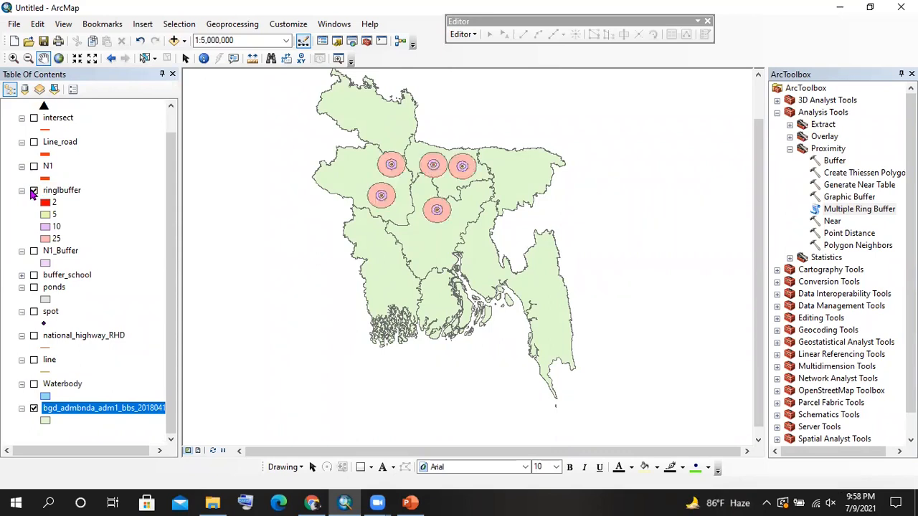
scroll(357, 181, up, 2)
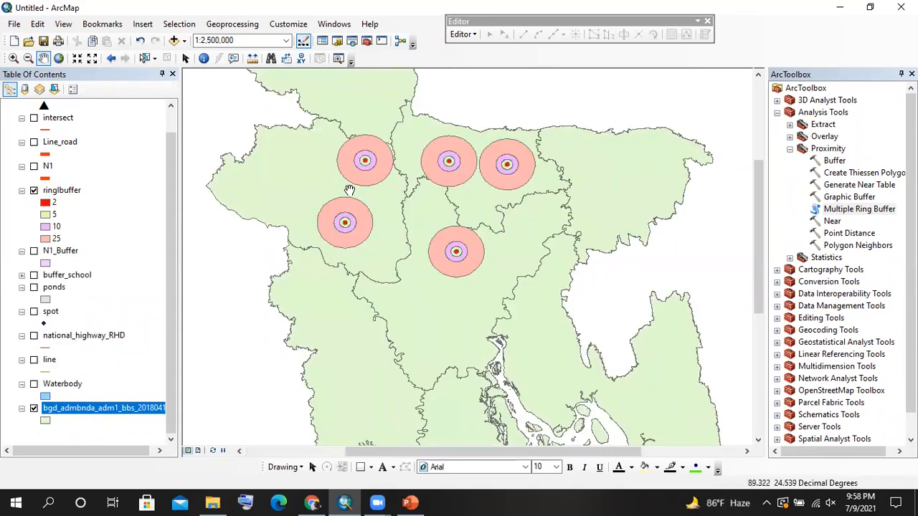
scroll(400, 160, up, 2)
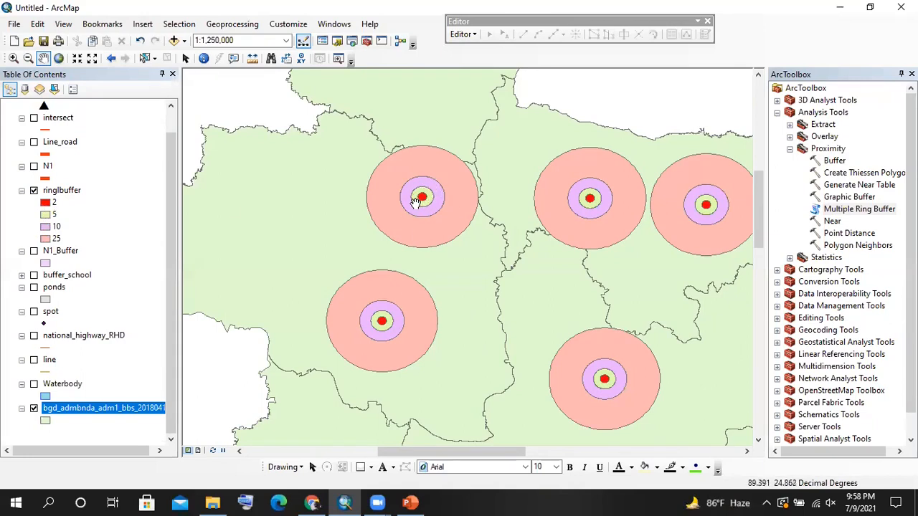
click(34, 190)
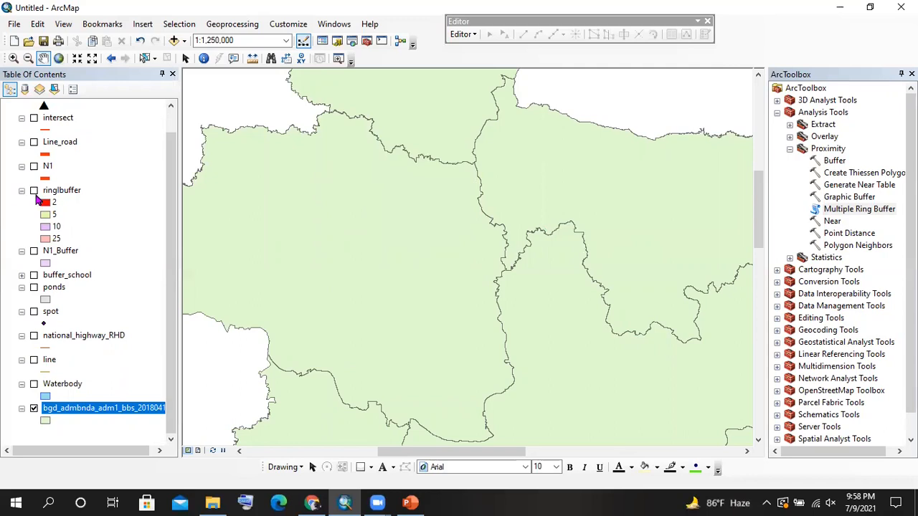
Show the ponds layer on the map and change its fill color to red
click(34, 252)
click(34, 288)
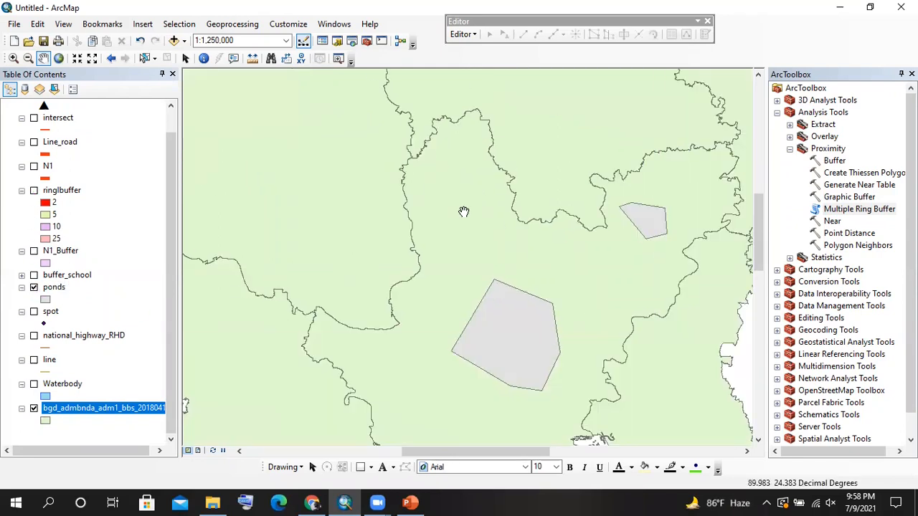
scroll(442, 230, down, 2)
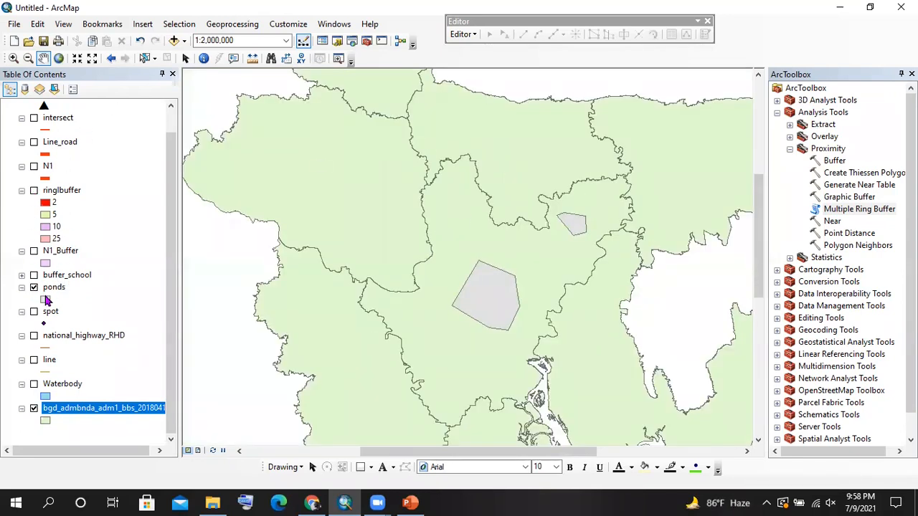
click(45, 300)
click(493, 241)
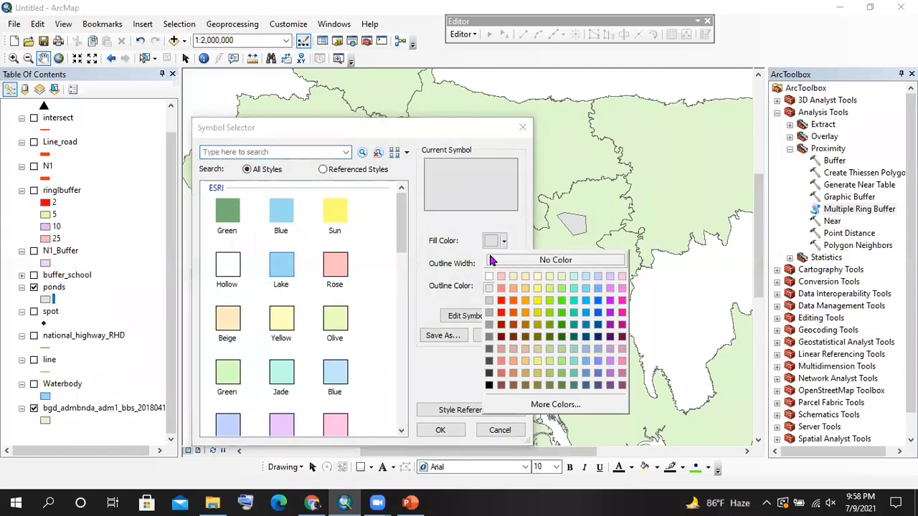
click(502, 301)
click(440, 430)
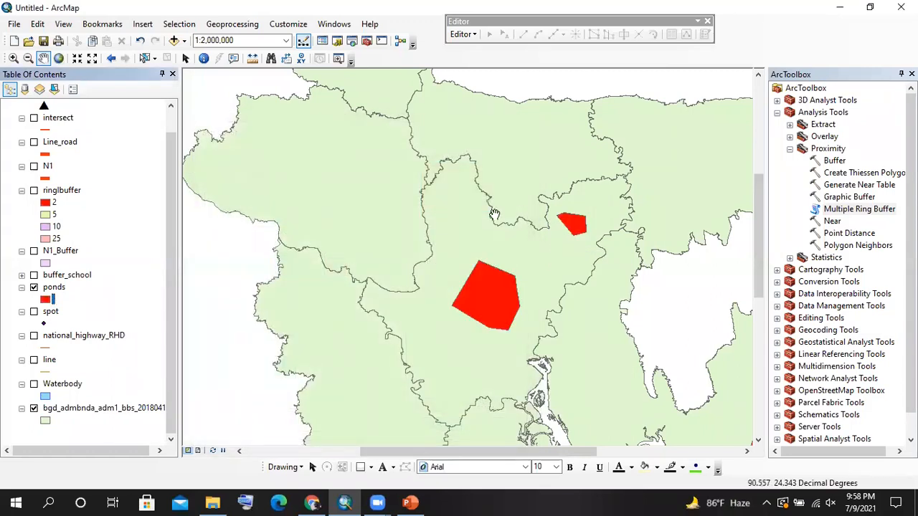
Examine the pond polygons across the country and beyond its borders, including the circular one in the north
scroll(512, 251, down, 3)
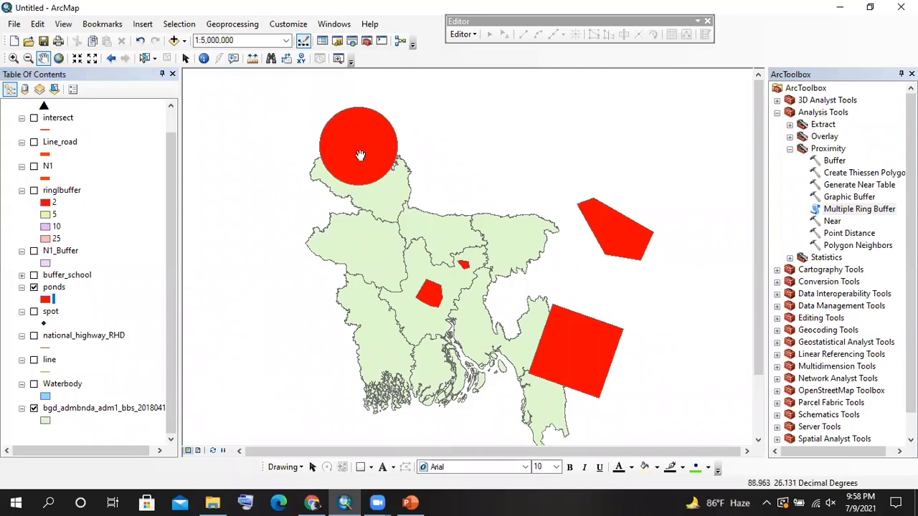
scroll(342, 162, down, 1)
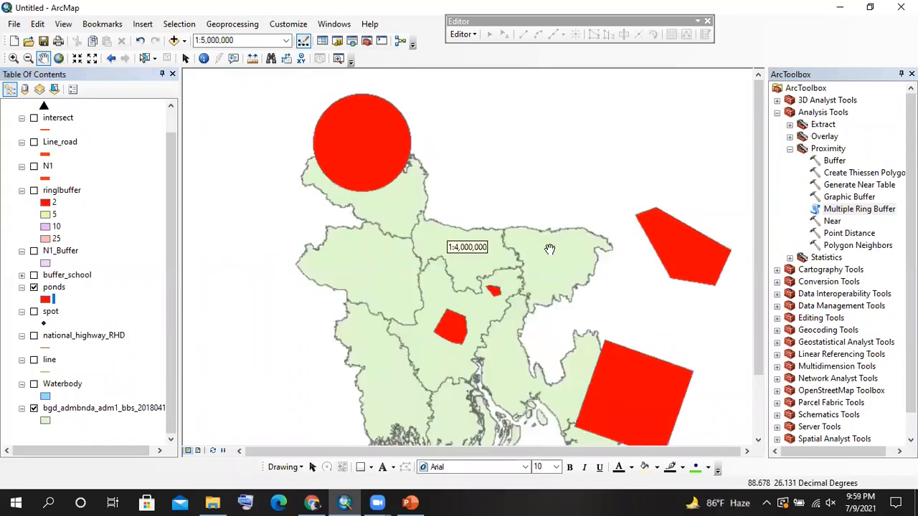
drag(347, 140, 345, 203)
scroll(345, 203, down, 2)
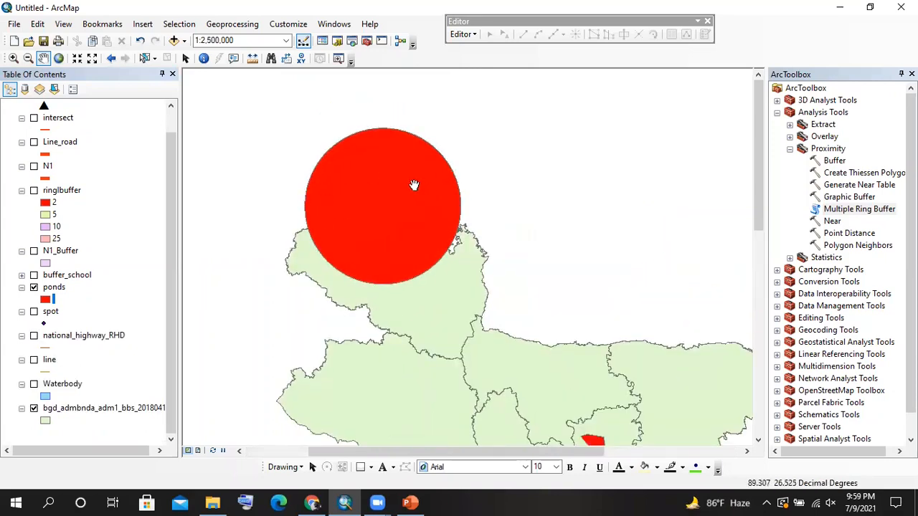
scroll(374, 164, up, 3)
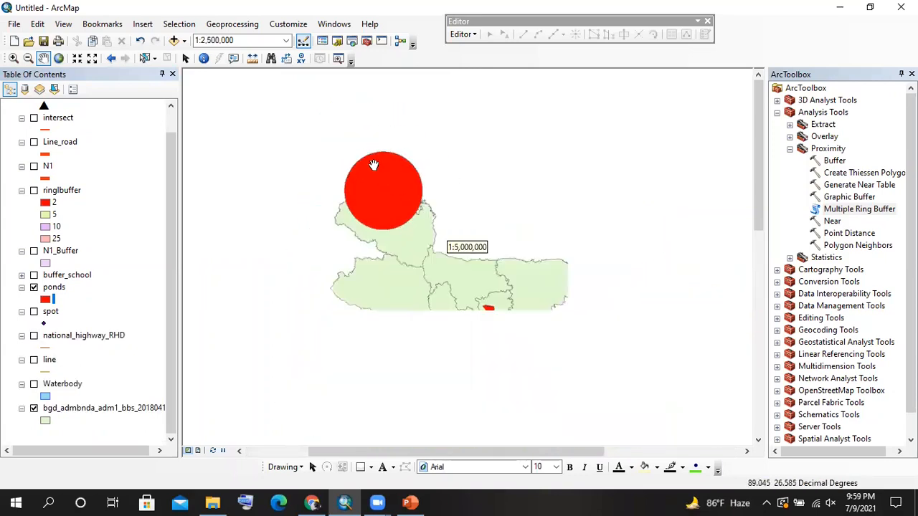
Add bgd_admbnda_adm1_bbs_20180410, ringIbuffer and ponds as inputs of the Merge geoprocessing tool, and close it without running
click(229, 25)
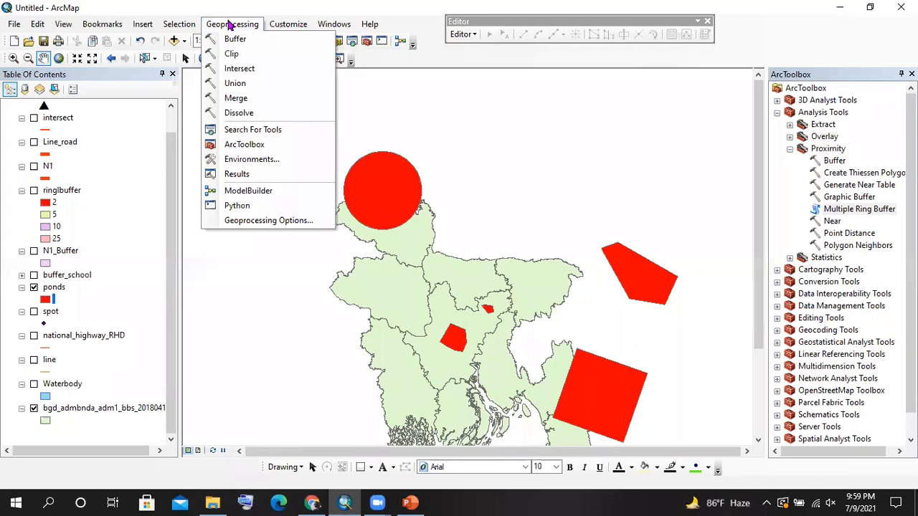
click(235, 98)
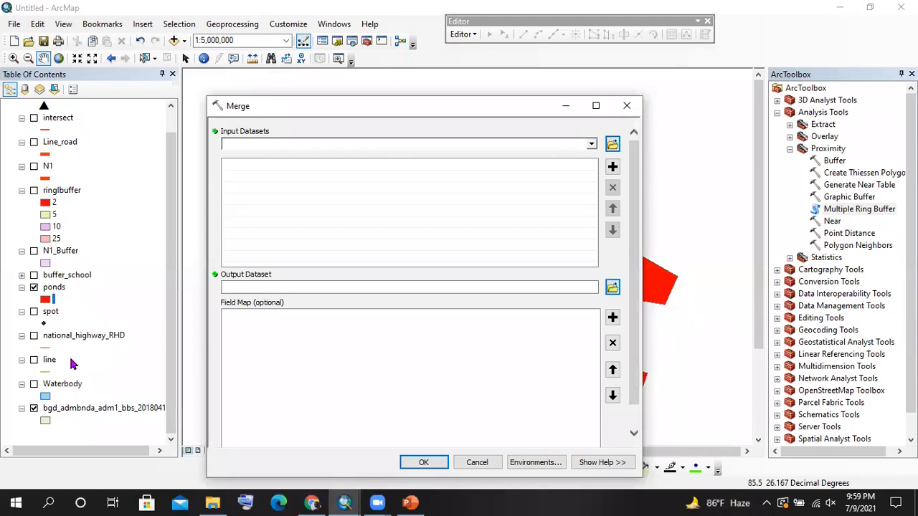
drag(66, 410, 351, 141)
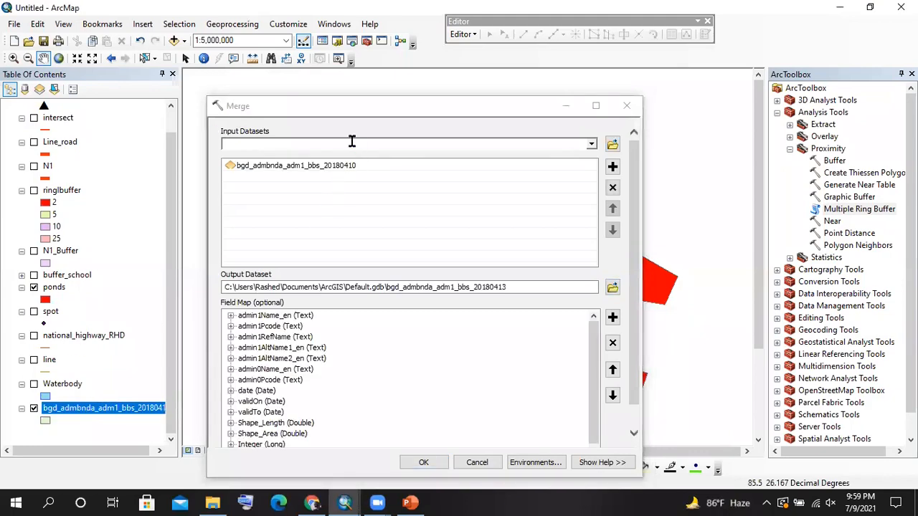
drag(75, 197, 326, 143)
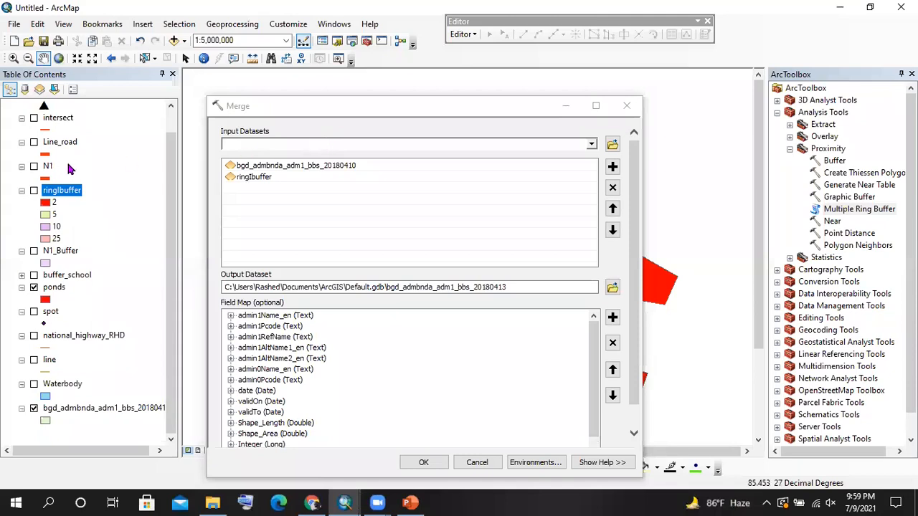
scroll(68, 162, up, 1)
drag(63, 316, 285, 147)
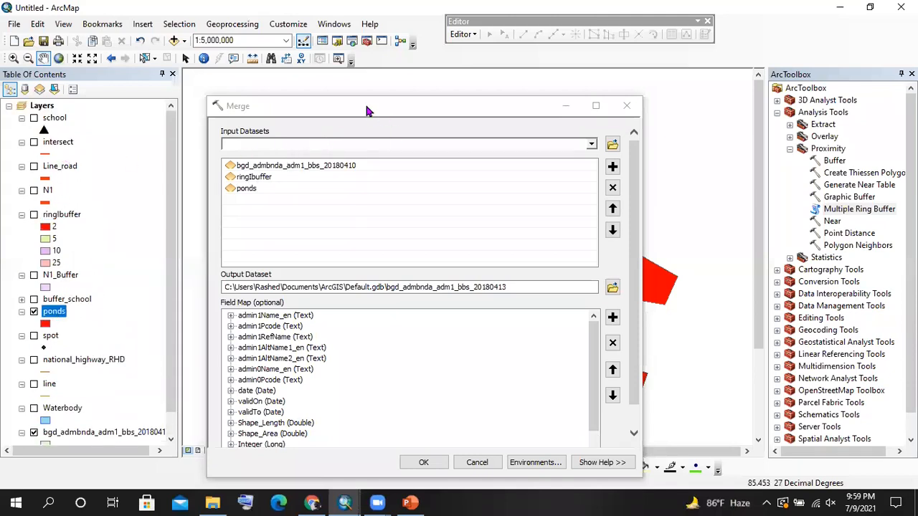
drag(355, 100, 309, 50)
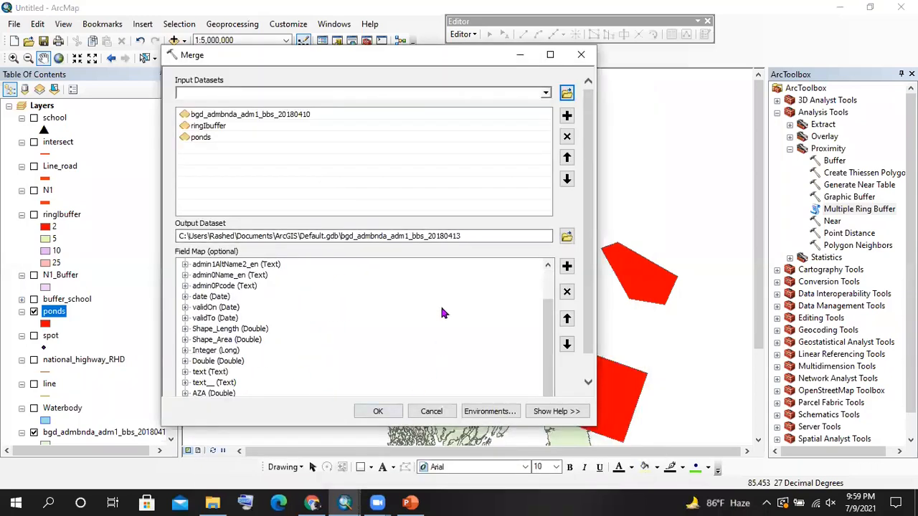
drag(399, 56, 346, 141)
click(525, 145)
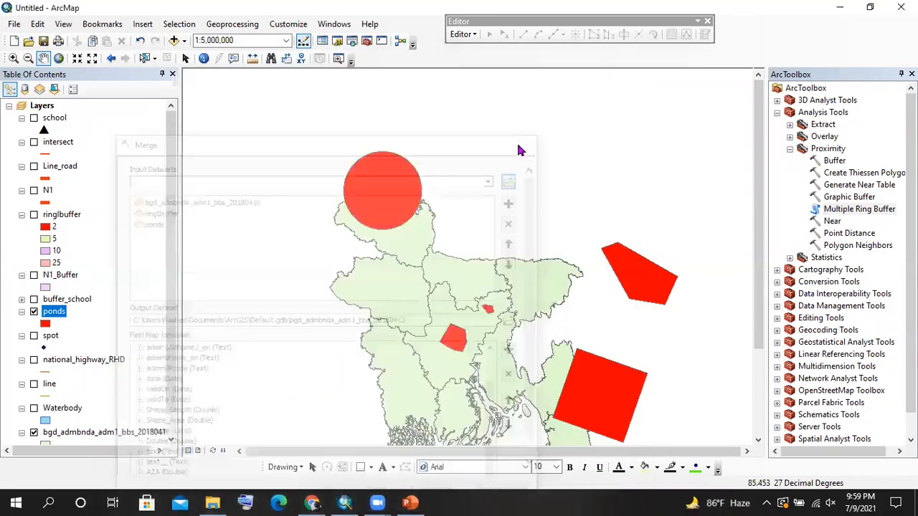
Hide the ponds layer and start an edit session on the bgd_admbnda_adm1_bbs_20180410 layer
click(34, 313)
drag(262, 335, 209, 235)
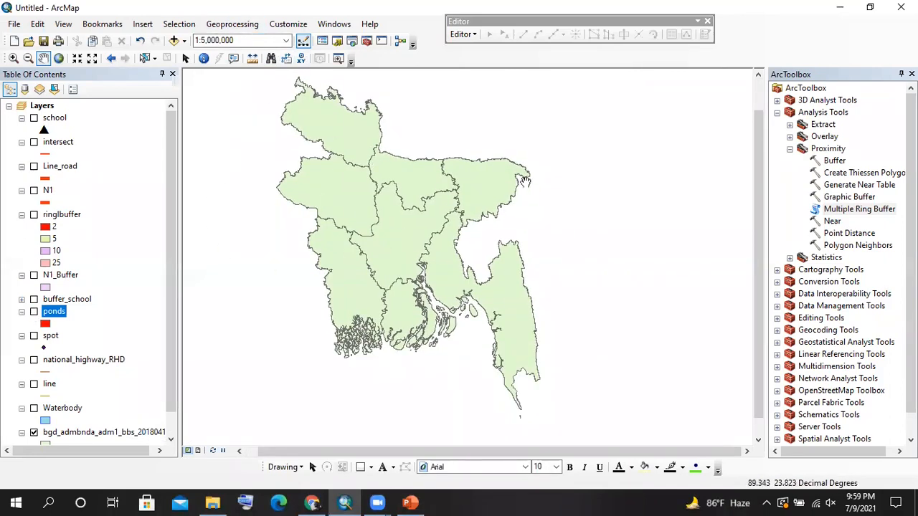
click(462, 35)
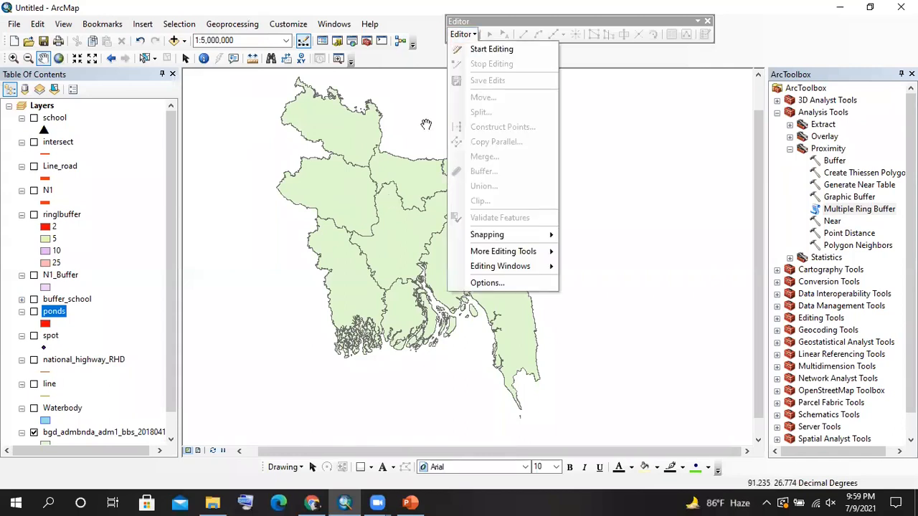
click(491, 48)
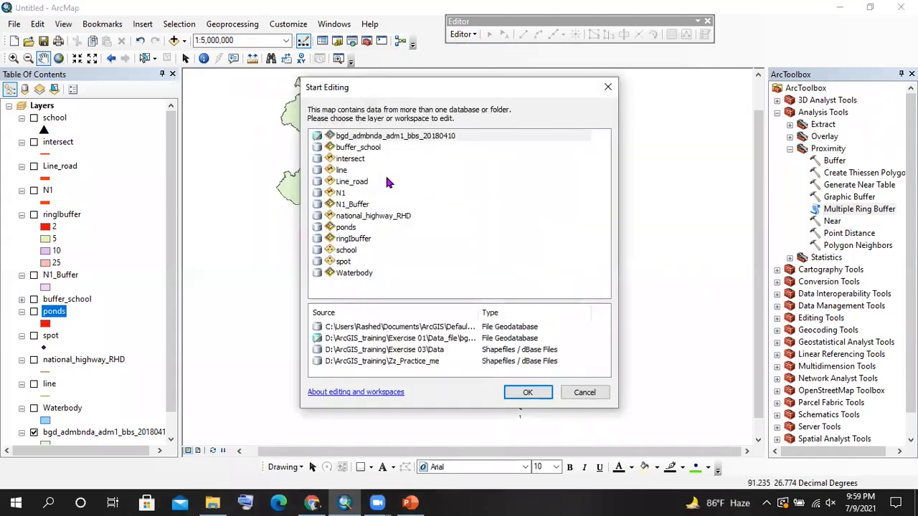
click(407, 136)
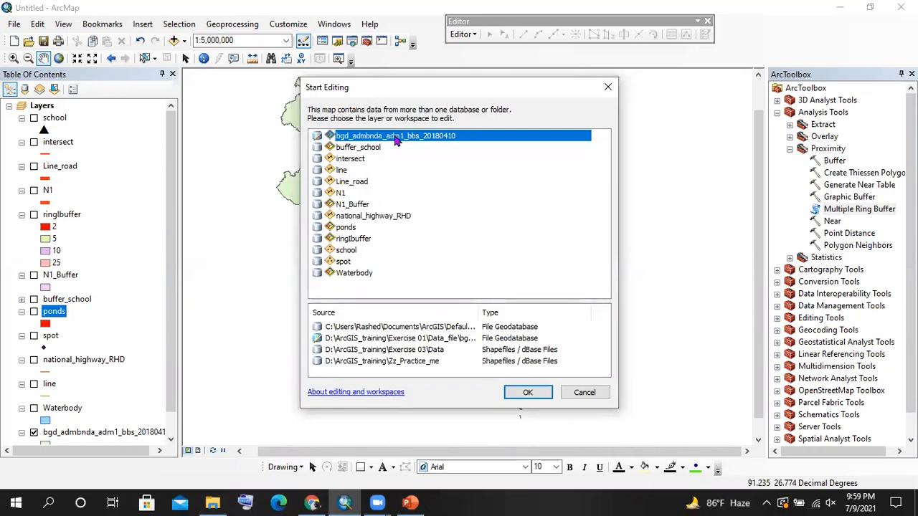
click(528, 392)
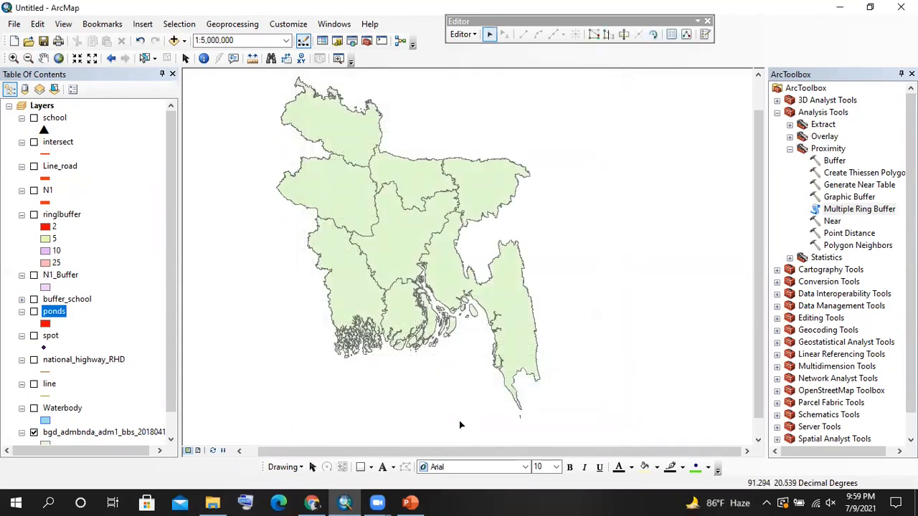
click(330, 125)
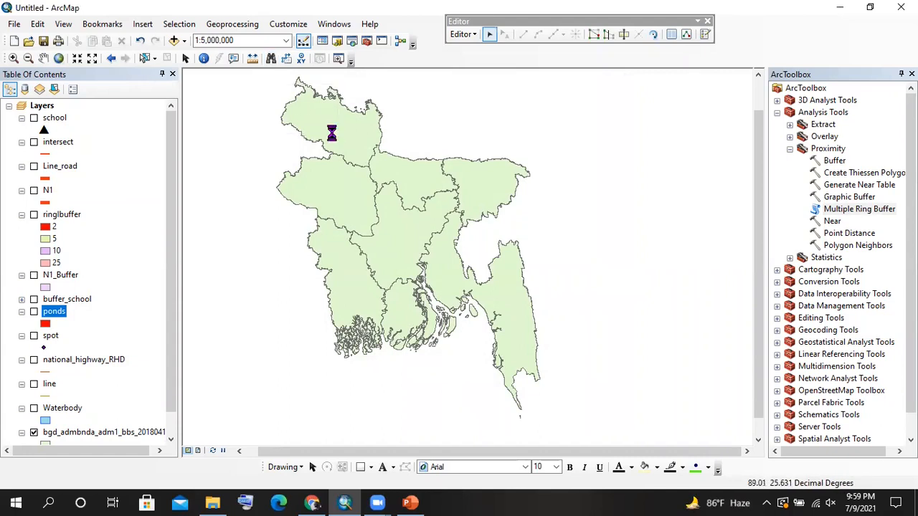
drag(255, 83, 574, 405)
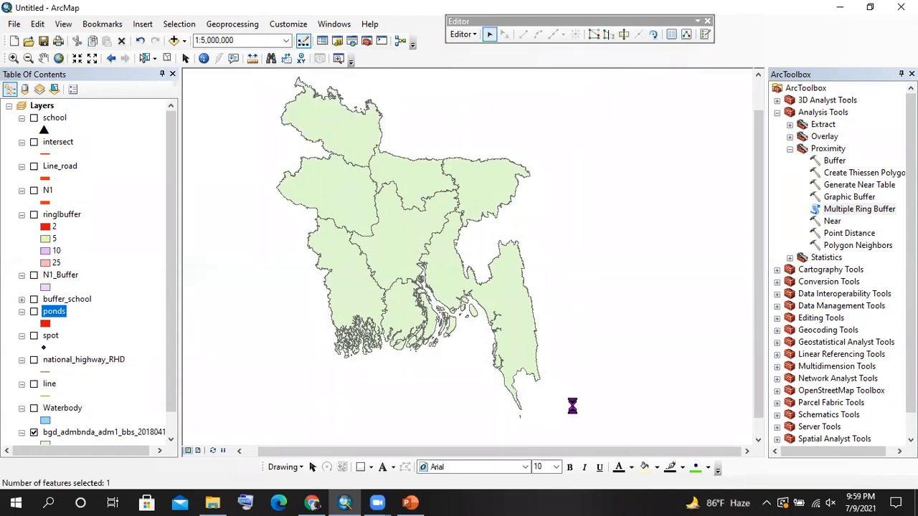
click(578, 380)
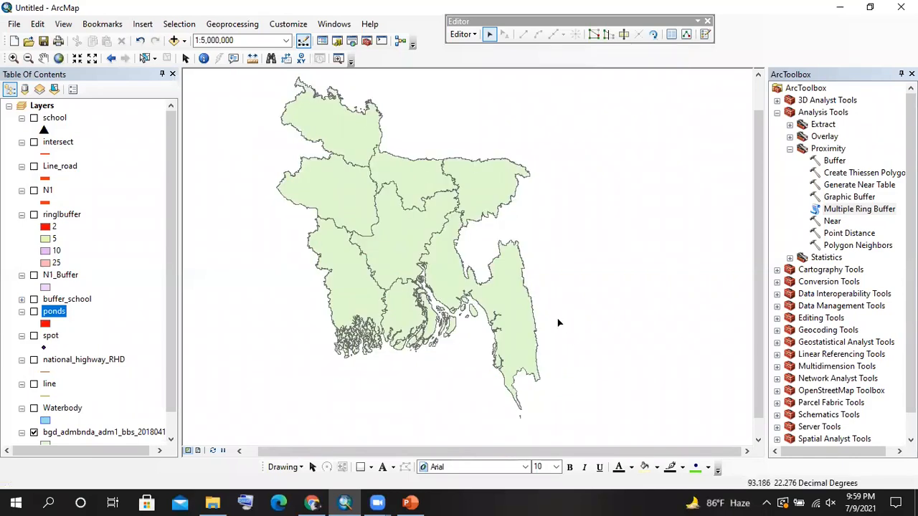
Select all eight administrative divisions together on the map, building the selection up from the central Dhaka division
click(514, 292)
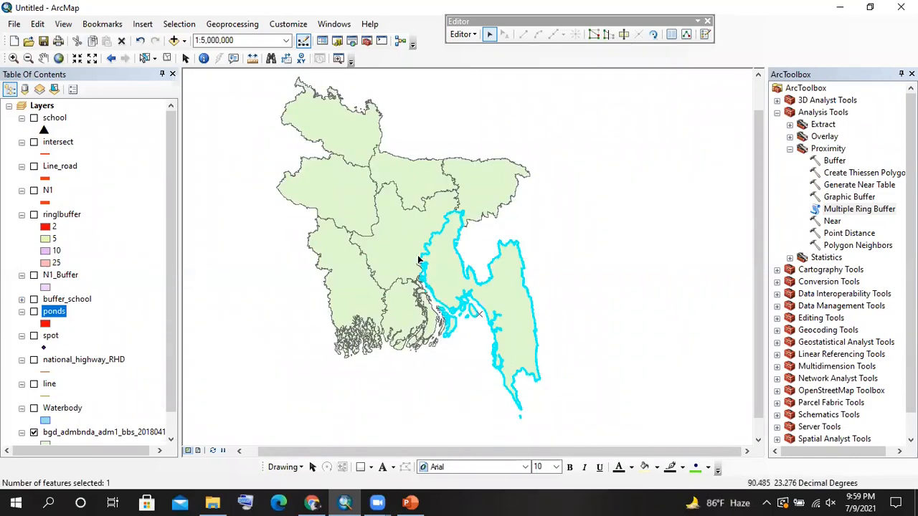
click(403, 235)
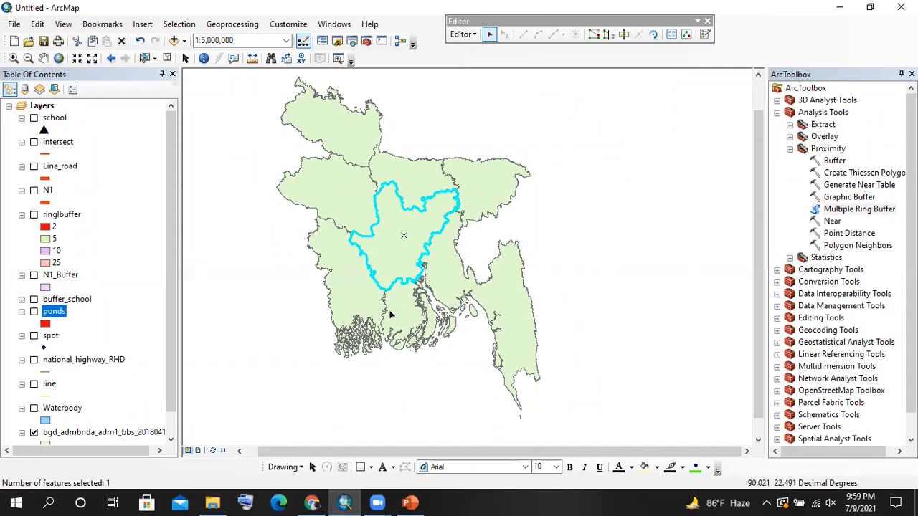
shift+click(444, 302)
shift+click(487, 185)
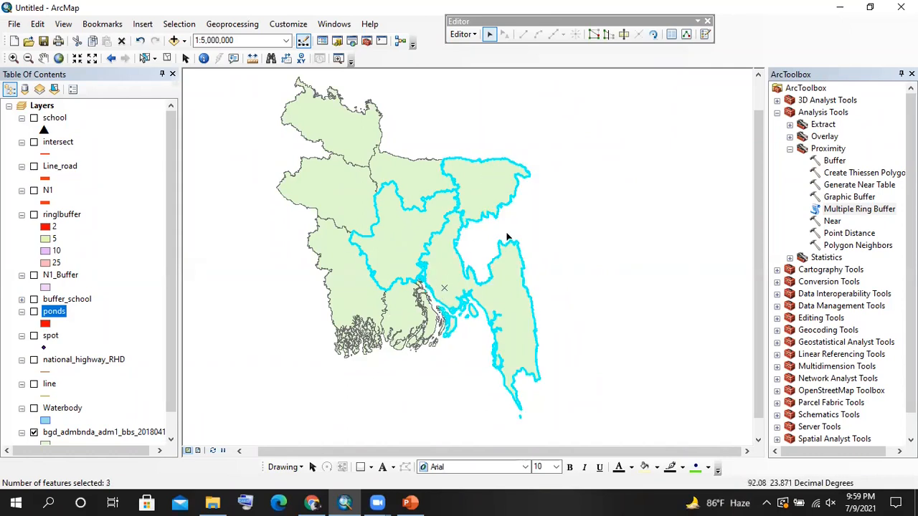
shift+click(405, 165)
shift+click(365, 127)
shift+click(338, 237)
shift+click(359, 319)
shift+click(408, 319)
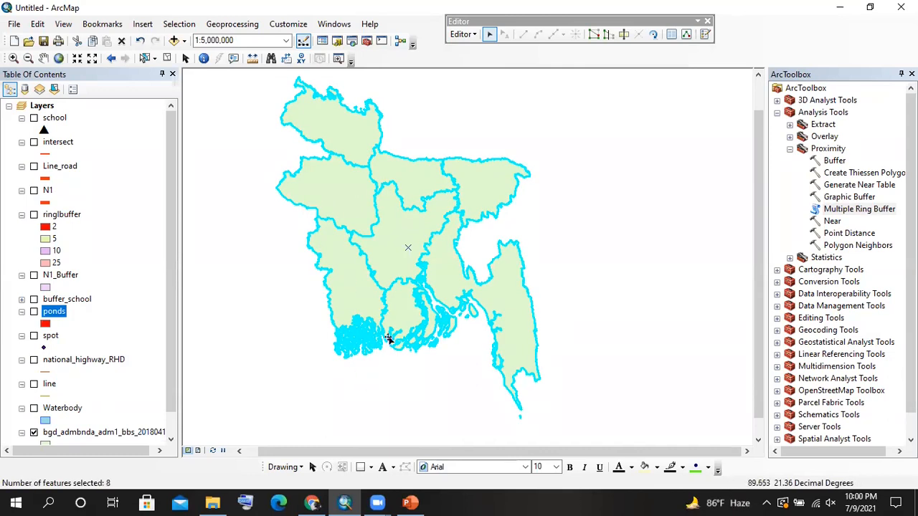
Start the editor's Merge for the selected divisions and go through the candidate target features from Chittagong to Rangpur
click(464, 35)
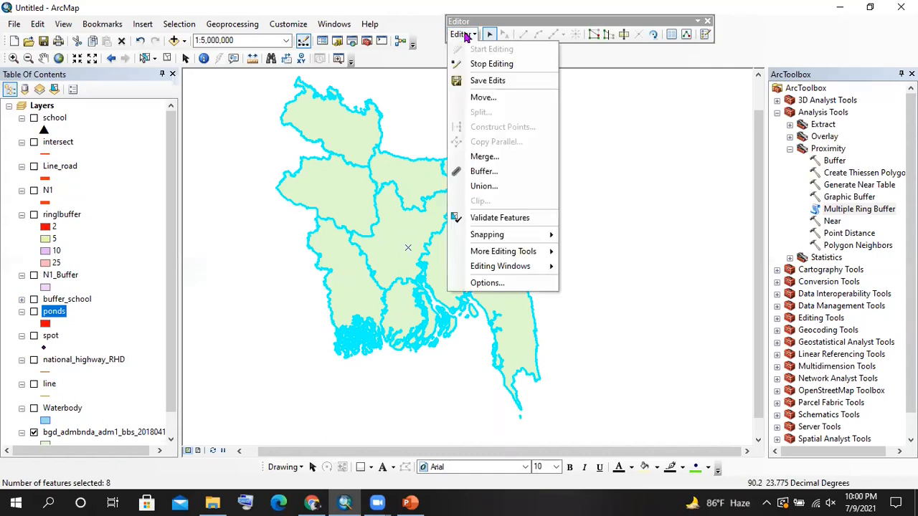
click(499, 163)
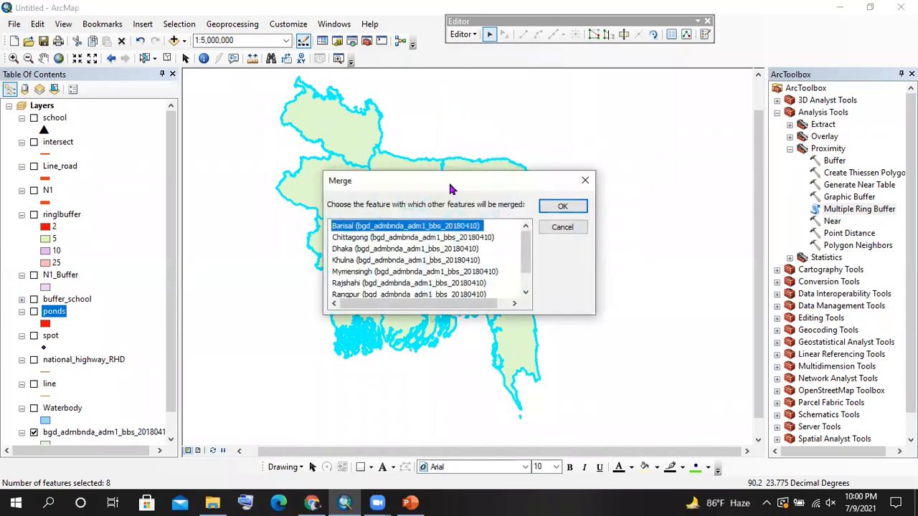
scroll(586, 230, down, 1)
scroll(531, 245, up, 1)
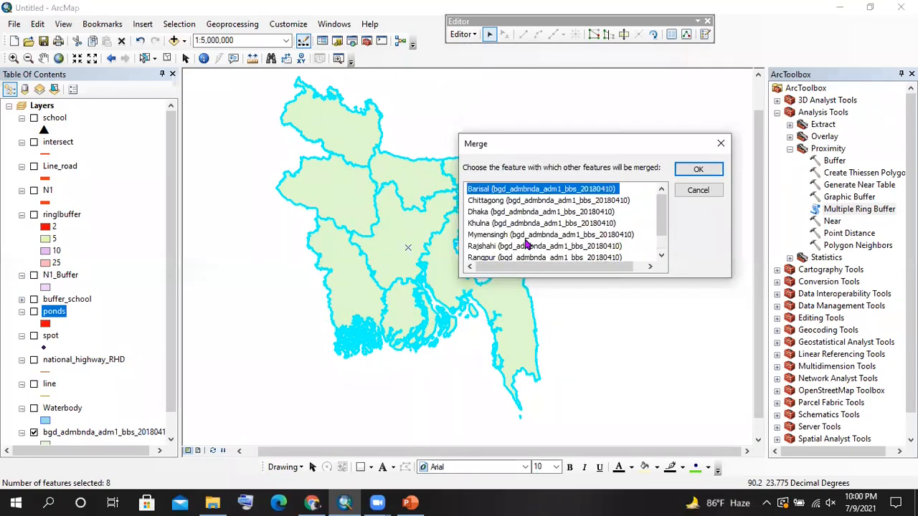
click(499, 200)
click(492, 213)
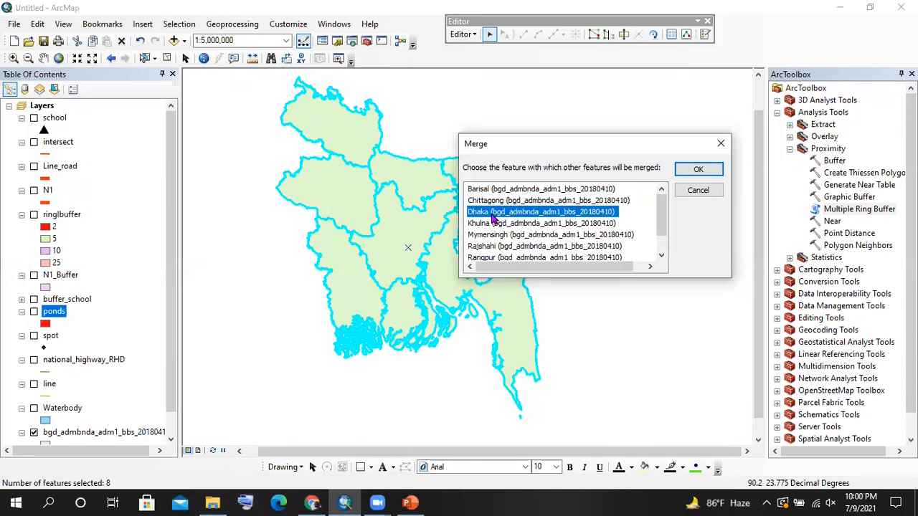
click(492, 223)
click(492, 235)
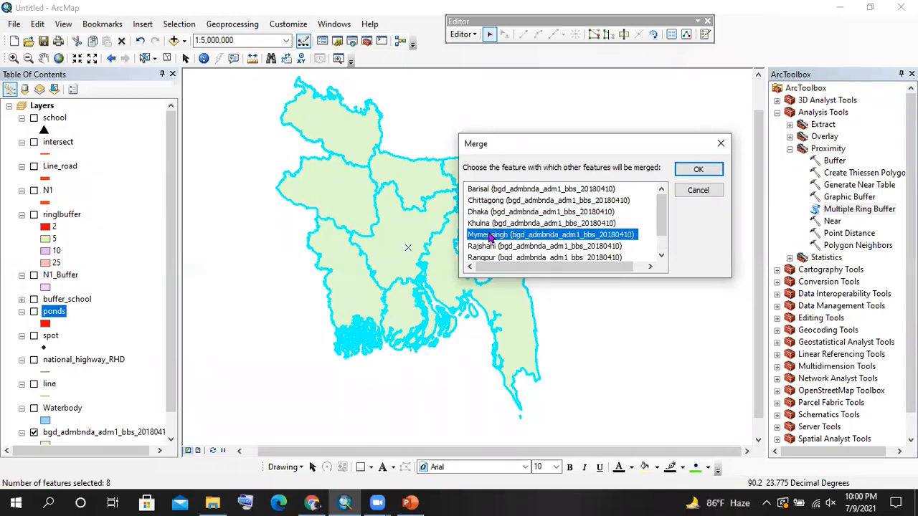
click(492, 246)
scroll(502, 237, down, 1)
click(496, 236)
scroll(507, 224, up, 1)
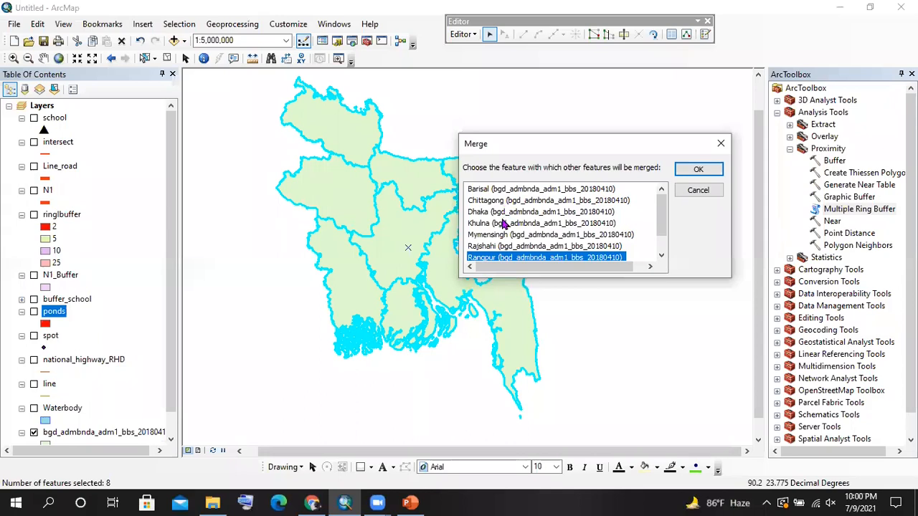
Choose Dhaka as the target feature and merge all the selected divisions into it
click(479, 212)
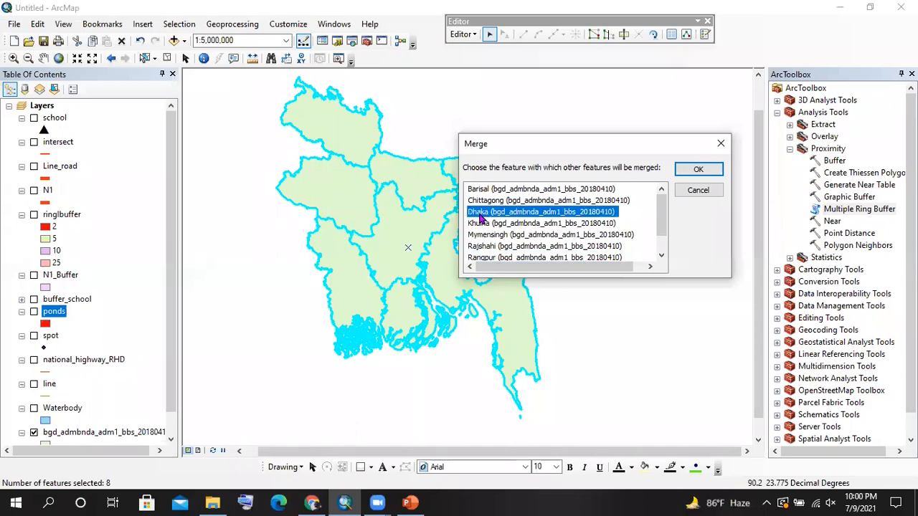
click(517, 214)
key(Return)
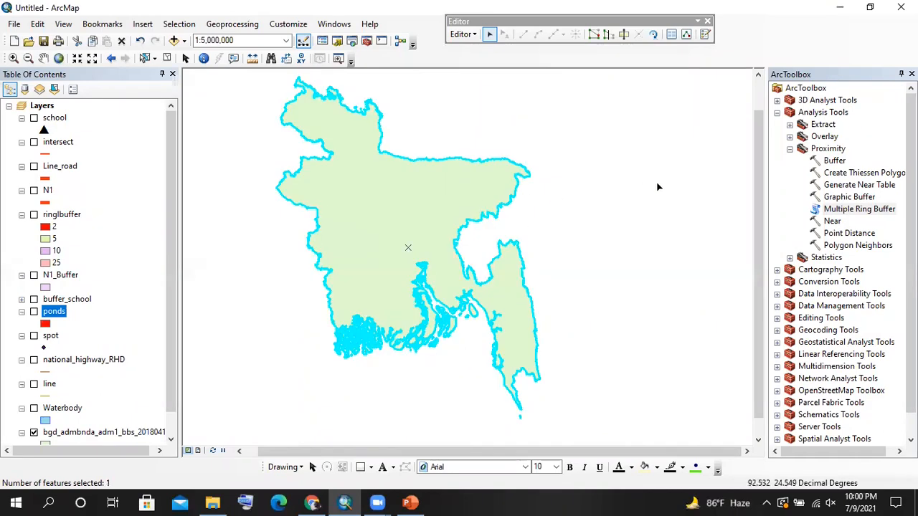
Clear the map selection and check the merged division's record in the bgd_admbnda_adm1_bbs_20180410 attribute table
click(626, 222)
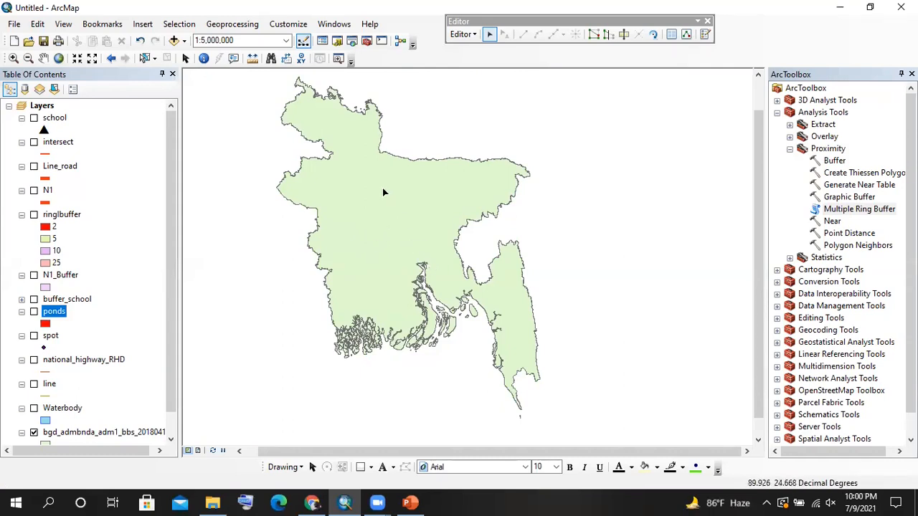
scroll(101, 358, down, 1)
click(100, 408)
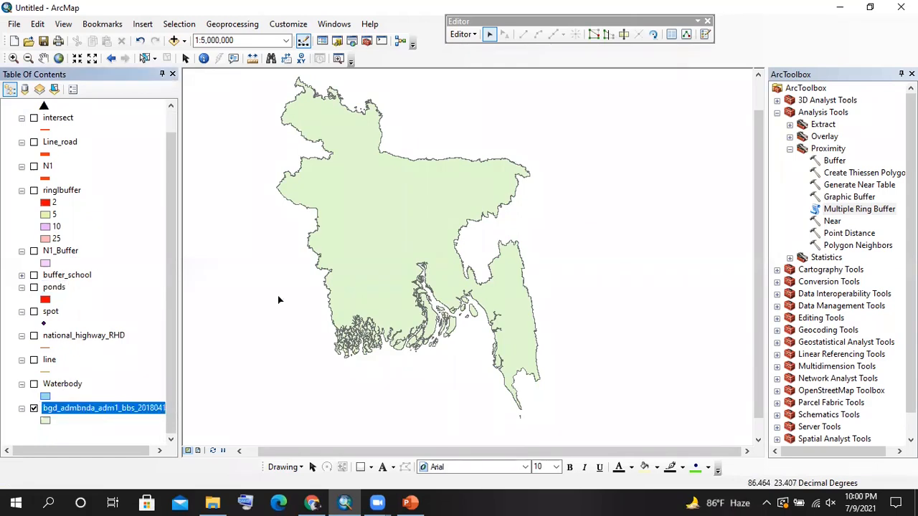
right_click(101, 413)
click(168, 158)
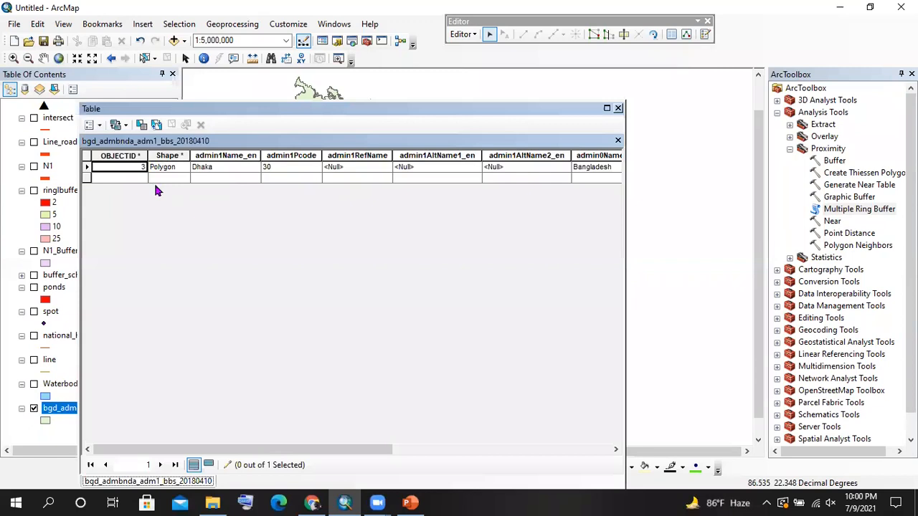
click(172, 176)
click(235, 170)
click(358, 170)
click(521, 169)
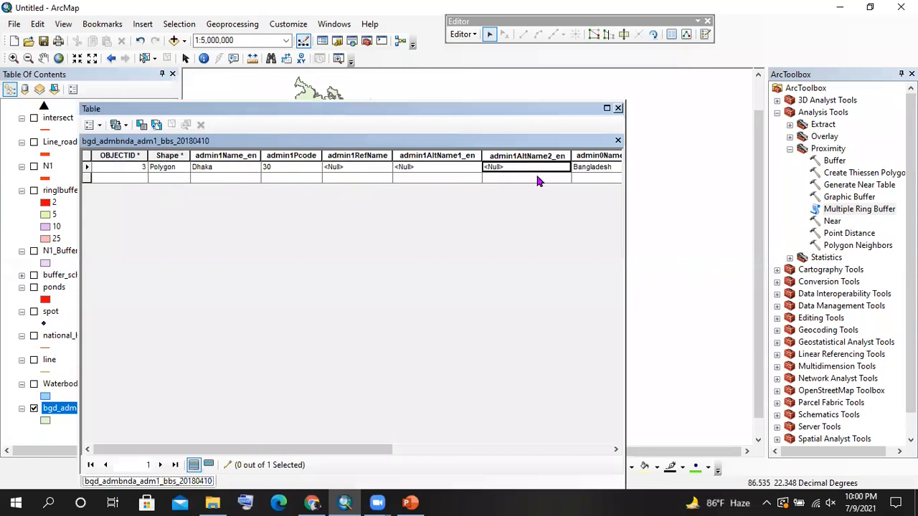
click(617, 108)
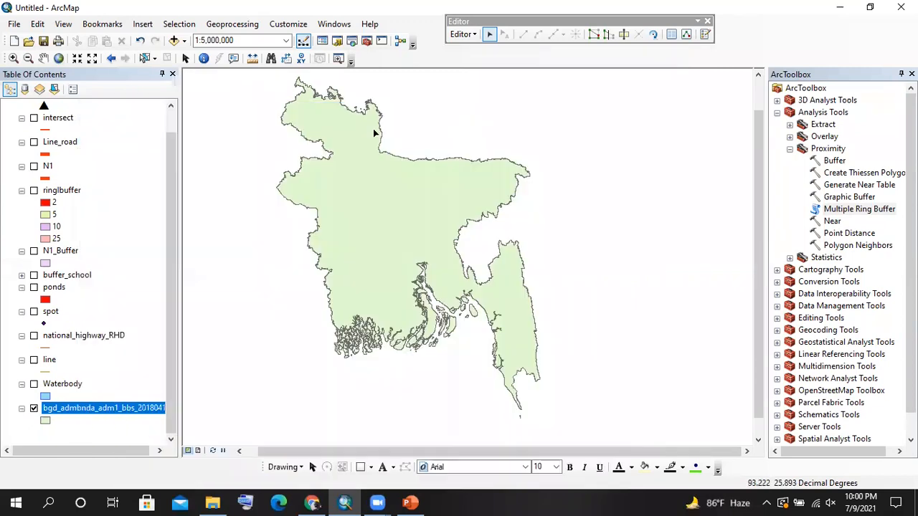
Save the edits made to the administrative divisions and end the edit session
click(462, 34)
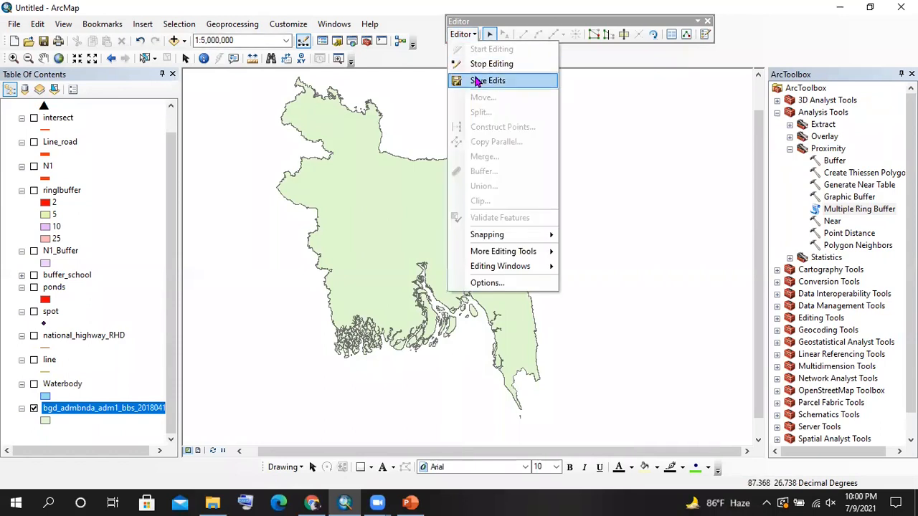
click(478, 81)
click(463, 34)
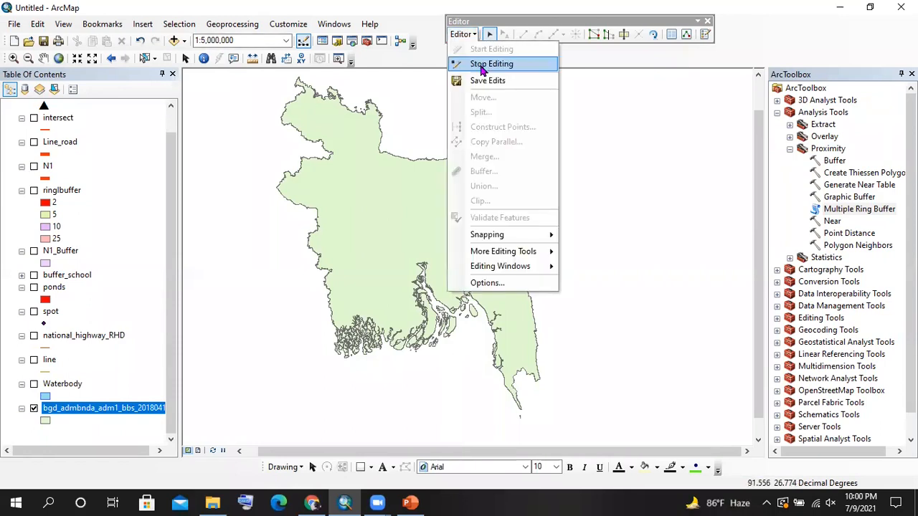
click(482, 65)
Show the ponds layer on the map over the merged country boundary
click(246, 25)
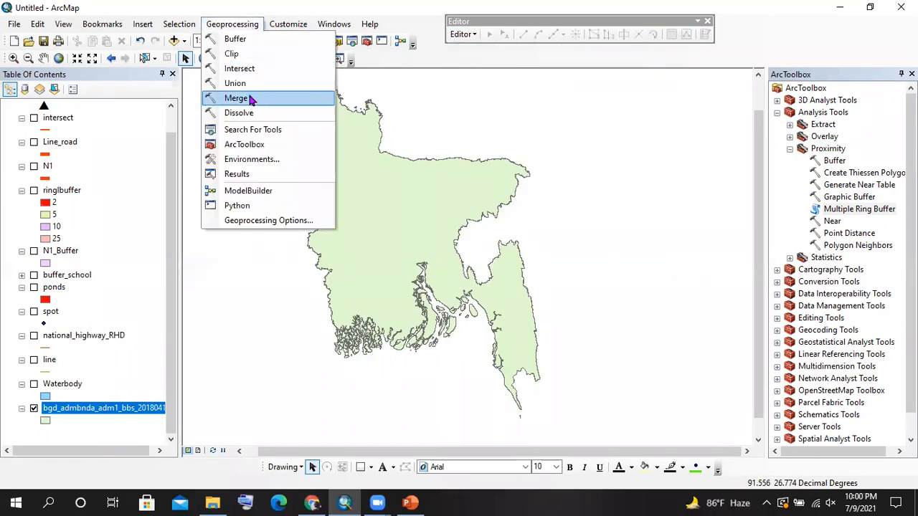
click(101, 193)
scroll(133, 162, up, 2)
click(132, 162)
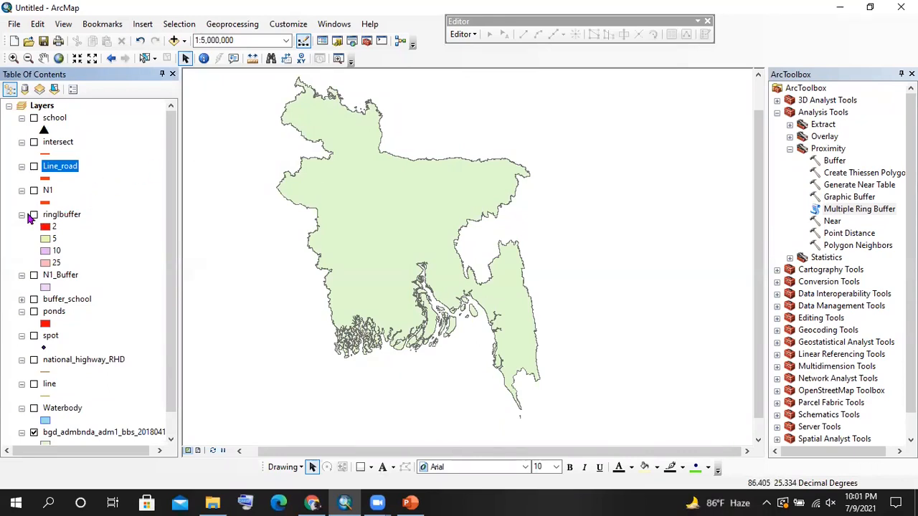
click(33, 276)
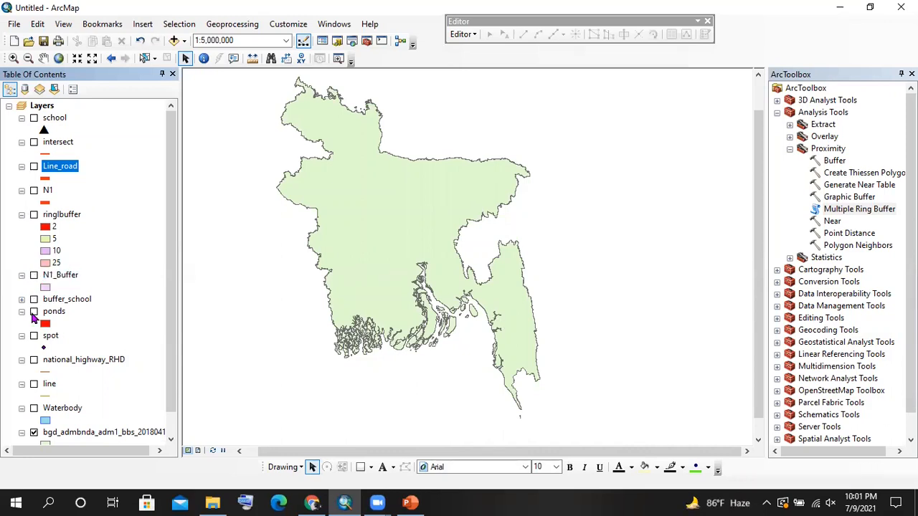
click(33, 313)
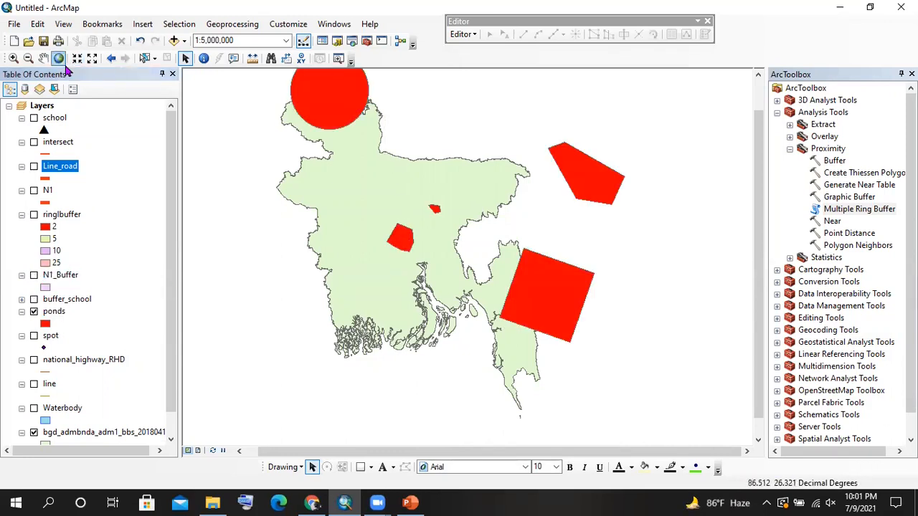
click(43, 58)
drag(385, 148, 377, 234)
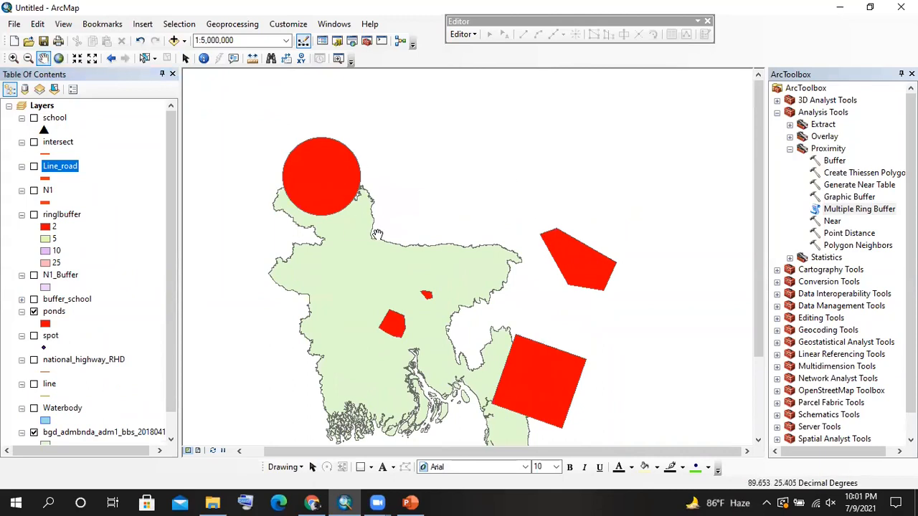
Start an edit session on the ponds layer
click(462, 34)
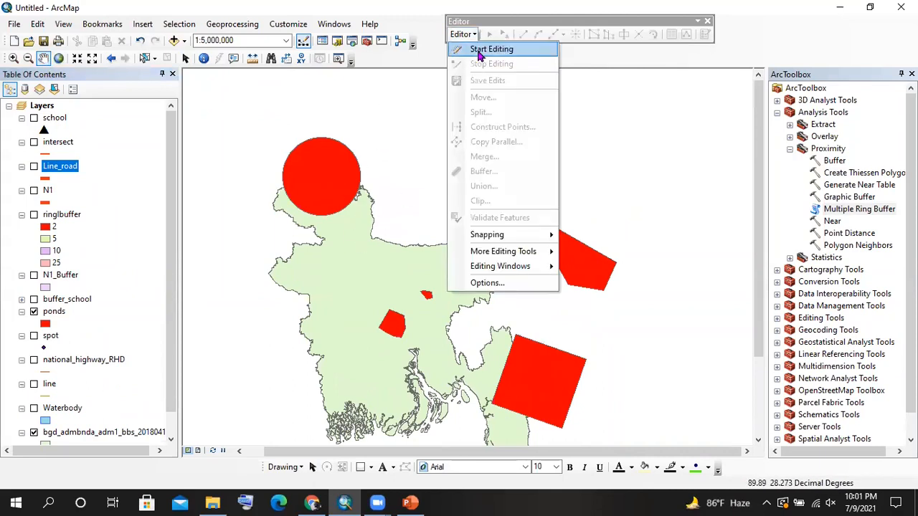
key(Return)
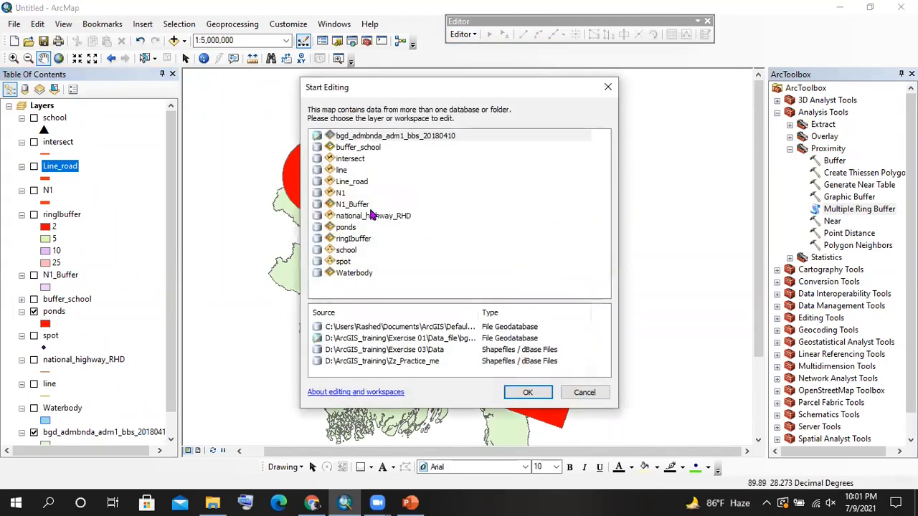
click(342, 220)
click(342, 226)
click(528, 391)
Delete the four angular pond polygons one by one, keeping only the large circle in the northwest
drag(371, 281, 638, 423)
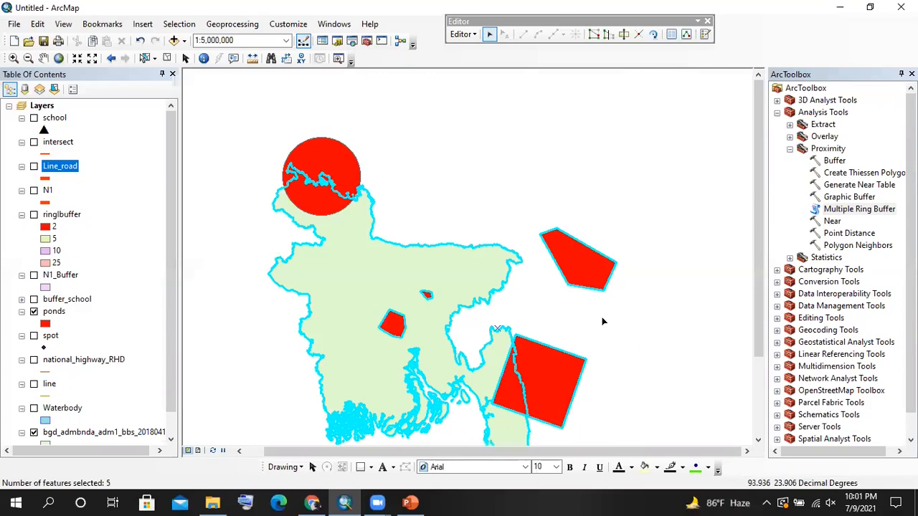
click(573, 252)
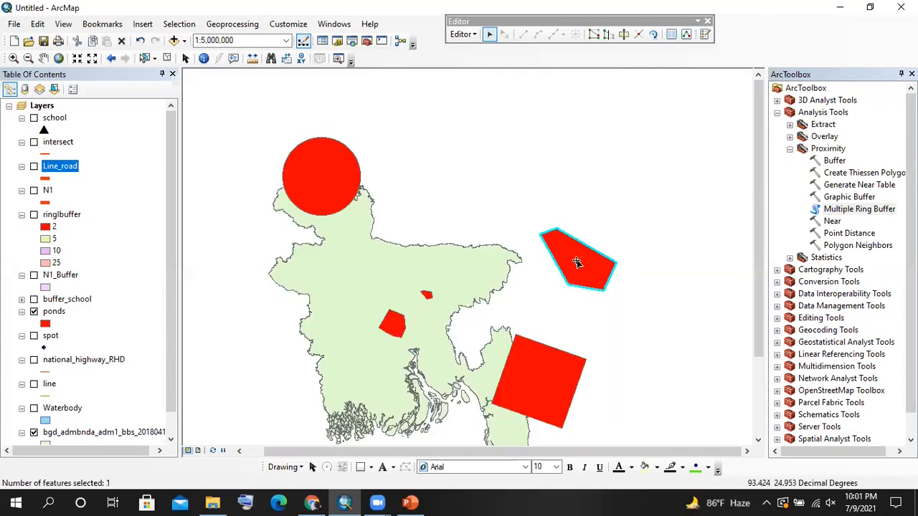
key(Delete)
click(554, 376)
key(Delete)
click(392, 323)
key(Delete)
click(426, 296)
key(Delete)
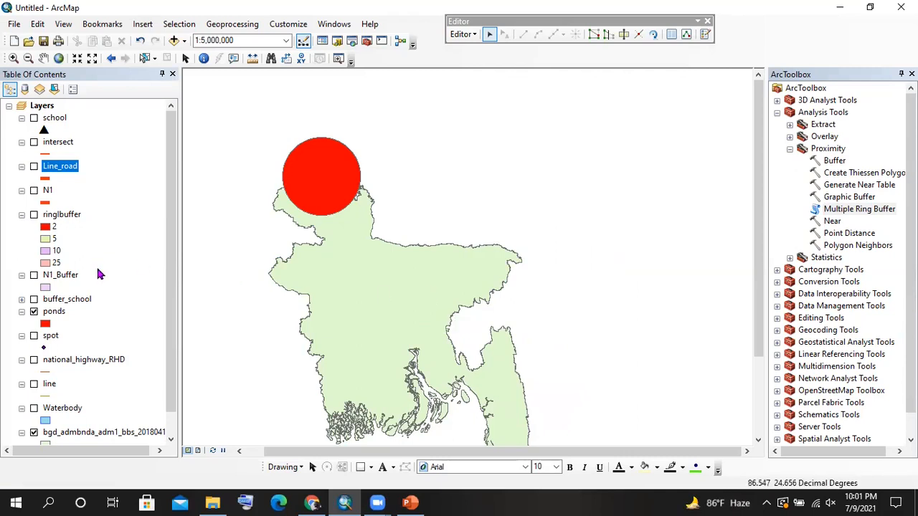
Save the pond deletions and end the edit session
scroll(108, 294, down, 1)
click(461, 34)
click(480, 81)
click(462, 34)
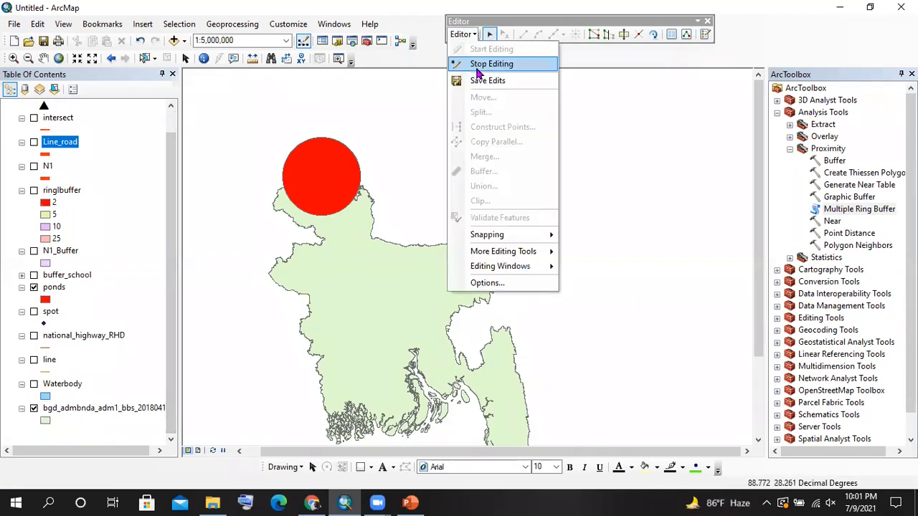
click(475, 63)
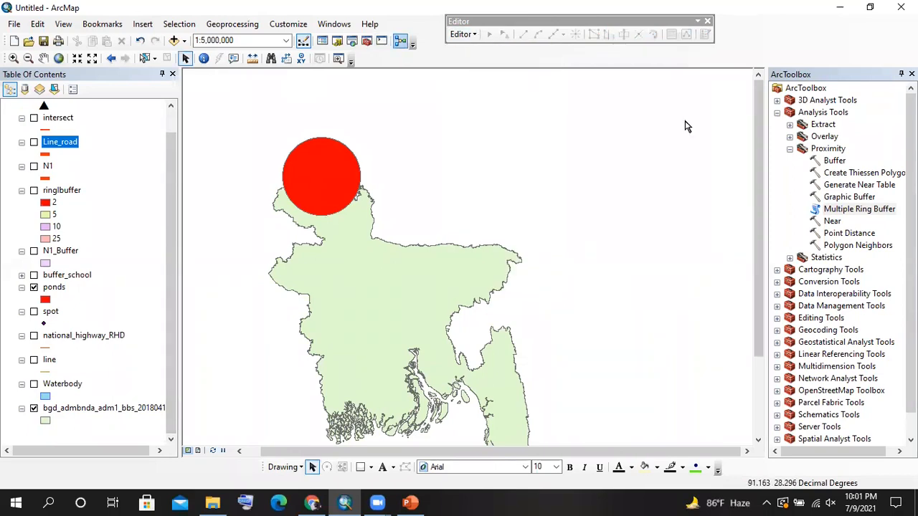
Begin a new shapefile in the Zz_Practice_me folder of D:\ArcGIS_training through the Catalog
click(337, 40)
click(612, 133)
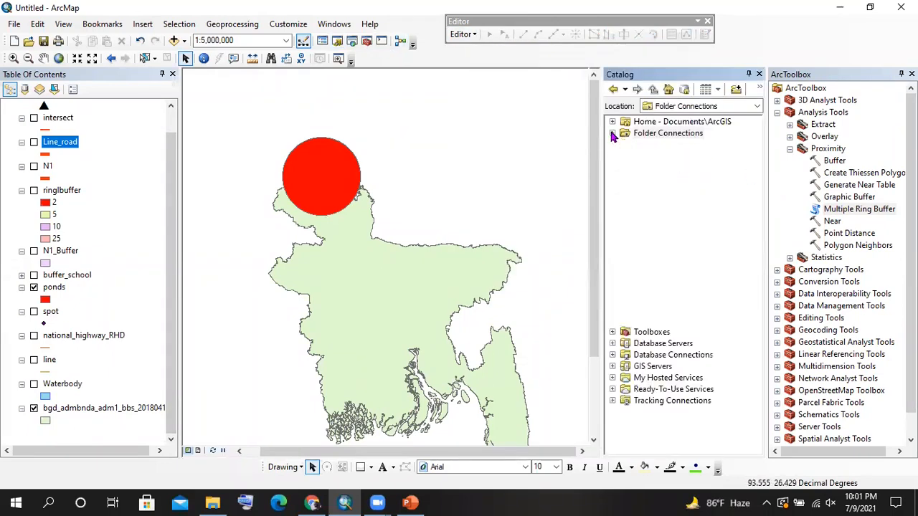
right_click(680, 290)
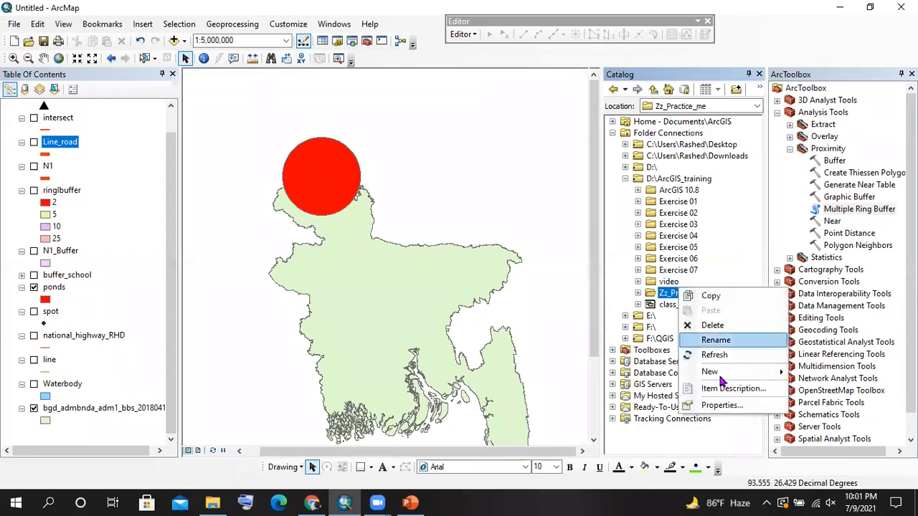
mouse_move(723, 378)
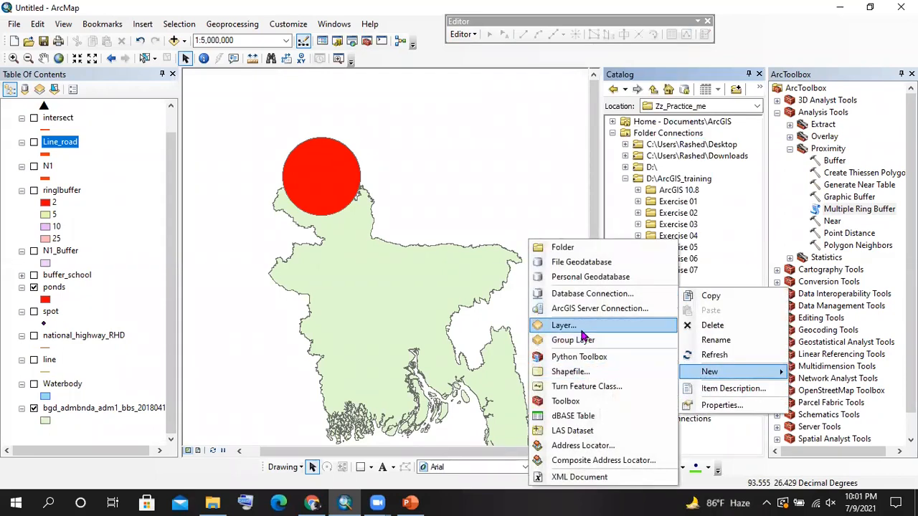
click(569, 368)
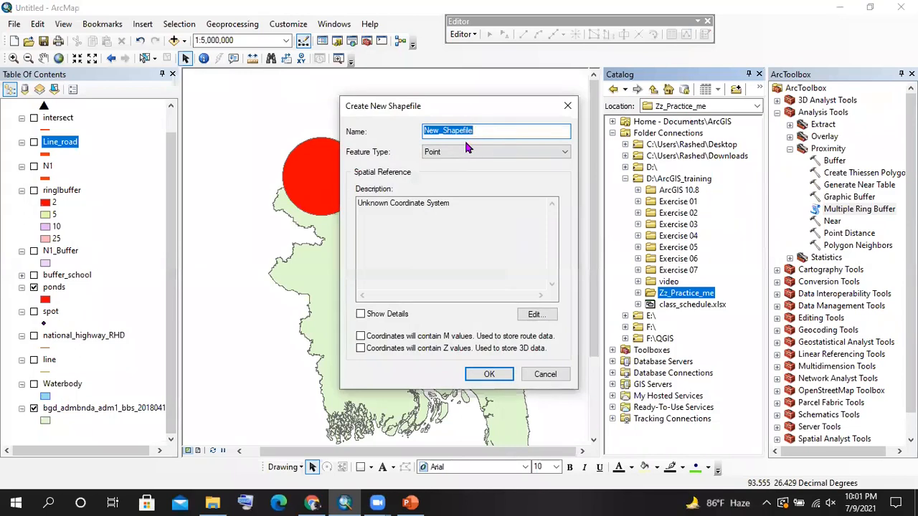
Create the shapefile New_Shapefile with the Polygon feature type and the GCS_WGS_1984 coordinate system
click(467, 150)
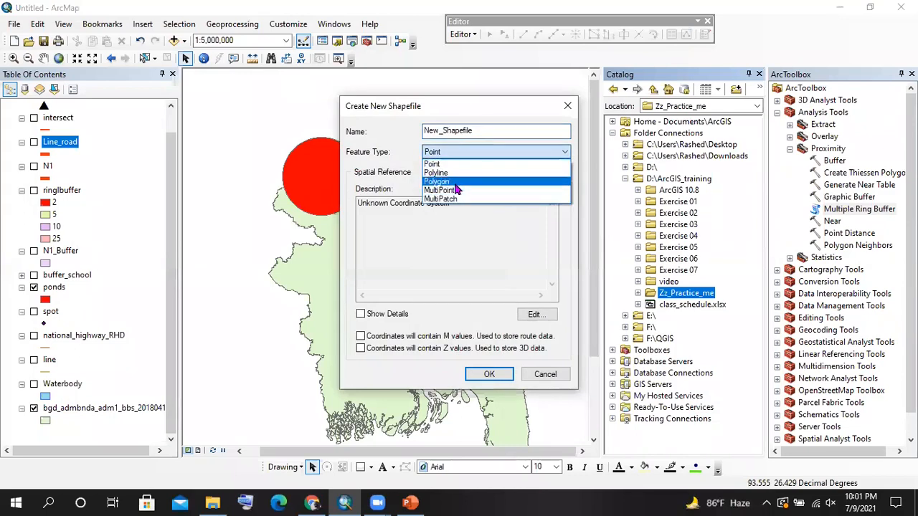
click(457, 185)
click(524, 314)
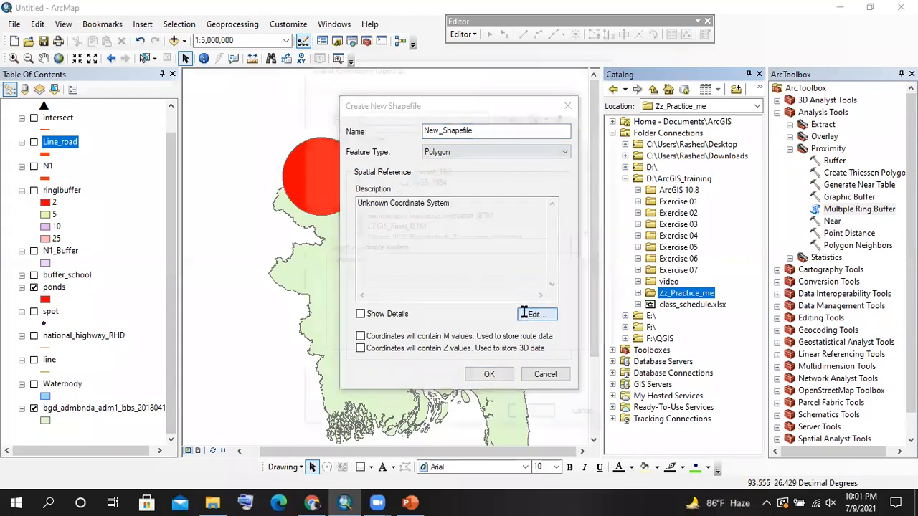
scroll(413, 200, down, 2)
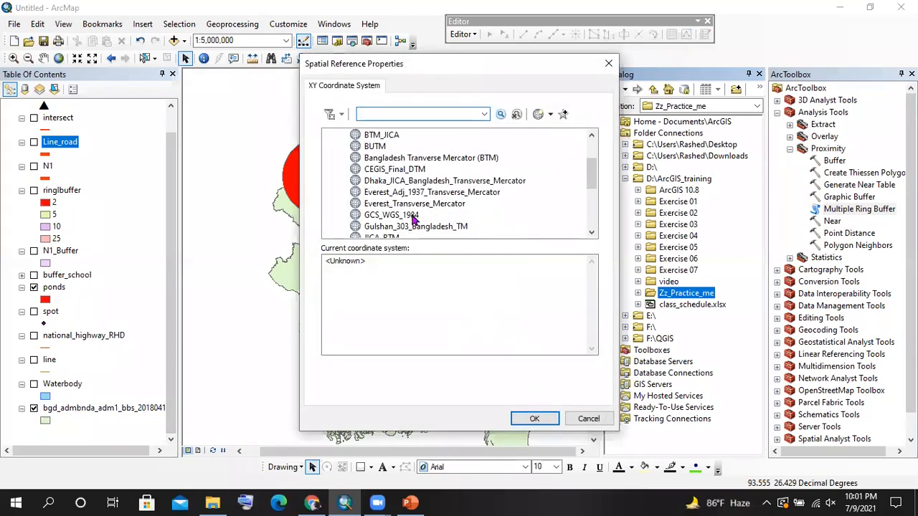
click(408, 217)
click(530, 418)
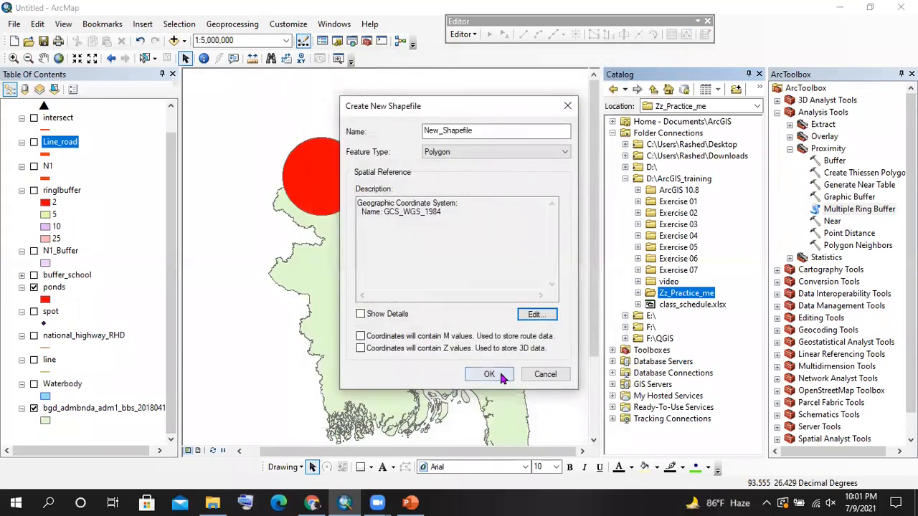
click(489, 375)
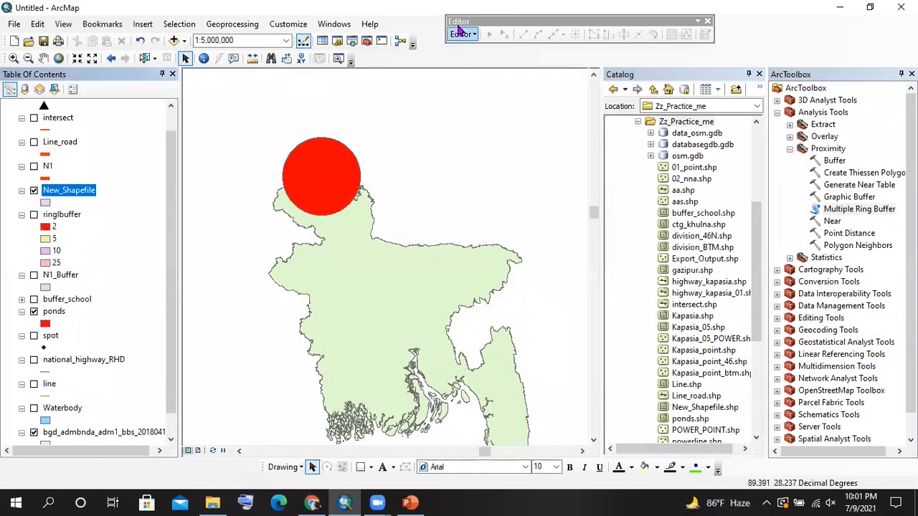
Start an edit session on the New_Shapefile layer
click(462, 33)
click(473, 46)
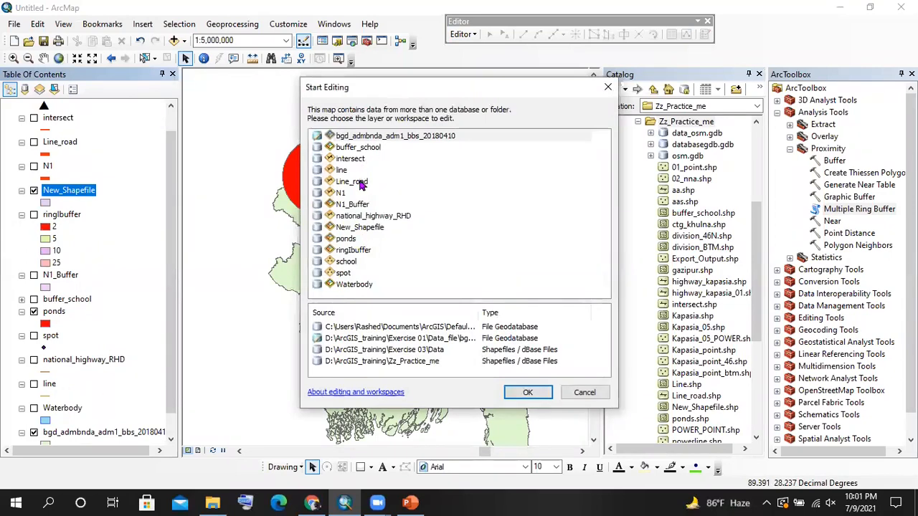
click(366, 228)
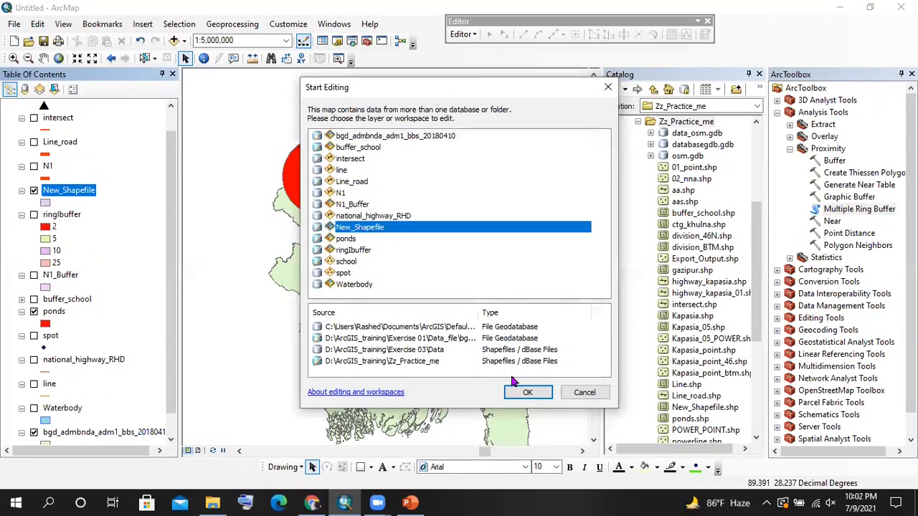
click(528, 392)
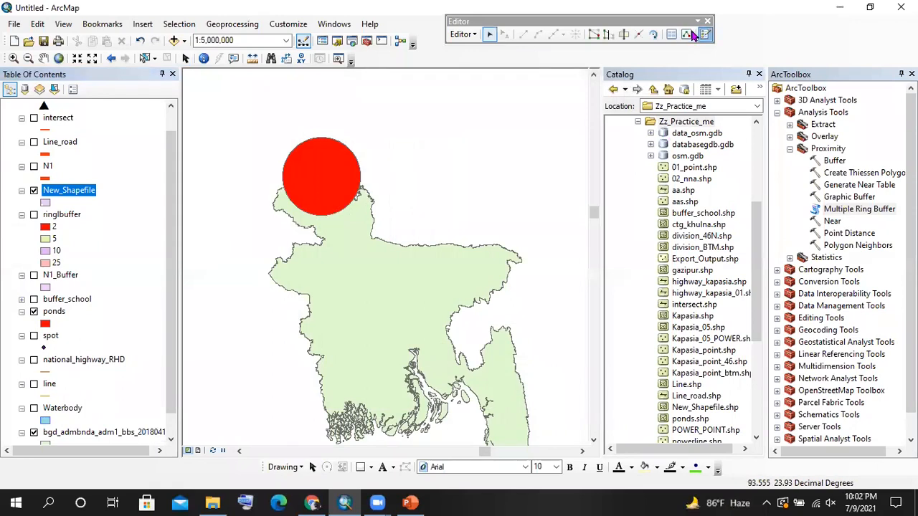
Draw a seven-vertex polygon with the New_Shapefile template, directly west of the circular pond and touching it
click(774, 133)
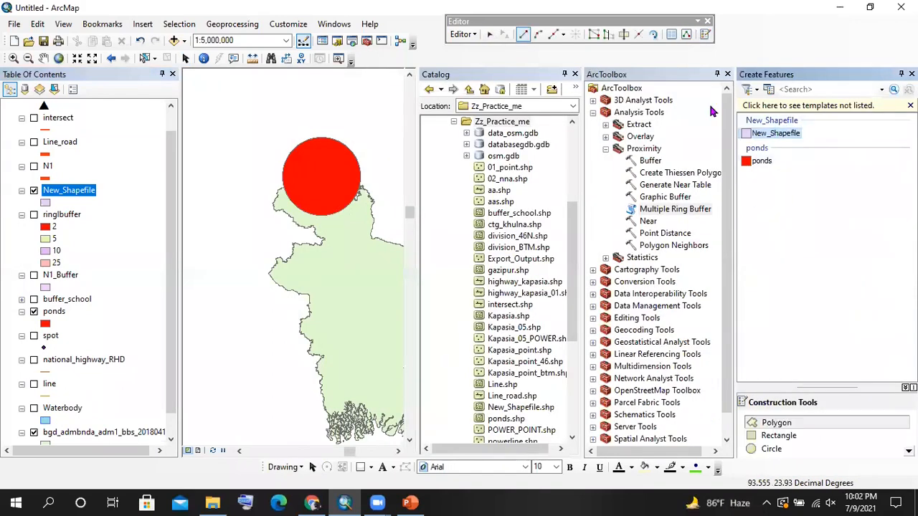
click(241, 154)
click(283, 169)
click(304, 200)
click(305, 244)
click(278, 263)
click(234, 232)
double_click(225, 188)
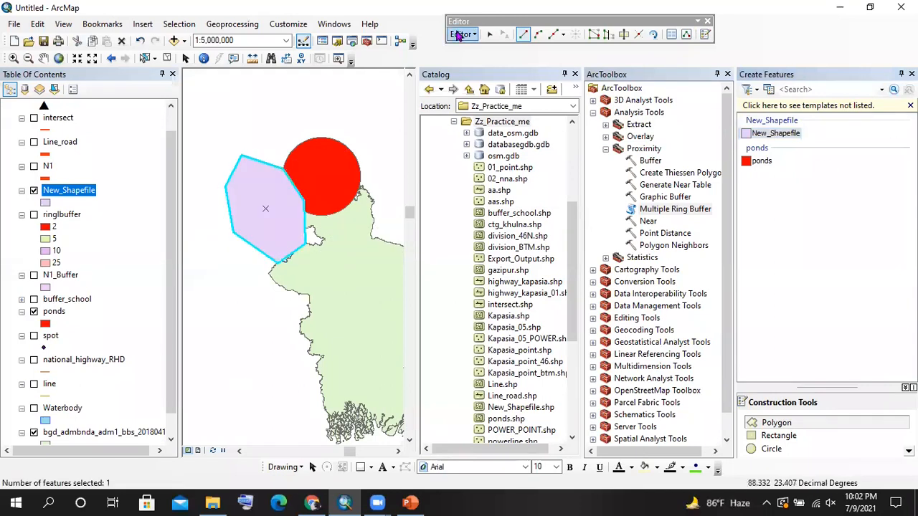
End the edit session and save the new polygon in New_Shapefile
click(471, 36)
click(480, 63)
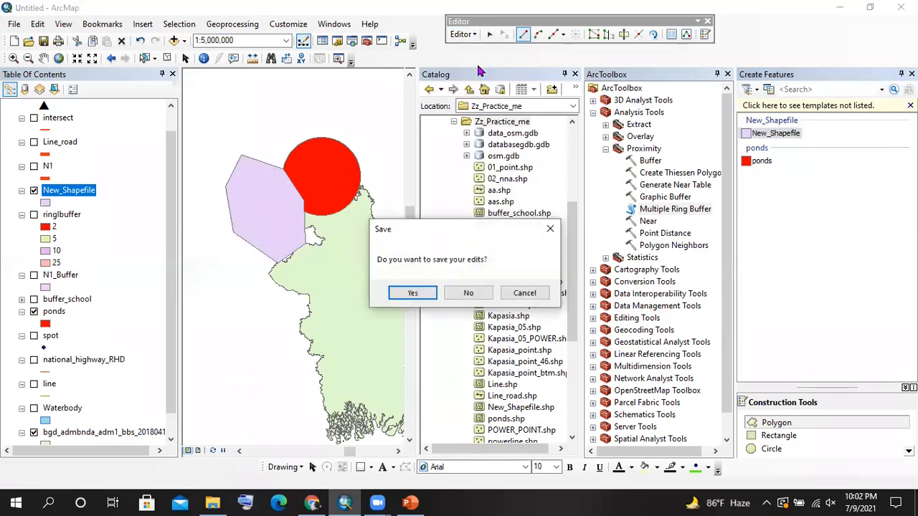
click(413, 291)
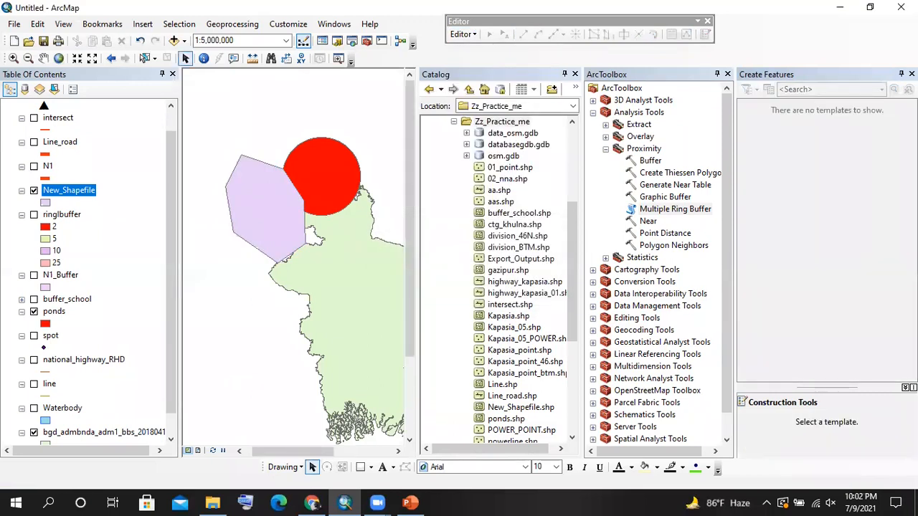
Close the Catalog, ArcToolbox and Create Features windows to give the map more room
click(727, 74)
click(727, 74)
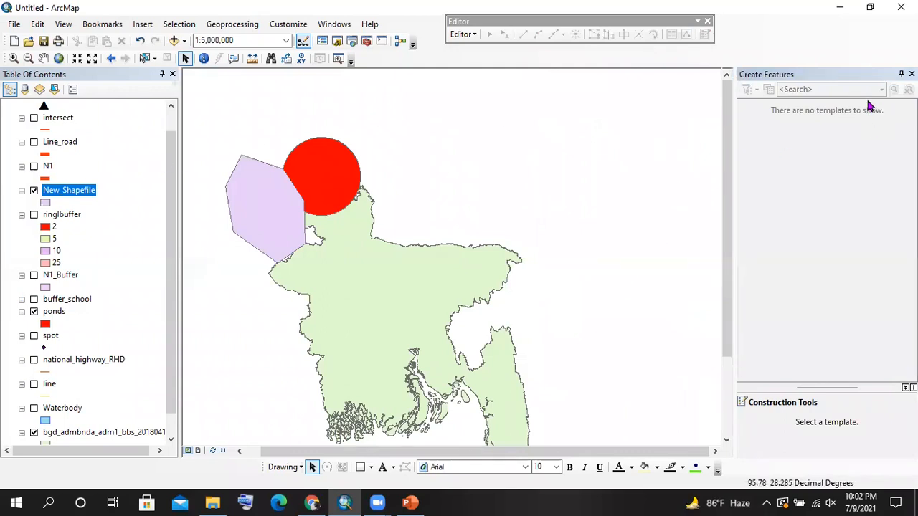
click(911, 75)
scroll(241, 185, up, 1)
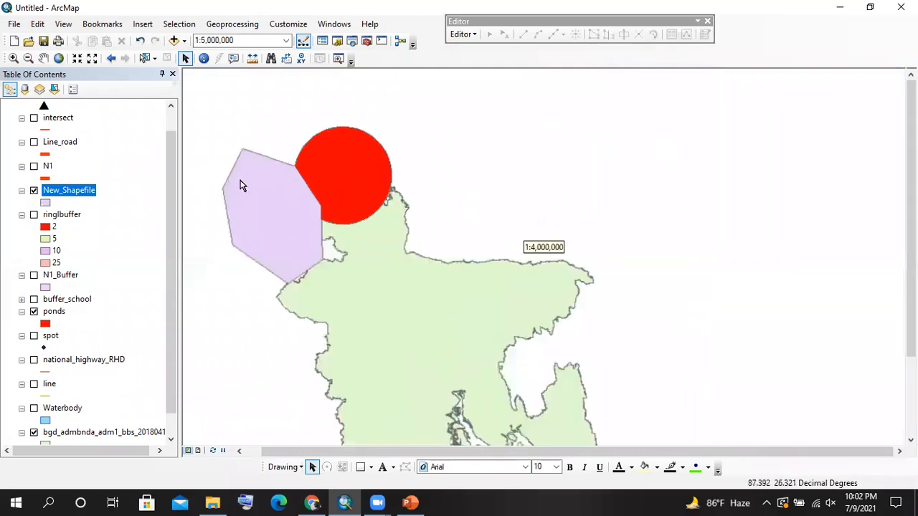
Change the fill color of the New_Shapefile layer symbol to yellow
click(47, 206)
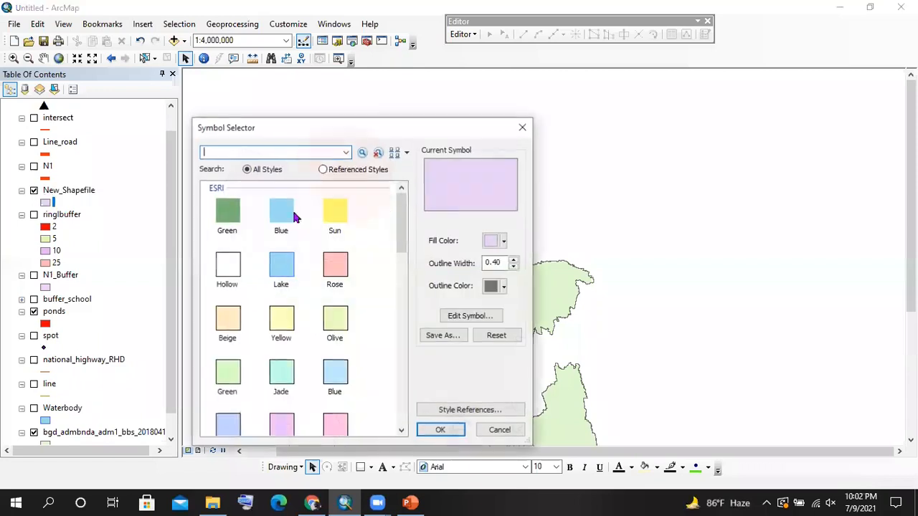
click(490, 242)
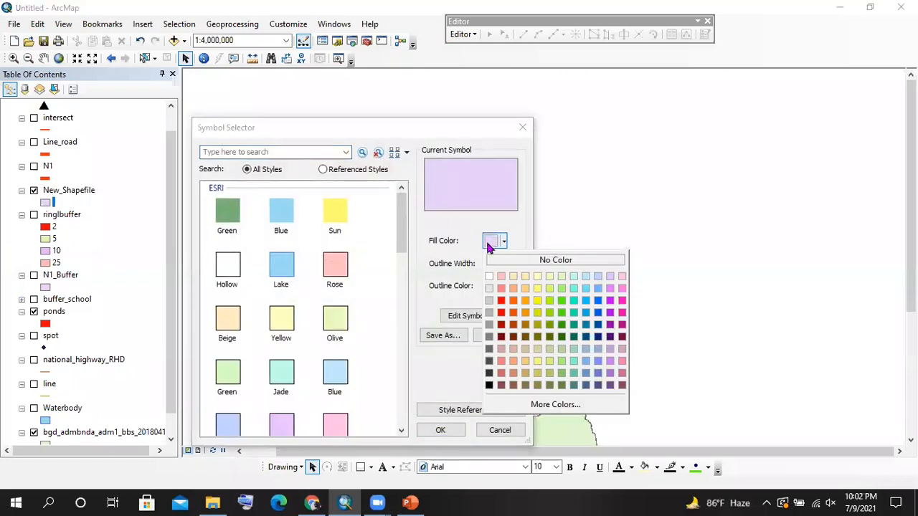
click(537, 301)
click(439, 429)
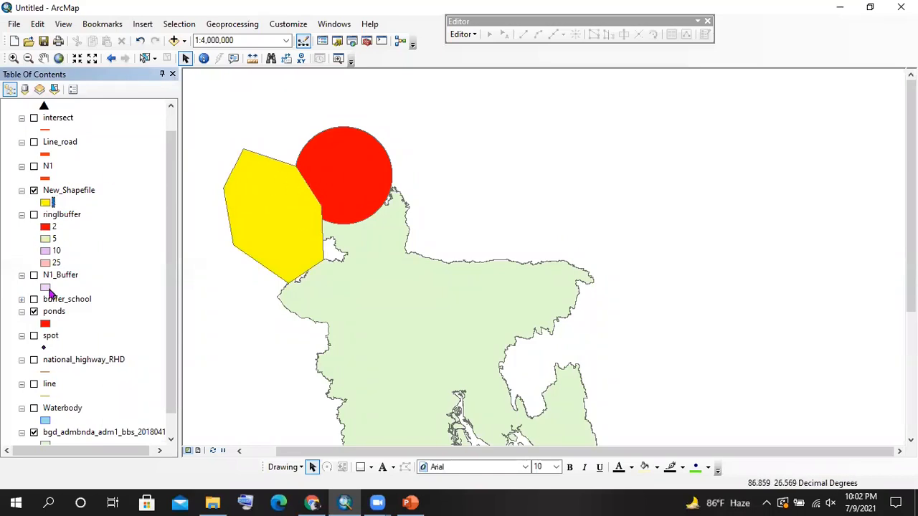
Examine the overlap of ponds and New_Shapefile by swapping their layer order and toggling their visibility, ending with New_Shapefile above ponds
drag(54, 317, 59, 181)
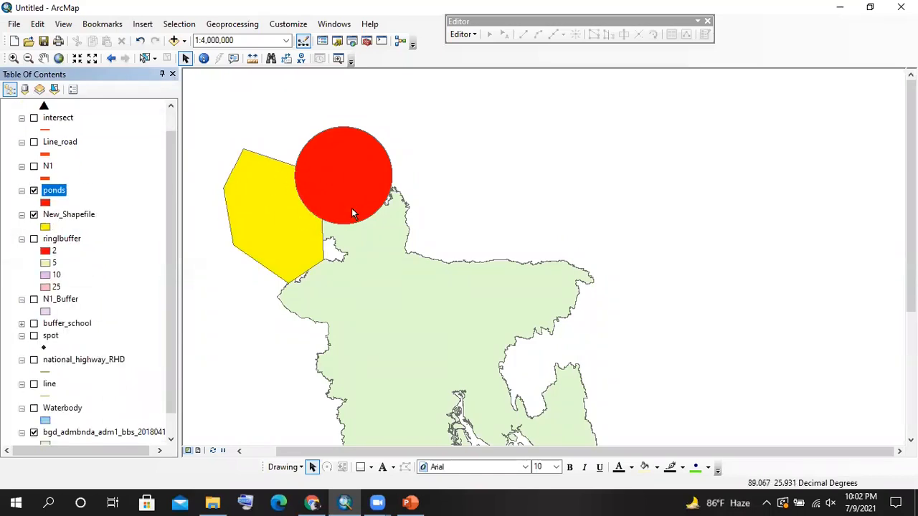
click(34, 190)
click(34, 190)
click(34, 191)
click(34, 191)
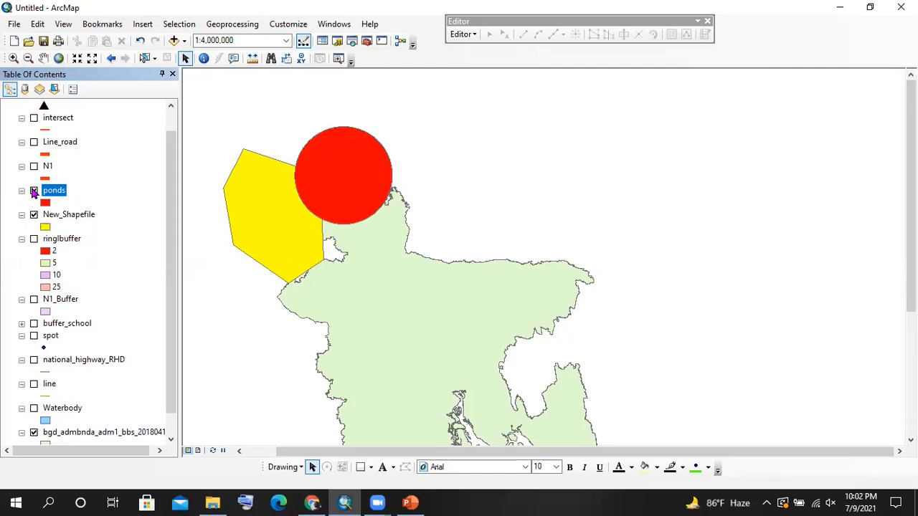
click(34, 214)
click(34, 214)
drag(68, 219, 66, 188)
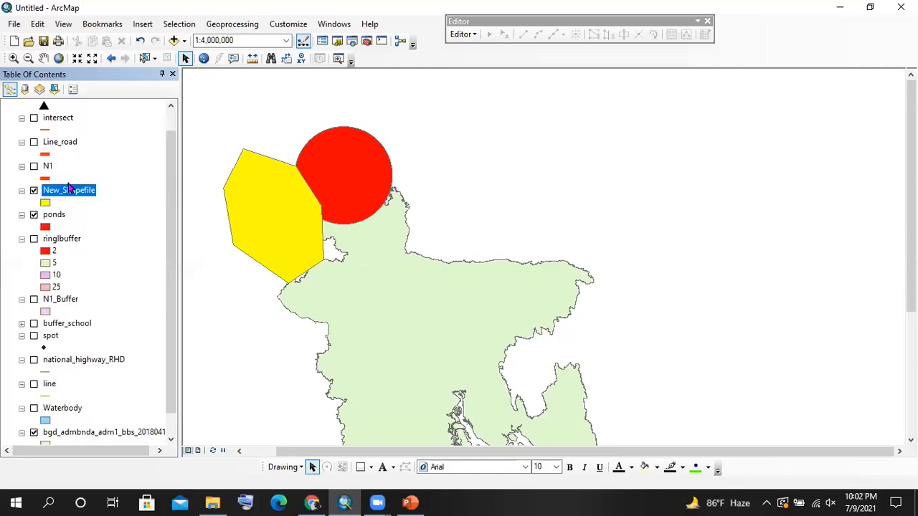
Open the Union geoprocessing tool and add New_Shapefile and ponds as input features
click(219, 25)
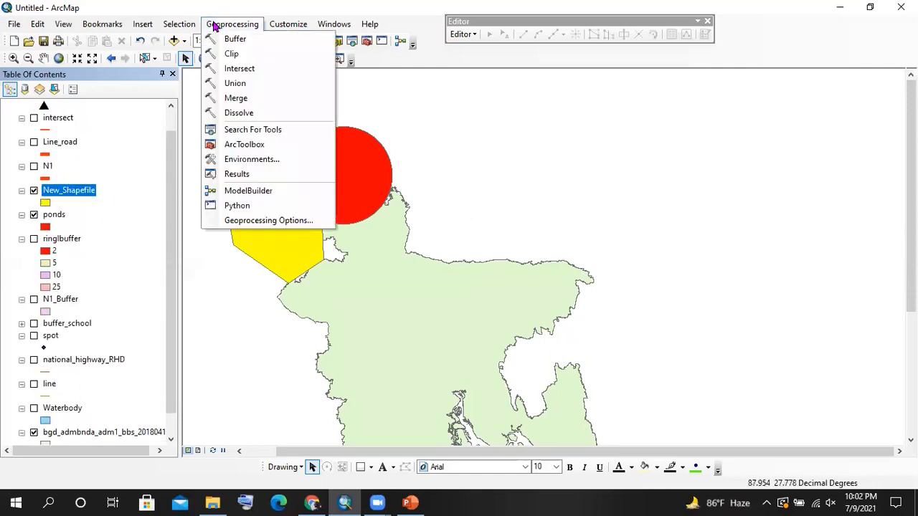
click(236, 84)
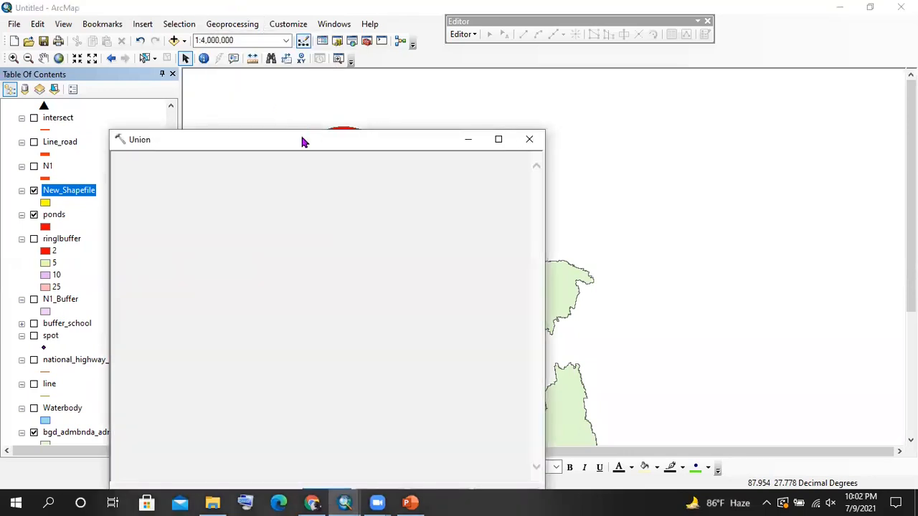
drag(287, 143, 561, 66)
drag(72, 191, 425, 107)
drag(56, 215, 448, 107)
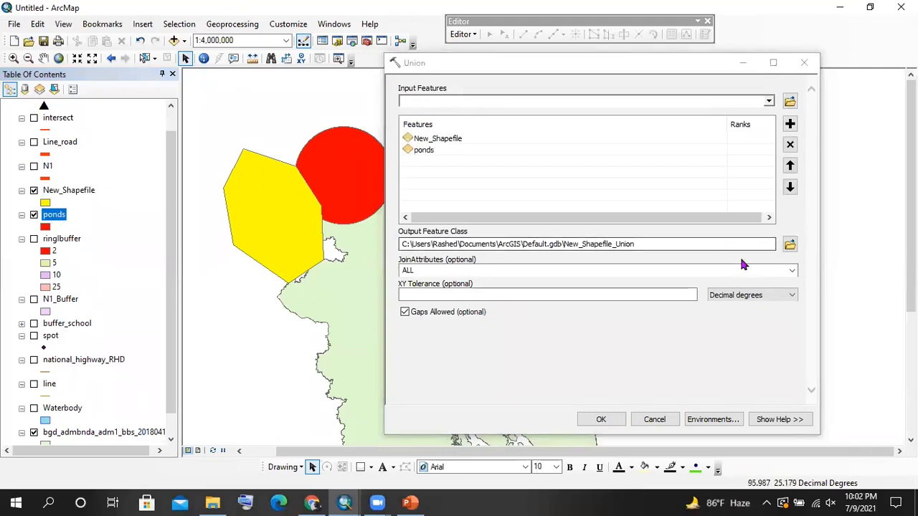
Set the Union output to union.shp in the Zz_Practice_me folder and run the tool
click(785, 245)
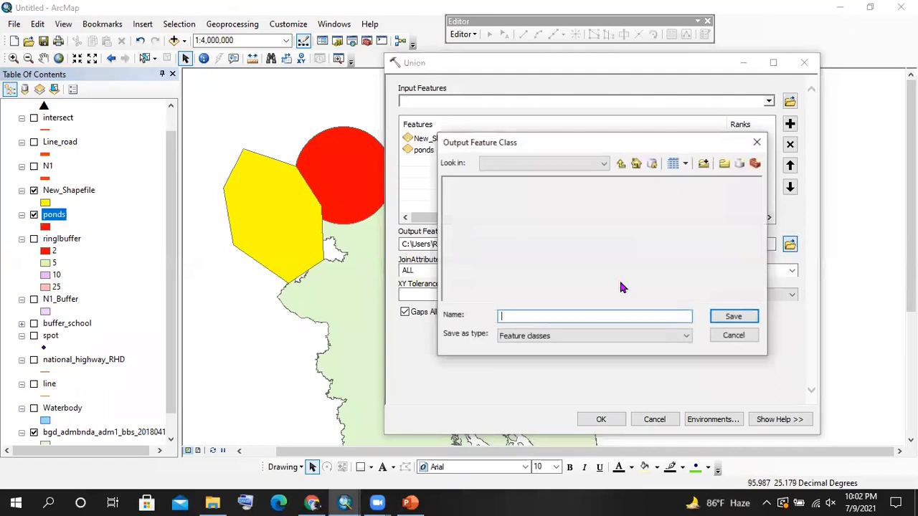
text(union)
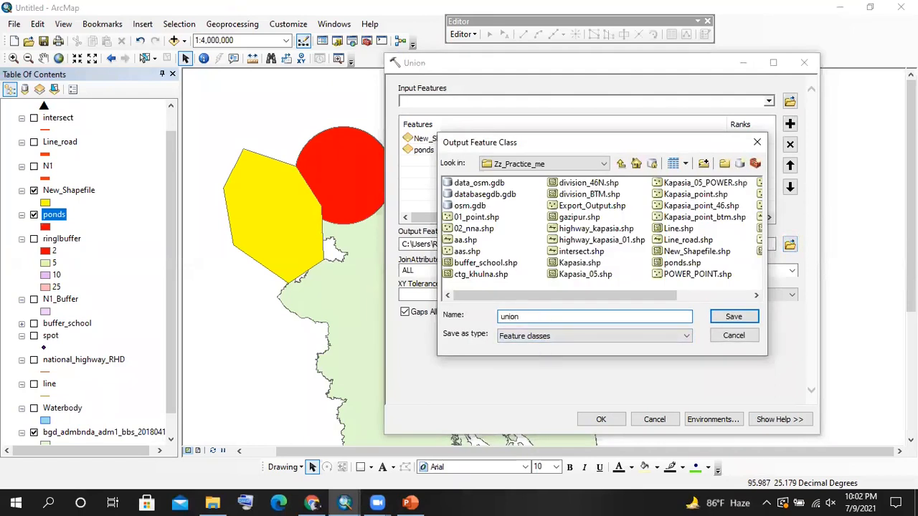
key(Return)
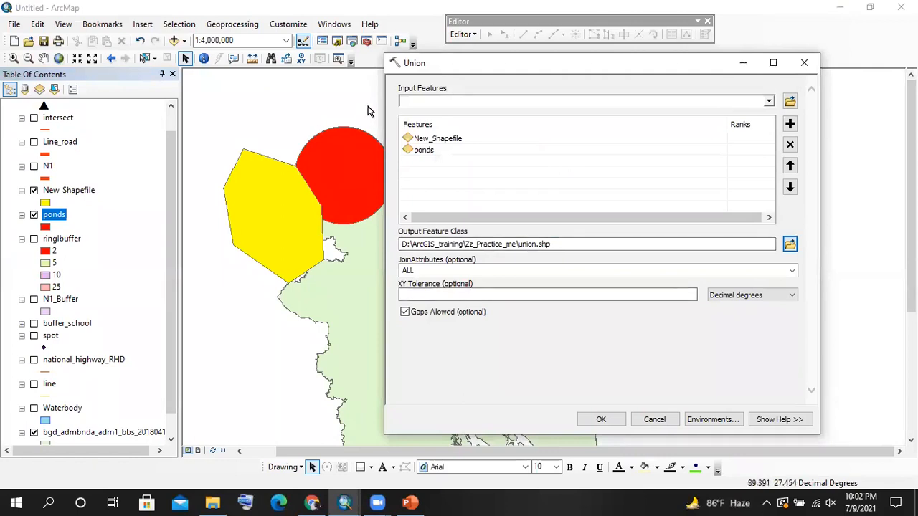
click(600, 420)
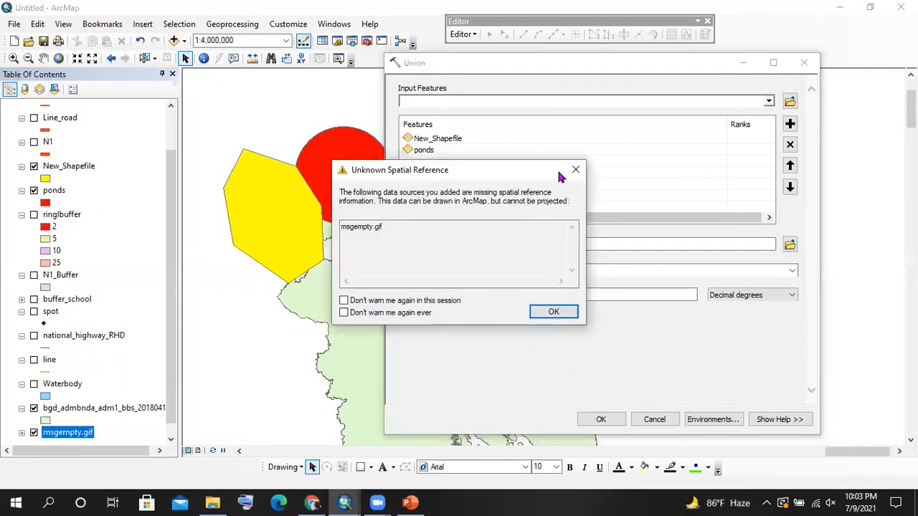
click(575, 170)
drag(393, 108, 382, 136)
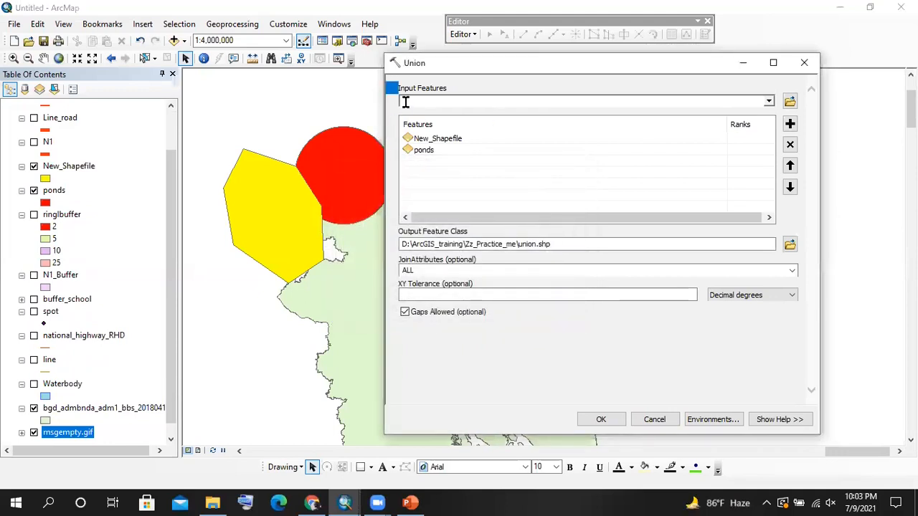
click(549, 31)
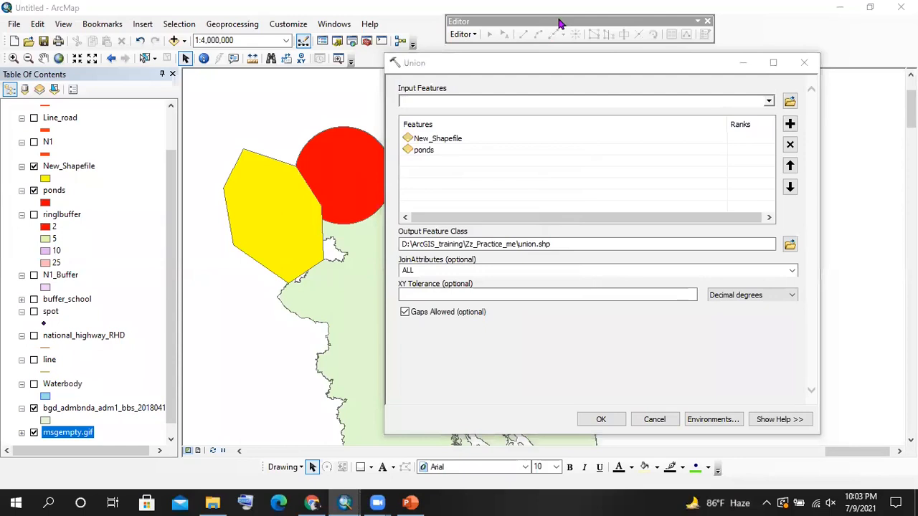
click(539, 420)
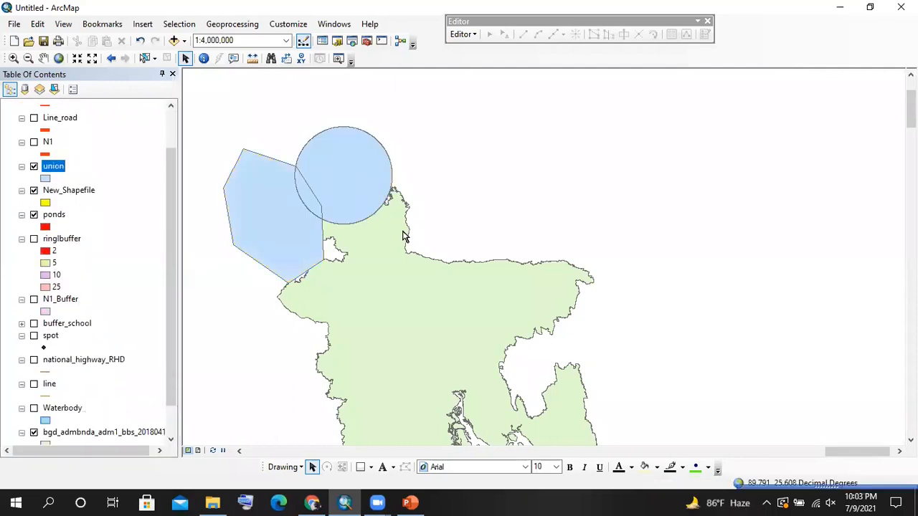
Bring the union and ponds layers to the top of the layer order, with ponds first and turned off
scroll(68, 188, up, 2)
drag(53, 214, 82, 114)
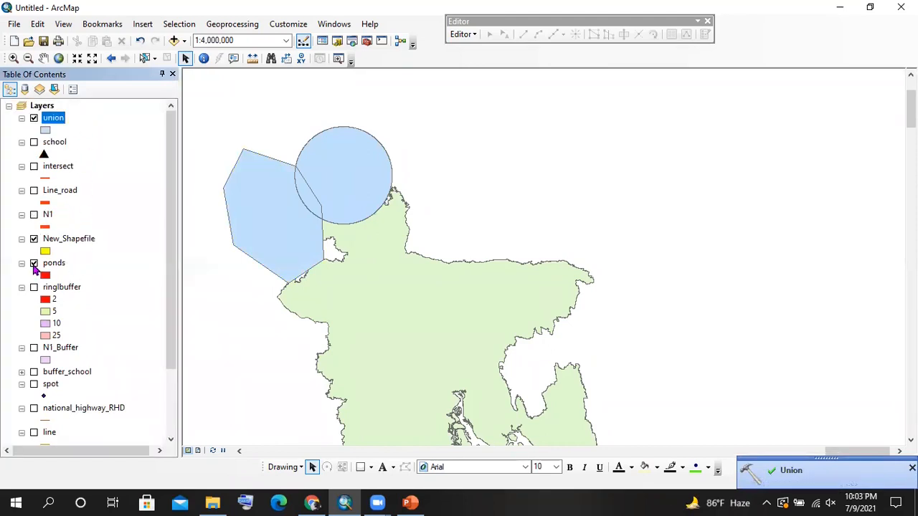
scroll(45, 348, down, 3)
scroll(48, 316, up, 3)
click(50, 263)
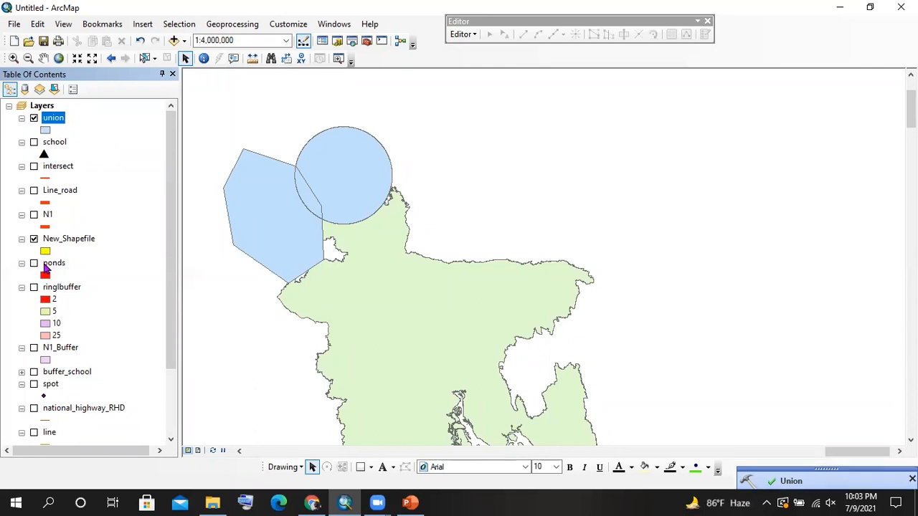
drag(60, 119, 39, 126)
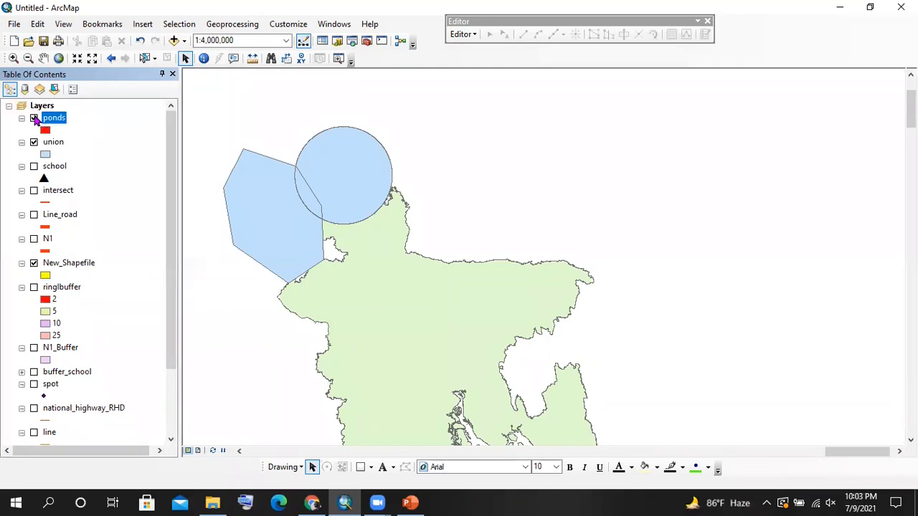
click(34, 120)
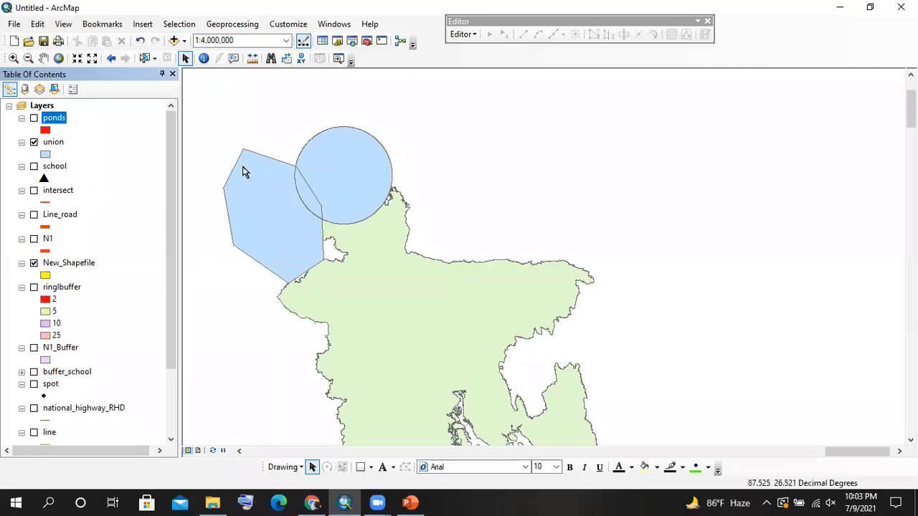
Turn off the New_Shapefile layer and toggle the union layer to inspect its polygons, leaving union visible
scroll(244, 172, up, 2)
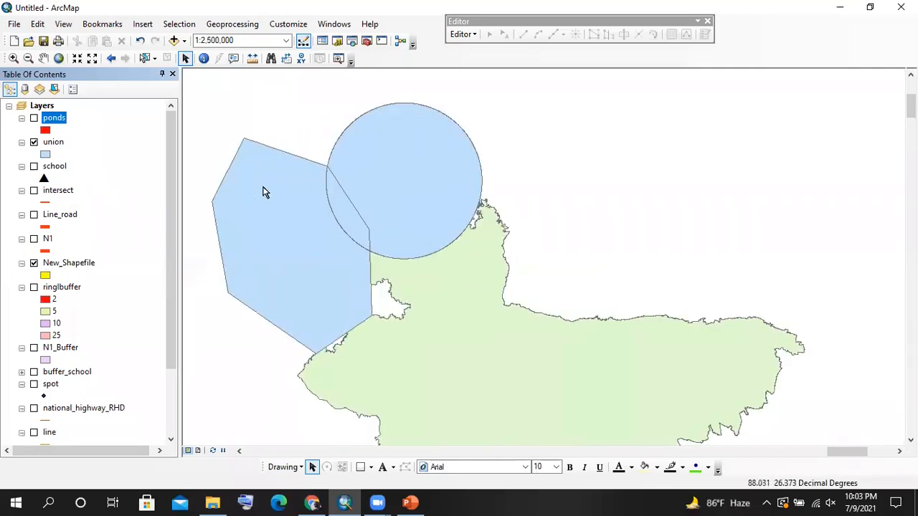
click(34, 142)
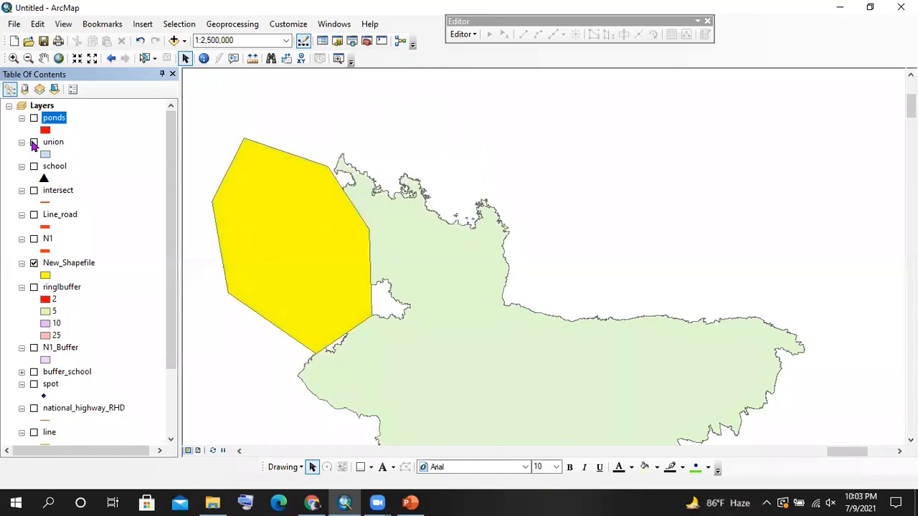
click(33, 264)
click(34, 142)
click(34, 143)
click(34, 142)
click(33, 143)
click(34, 143)
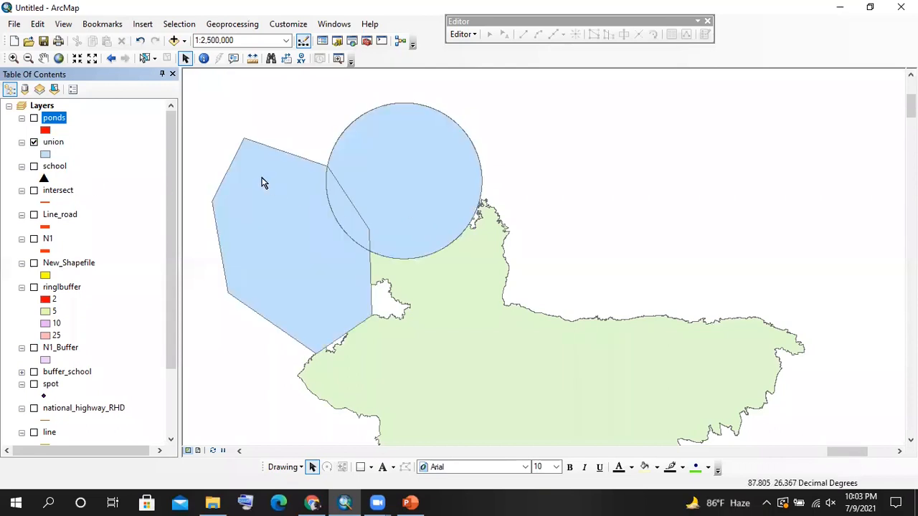
Open the union attribute table, select records FID 0, 1 and 2 in turn to examine their polygons, and close the table
right_click(50, 143)
click(100, 178)
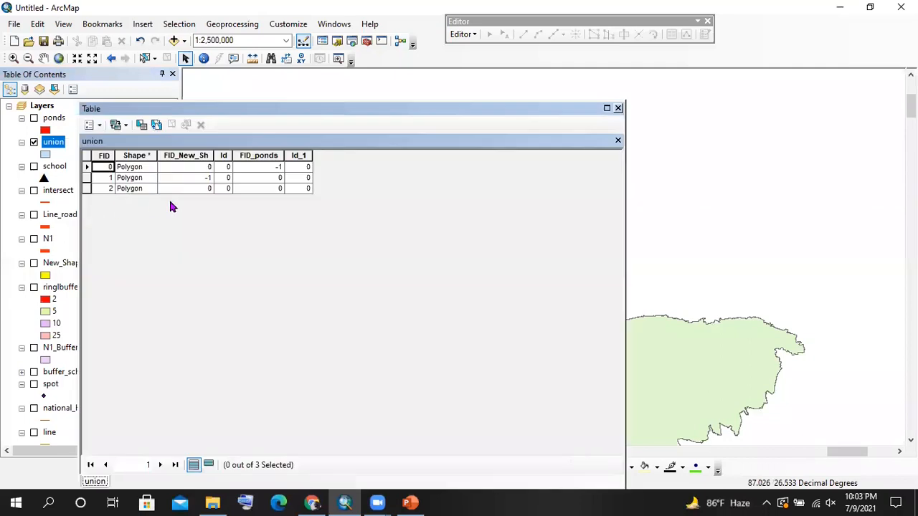
click(102, 179)
drag(177, 111, 674, 127)
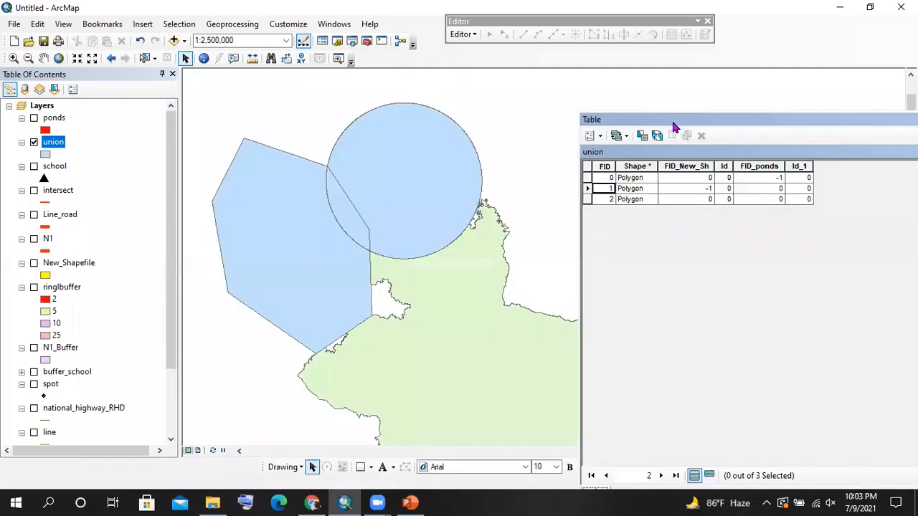
click(589, 177)
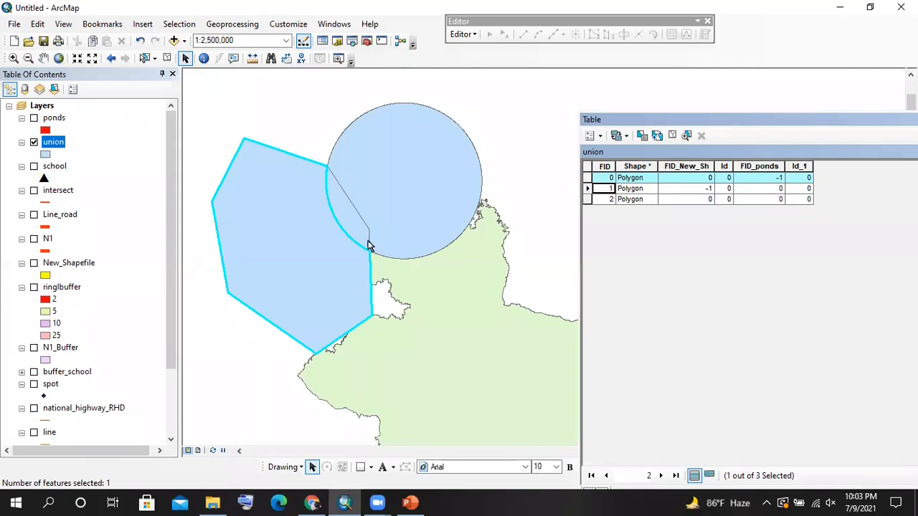
click(588, 188)
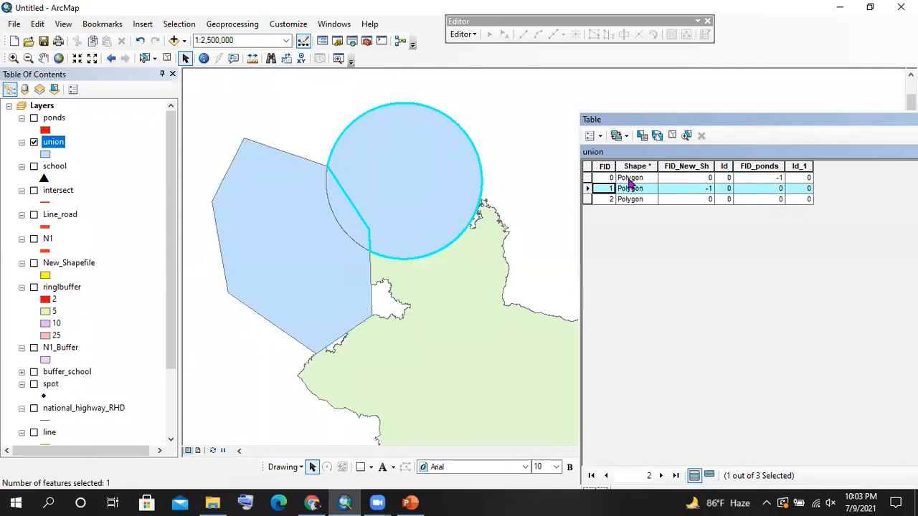
click(587, 200)
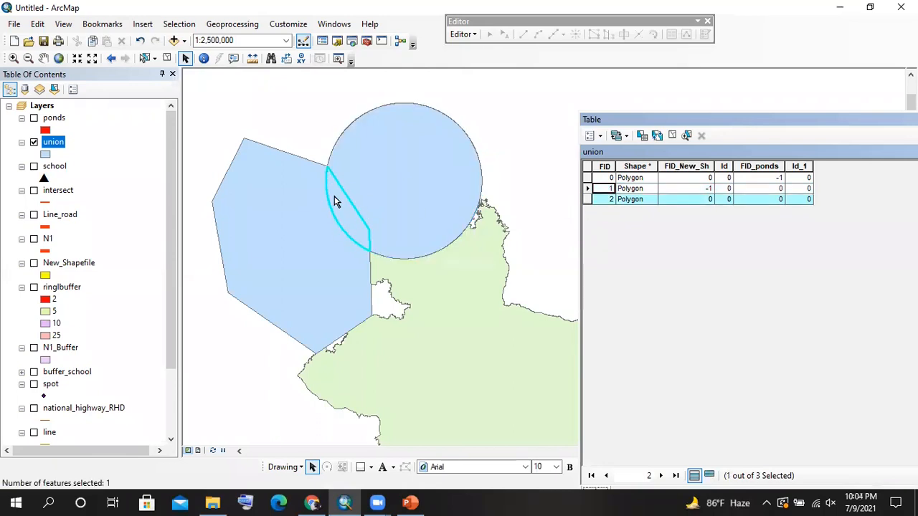
drag(706, 126, 483, 135)
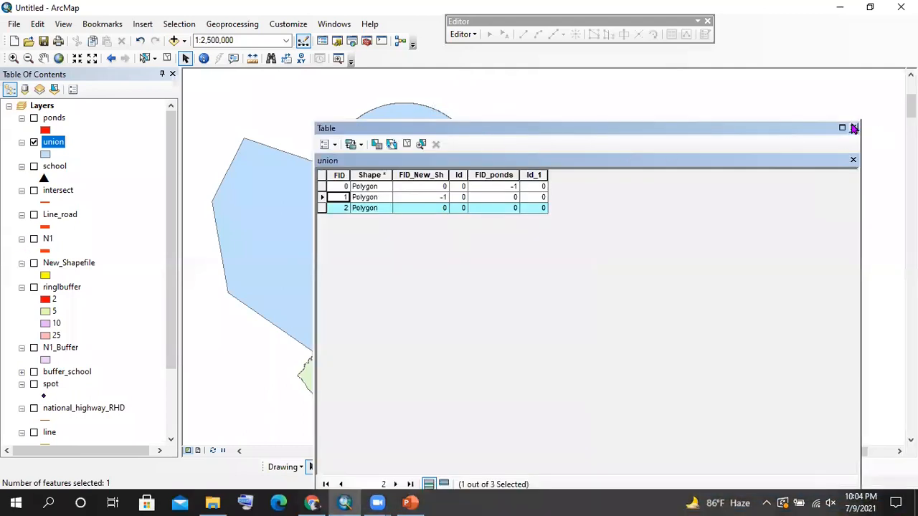
click(854, 128)
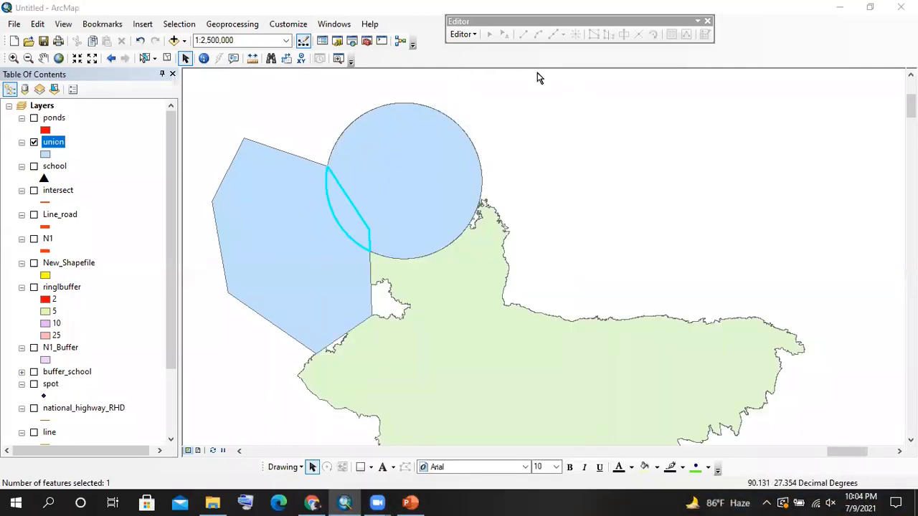
Start an edit session on the union layer
click(481, 51)
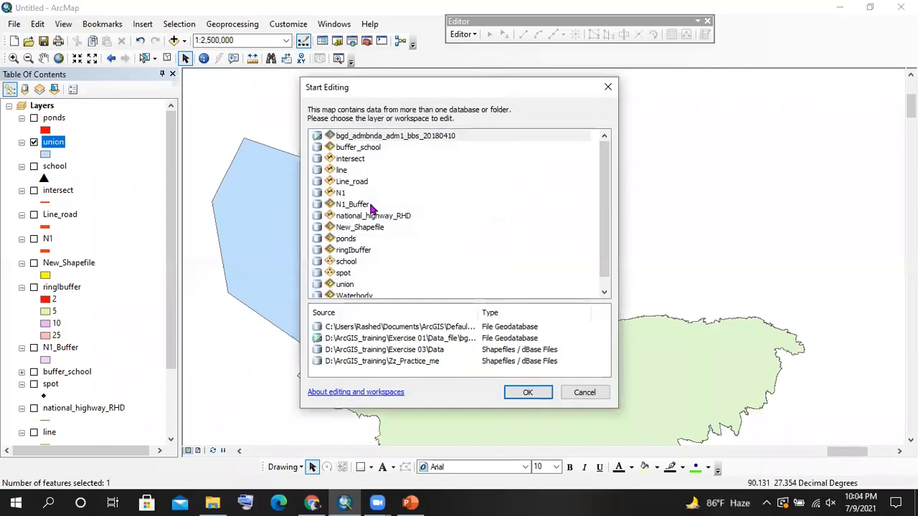
scroll(351, 205, down, 1)
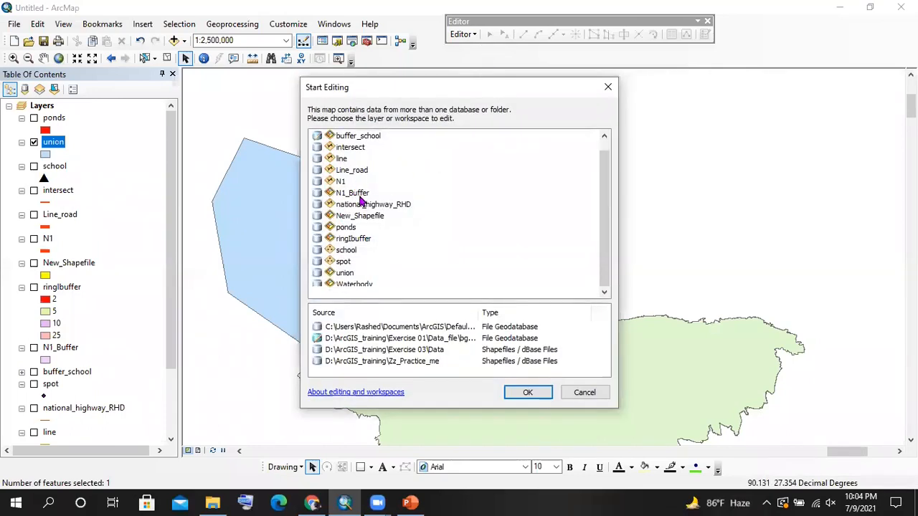
click(348, 273)
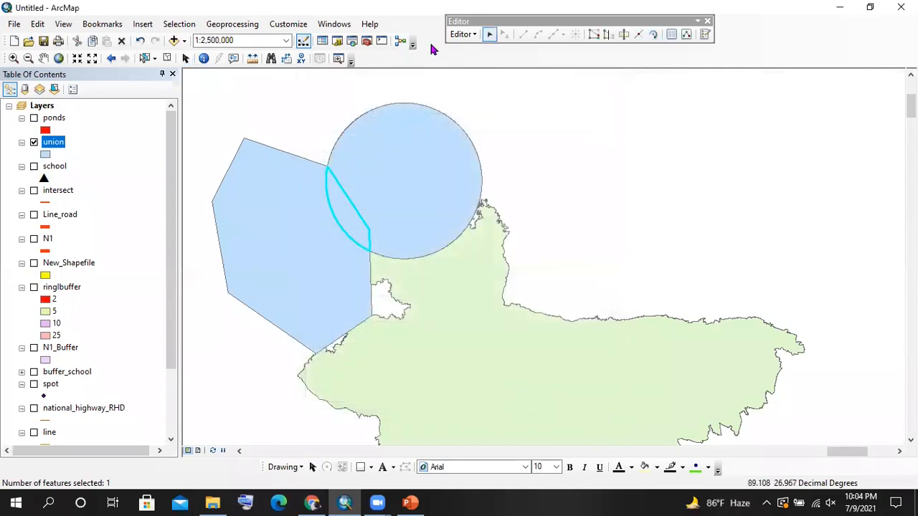
Select all three union polygons and merge them into the feature listed as -1 (union)
click(454, 36)
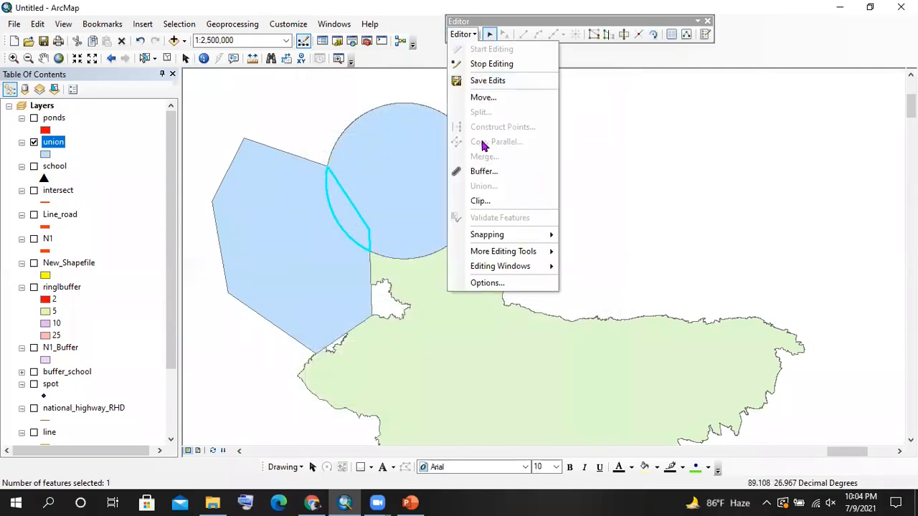
click(466, 22)
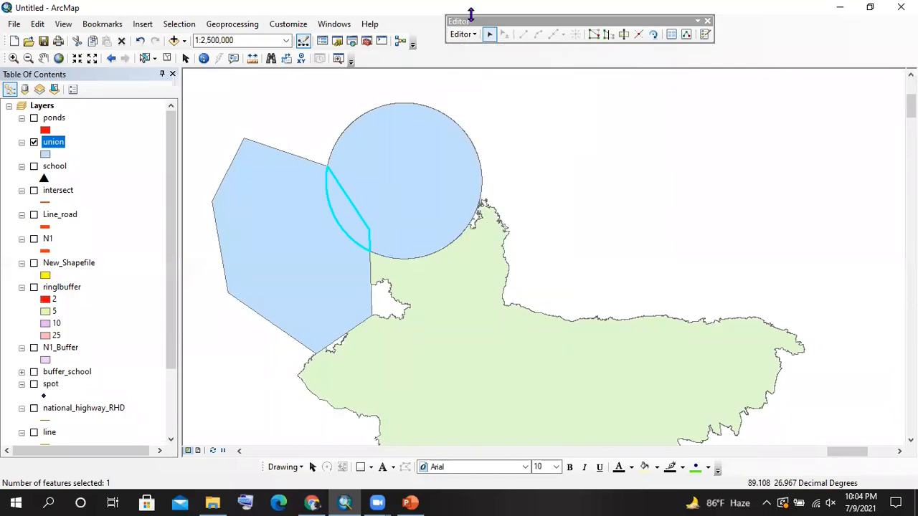
drag(467, 19, 463, 21)
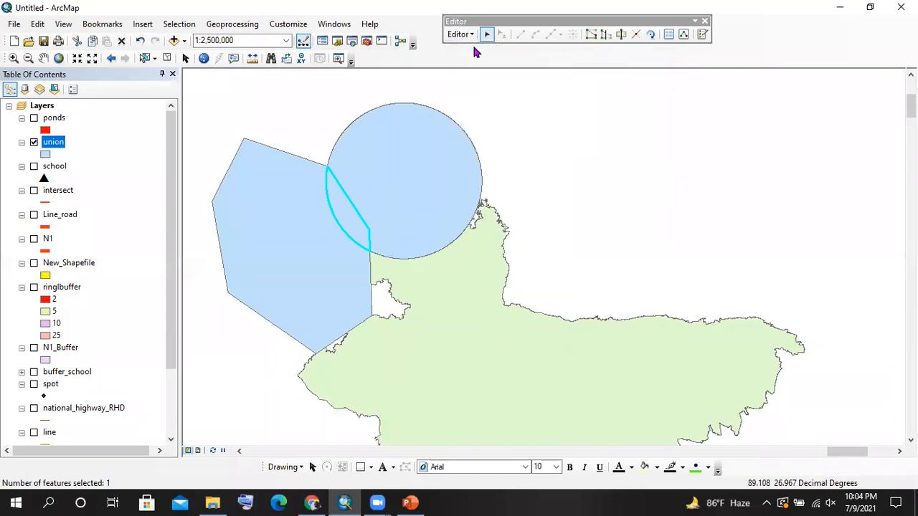
click(402, 157)
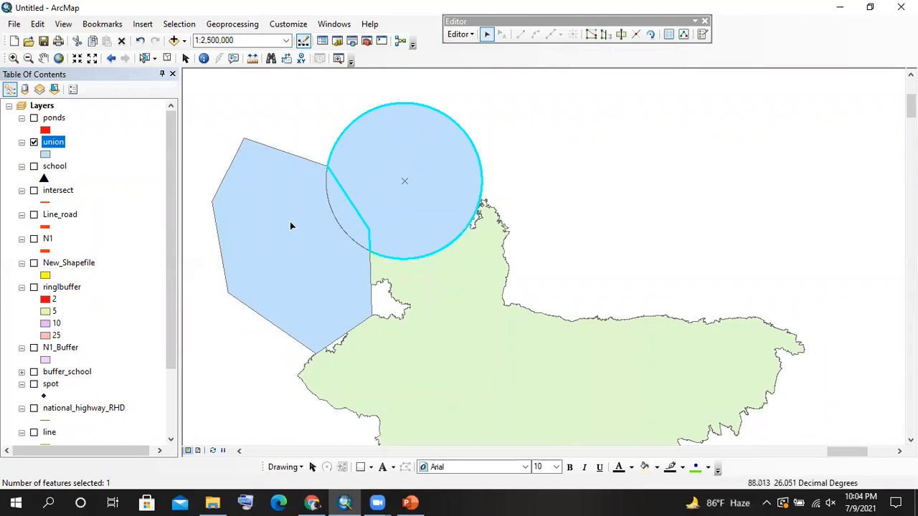
click(296, 228)
shift+click(347, 212)
shift+click(379, 193)
click(459, 35)
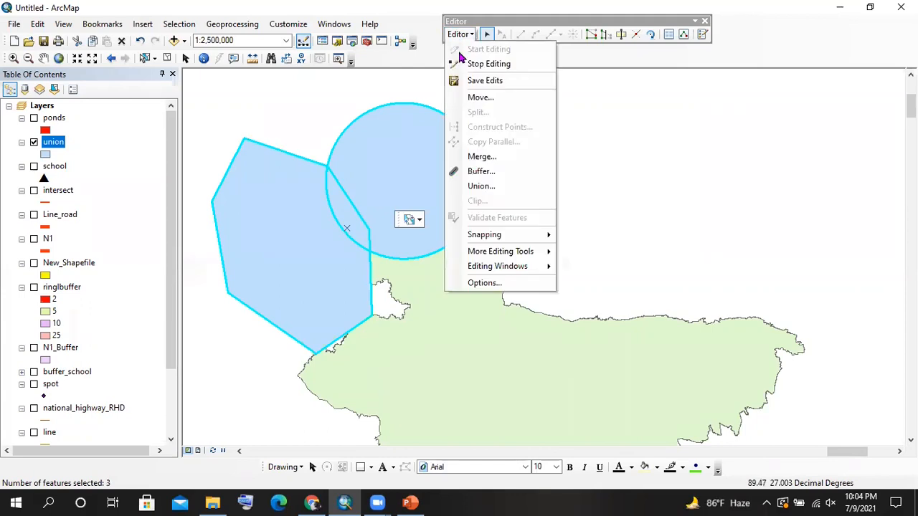
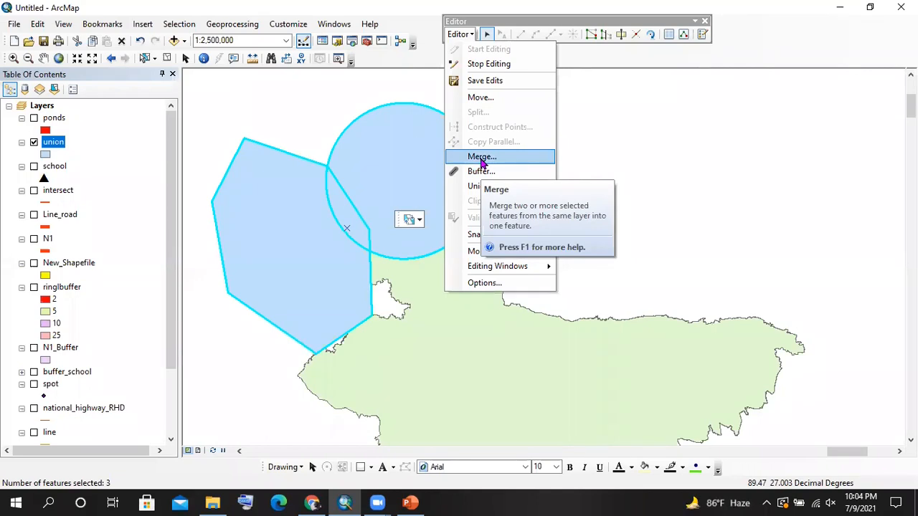
click(482, 158)
click(347, 240)
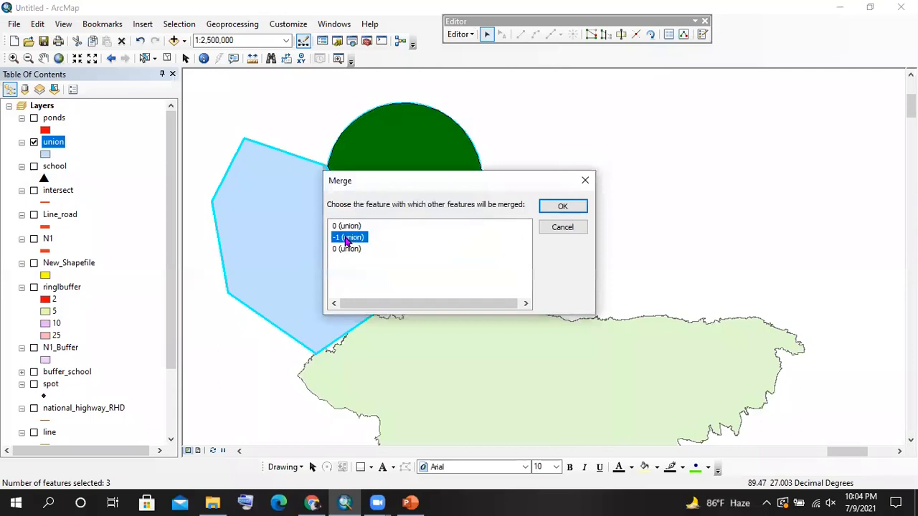
key(Return)
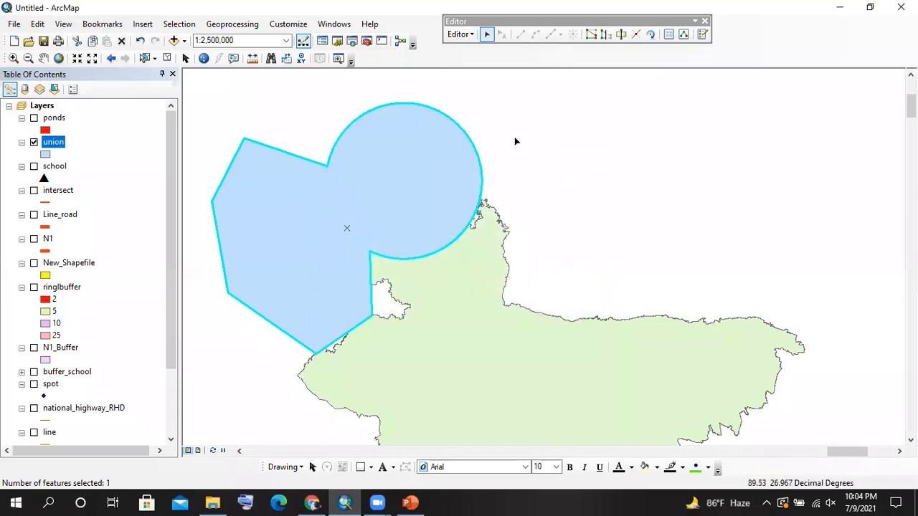
Stop the edit session on the union layer
click(461, 35)
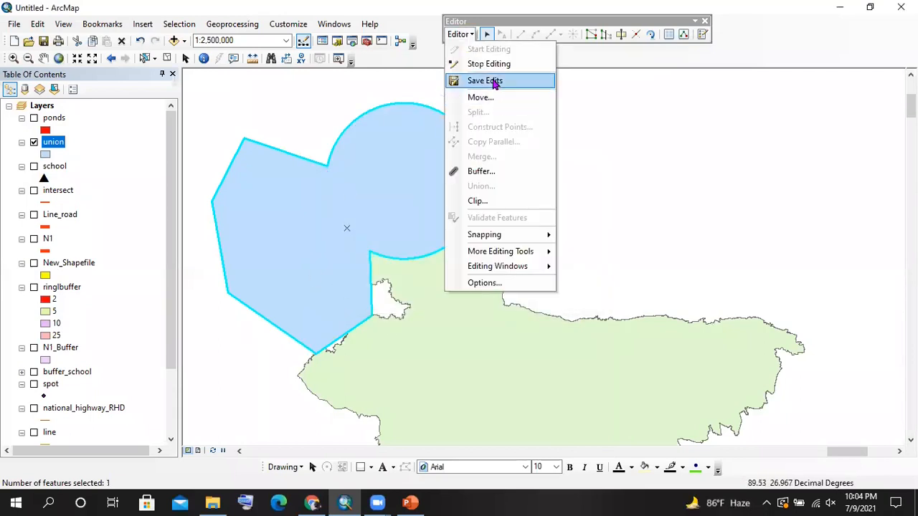
click(485, 64)
scroll(420, 170, down, 2)
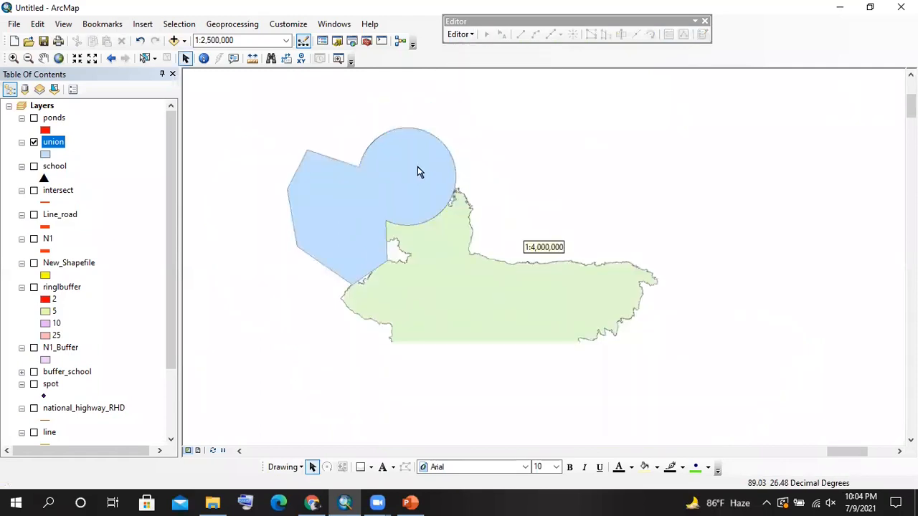
click(231, 24)
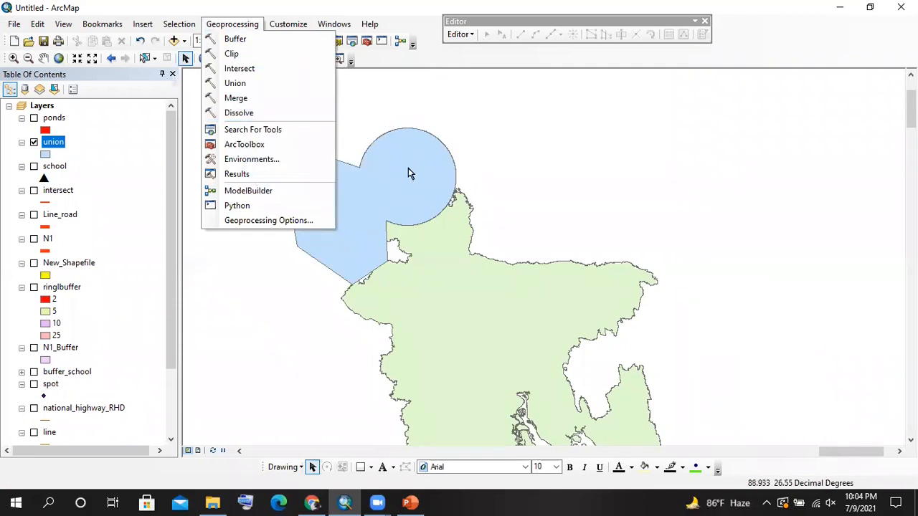
scroll(406, 188, down, 1)
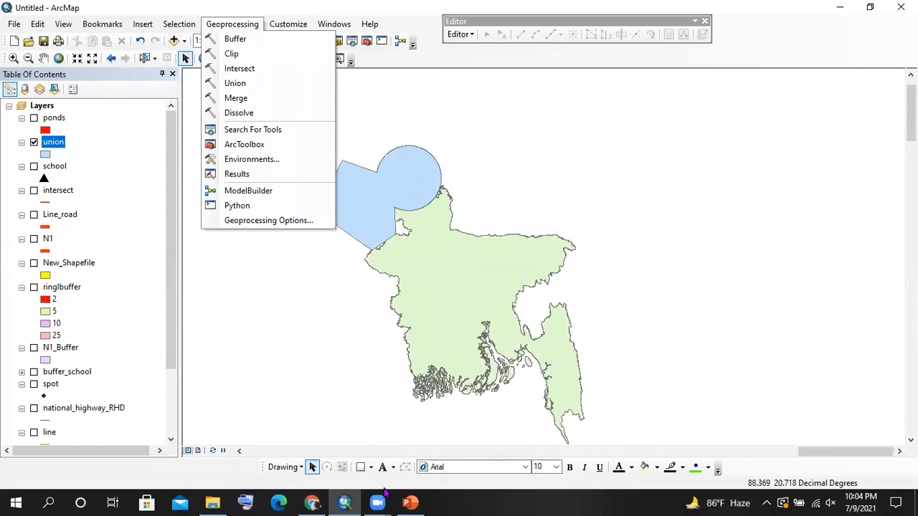
Switch to the Ex_03.pptx presentation in PowerPoint and review the slides on the geoprocessing tools and area calculation
click(410, 502)
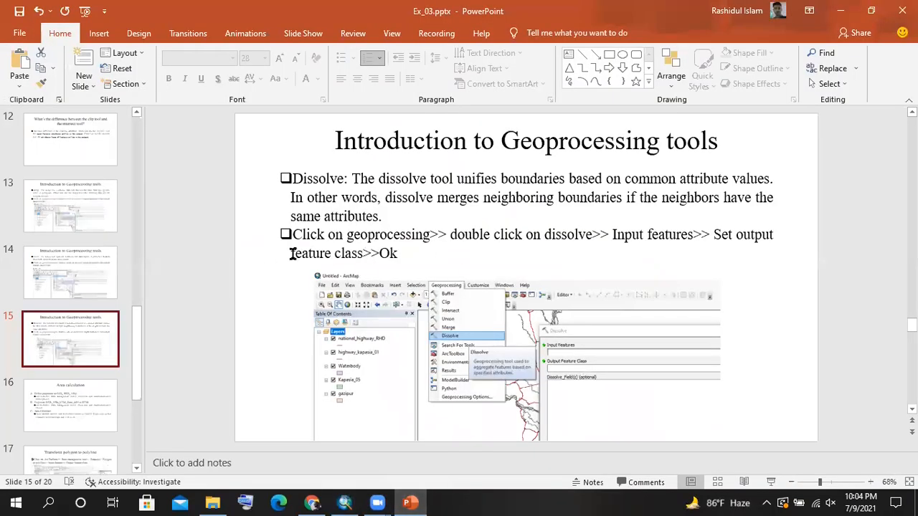
scroll(87, 328, down, 2)
click(84, 310)
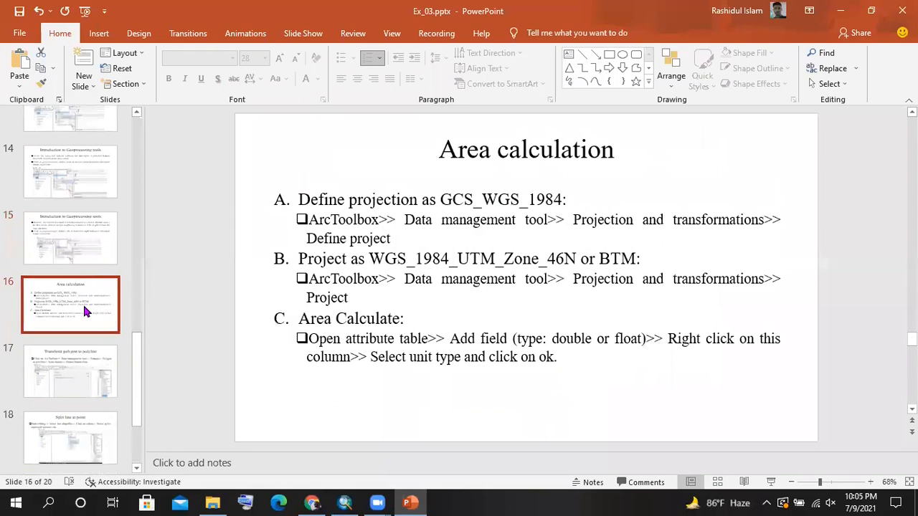
key(Up)
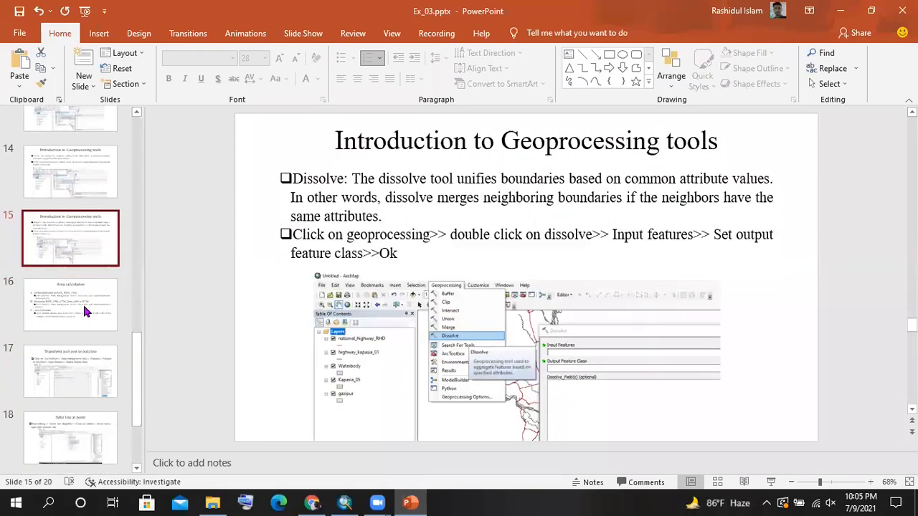
key(Up)
key(Up)
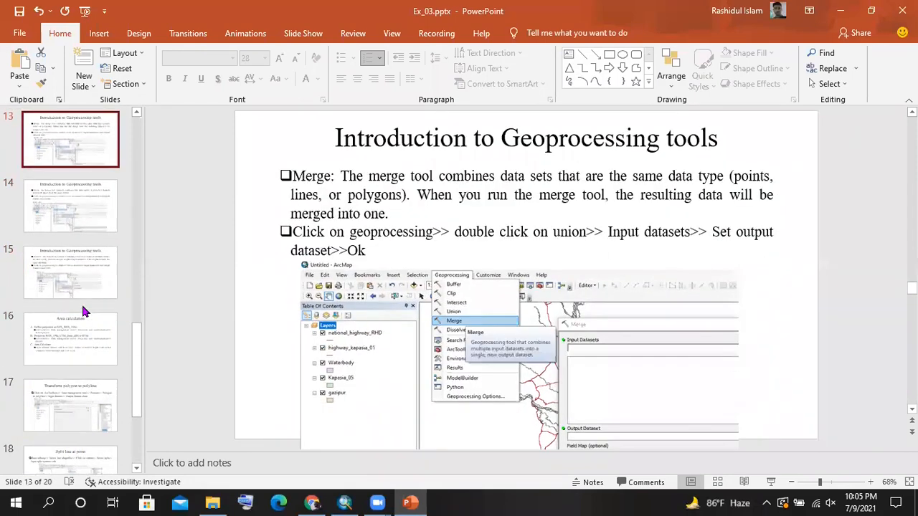
key(Up)
key(Down)
key(Up)
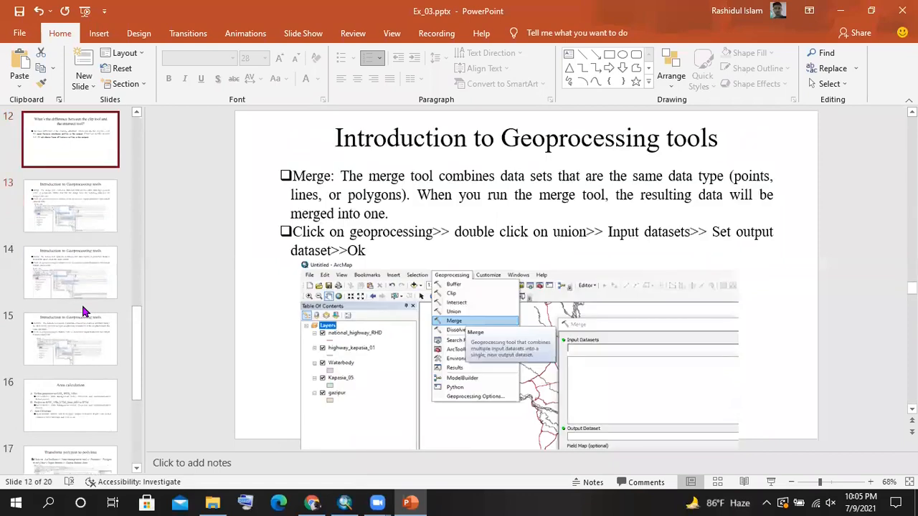
key(Up)
key(Up)
key(Down)
key(Down)
key(Down)
key(Down)
key(Down)
key(Down)
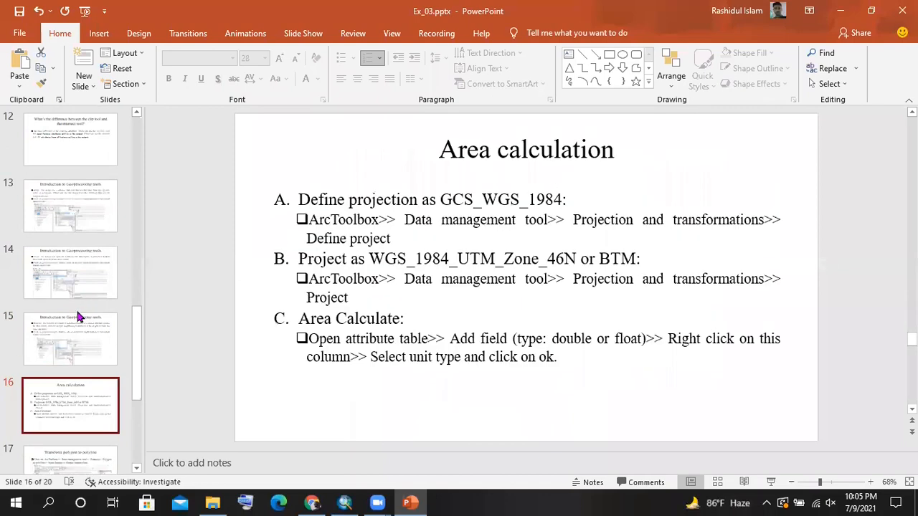
scroll(77, 315, down, 2)
Switch back to ArcMap and add bgd_admbnda_adm1_bbs_20180410 from the bgd_adm_bbs_20180430.gdb geodatabase in Data_file
click(345, 503)
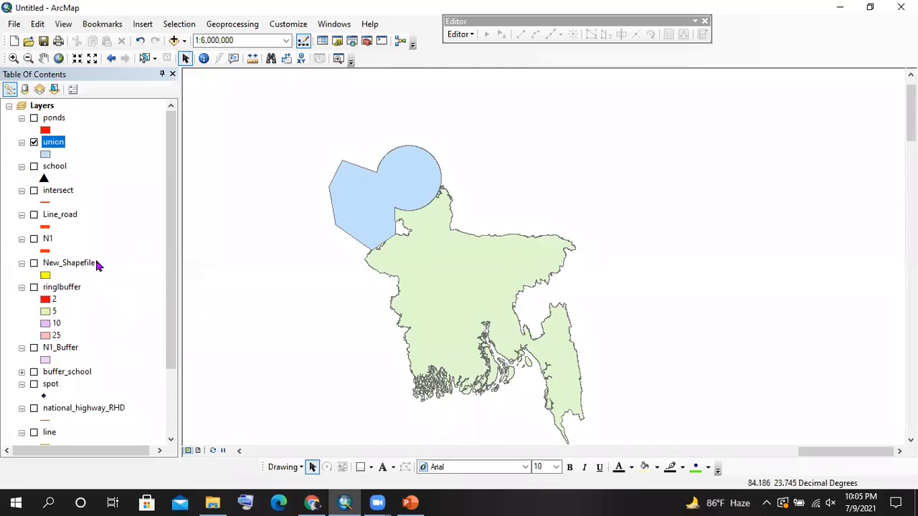
click(174, 41)
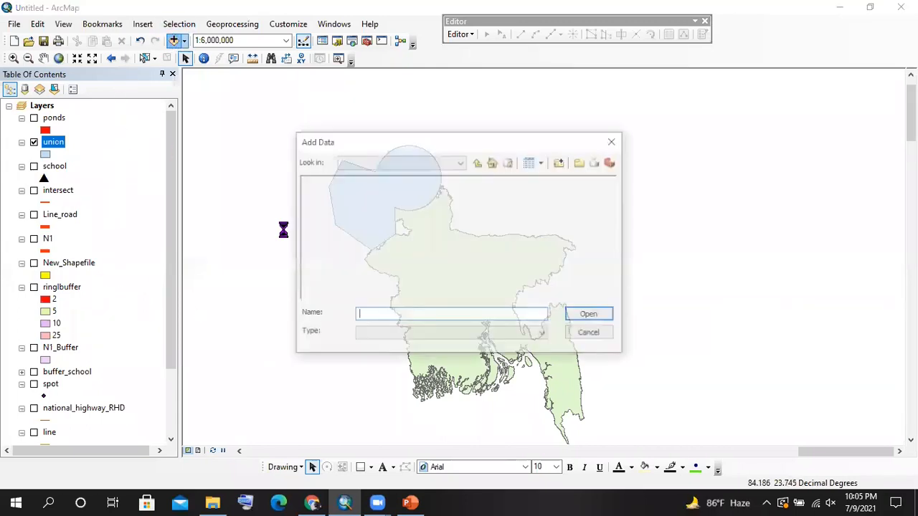
double_click(345, 193)
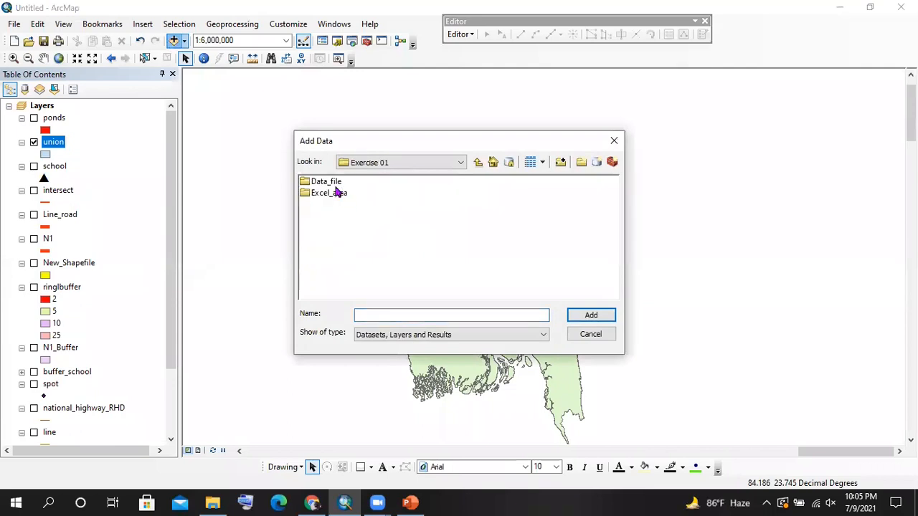
double_click(329, 183)
double_click(332, 184)
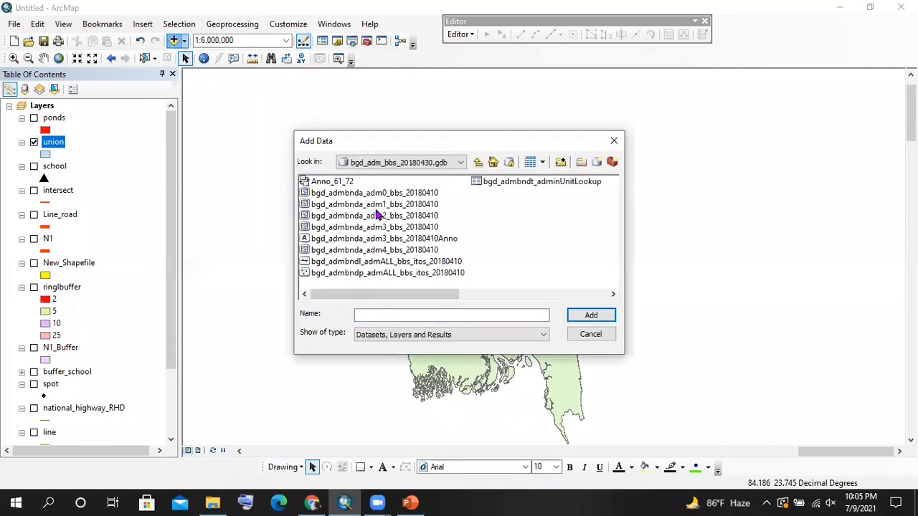
click(404, 205)
click(590, 315)
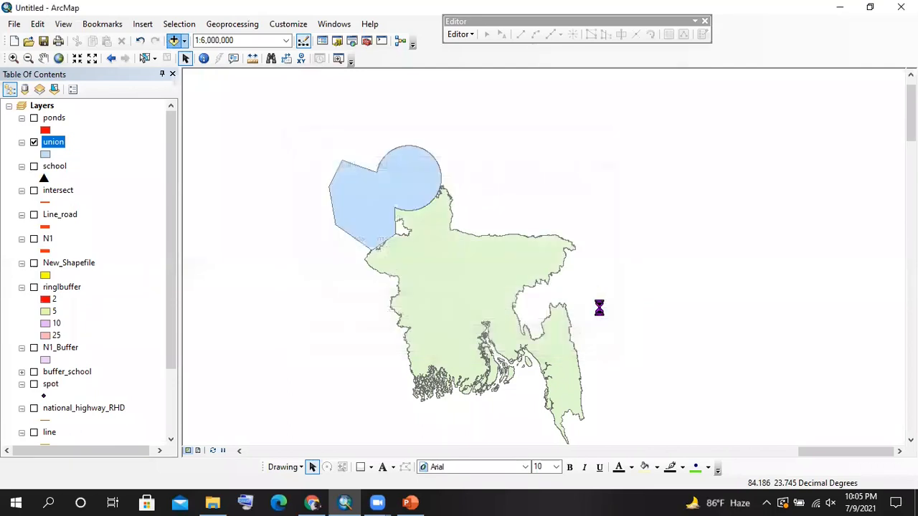
Turn off the green country base layer and the added adm1 layer, leaving only union visible
drag(61, 119, 37, 403)
click(33, 397)
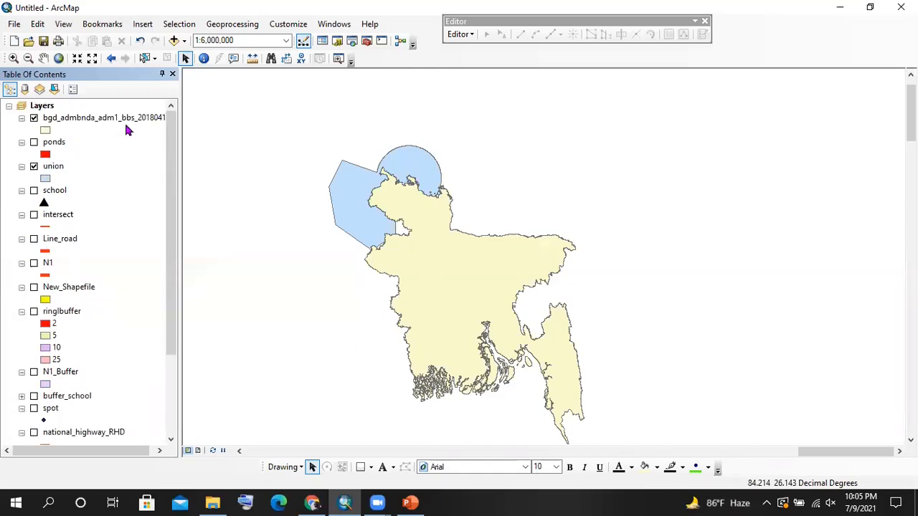
click(33, 118)
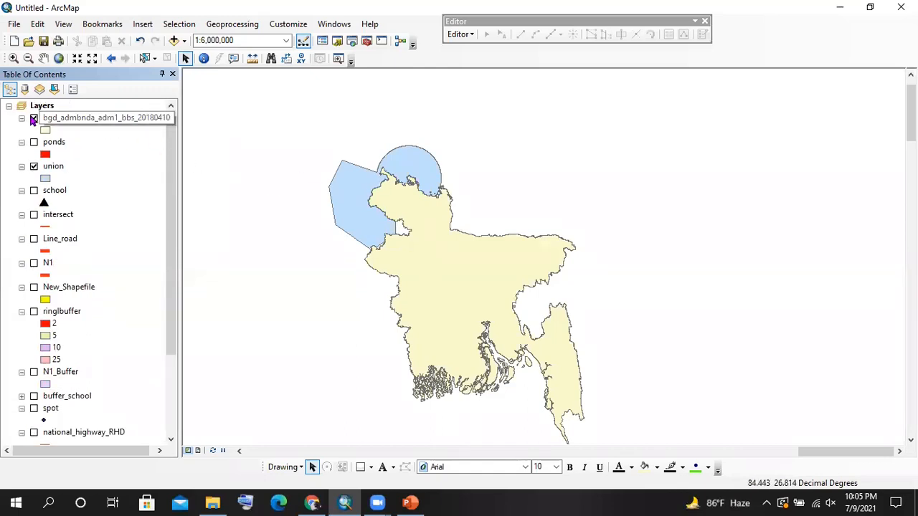
Add bgd_admbnda_adm2_bbs_20180410 from the same geodatabase, inspect its boundaries on the map, and turn the layer off
click(173, 41)
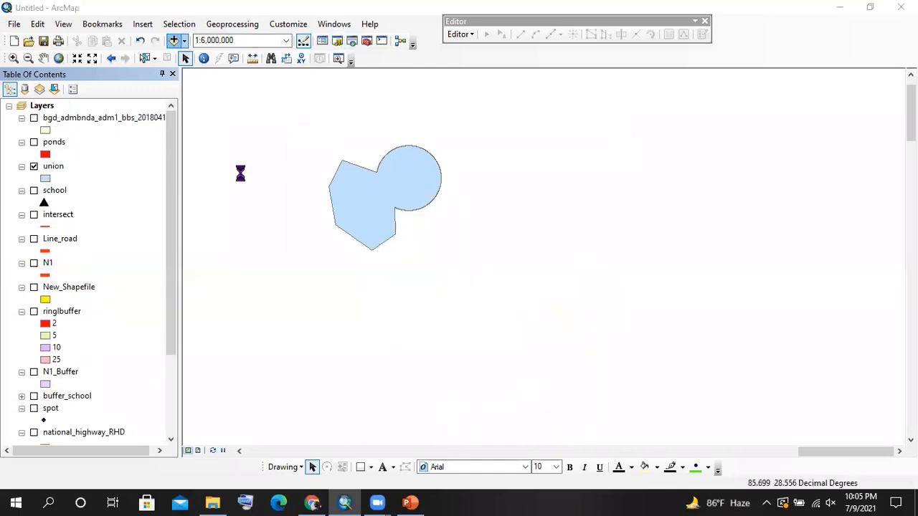
click(418, 216)
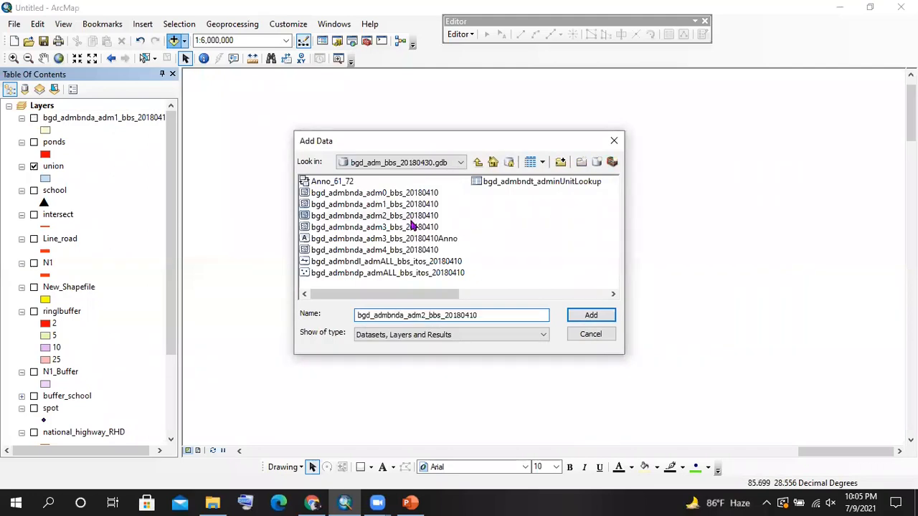
click(590, 315)
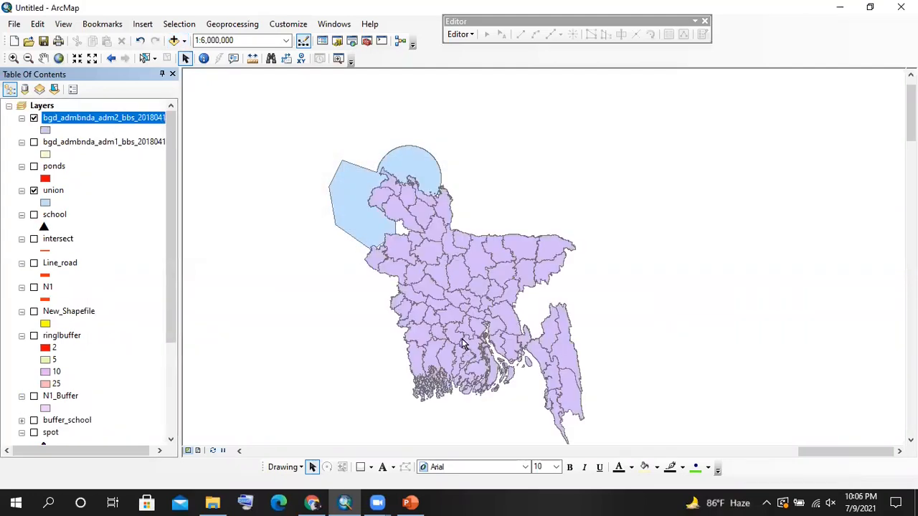
scroll(457, 248, up, 3)
scroll(489, 368, up, 2)
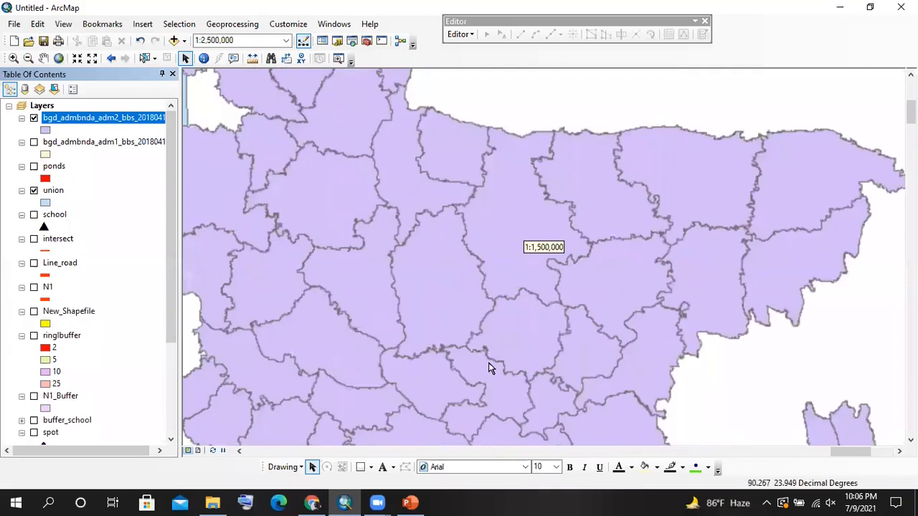
scroll(430, 330, down, 3)
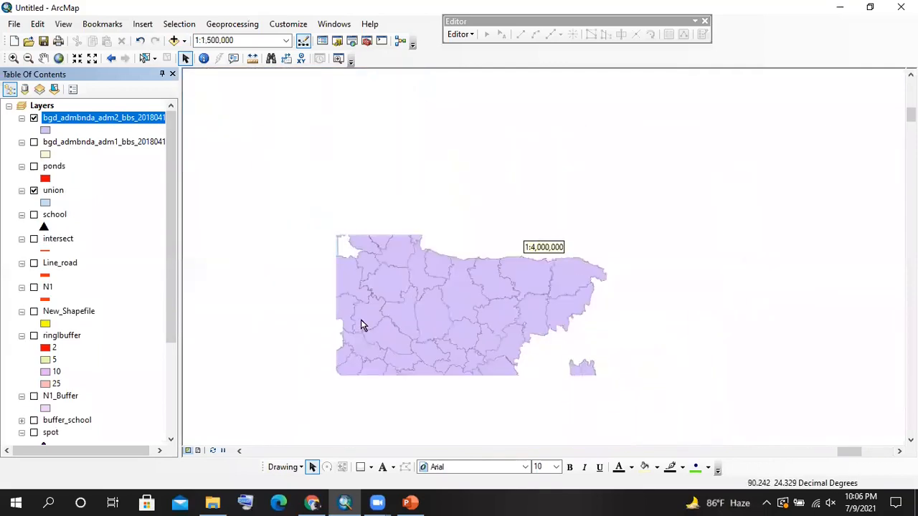
click(33, 118)
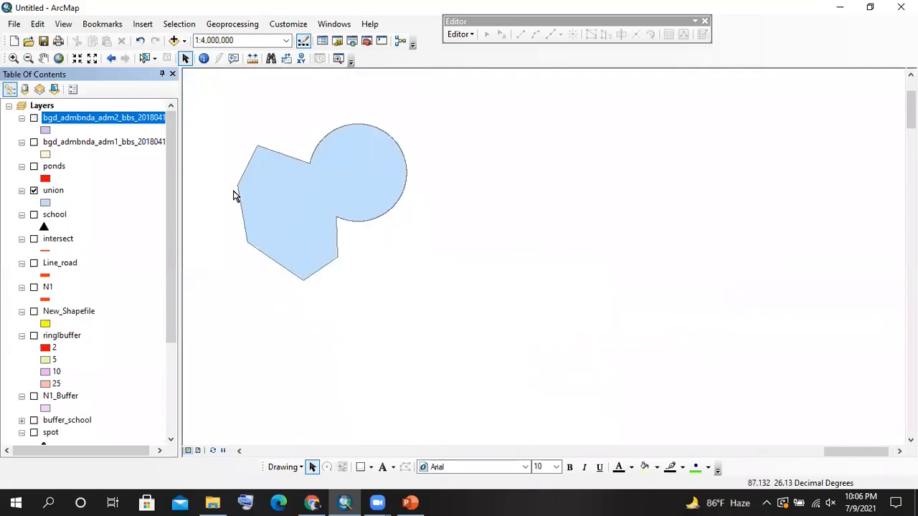
Start an edit session on the union layer
click(43, 58)
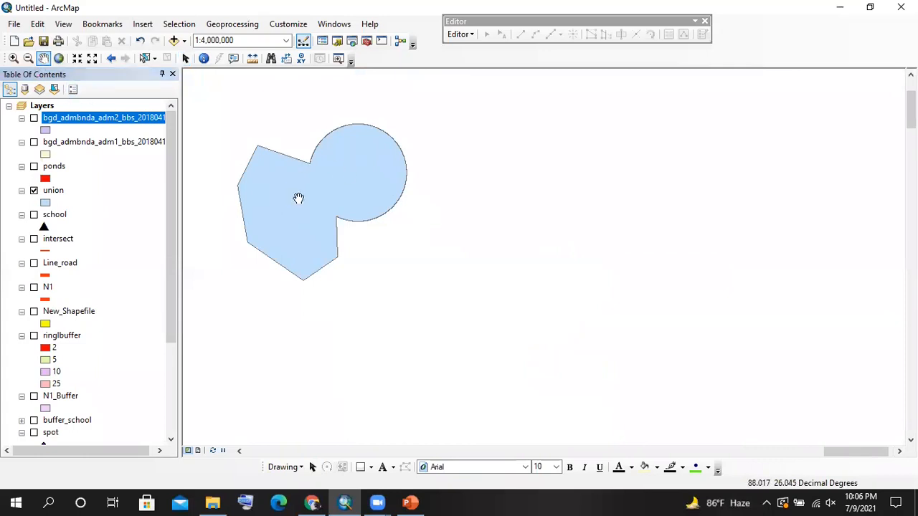
drag(297, 194, 349, 207)
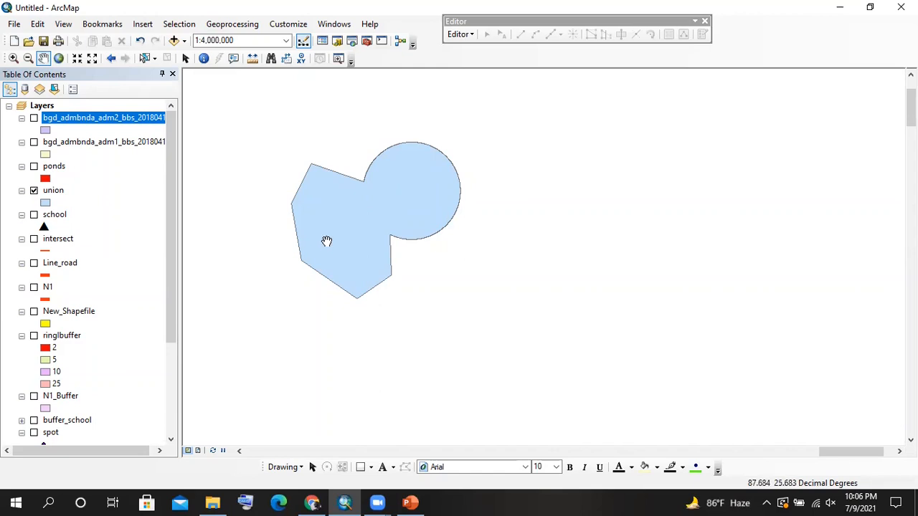
click(463, 35)
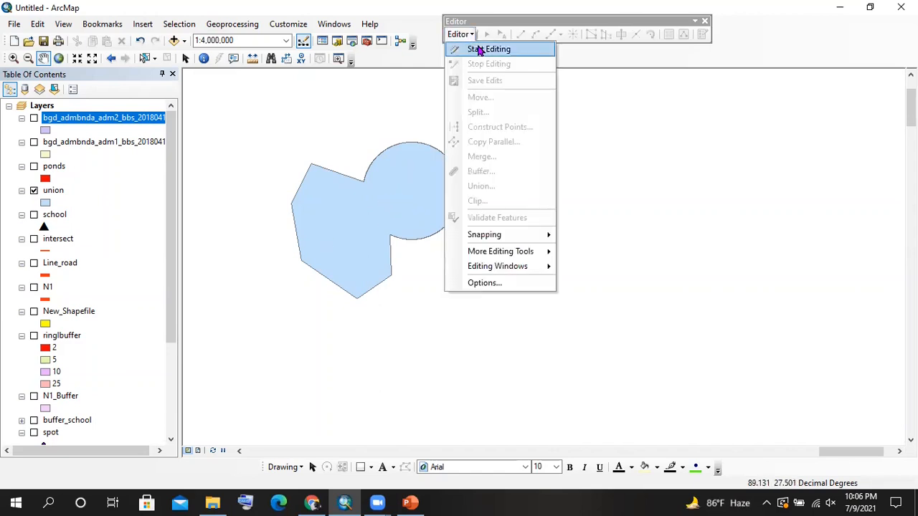
click(481, 50)
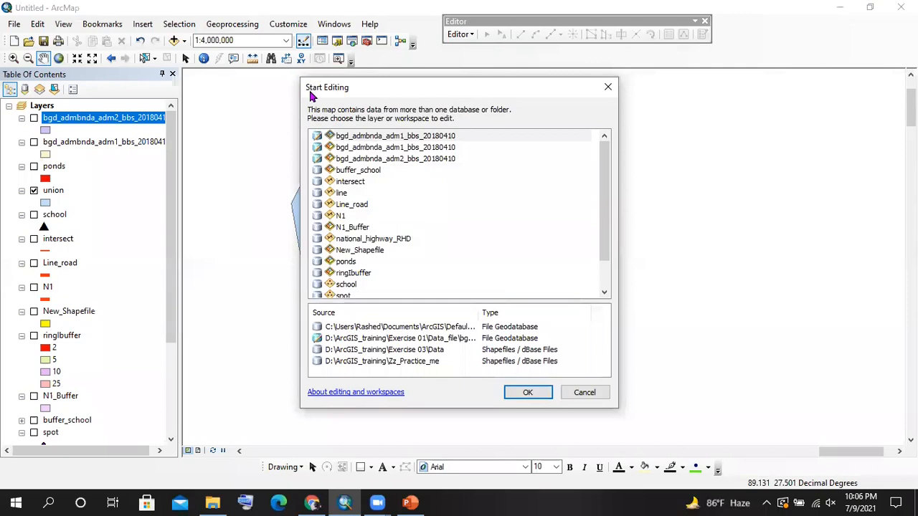
drag(309, 95, 328, 121)
scroll(396, 230, down, 1)
click(351, 301)
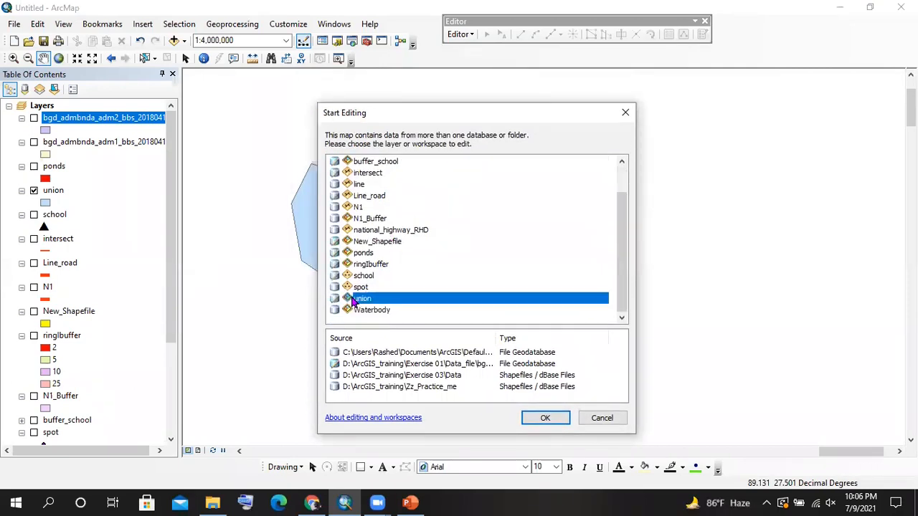
click(549, 417)
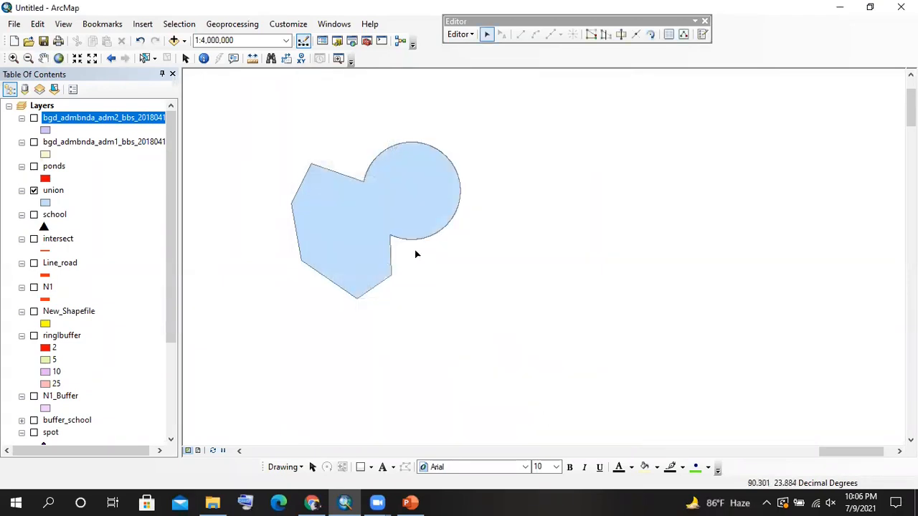
Select the union polygon and continue its sketch with points between the two notch corners, separating the angular part from the circle
click(404, 184)
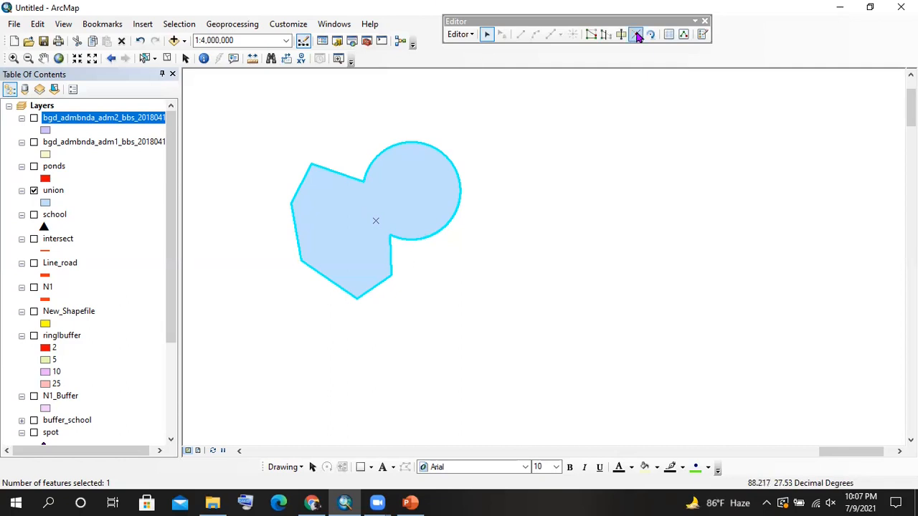
click(592, 35)
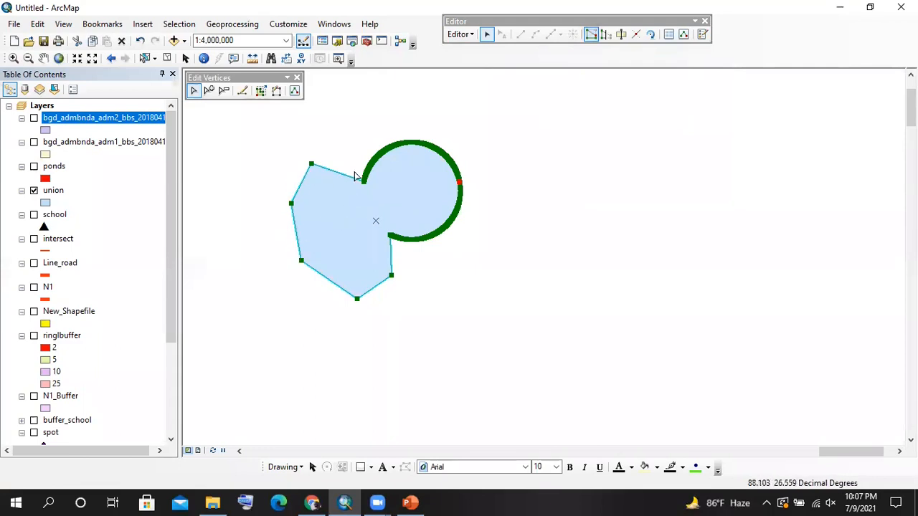
scroll(371, 152, up, 1)
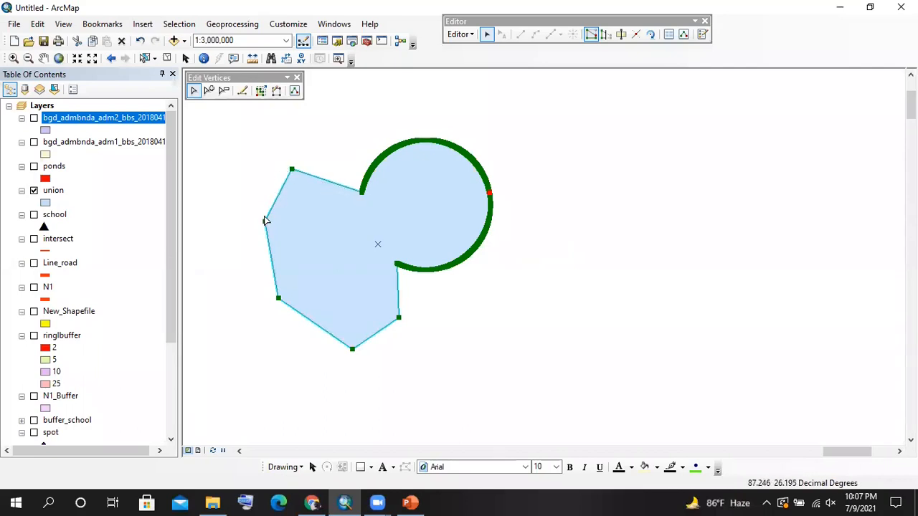
click(242, 92)
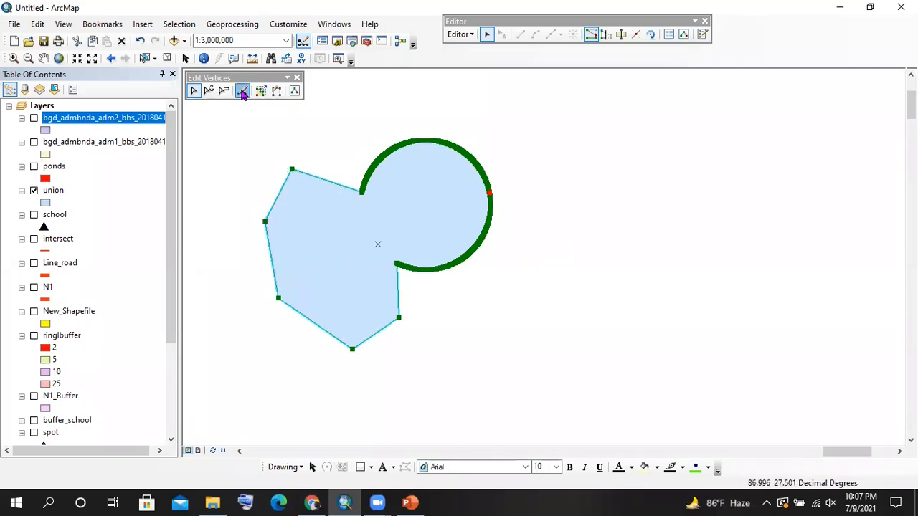
click(368, 204)
click(375, 220)
click(378, 223)
click(383, 233)
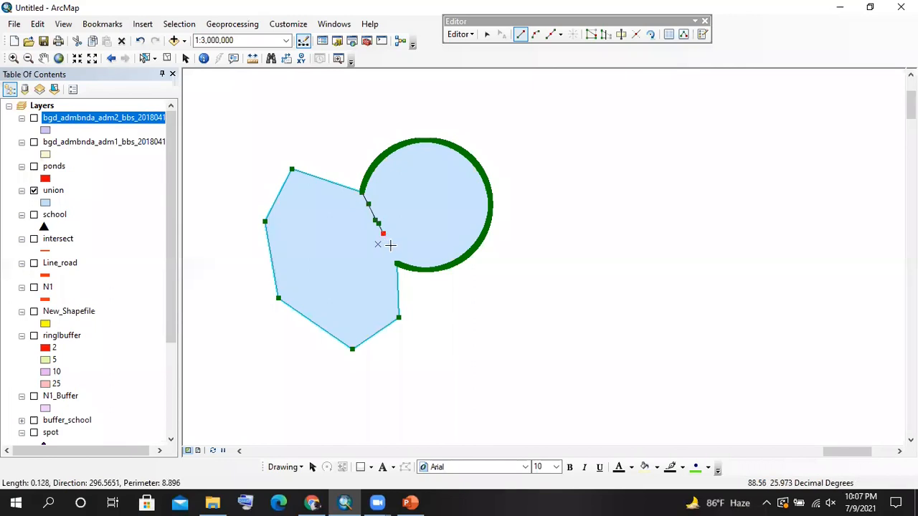
double_click(396, 263)
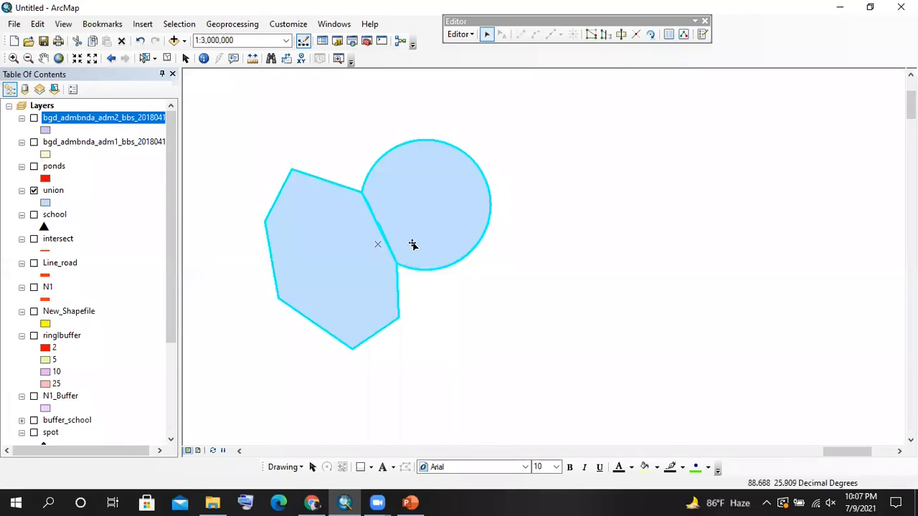
Delete the intermediate vertices along the dividing line between the angular part and the circle
click(591, 36)
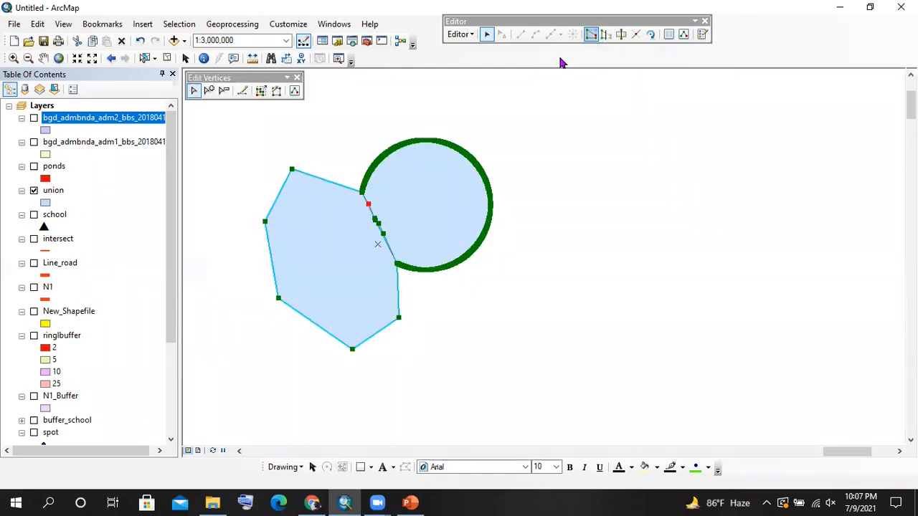
click(224, 91)
click(367, 204)
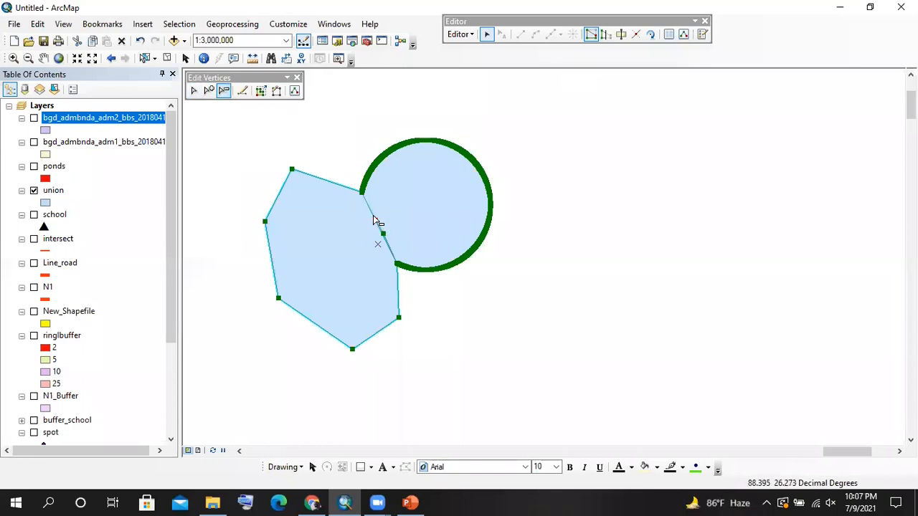
click(375, 222)
click(382, 234)
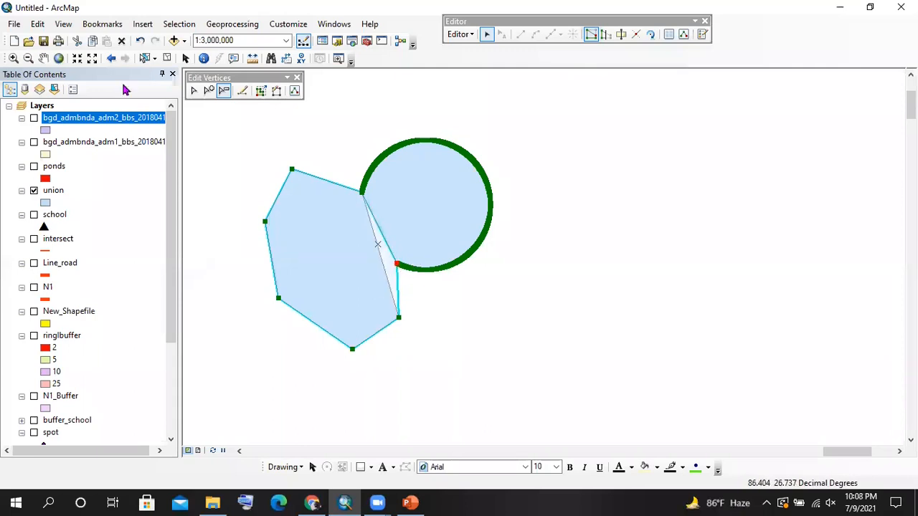
Try to add a vertex on the short edge below the circle's lower junction, and clear the selection
click(208, 91)
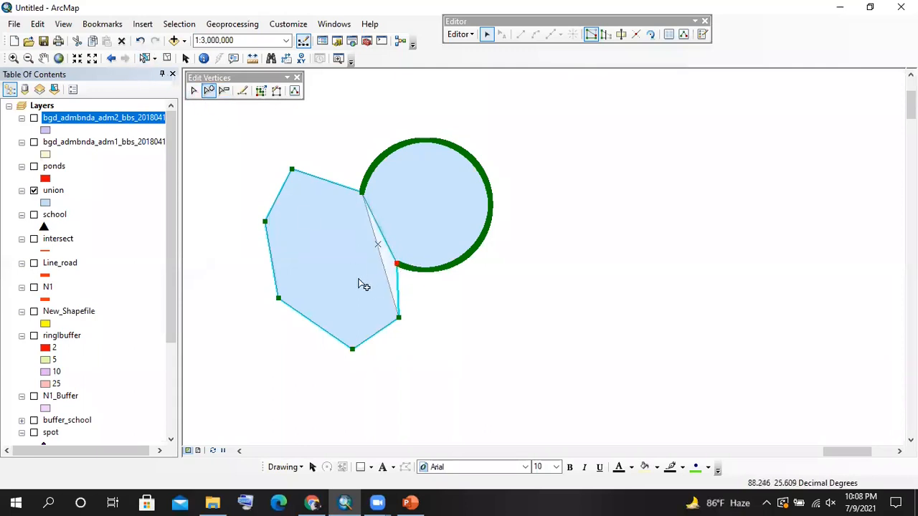
click(399, 285)
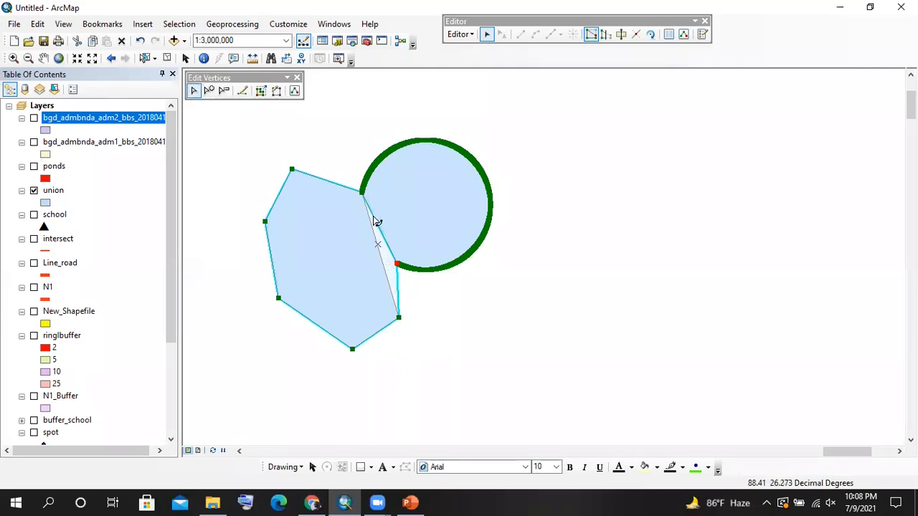
click(395, 274)
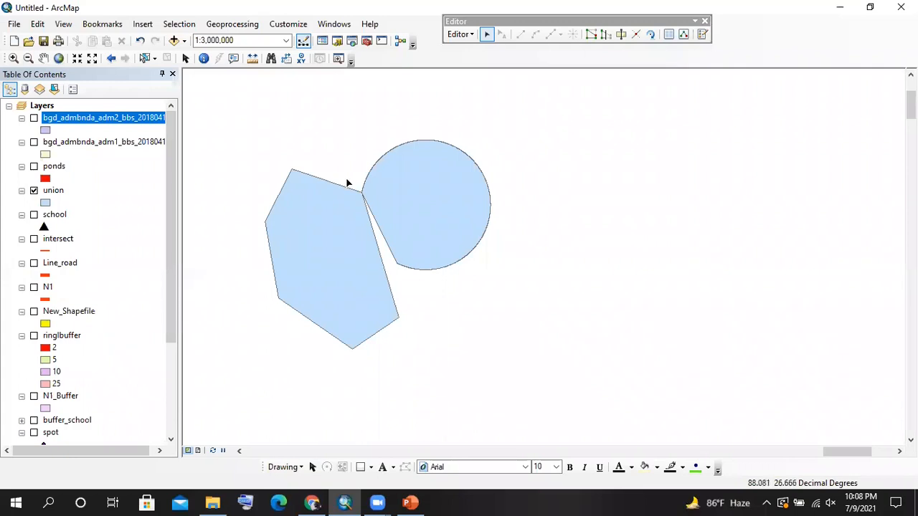
Save the edits made to the union layer
scroll(347, 182, up, 1)
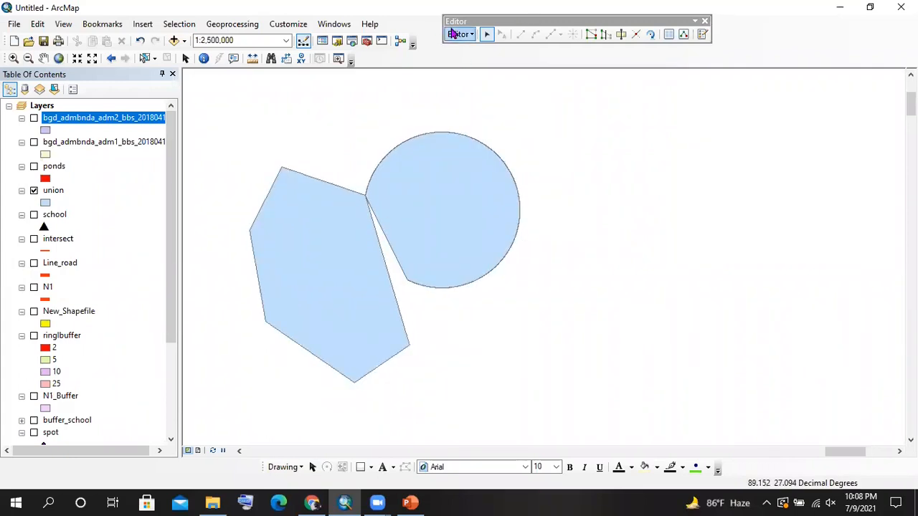
click(460, 34)
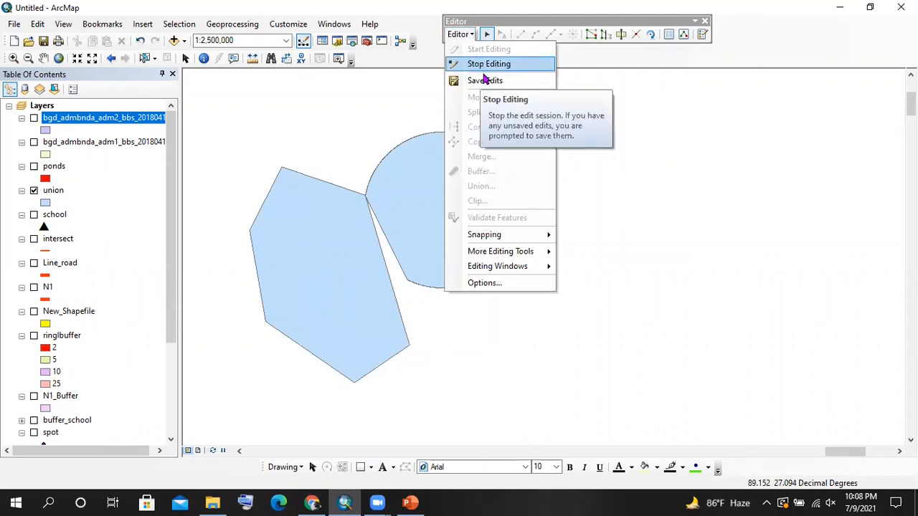
click(485, 80)
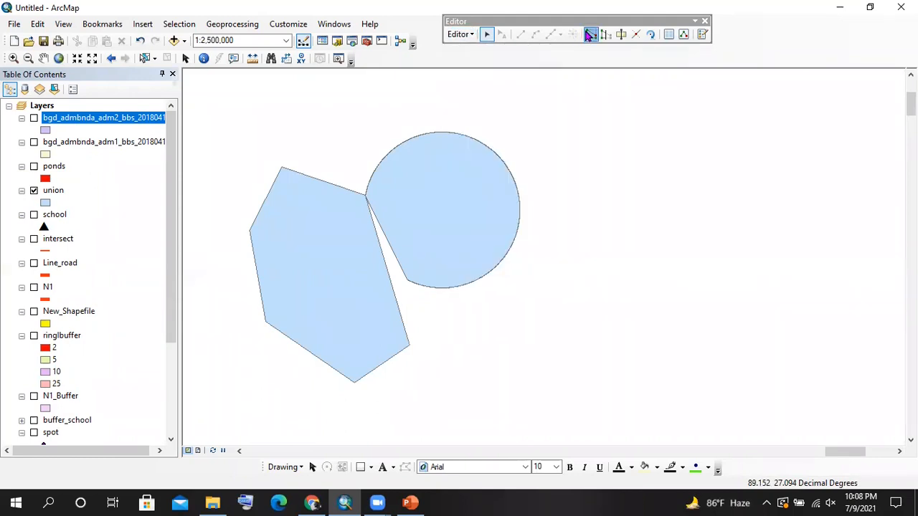
Select the reshaped union feature and display its vertices for editing
click(590, 34)
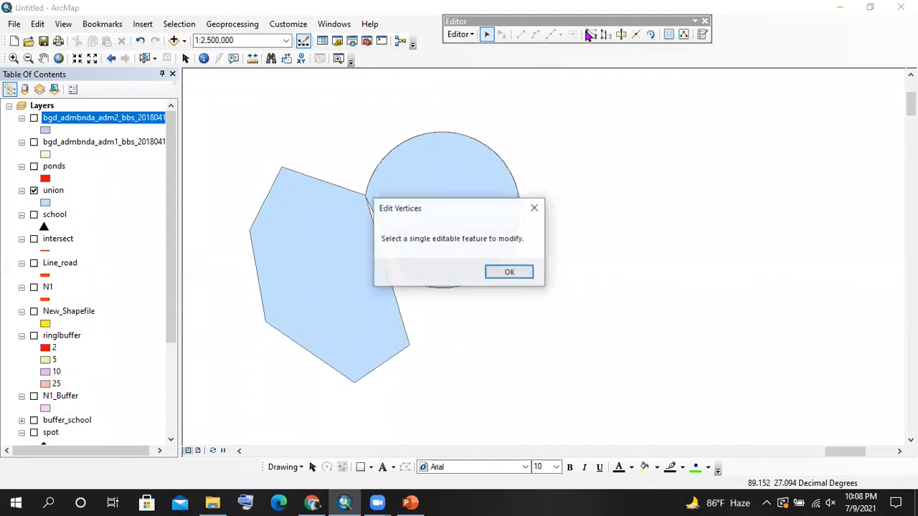
click(534, 207)
drag(271, 169, 554, 351)
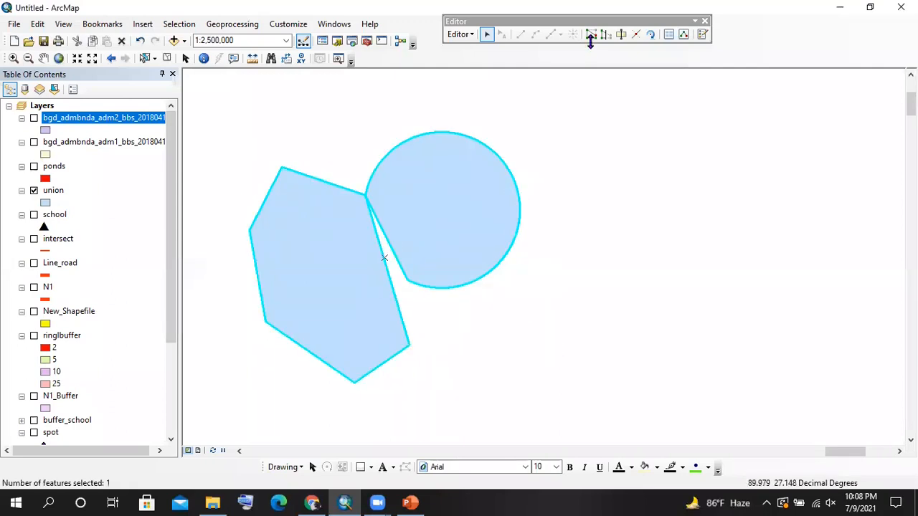
click(590, 35)
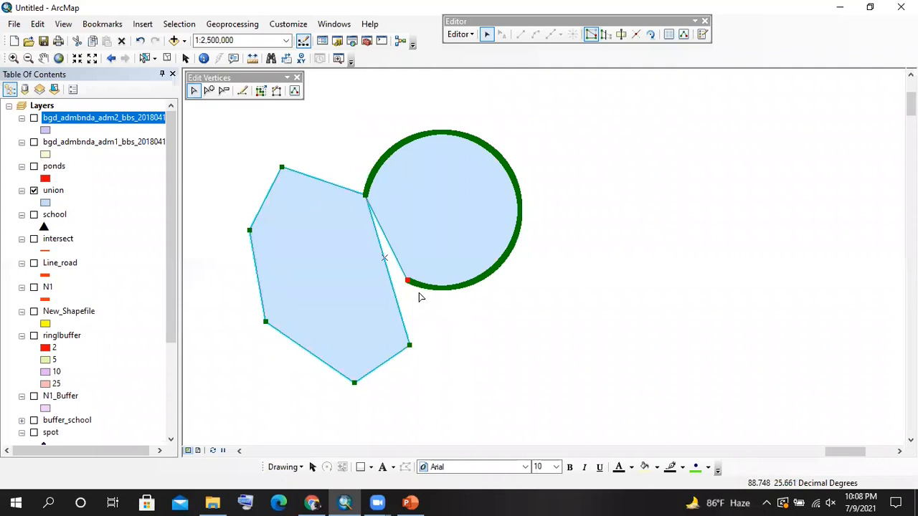
Save the union layer's edits again and stop the edit session
click(460, 34)
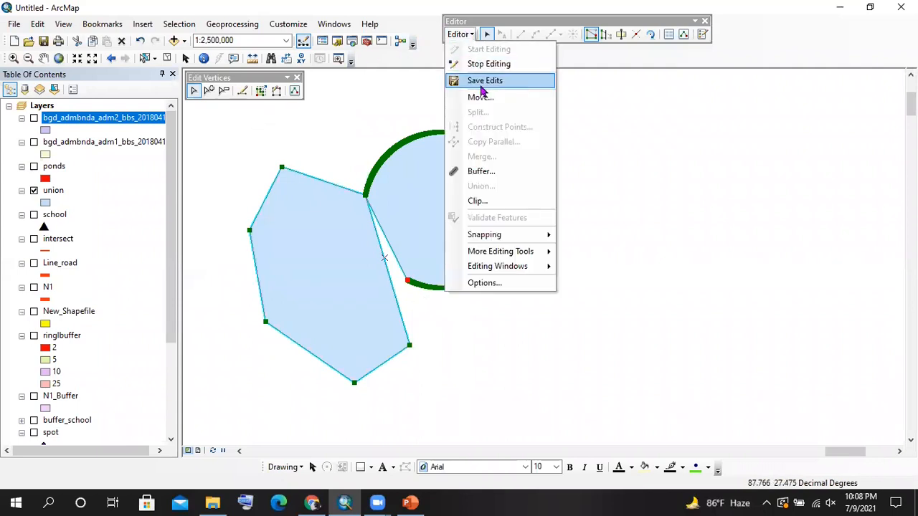
click(482, 84)
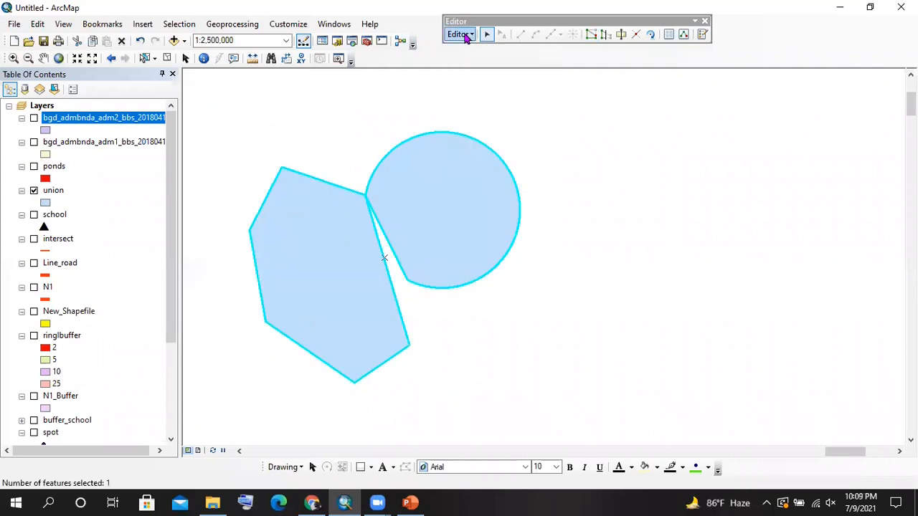
click(467, 36)
click(476, 66)
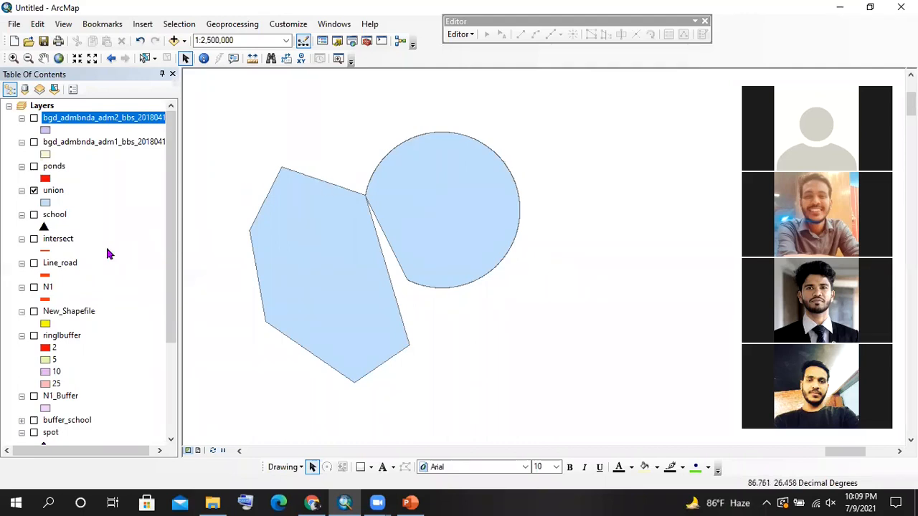
Look through the layer list and review the Merge tool's input, output and field map parameters, closing the tool without running it
scroll(107, 262, down, 2)
scroll(81, 264, down, 2)
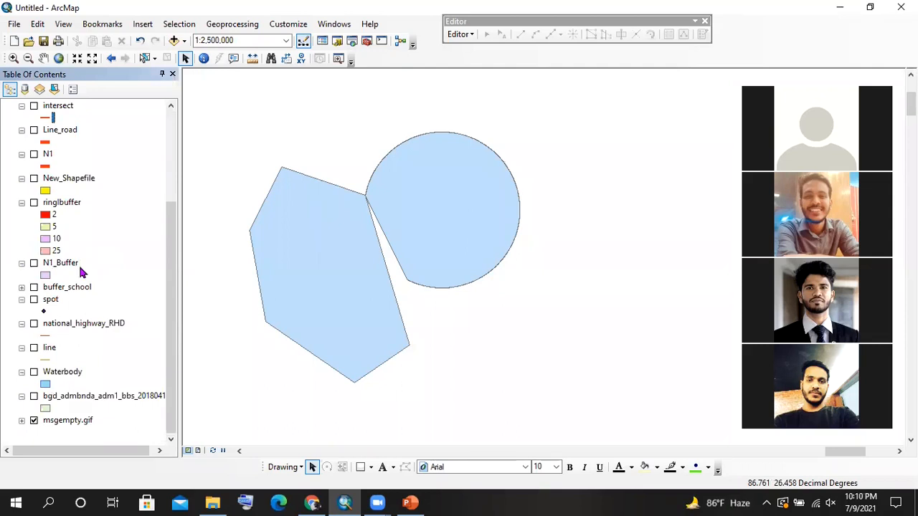
scroll(81, 265, up, 4)
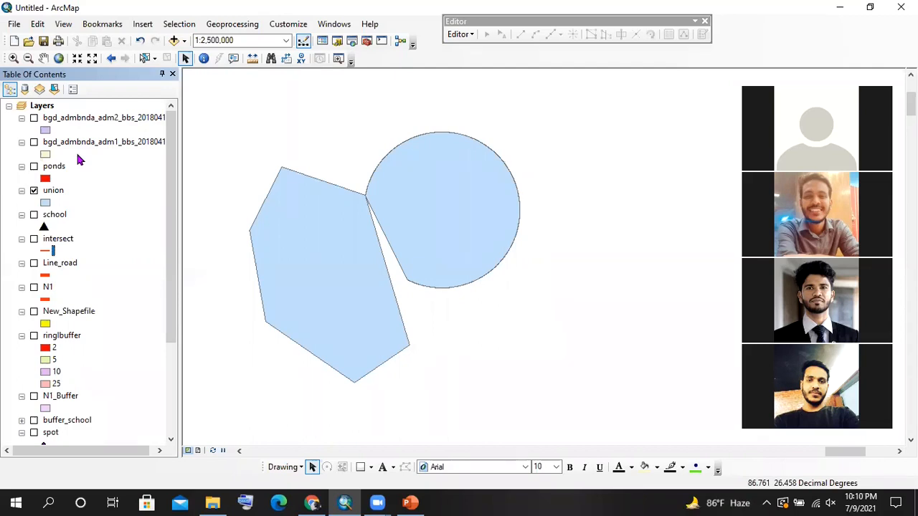
click(225, 28)
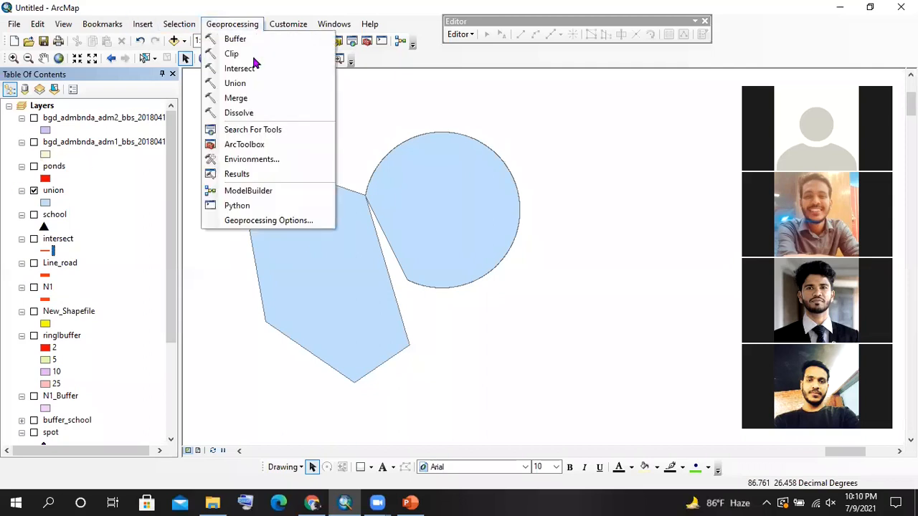
click(245, 101)
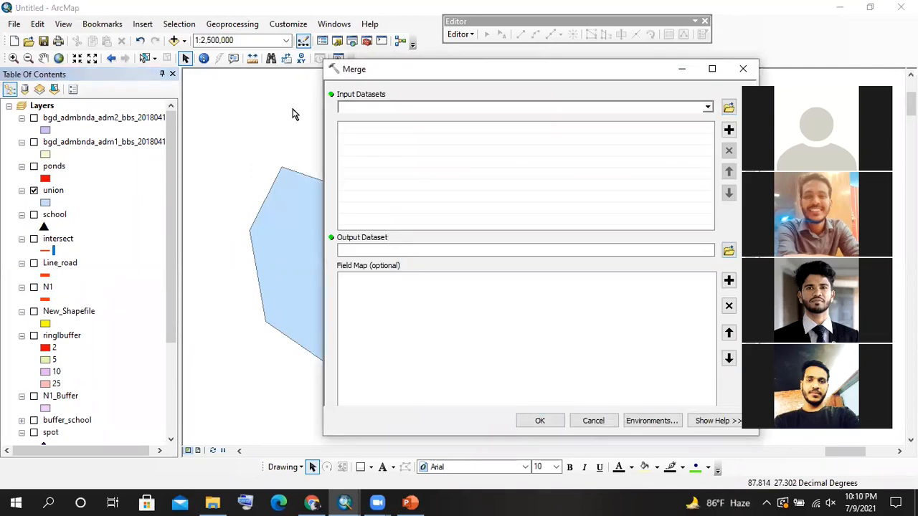
drag(512, 67, 433, 98)
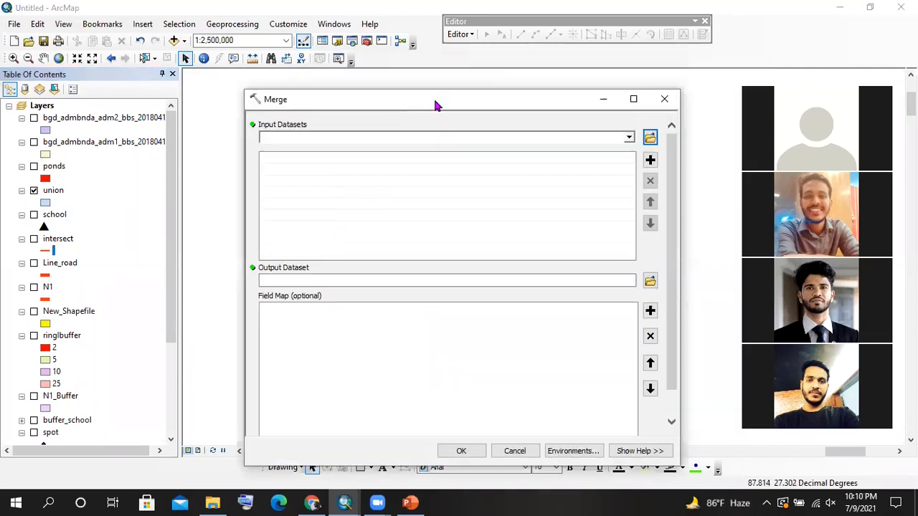
click(666, 99)
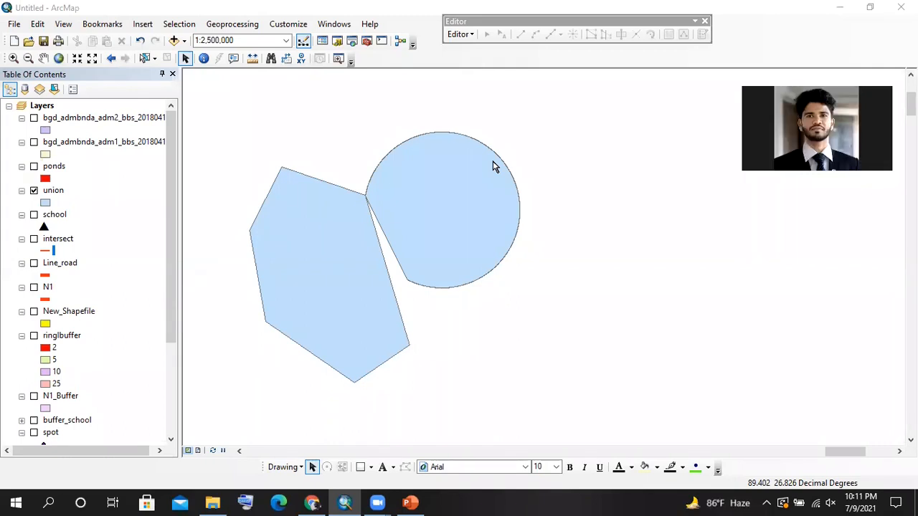
Switch to the Ex_03.pptx presentation in PowerPoint and highlight the Define projection instructions on the Area calculation slide
click(409, 503)
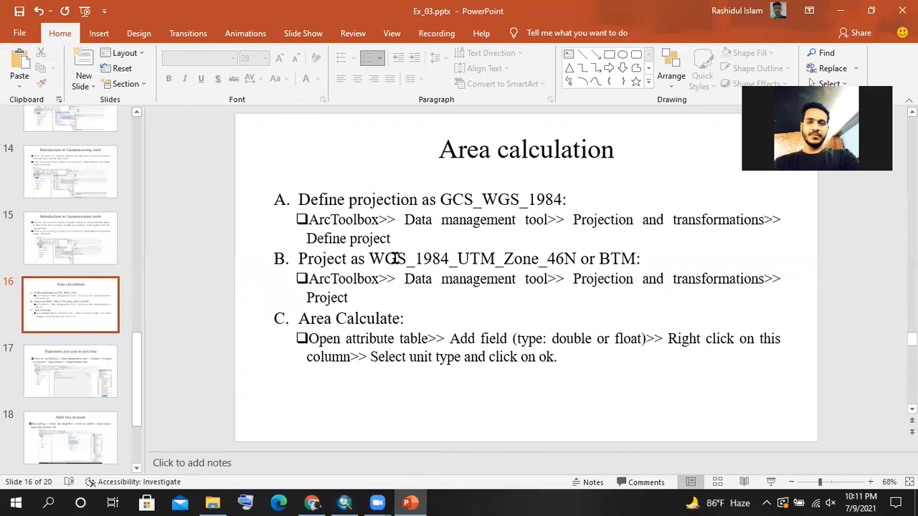
drag(301, 199, 412, 231)
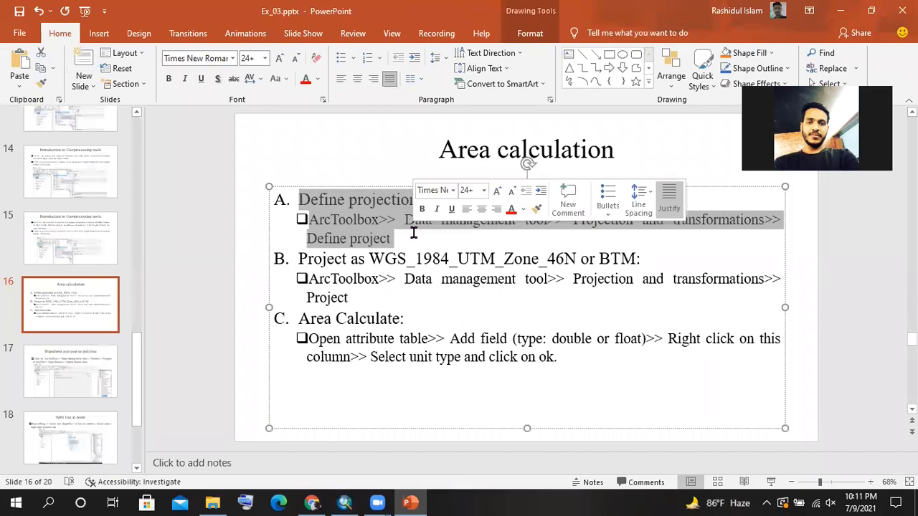
Highlight the projection name and the Project as WGS_1984_UTM_Zone_46N or BTM instruction on the Area calculation slide
click(413, 232)
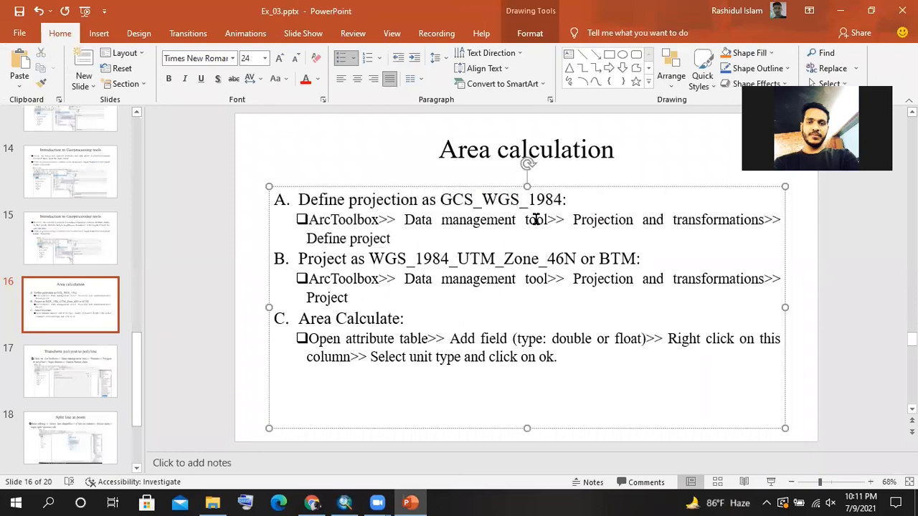
drag(571, 200, 529, 199)
click(413, 242)
drag(351, 258, 644, 249)
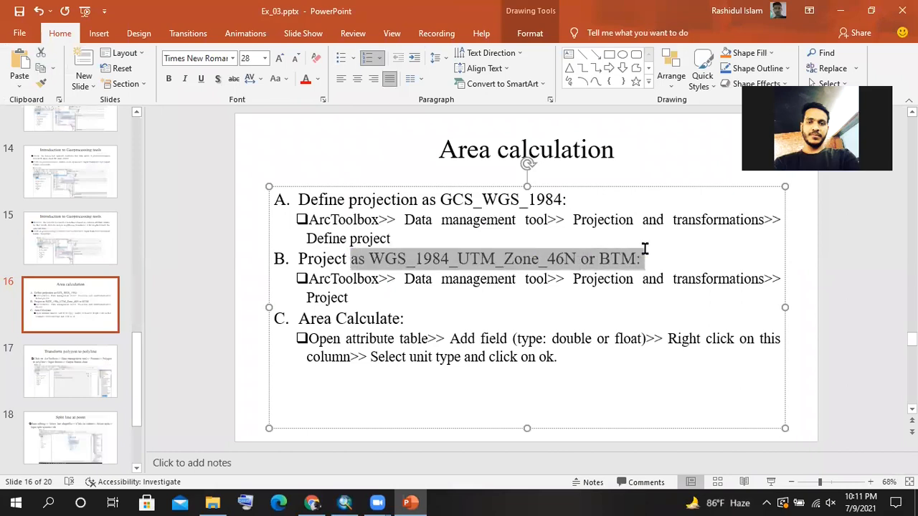
click(598, 287)
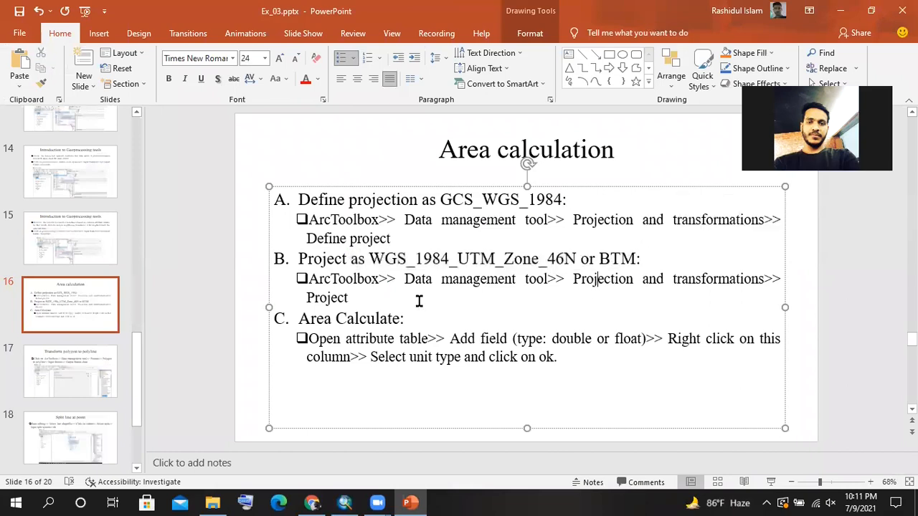
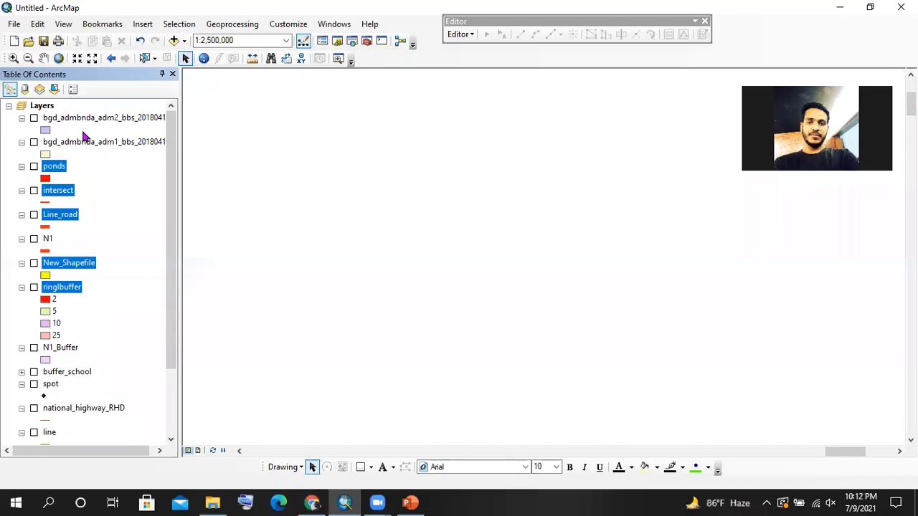
In ArcMap, remove the upper bgd_admbnda_adm1, ponds, intersect, Line_road, New_Shapefile and ringlbuffer layers, and move bgd_admbnda_adm2 to the end of the layer list
ctrl+click(83, 146)
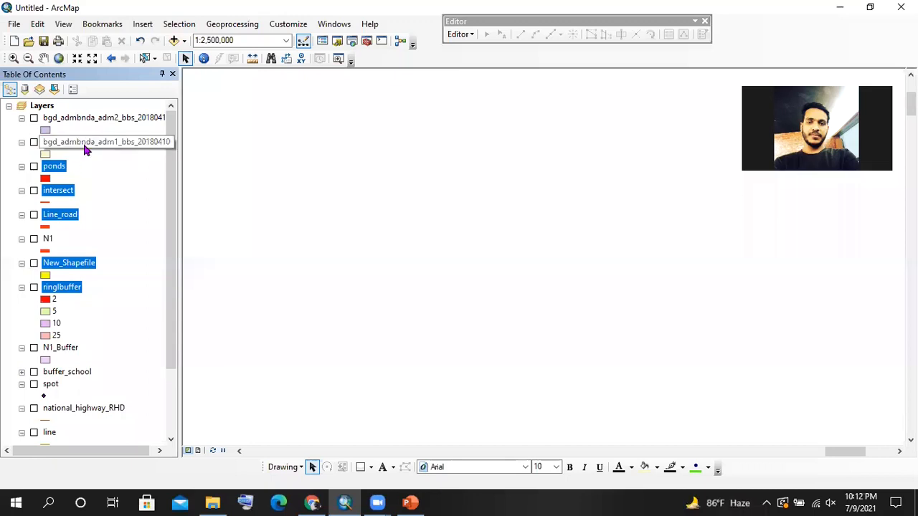
right_click(86, 145)
click(108, 169)
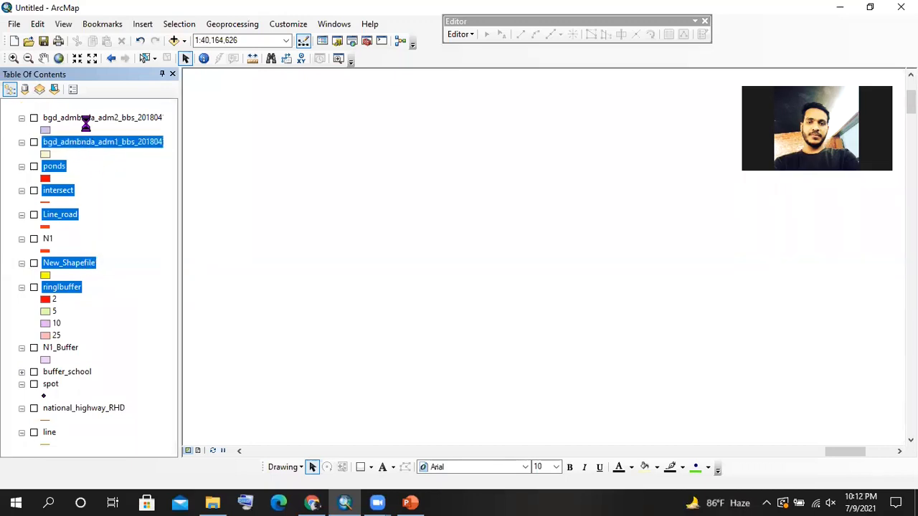
drag(97, 125, 81, 311)
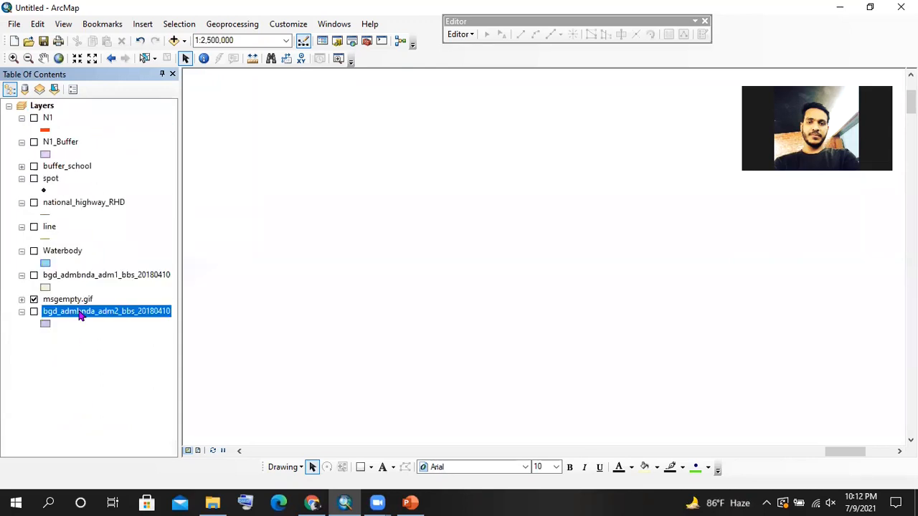
Remove the msgempty.gif layer and expand the buffer_school layer's legend
click(21, 301)
scroll(76, 194, up, 5)
click(68, 300)
right_click(69, 300)
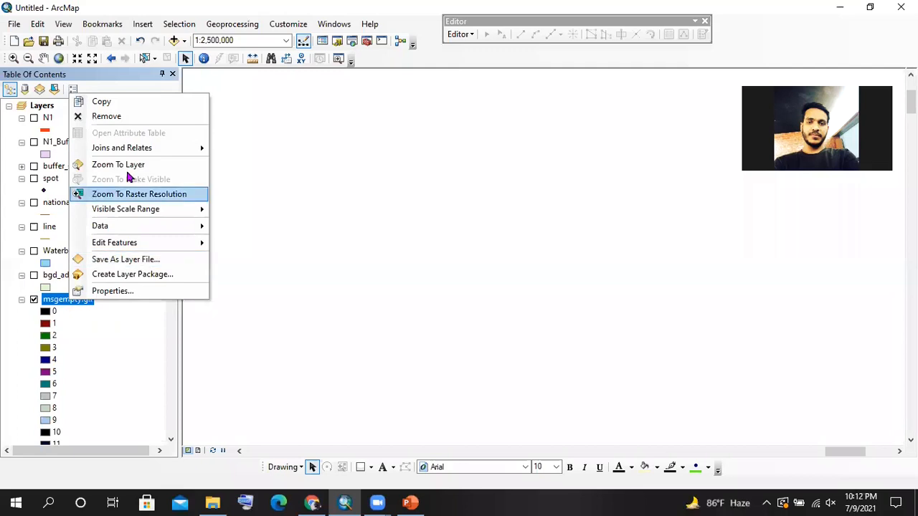
click(117, 119)
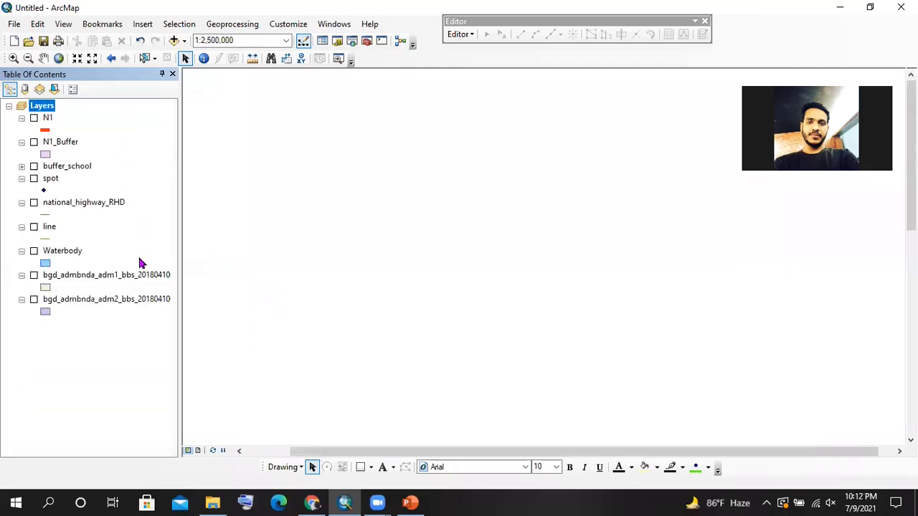
click(132, 171)
click(111, 324)
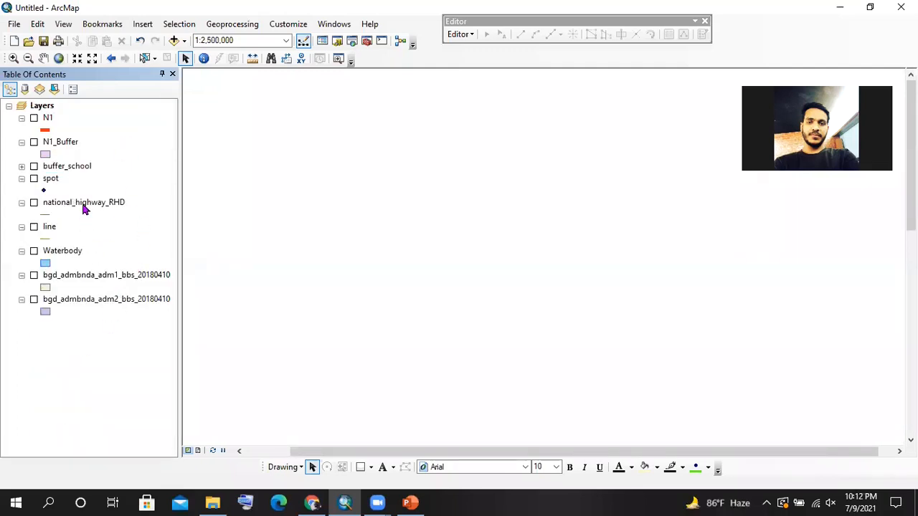
click(22, 167)
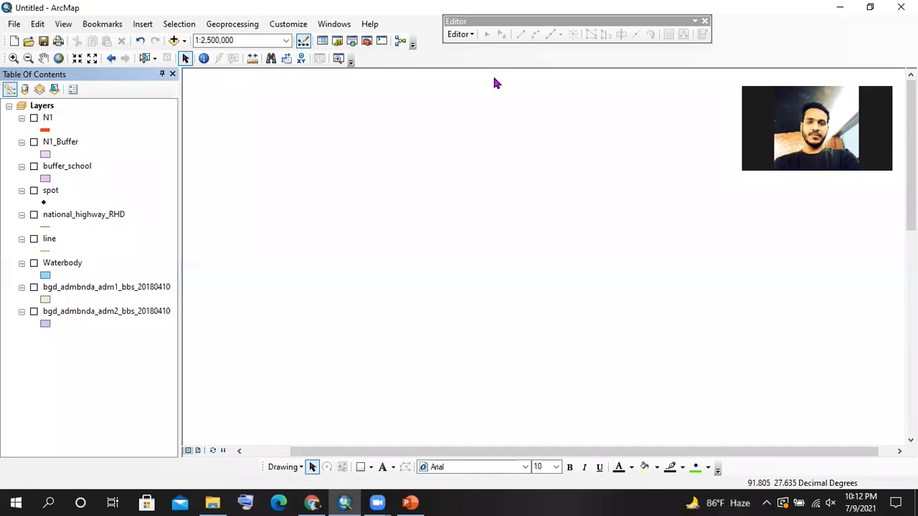
Turn on the Waterbody layer and bring its rivers and coastline into view
click(33, 263)
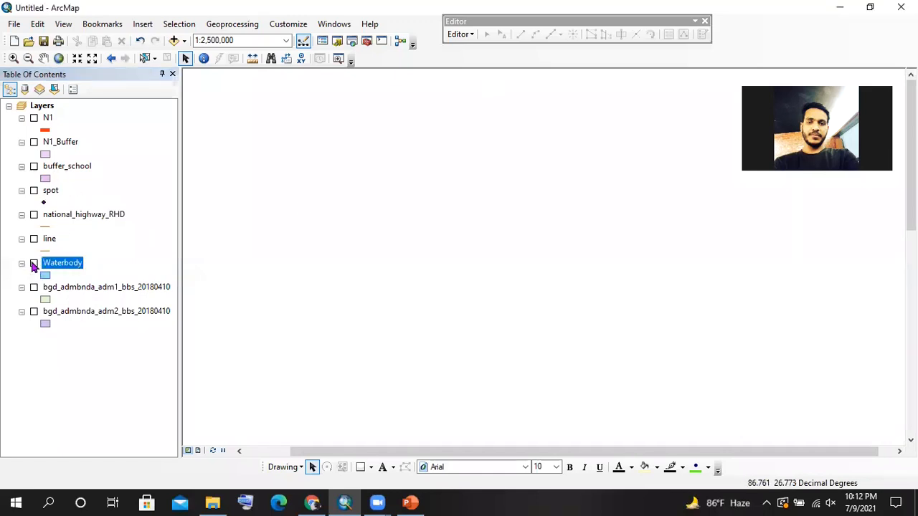
scroll(543, 248, up, 2)
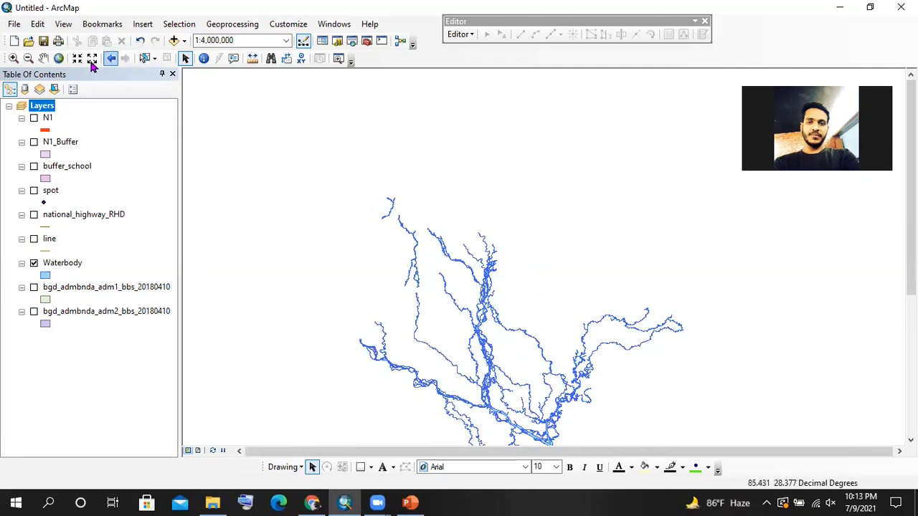
click(43, 58)
drag(587, 301, 437, 174)
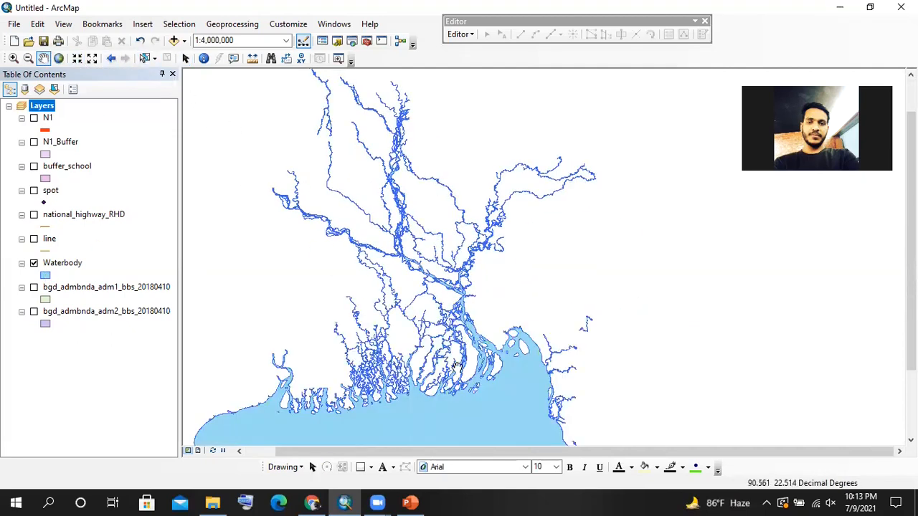
drag(457, 369, 459, 238)
Examine the Waterbody polygons along the main river at close and wide scales
scroll(459, 238, down, 6)
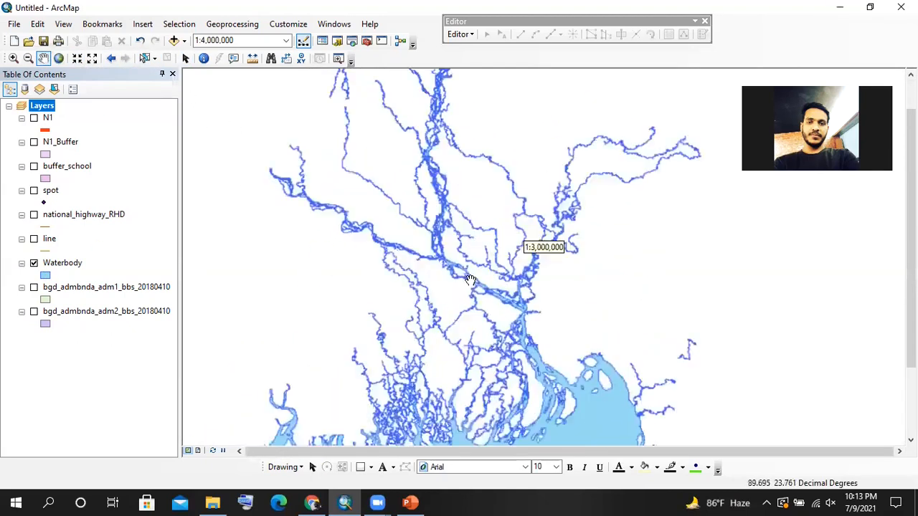
scroll(481, 287, down, 3)
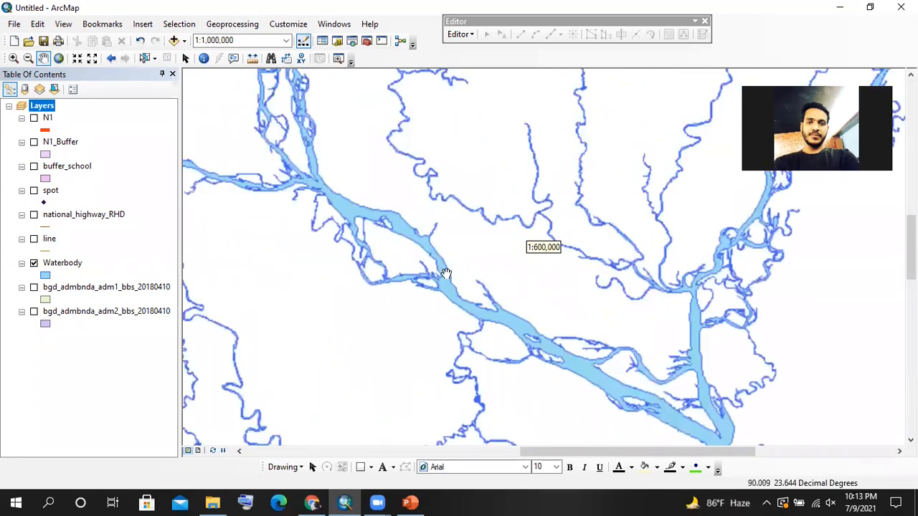
scroll(461, 297, down, 3)
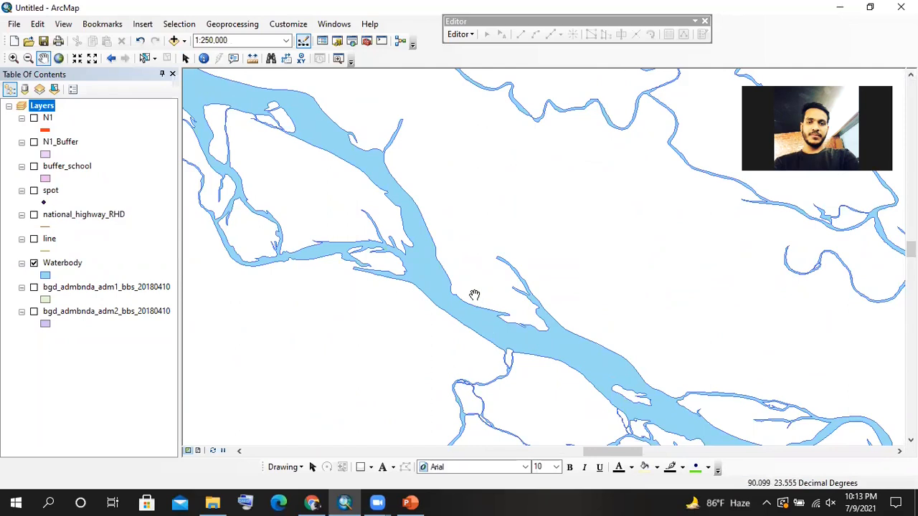
scroll(500, 276, up, 2)
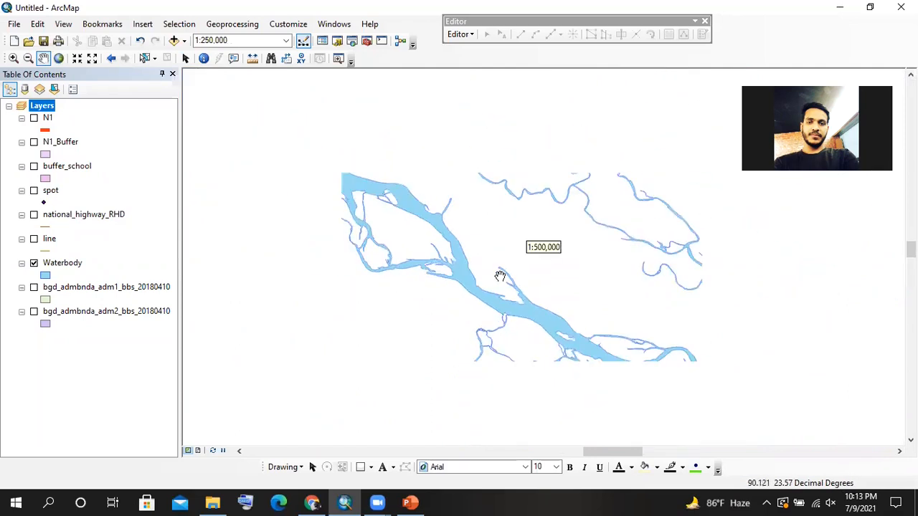
scroll(500, 276, up, 2)
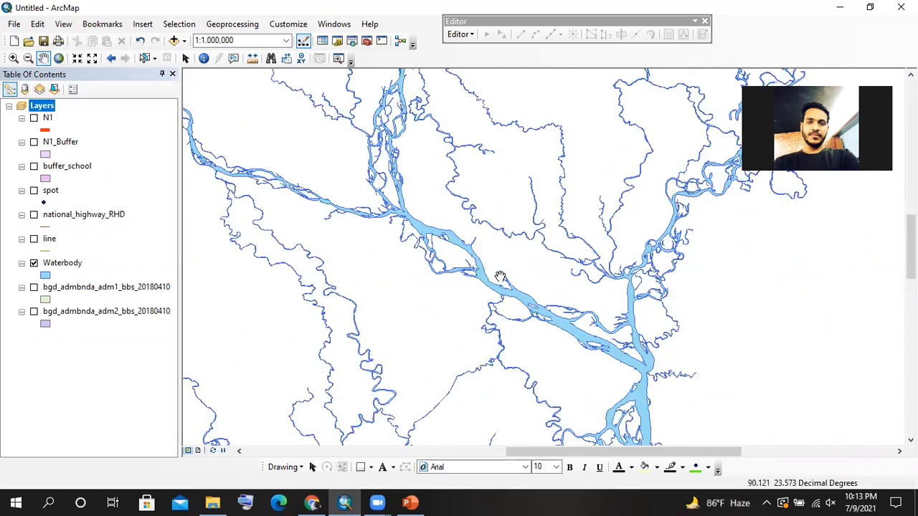
scroll(499, 276, up, 2)
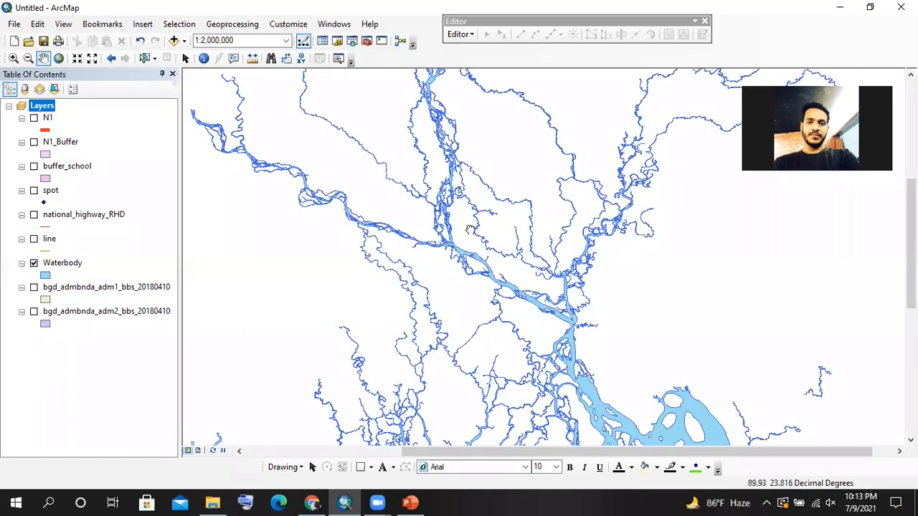
scroll(374, 165, up, 1)
Open ArcToolbox, collapse Analysis Tools and expand the Features toolset in Data Management Tools
click(381, 40)
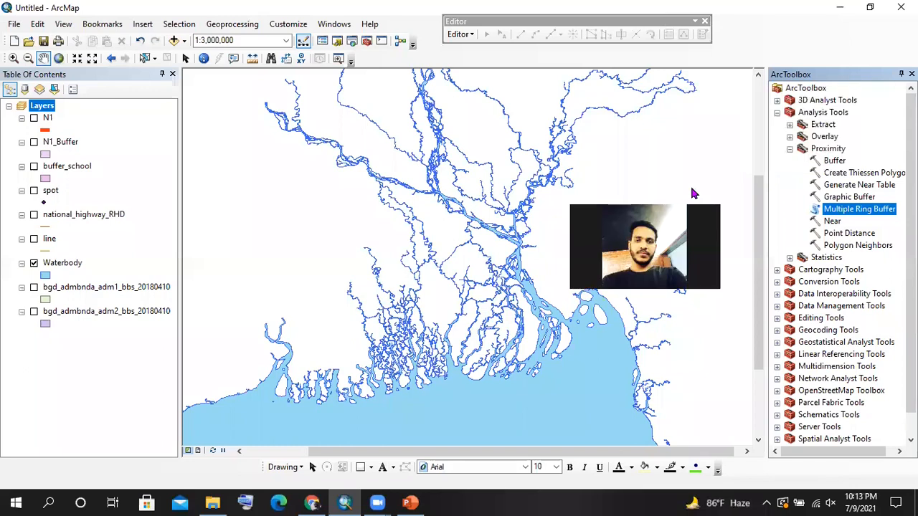
click(779, 115)
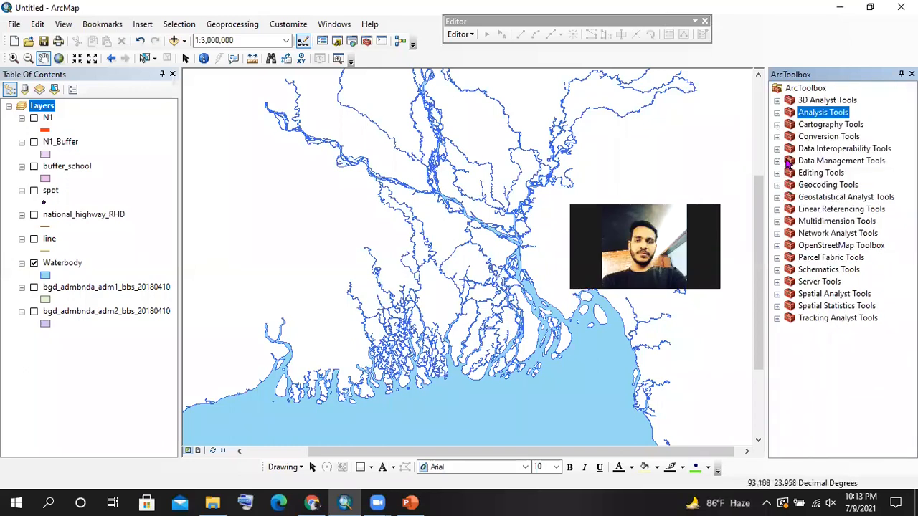
click(778, 161)
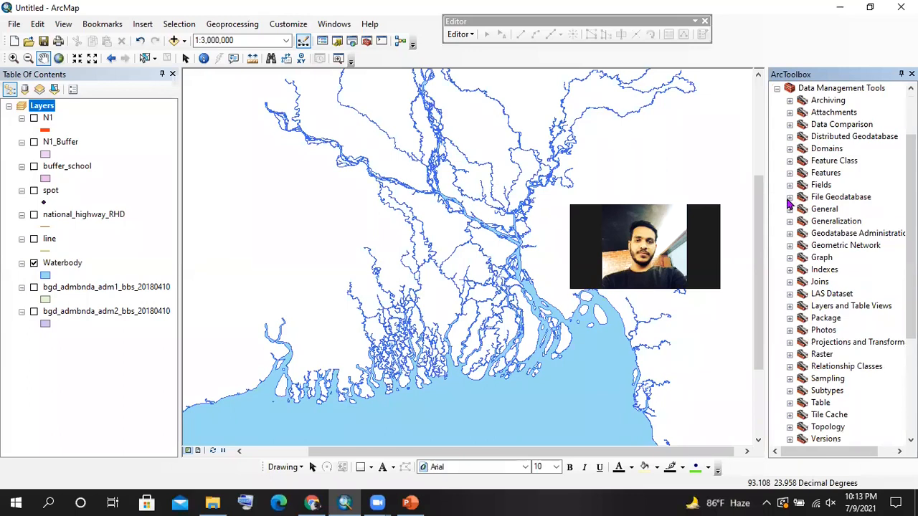
click(789, 172)
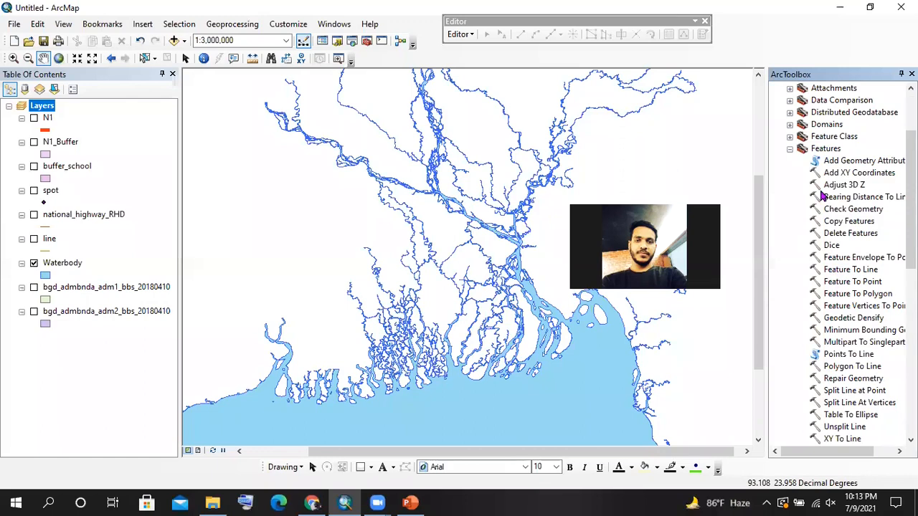
Check the Transform polygon to polyline instructions on slide 17 in PowerPoint, and return to ArcMap
click(409, 501)
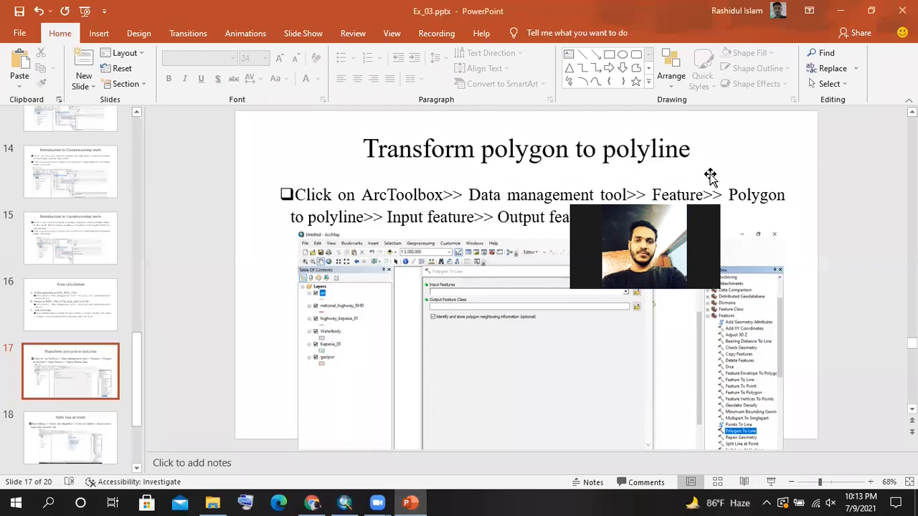
click(346, 217)
click(232, 313)
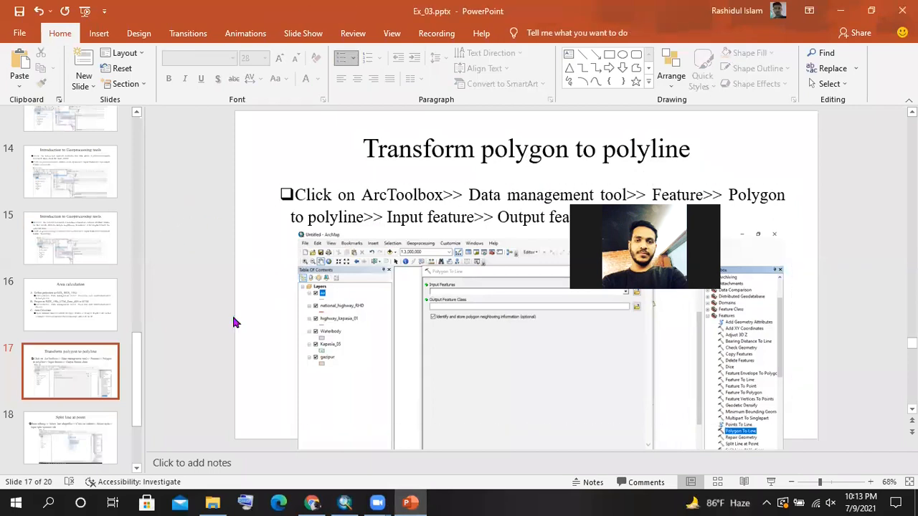
click(345, 502)
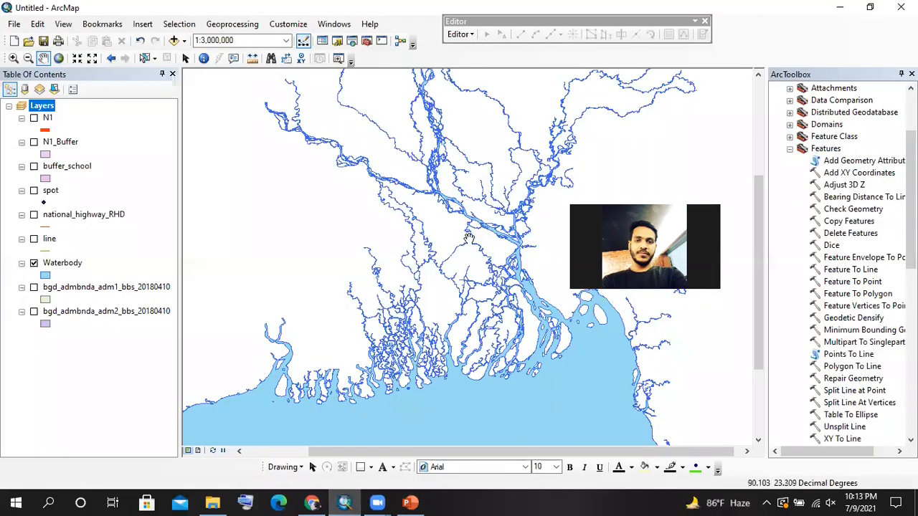
Open the Polygon To Line tool and set Waterbody as its input features
scroll(835, 188, down, 2)
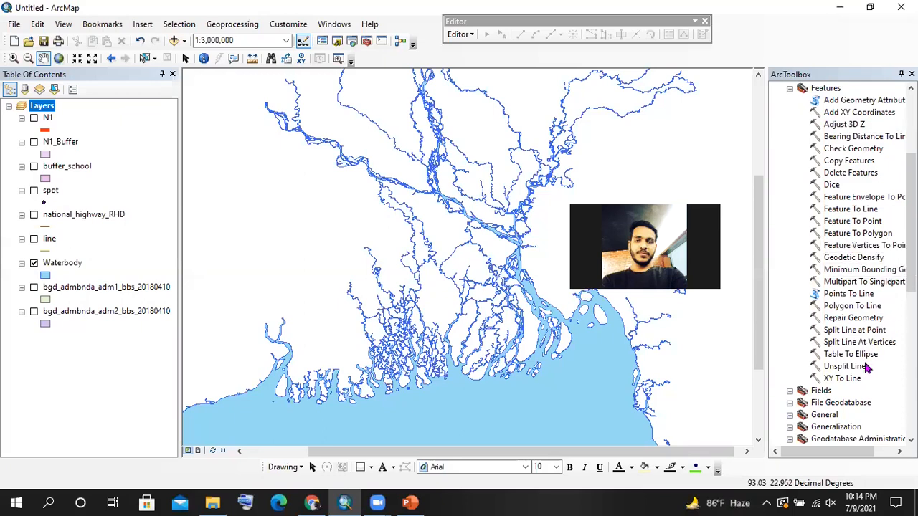
double_click(870, 306)
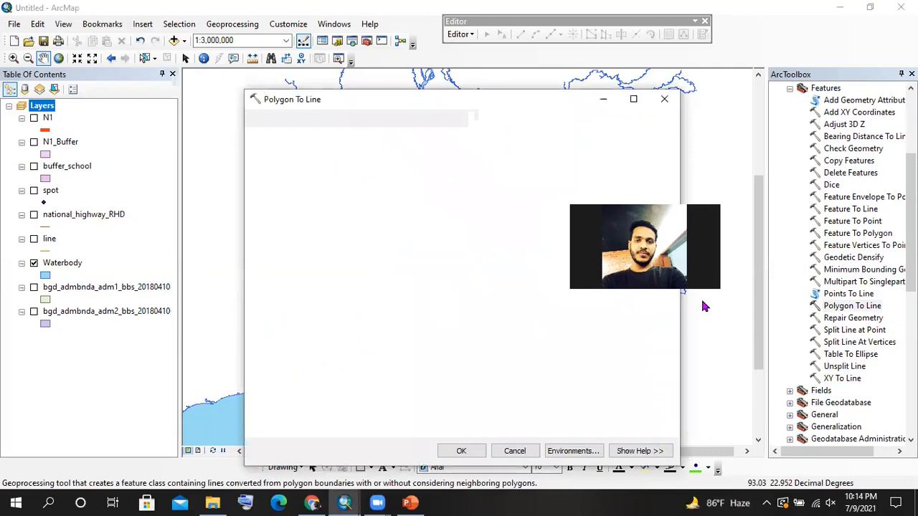
drag(343, 99, 302, 102)
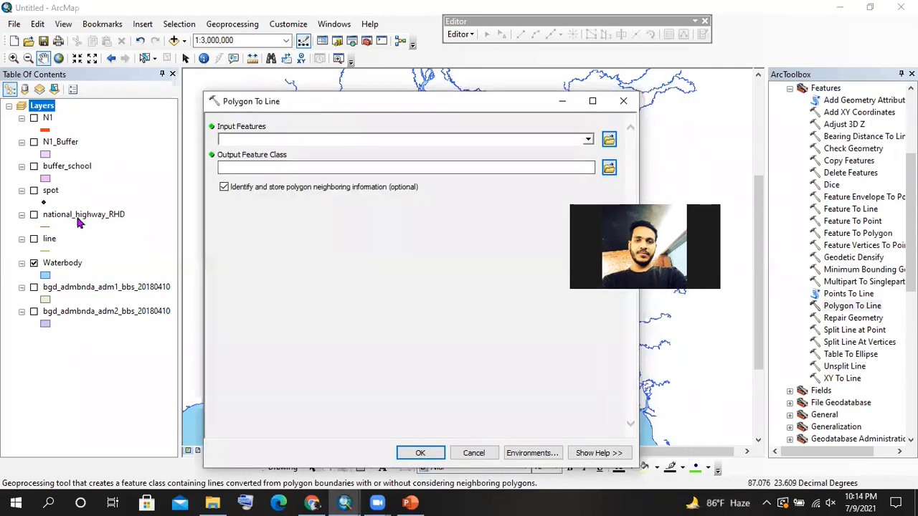
drag(67, 263, 305, 141)
Set the tool's output feature class to polygn_to_line in the Zz_Practice_me folder
click(609, 168)
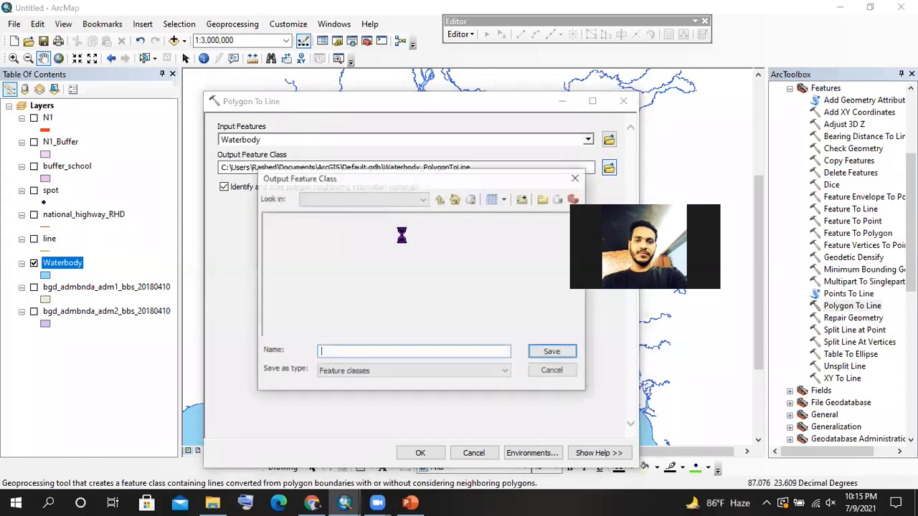
text(polygn_to_line)
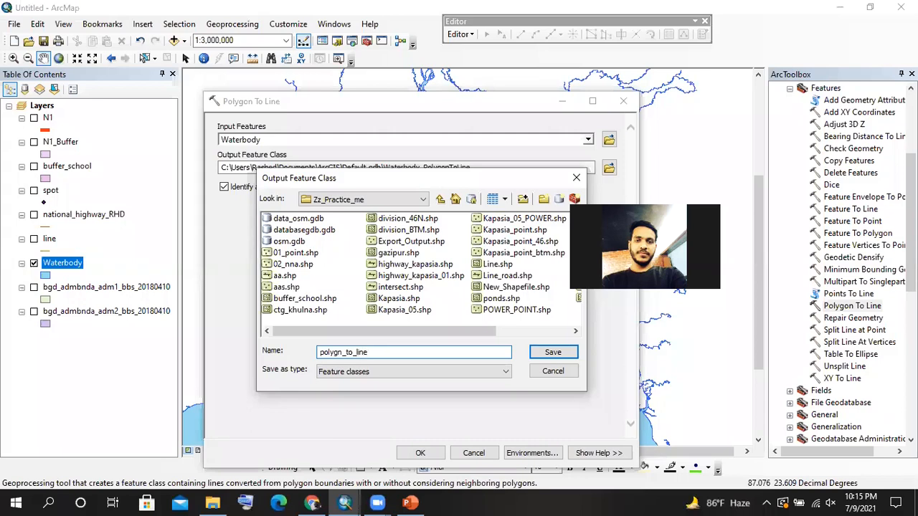
double_click(357, 351)
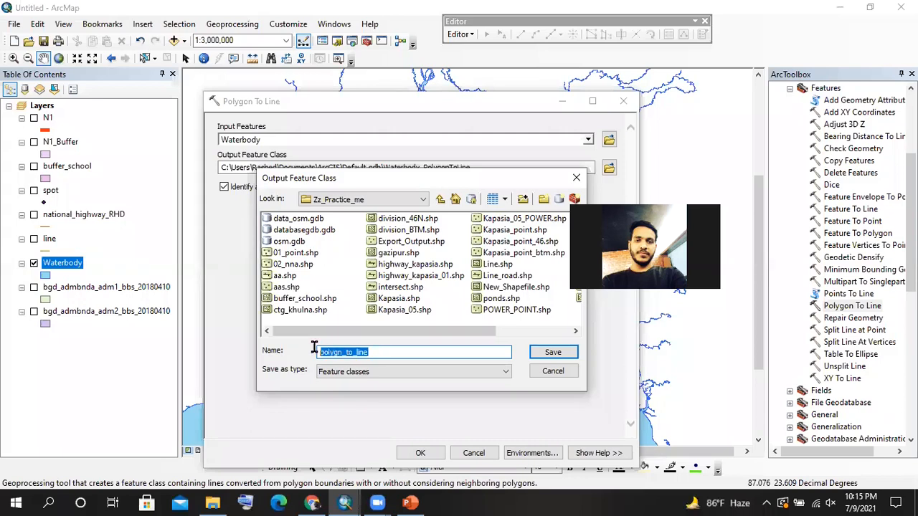
click(343, 352)
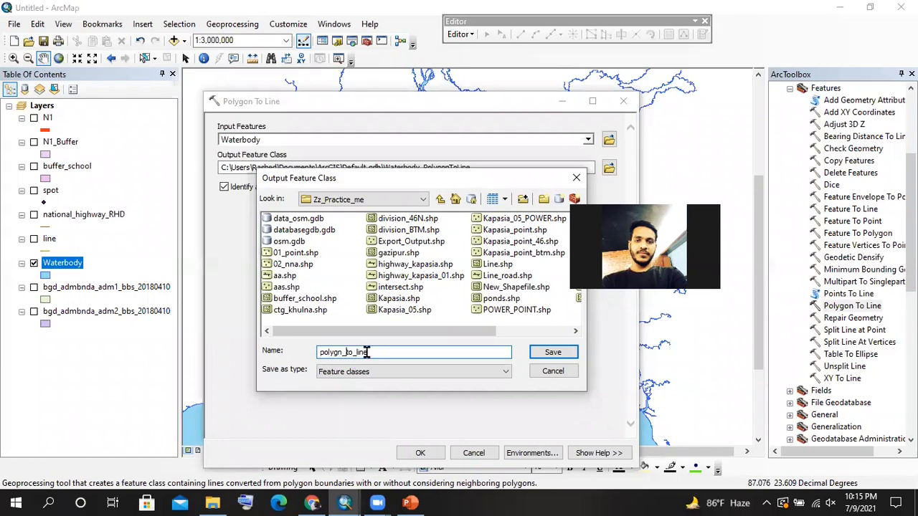
drag(370, 352, 346, 347)
click(371, 352)
click(549, 352)
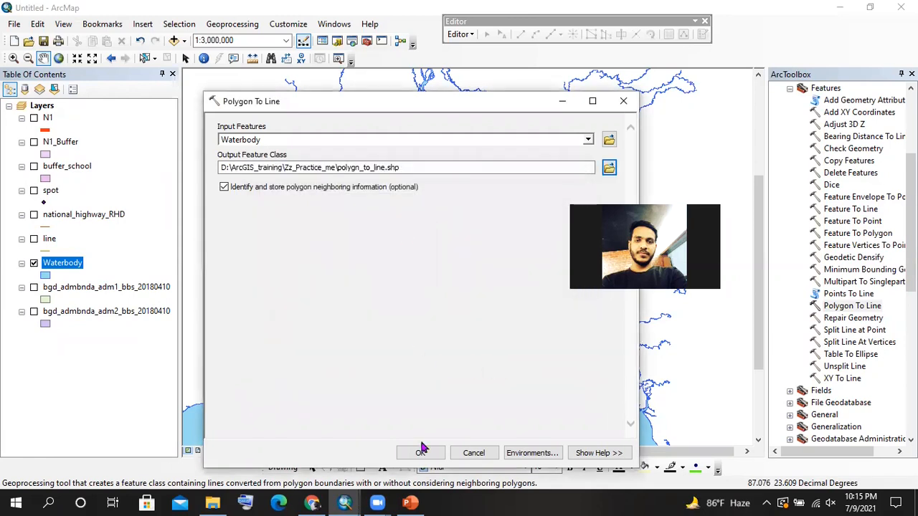
Run the Polygon To Line conversion, and hide the Waterbody layer after moving it directly beneath polygn_to_line
click(421, 452)
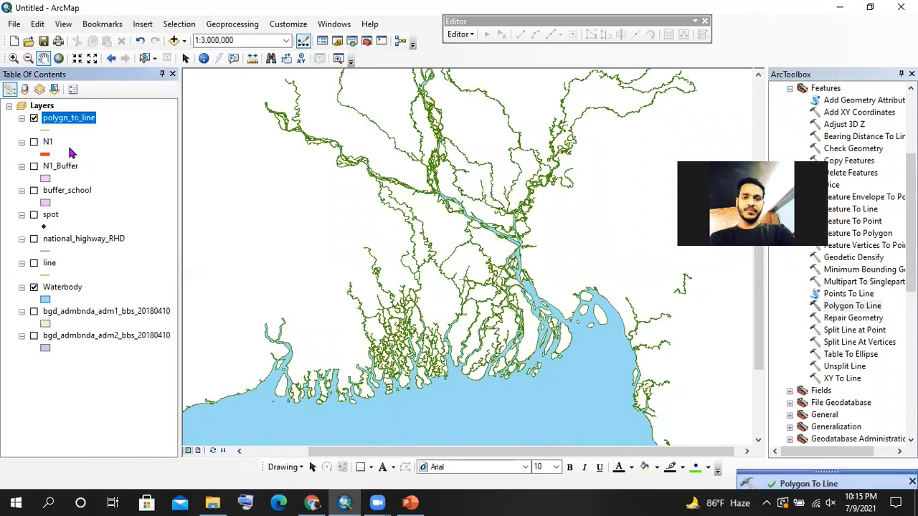
drag(69, 288, 72, 147)
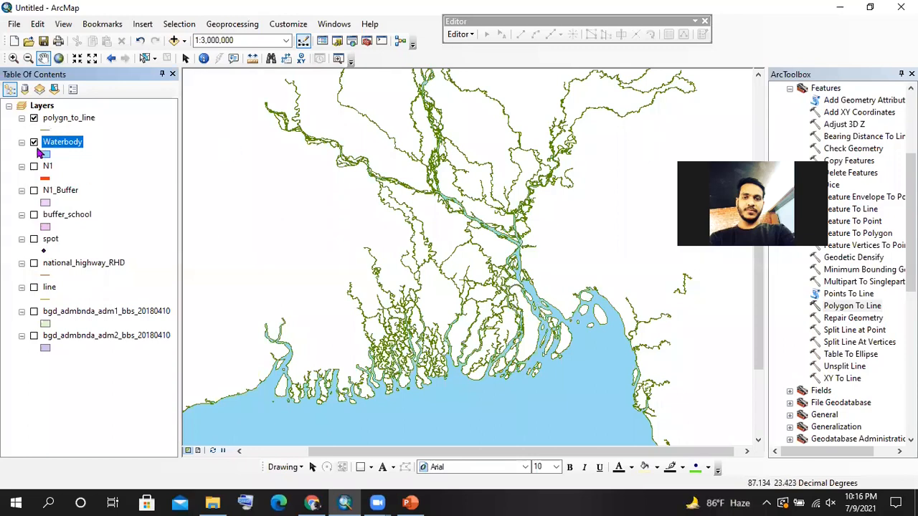
click(33, 142)
Examine the river outlines in the polygn_to_line layer at closer scales along the main channel
scroll(454, 221, up, 2)
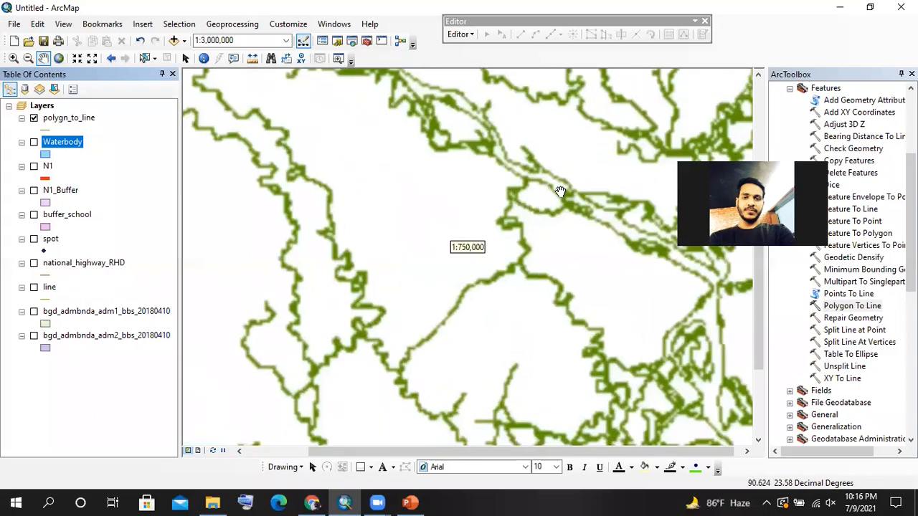
drag(565, 168, 454, 298)
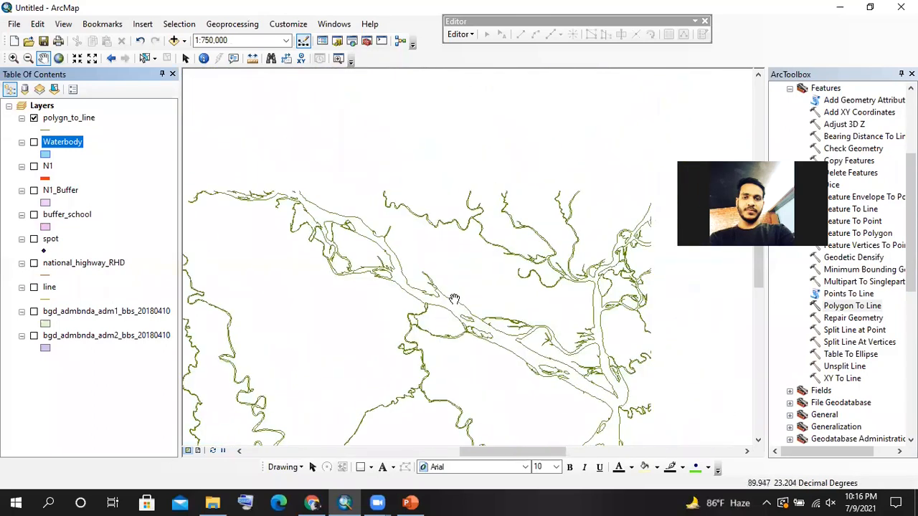
click(54, 130)
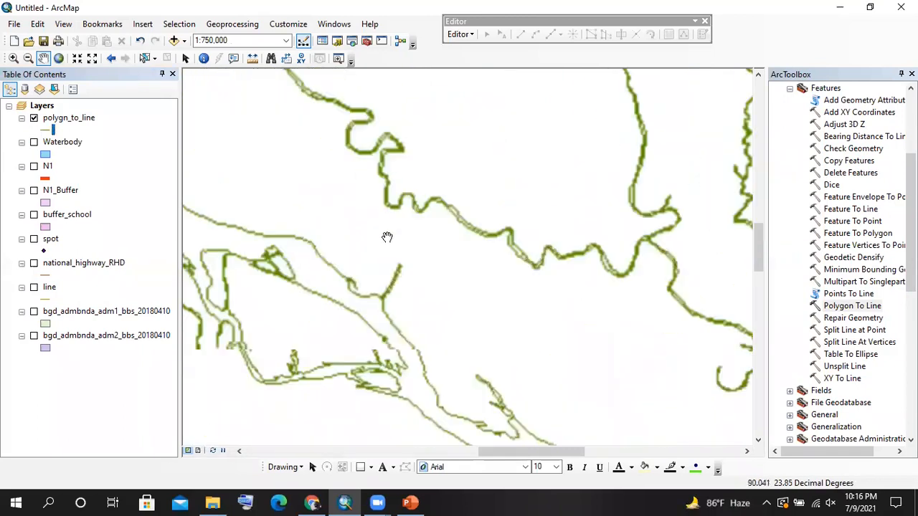
scroll(466, 248, up, 2)
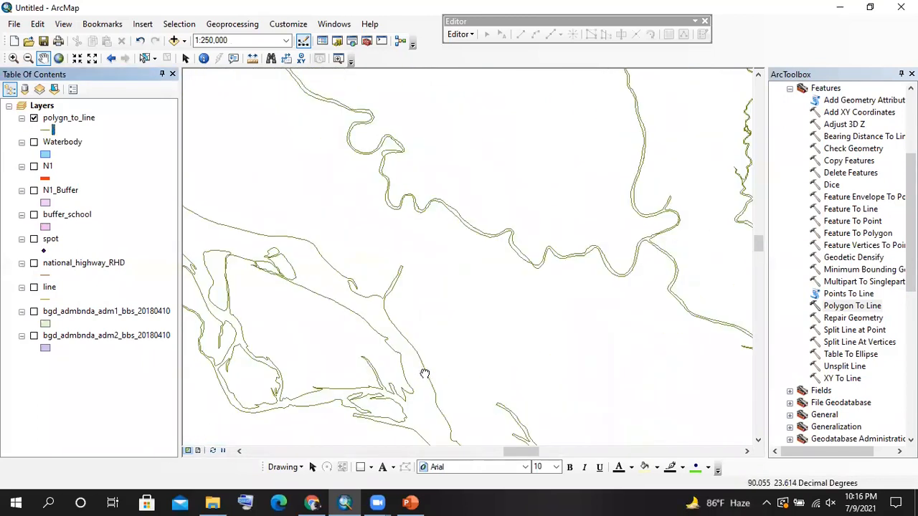
drag(481, 373, 463, 289)
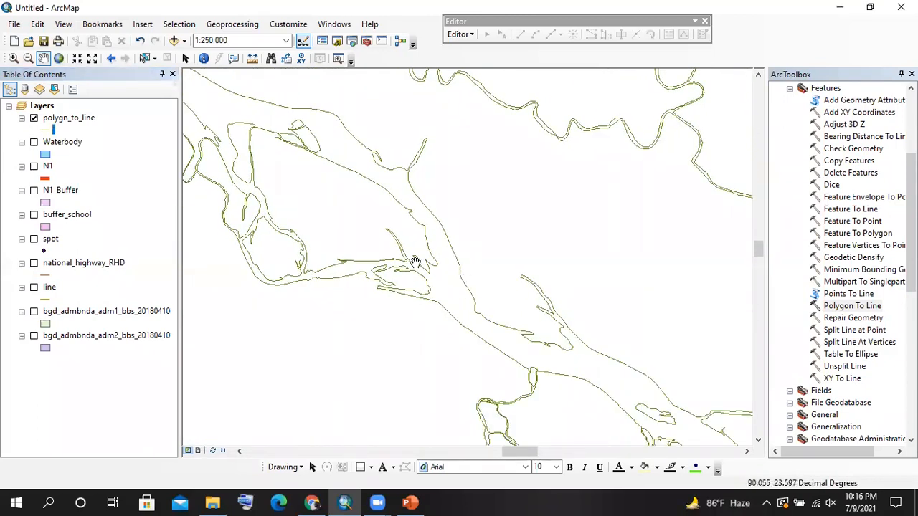
scroll(415, 261, up, 1)
drag(559, 307, 411, 123)
drag(567, 247, 435, 145)
scroll(460, 200, down, 1)
scroll(421, 192, down, 1)
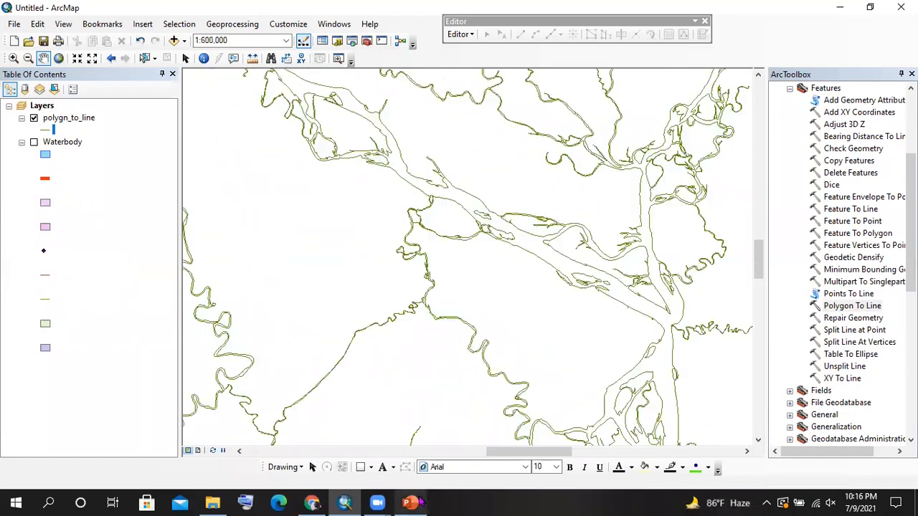
Check the Split line at point instructions on slide 18 in PowerPoint, and return to ArcMap
click(410, 502)
scroll(330, 334, down, 1)
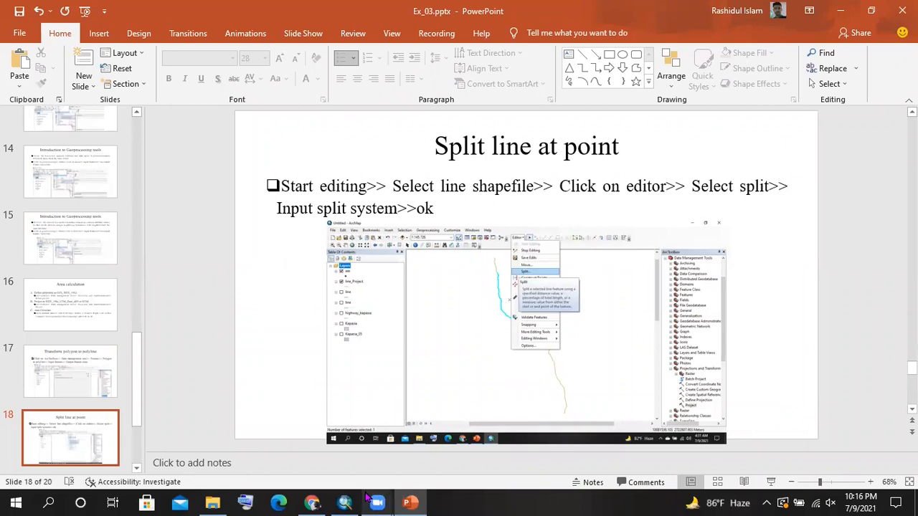
click(344, 502)
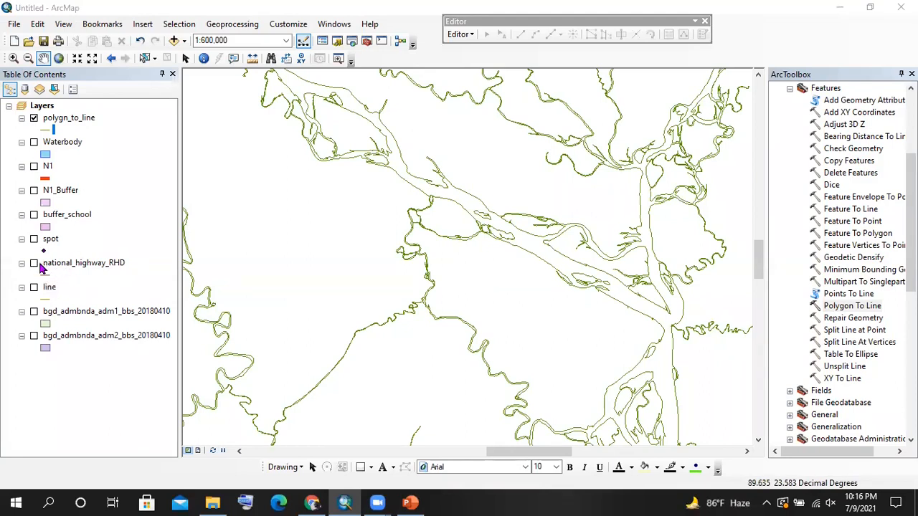
Turn on the N1 layer and remove the polygn_to_line layer from the map
click(34, 166)
click(34, 118)
right_click(48, 118)
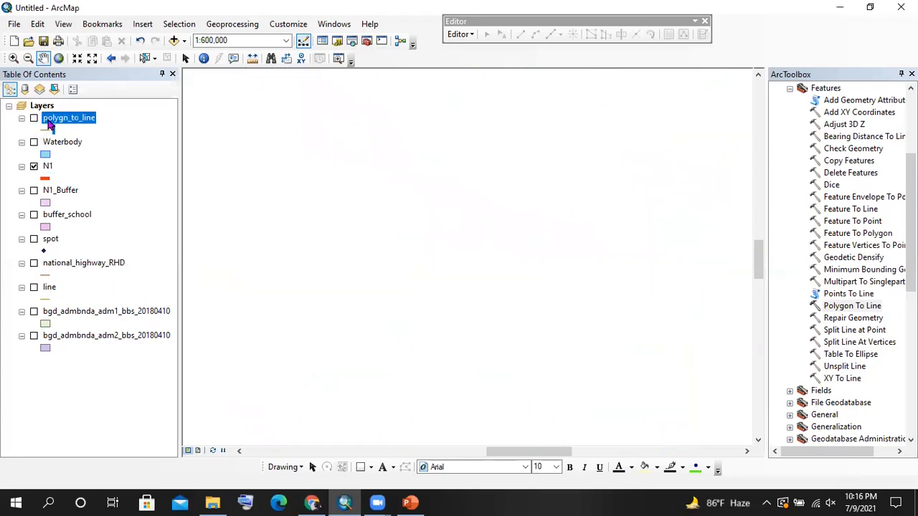
click(90, 143)
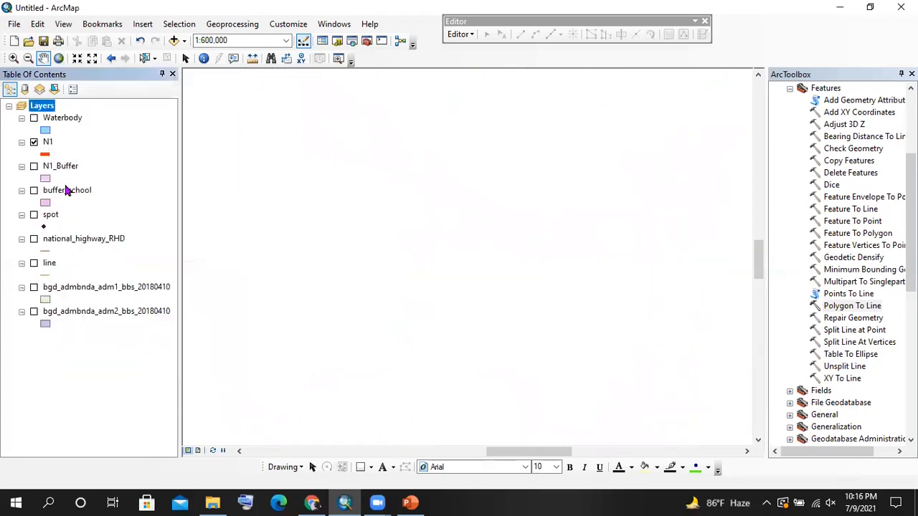
Zoom to the full extent of the N1 layer and start an edit session on N1
right_click(48, 142)
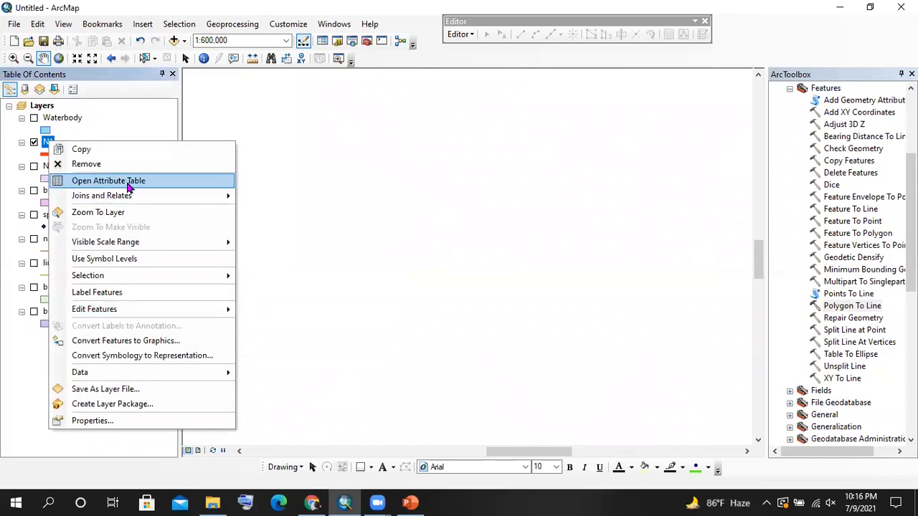
click(132, 214)
scroll(437, 205, down, 2)
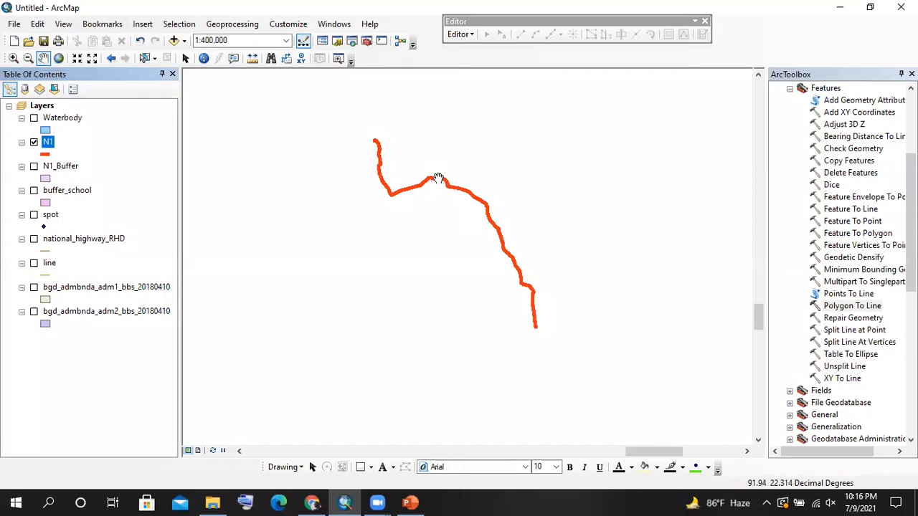
drag(435, 180, 461, 191)
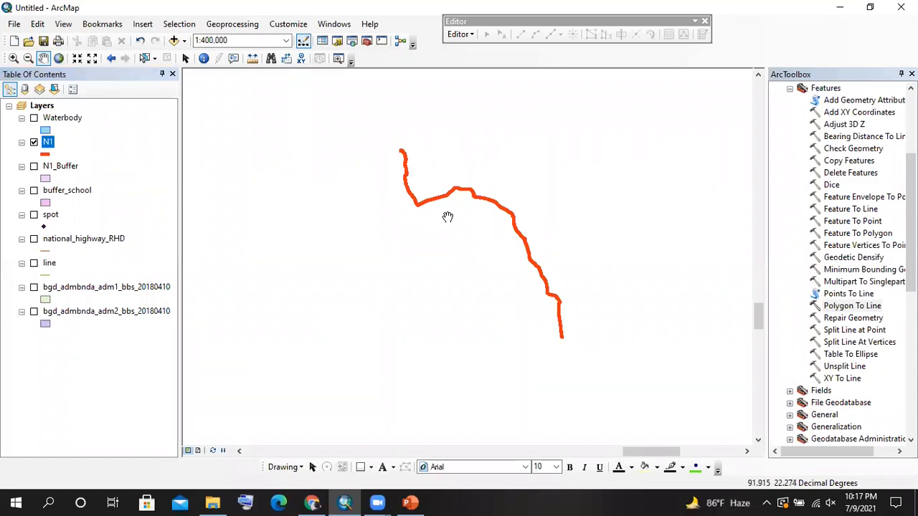
scroll(473, 217, down, 1)
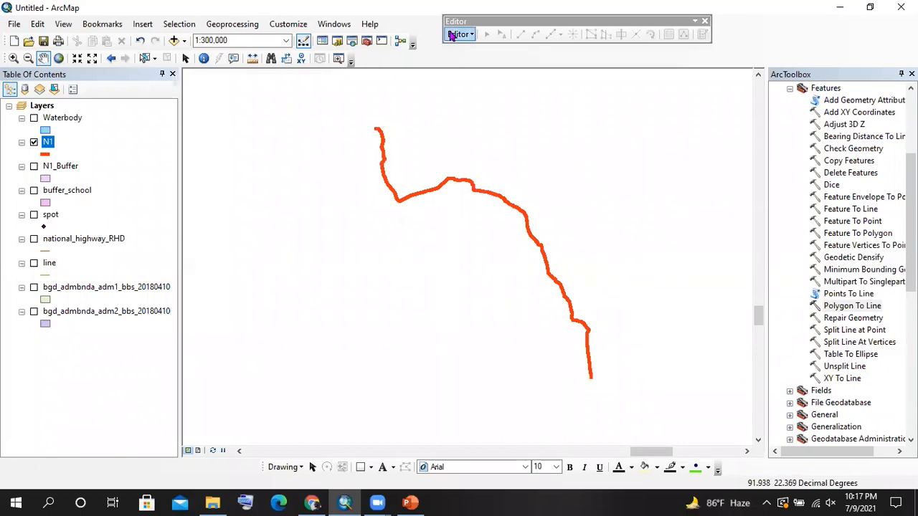
click(459, 34)
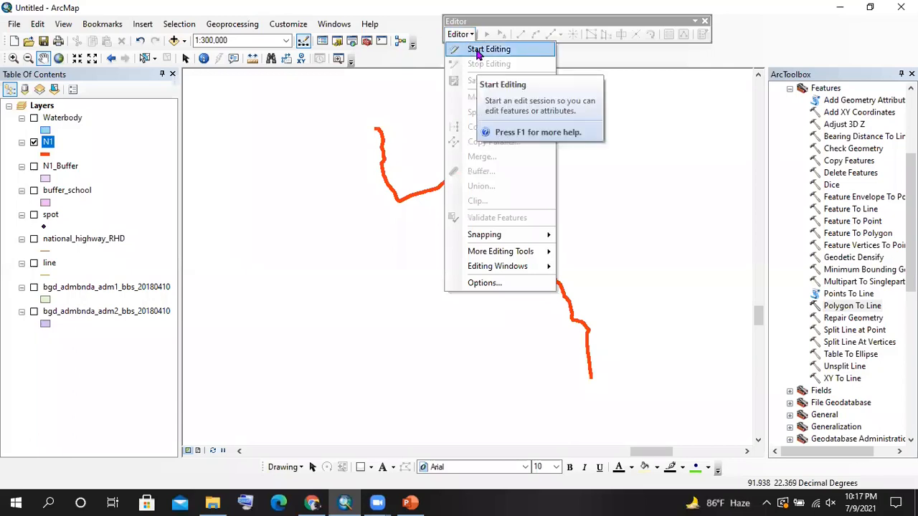
click(479, 51)
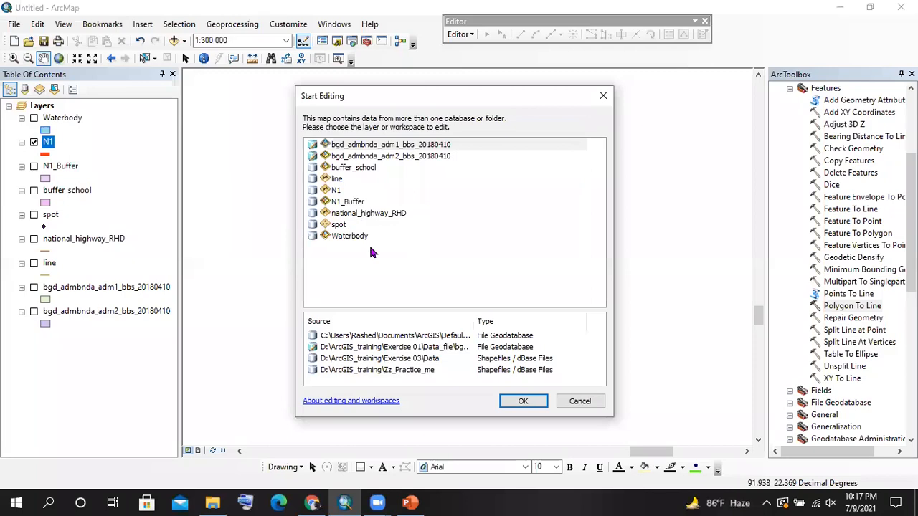
click(332, 190)
click(535, 401)
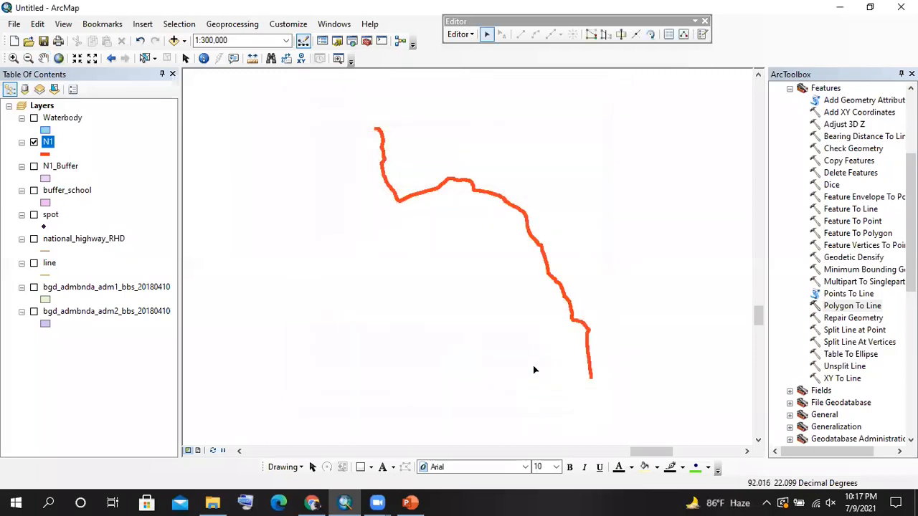
Select the whole N1 line with the Edit tool
click(509, 207)
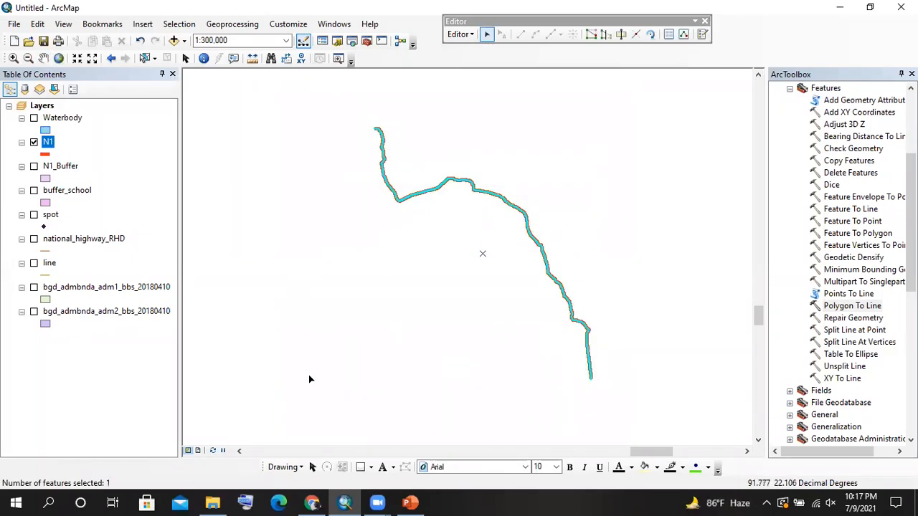
drag(324, 153, 680, 355)
click(185, 59)
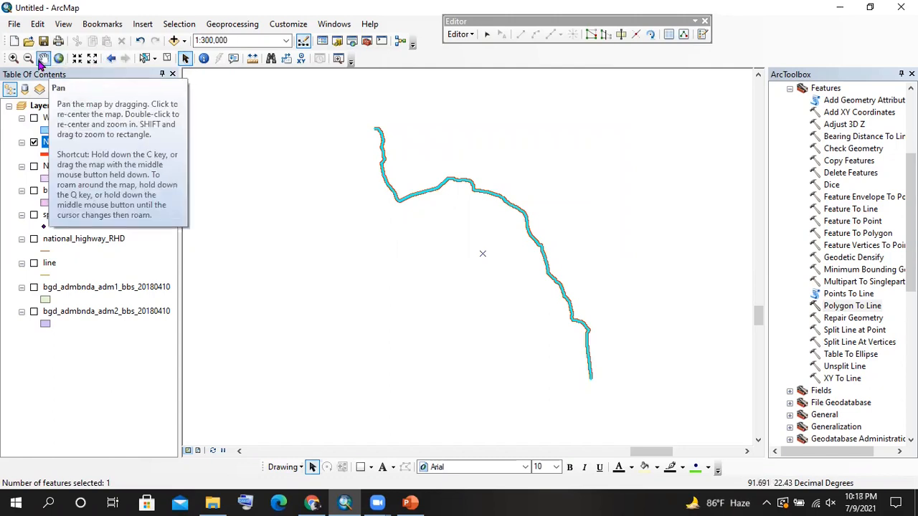
right_click(63, 60)
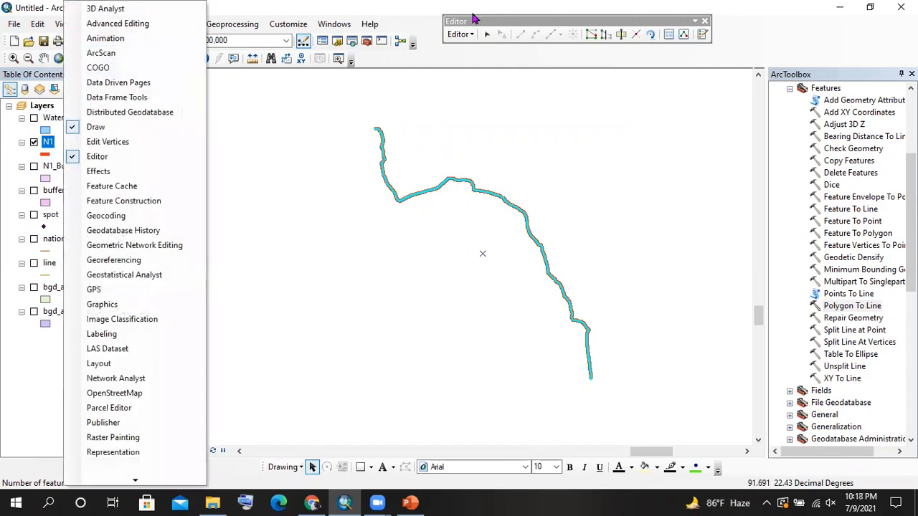
click(478, 20)
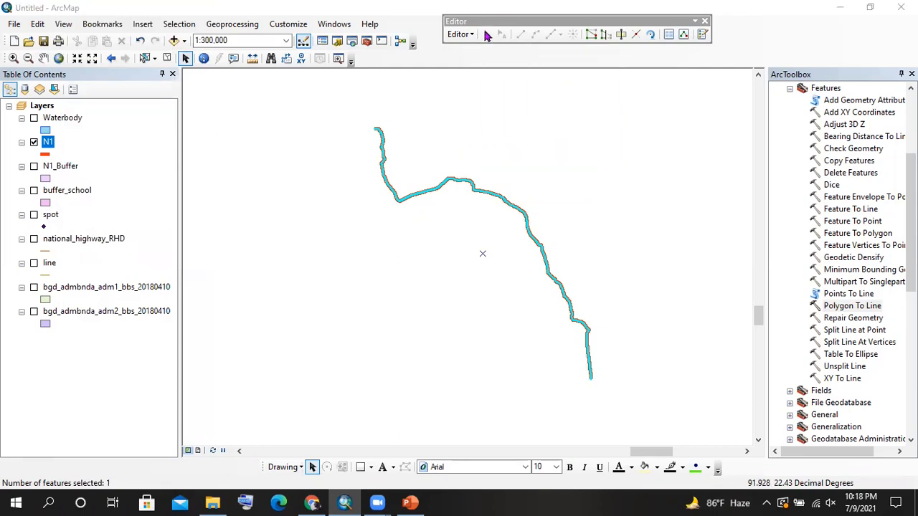
click(487, 35)
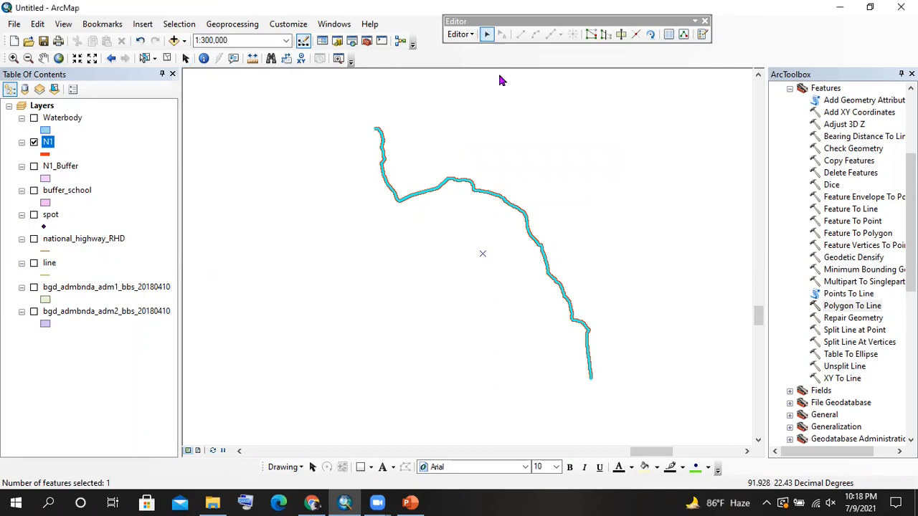
click(467, 181)
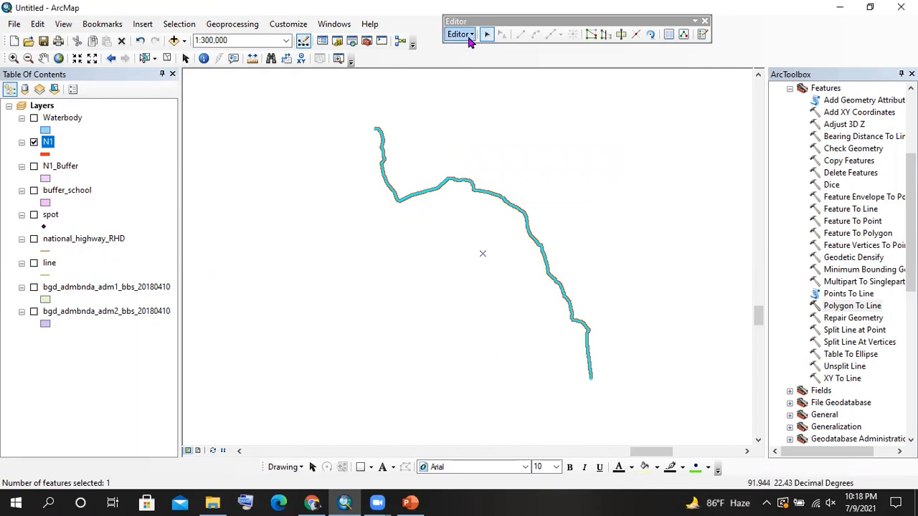
Check the selected N1 line's length in the Split dialog, and close the dialog without splitting
click(463, 34)
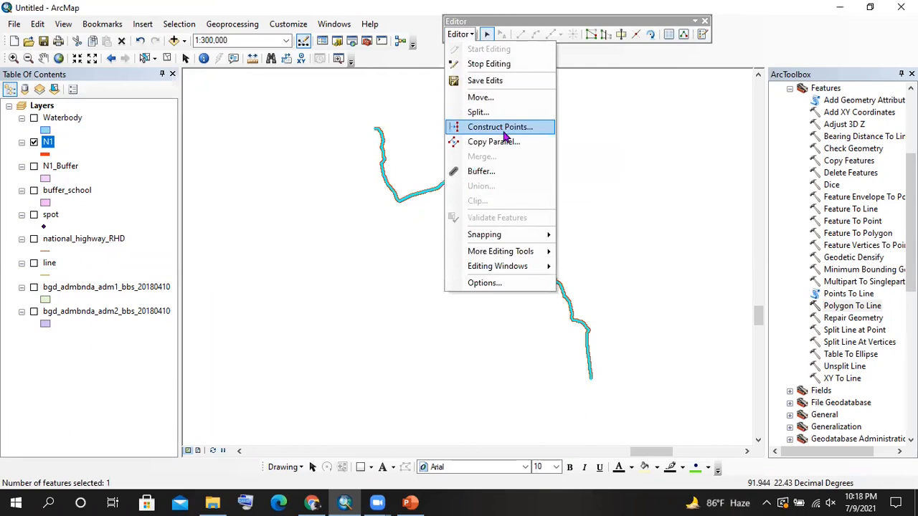
click(478, 112)
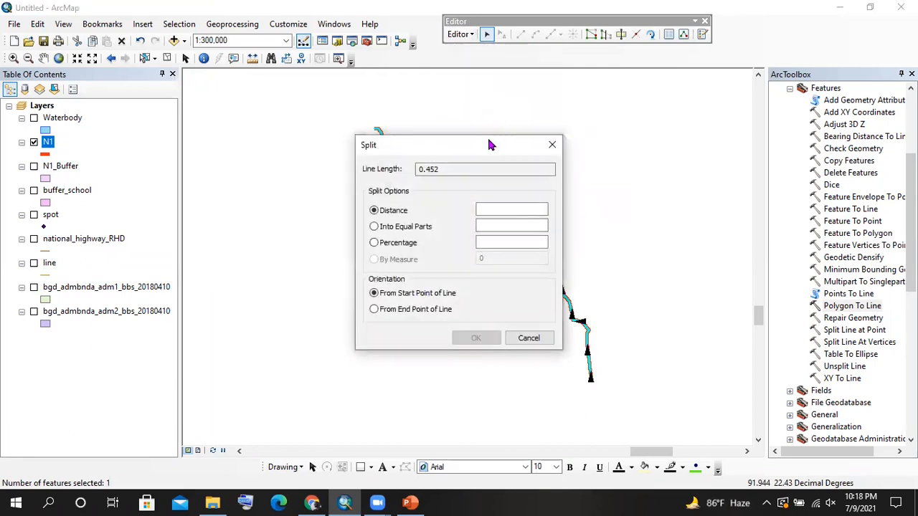
drag(484, 137, 419, 87)
drag(390, 116, 339, 116)
click(370, 112)
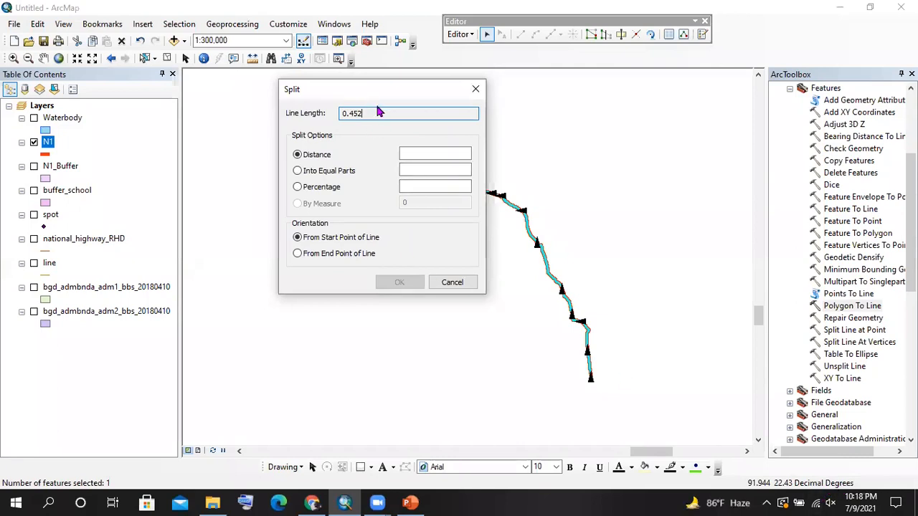
click(475, 89)
Check the coordinate system and the map and display units in the Layers data frame properties
right_click(43, 105)
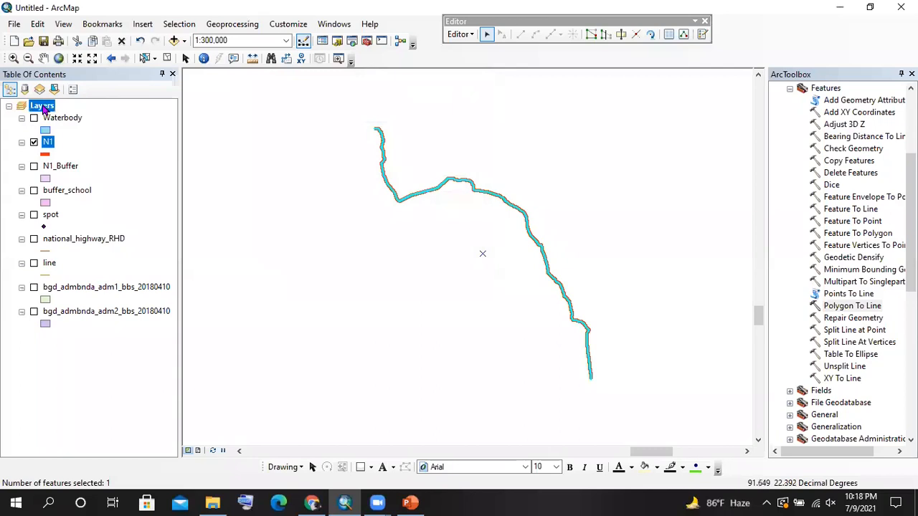
click(86, 396)
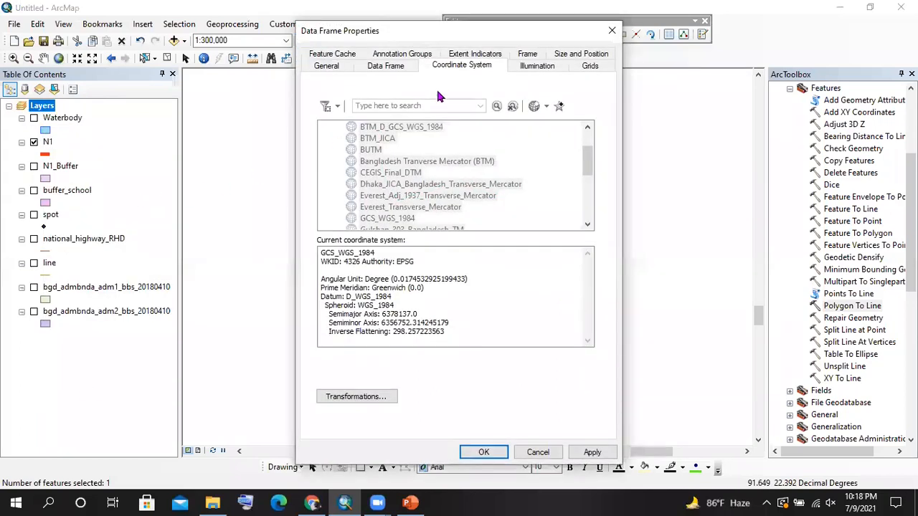
click(342, 66)
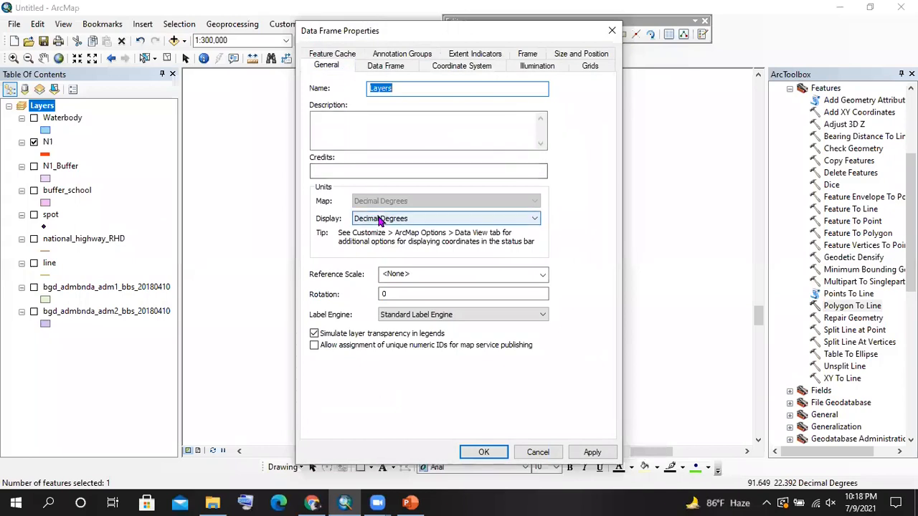
click(609, 32)
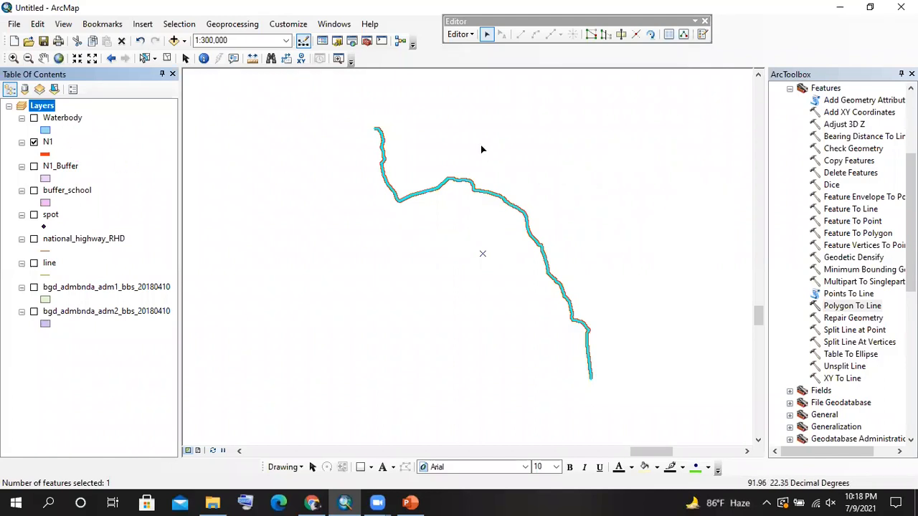
Split the selected N1 line at 50 percent, measured from the end point of the line
click(465, 34)
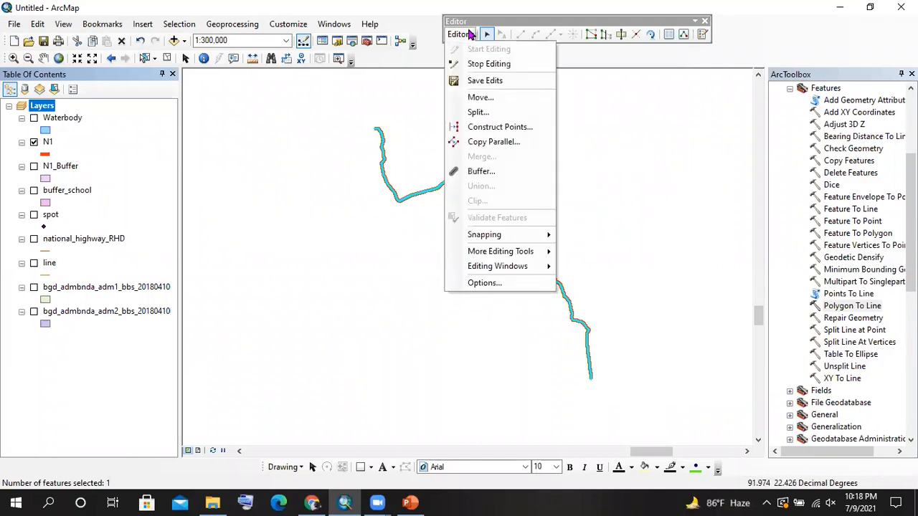
click(482, 112)
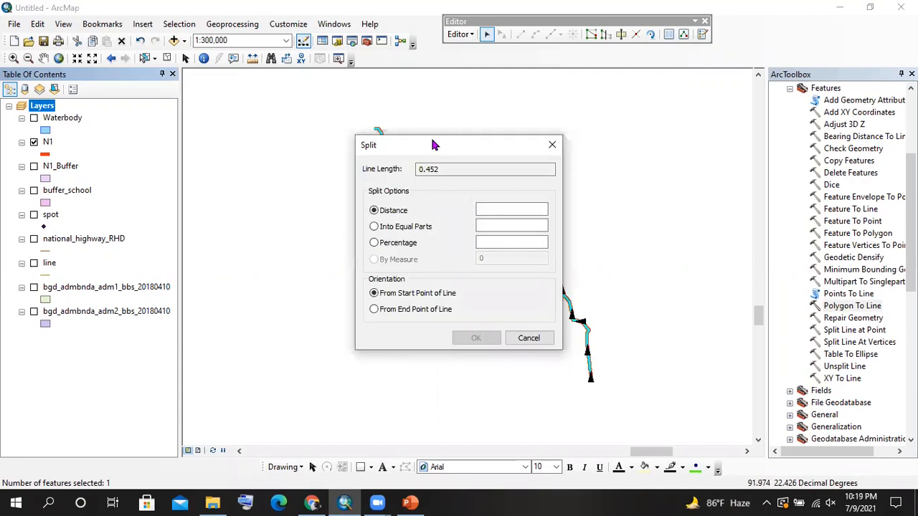
drag(433, 145, 378, 107)
click(328, 188)
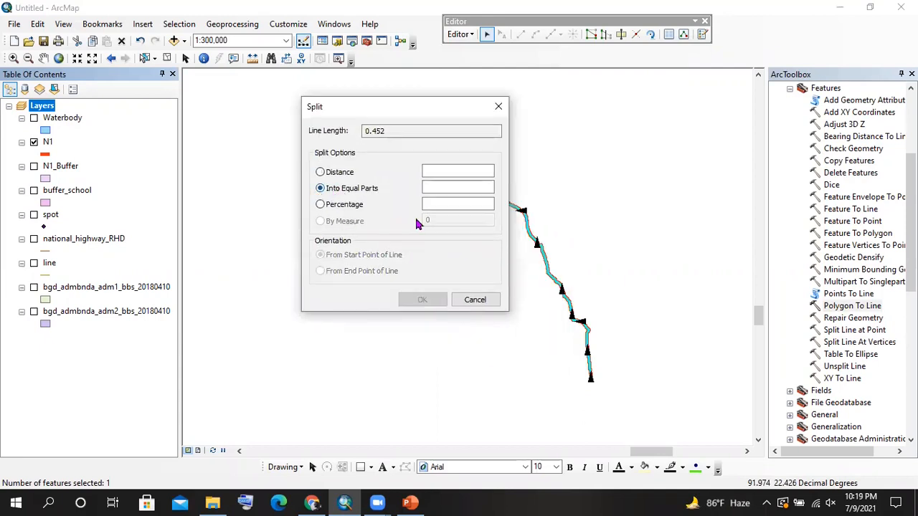
click(358, 204)
click(466, 203)
text(50)
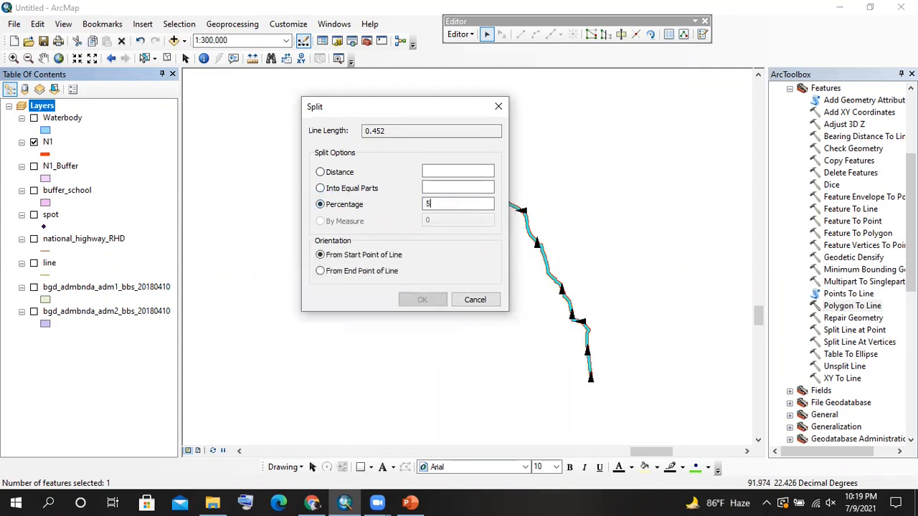
click(377, 272)
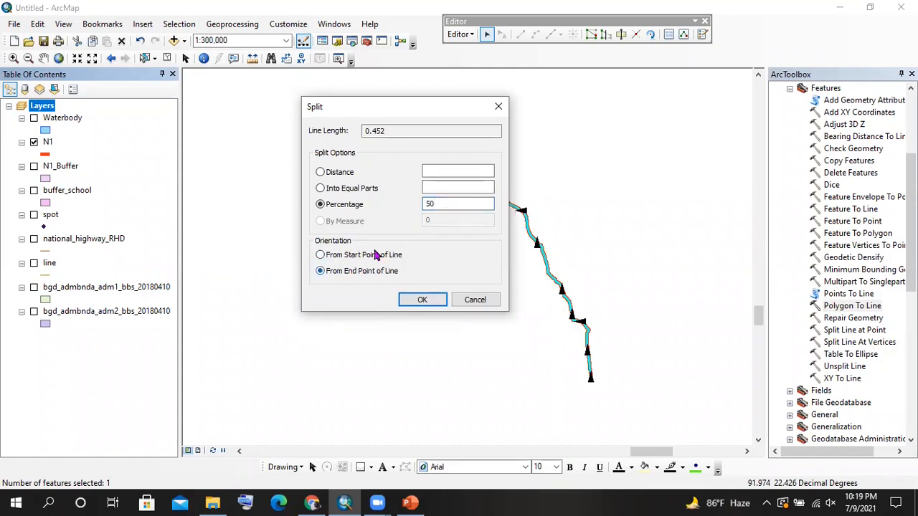
click(423, 300)
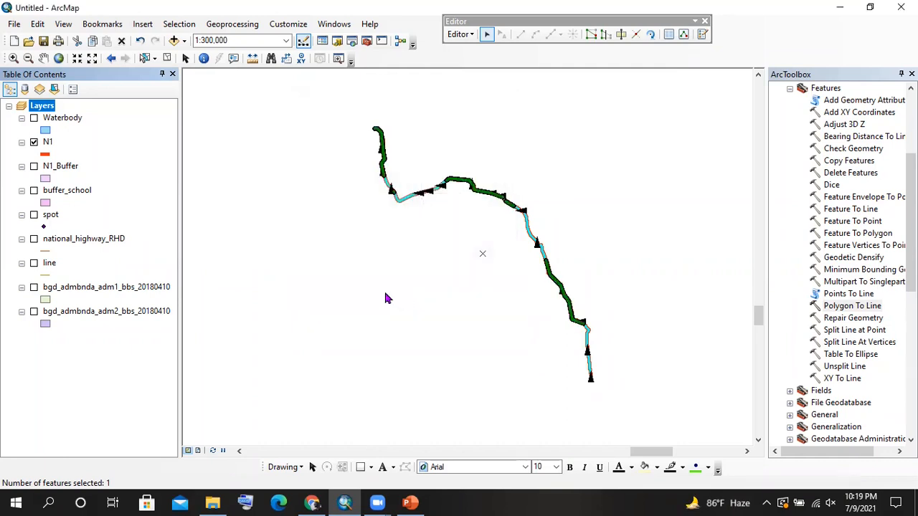
Select parts of the N1 line individually to examine where it has been split
scroll(337, 143, down, 1)
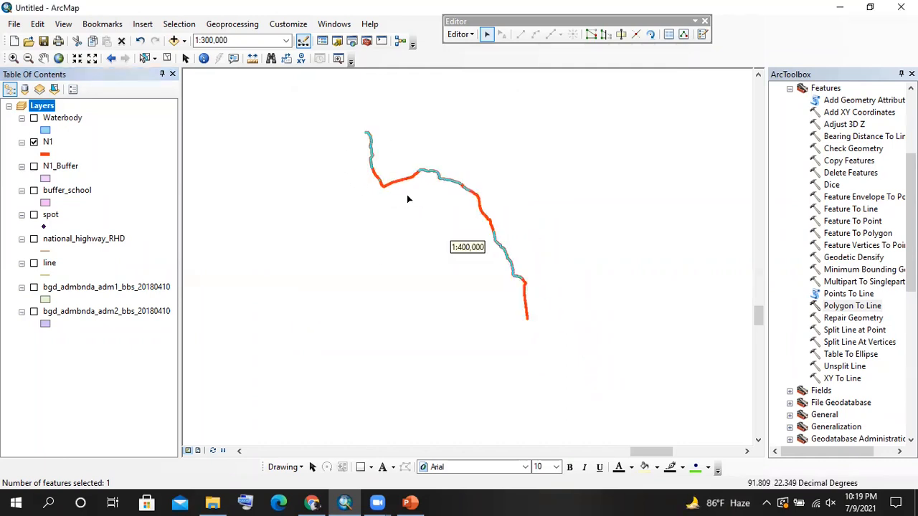
scroll(479, 210, up, 1)
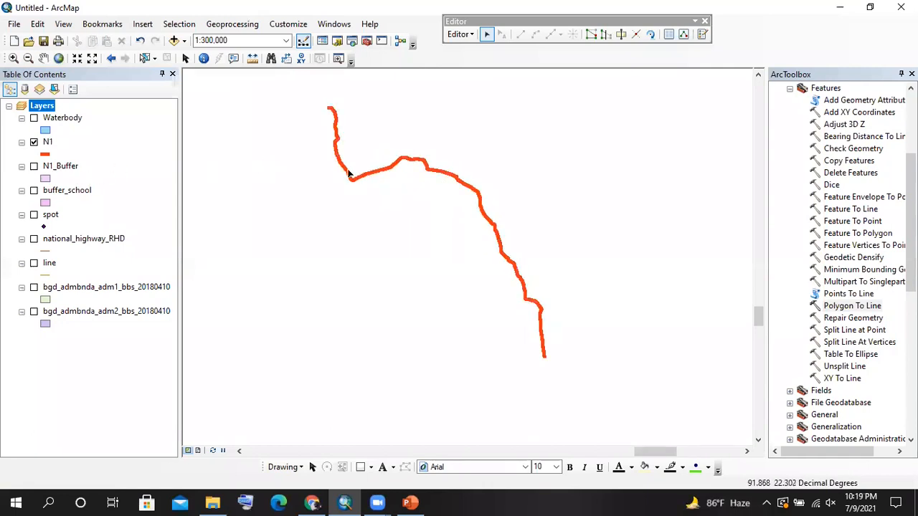
click(349, 173)
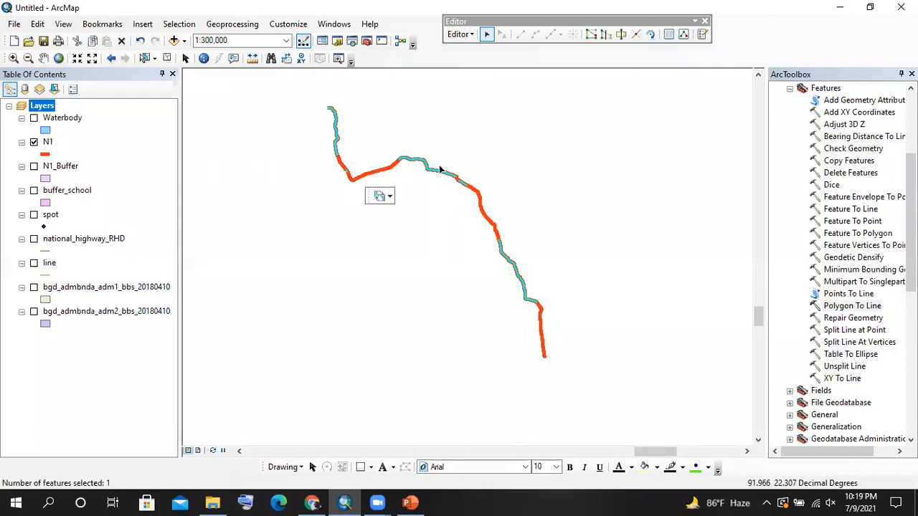
scroll(413, 185, up, 1)
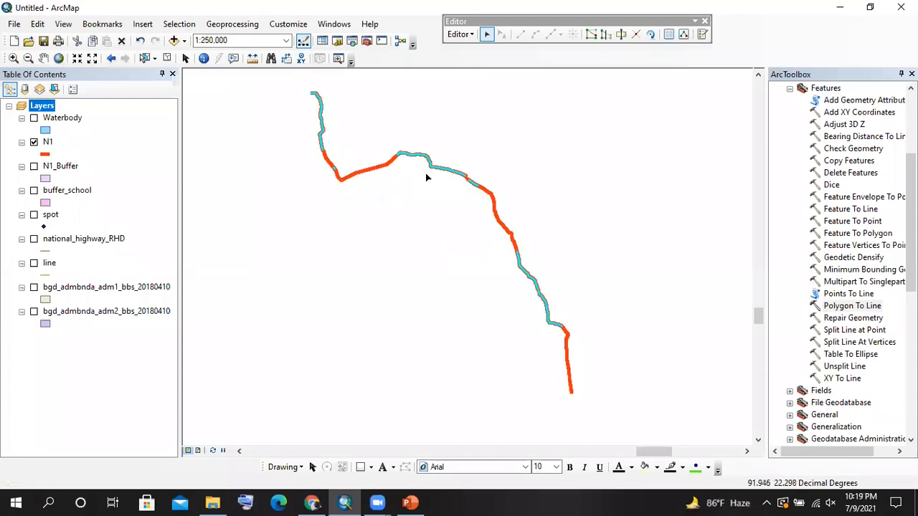
scroll(338, 172, up, 1)
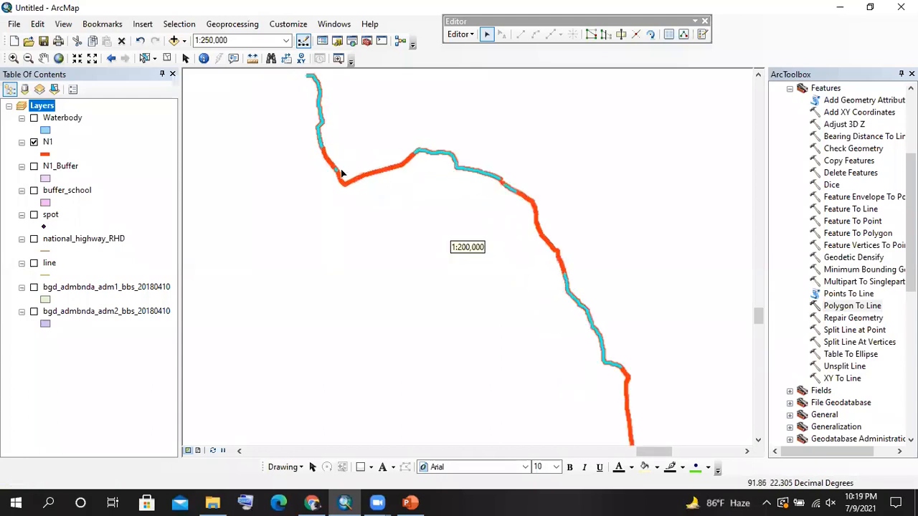
click(341, 180)
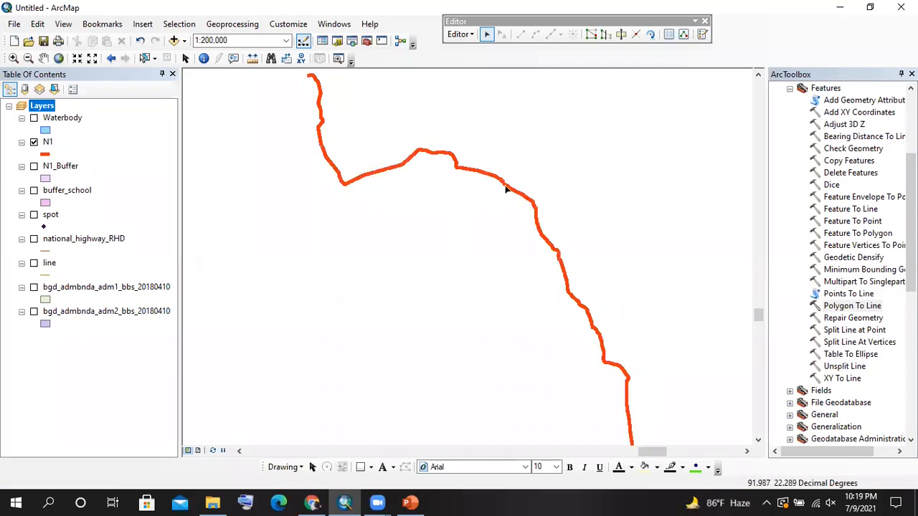
click(532, 220)
click(316, 132)
Select both parts of the N1 line and merge them into one Dhaka(Jatrabari) - Teknaf (N1) feature
scroll(317, 133, down, 3)
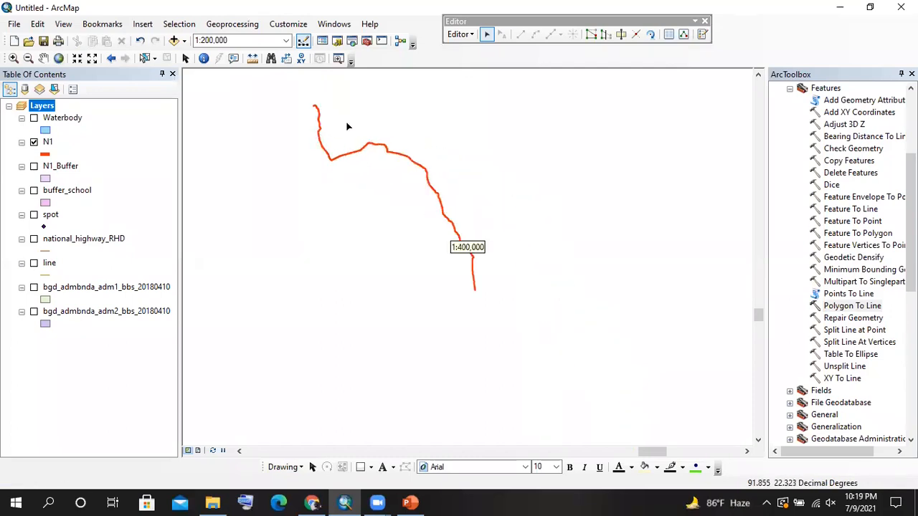
drag(285, 102, 561, 331)
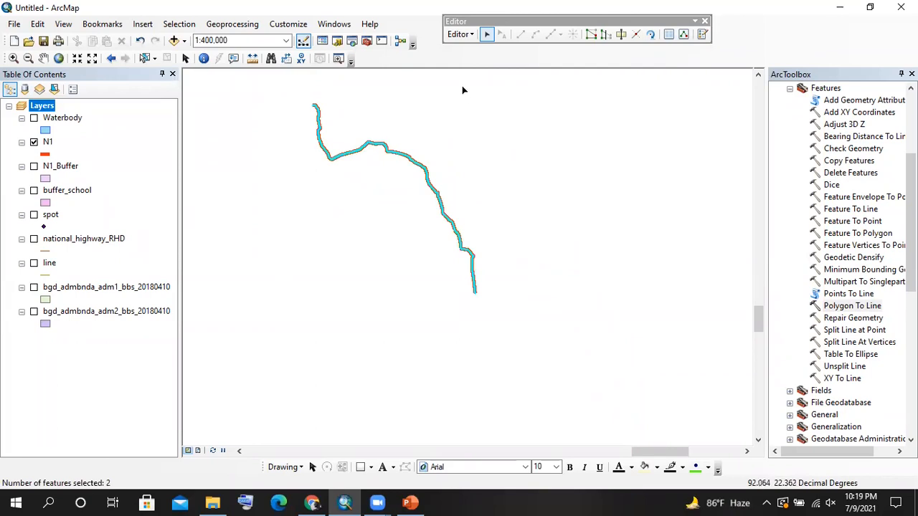
click(461, 35)
click(492, 157)
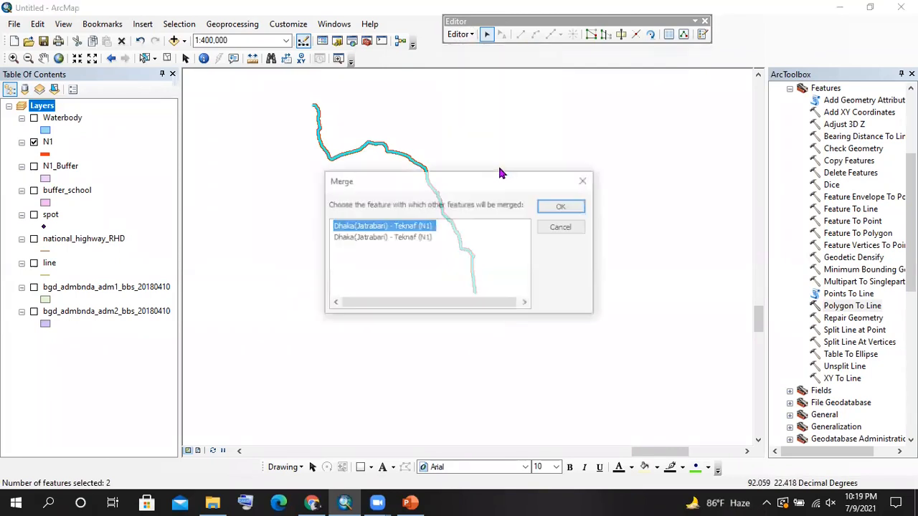
click(562, 206)
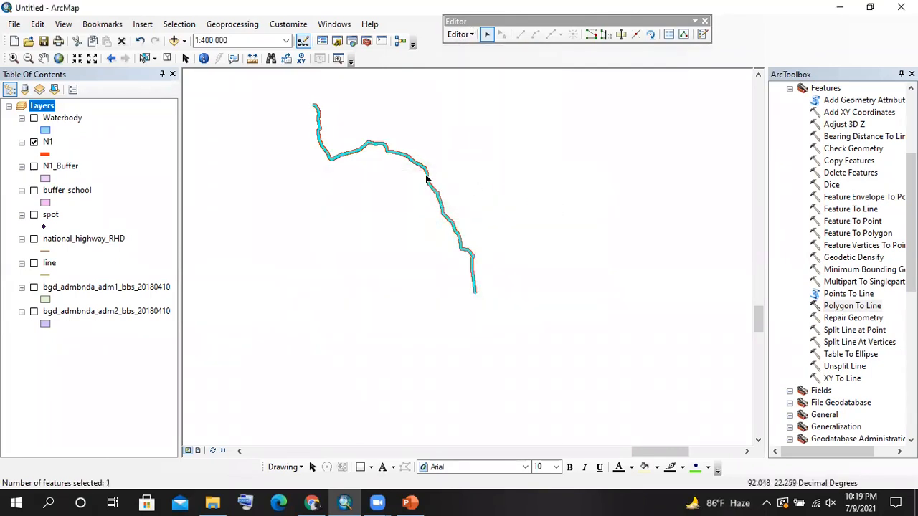
Split the merged N1 line at 10 percent, measured from the end point of the line
scroll(368, 156, up, 2)
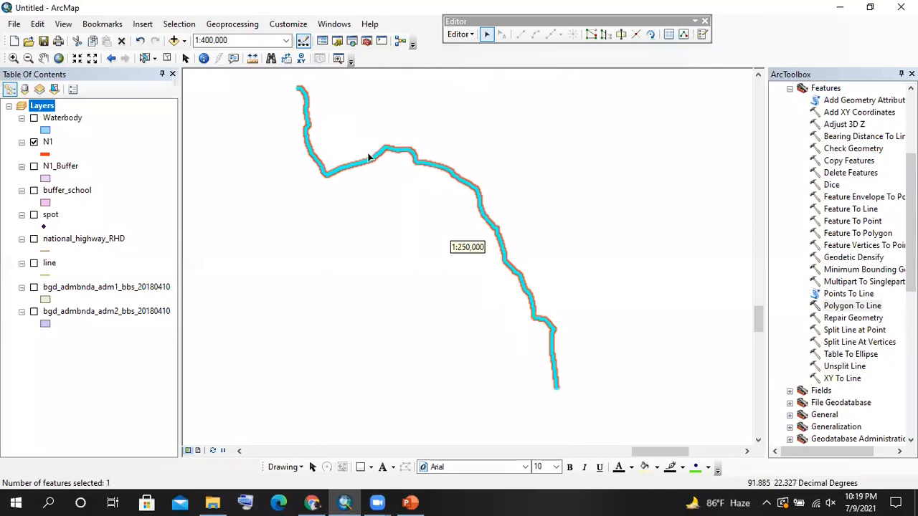
click(460, 36)
click(493, 113)
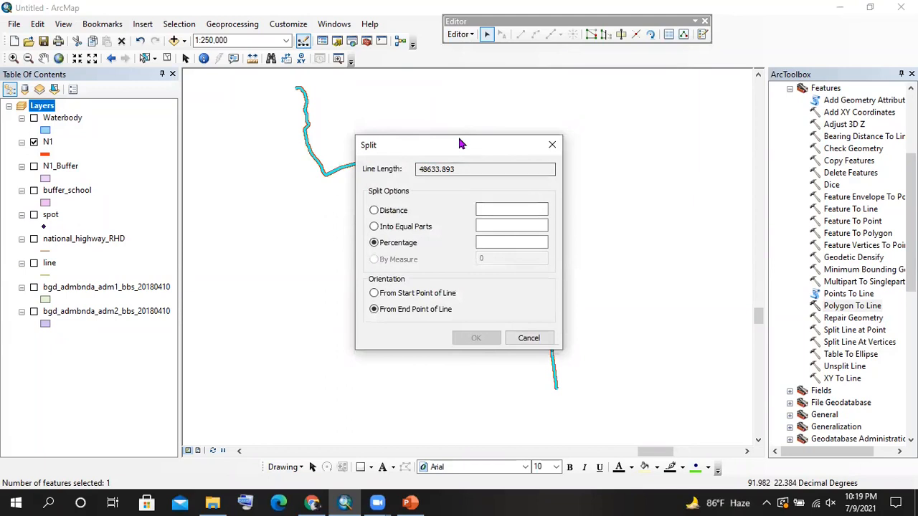
drag(459, 143, 428, 95)
click(480, 189)
text(10)
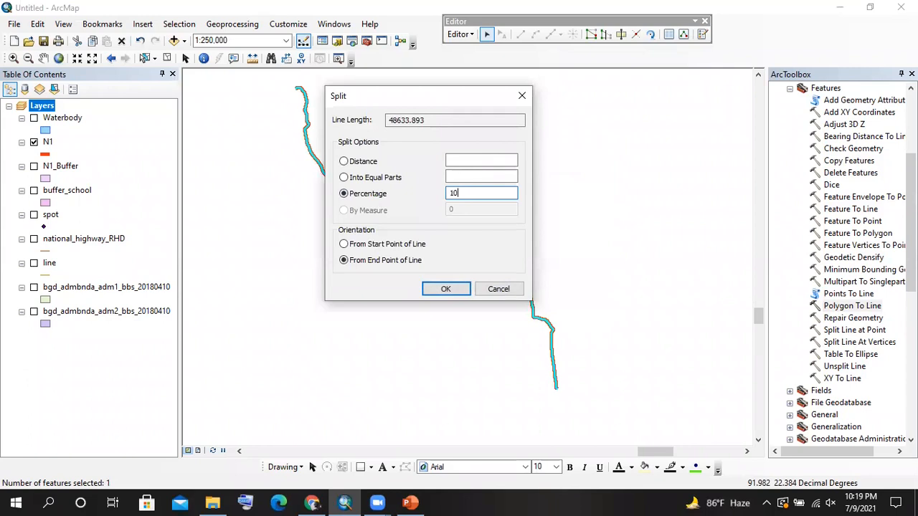
click(457, 289)
Select the short segment at the northern end of the N1 line and delete it
click(313, 156)
scroll(362, 185, up, 2)
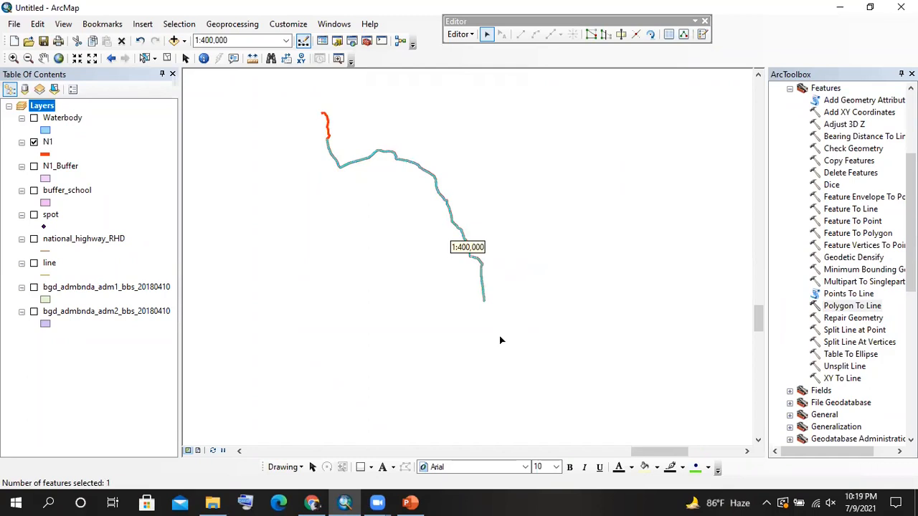
click(326, 124)
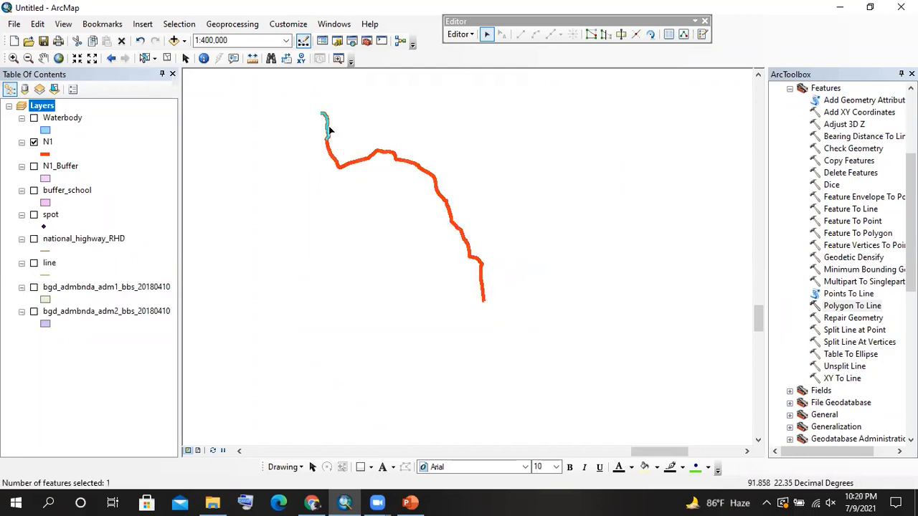
key(Delete)
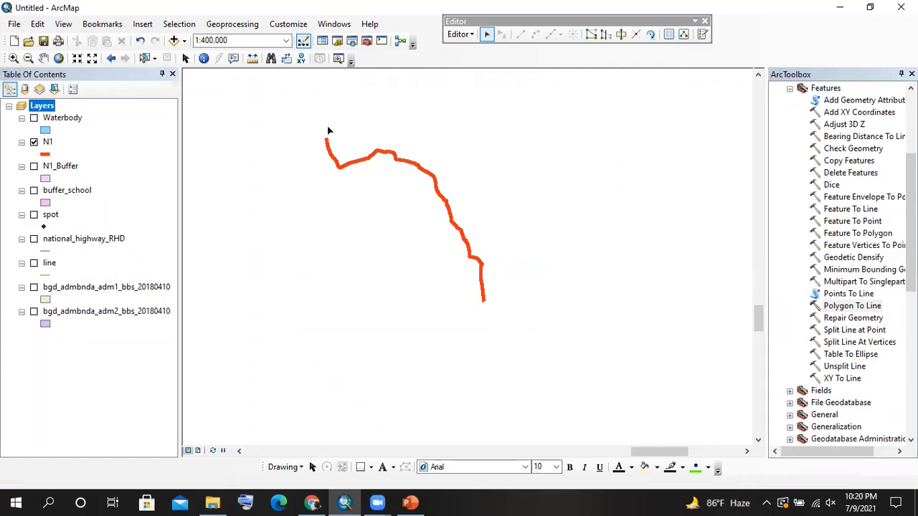
Save the edits to the N1 layer and stop the edit session
click(459, 34)
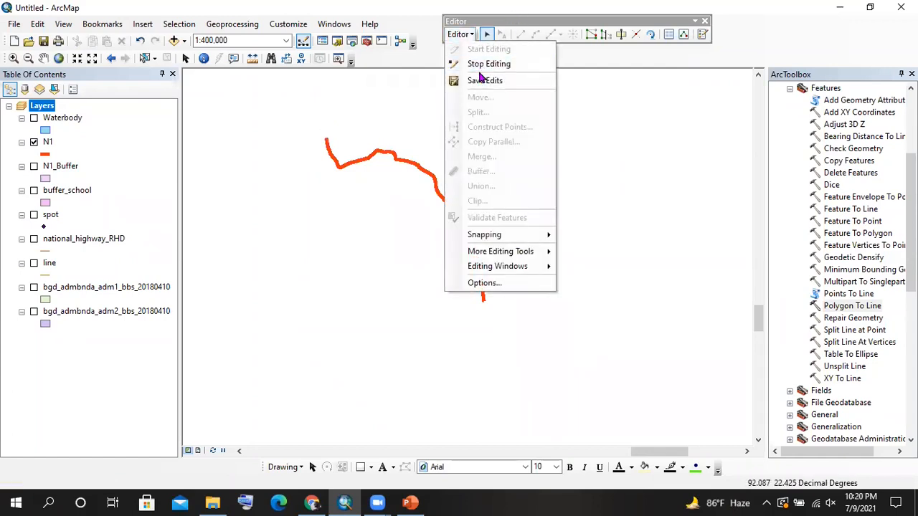
click(485, 81)
click(463, 34)
click(479, 63)
click(462, 34)
click(477, 50)
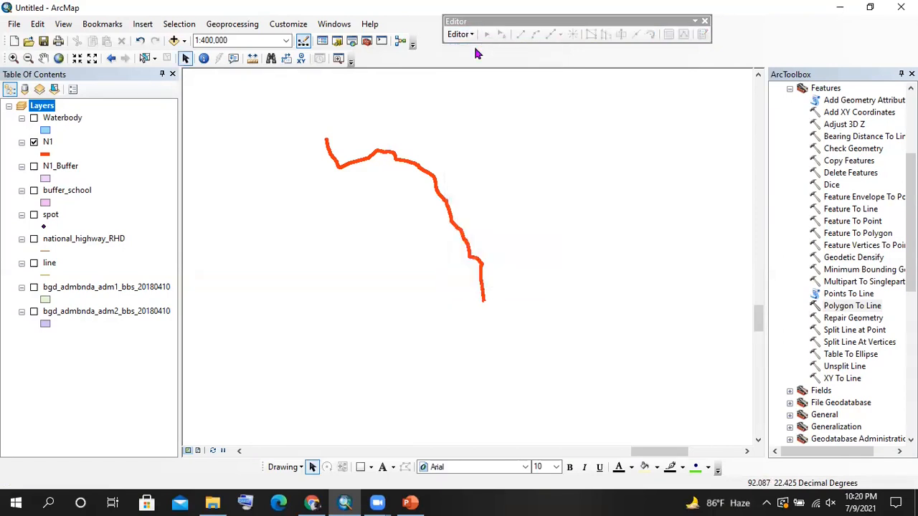
click(607, 88)
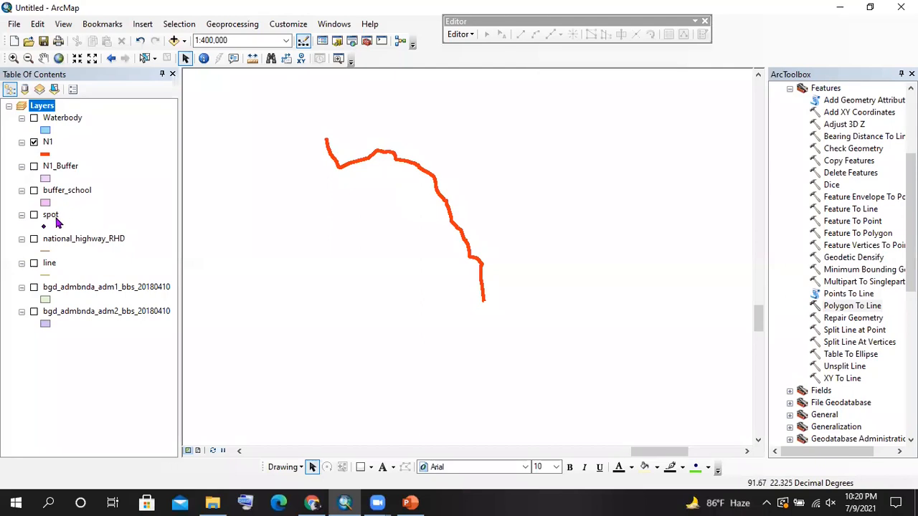
Start a new point shapefile in the Zz_Practice_me folder and name it point_line
click(337, 41)
scroll(675, 247, down, 2)
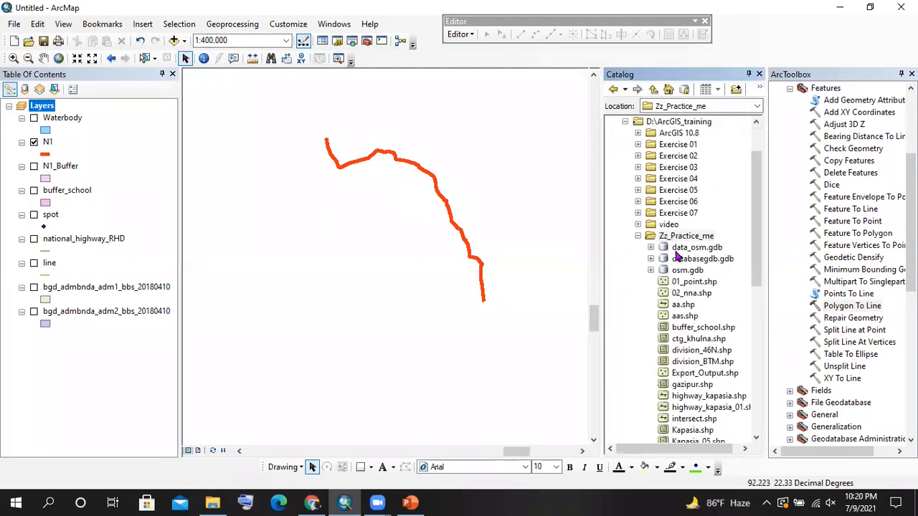
right_click(681, 236)
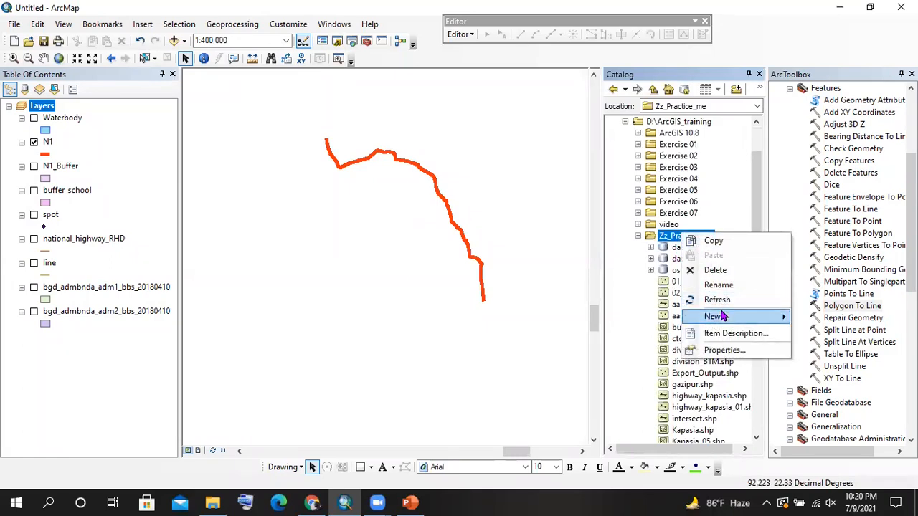
mouse_move(722, 316)
click(524, 373)
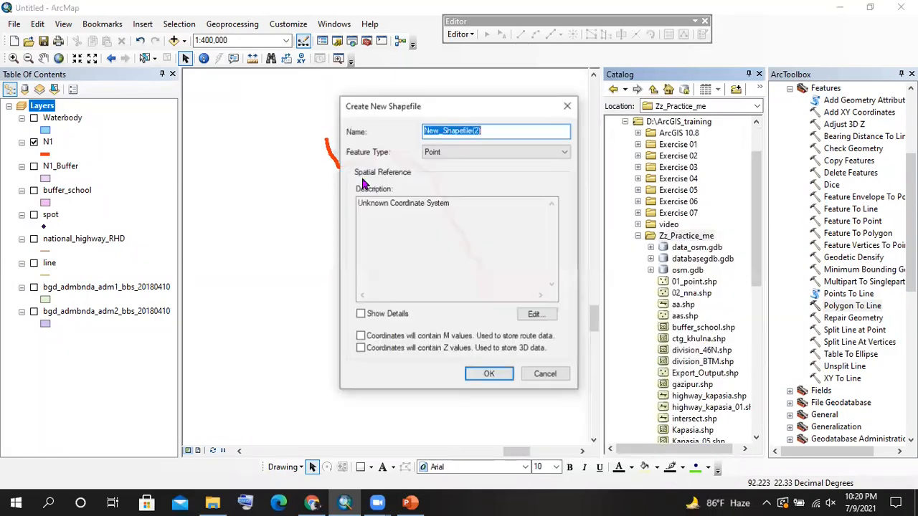
text(p)
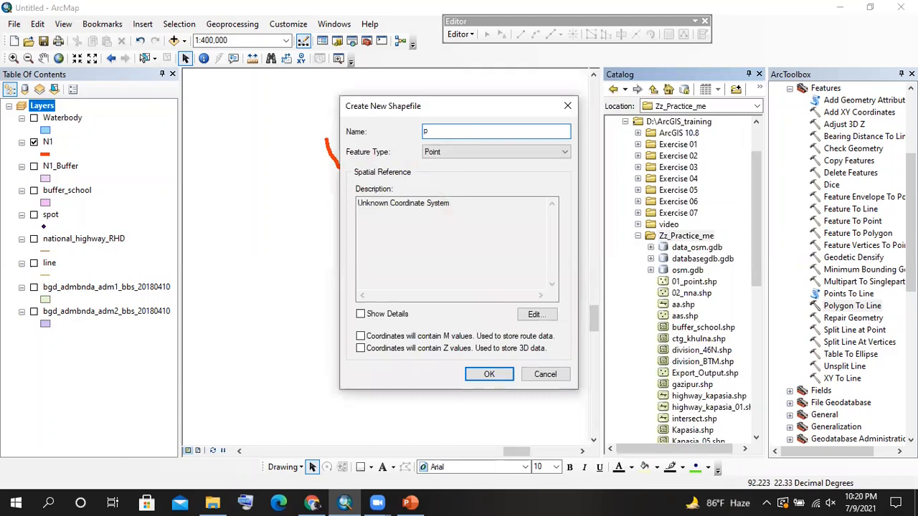
text(oin)
Assign the GCS_WGS_1984 coordinate system to the new shapefile and create it
click(536, 314)
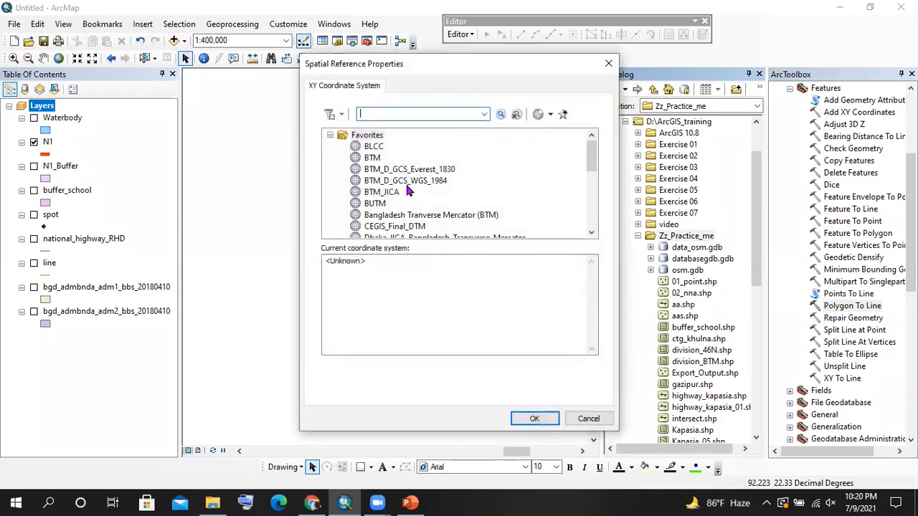
scroll(405, 194, down, 2)
scroll(413, 185, down, 2)
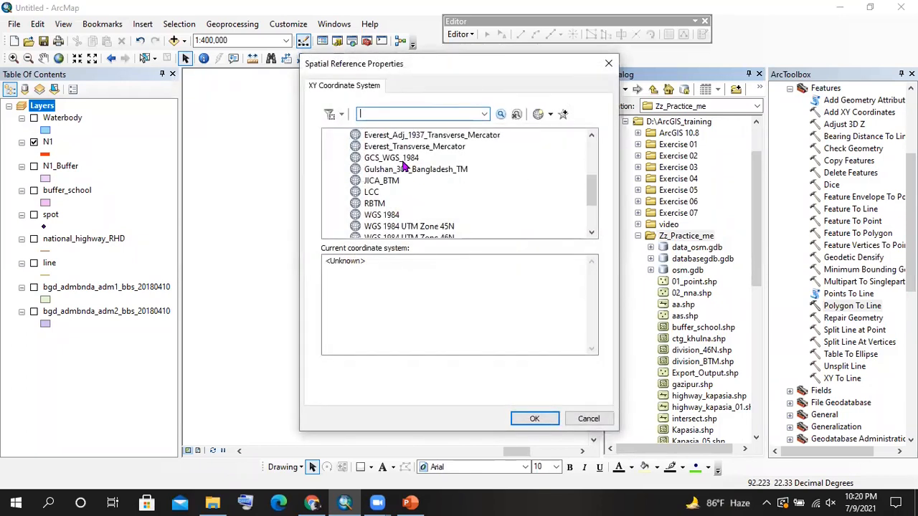
click(407, 159)
drag(412, 64, 256, 35)
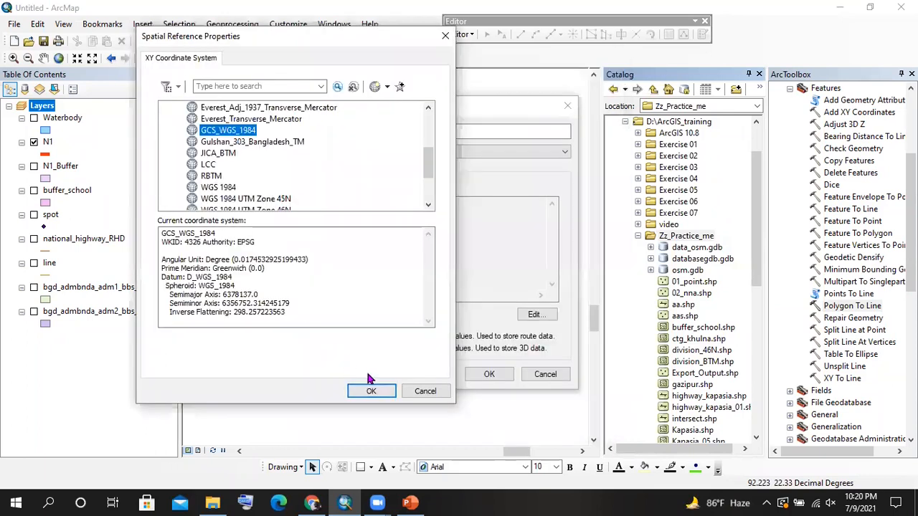
click(371, 387)
click(488, 376)
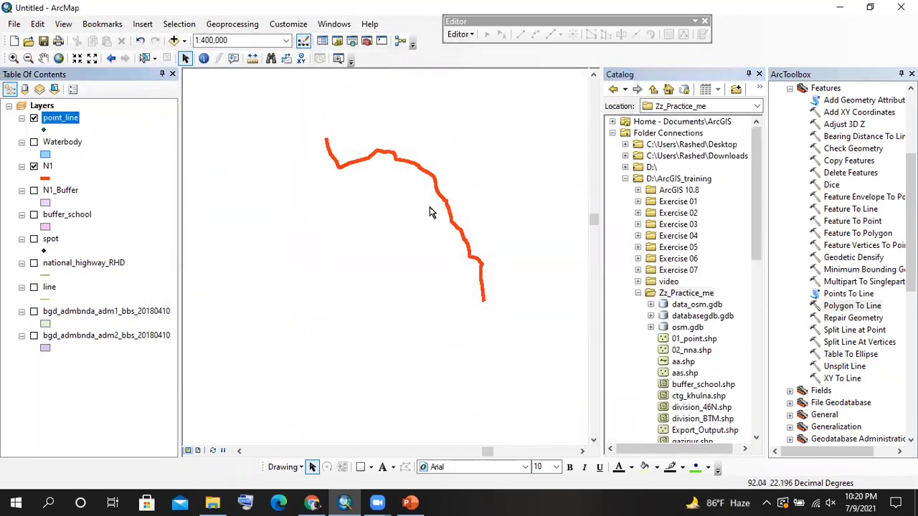
Start an edit session with the new point_line layer in the map
click(462, 34)
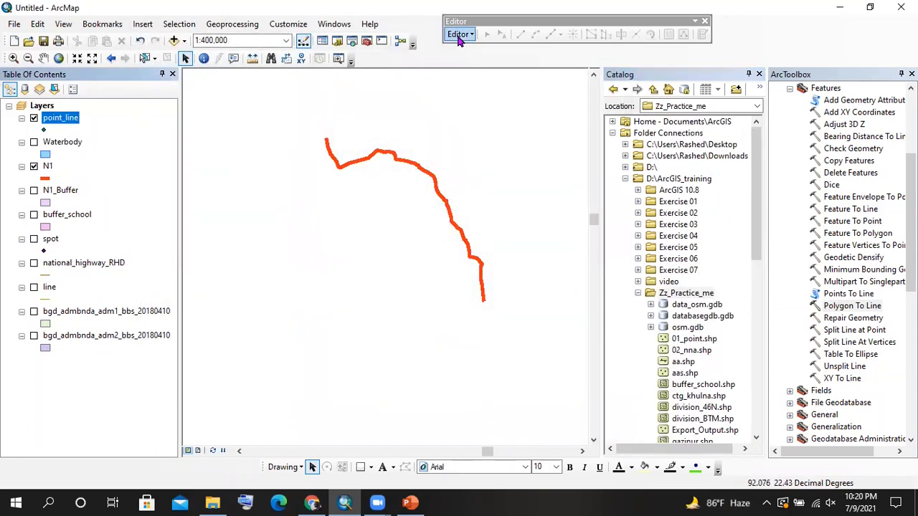
click(330, 165)
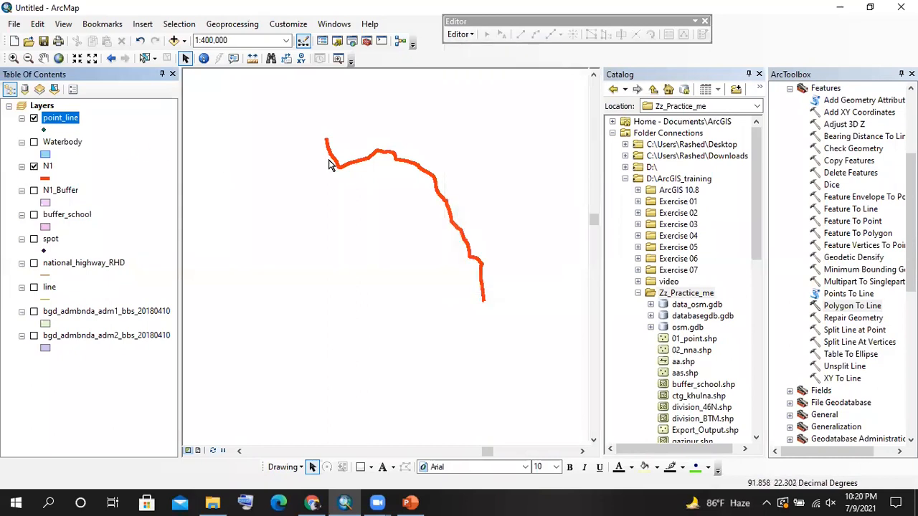
click(54, 130)
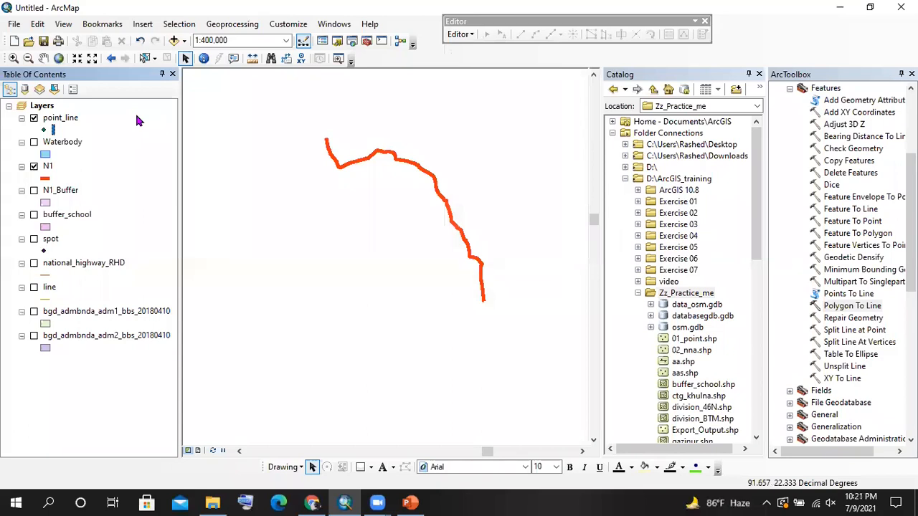
click(460, 33)
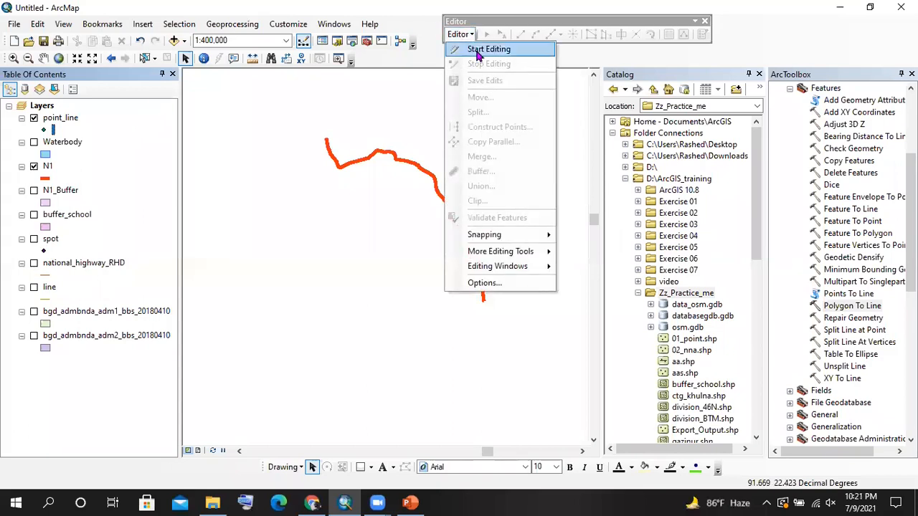
Start an edit session on the point_line layer and select the N1 line on the map
click(479, 53)
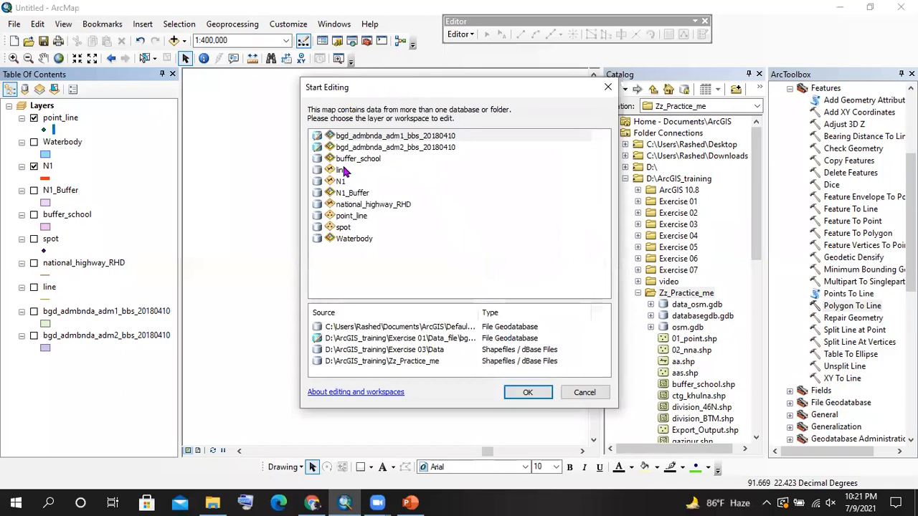
click(359, 217)
drag(480, 83, 377, 22)
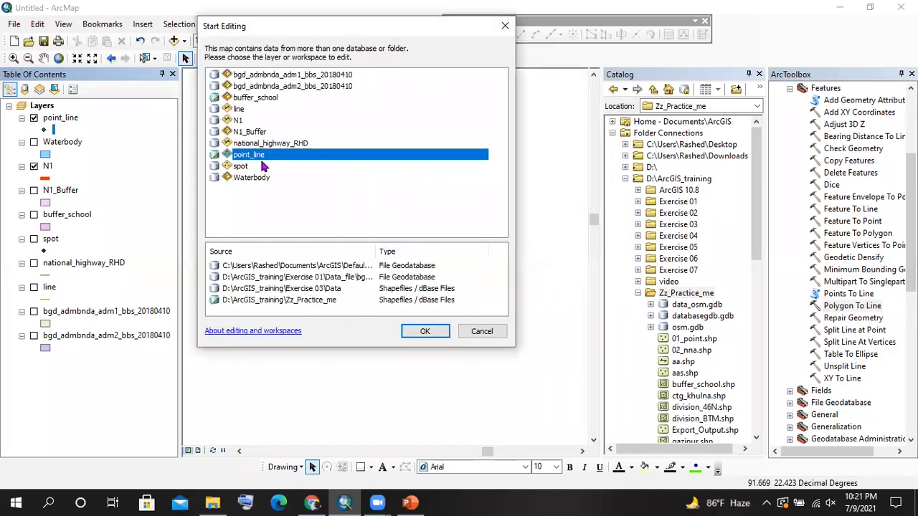
click(419, 327)
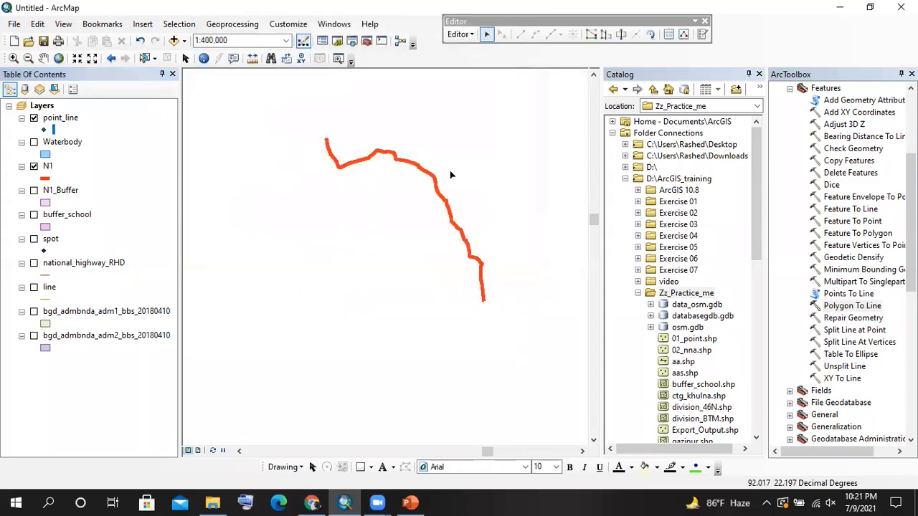
click(486, 38)
drag(298, 99, 548, 348)
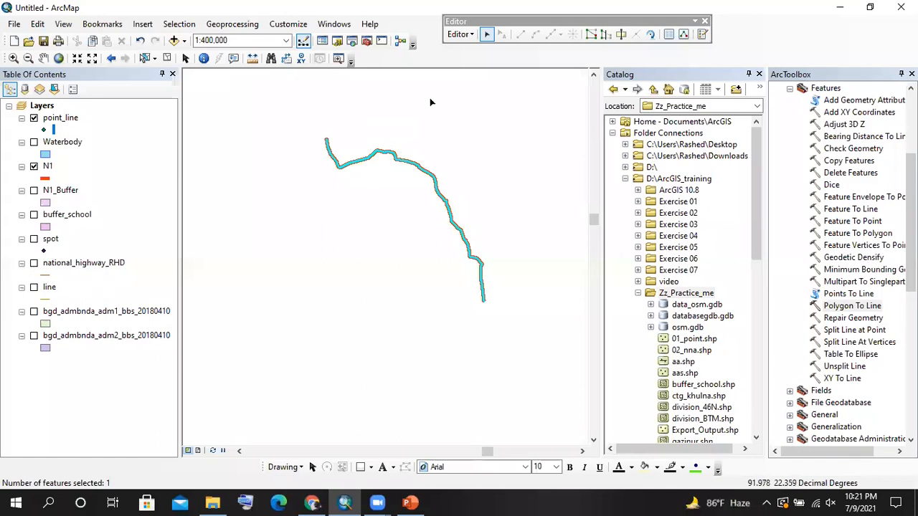
Construct points along the selected N1 line with the point_line template, setting Number of Points to 15, and clear the selection
click(459, 35)
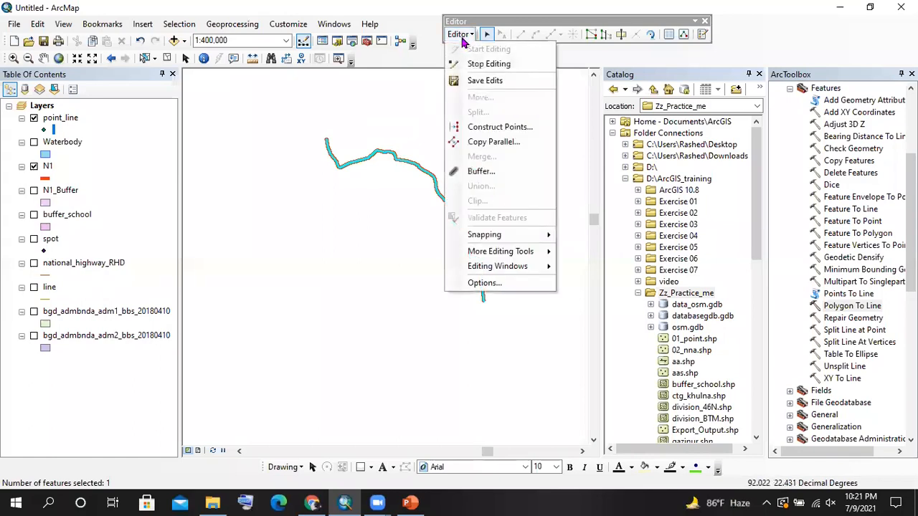
click(502, 128)
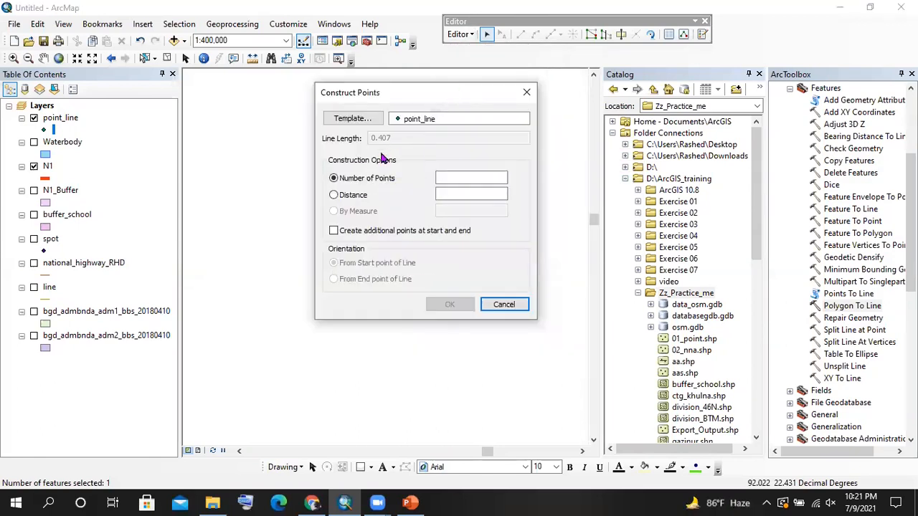
click(353, 195)
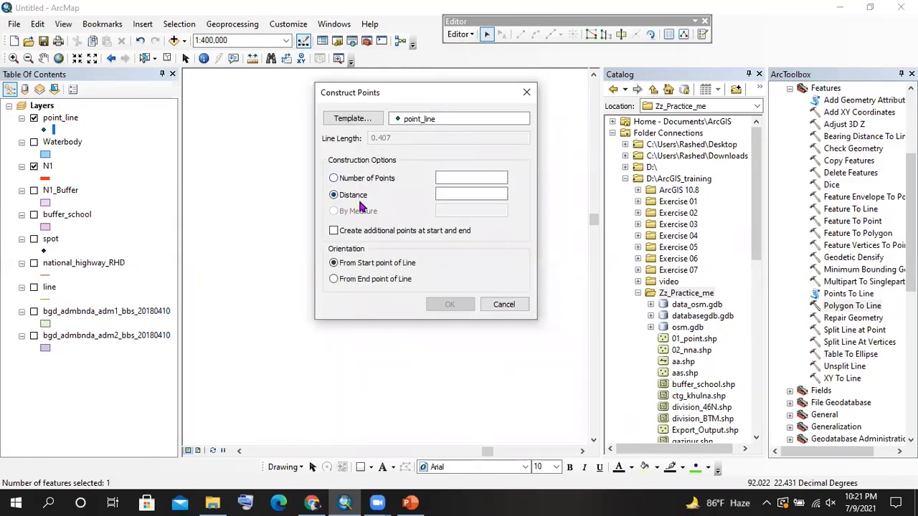
click(363, 181)
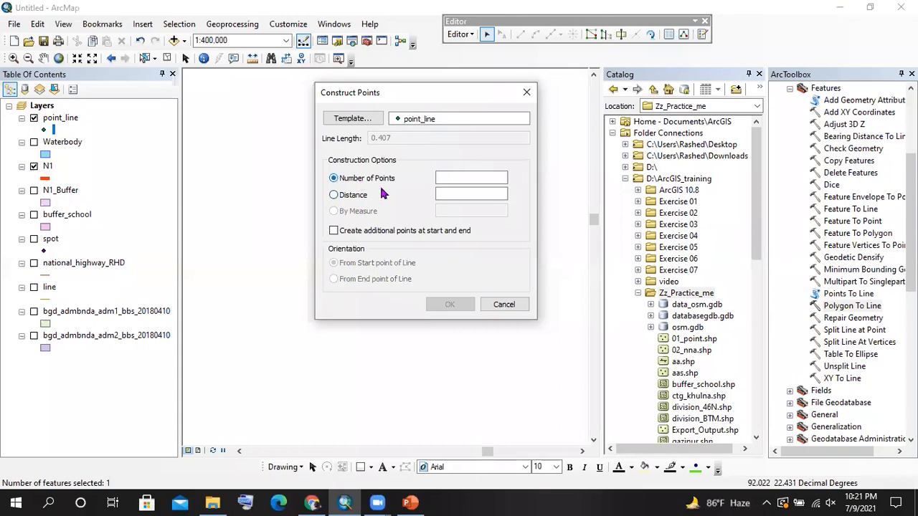
text(10)
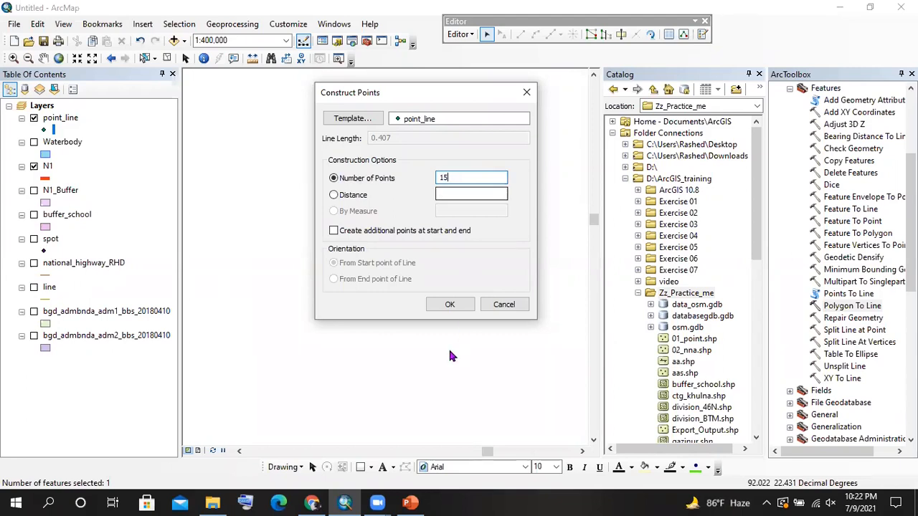
click(450, 304)
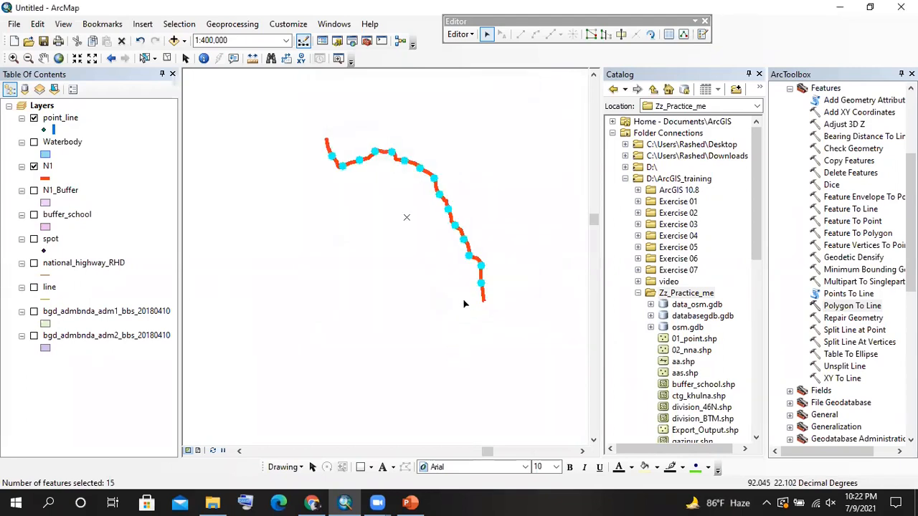
click(351, 178)
Change the point_line layer's symbol to a green circle with size 11
click(43, 131)
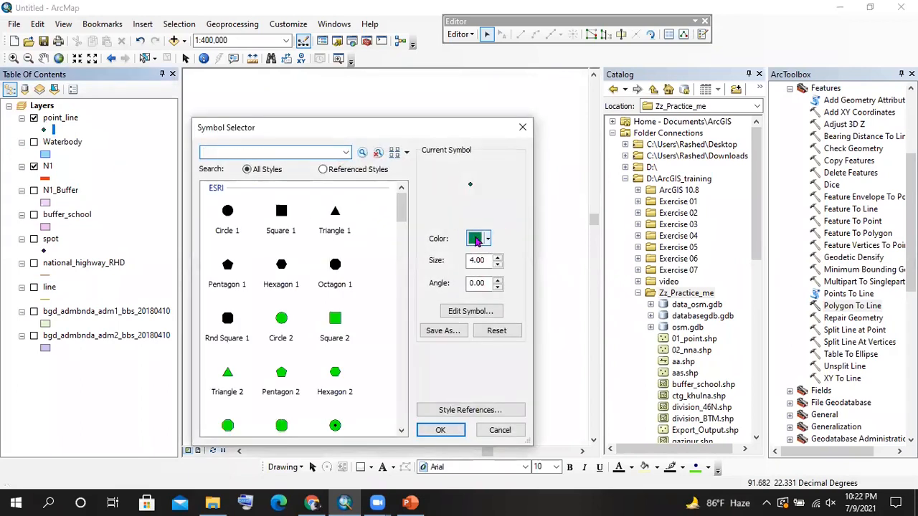
click(430, 130)
drag(428, 127, 421, 70)
click(467, 183)
click(497, 137)
click(489, 201)
text(11)
click(430, 372)
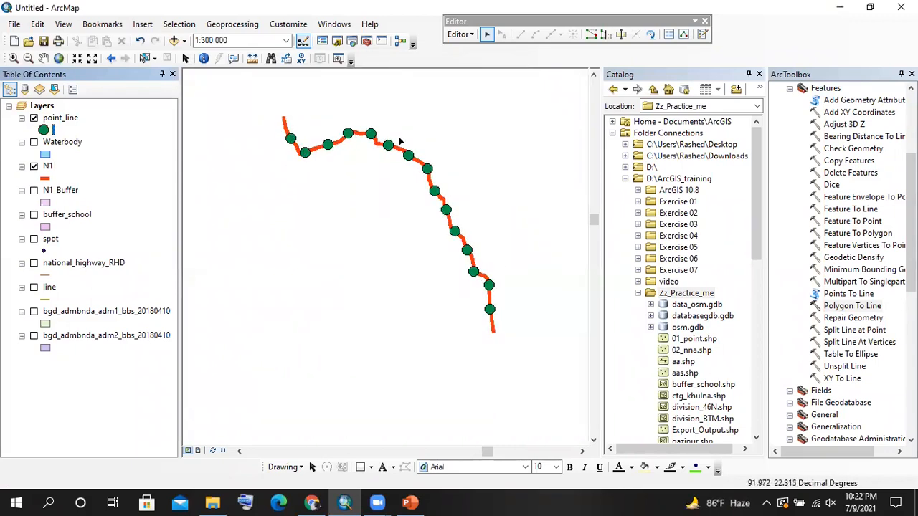
Stop the edit session, keeping the constructed points
click(489, 64)
click(413, 293)
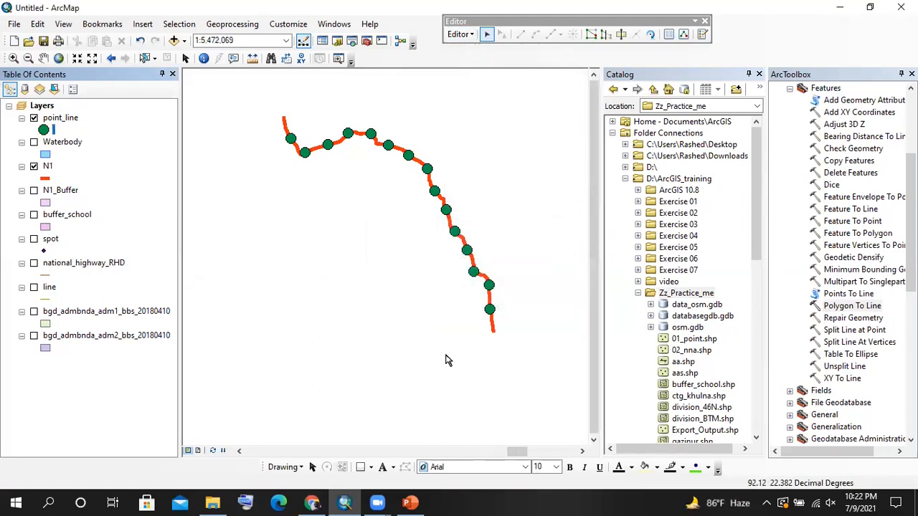
Switch to PowerPoint, check the slide after Split line at point, and return to ArcMap
click(409, 502)
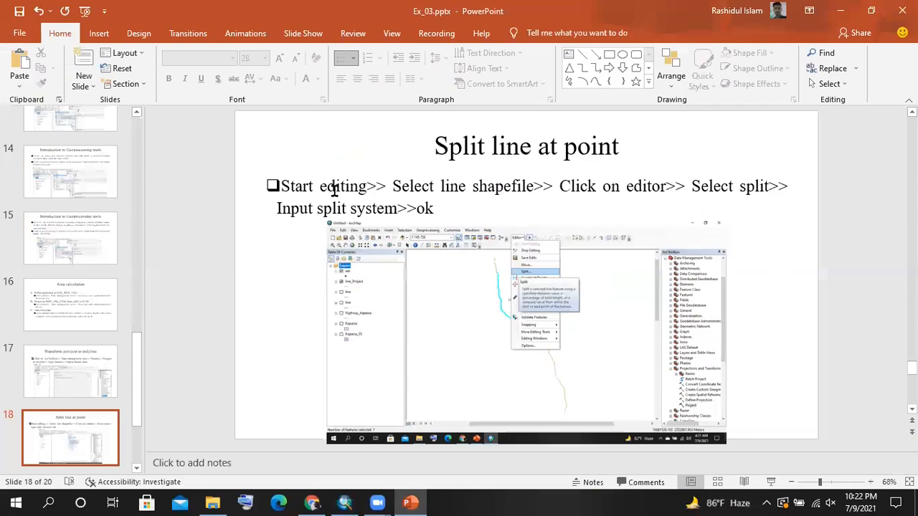
scroll(335, 187, down, 1)
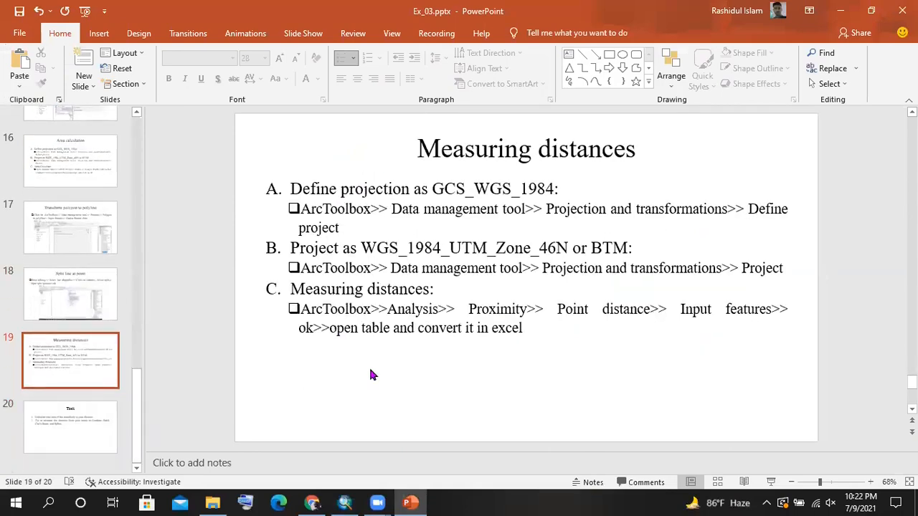
click(344, 503)
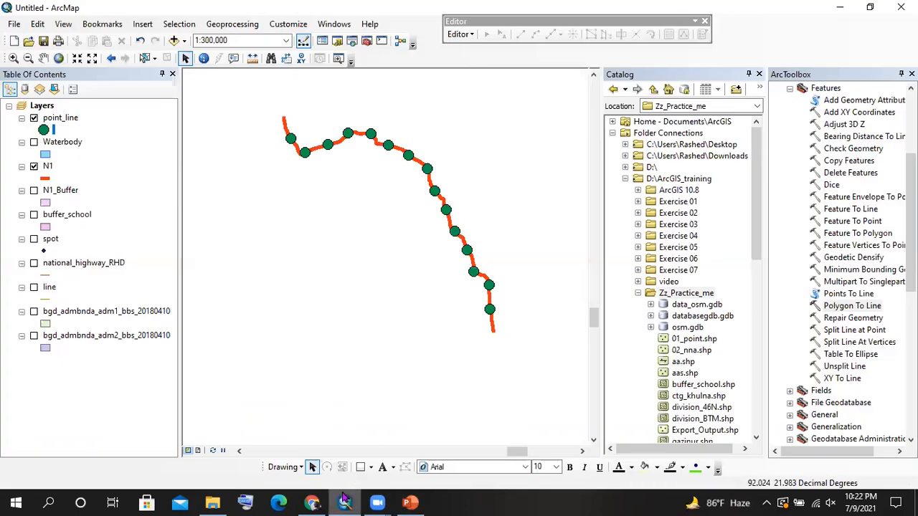
Close the Catalog and ArcToolbox windows to enlarge the map view
click(759, 75)
click(912, 74)
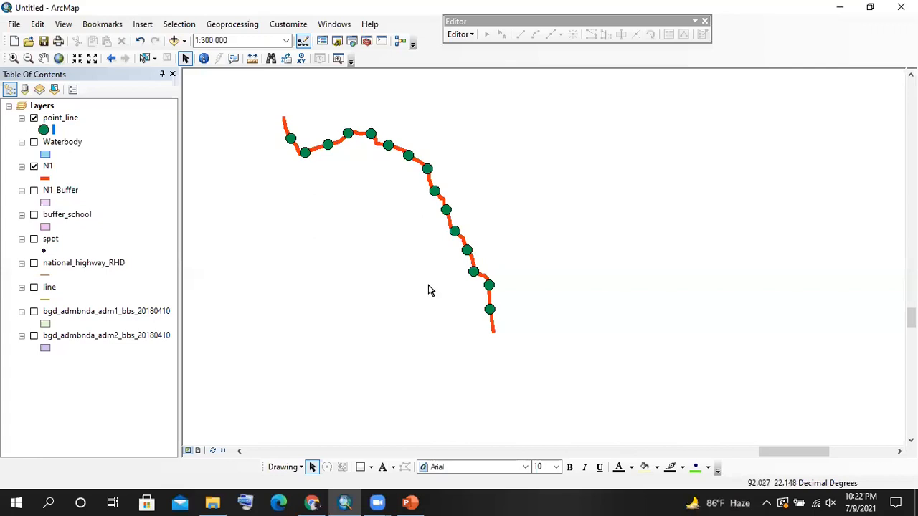
scroll(524, 199, up, 1)
scroll(393, 167, down, 1)
scroll(357, 177, down, 1)
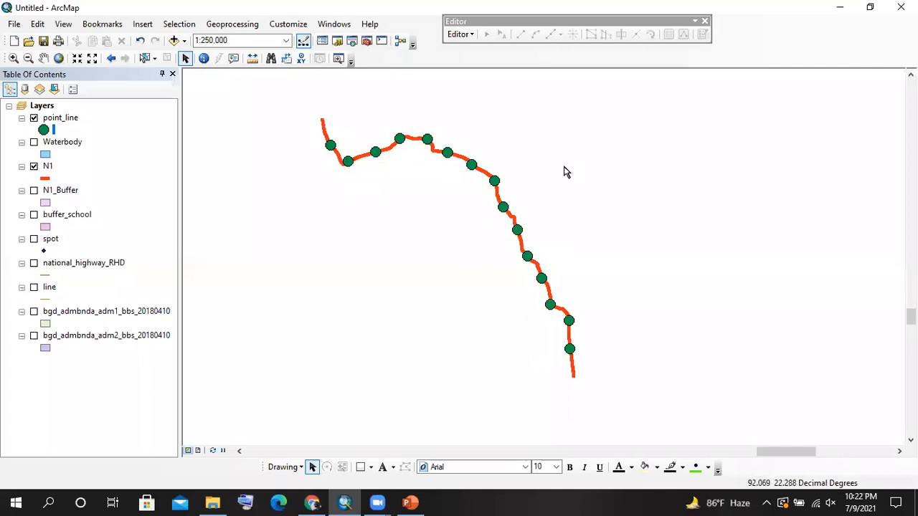
scroll(564, 143, up, 1)
click(34, 215)
scroll(530, 162, up, 8)
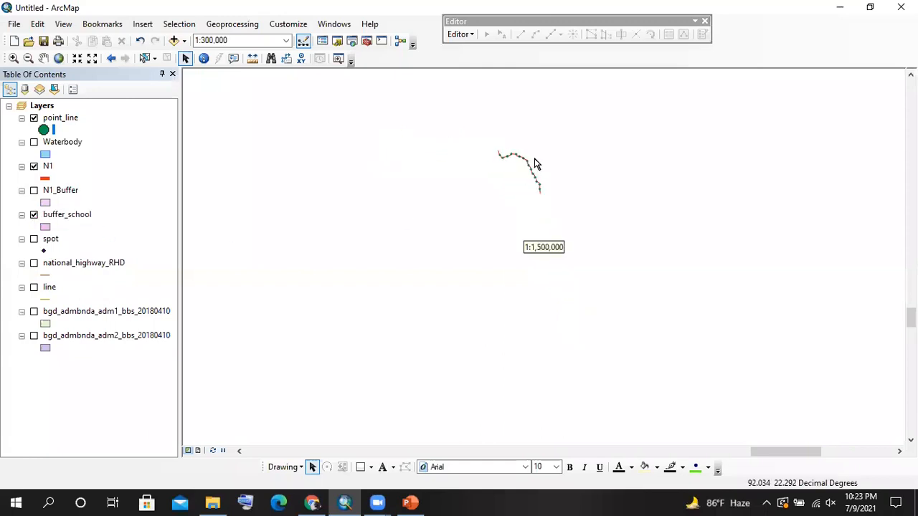
scroll(564, 215, up, 6)
scroll(402, 194, up, 2)
scroll(453, 138, down, 2)
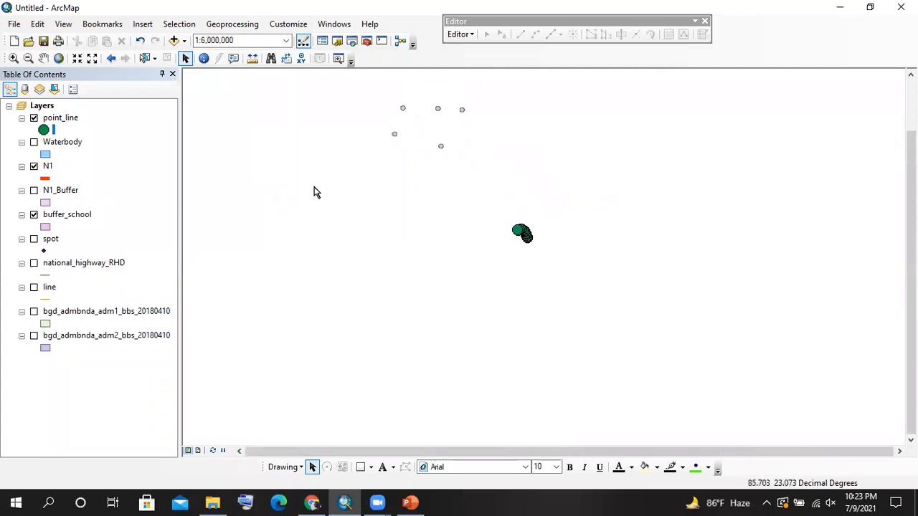
click(34, 215)
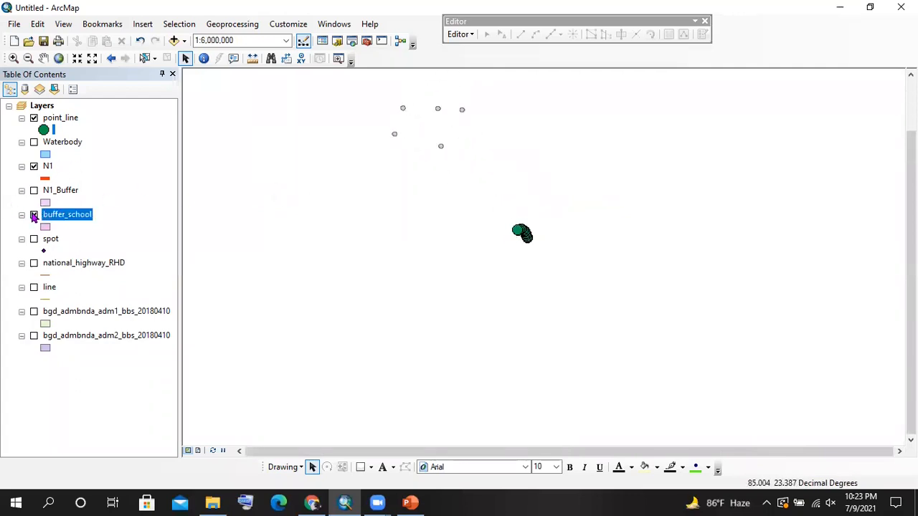
Display the bgd_admbnda_adm2_bbs_20180410 layer and examine where the N1 line and its points lie within the boundaries
click(34, 335)
scroll(532, 216, down, 1)
scroll(532, 216, down, 4)
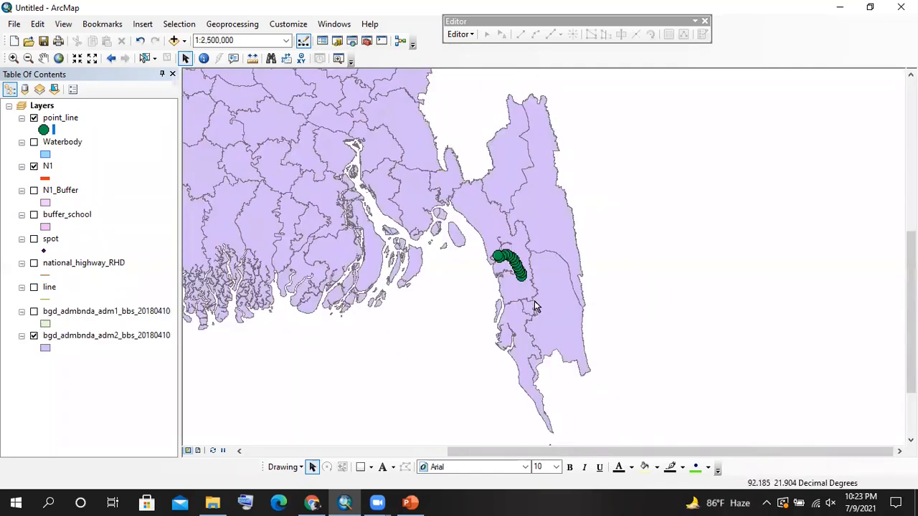
scroll(523, 272, down, 1)
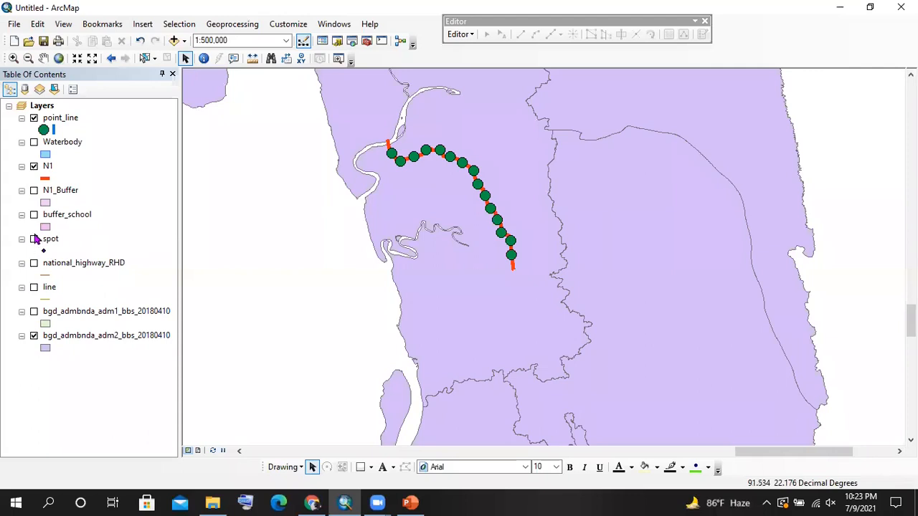
scroll(486, 188, up, 2)
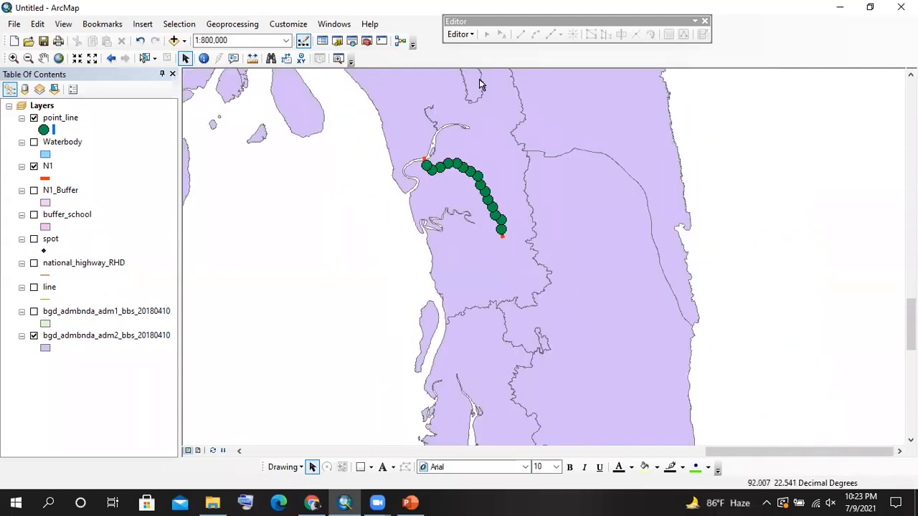
scroll(538, 138, down, 2)
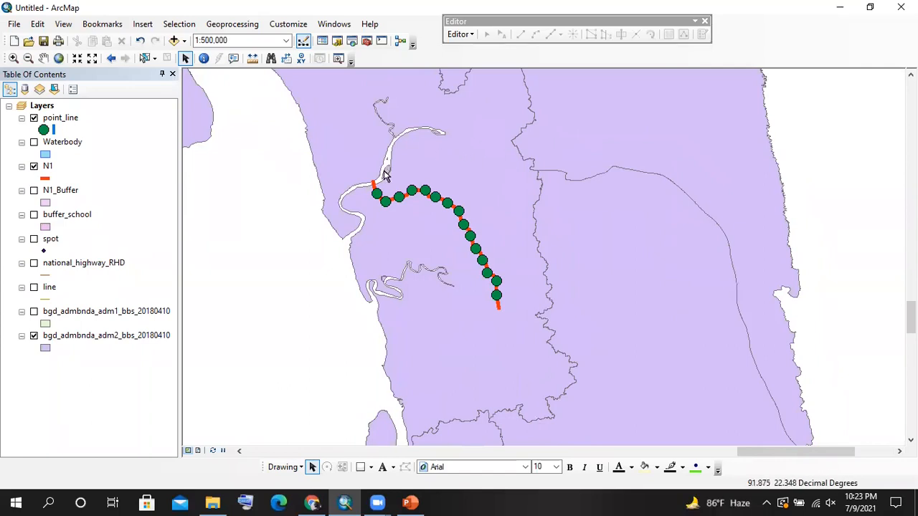
scroll(789, 179, up, 2)
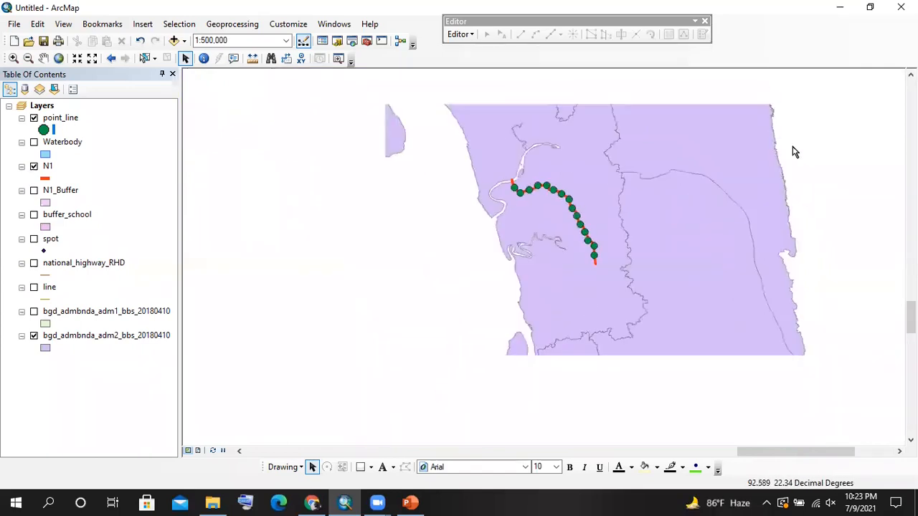
scroll(418, 216, up, 4)
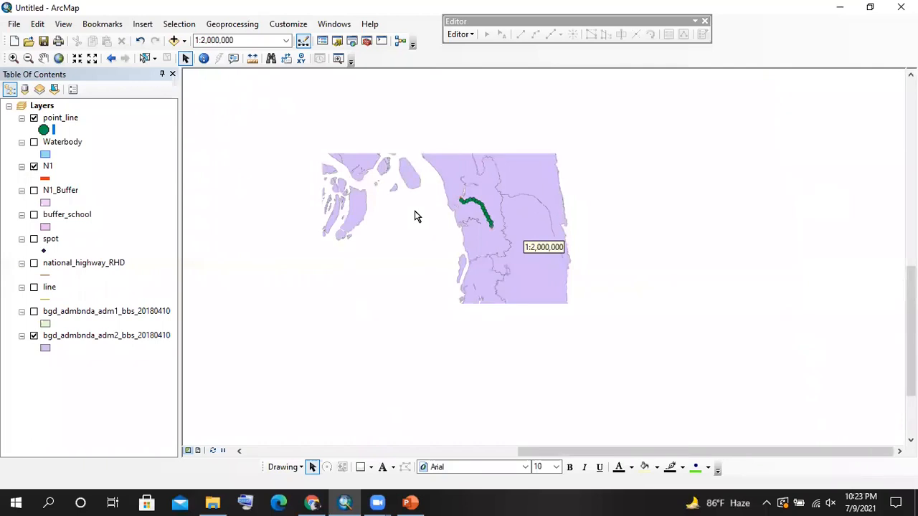
scroll(488, 224, down, 5)
scroll(472, 134, down, 3)
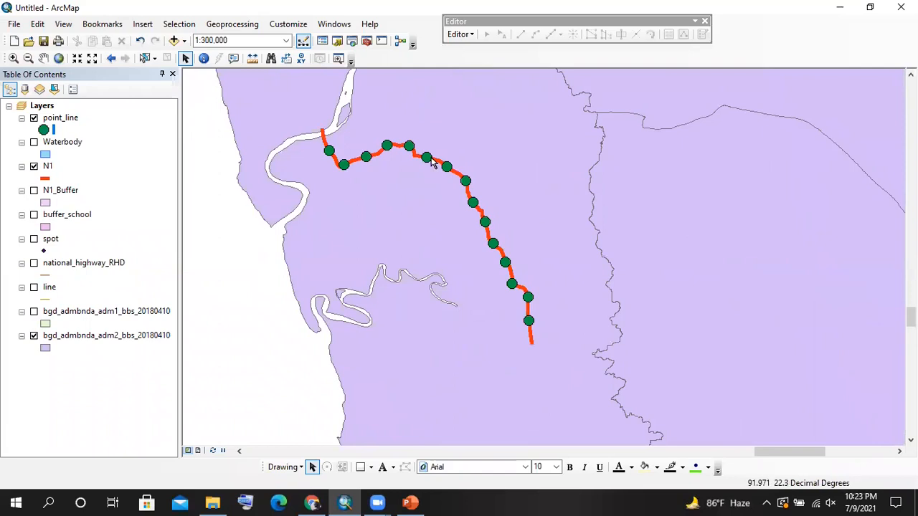
Reopen the Catalog window and begin a new point shapefile named home in the Zz_Practice_me folder
click(460, 35)
click(479, 49)
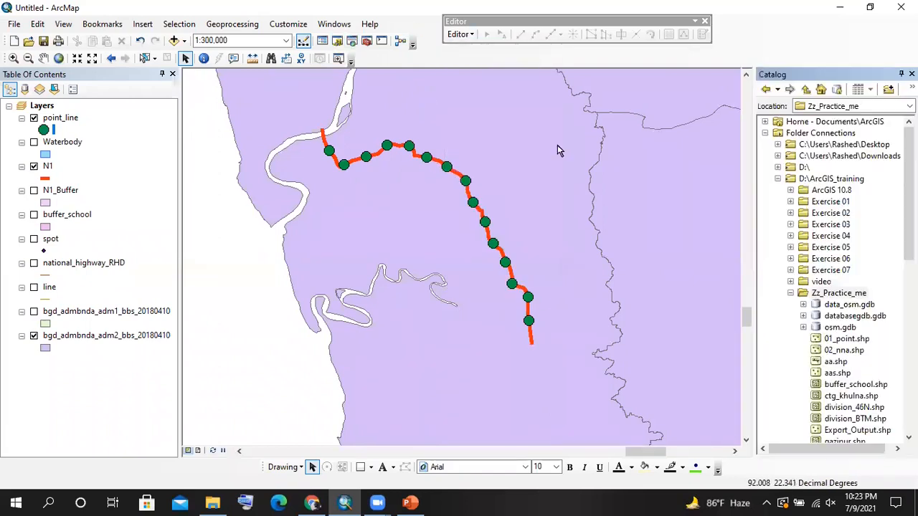
right_click(841, 295)
mouse_move(852, 377)
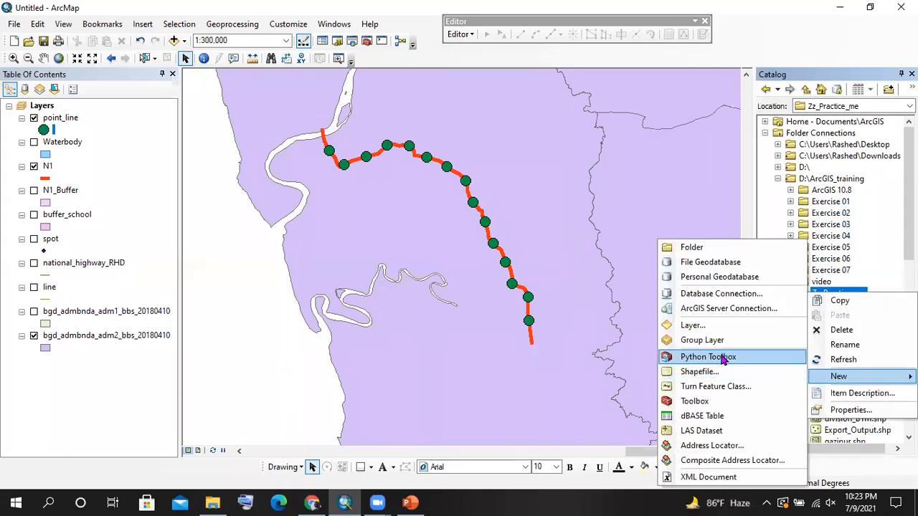
click(698, 371)
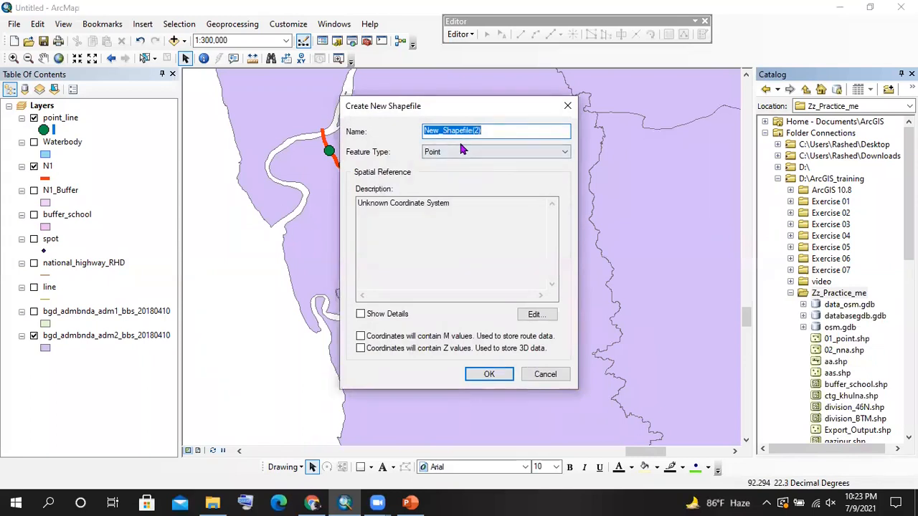
text(hpo)
text(e)
Set the home shapefile's coordinate system to GCS_WGS_1984 from the favorites
click(536, 314)
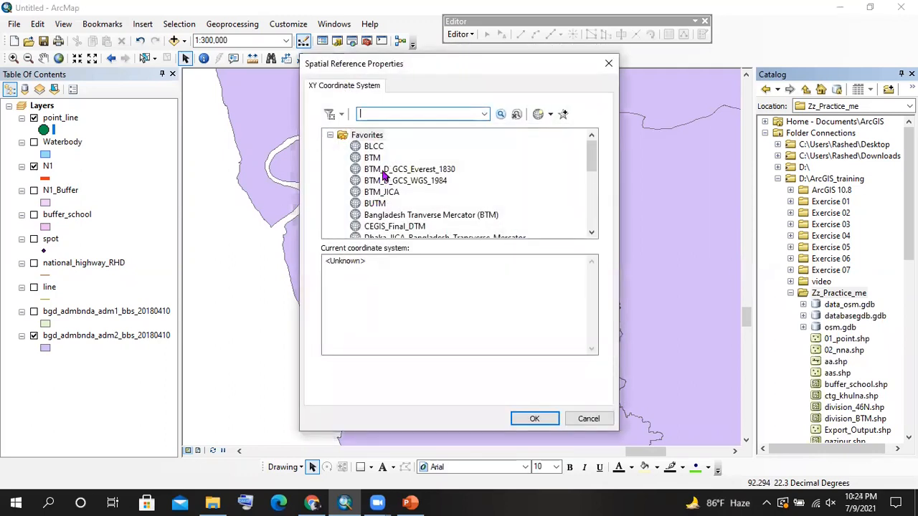
scroll(386, 201, down, 2)
click(401, 215)
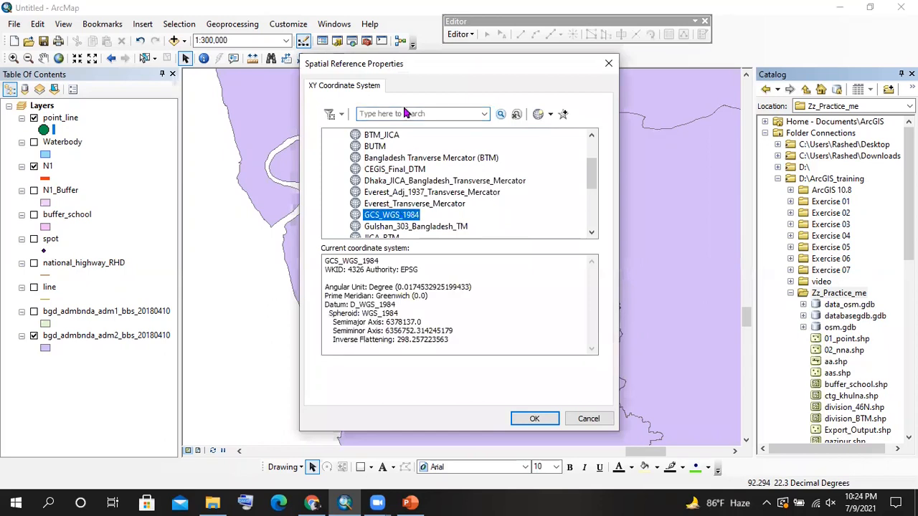
drag(403, 68, 344, 23)
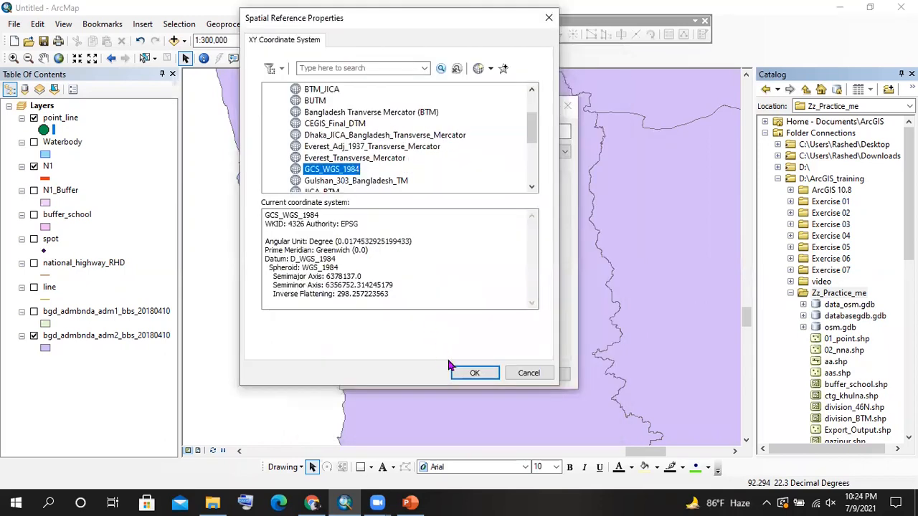
click(474, 374)
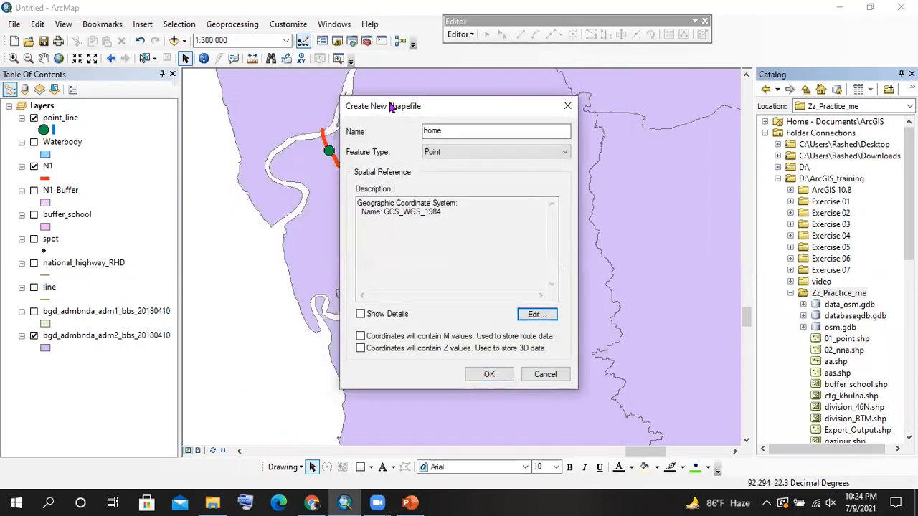
Finish creating the home point shapefile so it is added to the map
drag(387, 106, 327, 42)
click(436, 319)
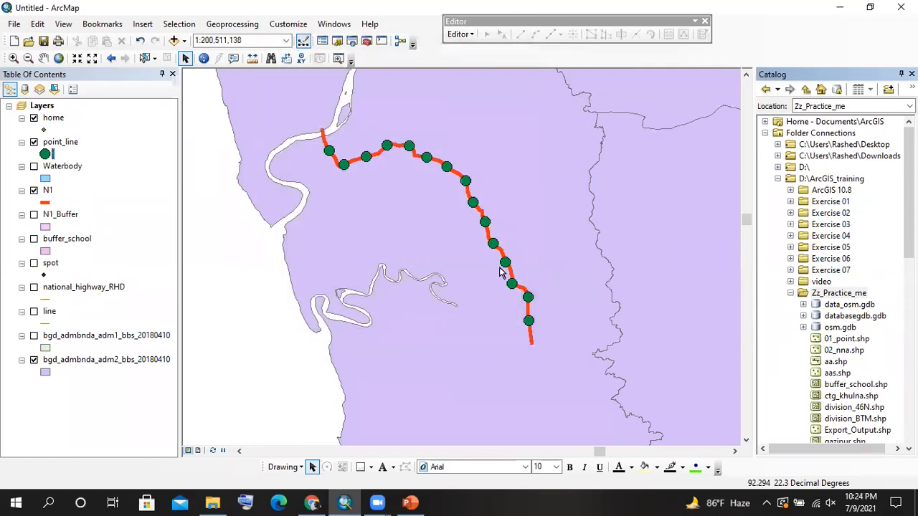
click(461, 34)
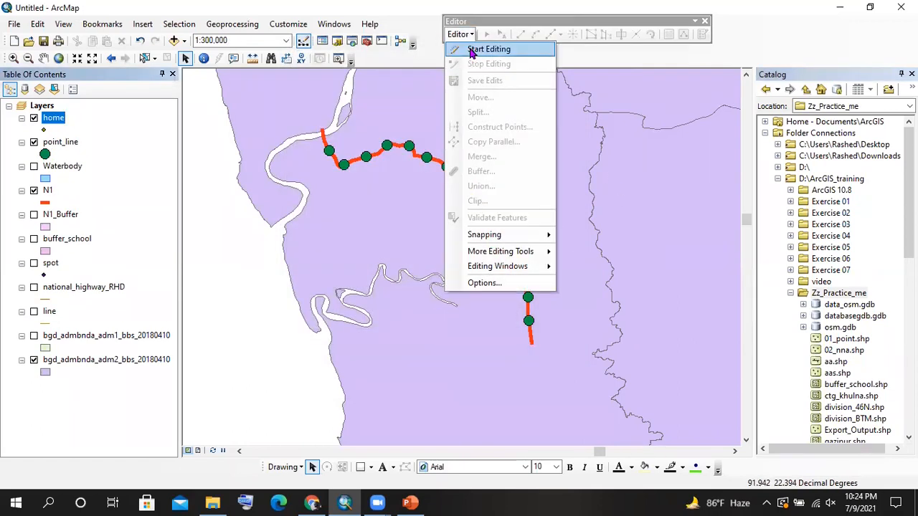
click(476, 47)
drag(412, 93, 267, 12)
click(378, 314)
click(463, 34)
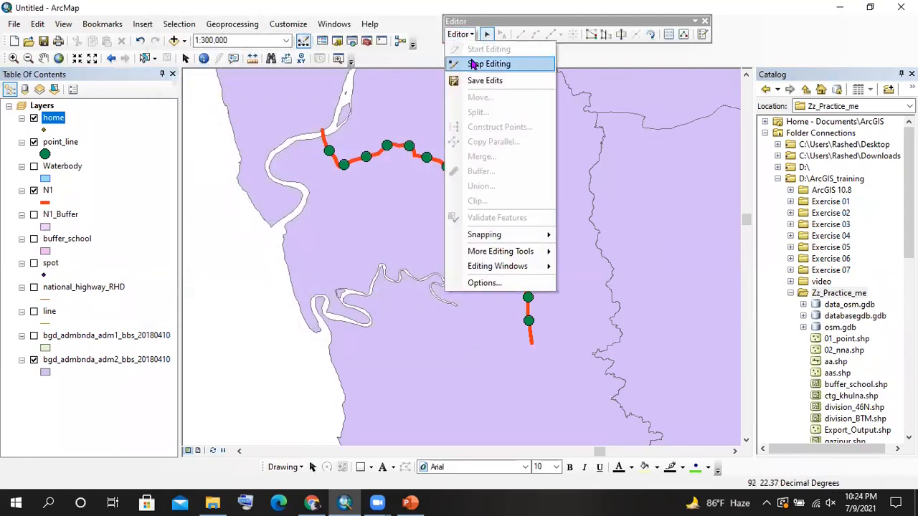
click(477, 64)
Start an edit session on the home layer
click(460, 34)
click(476, 50)
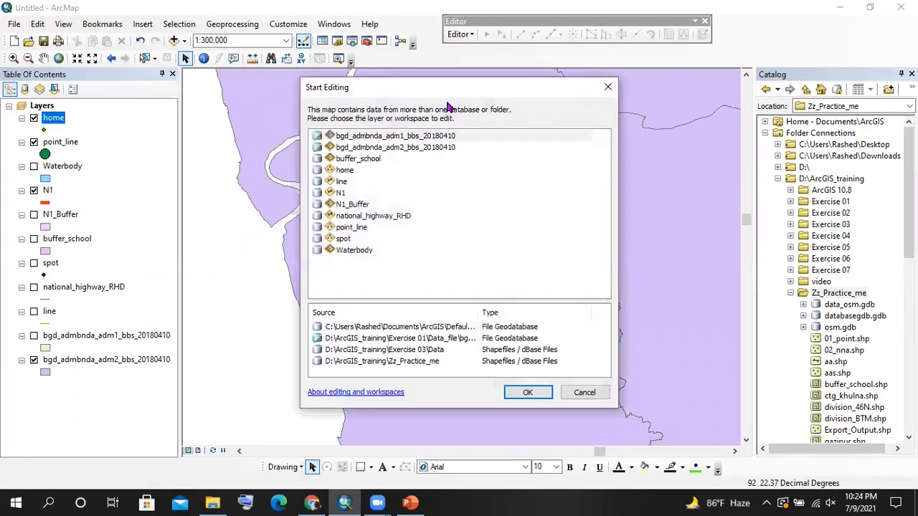
click(345, 172)
drag(450, 82, 371, 42)
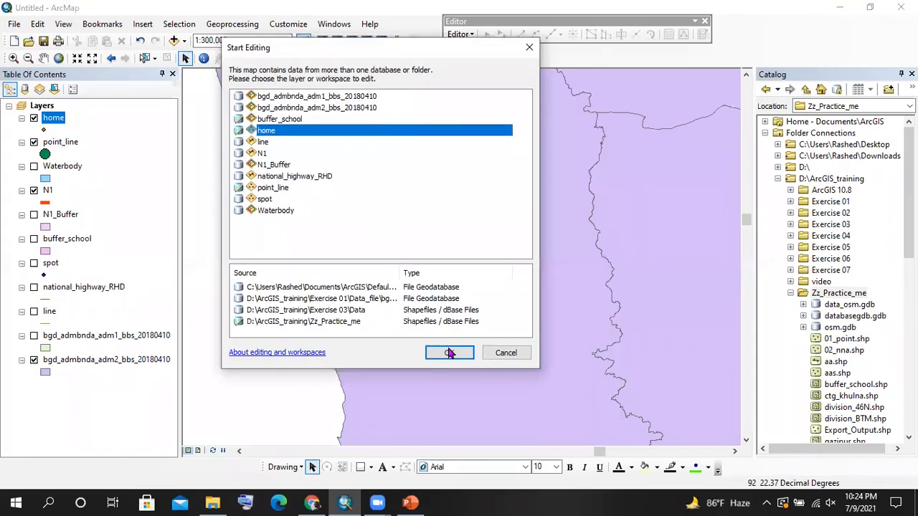
click(449, 352)
Place one point with the home feature template, northeast of the N1 line near the district boundary
click(702, 36)
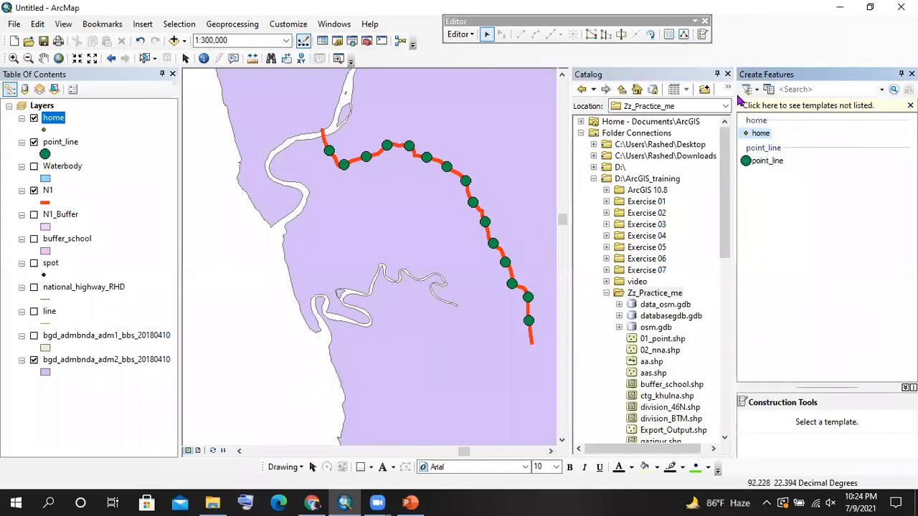
click(765, 161)
click(760, 134)
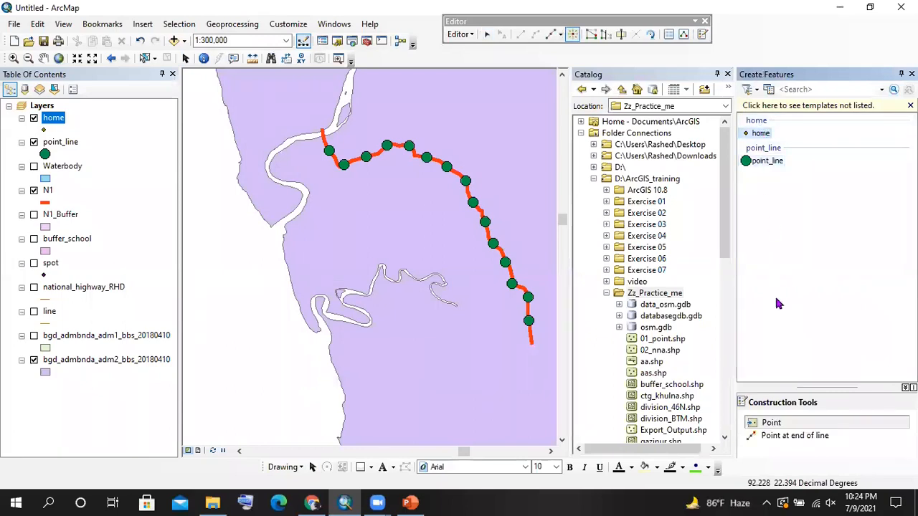
click(540, 112)
End the edit session and close the Catalog and Create Features windows
click(460, 34)
click(461, 34)
click(460, 35)
click(488, 63)
click(727, 74)
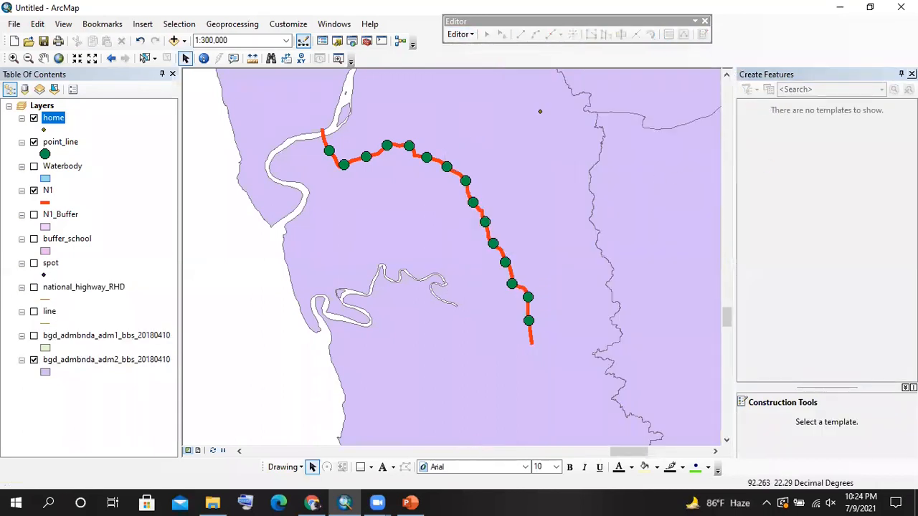
click(911, 74)
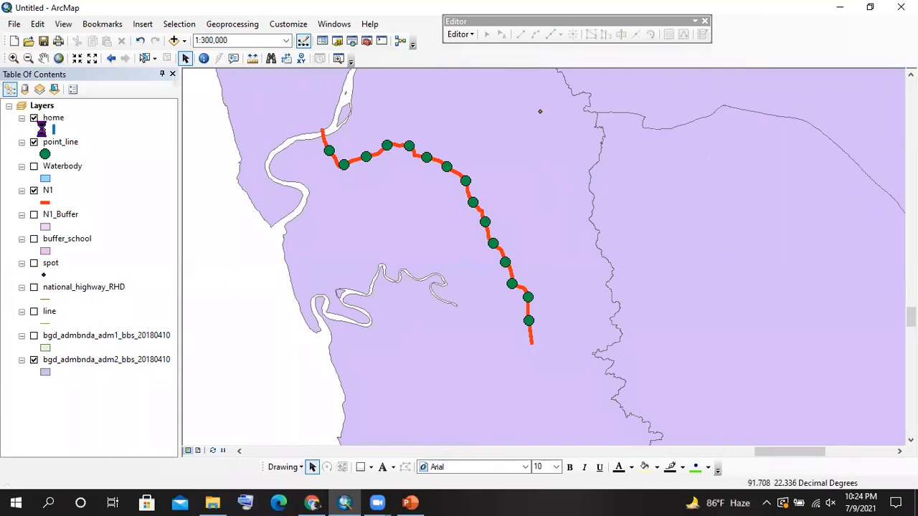
Change the home layer's symbol to a black circle of size 18
click(44, 131)
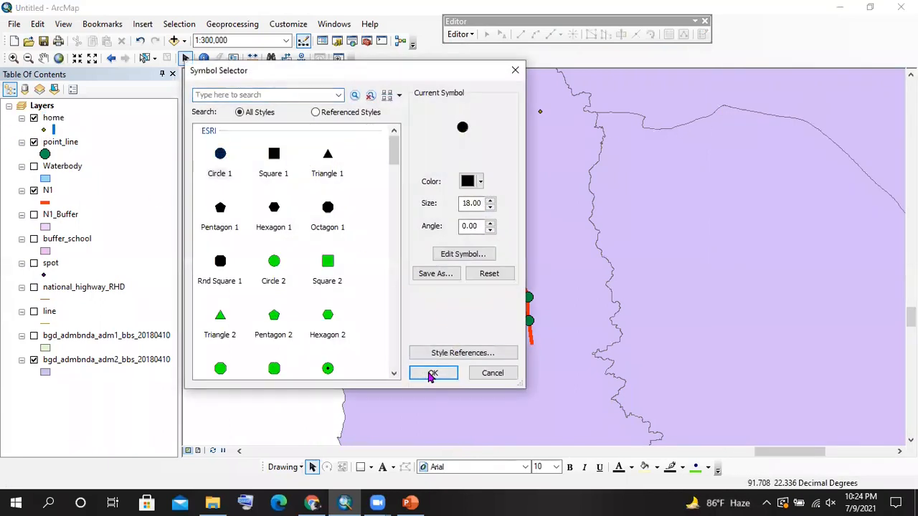
click(433, 373)
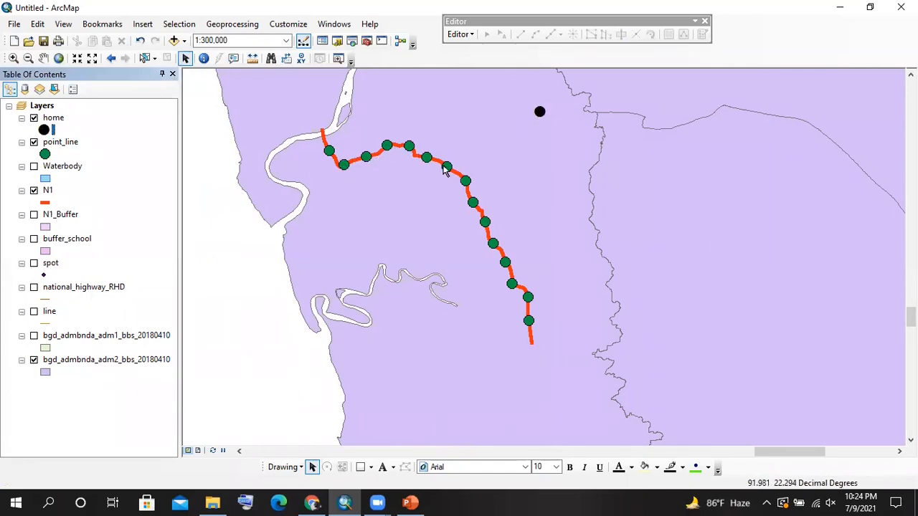
Hide and redisplay the N1 layer to examine the point_line points in relation to the home point
click(34, 190)
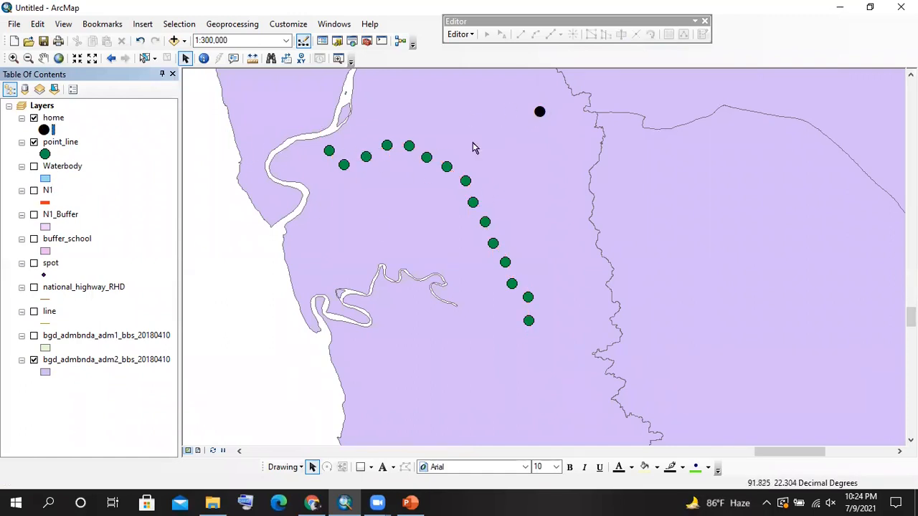
click(33, 190)
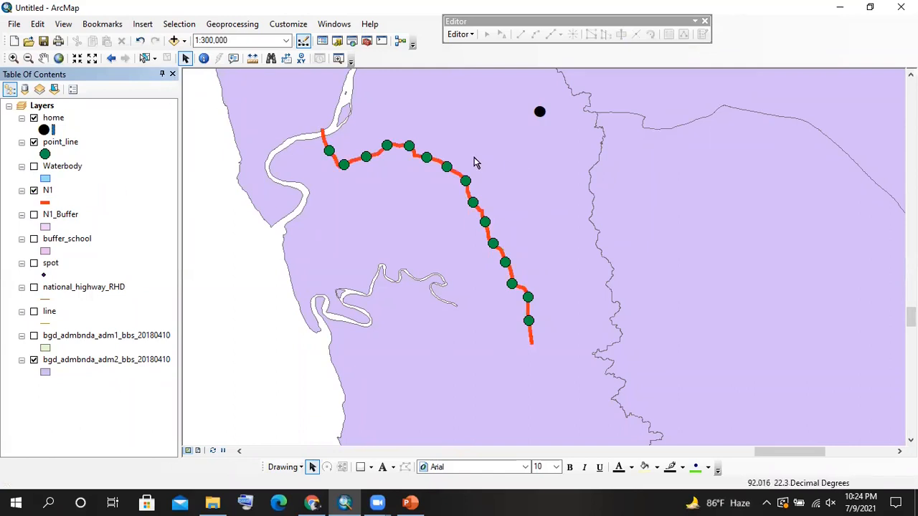
scroll(475, 161, down, 1)
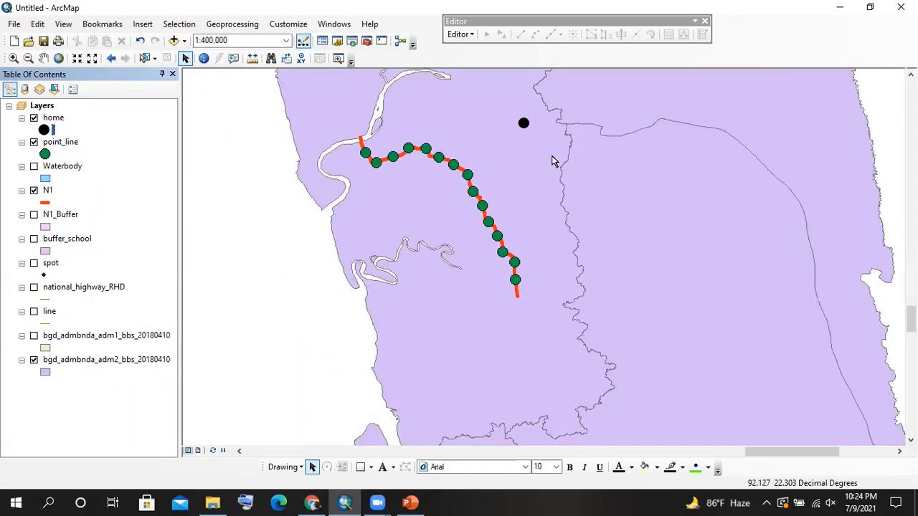
Show ArcToolbox and collapse its Features toolset and the Data Management Tools toolbox
click(364, 43)
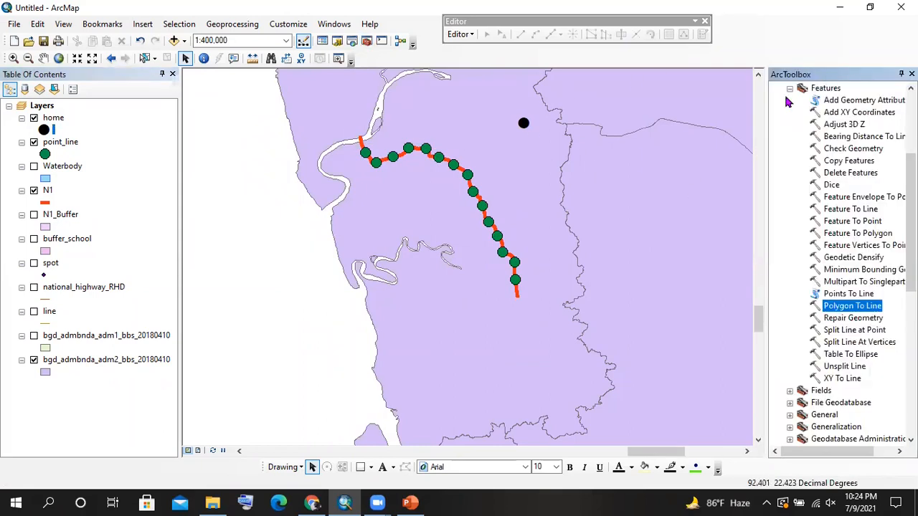
click(790, 91)
scroll(802, 120, up, 3)
scroll(802, 121, up, 3)
double_click(789, 161)
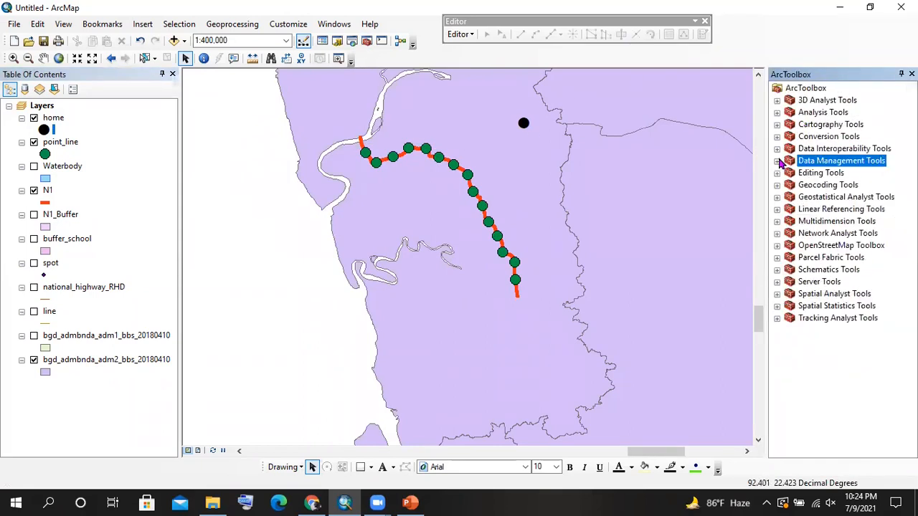
Switch to PowerPoint to review the Measuring distances slide's procedure, and return to ArcMap
click(409, 502)
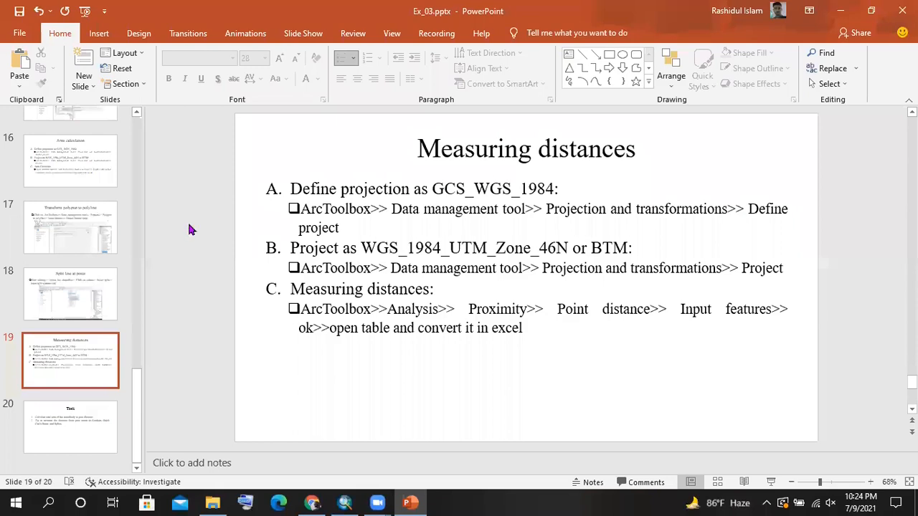
click(76, 405)
click(53, 348)
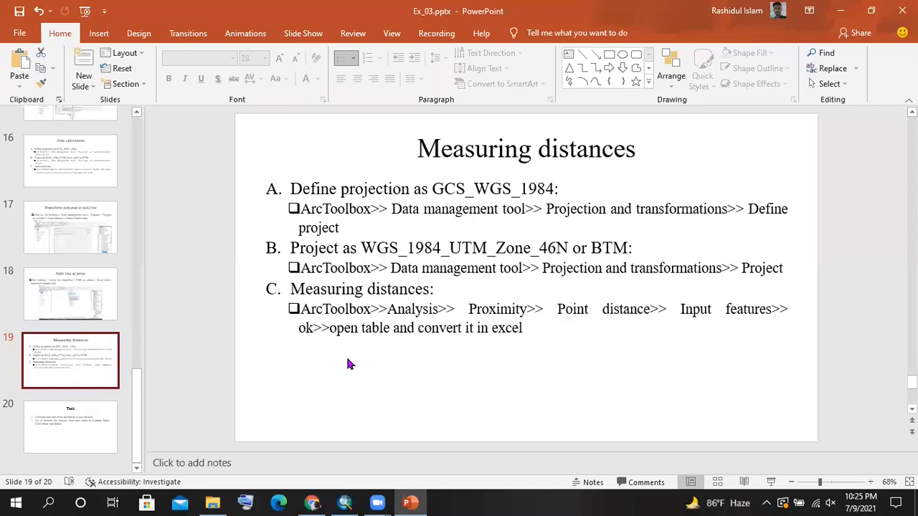
click(344, 503)
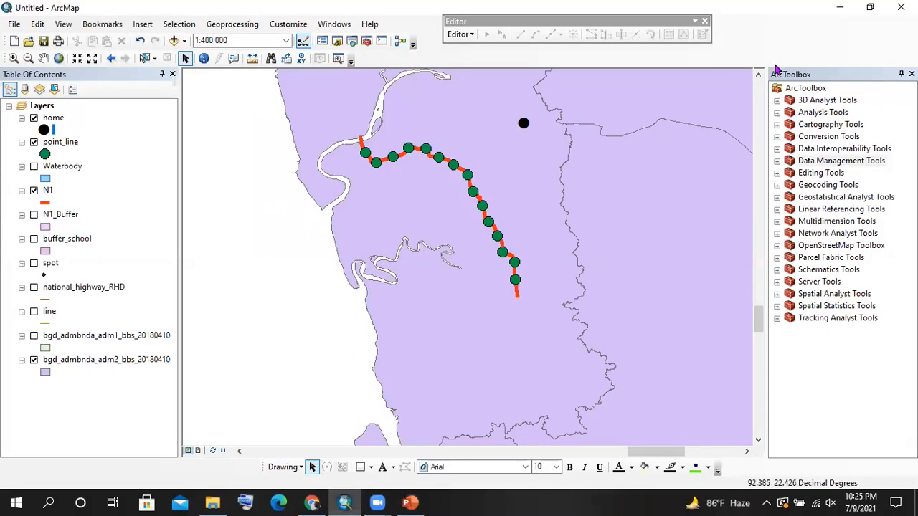
Open the Point Distance tool from the Proximity toolset of Analysis Tools
click(777, 113)
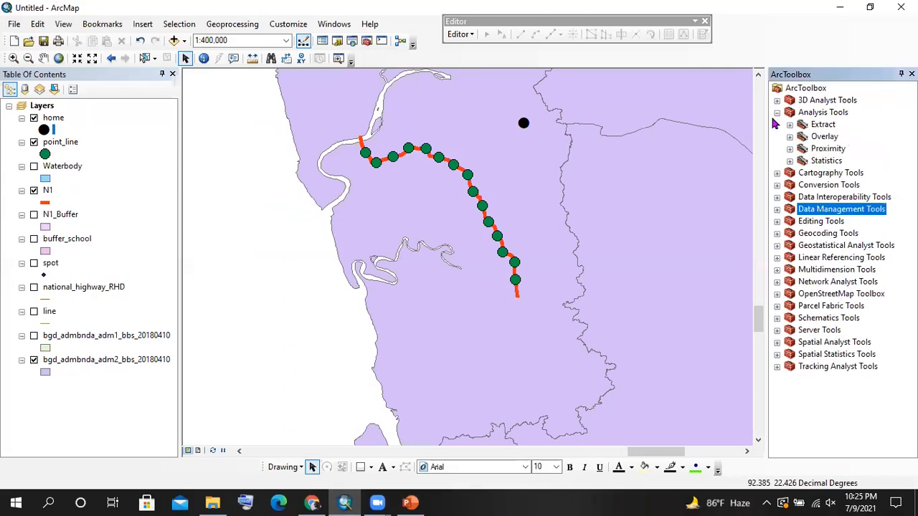
click(789, 149)
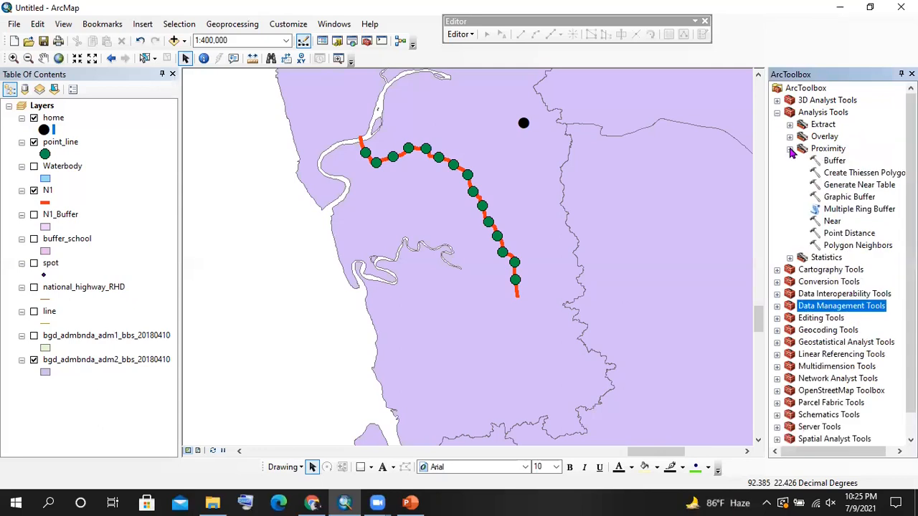
click(853, 234)
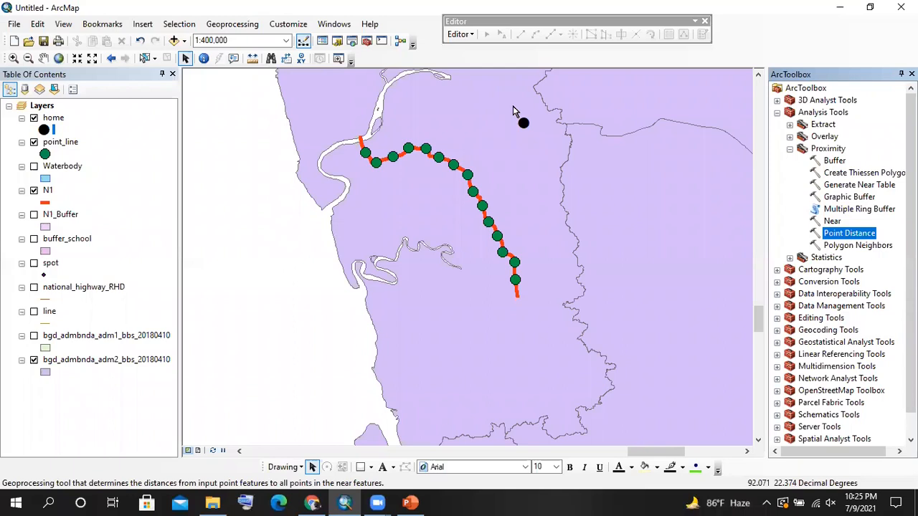
double_click(830, 235)
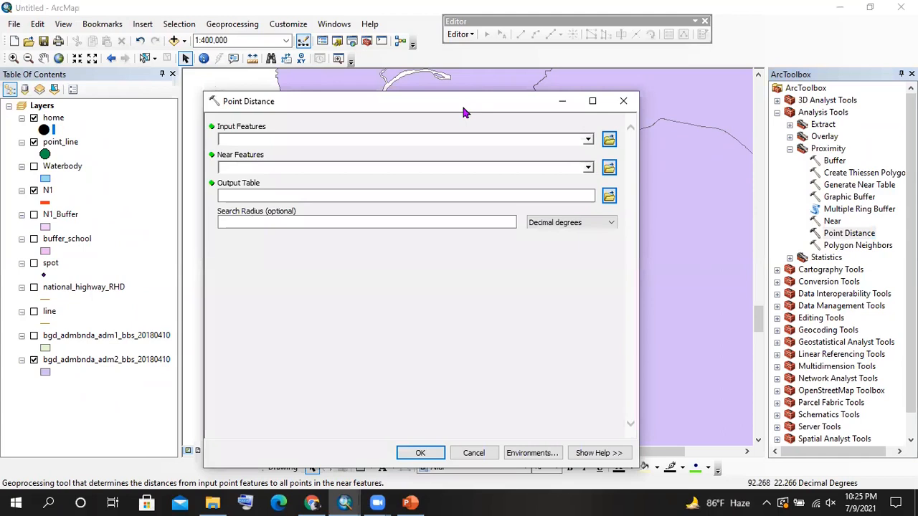
Run Point Distance with home as the input features and point_line as the near features, keeping the default output table
drag(463, 112, 315, 223)
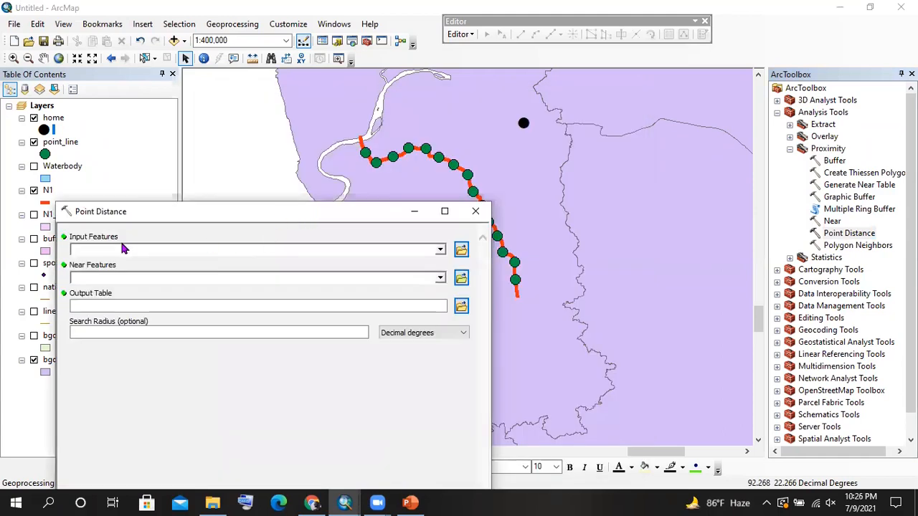
click(128, 277)
click(128, 277)
drag(55, 120, 144, 247)
click(95, 179)
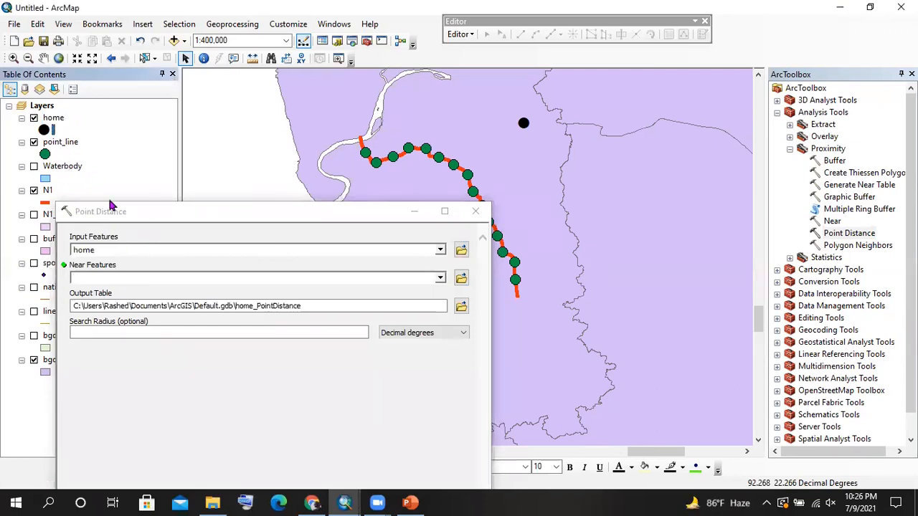
drag(50, 147, 112, 279)
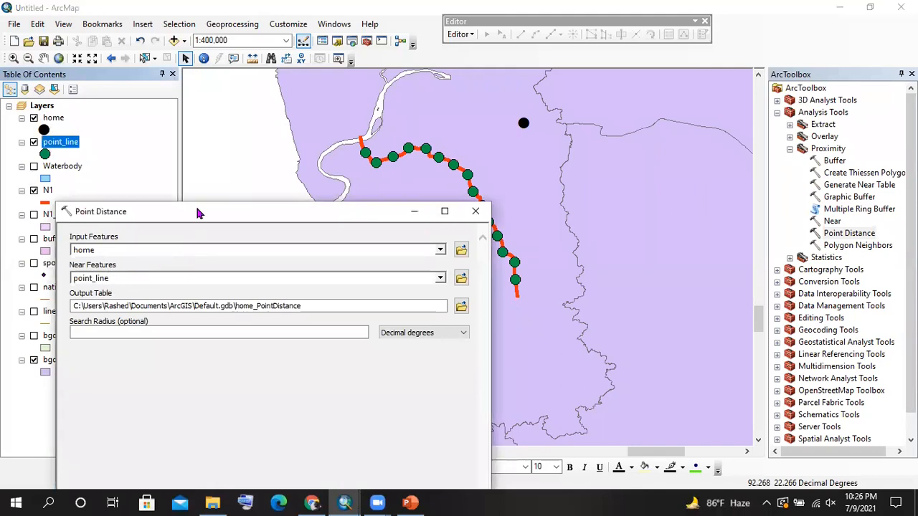
drag(198, 213, 155, 53)
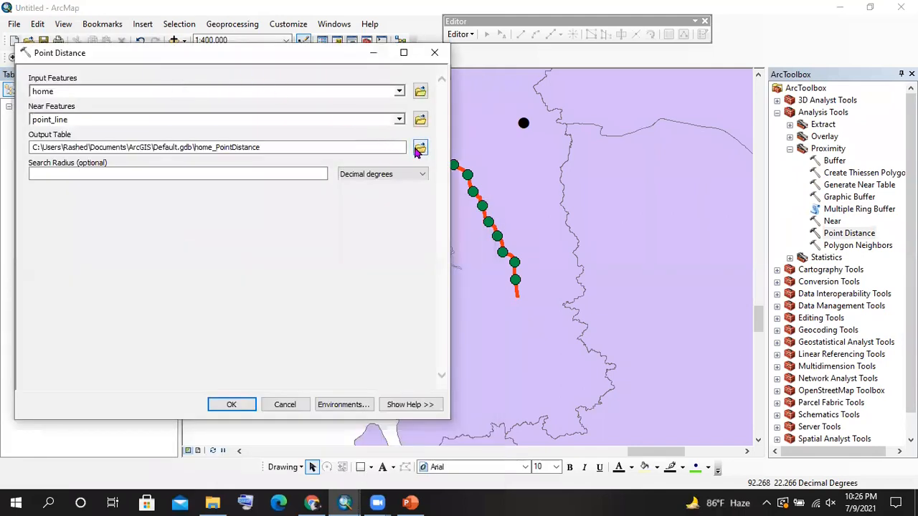
click(236, 404)
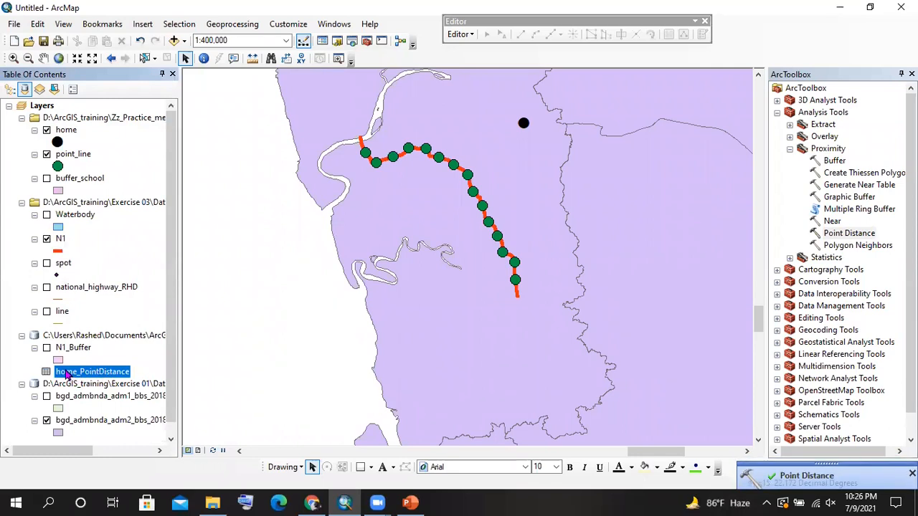
Compare the layer list by drawing order and by source to see where the home_PointDistance table is listed
right_click(66, 374)
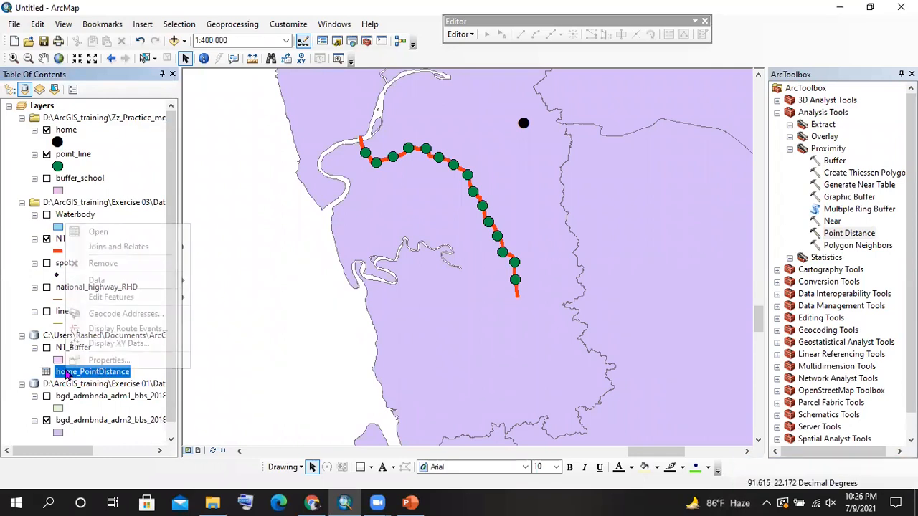
click(31, 359)
right_click(69, 372)
click(19, 246)
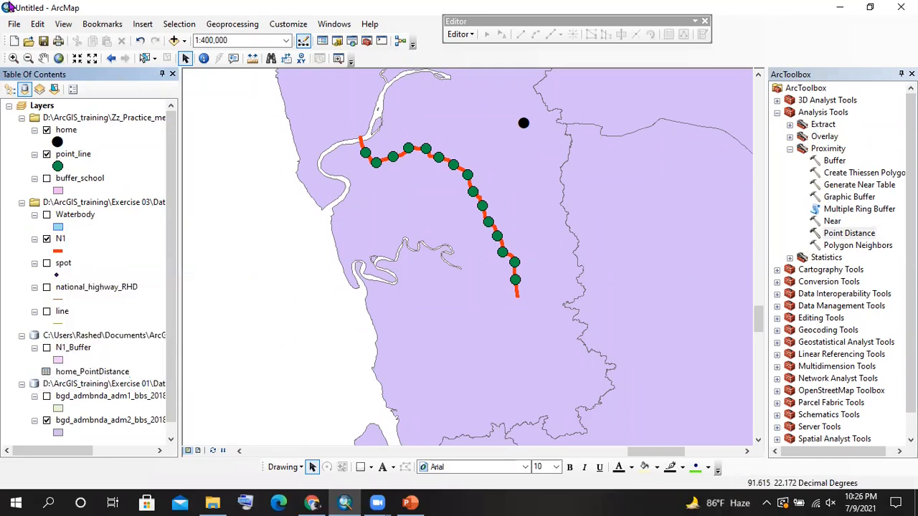
click(10, 89)
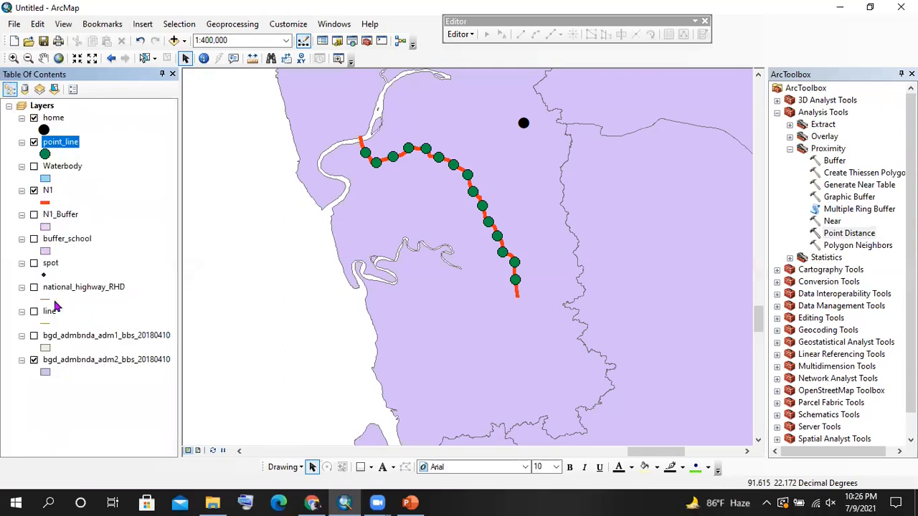
click(24, 90)
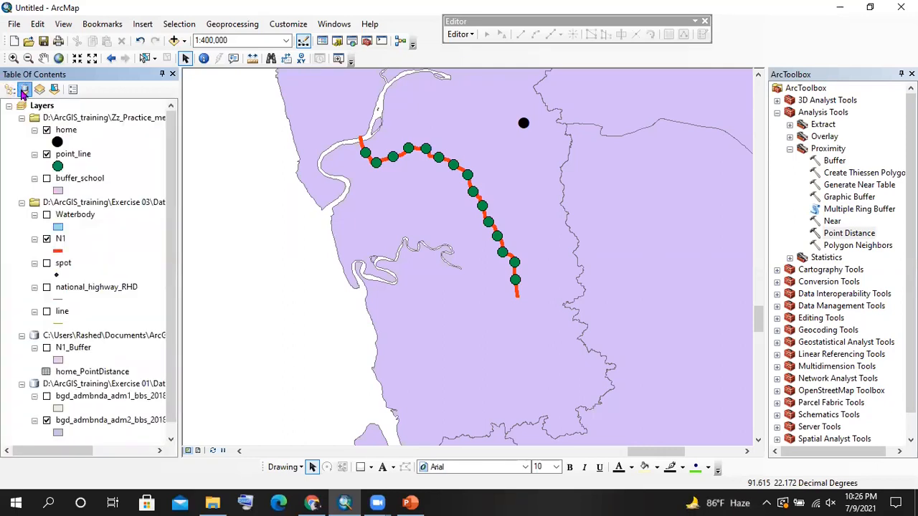
Open the home_PointDistance table and move its window aside to view the distances
right_click(79, 378)
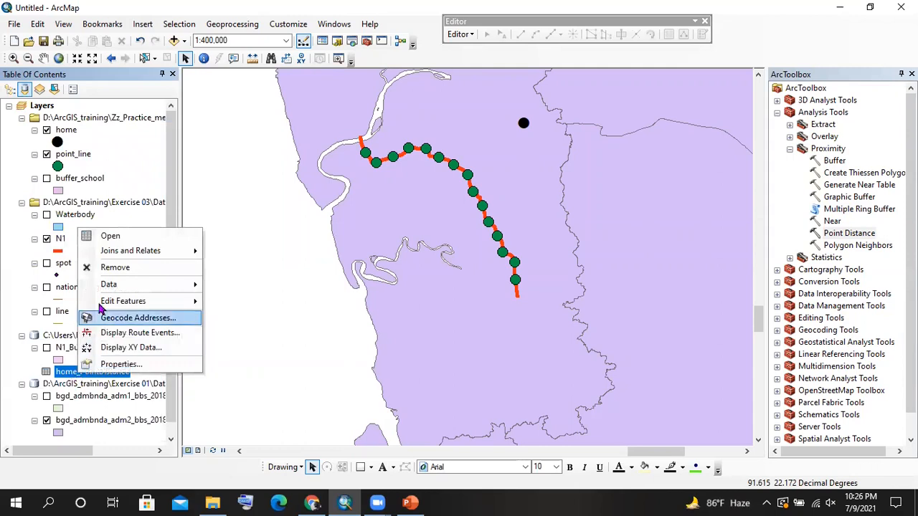
click(111, 240)
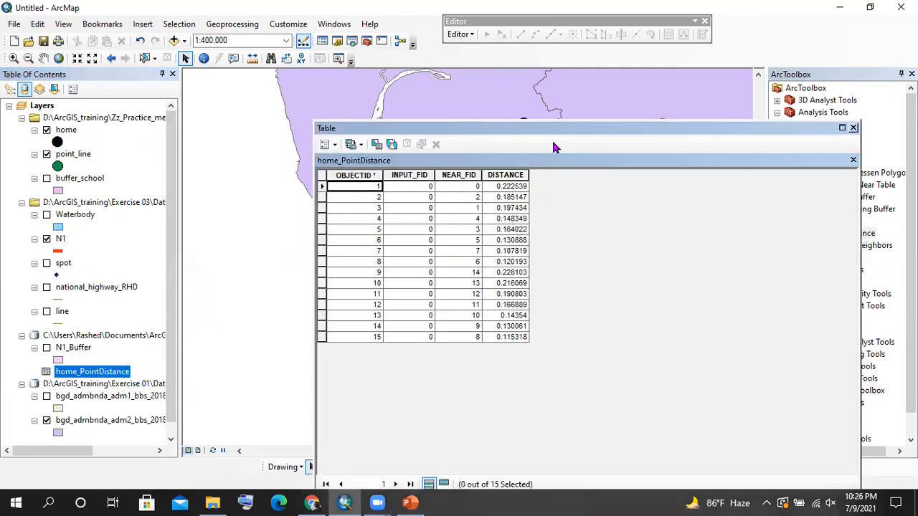
drag(547, 129, 395, 130)
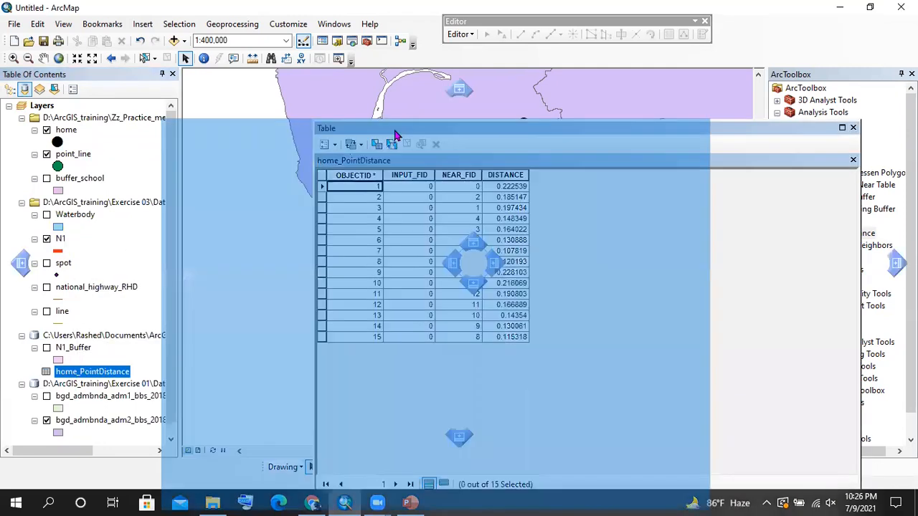
Reposition the home_PointDistance table window to compare its distances with the home and highway points on the map
drag(368, 186, 357, 278)
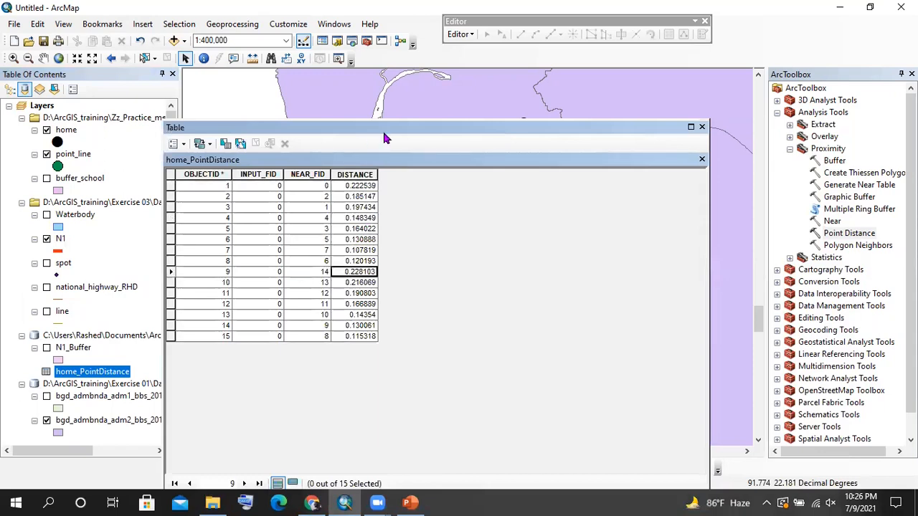
drag(398, 153, 417, 223)
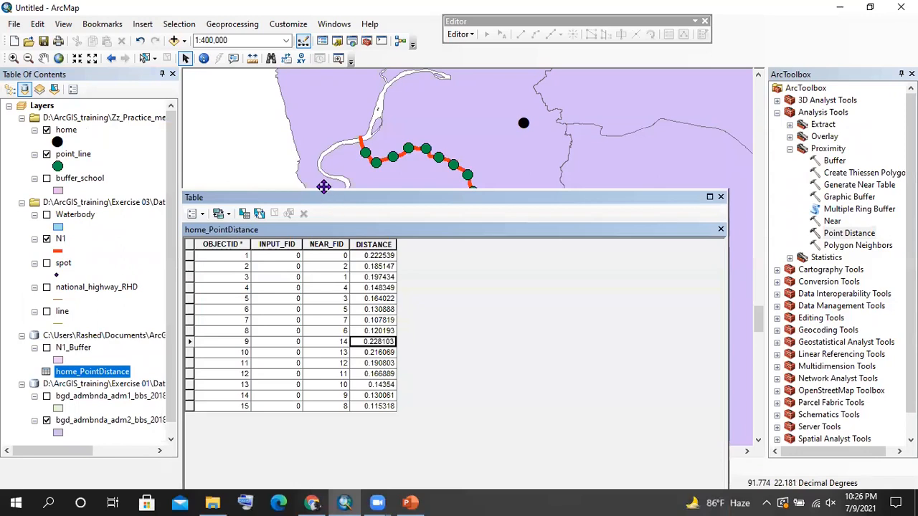
drag(297, 170, 285, 140)
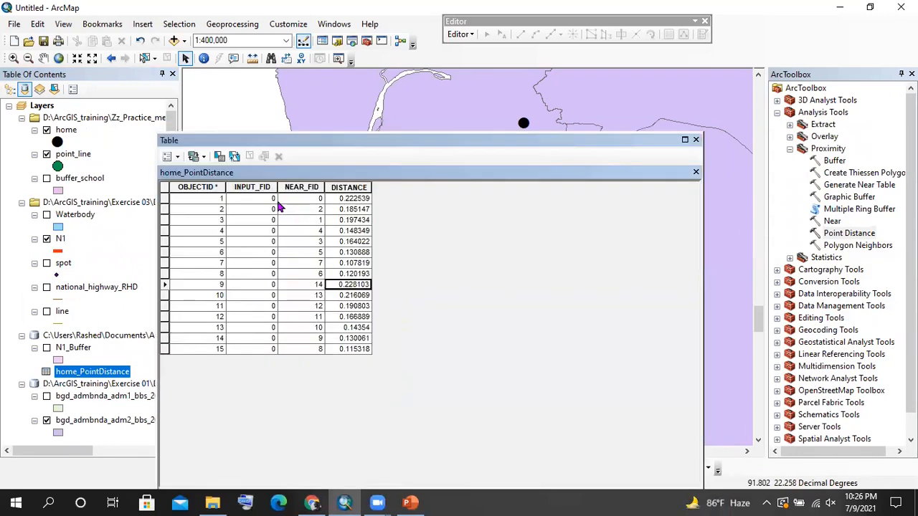
Examine the INPUT_FID, NEAR_FID and DISTANCE values in several rows of the home_PointDistance table, and close the table
click(276, 201)
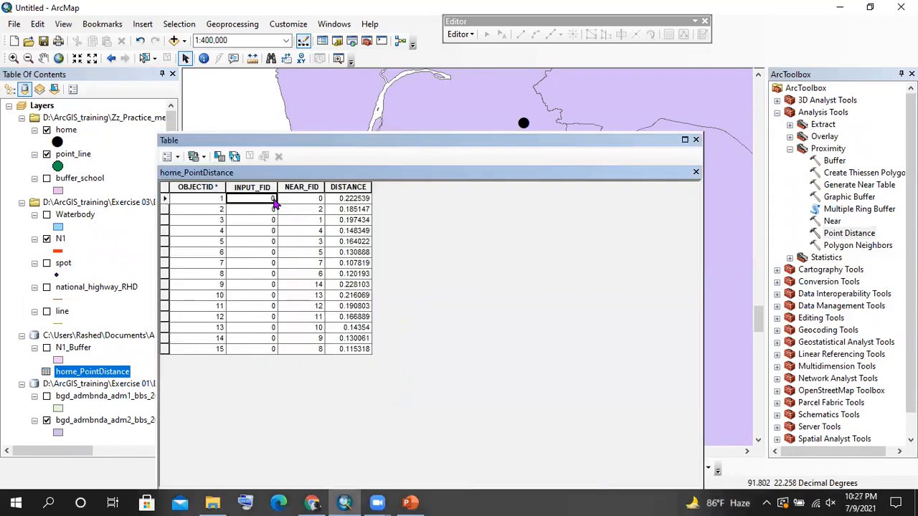
click(276, 209)
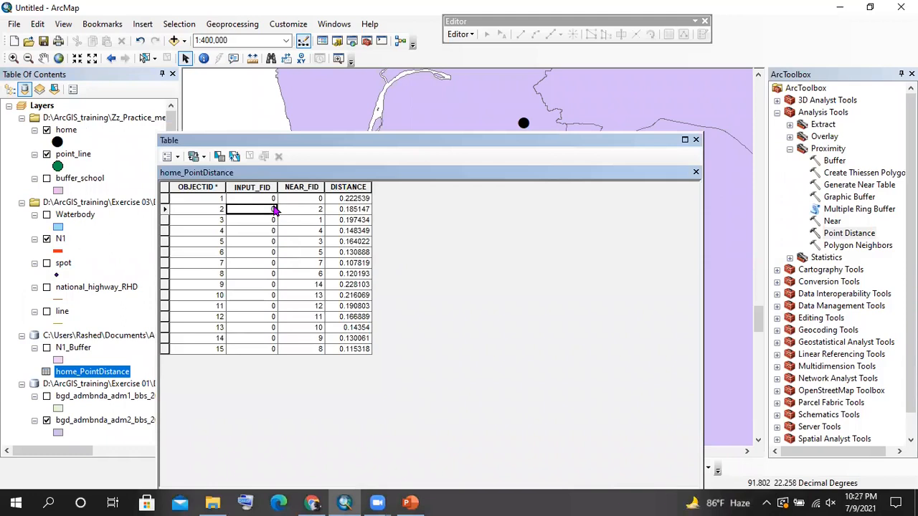
click(317, 209)
click(253, 222)
click(356, 222)
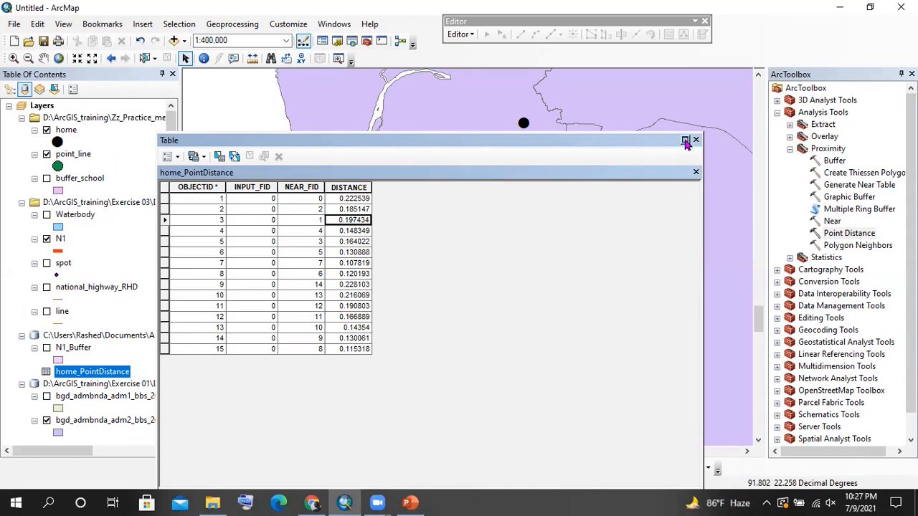
click(349, 199)
click(353, 252)
click(352, 296)
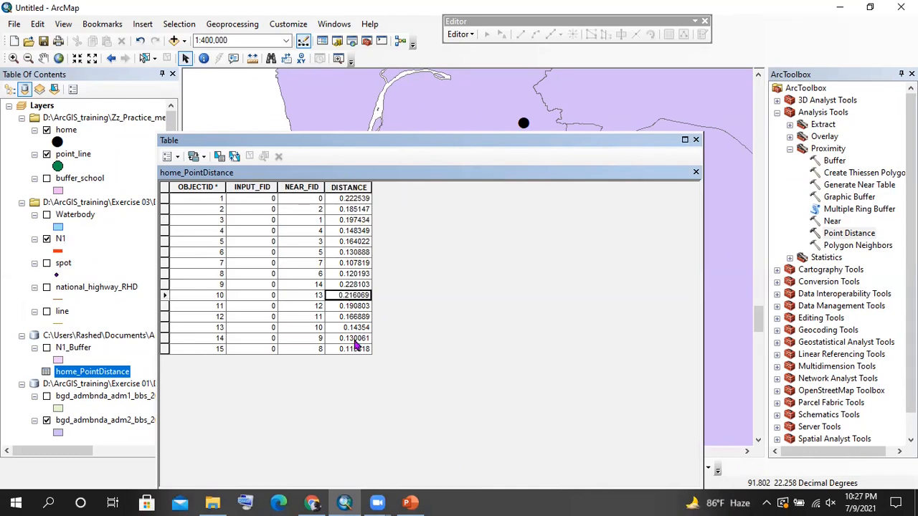
click(356, 338)
click(695, 140)
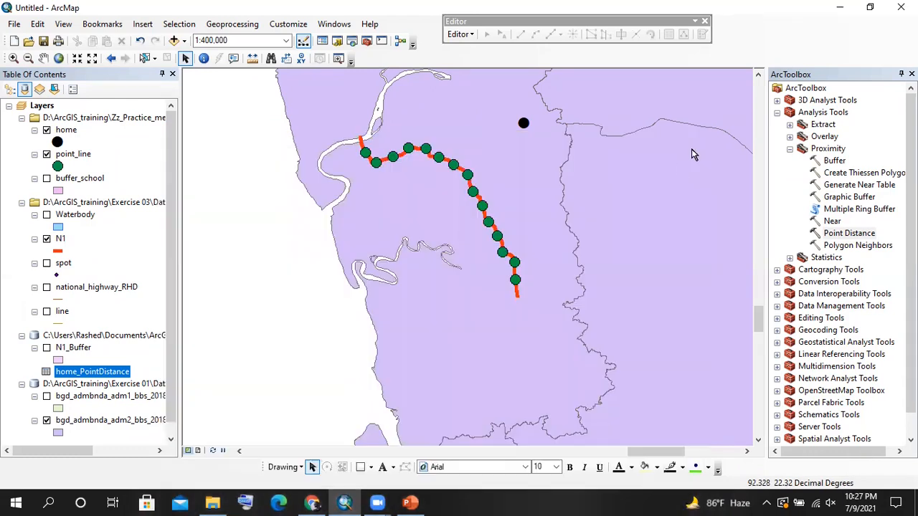
Collapse Analysis Tools and open the Project tool from the Projections and Transformations toolset of Data Management Tools
click(790, 149)
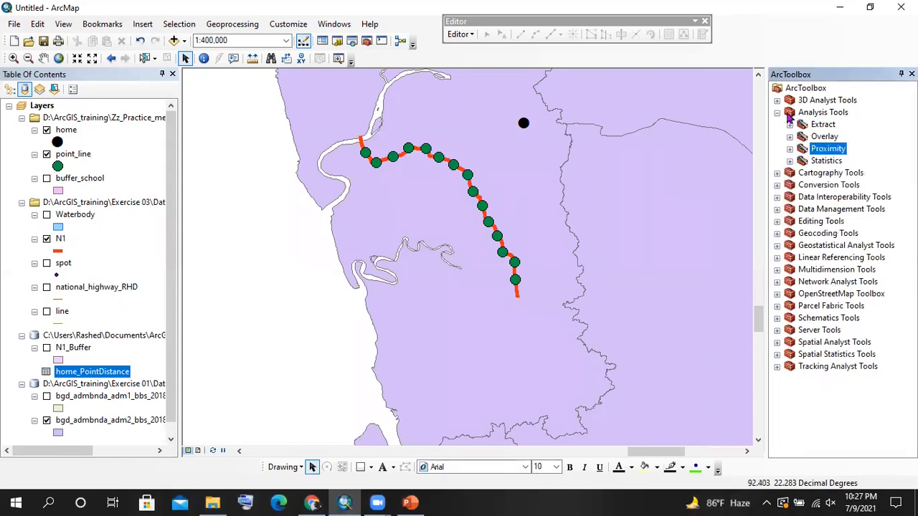
click(777, 112)
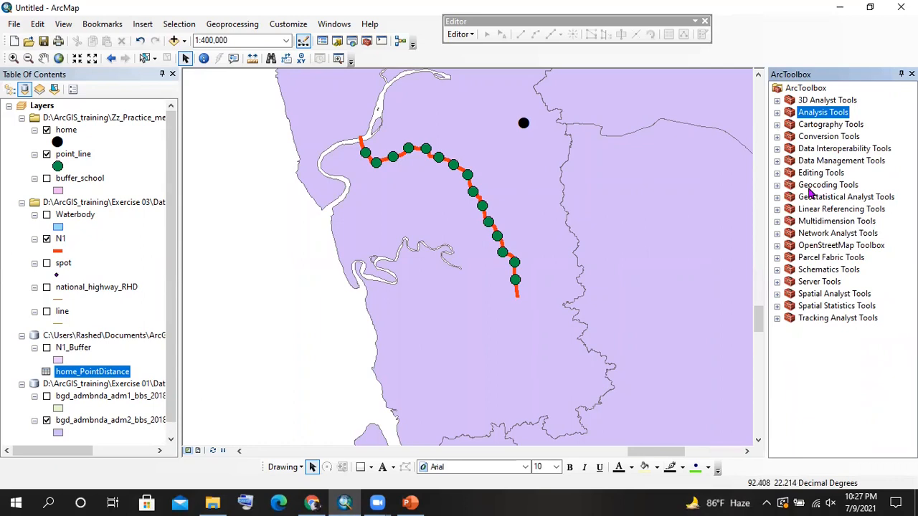
click(775, 164)
scroll(815, 198, down, 4)
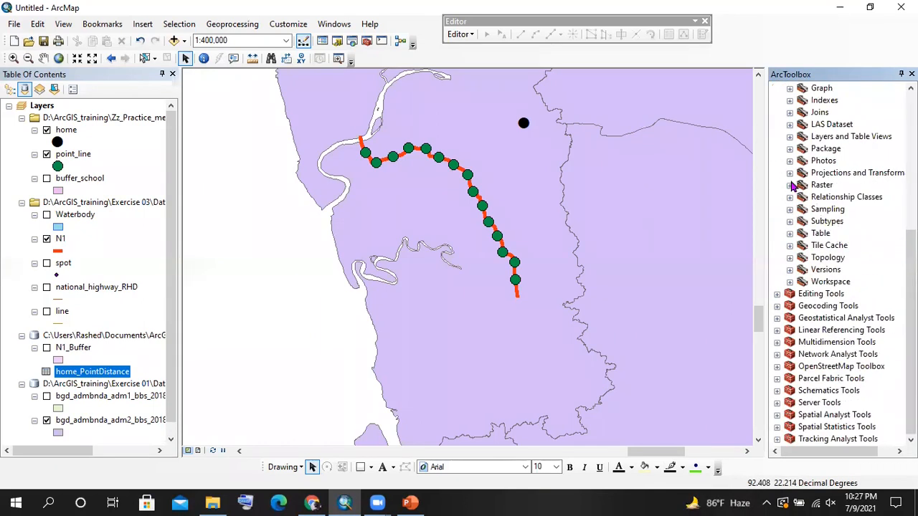
click(790, 174)
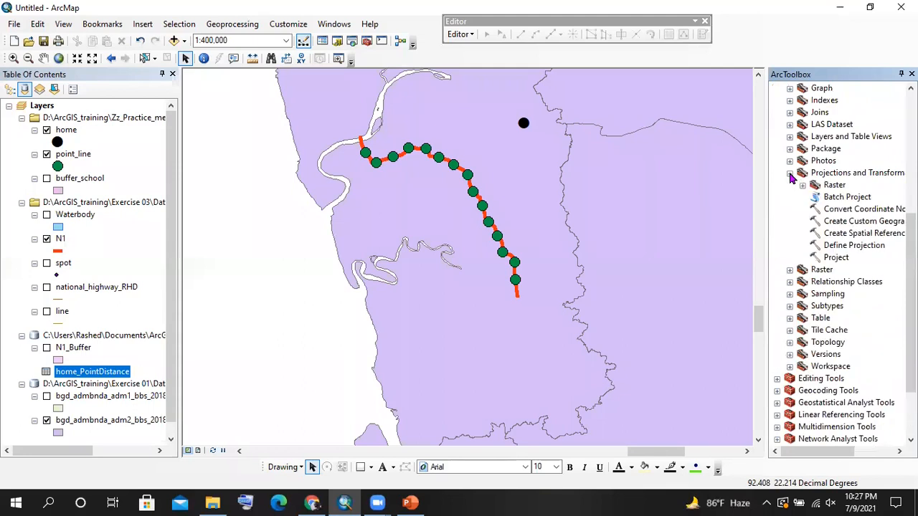
double_click(836, 258)
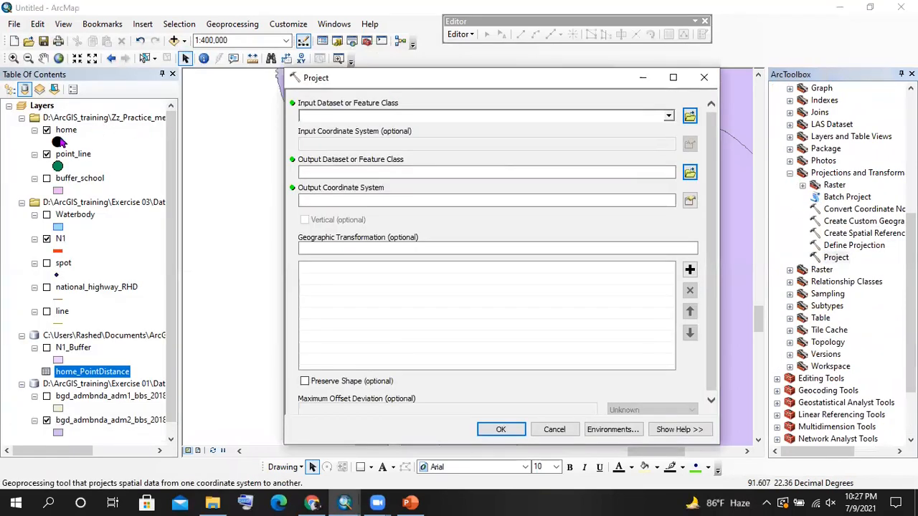
Set home as the input dataset to project and save the output as Home_46n in the Zz_Practice_me folder
drag(60, 141, 341, 108)
click(689, 172)
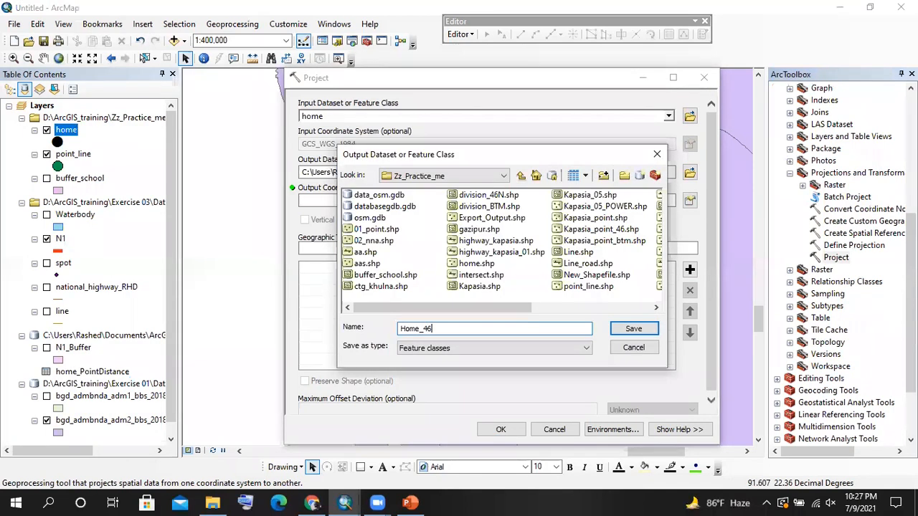
key(Return)
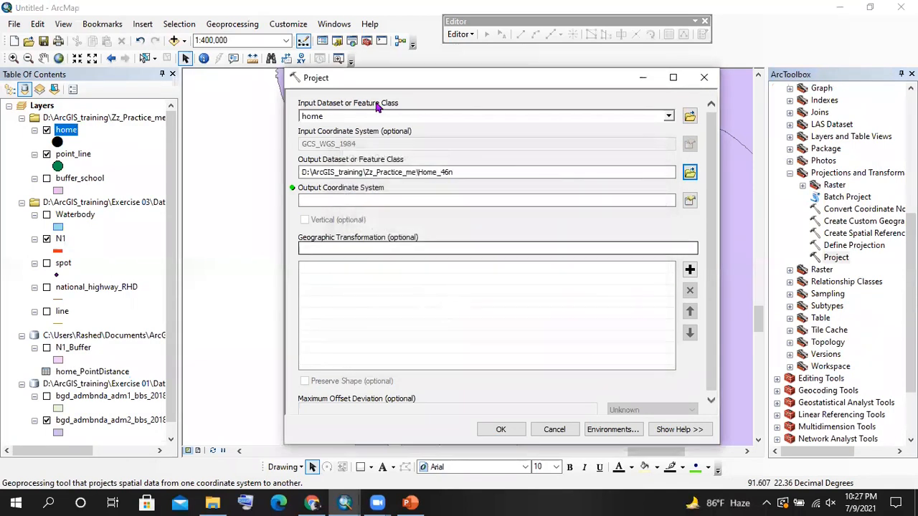
Set the output coordinate system to WGS 1984 UTM Zone 46N and run the projection of home
drag(364, 75, 189, 27)
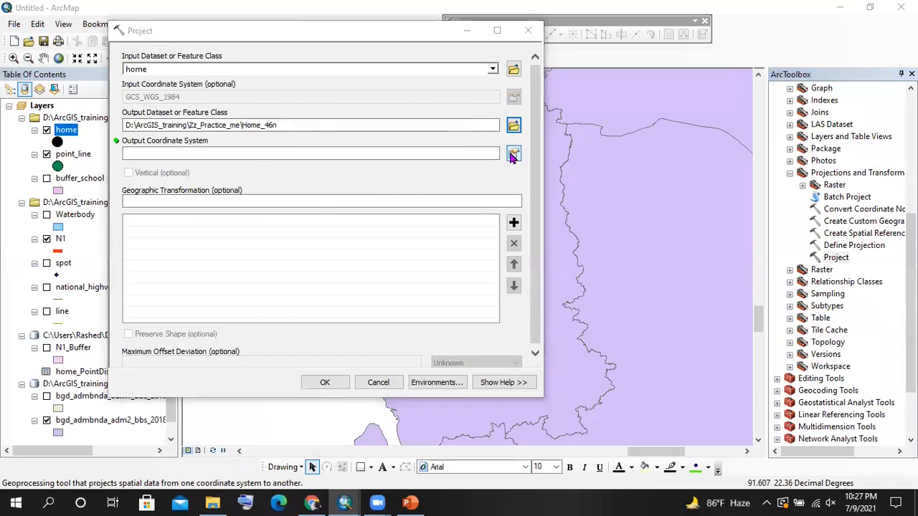
click(512, 157)
scroll(321, 162, down, 4)
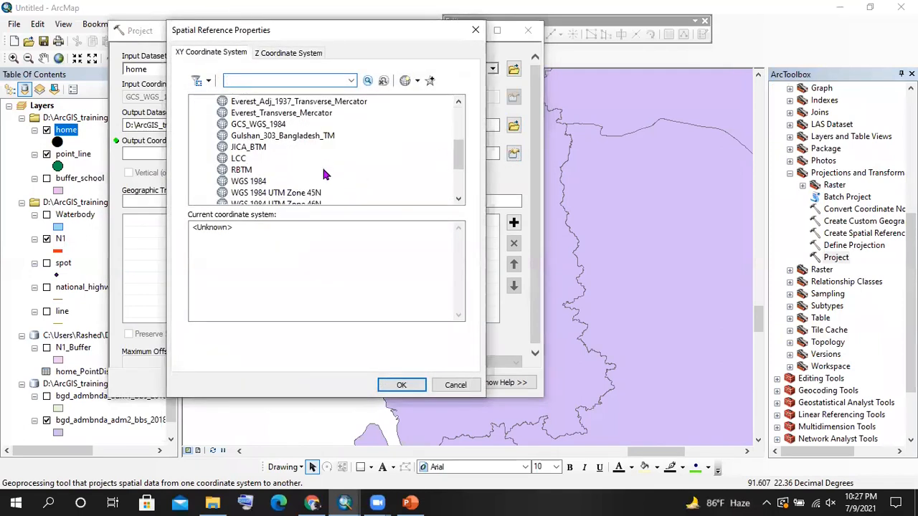
scroll(335, 185, down, 2)
click(320, 159)
click(319, 147)
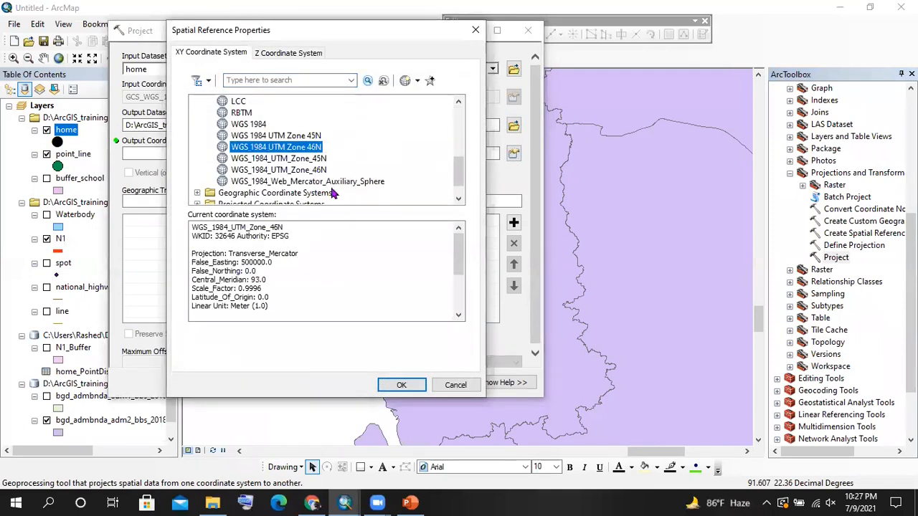
click(399, 384)
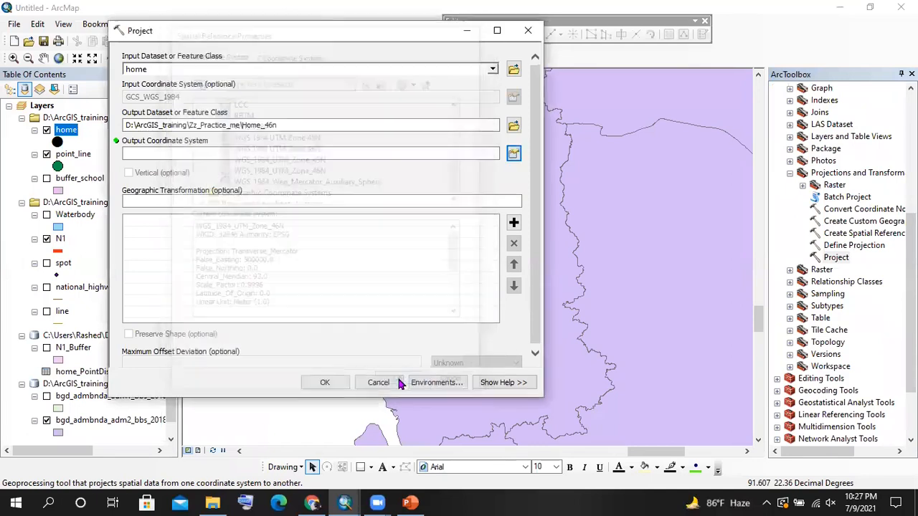
click(325, 384)
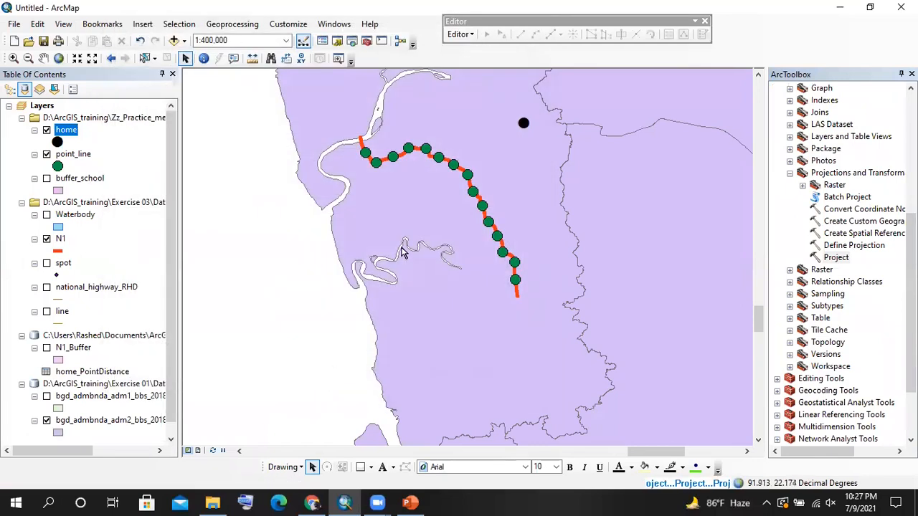
Start another Project operation with point_line as the input and point_line_46N in the Zz_Practice_me folder as the output
double_click(842, 260)
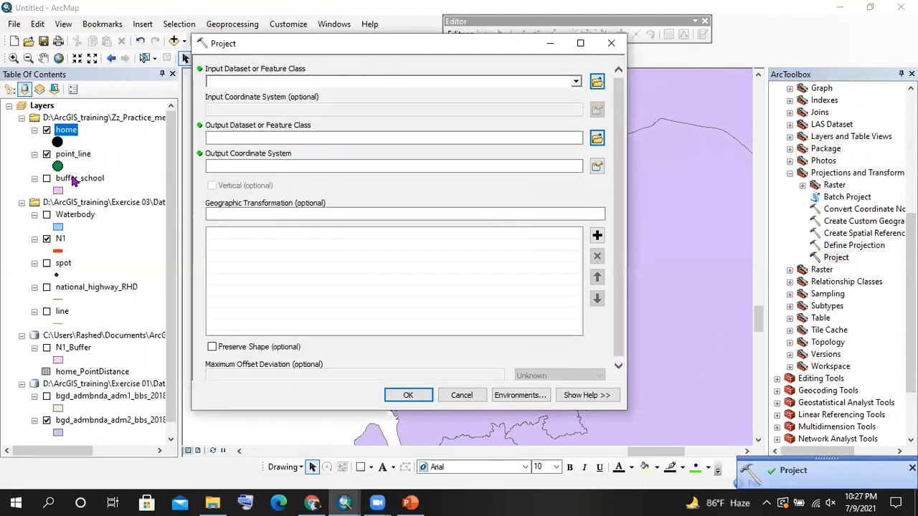
drag(71, 159, 260, 83)
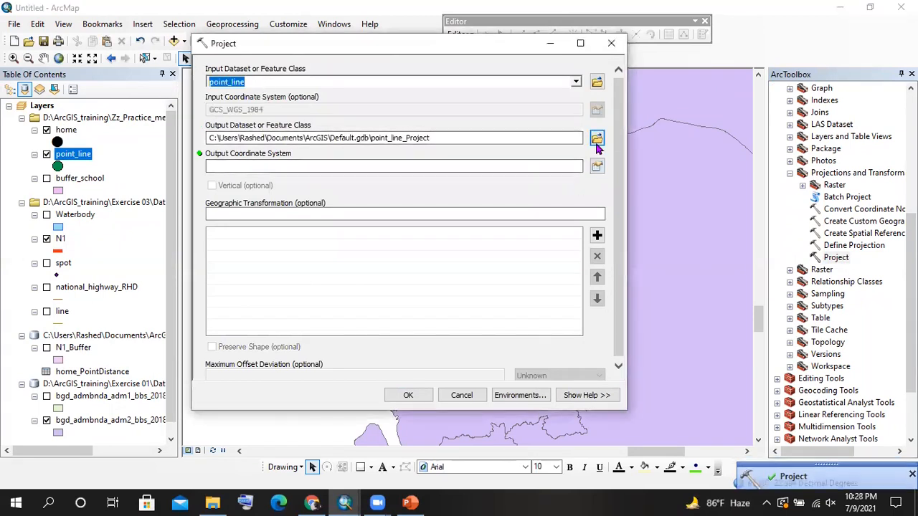
click(597, 137)
text(point_line)
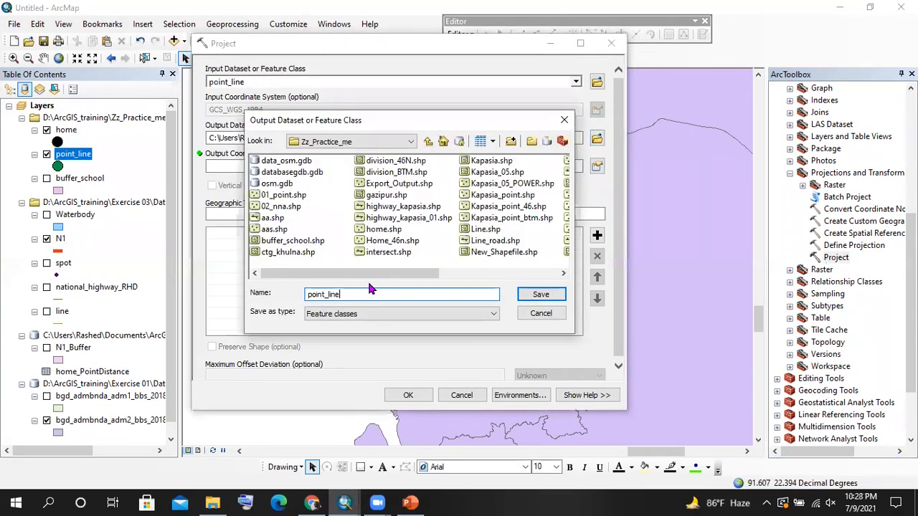
text(_46N)
key(Return)
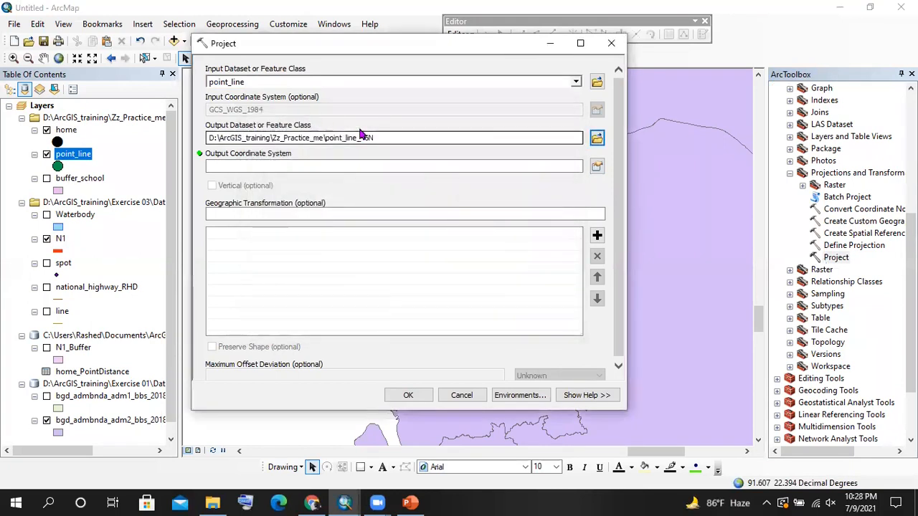
Choose WGS 1984 UTM Zone 46N as the output coordinate system for point_line and run the projection
click(597, 166)
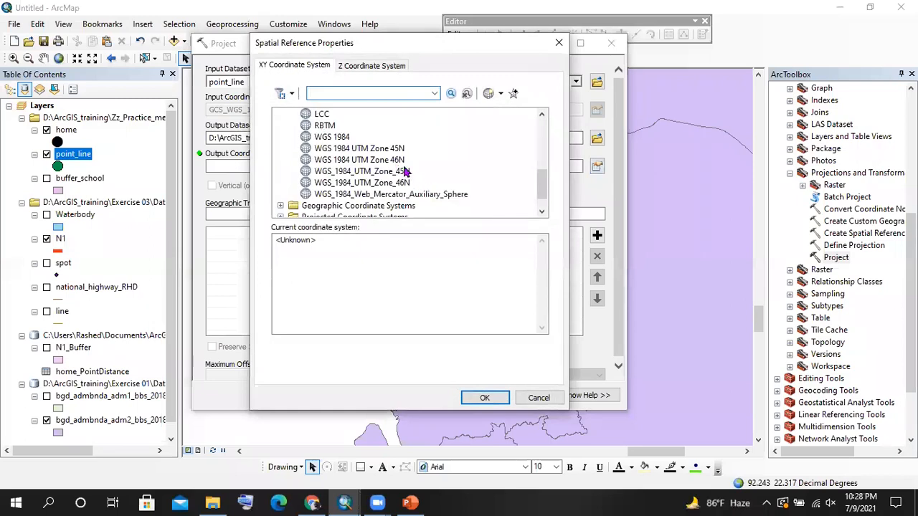
click(398, 160)
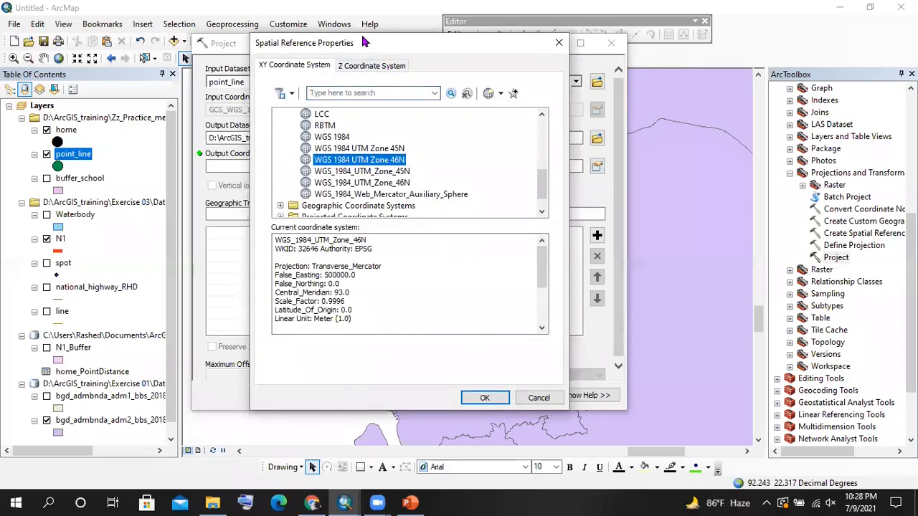
drag(364, 43, 302, 12)
click(409, 368)
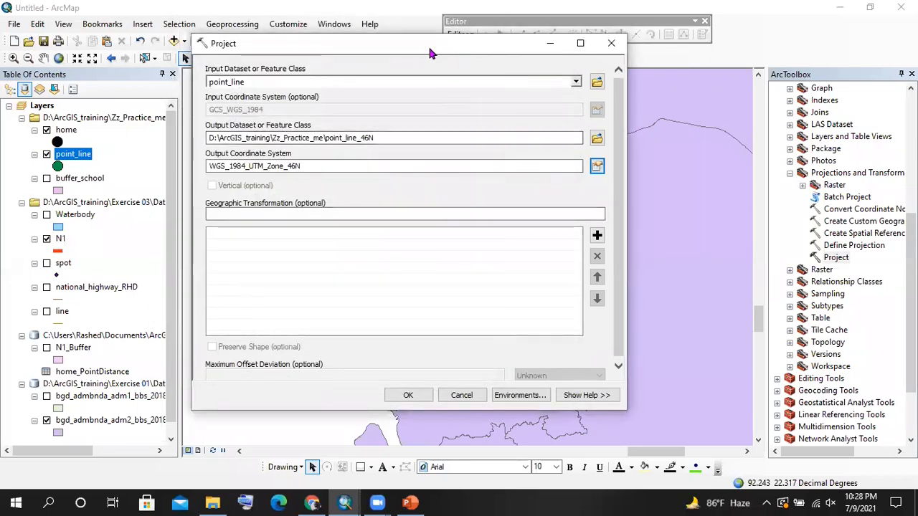
drag(430, 54, 373, 39)
click(276, 381)
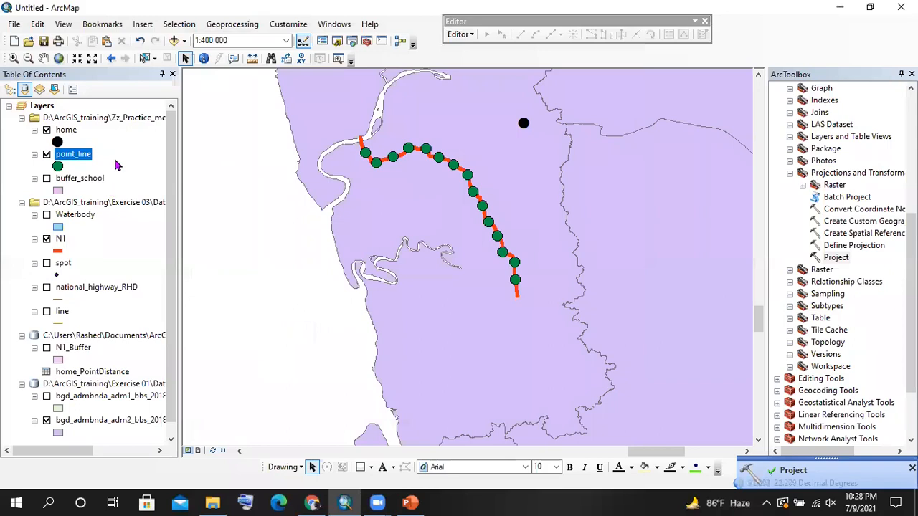
List the layers by drawing order and add Home_46n.shp and point_line_46N.shp from the Zz_Practice_me folder to the map
click(9, 89)
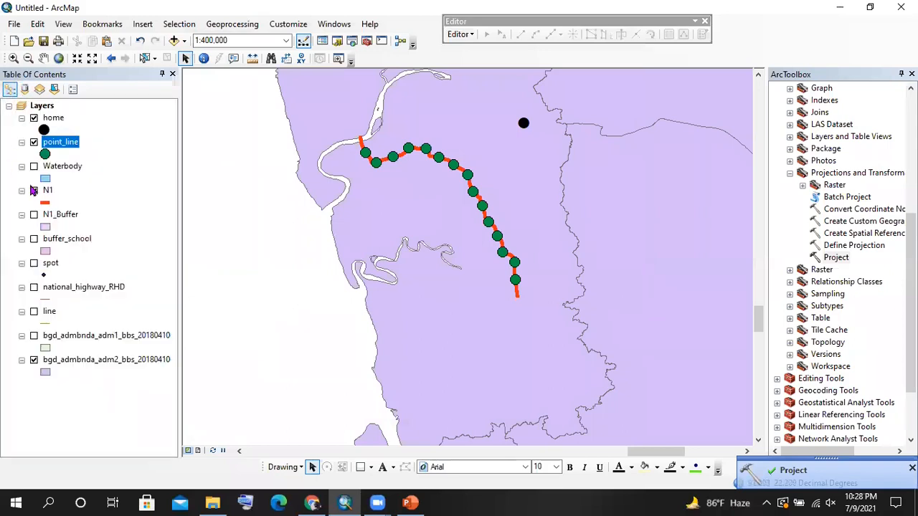
click(88, 158)
click(174, 41)
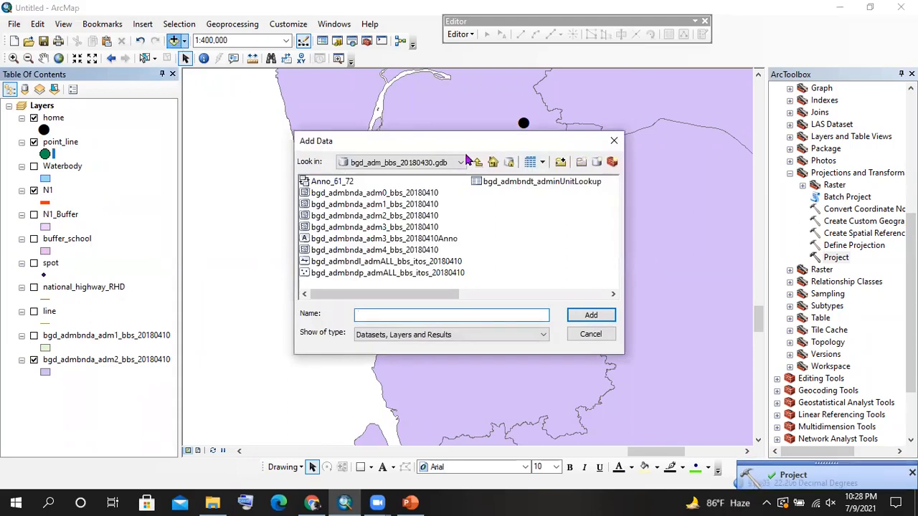
click(478, 164)
click(477, 163)
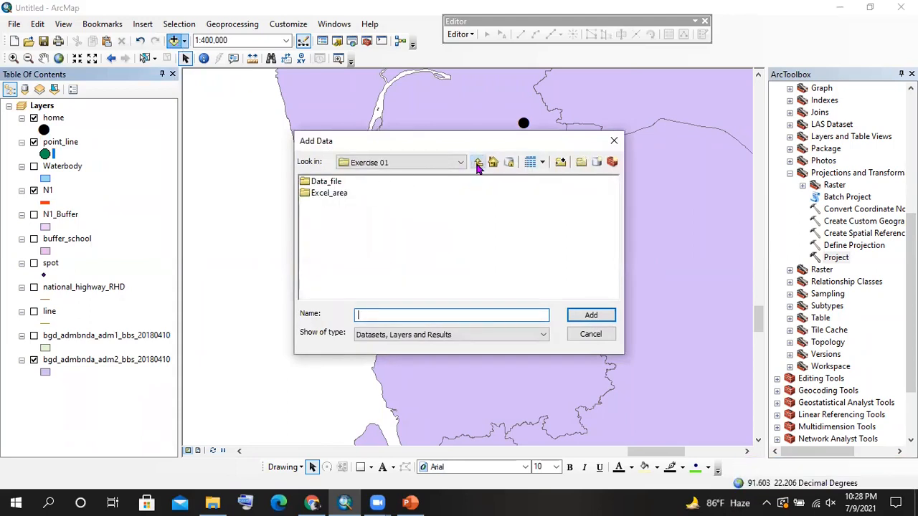
click(478, 163)
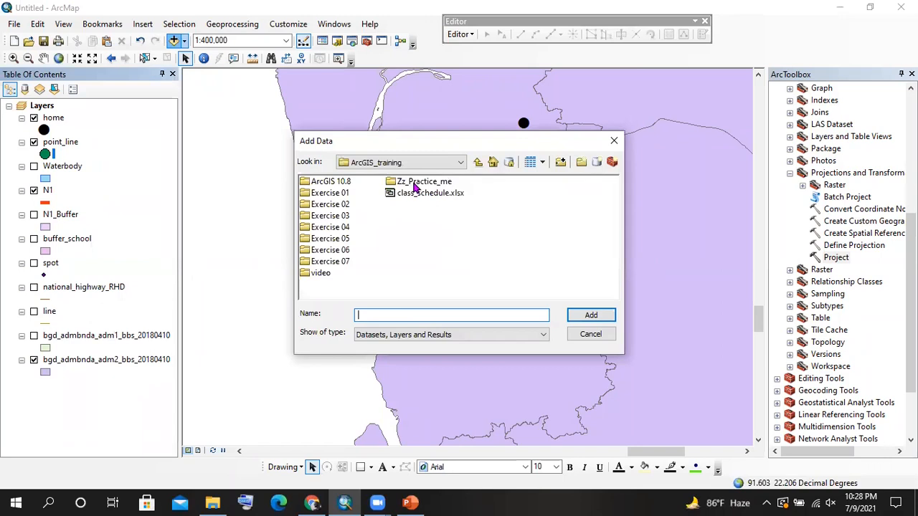
double_click(419, 182)
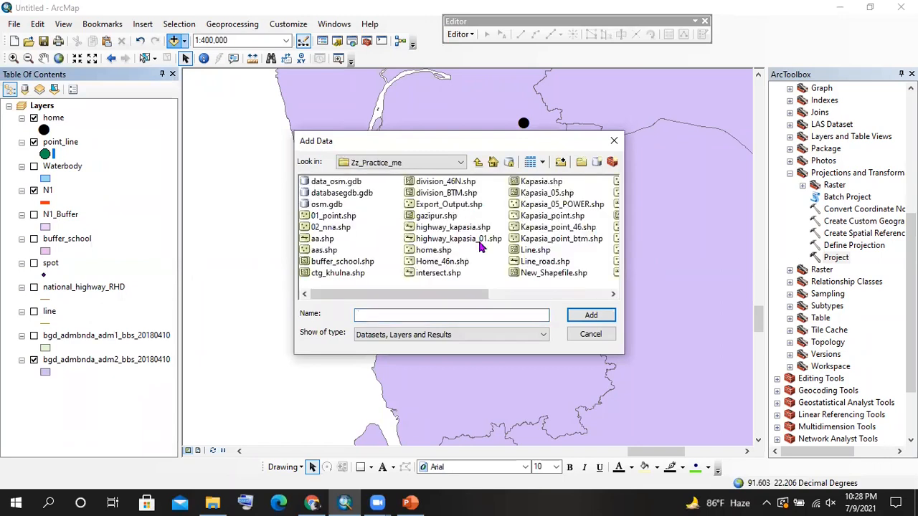
click(455, 262)
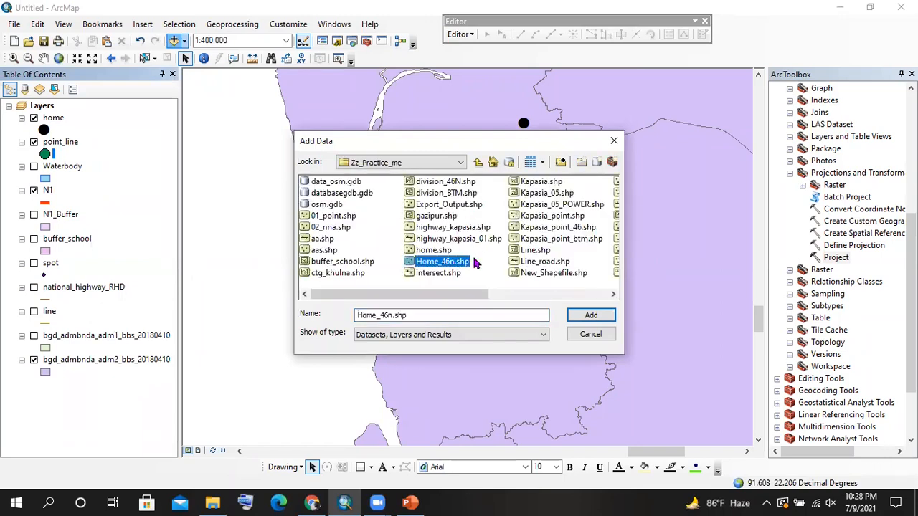
scroll(496, 258, right, 2)
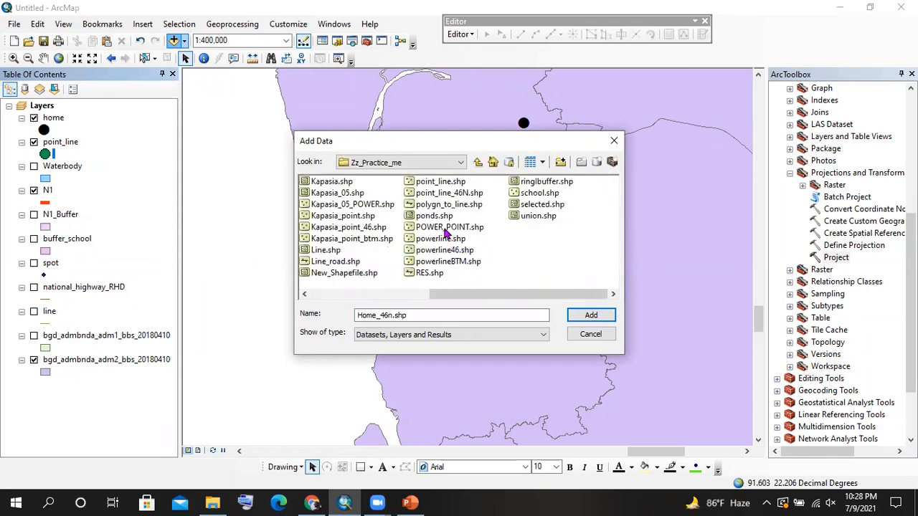
ctrl+click(456, 193)
click(591, 314)
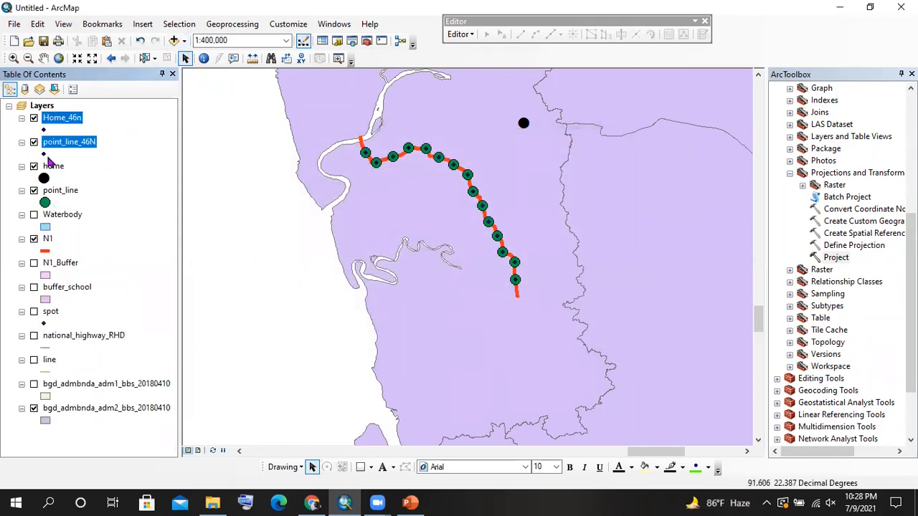
Turn off the display of the original home and point_line layers
click(34, 166)
click(34, 190)
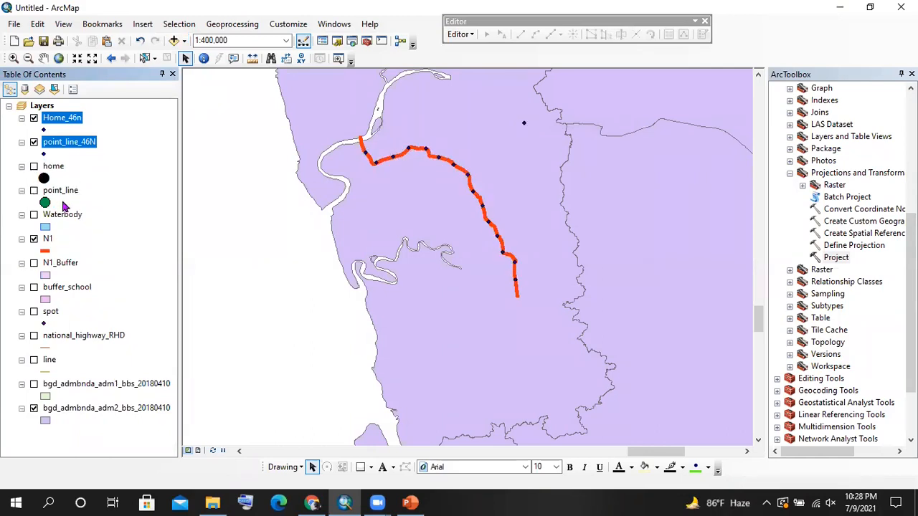
click(133, 119)
Symbolize point_line_46N with the black Hexagon 1 marker and Home_46n with the green circle marker containing a center dot
click(43, 154)
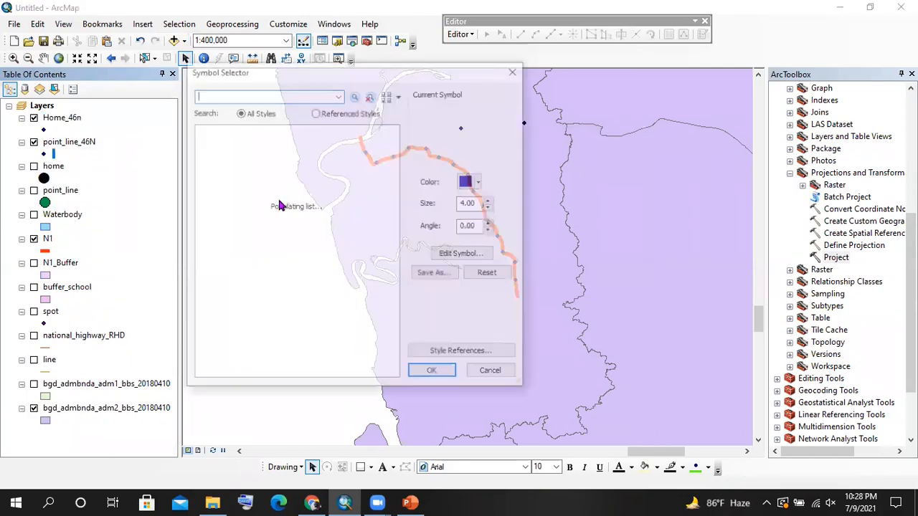
click(273, 209)
click(437, 373)
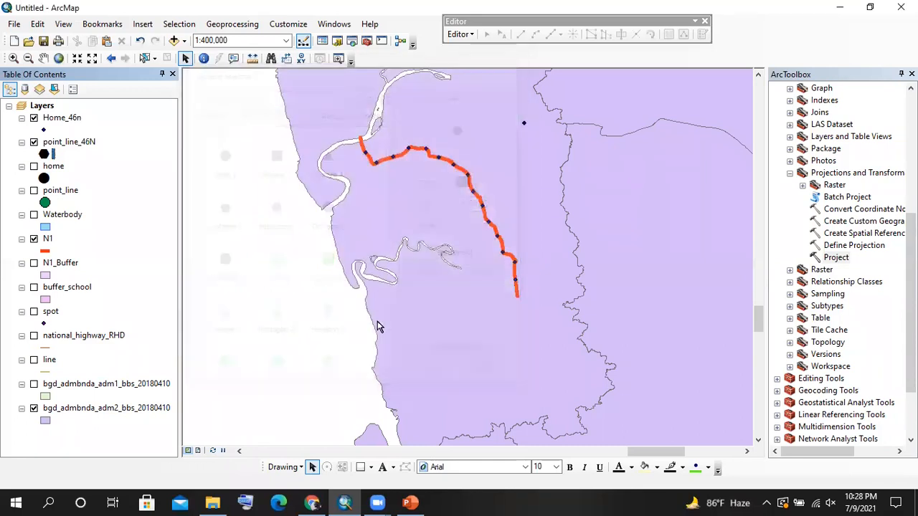
click(44, 129)
click(328, 369)
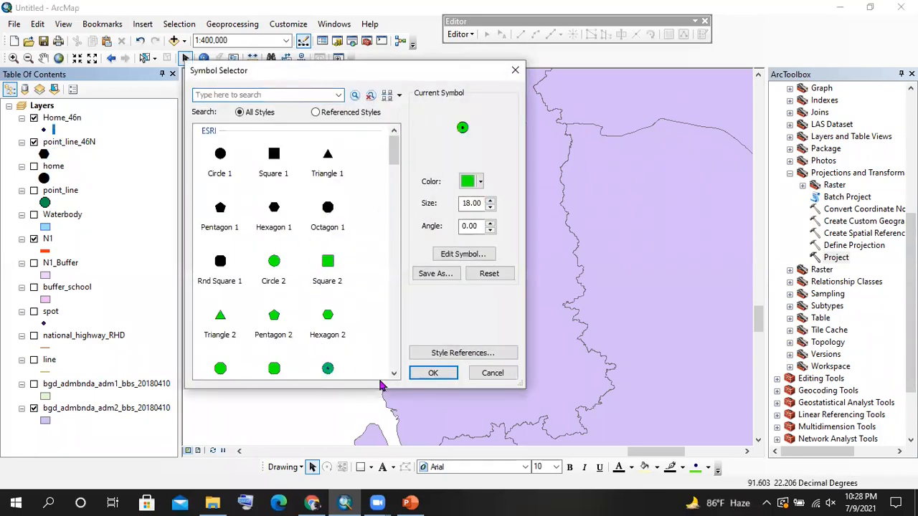
click(433, 373)
scroll(494, 138, down, 1)
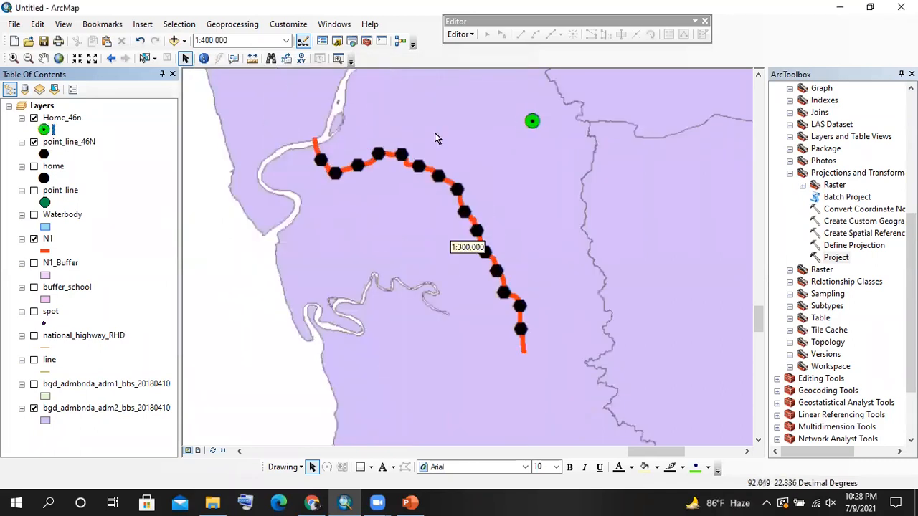
Set the point_line_46N marker size to 13
click(44, 154)
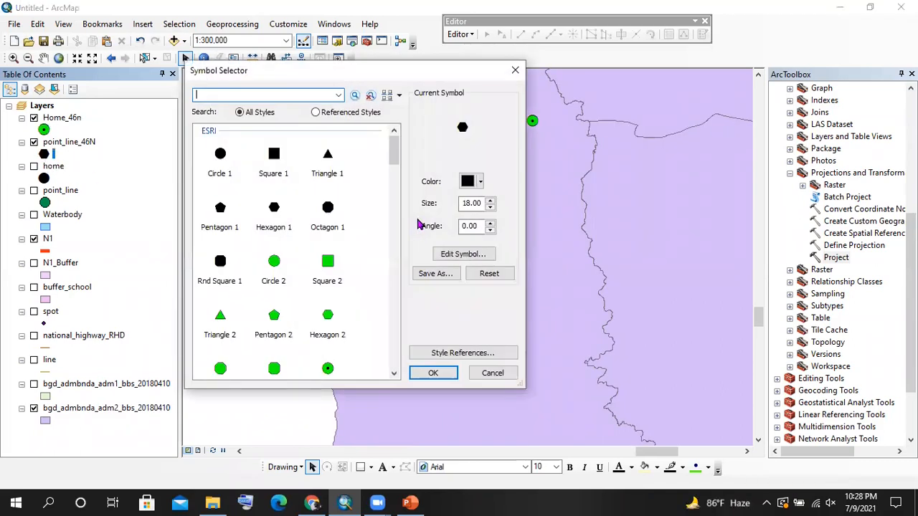
double_click(474, 202)
text(13)
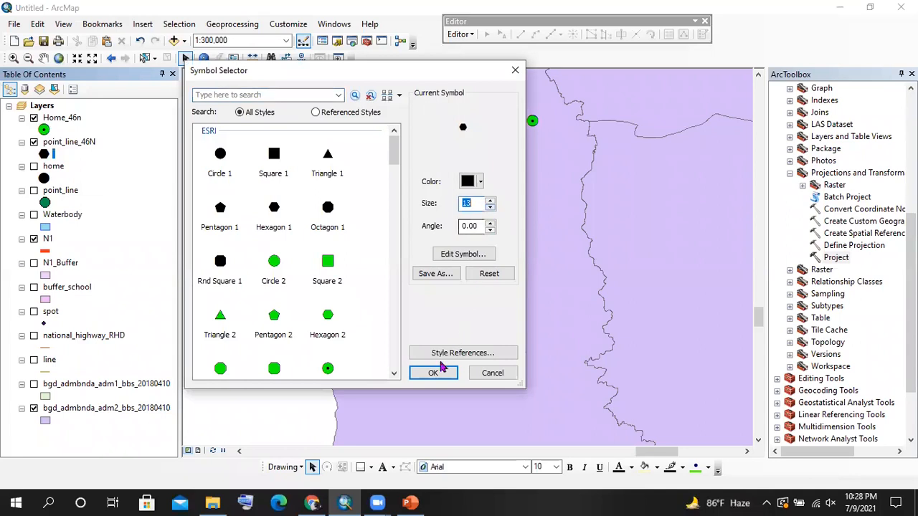
click(434, 372)
Collapse Data Management Tools and expand the Proximity toolset of Analysis Tools to reach the Point Distance tool
scroll(820, 147, up, 7)
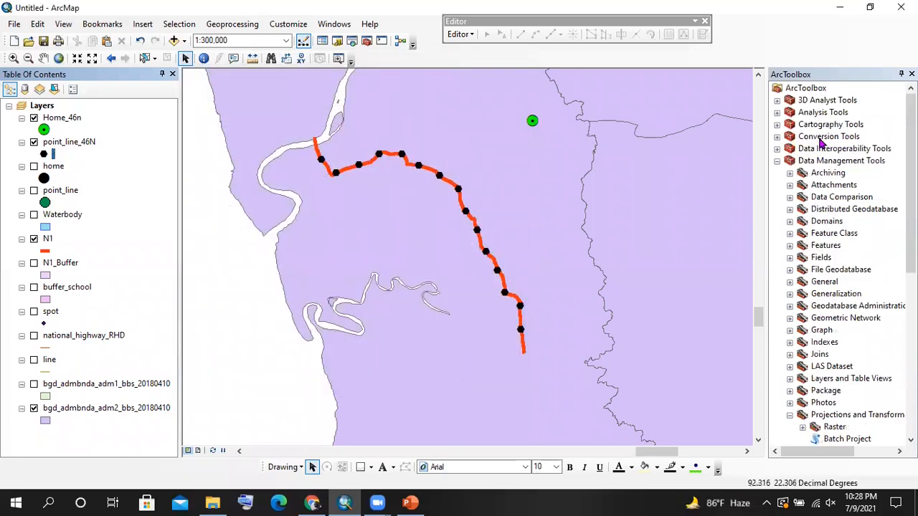
click(776, 161)
click(777, 113)
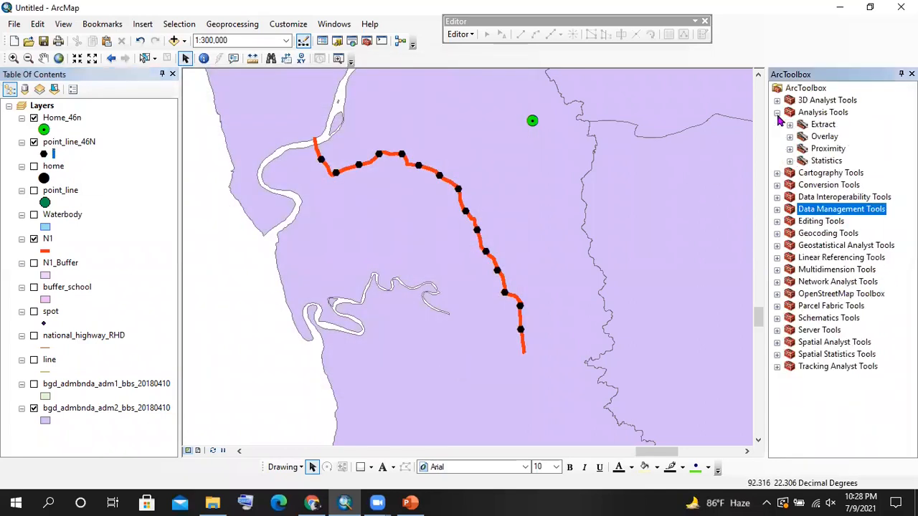
click(790, 149)
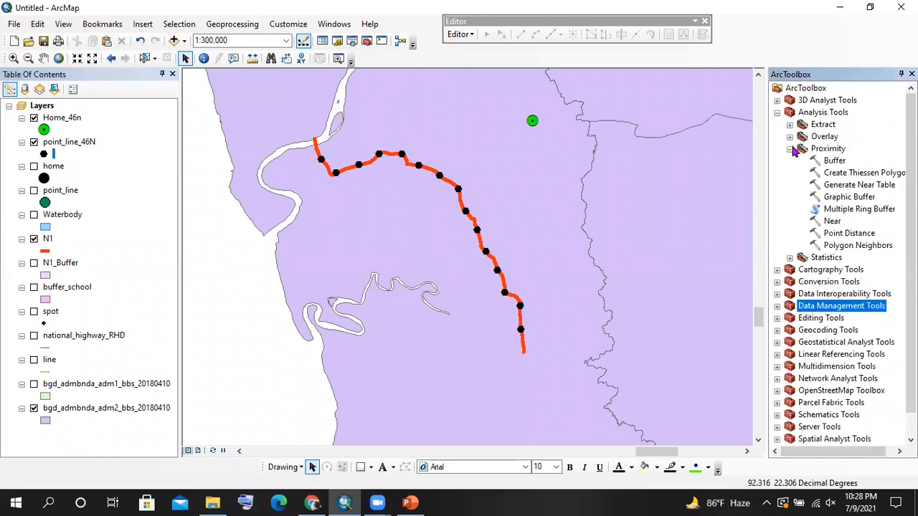
double_click(849, 235)
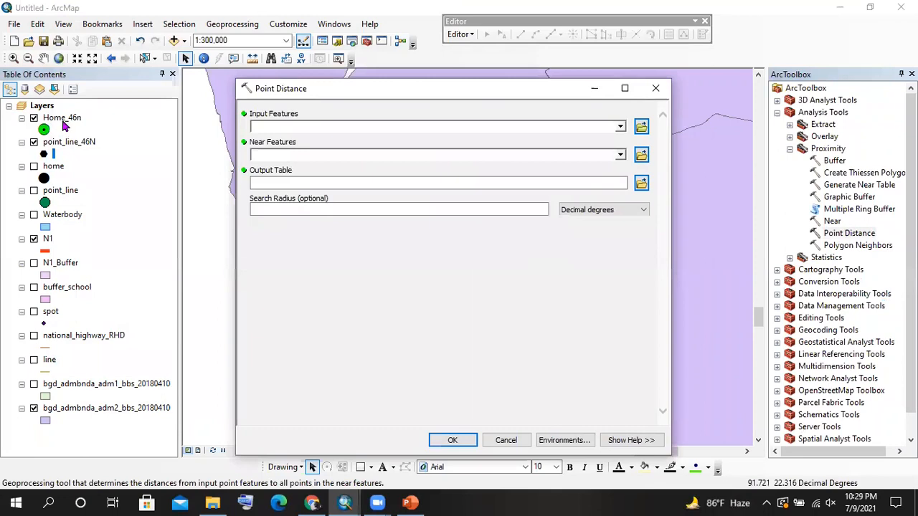
drag(63, 126, 293, 125)
click(656, 87)
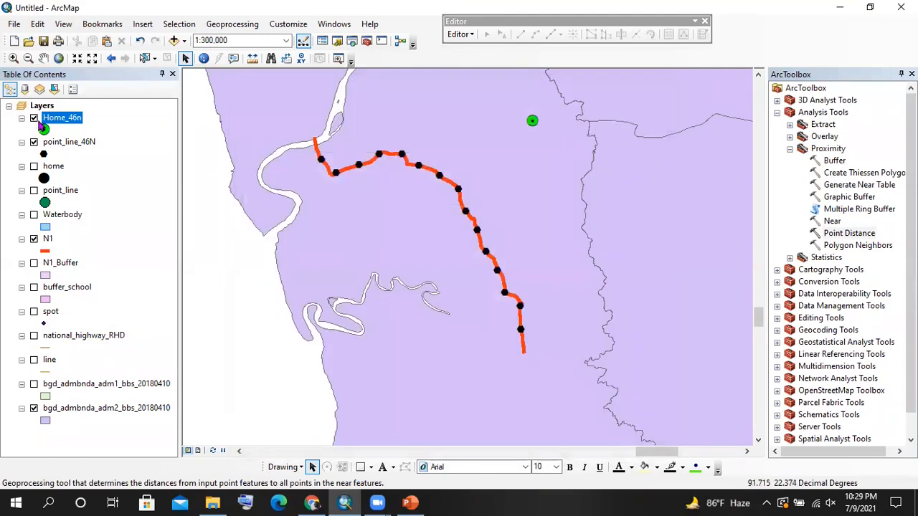
Examine the Home_46n attribute table, including its FID and Id fields, and close it
right_click(56, 123)
click(124, 158)
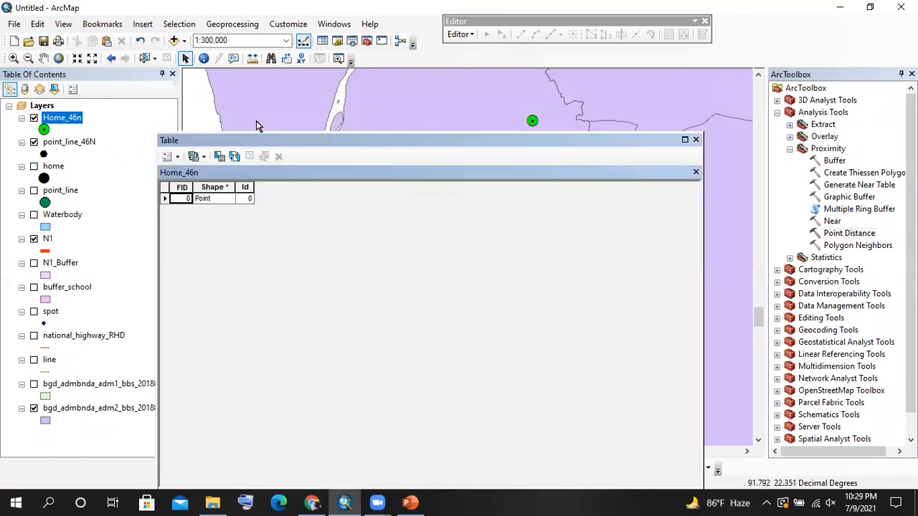
click(234, 166)
click(234, 167)
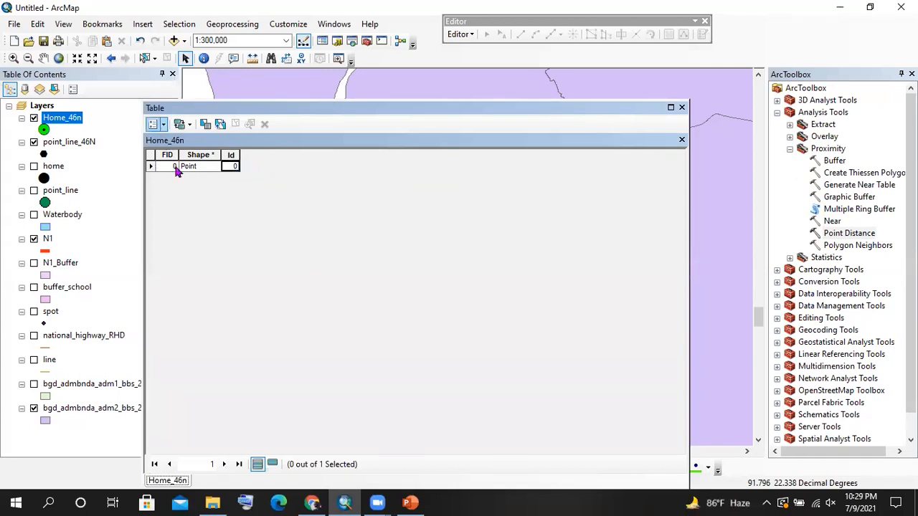
click(163, 127)
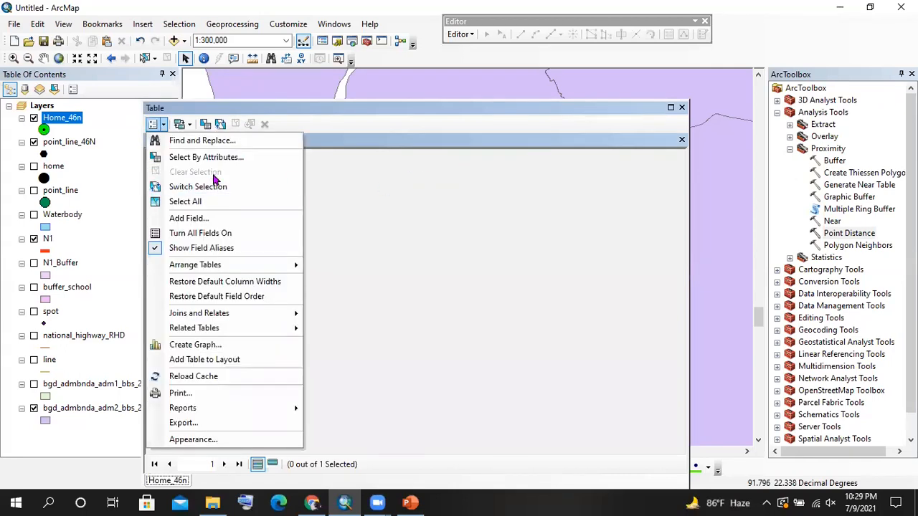
click(337, 157)
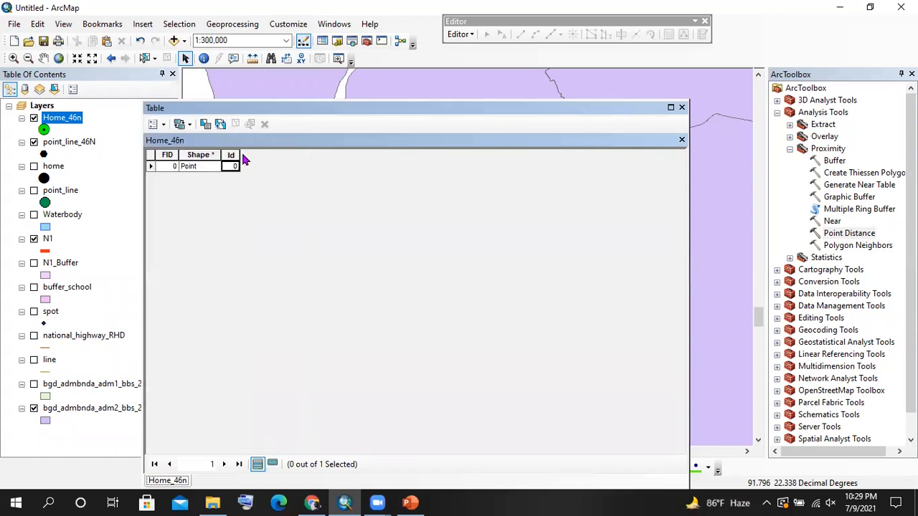
click(681, 106)
Examine the FID and Id values of the points in the point_line_46N attribute table and close it
click(66, 143)
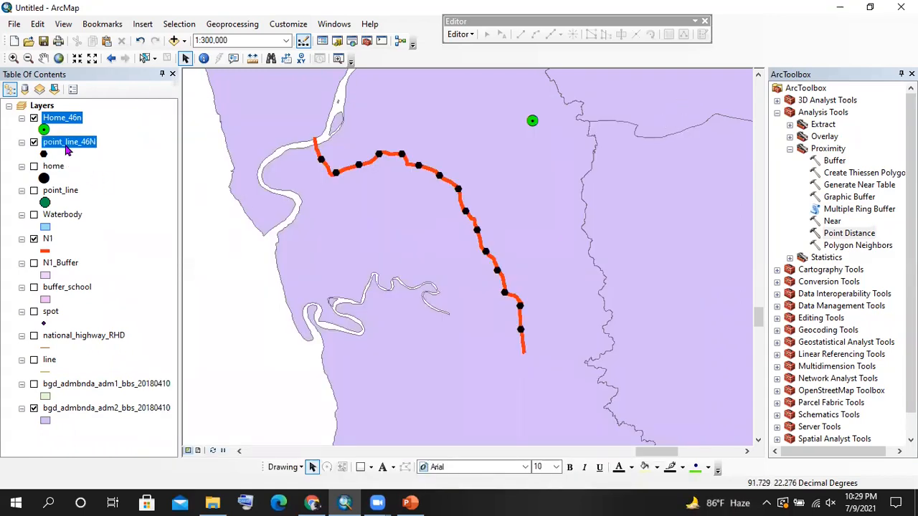
right_click(66, 147)
click(105, 183)
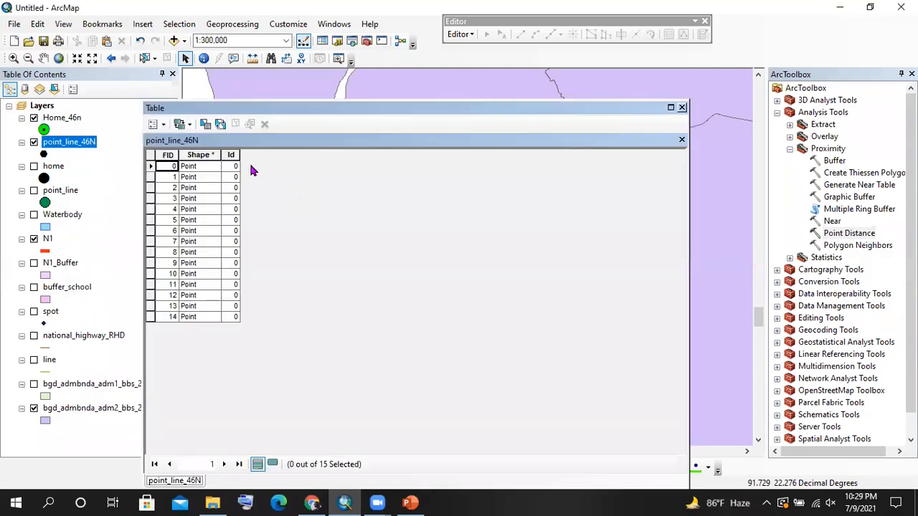
click(232, 166)
click(226, 200)
click(167, 155)
click(170, 179)
click(170, 201)
click(170, 233)
click(172, 275)
click(174, 305)
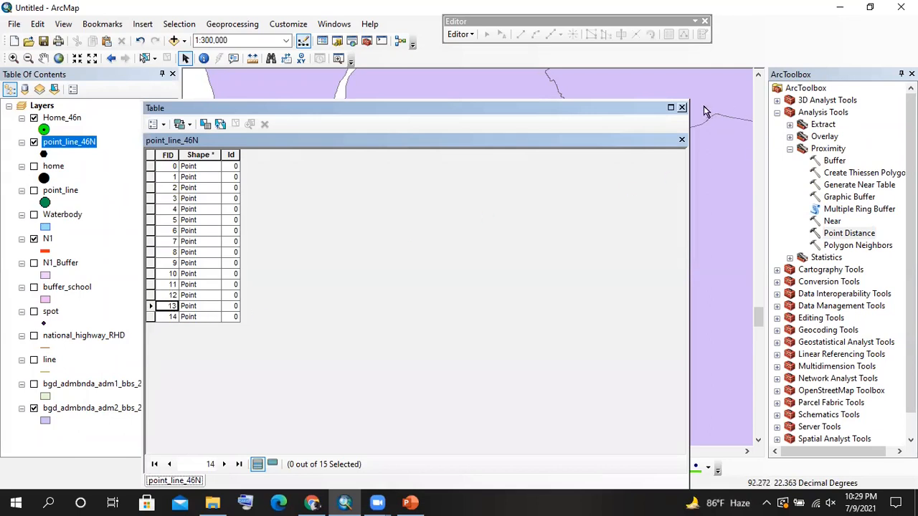
click(682, 108)
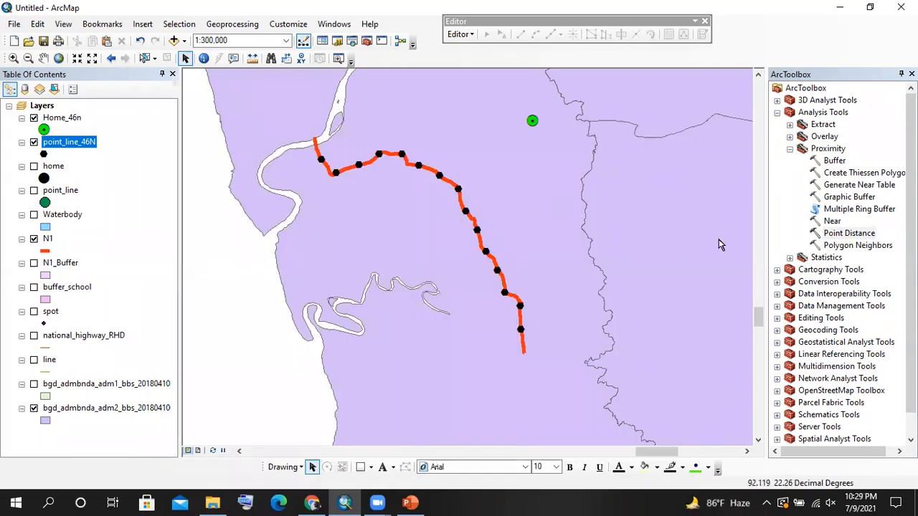
Run Point Distance with Home_46n as input features, point_line_46N as near features, and Home_46n_PointDistance1 in Default.gdb as the output table
double_click(846, 233)
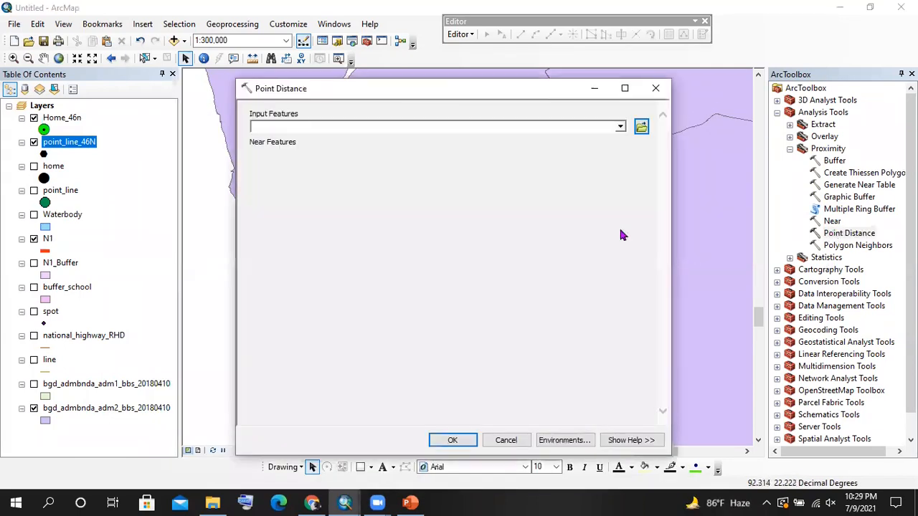
drag(59, 121, 303, 130)
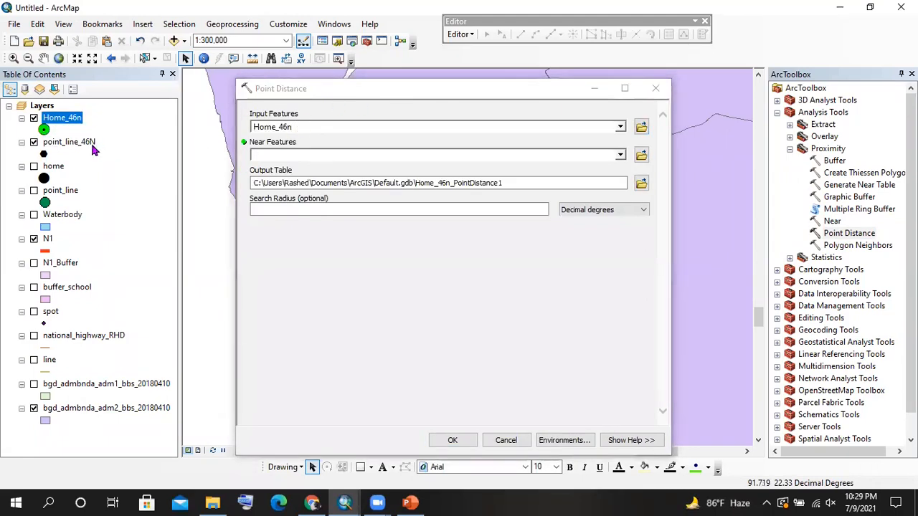
click(63, 145)
click(101, 166)
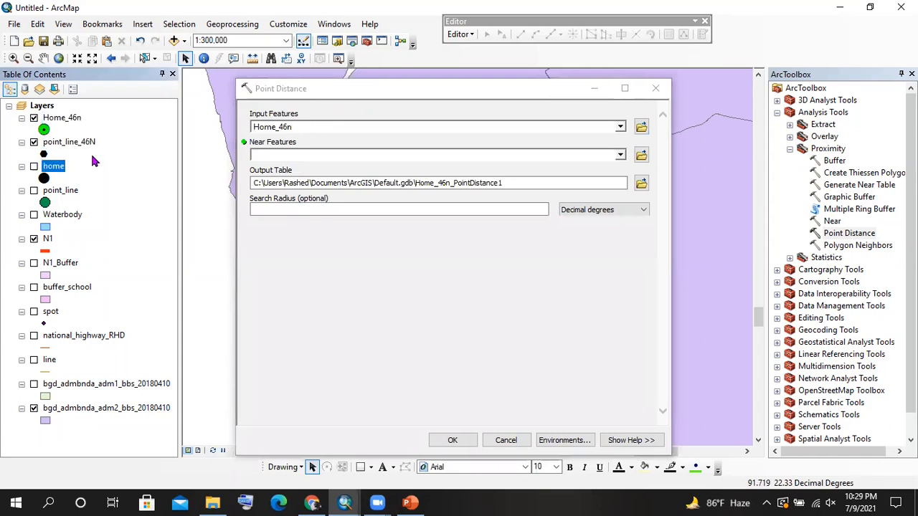
drag(75, 145, 305, 157)
drag(334, 88, 154, 28)
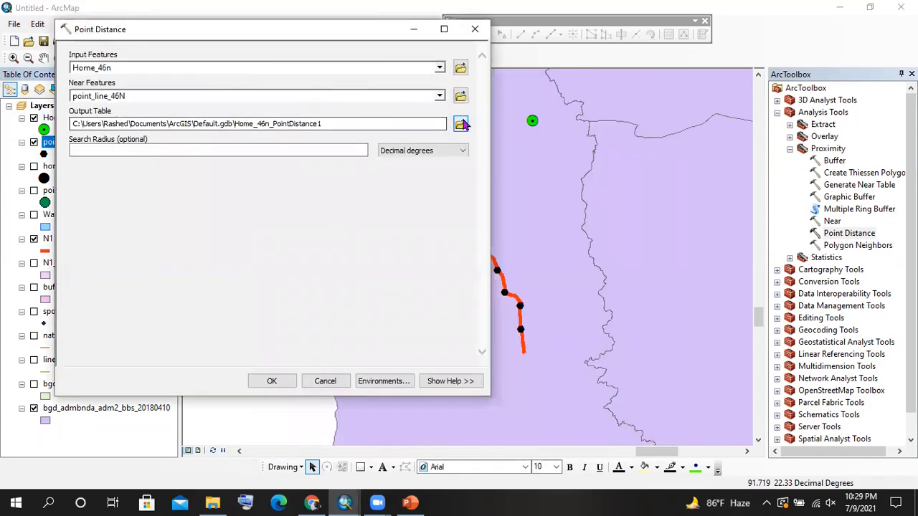
click(264, 380)
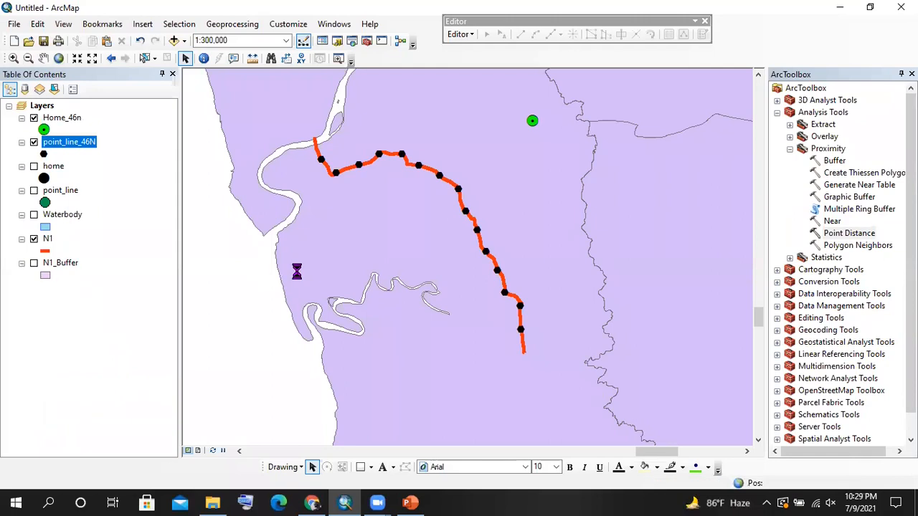
Open the Home_46n_PointDistance1 table and reposition its window to examine the calculated distances
right_click(82, 434)
click(112, 294)
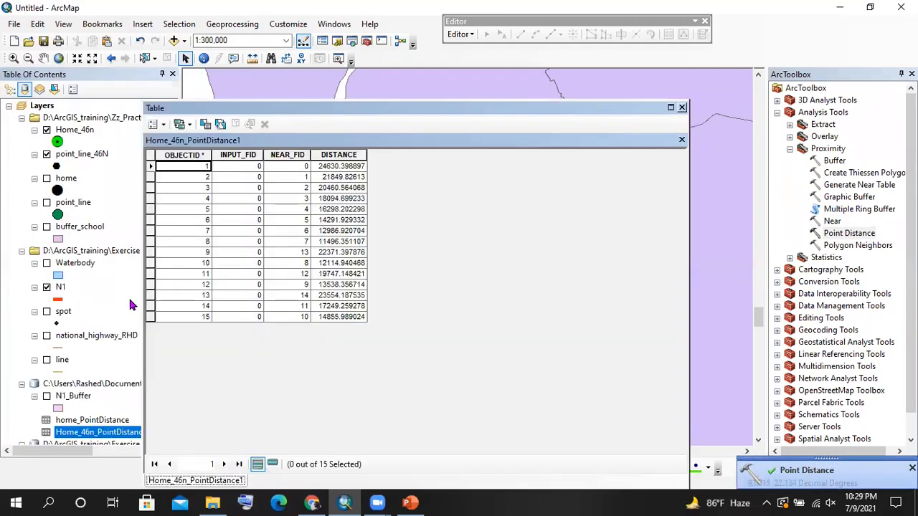
drag(394, 107, 413, 65)
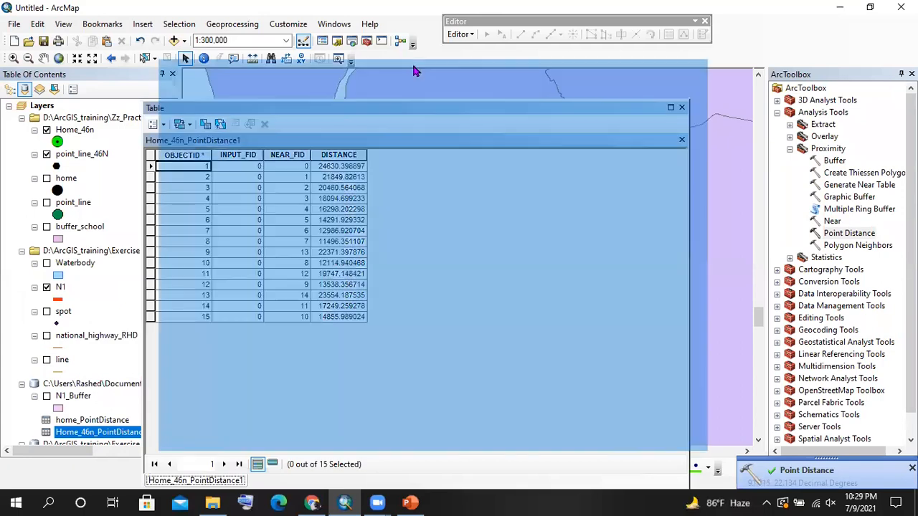
Examine the distances and INPUT_FID values in Home_46n_PointDistance1 beside the map, and select the OBJECTID 1 record to check its NEAR_FID
drag(377, 125, 359, 254)
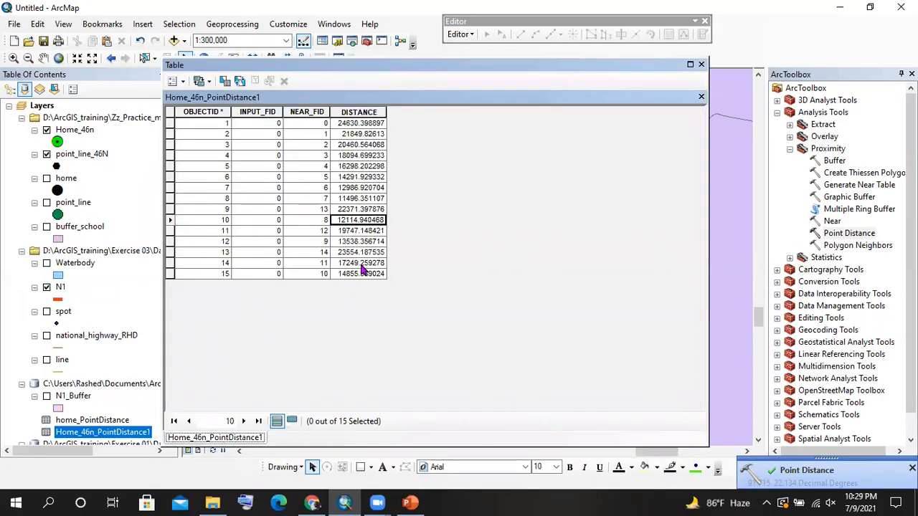
click(359, 128)
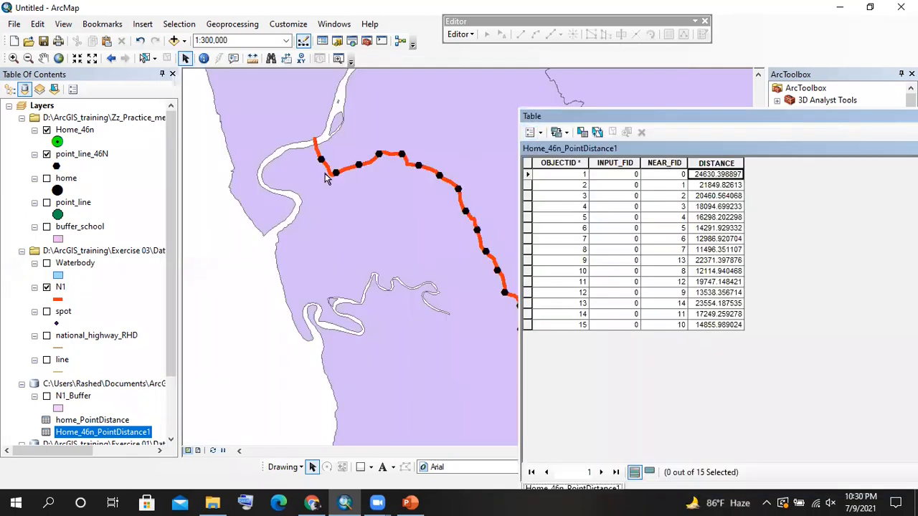
scroll(251, 201, up, 1)
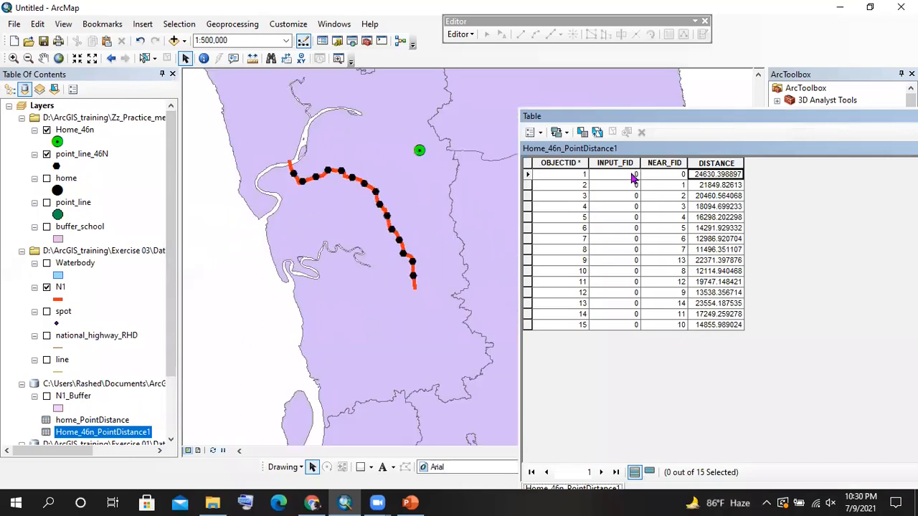
click(625, 180)
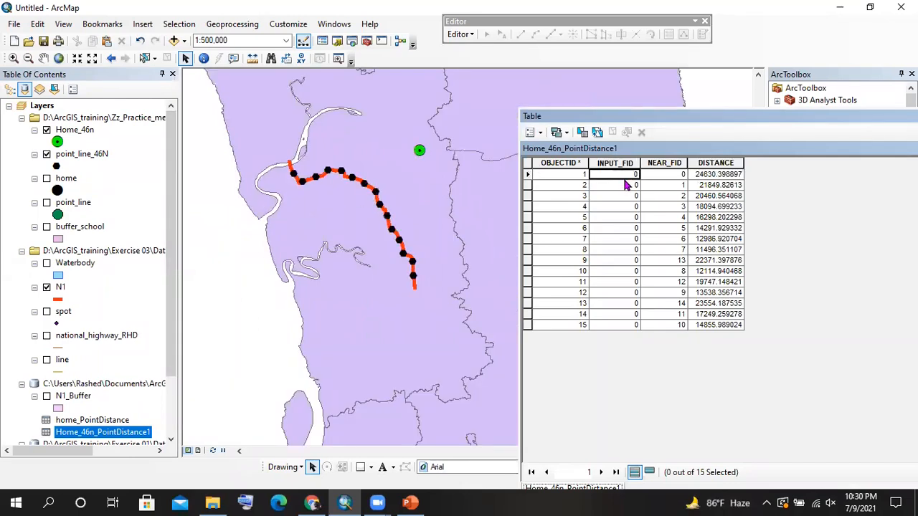
click(626, 207)
click(631, 315)
click(628, 272)
click(623, 237)
click(626, 206)
click(626, 185)
click(626, 175)
click(528, 175)
click(680, 175)
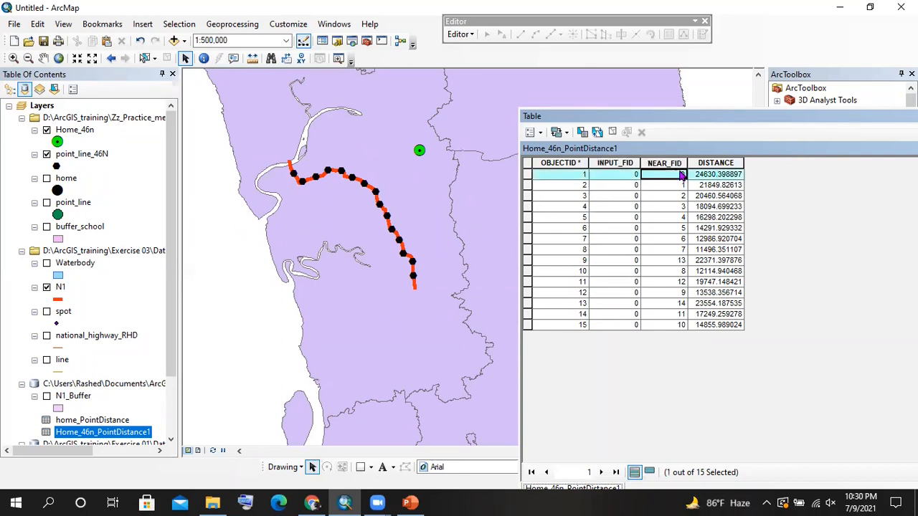
Select the FID 0 point in the point_line_46N attribute table to locate it on the map, and close the table
right_click(78, 154)
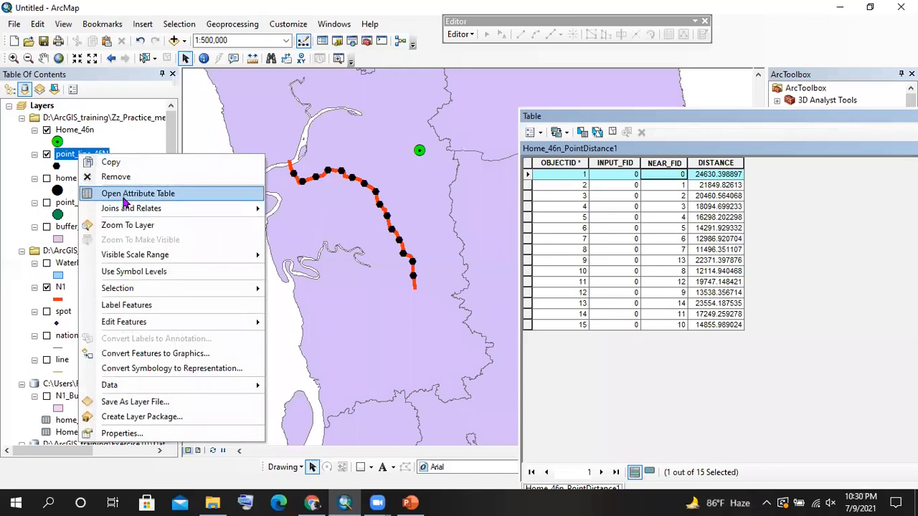
click(126, 194)
click(529, 175)
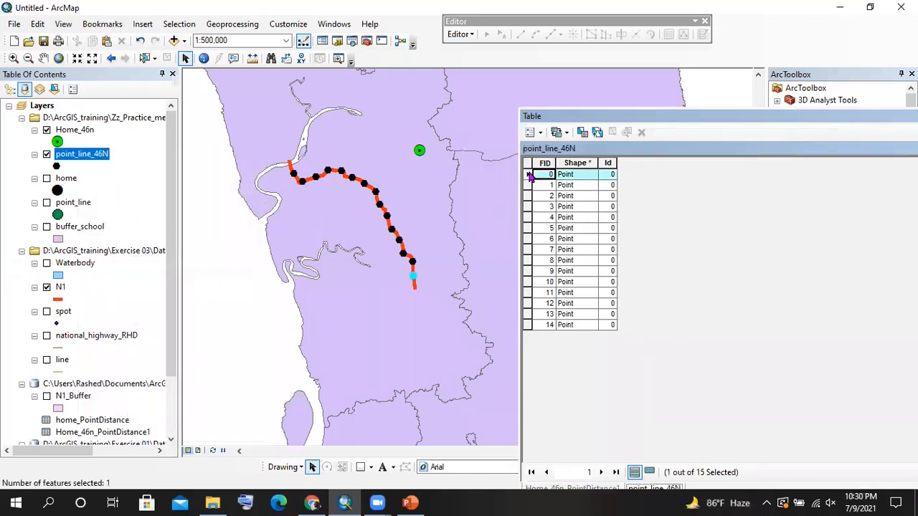
scroll(411, 280, down, 2)
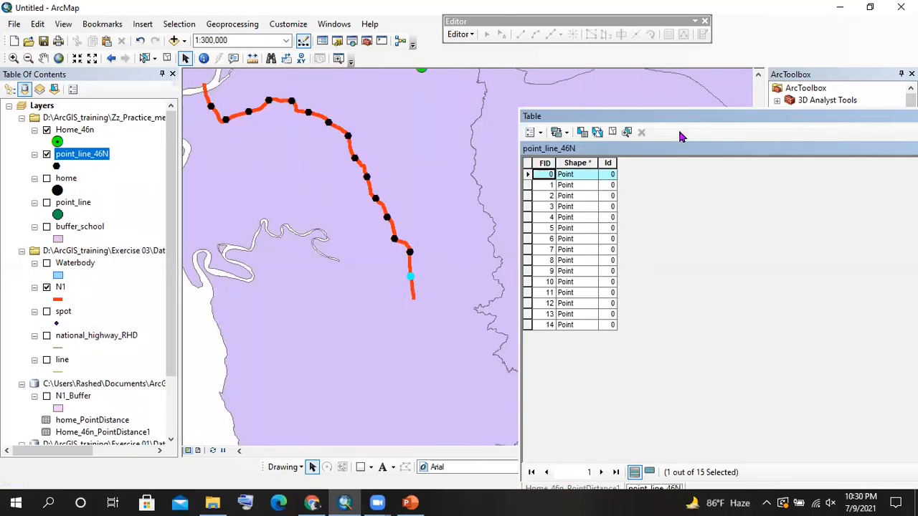
drag(670, 116, 314, 172)
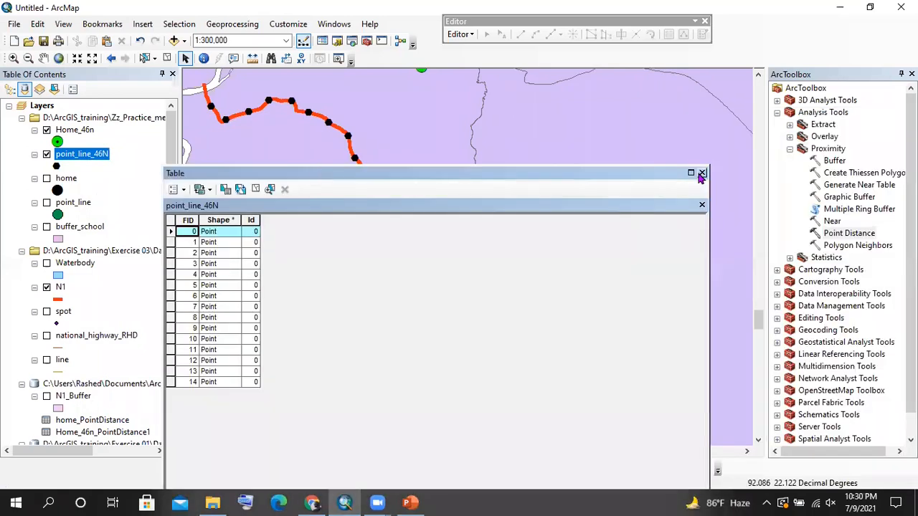
click(700, 174)
scroll(402, 228, up, 1)
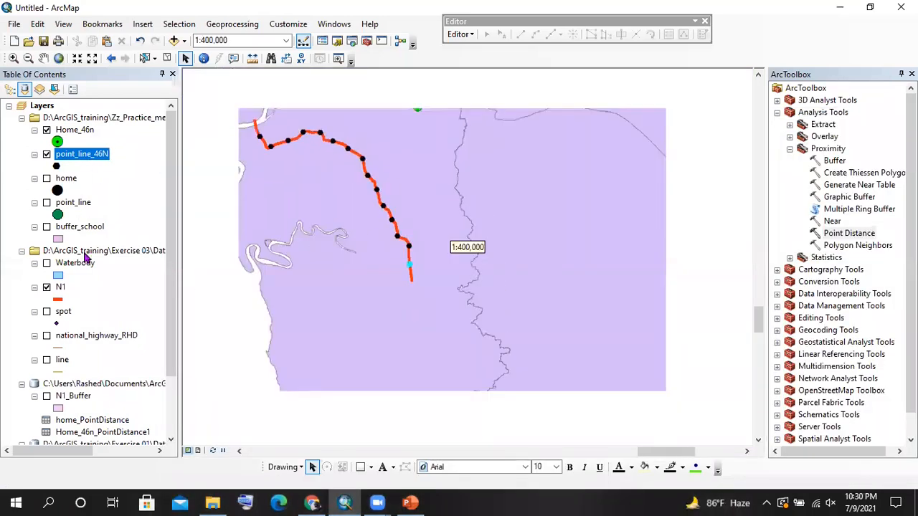
Open the Home_46n_PointDistance1 table beside the map, check the distance for the NEAR_FID 0 point, and close it
right_click(94, 431)
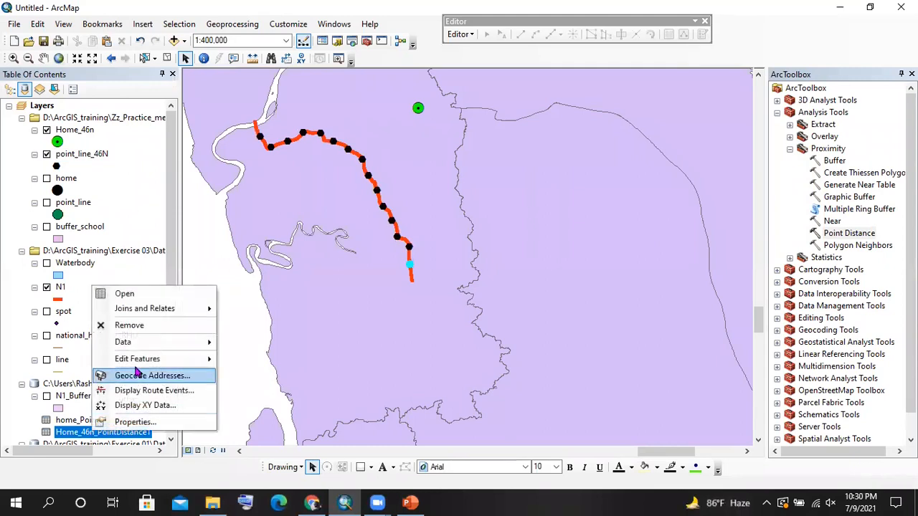
click(164, 292)
drag(455, 172, 728, 94)
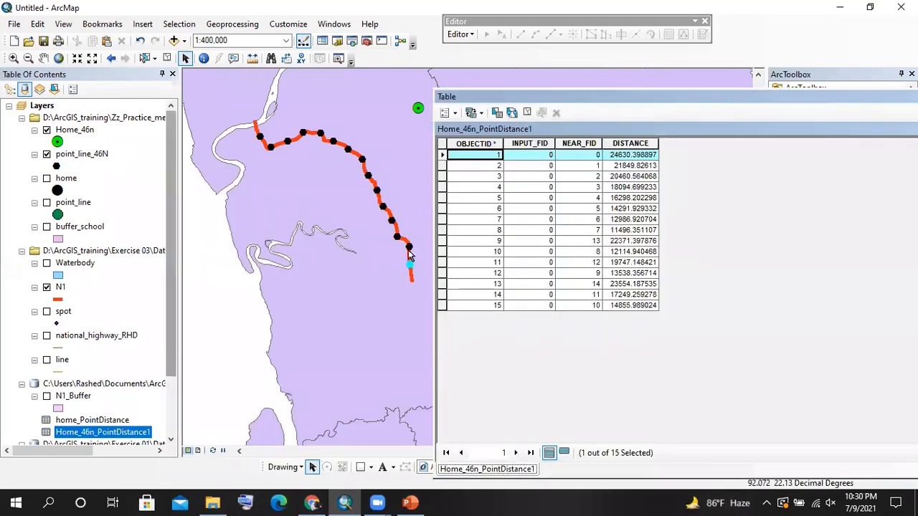
click(617, 159)
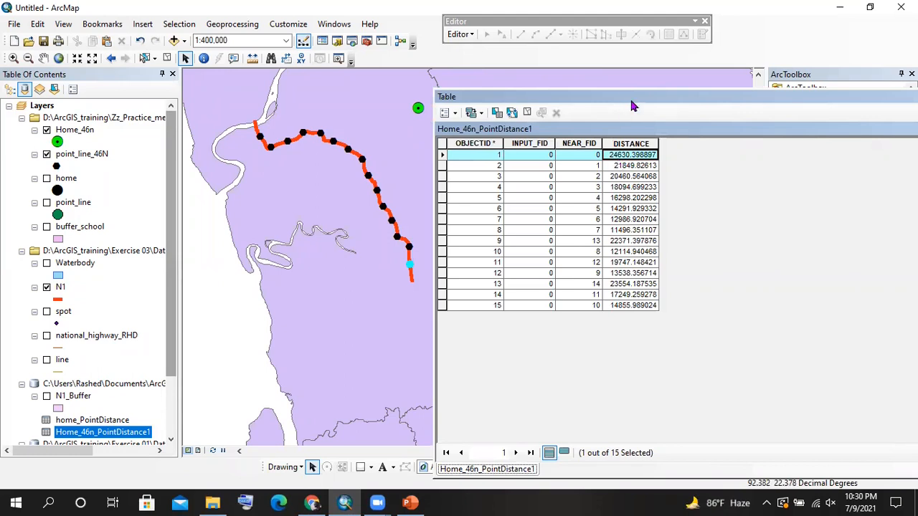
drag(513, 99, 769, 134)
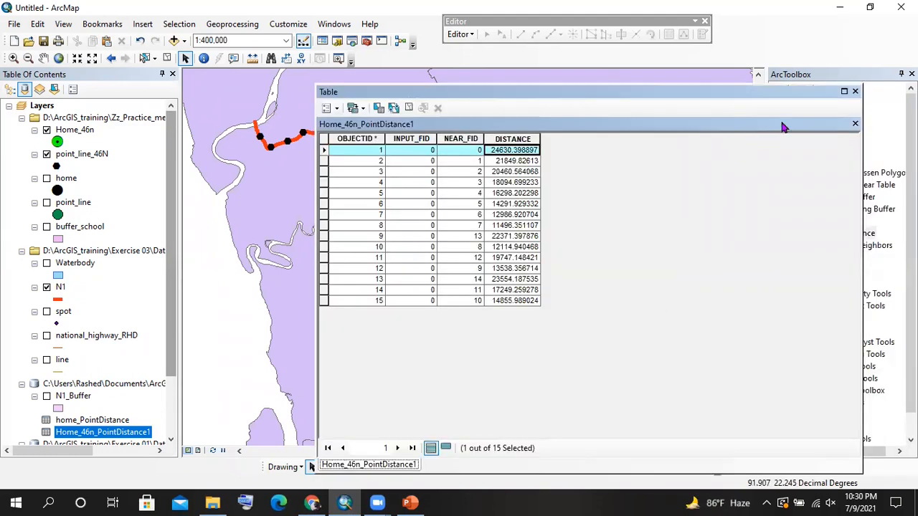
click(855, 92)
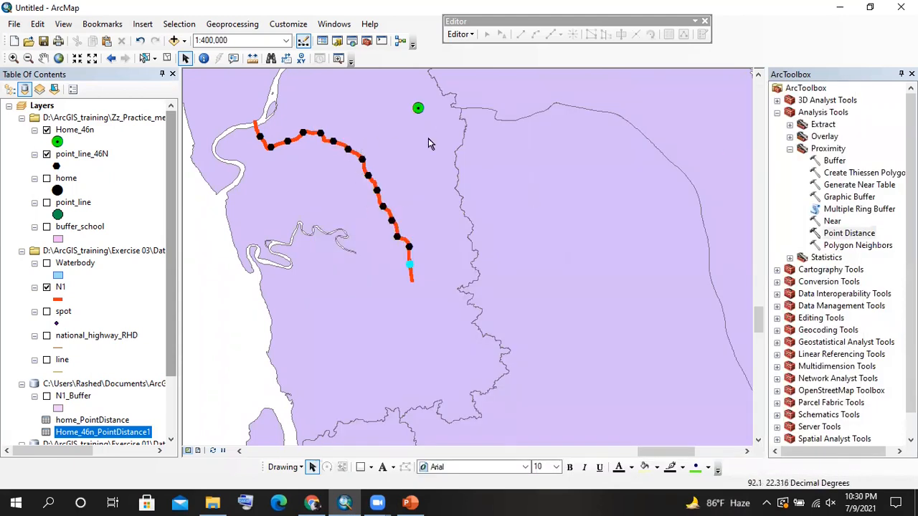
Reopen Home_46n_PointDistance1 beside the map and select the OBJECTID 2 record to check its INPUT_FID and NEAR_FID
right_click(90, 432)
click(122, 292)
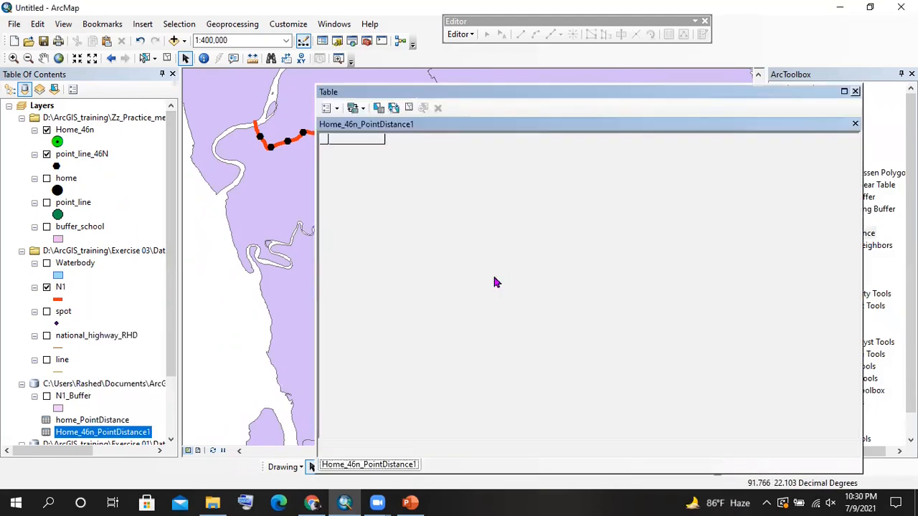
drag(462, 94, 645, 95)
drag(423, 124, 609, 123)
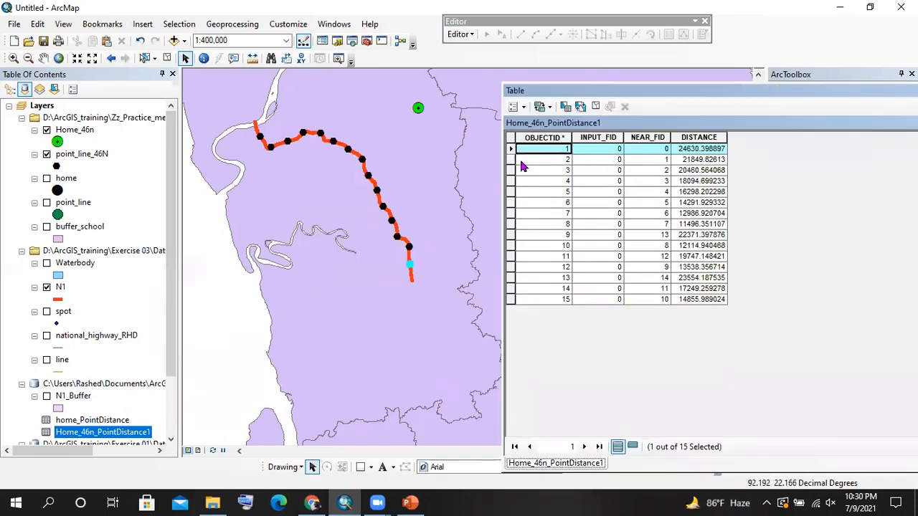
click(517, 160)
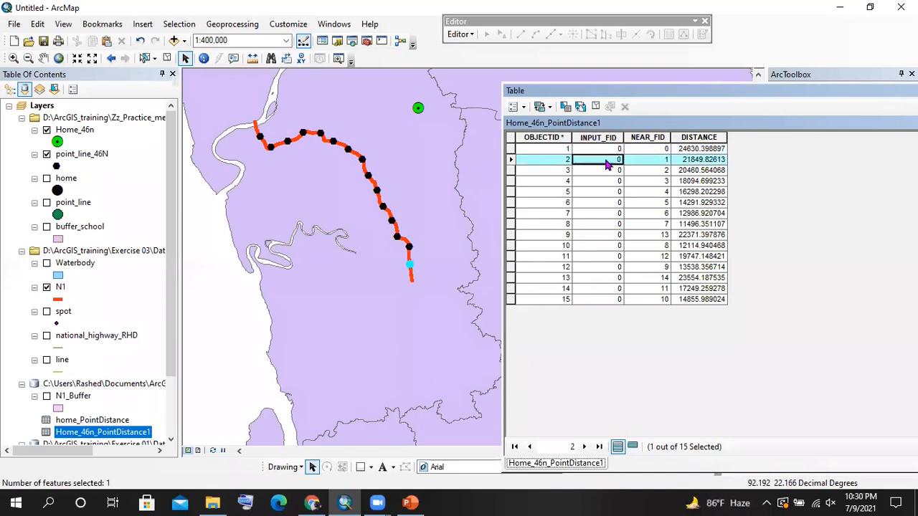
click(659, 160)
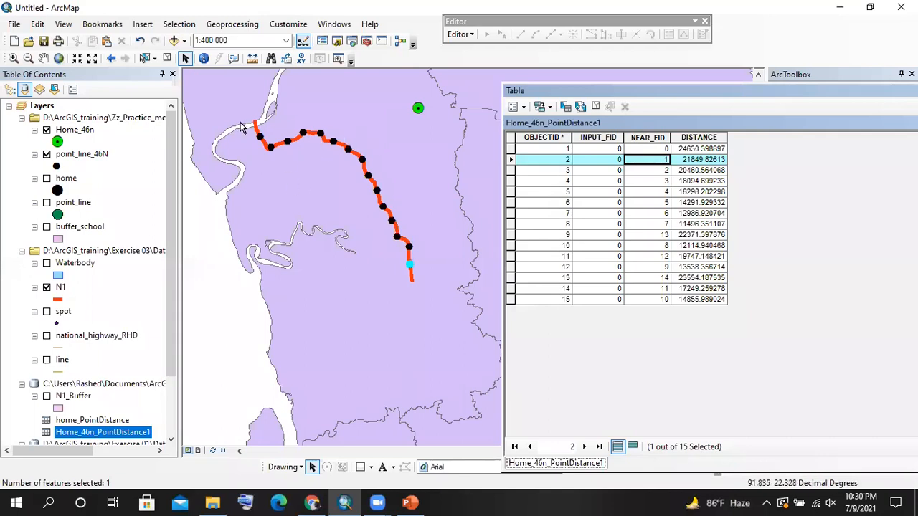
Sort the point distance table by DISTANCE in ascending order and select the record with the greatest distance
click(686, 139)
double_click(685, 142)
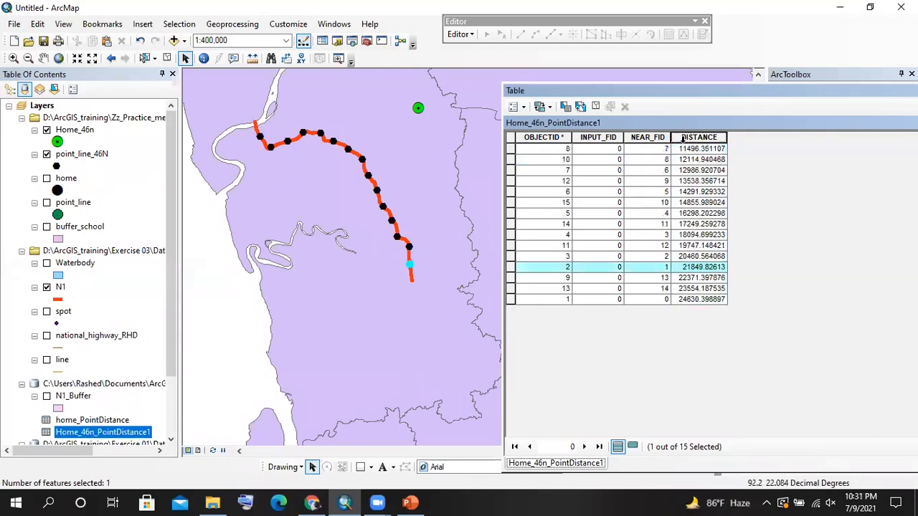
click(698, 283)
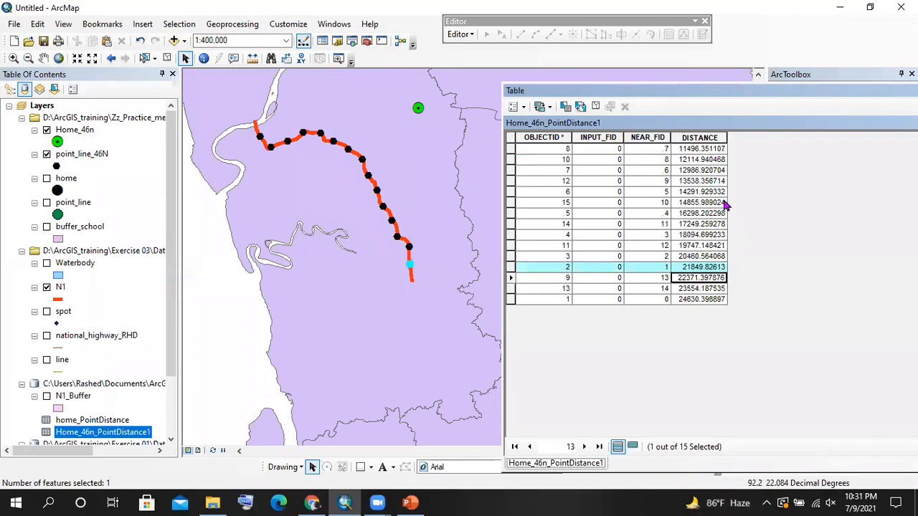
click(697, 299)
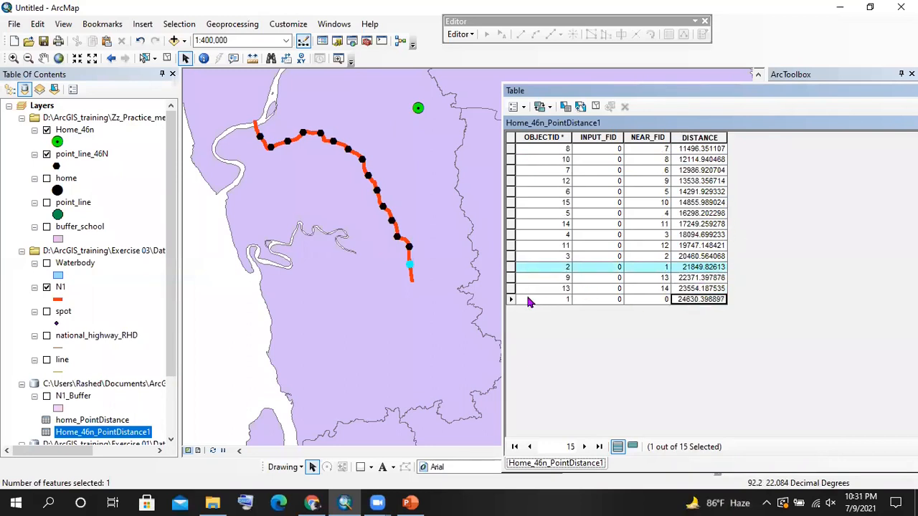
click(655, 299)
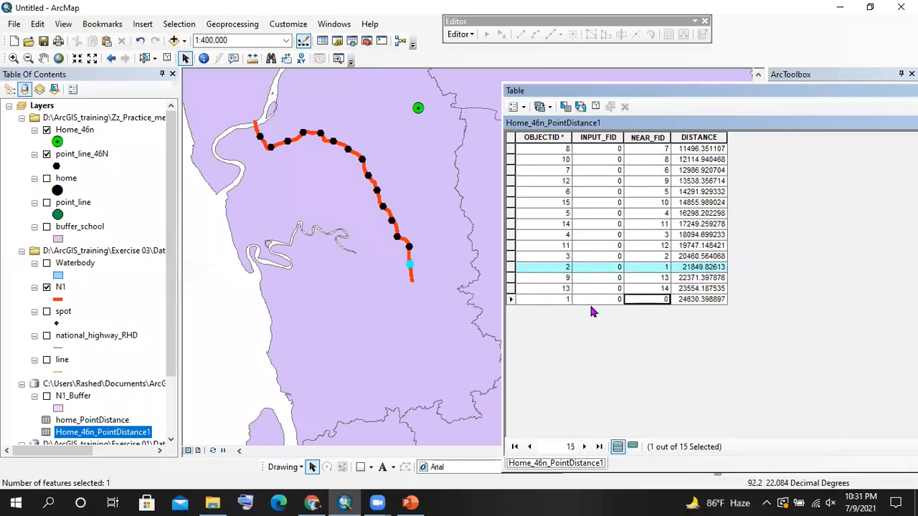
click(514, 299)
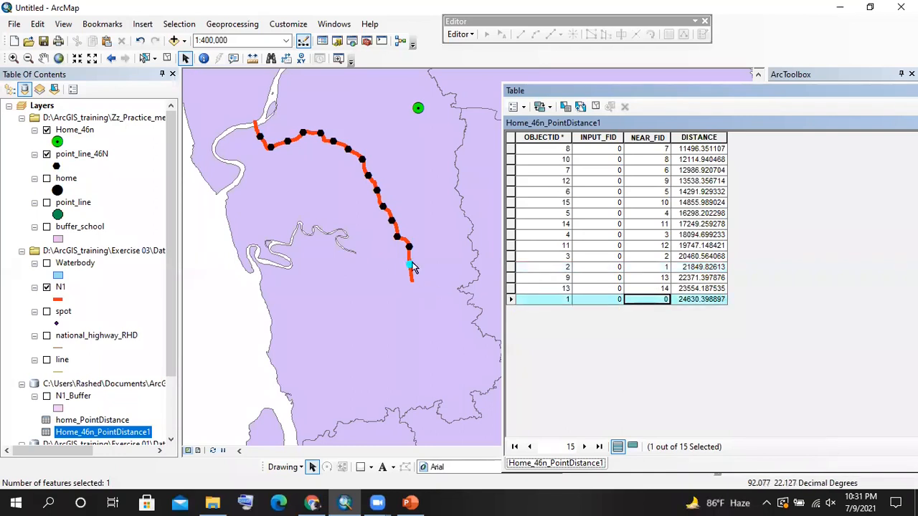
Select the record with the shortest distance, check its NEAR_FID, and close the point distance table
click(706, 149)
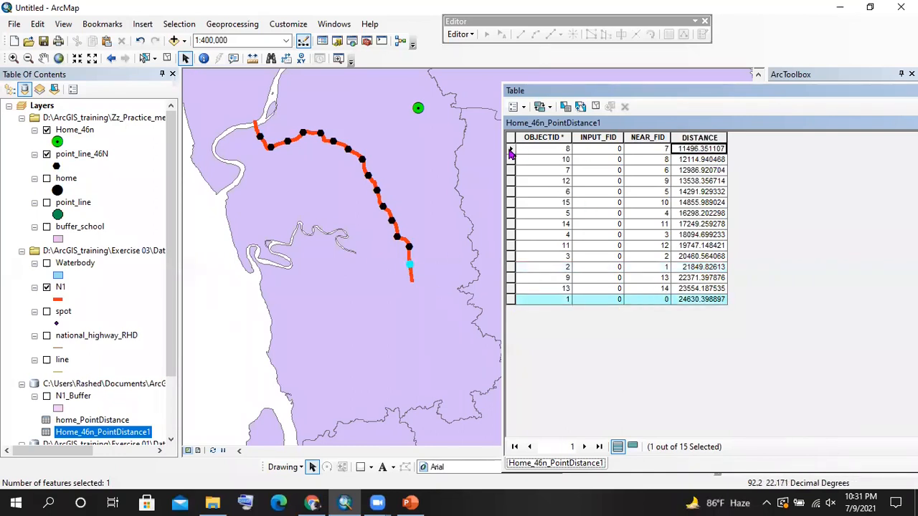
click(511, 150)
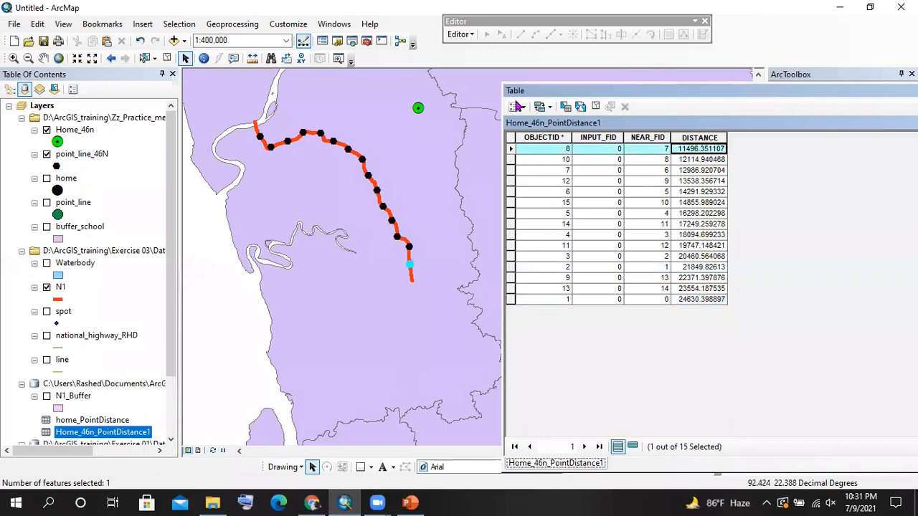
drag(794, 91, 652, 105)
click(520, 163)
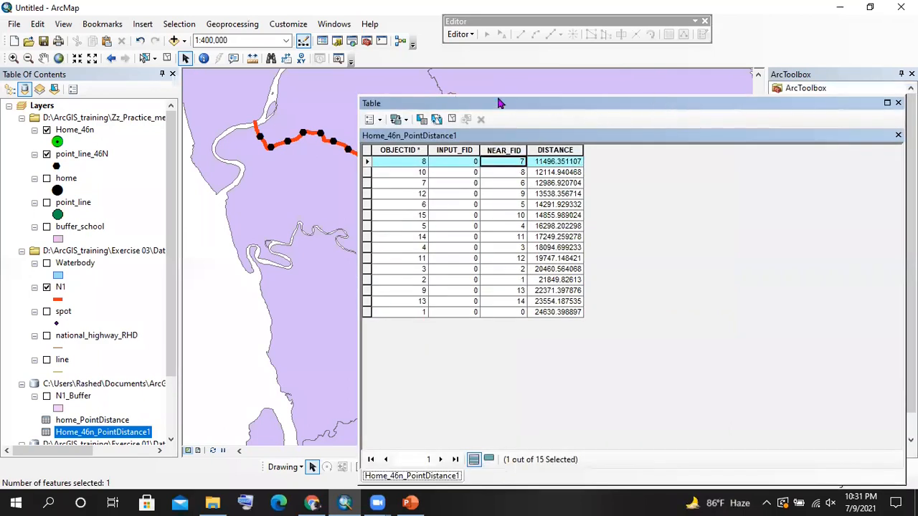
double_click(500, 103)
click(729, 127)
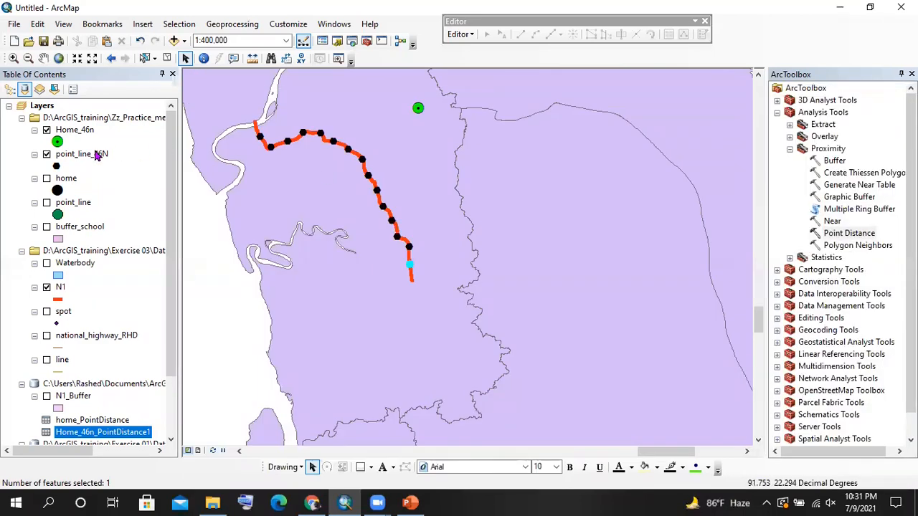
Select the FID 7 point in the point_line_46N attribute table, close the table, and inspect the point's location relative to home
right_click(98, 156)
click(158, 189)
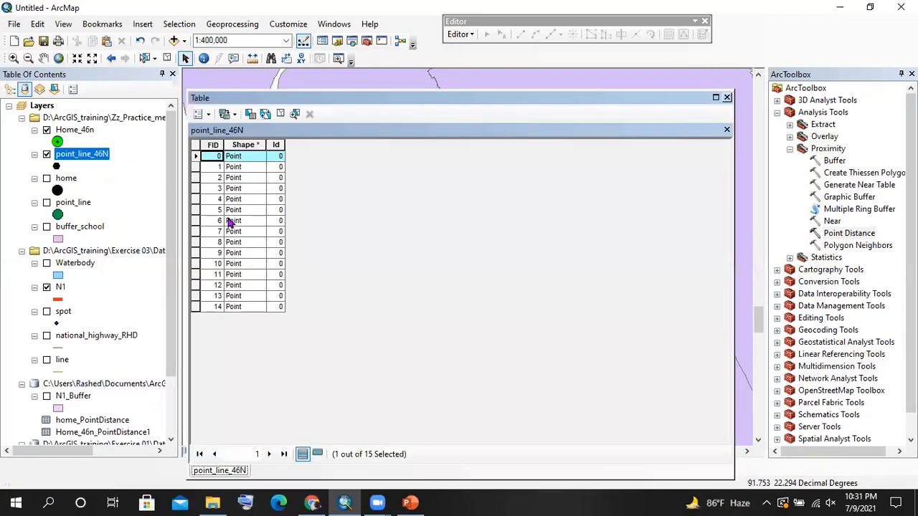
click(195, 233)
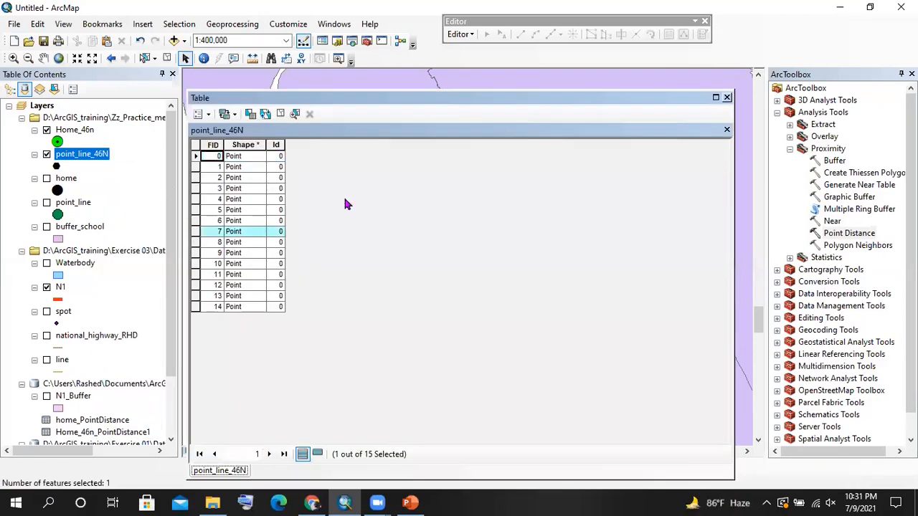
click(727, 96)
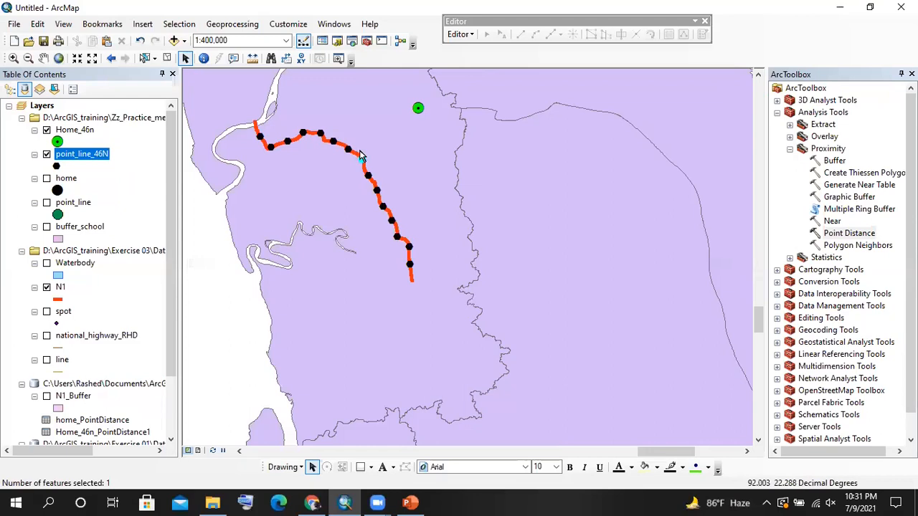
scroll(360, 157, up, 1)
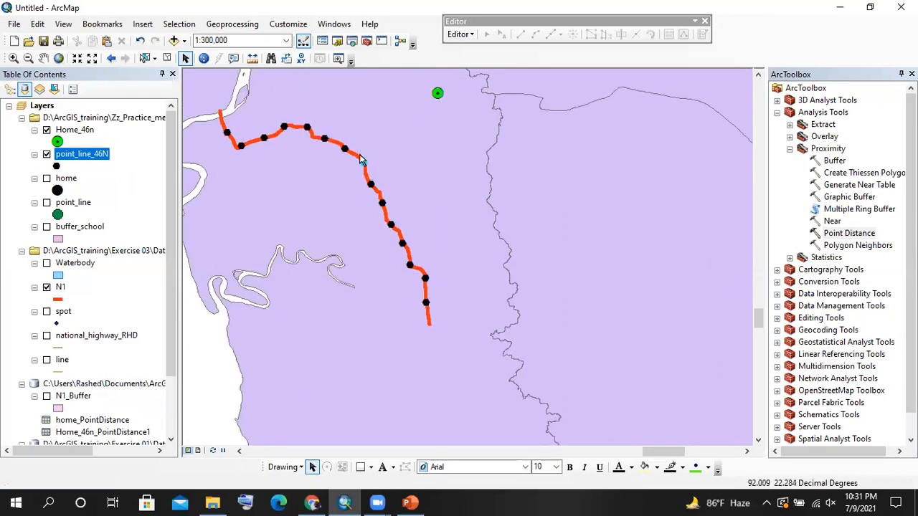
scroll(439, 157, down, 2)
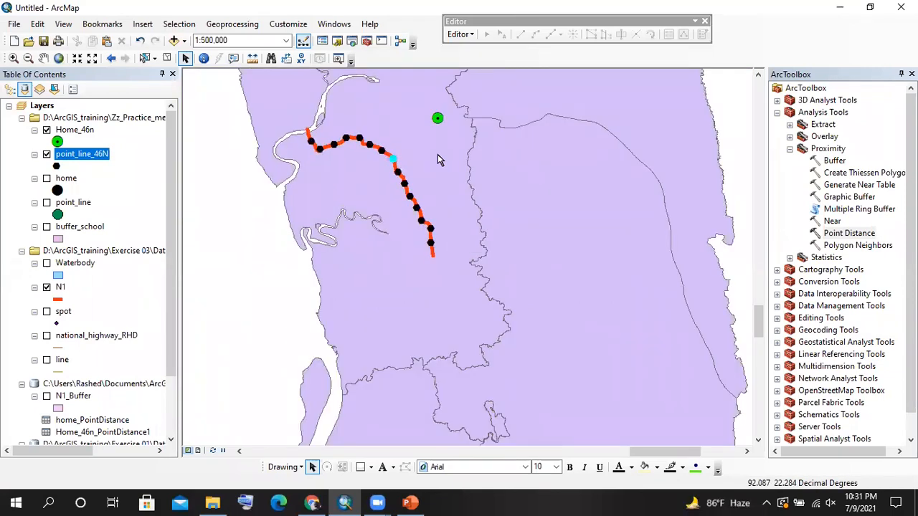
scroll(490, 149, down, 5)
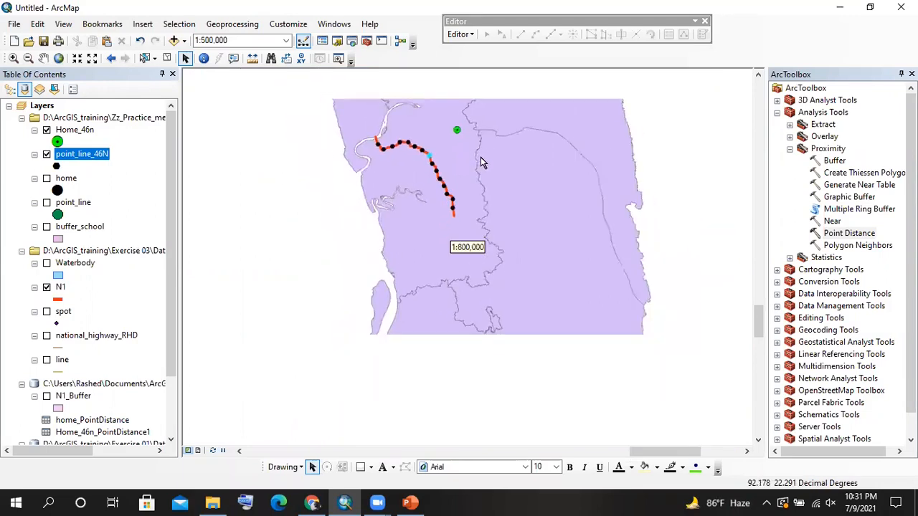
click(43, 58)
drag(403, 128, 445, 143)
scroll(531, 186, up, 2)
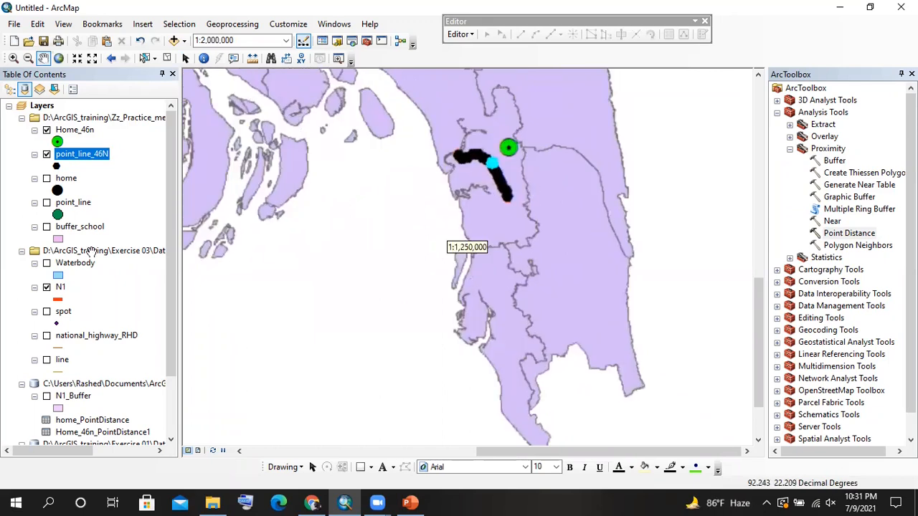
Open the N1 attribute table and check its ROADLENGTH and CALLENGTH fields
right_click(61, 289)
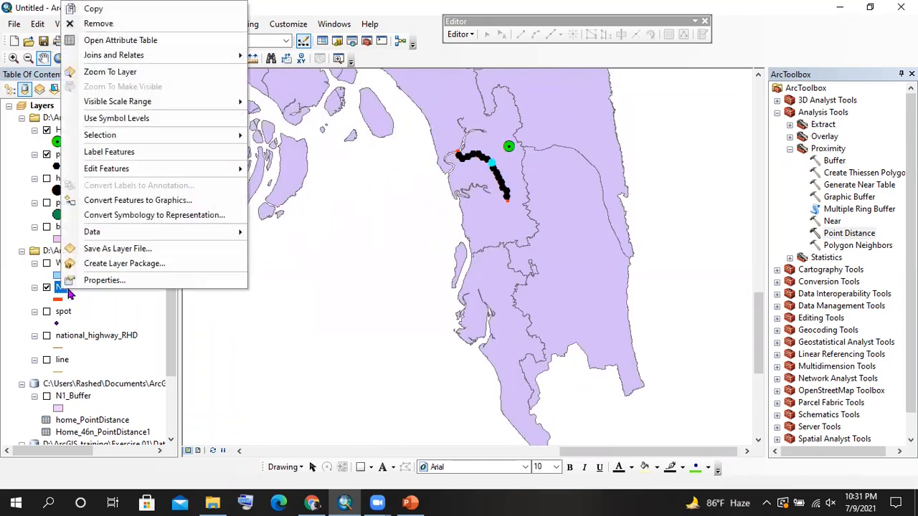
click(140, 37)
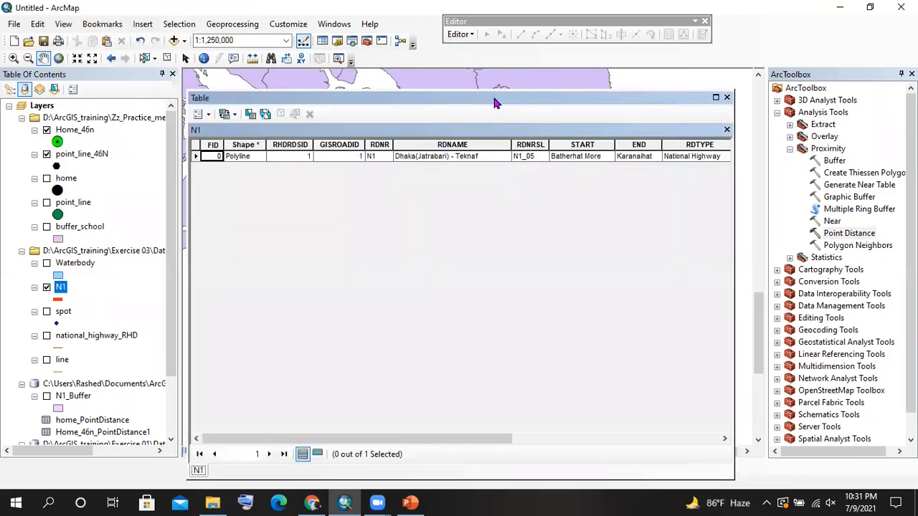
drag(355, 63, 360, 50)
drag(140, 393, 383, 382)
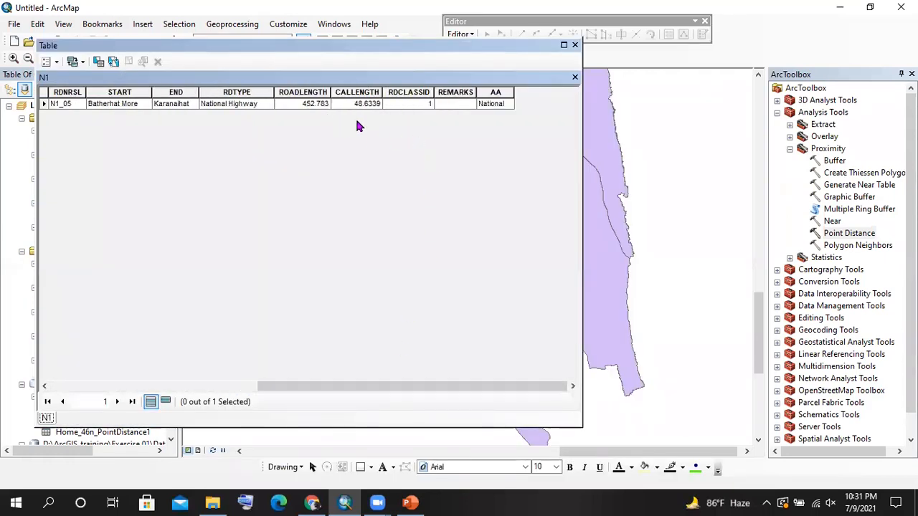
click(47, 62)
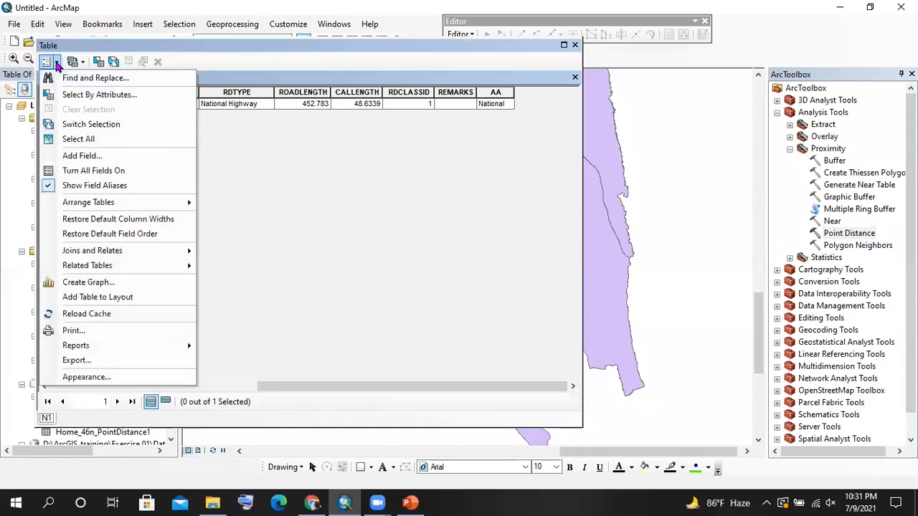
click(104, 159)
click(430, 201)
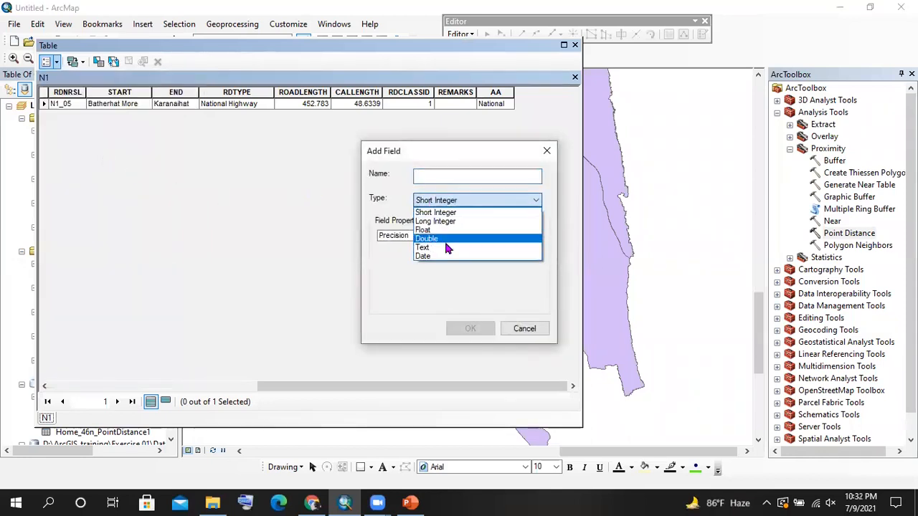
click(547, 151)
click(546, 151)
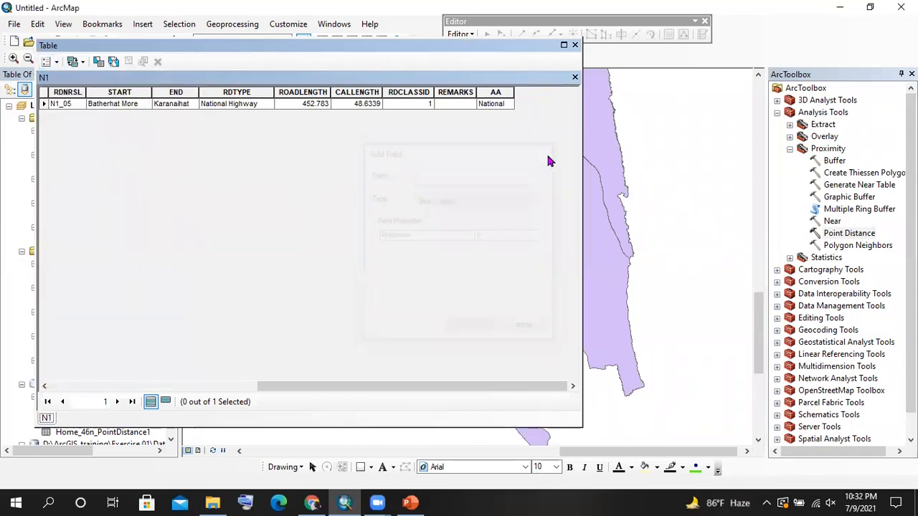
click(575, 46)
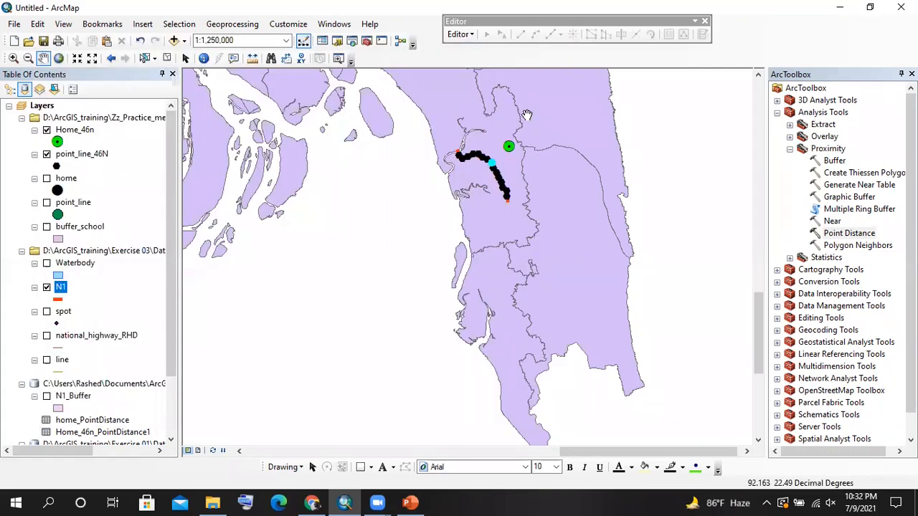
scroll(524, 122, down, 2)
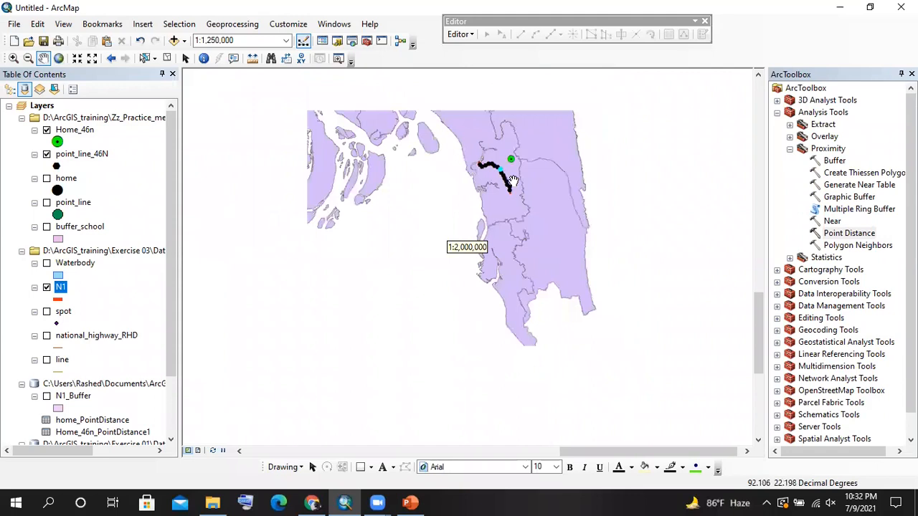
scroll(510, 152, down, 2)
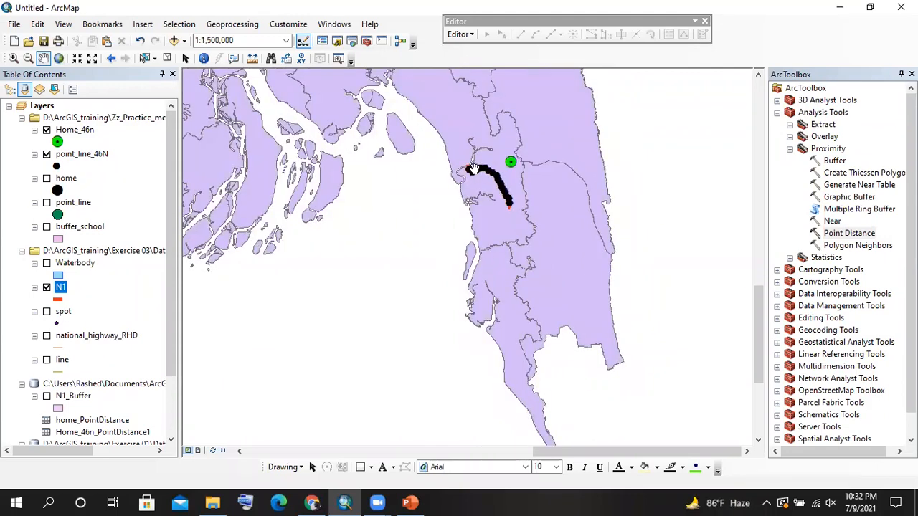
scroll(523, 168, down, 3)
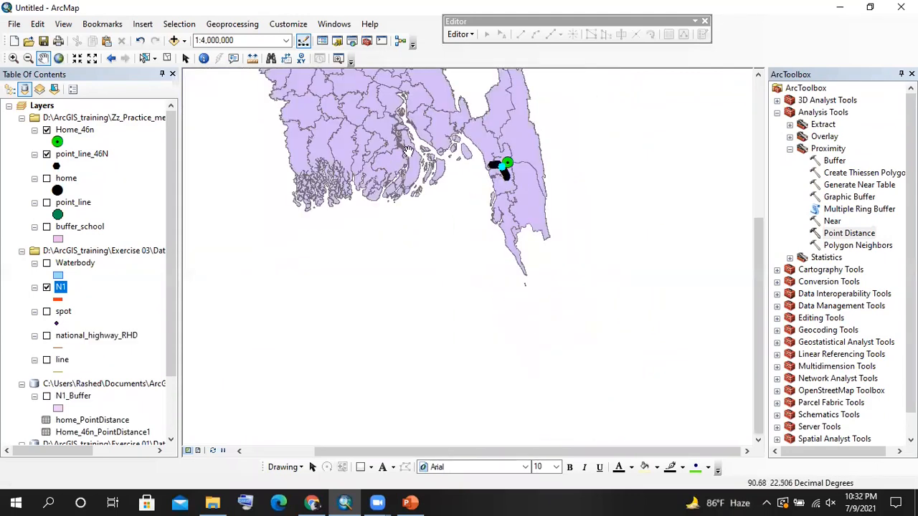
scroll(448, 233, down, 2)
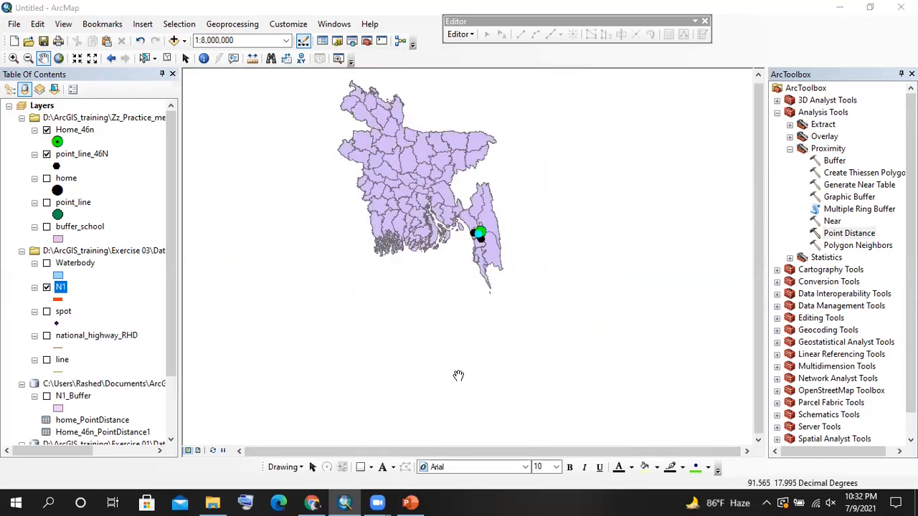
Switch to the Ex_03.pptx presentation in PowerPoint and review the Task slide, slide 20
click(409, 503)
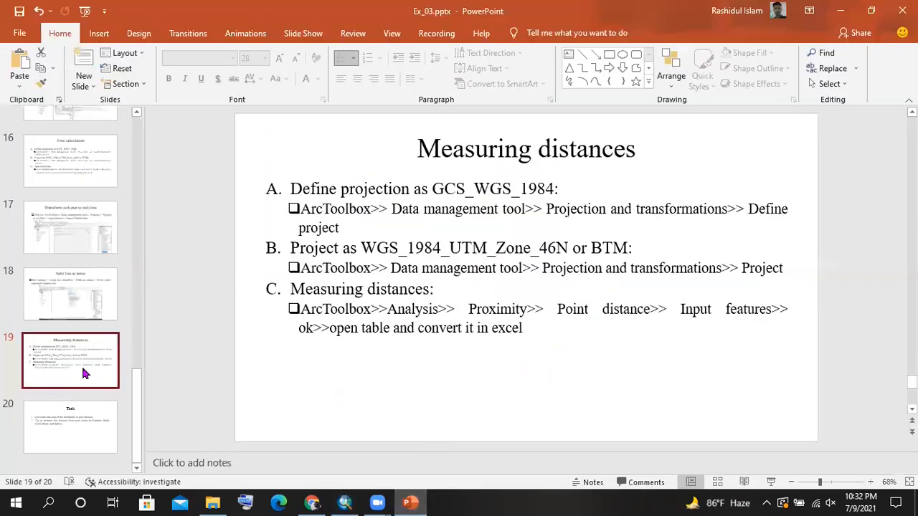
click(82, 421)
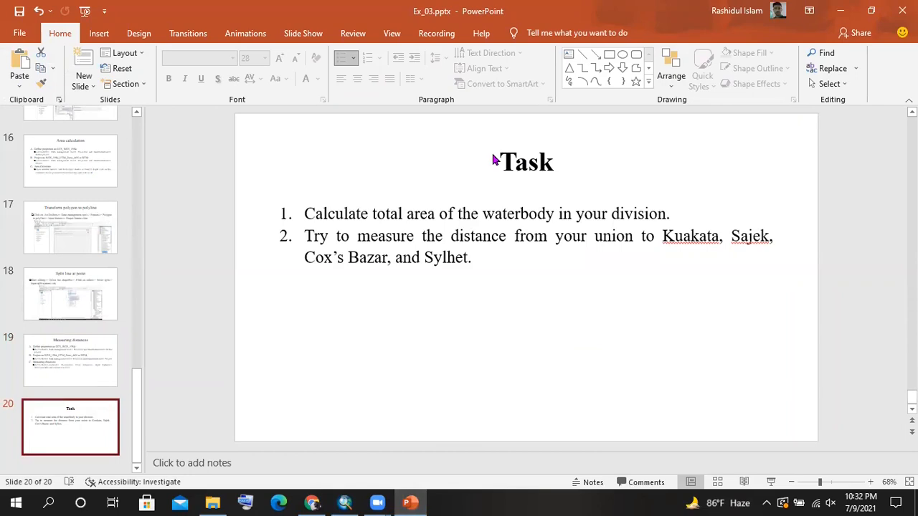
mouse_move(472, 259)
mouse_down()
mouse_move(423, 252)
mouse_move(333, 214)
mouse_up()
click(191, 272)
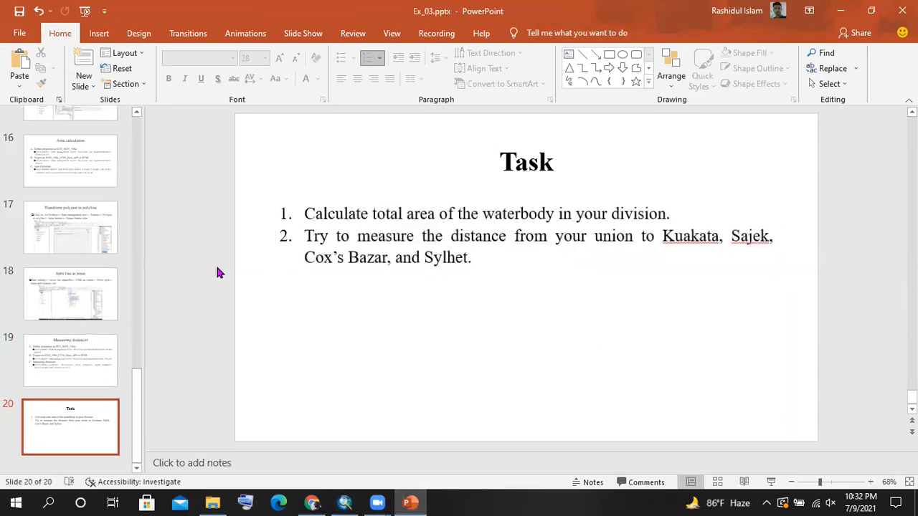
click(54, 424)
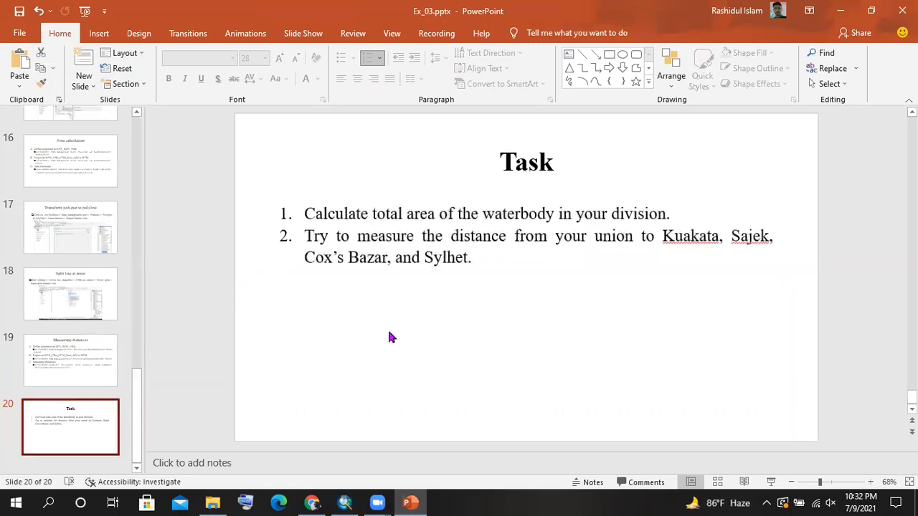
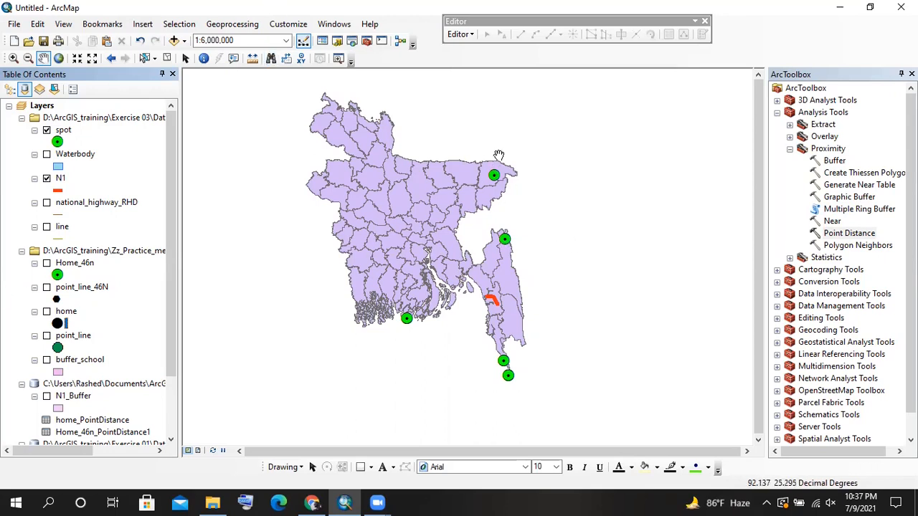
Show the national_highway_RHD layer and symbolize it with an orange-red line 1.70 wide
scroll(500, 161, down, 2)
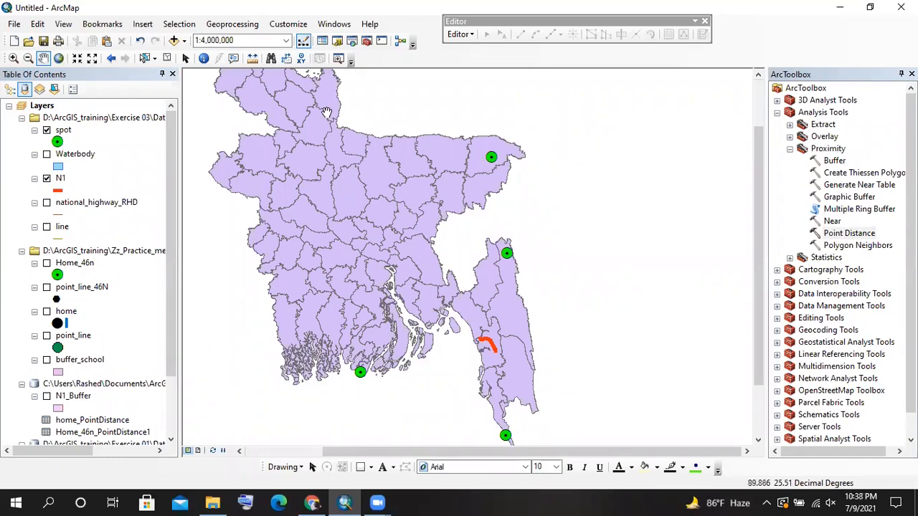
click(47, 203)
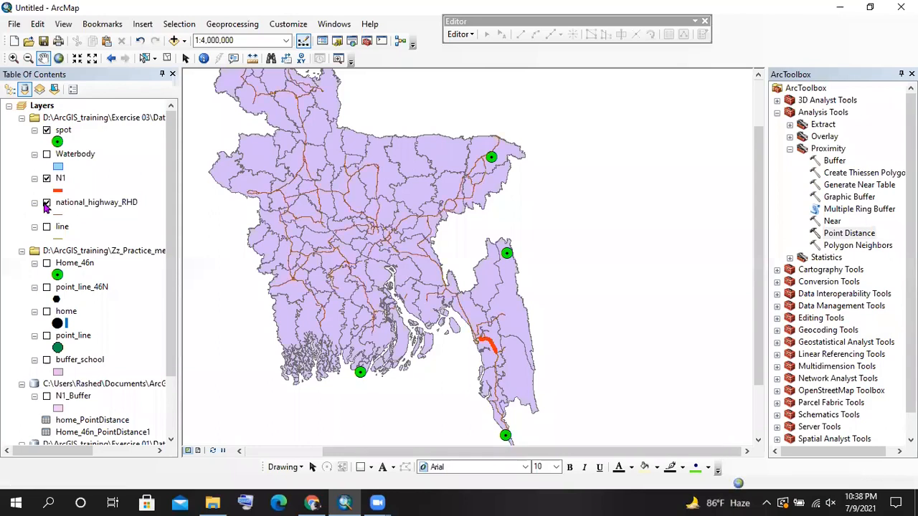
scroll(467, 169, up, 1)
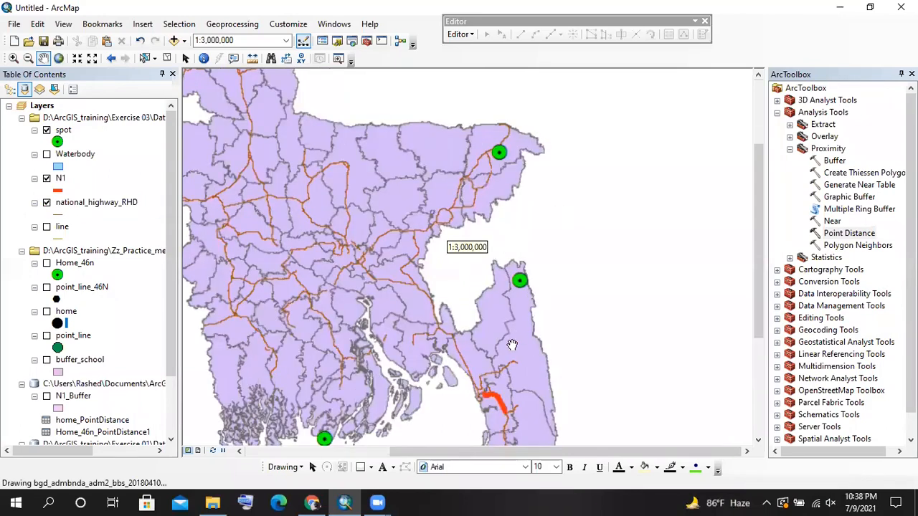
drag(511, 345, 491, 286)
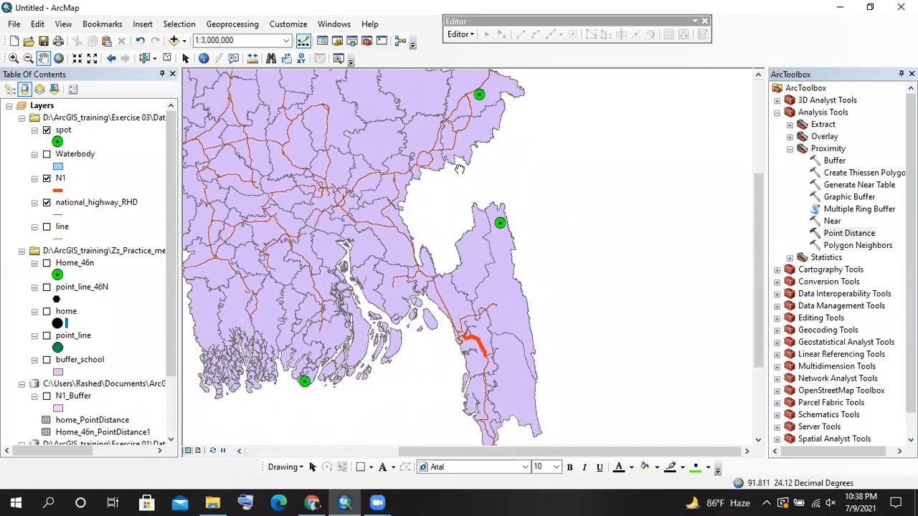
drag(460, 165, 463, 179)
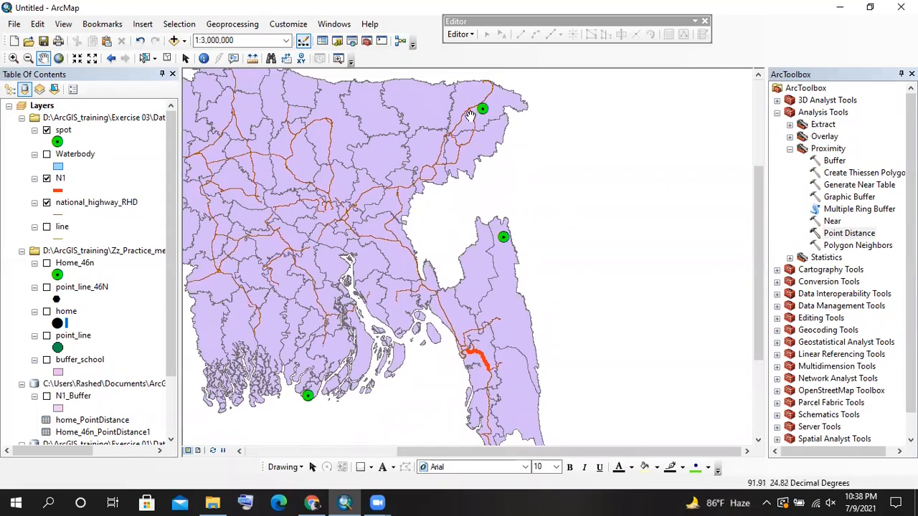
click(59, 213)
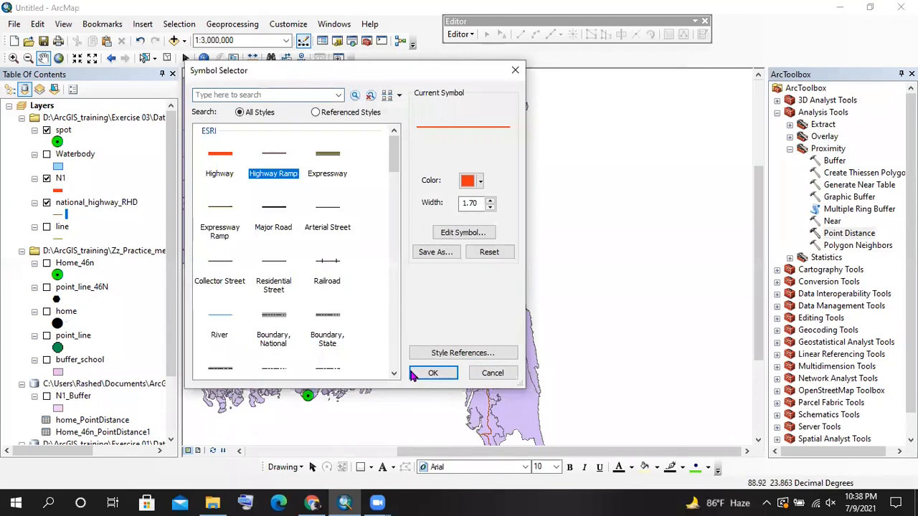
click(431, 374)
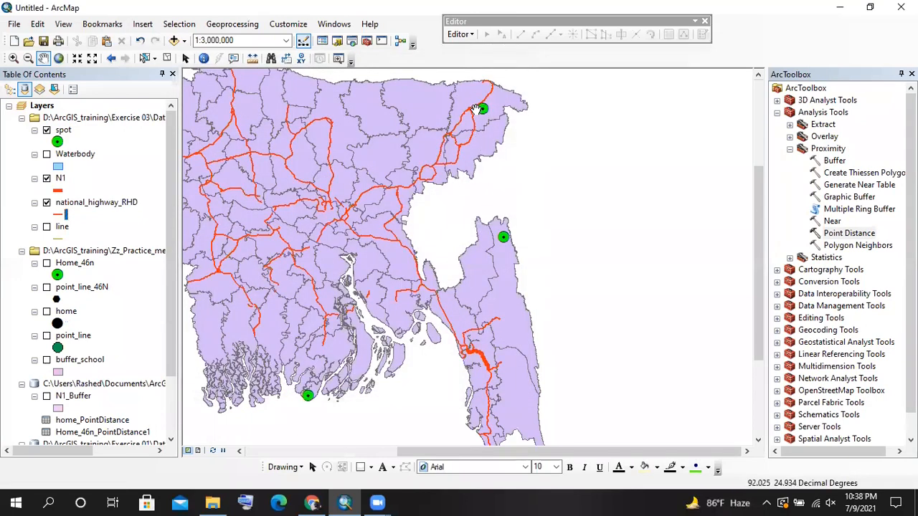
Review the spot points along the highways and locate the Points To Line tool in the Data Management Tools' Features toolset
drag(468, 348, 415, 220)
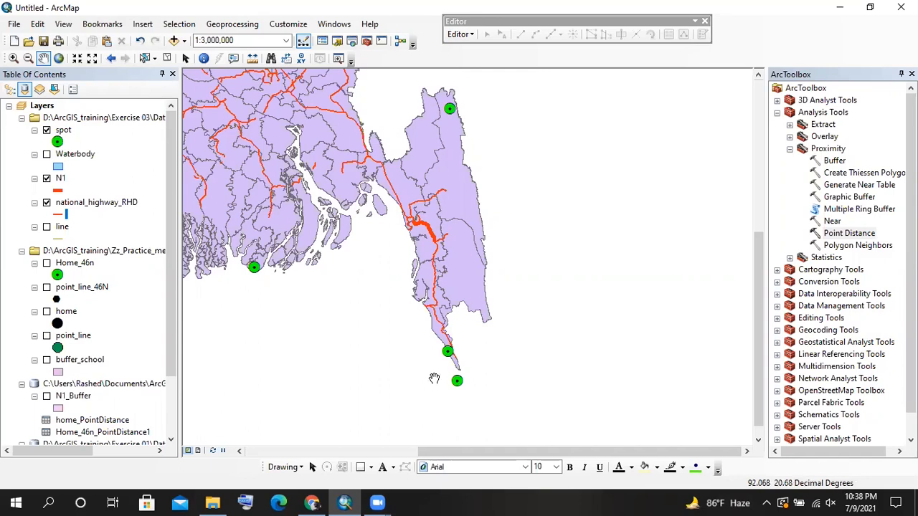
drag(450, 96, 567, 217)
scroll(567, 217, down, 1)
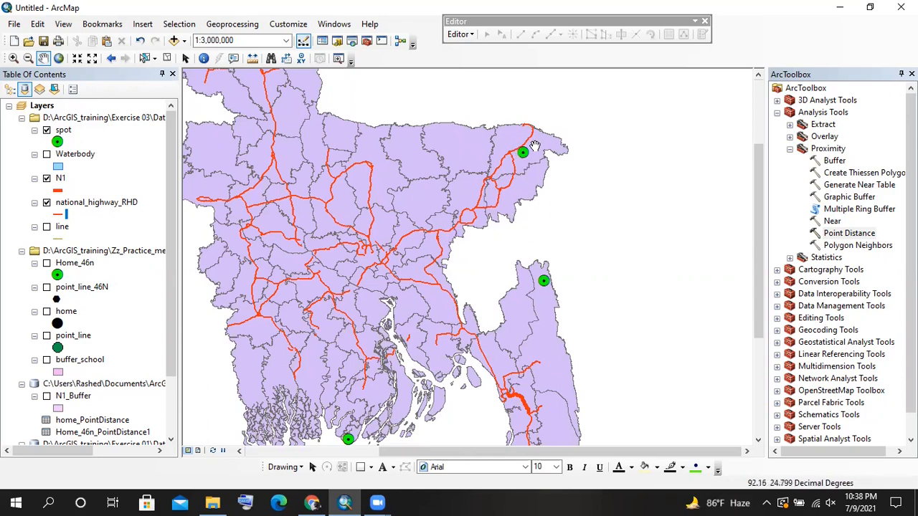
click(790, 149)
click(777, 112)
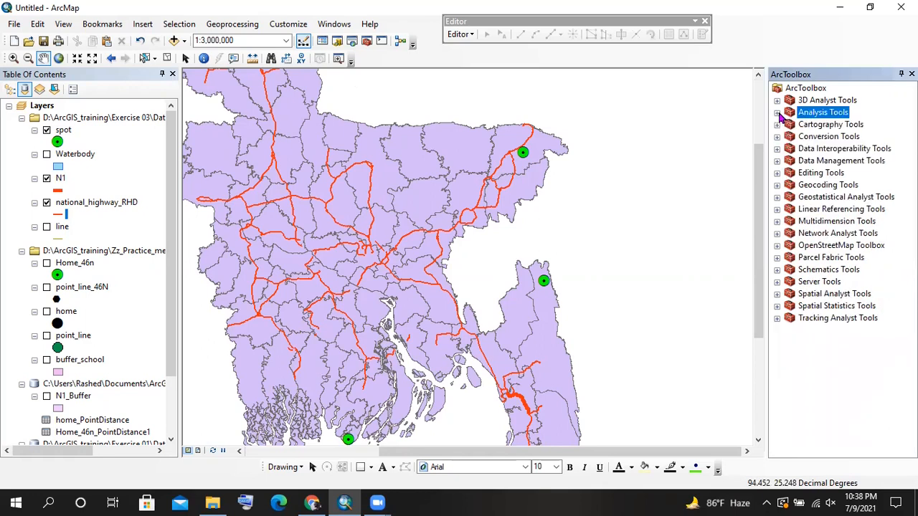
click(779, 160)
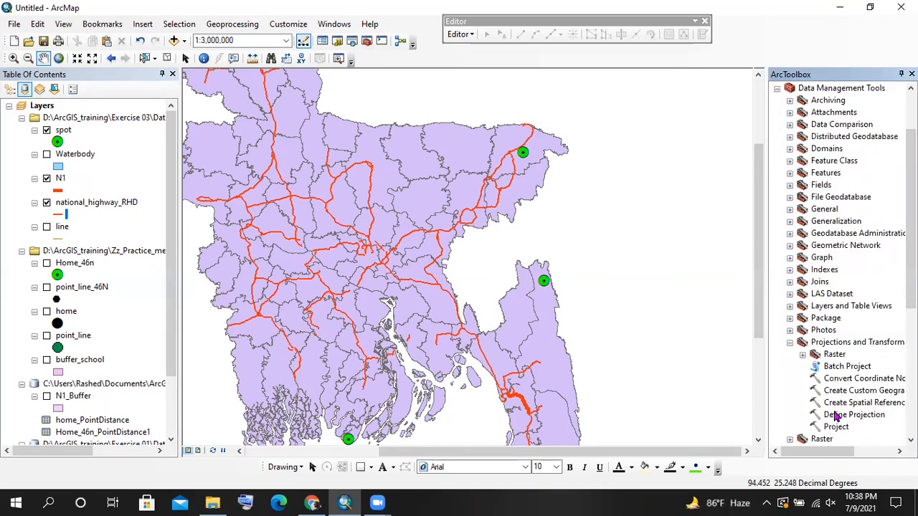
click(790, 343)
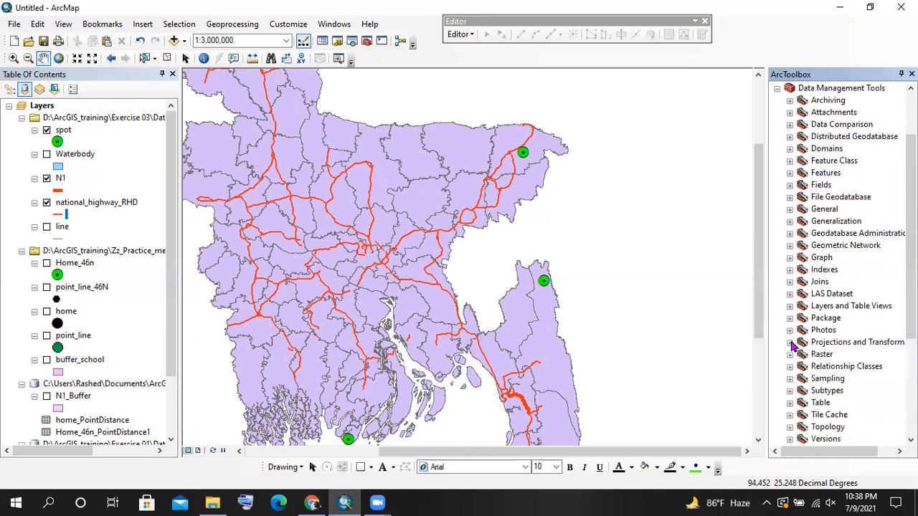
click(789, 174)
scroll(863, 308, down, 2)
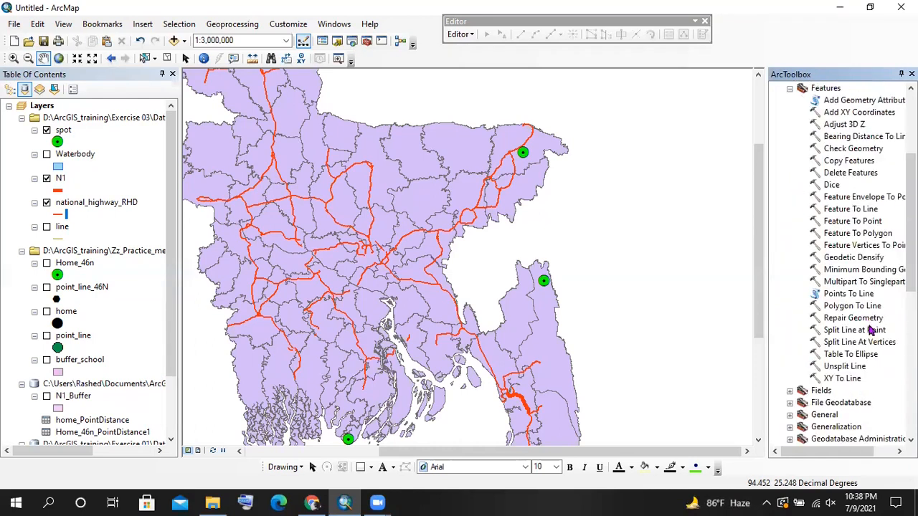
click(846, 296)
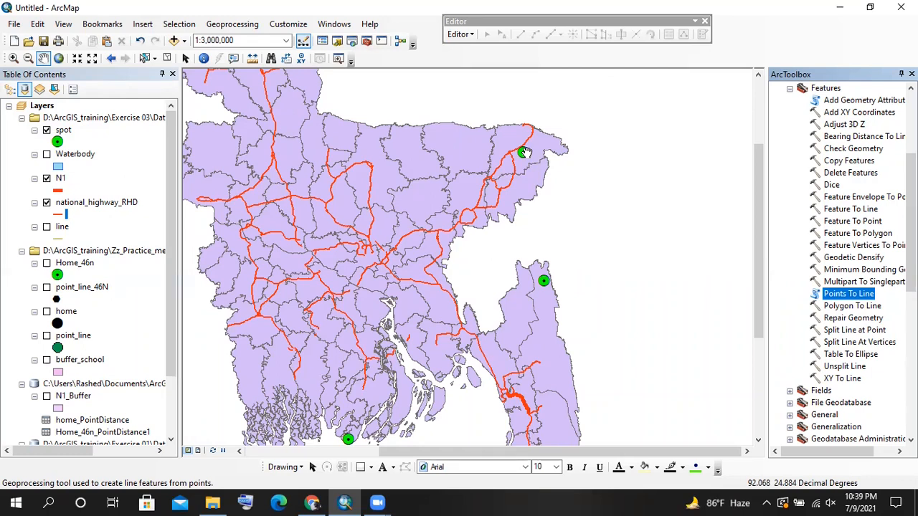
Open the home_PointDistance table and review its records and the available table options
drag(355, 209, 378, 211)
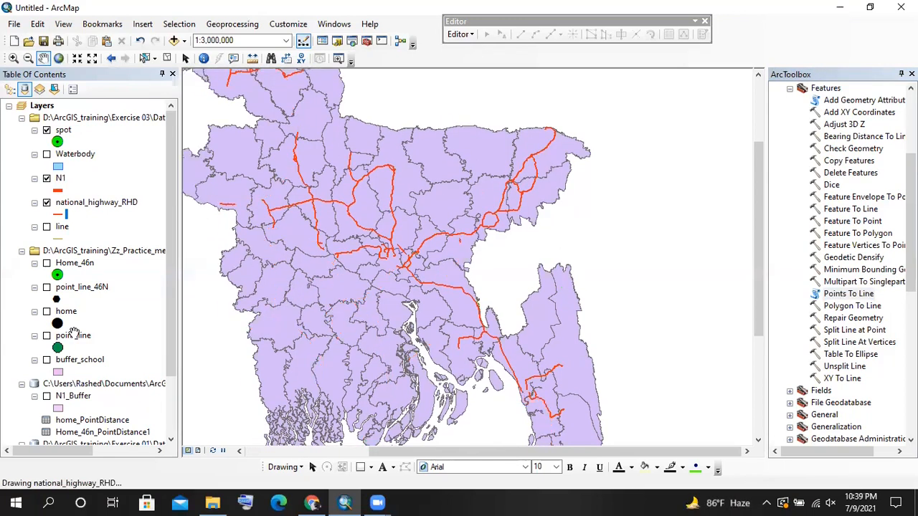
scroll(74, 332, down, 2)
right_click(101, 363)
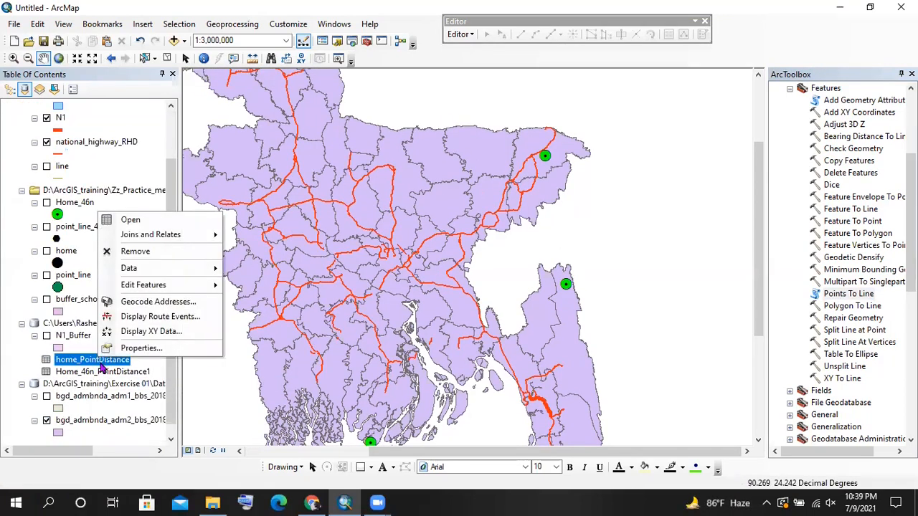
click(172, 220)
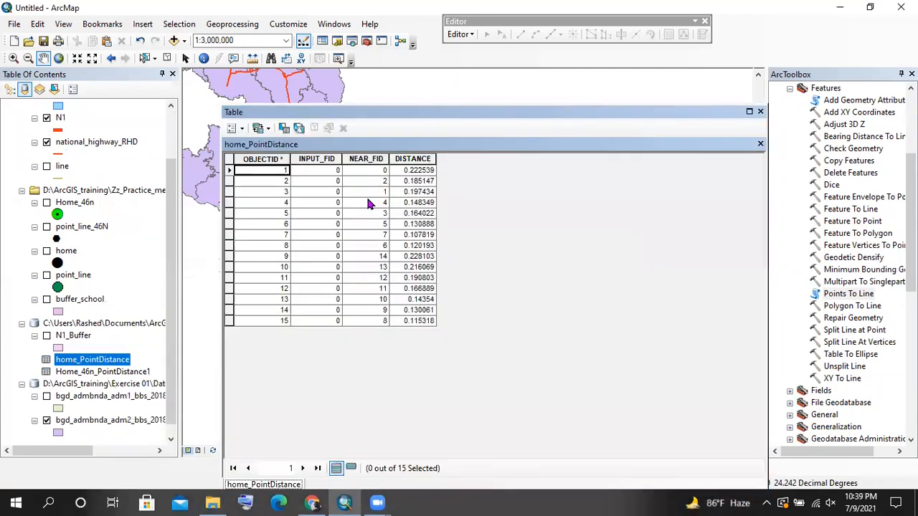
click(367, 203)
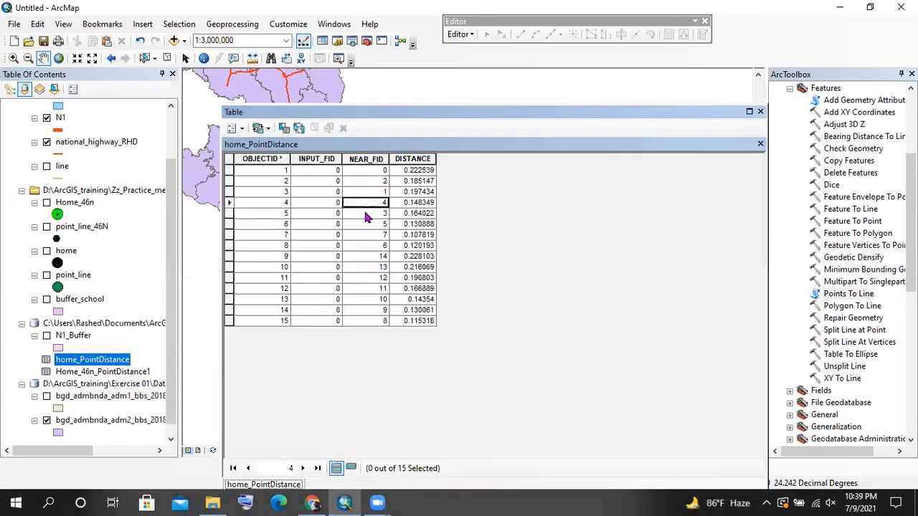
click(242, 128)
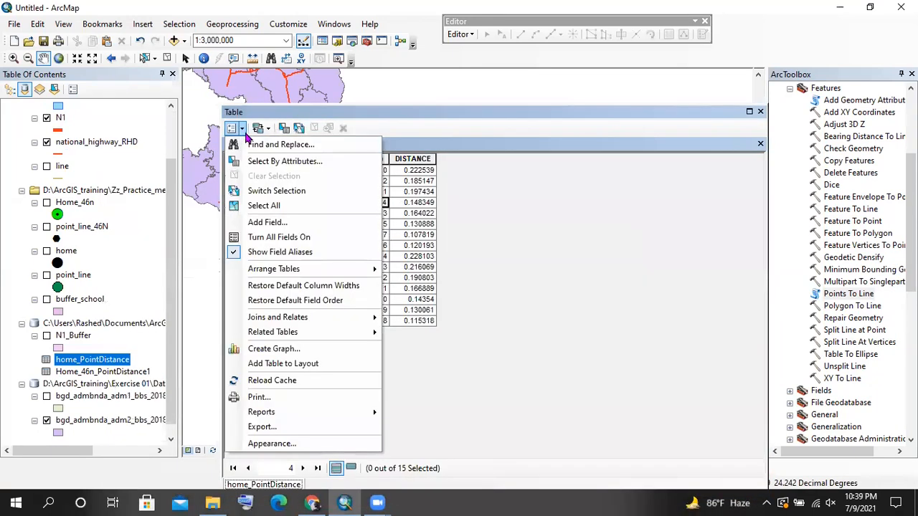
click(501, 208)
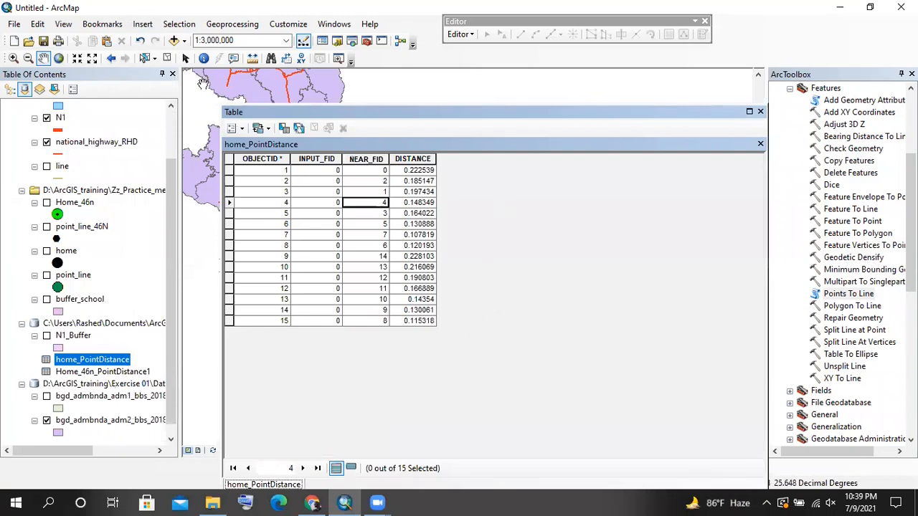
click(242, 128)
click(522, 192)
Set up an export of all home_PointDistance records to the dBASE table Export_Output.dbf, and close it and the table without exporting
drag(337, 112, 275, 90)
click(183, 106)
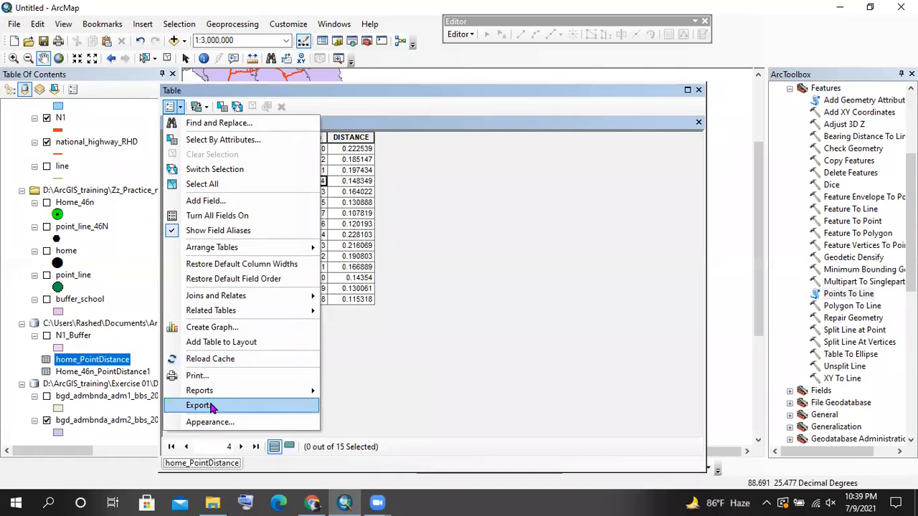
click(314, 406)
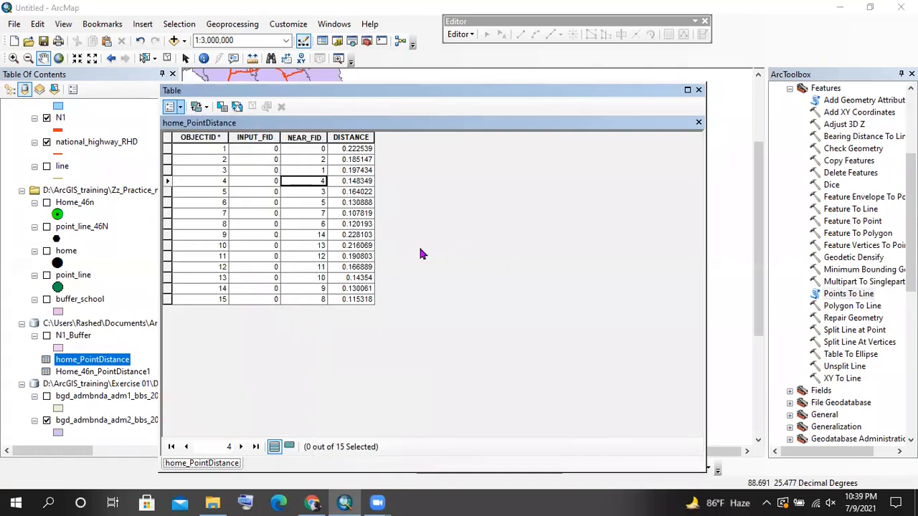
click(573, 273)
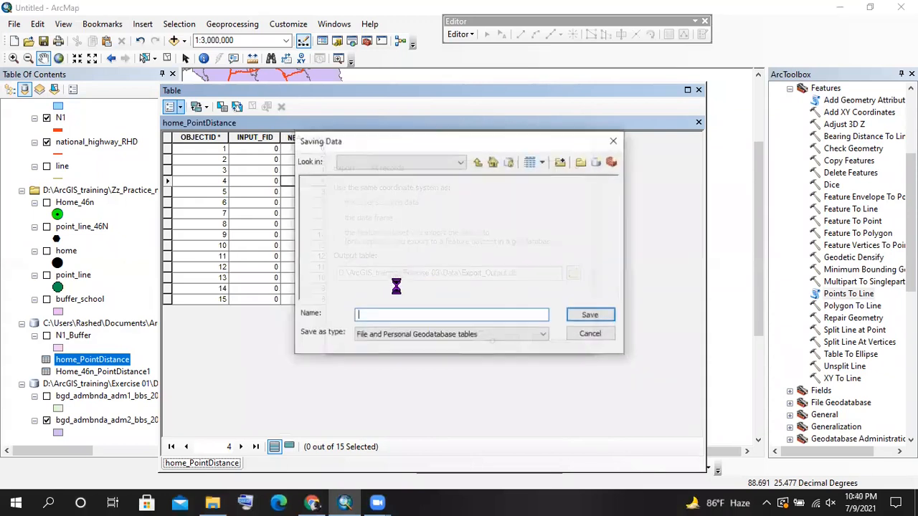
click(384, 334)
click(384, 351)
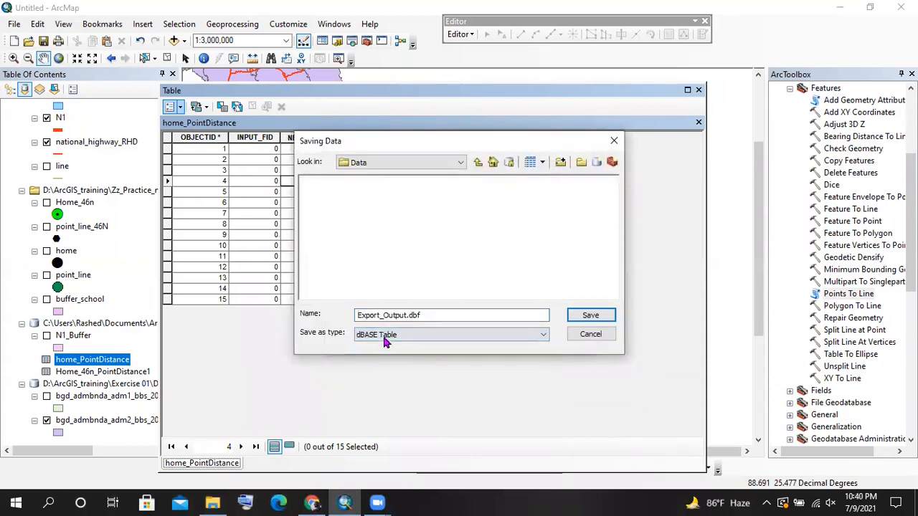
drag(358, 315, 406, 315)
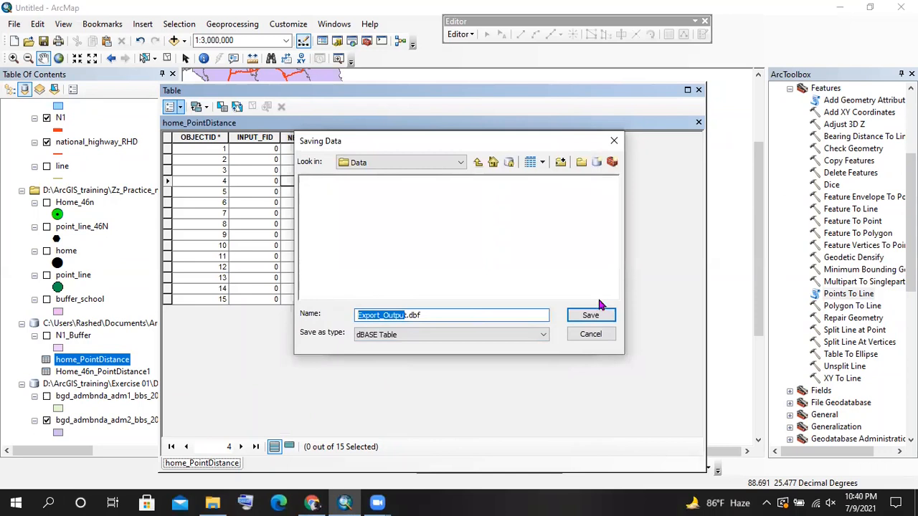
click(596, 315)
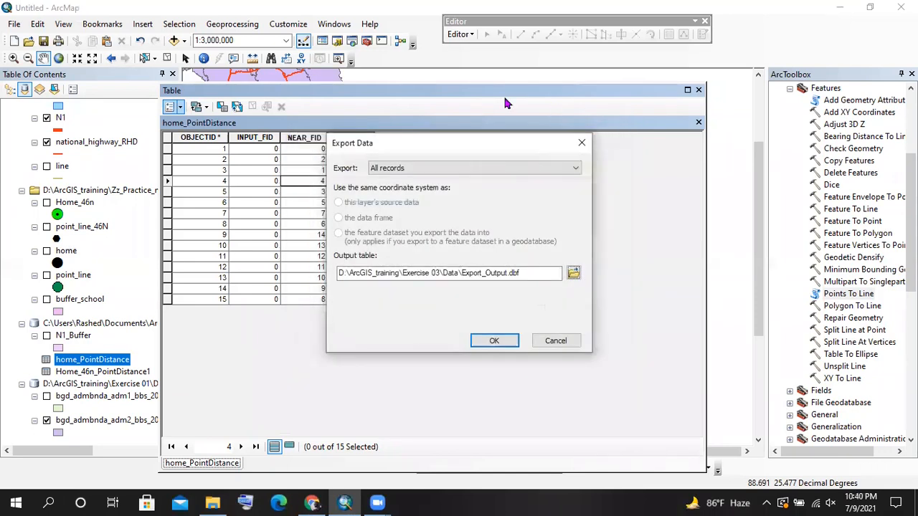
click(581, 143)
drag(481, 98, 462, 129)
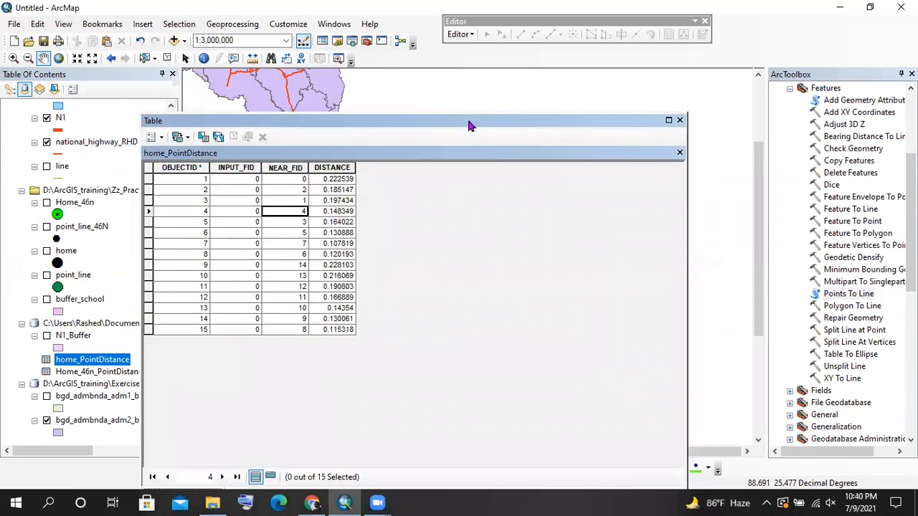
click(680, 121)
Open the spot layer's attribute table and add a Text field named namee
scroll(71, 215, up, 3)
right_click(64, 132)
click(124, 170)
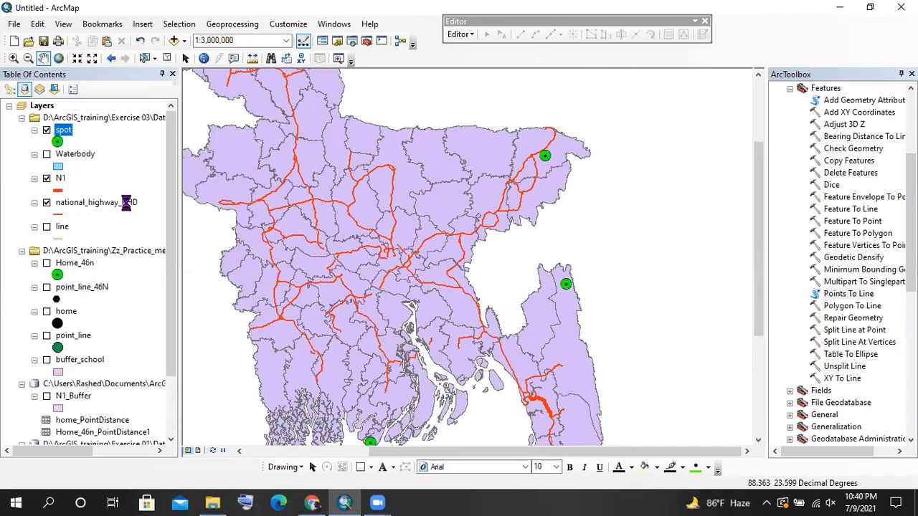
click(161, 137)
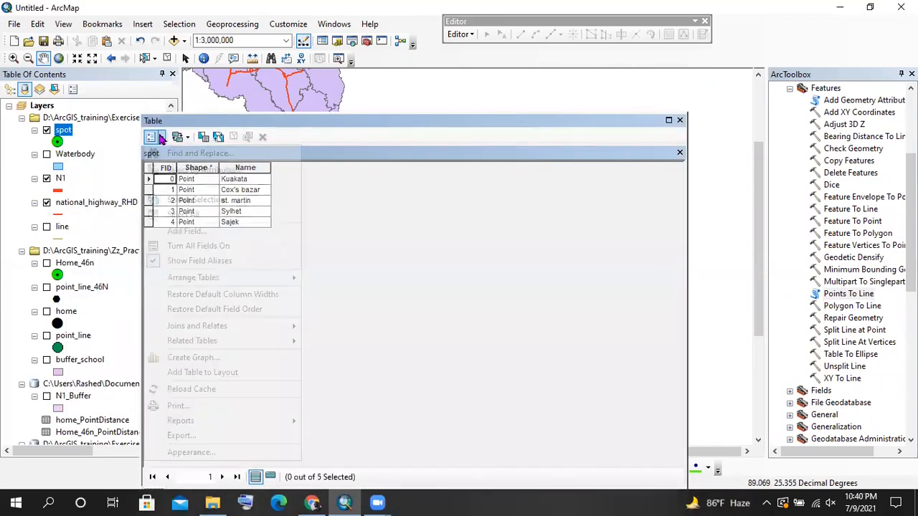
click(205, 236)
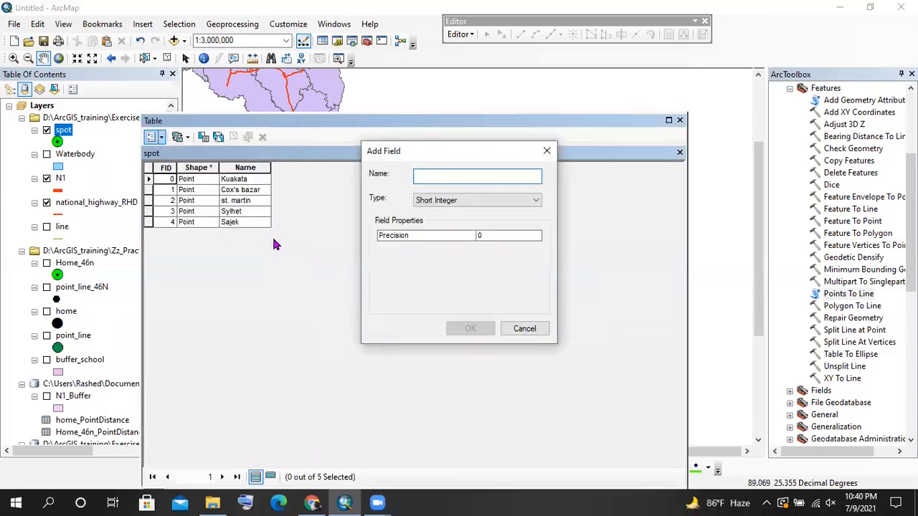
text(nama)
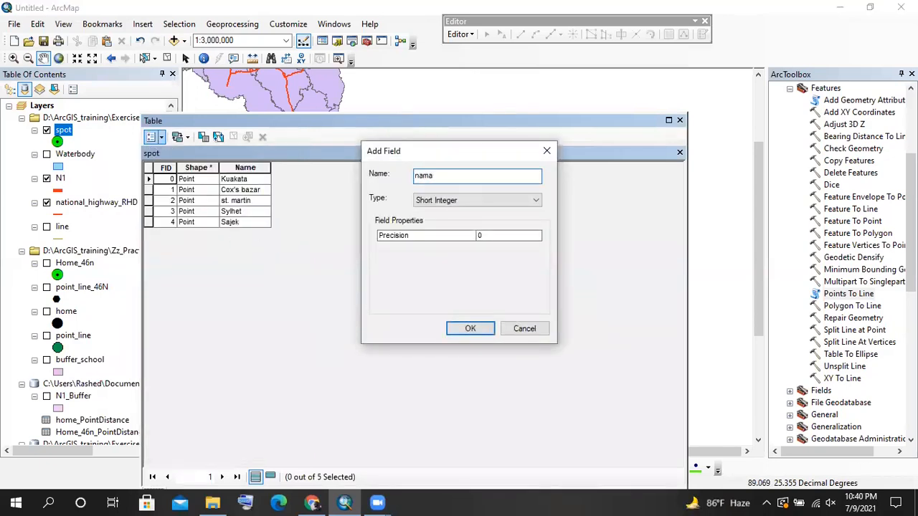
key(BackSpace)
text(ee)
click(443, 201)
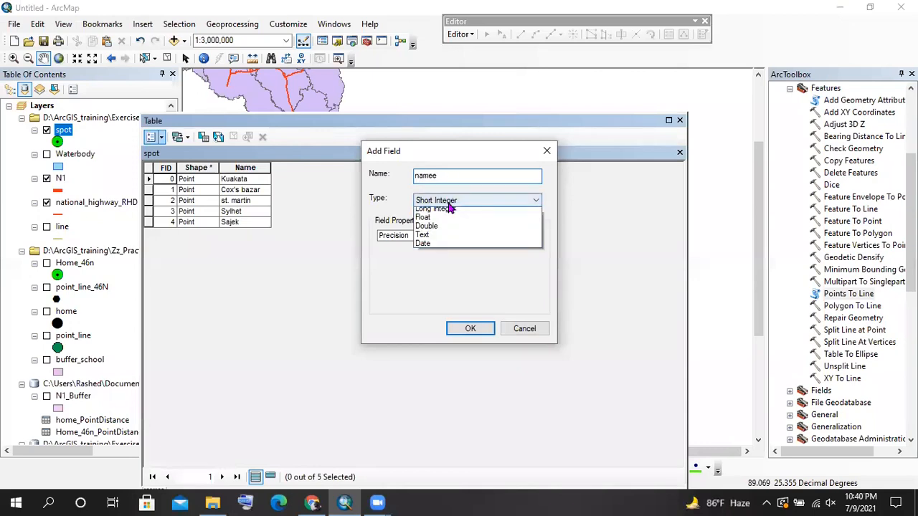
click(430, 248)
click(469, 329)
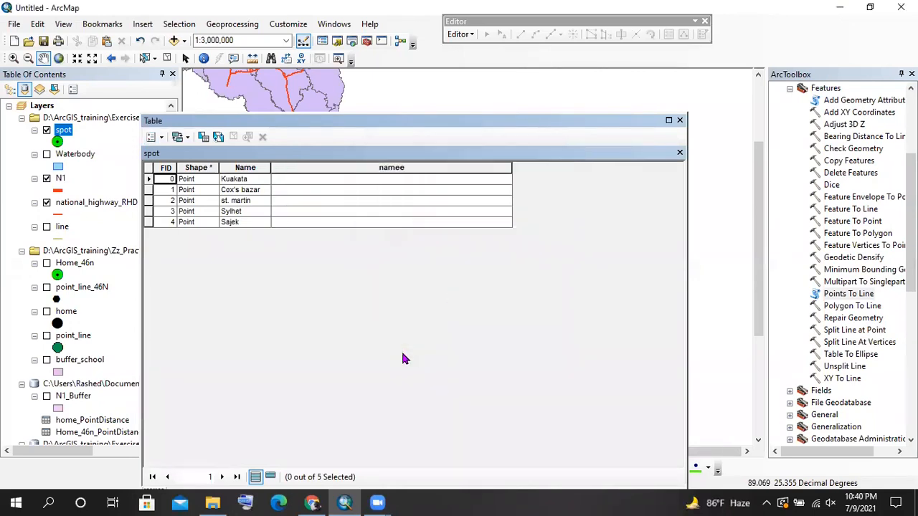
Start an edit session on the spot layer to make its attribute table editable
click(378, 166)
click(353, 183)
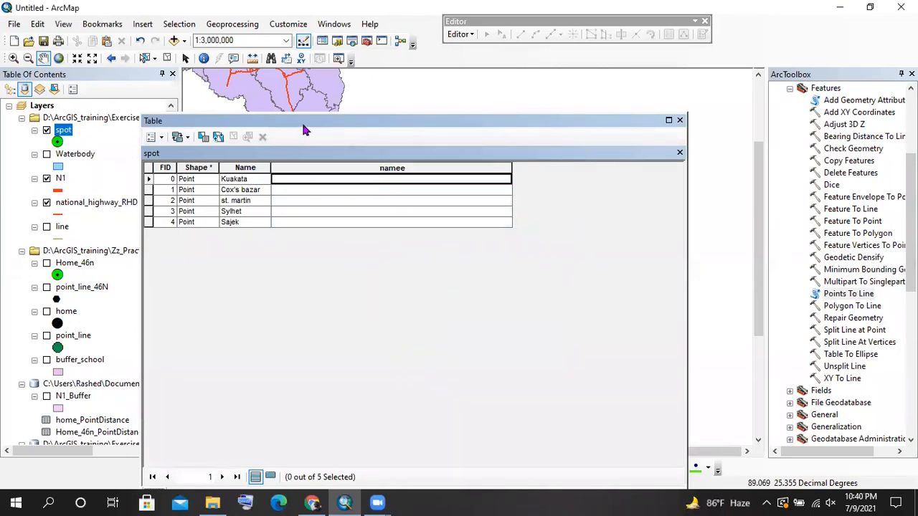
drag(305, 124, 307, 131)
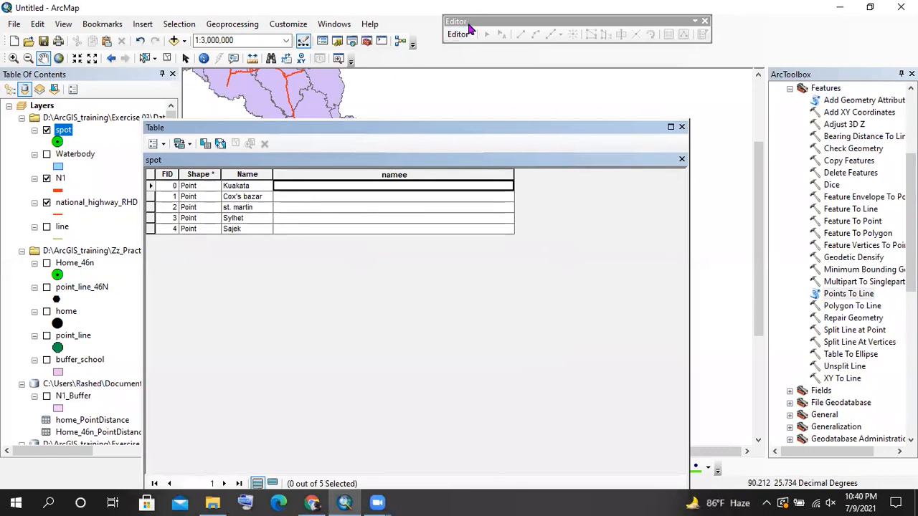
click(467, 33)
click(475, 47)
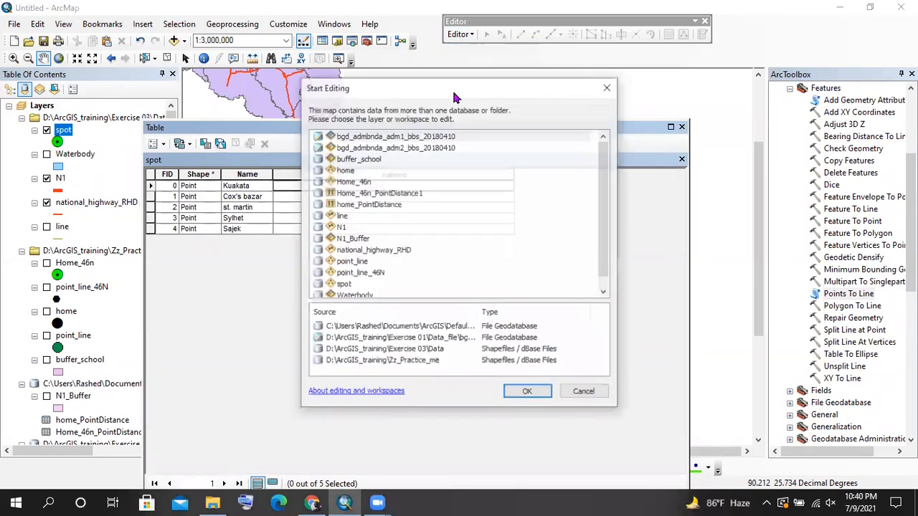
click(344, 285)
click(528, 392)
Fill the namee field with CAVA for Kuakata, AAA for Cox's bazar and AA for st. martin
click(406, 185)
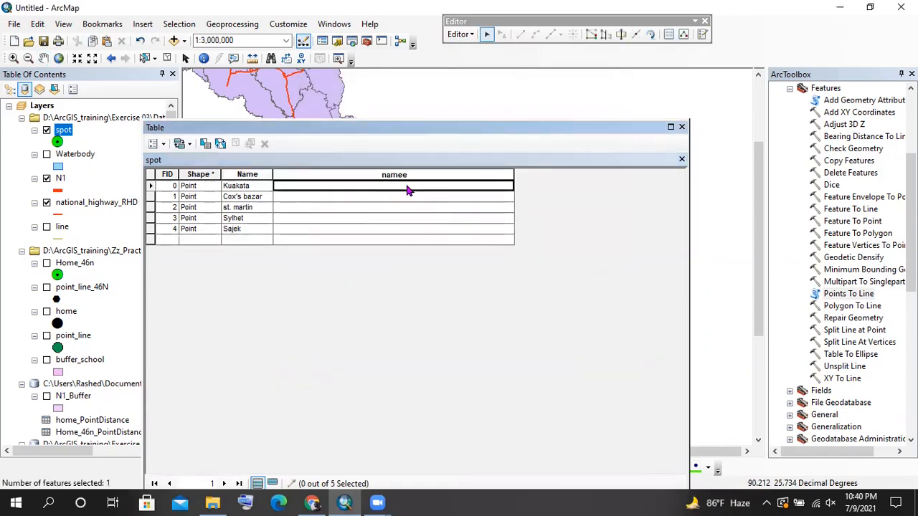
text(CAVA)
click(368, 196)
text(AAA)
click(360, 206)
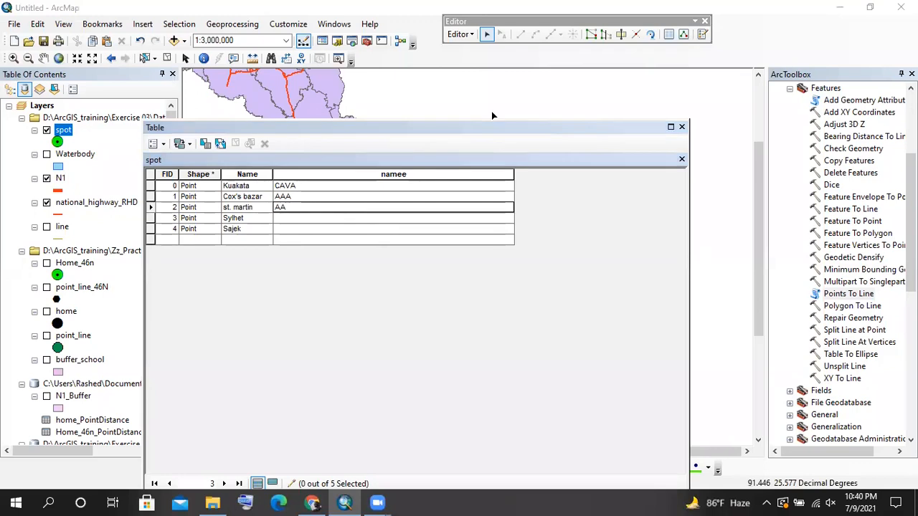
drag(452, 20, 429, 12)
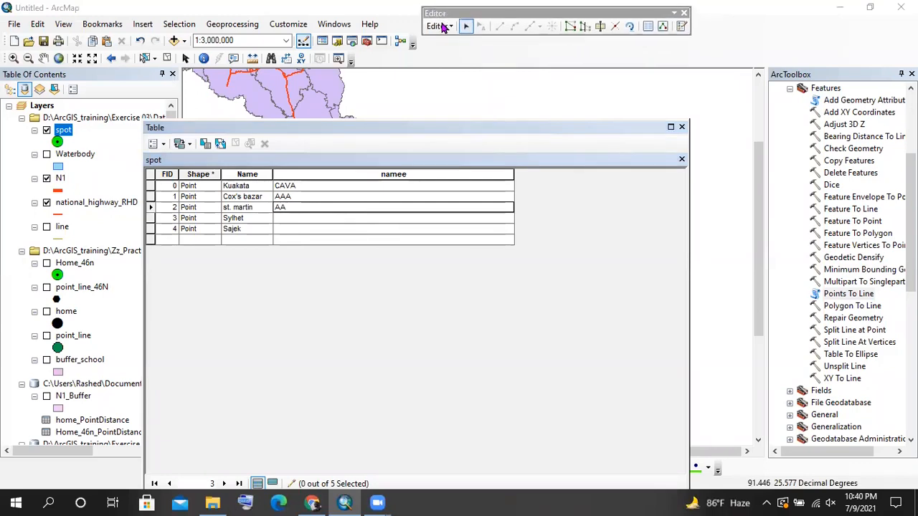
click(442, 26)
click(329, 251)
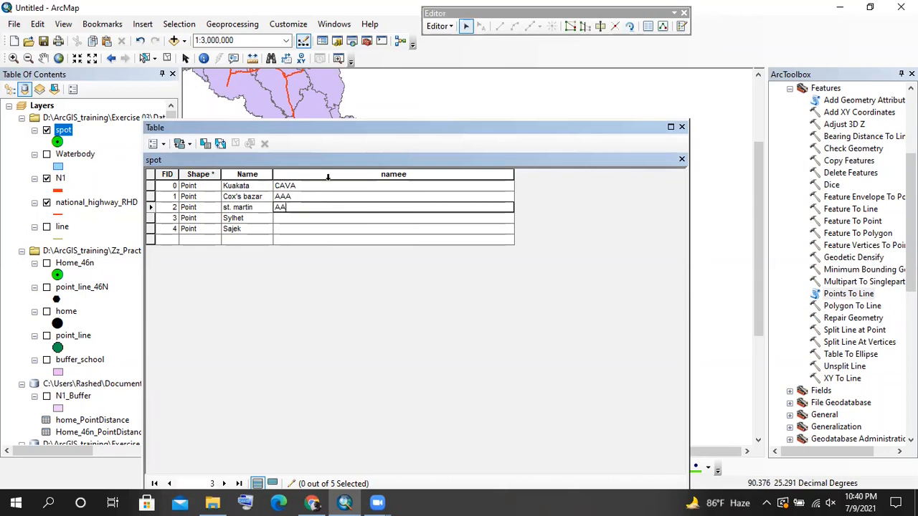
Change the Name values Kuakata to Kuakata01 and st. martin to st. martin_07, and save the edits
click(253, 188)
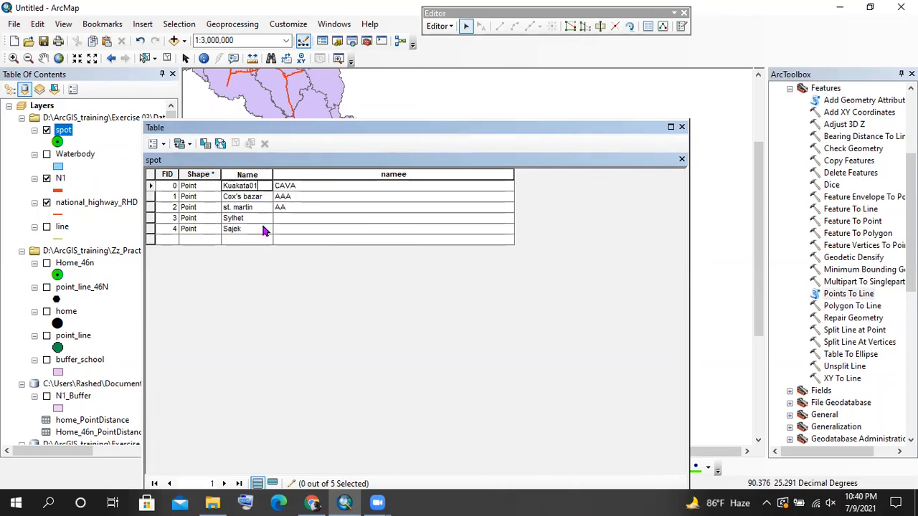
click(260, 207)
click(262, 205)
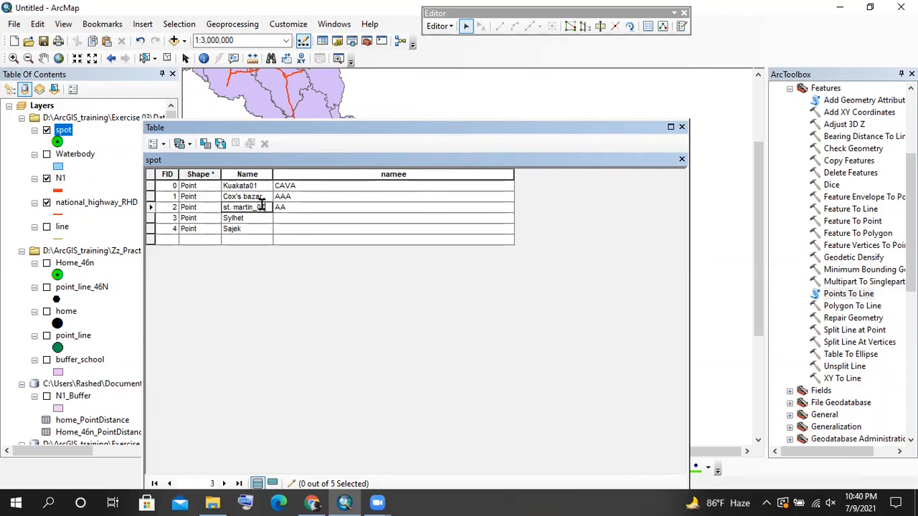
click(293, 228)
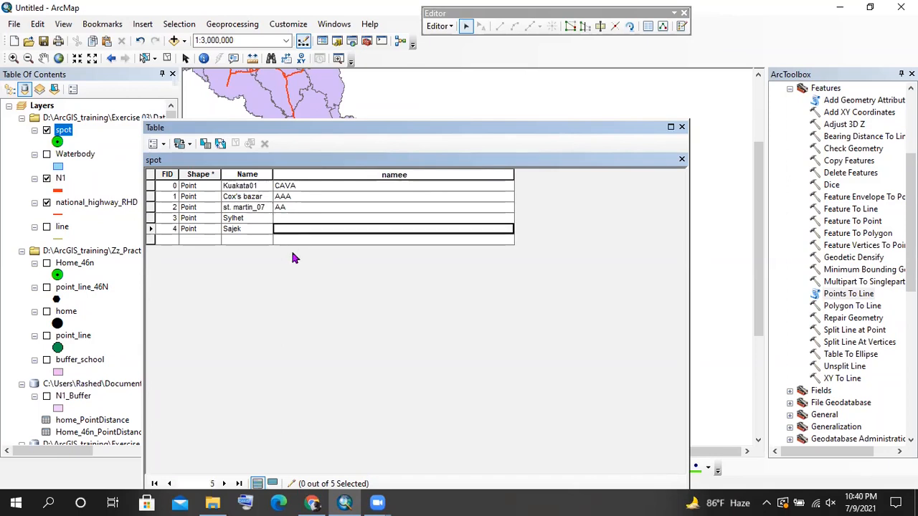
click(253, 176)
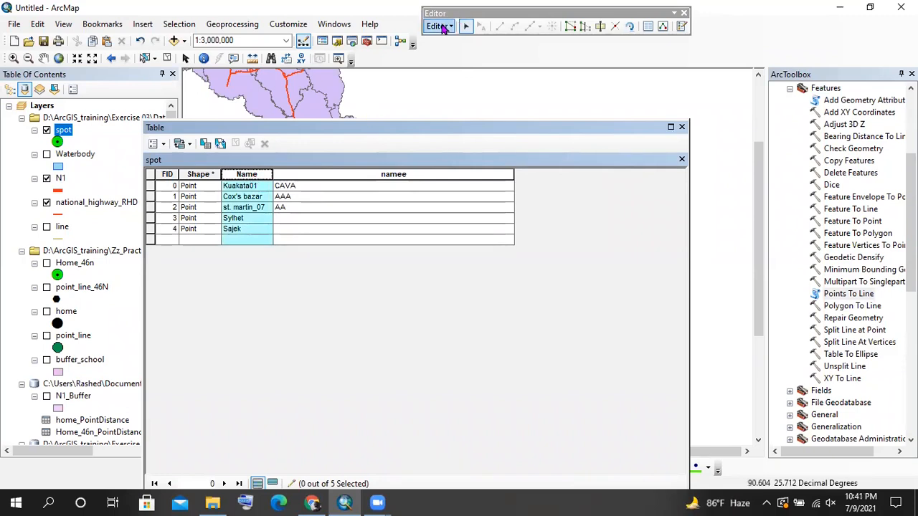
click(442, 26)
click(459, 68)
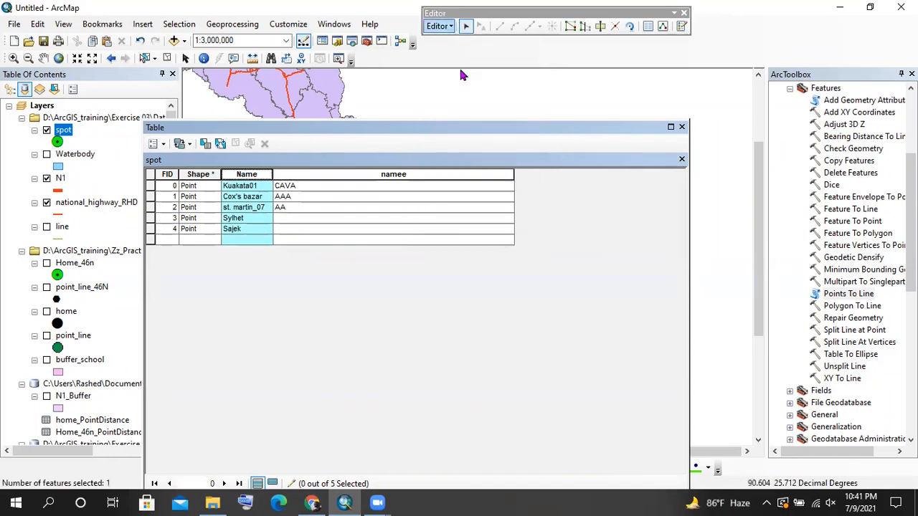
Stop editing the spot layer and compare the availability of Add Field in the table options before and after
click(384, 175)
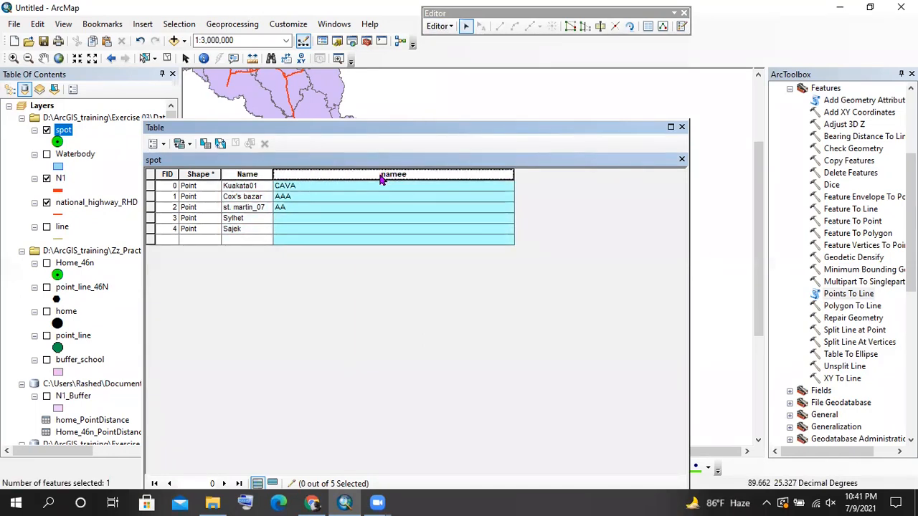
click(154, 144)
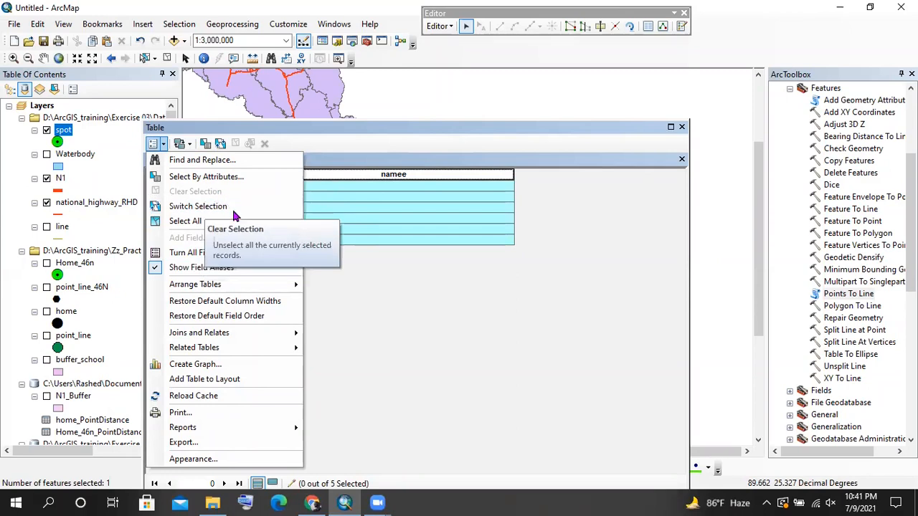
click(443, 26)
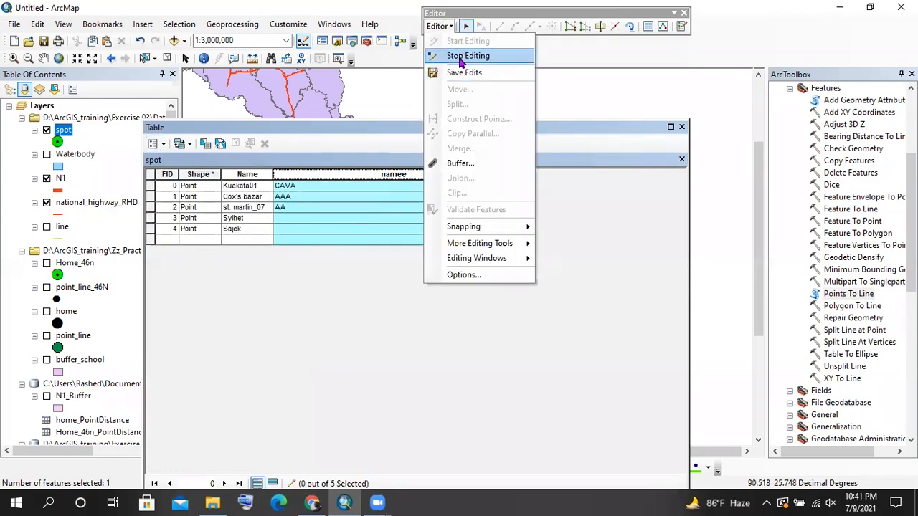
click(461, 56)
click(153, 143)
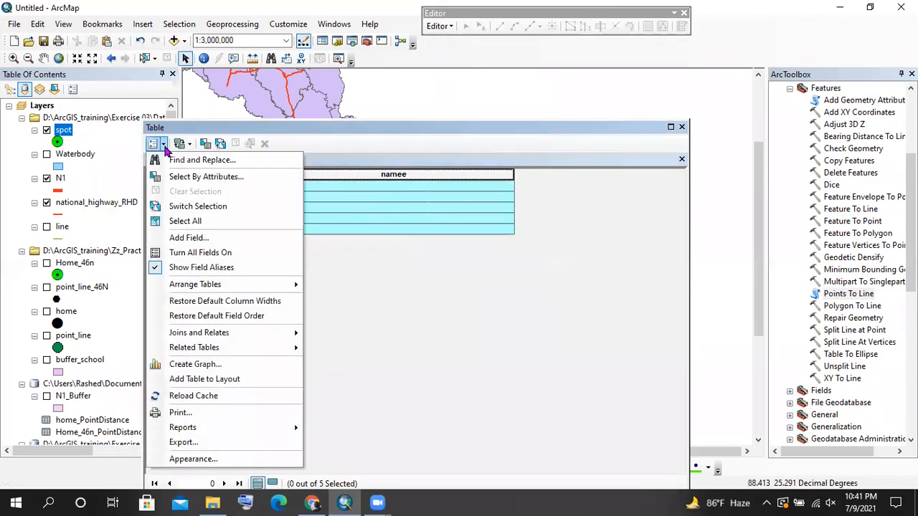
Add a field named NAME_ of type Text to the spot attribute table
click(195, 238)
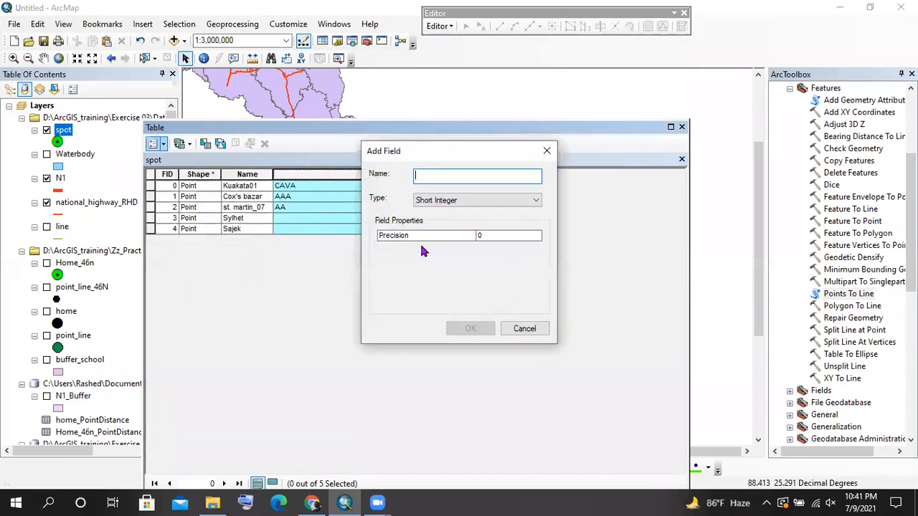
text(NAME_)
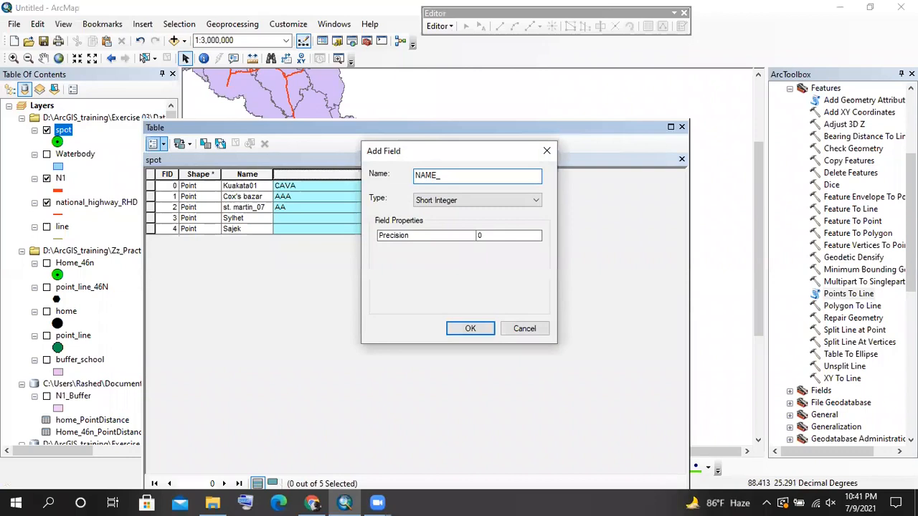
click(464, 201)
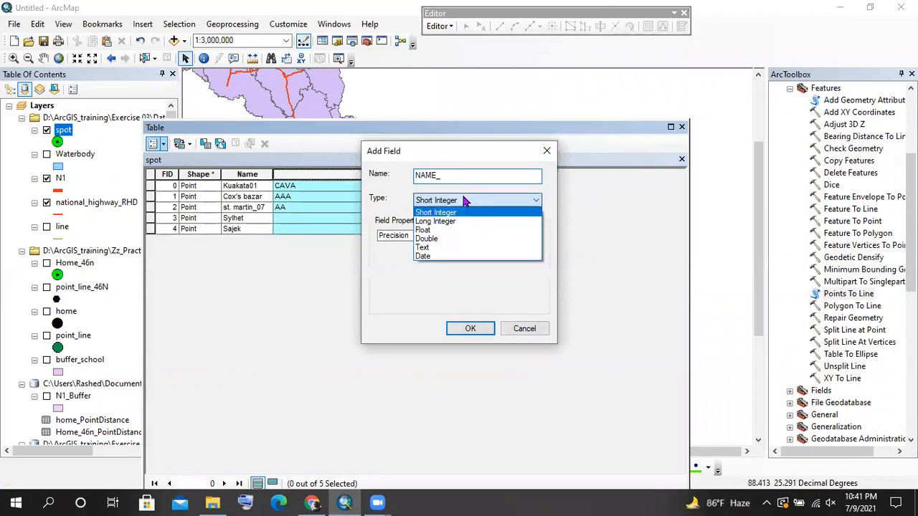
click(444, 247)
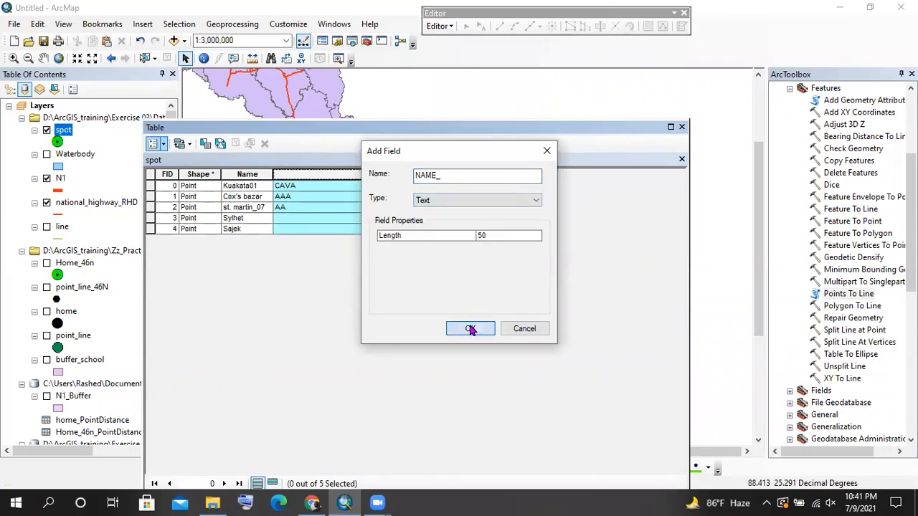
click(470, 328)
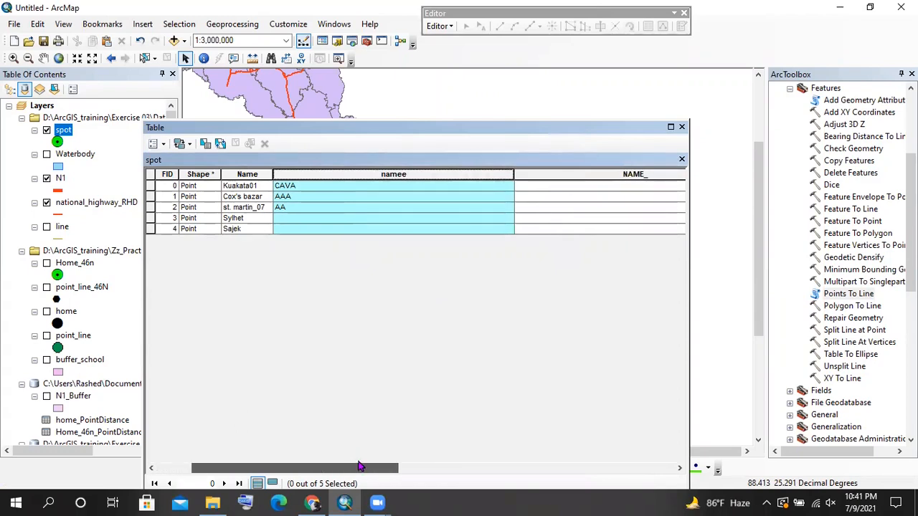
Narrow the namee column so that the whole NAME_ column fits in the table view
click(398, 462)
click(255, 189)
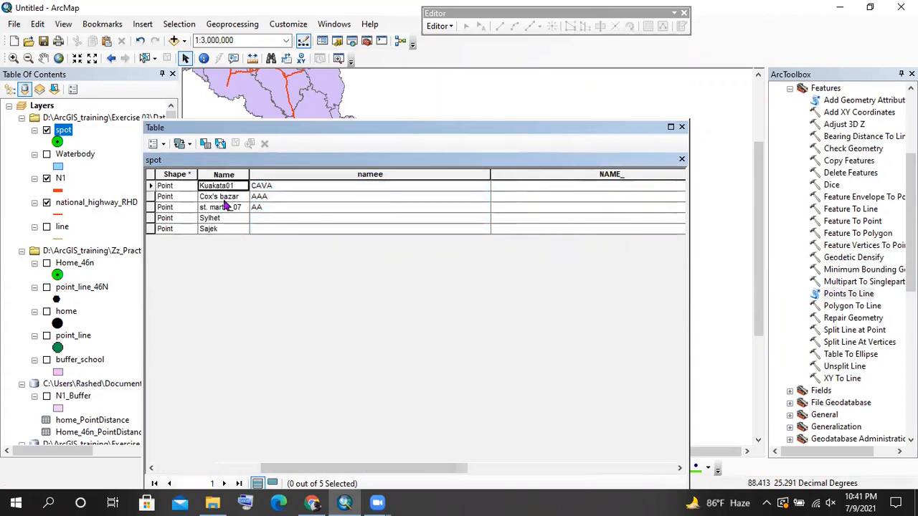
click(596, 186)
click(552, 172)
drag(396, 175, 281, 198)
Fill the NAME_ field with the Name values using the Field Calculator expression [Name]
click(249, 174)
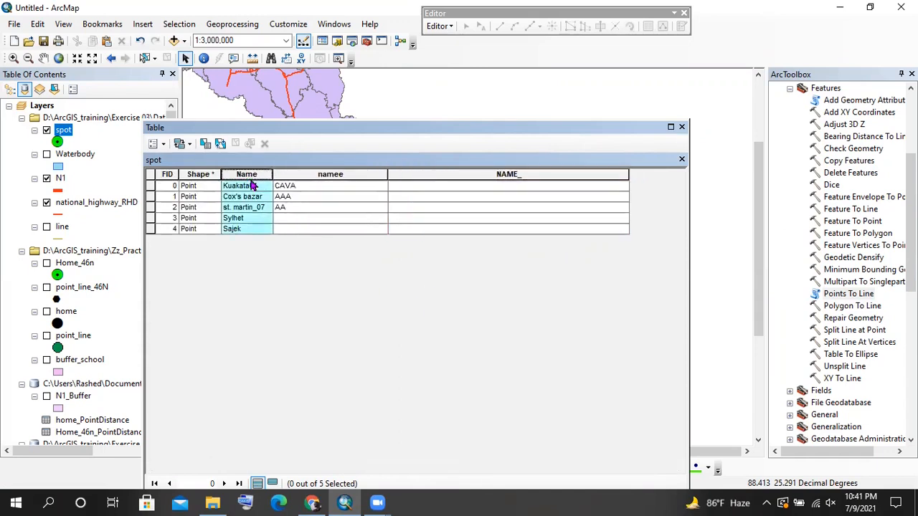
click(477, 174)
right_click(478, 179)
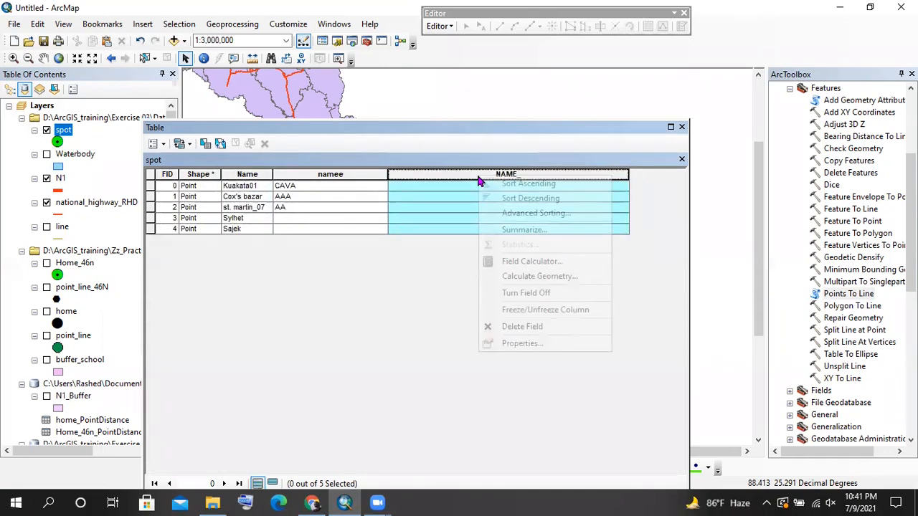
click(523, 264)
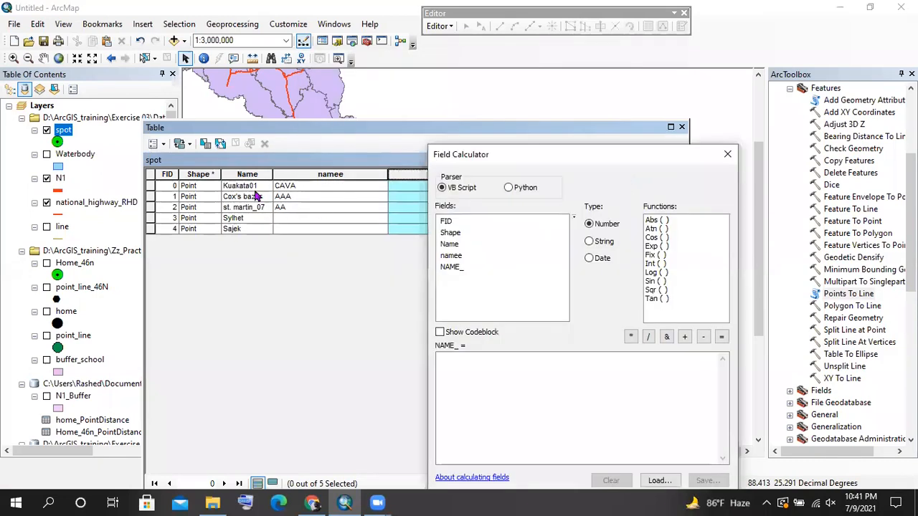
double_click(451, 244)
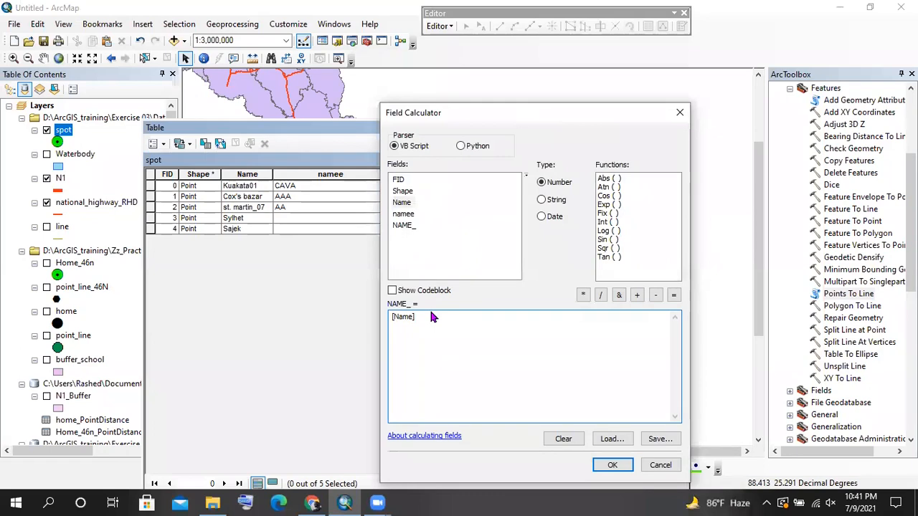
click(612, 465)
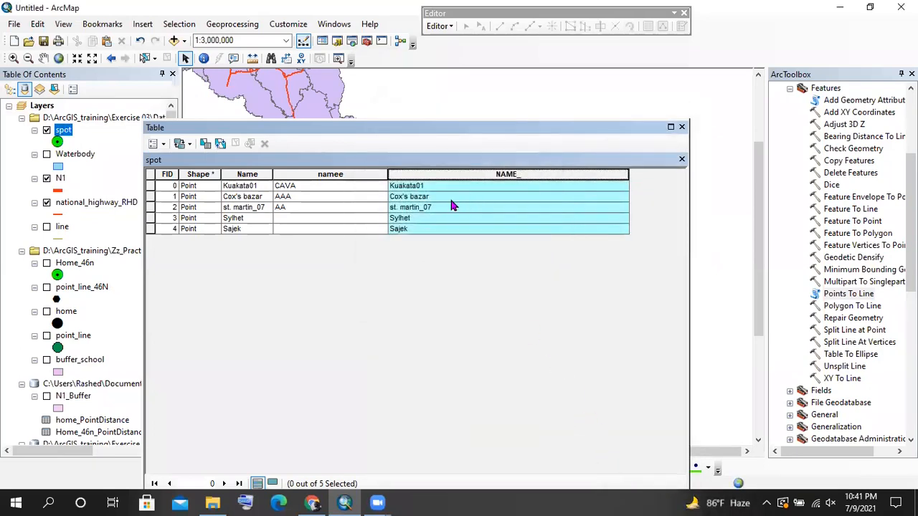
Delete the original Name field from the spot attribute table
click(450, 197)
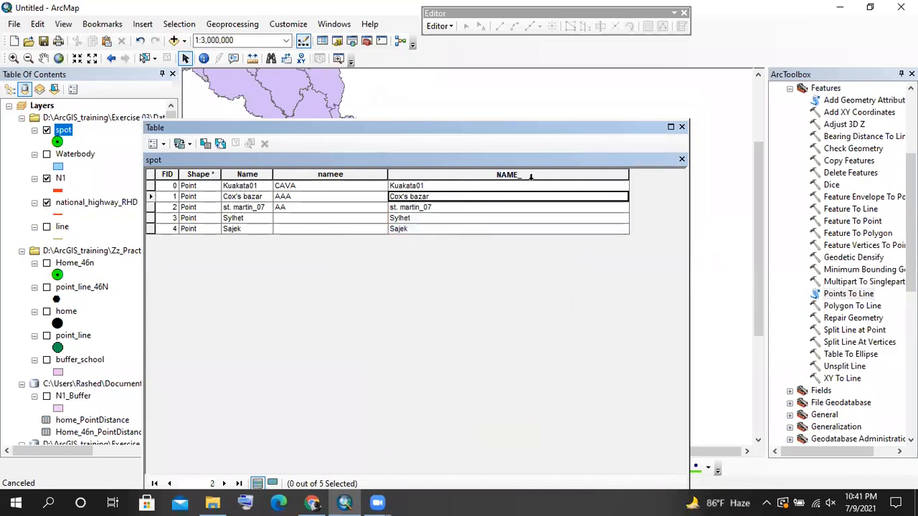
click(531, 176)
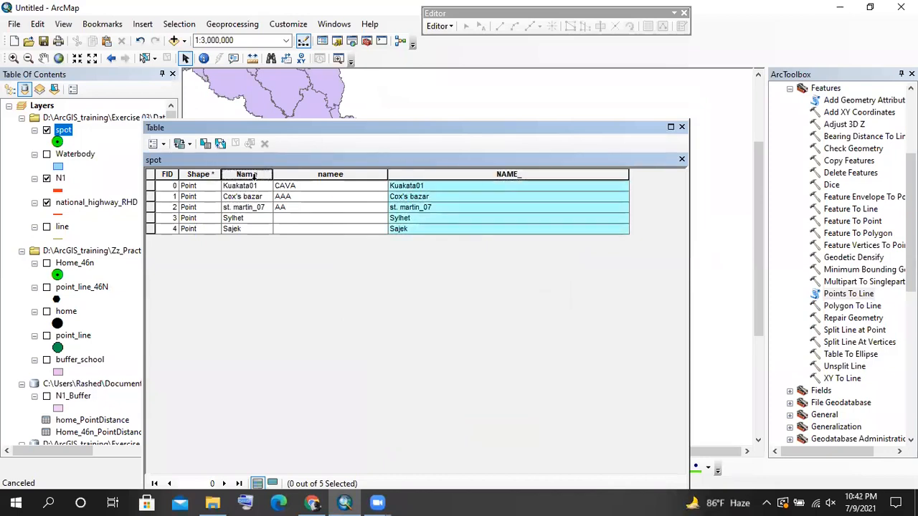
right_click(253, 176)
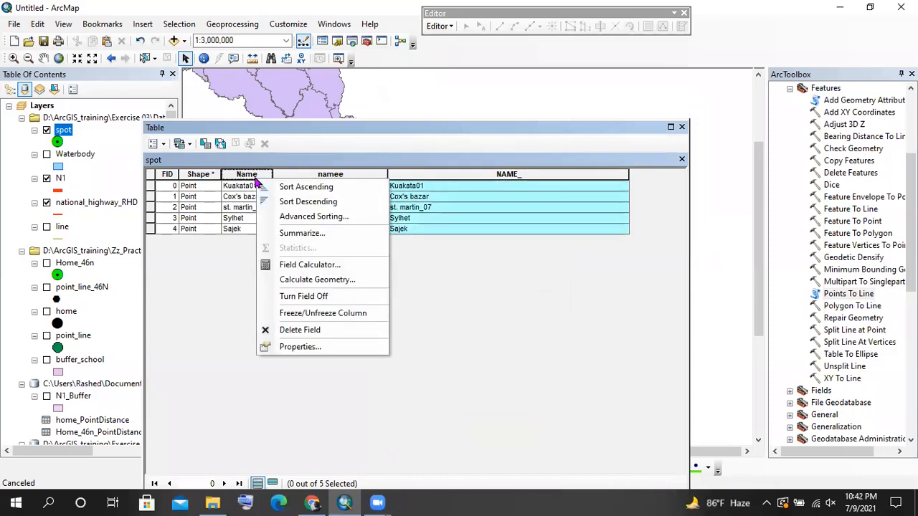
click(321, 329)
click(506, 307)
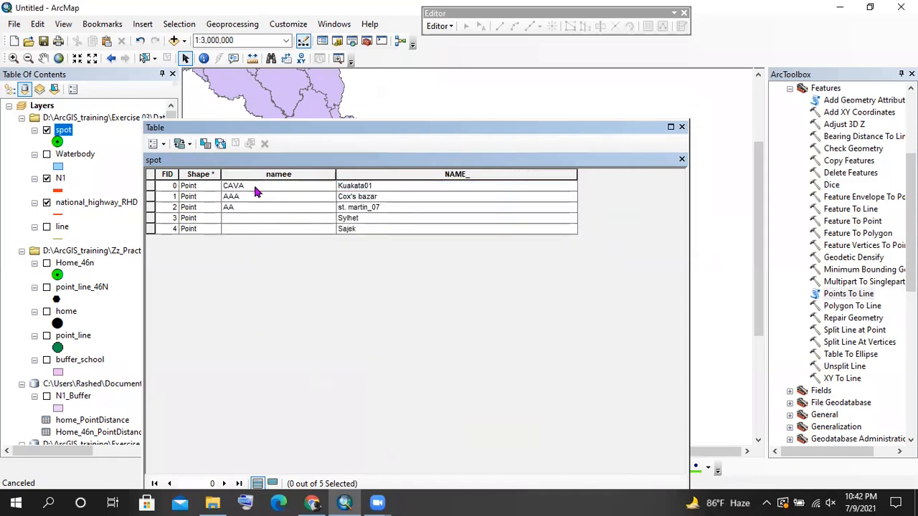
click(380, 228)
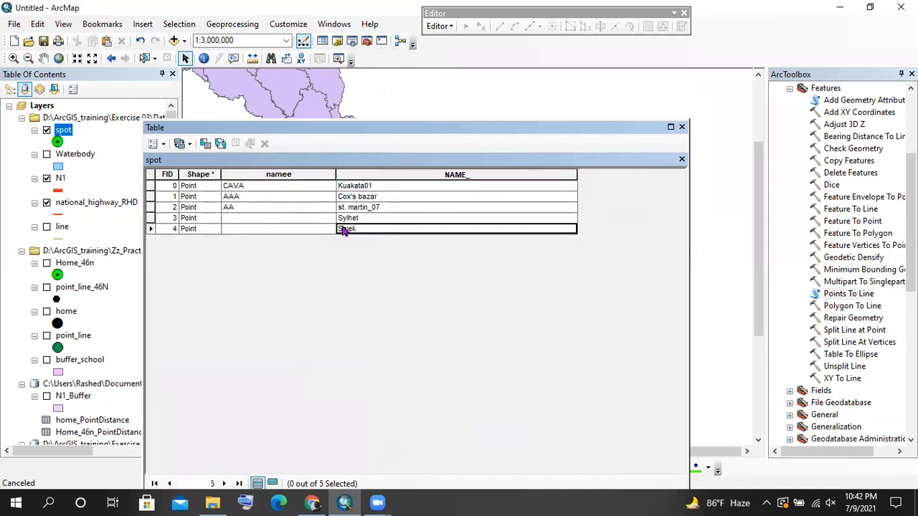
click(464, 176)
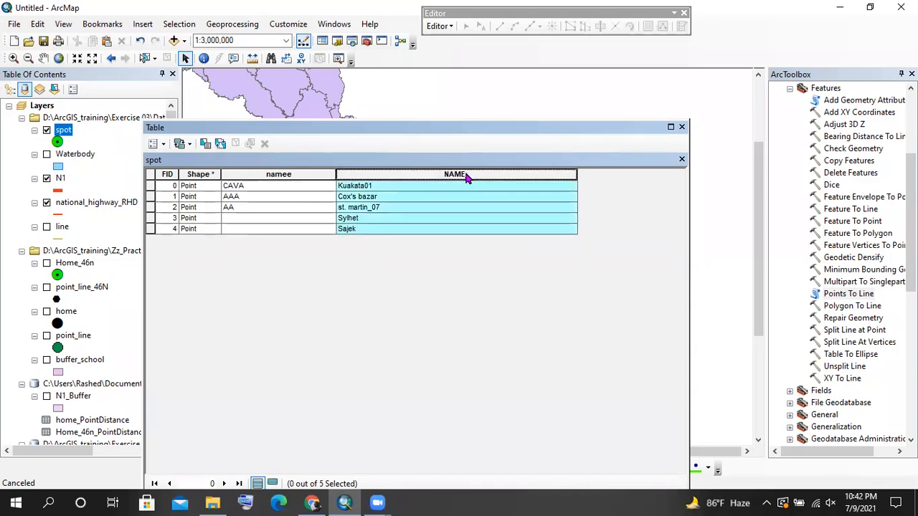
click(466, 196)
click(463, 229)
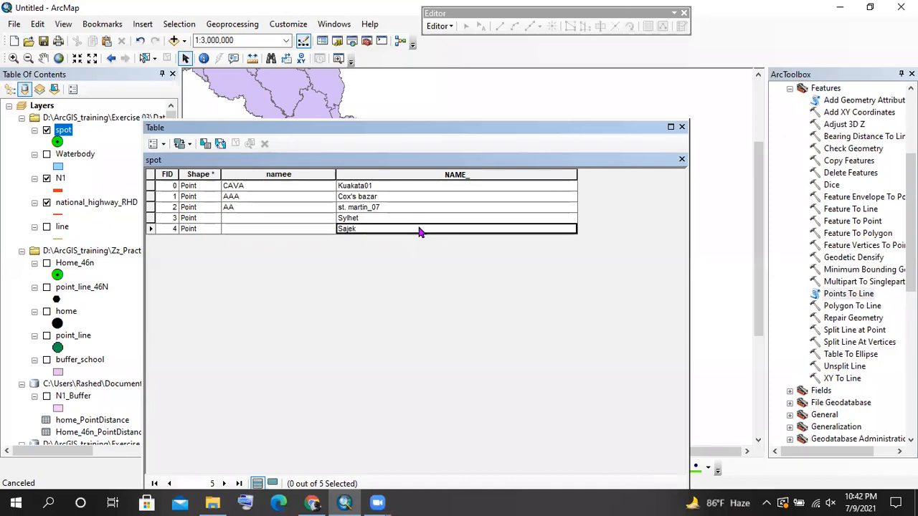
click(699, 29)
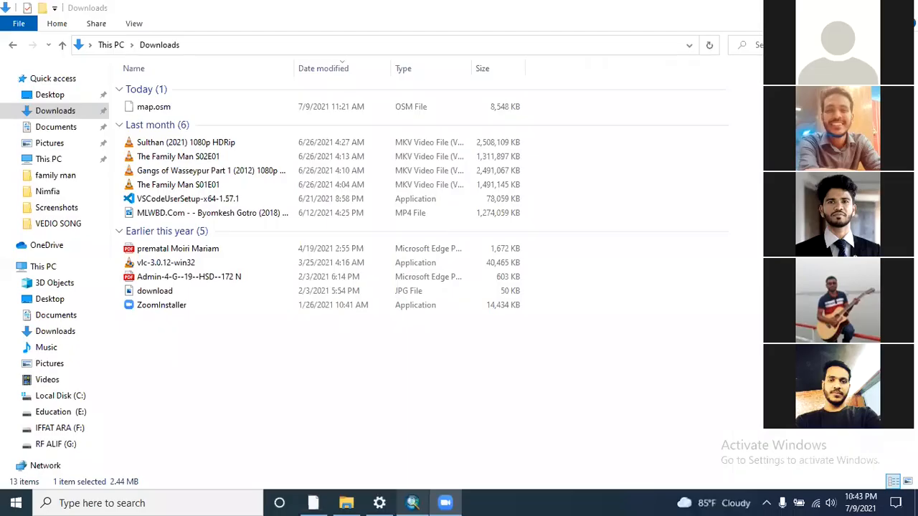
Switch from the Downloads folder to ArcMap and open the Load OSM File tool of the OpenStreetMap Toolbox
mouse_move(412, 503)
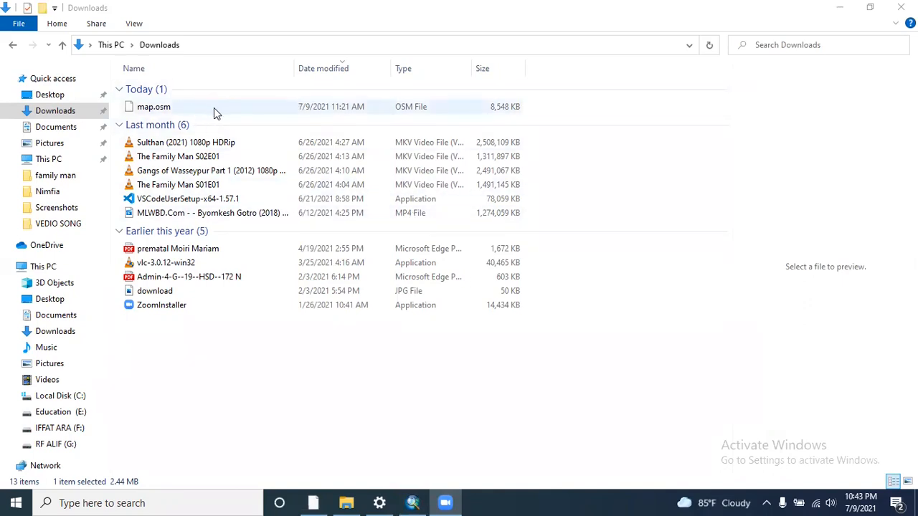
click(411, 502)
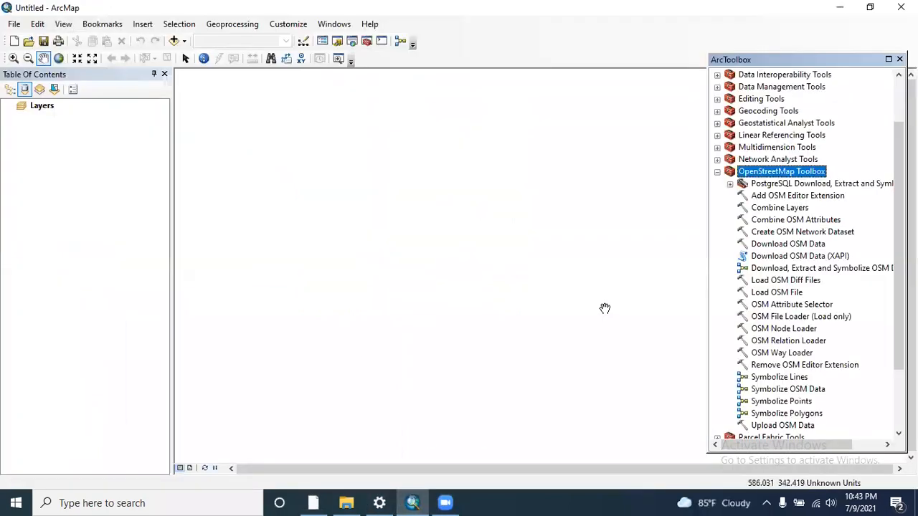
click(779, 291)
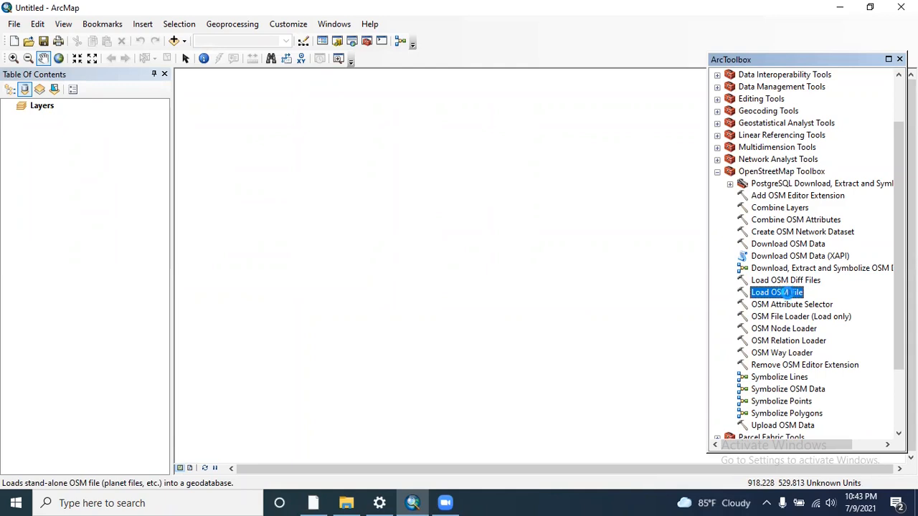
double_click(779, 293)
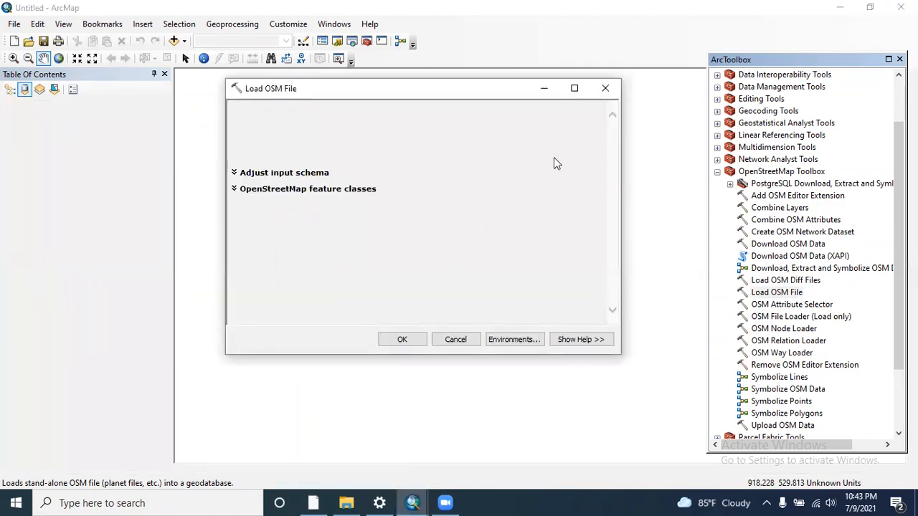
Set map.osm from Downloads as the OSM file and open the location browser for the target feature dataset
click(591, 128)
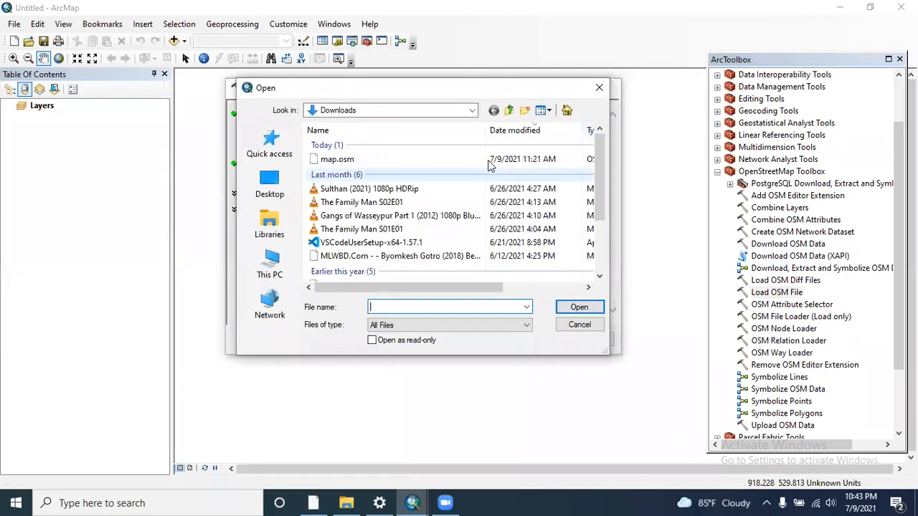
click(488, 160)
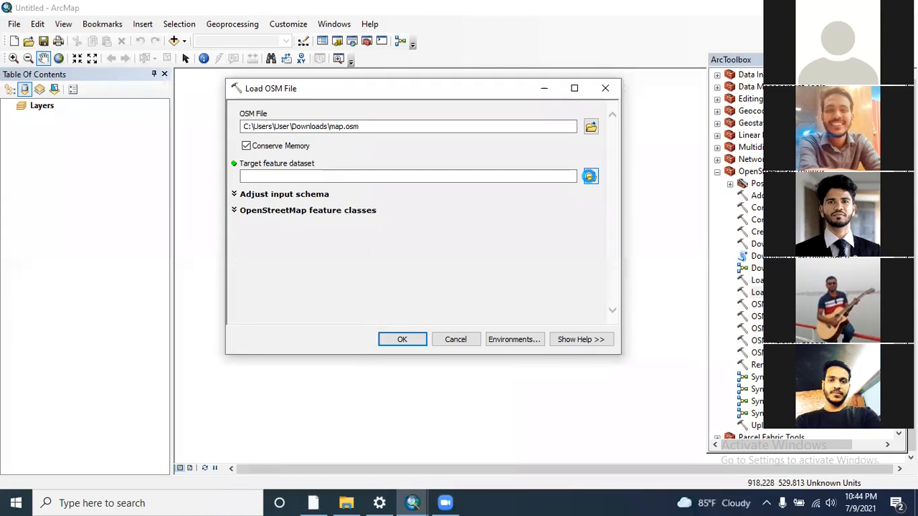
click(590, 176)
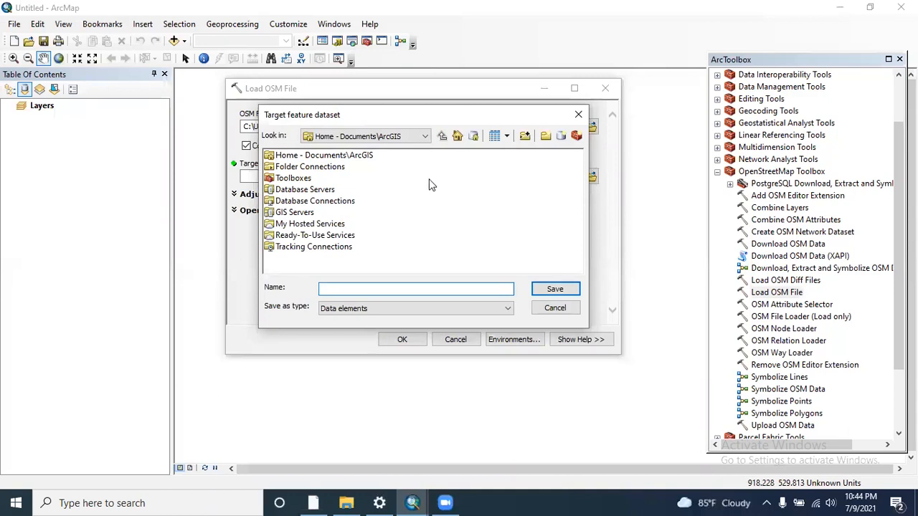
click(523, 138)
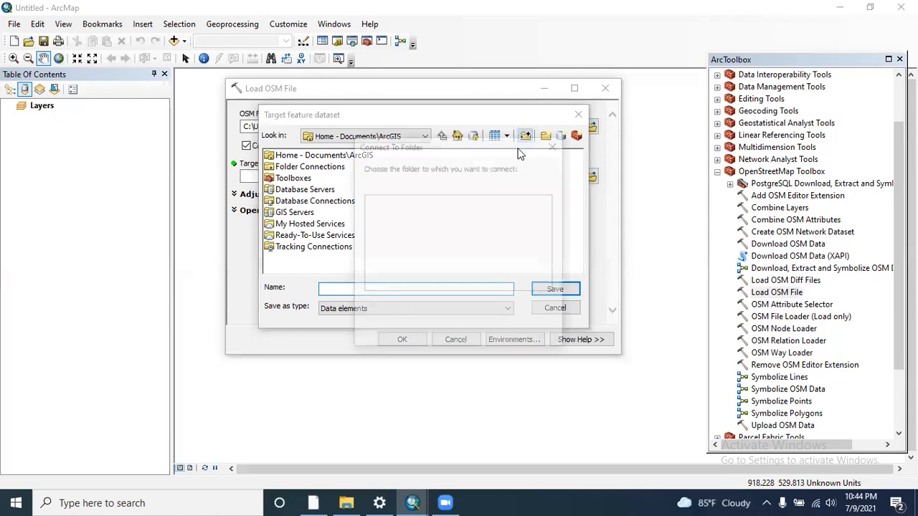
click(422, 242)
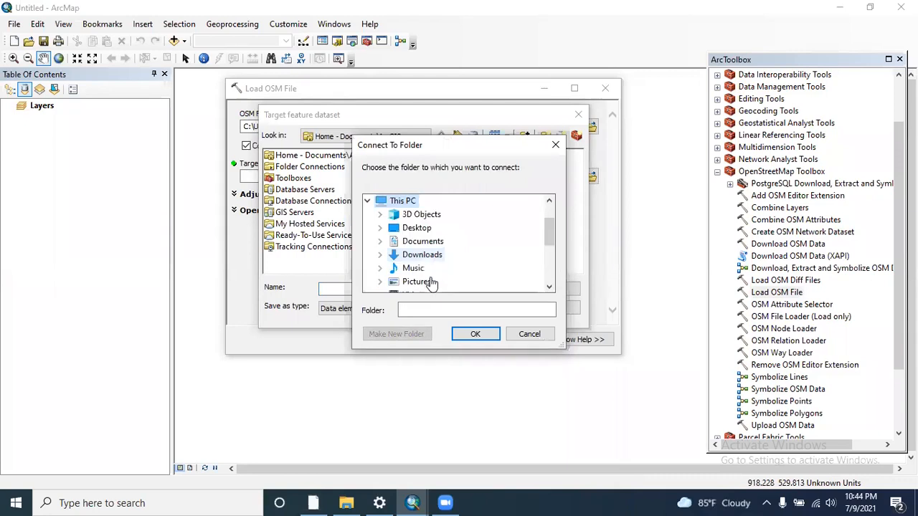
scroll(439, 260, down, 2)
click(436, 257)
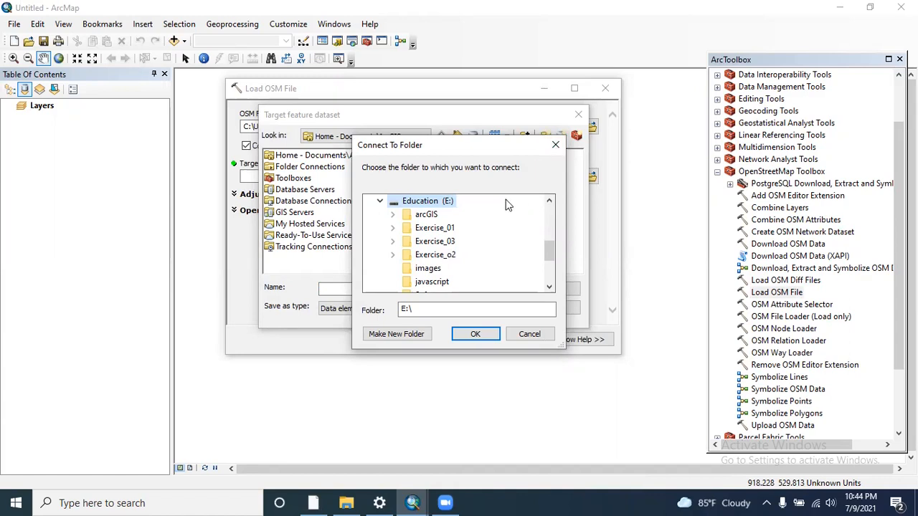
click(551, 148)
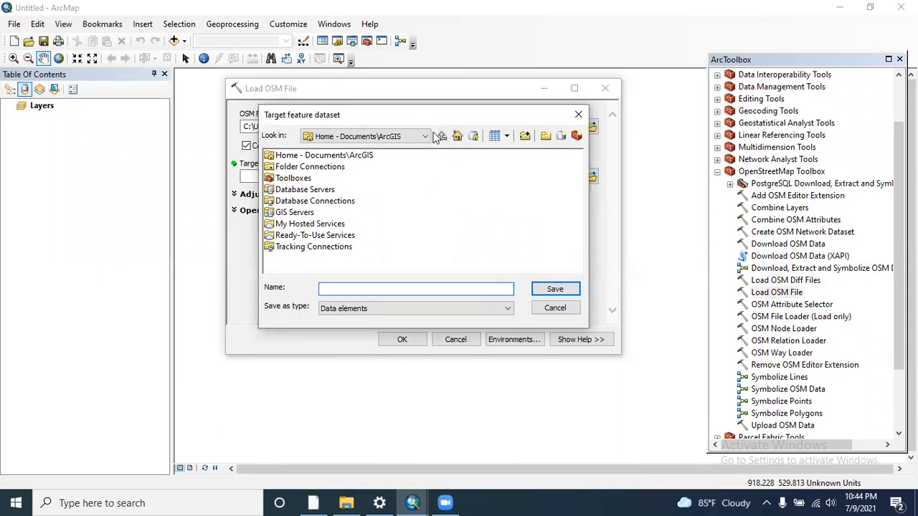
Connect to the Desktop folder and create a new file geodatabase there, keeping its default name
click(524, 137)
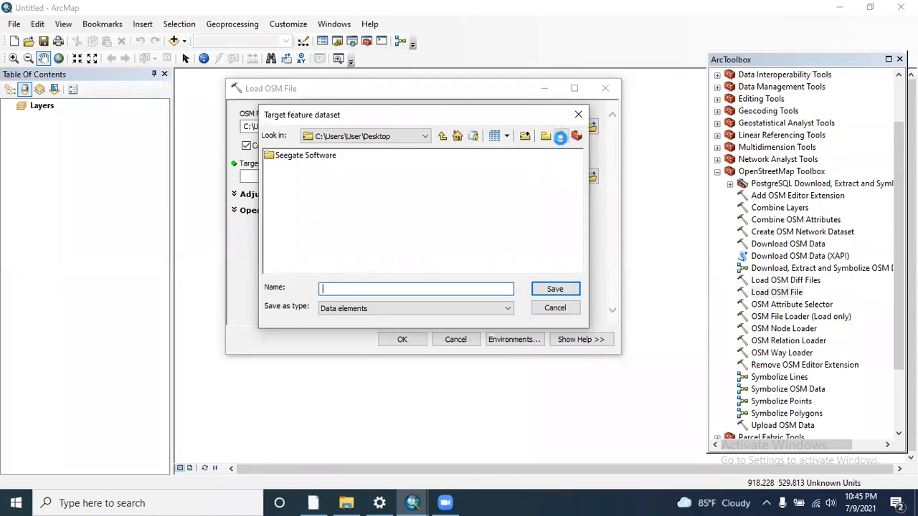
click(560, 136)
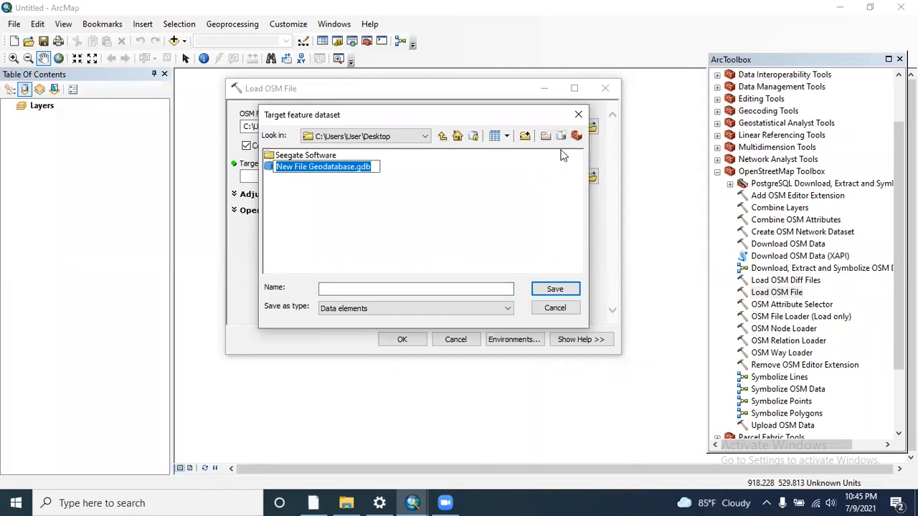
click(432, 289)
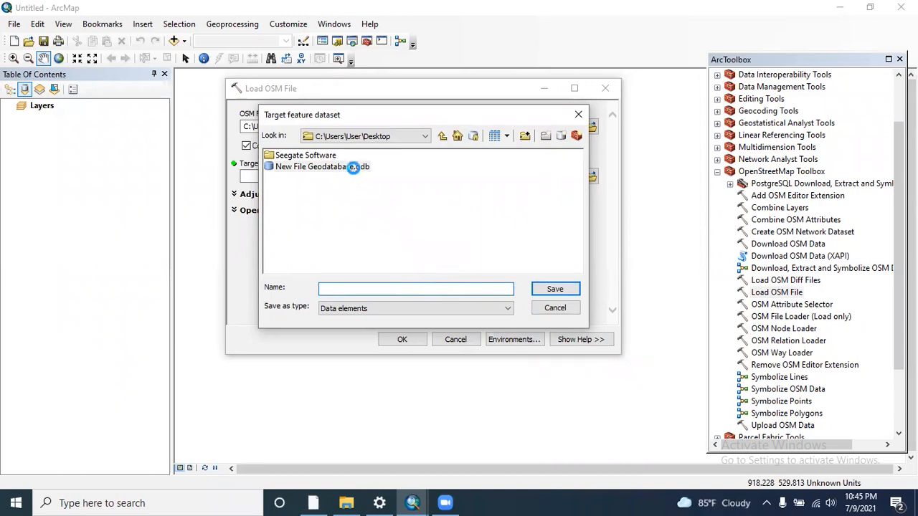
Save the target feature dataset as alif inside New File Geodatabase.gdb and run the Load OSM File tool
click(357, 167)
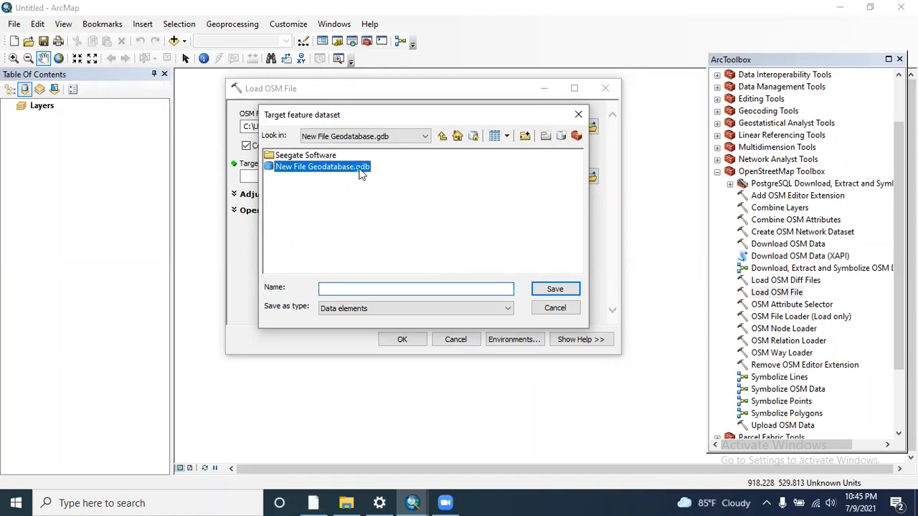
click(390, 289)
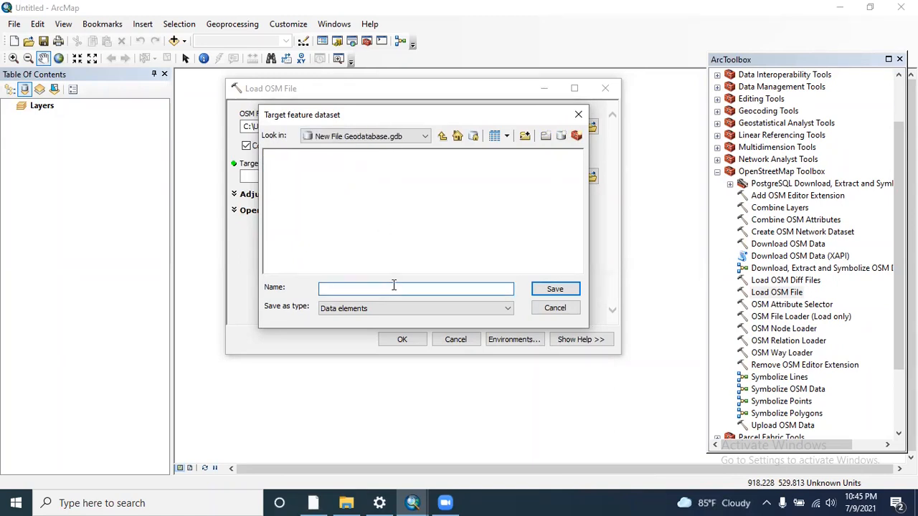
text(alif)
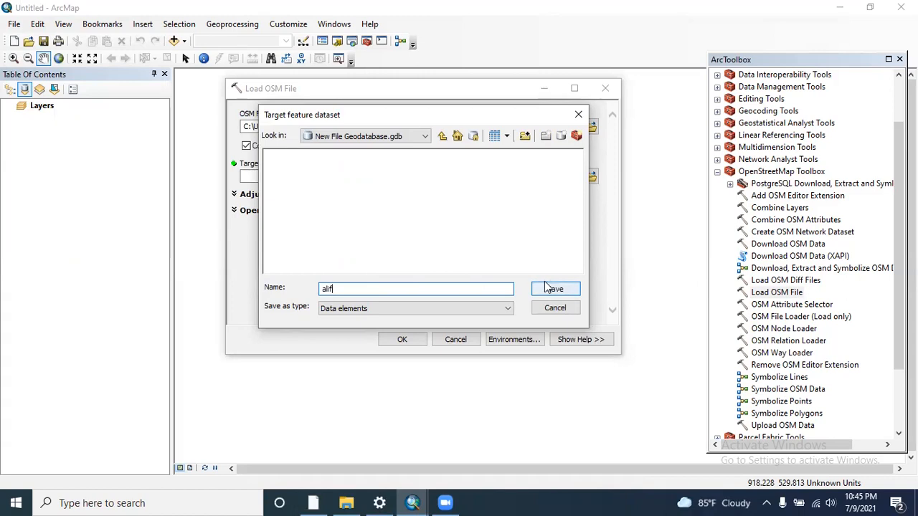
click(550, 294)
click(535, 286)
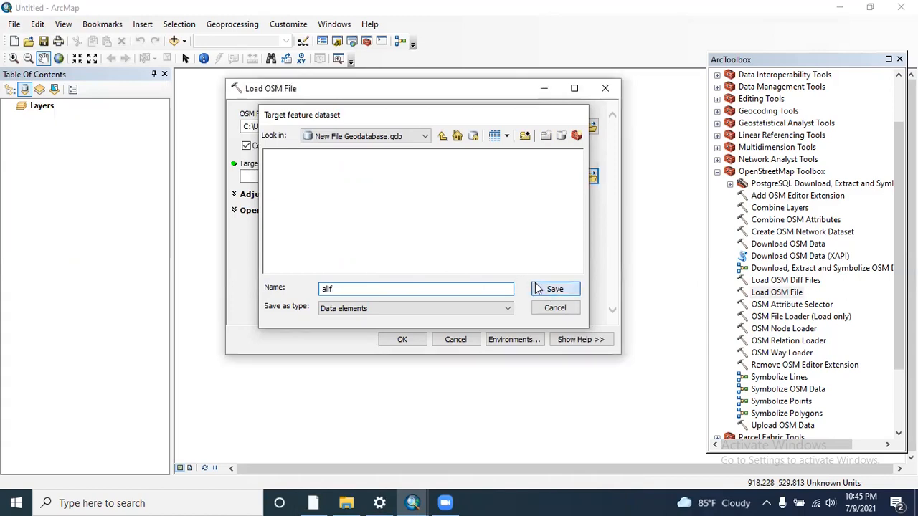
click(412, 342)
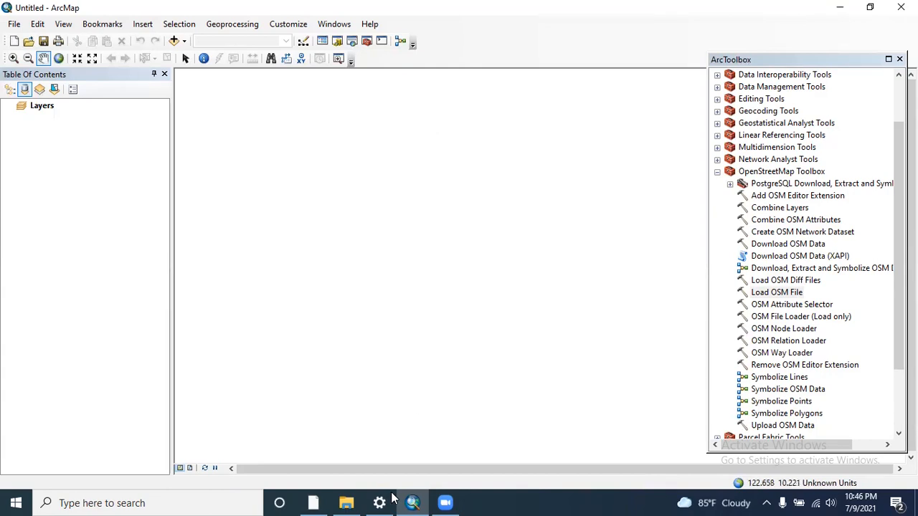
Close the spot attribute table and remove the bgd_adm_bbs_20180430.gdb source group from the table of contents
click(449, 500)
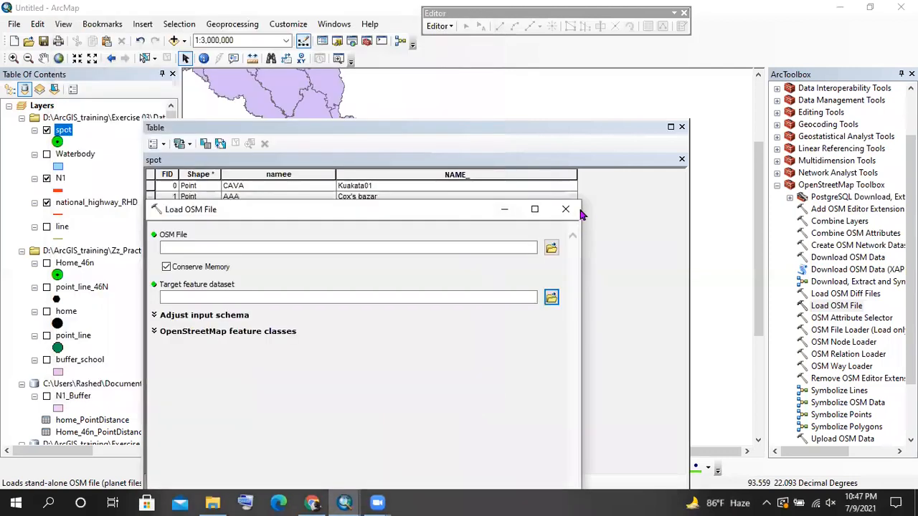
click(682, 127)
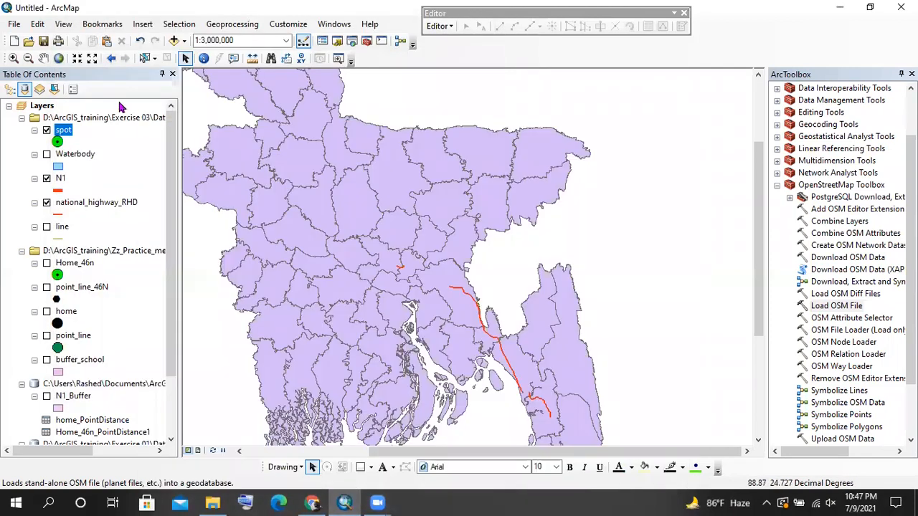
scroll(90, 323, down, 2)
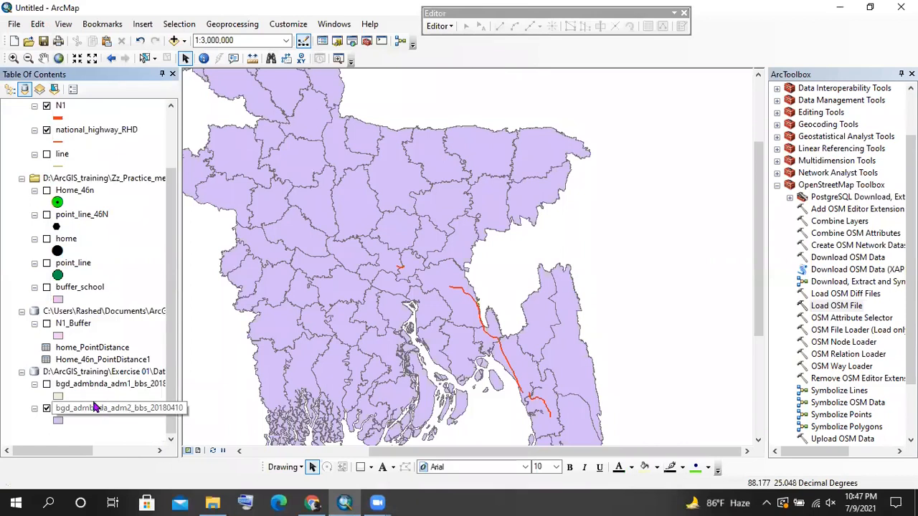
right_click(84, 372)
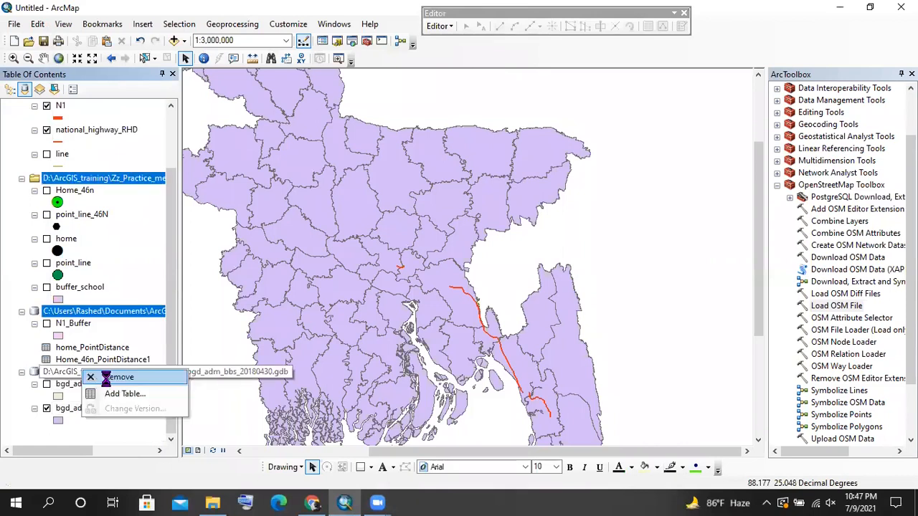
click(98, 377)
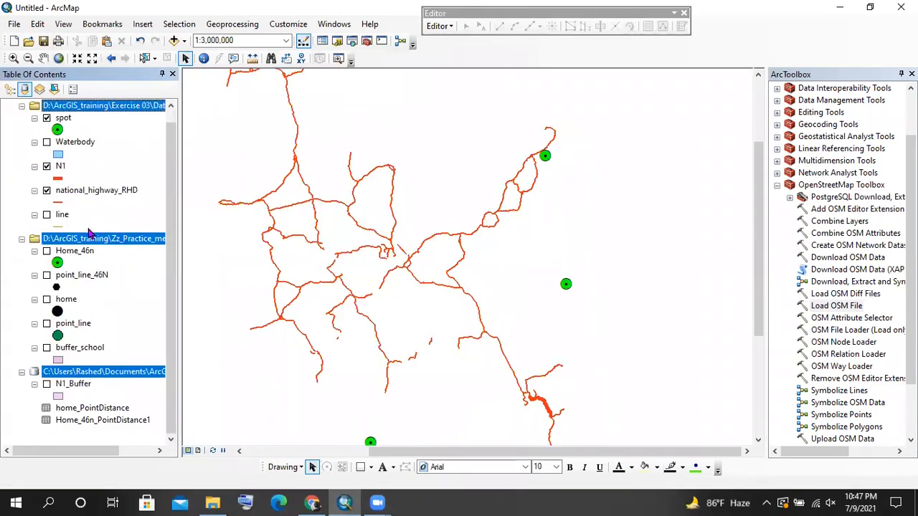
Remove all remaining layers and tables from the map, listing the contents by drawing order
click(147, 112)
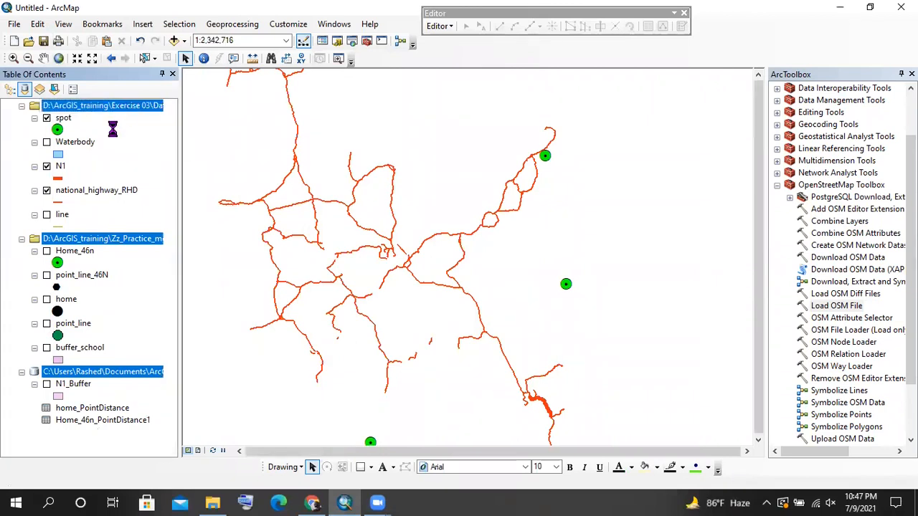
right_click(80, 129)
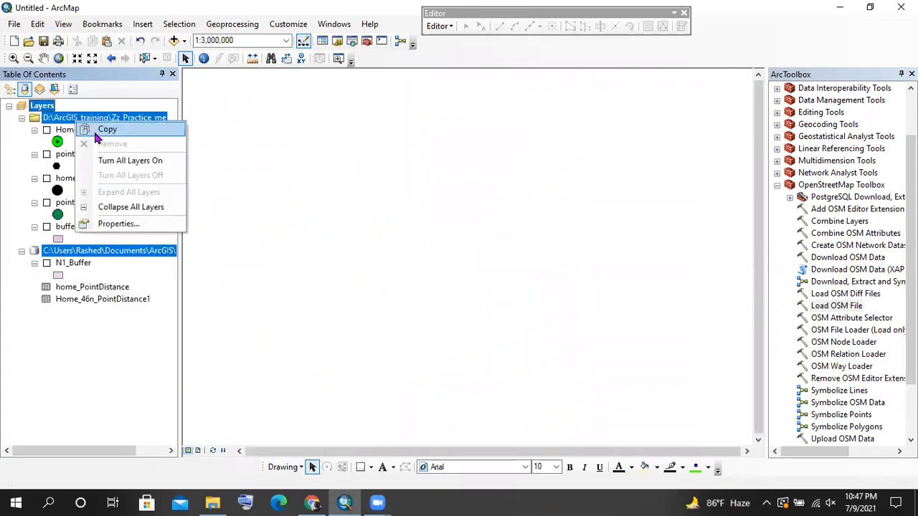
click(88, 276)
click(10, 89)
click(62, 119)
shift+click(66, 245)
right_click(61, 122)
click(93, 137)
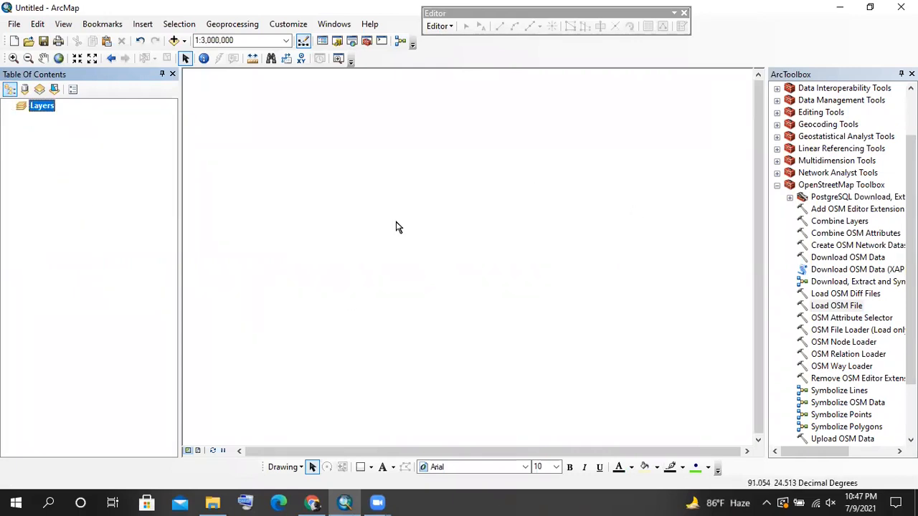
Add data_download_osm_ln, data_download_osm_ply and data_download_osm_pt from the data_download dataset of data_osm.gdb in Zz_Practice_me
click(174, 40)
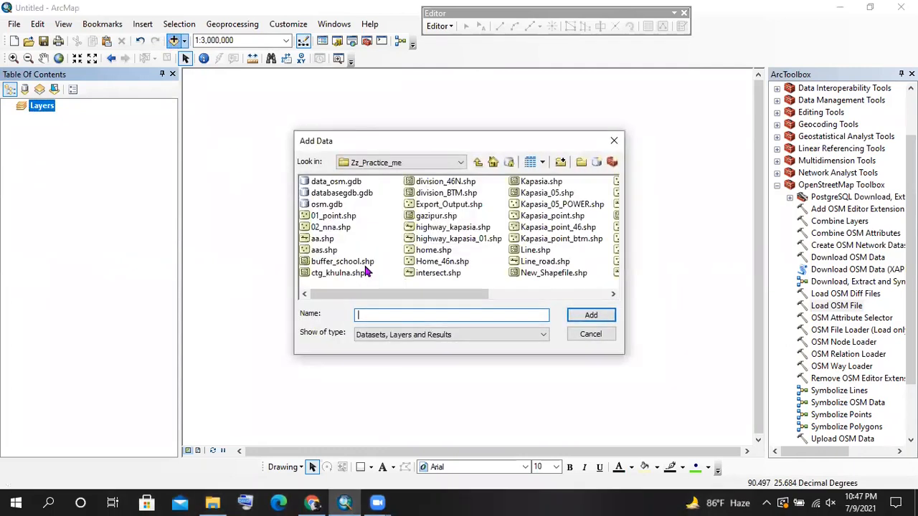
click(476, 163)
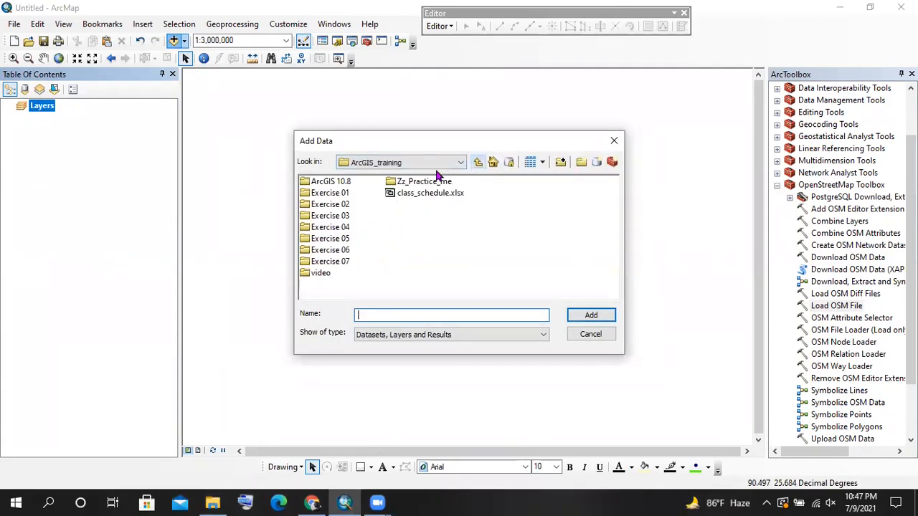
double_click(400, 182)
click(346, 182)
double_click(347, 182)
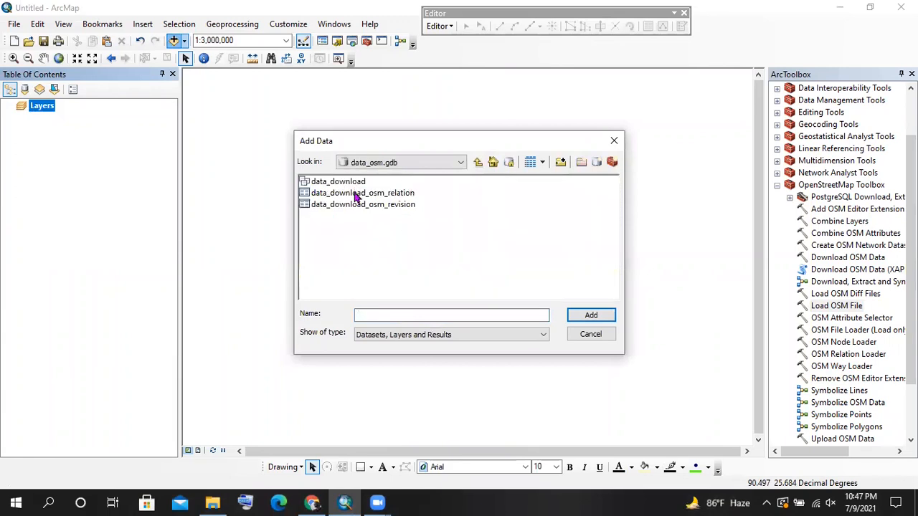
double_click(348, 181)
drag(375, 219, 366, 175)
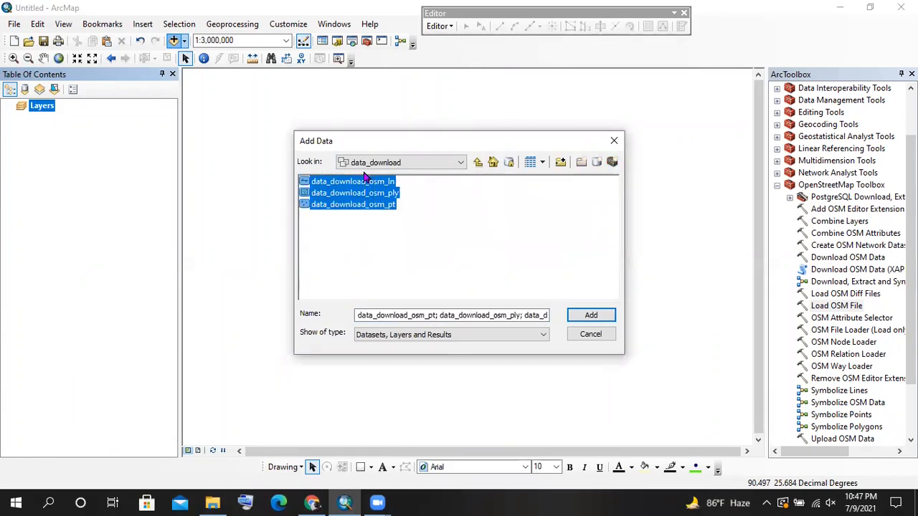
click(585, 315)
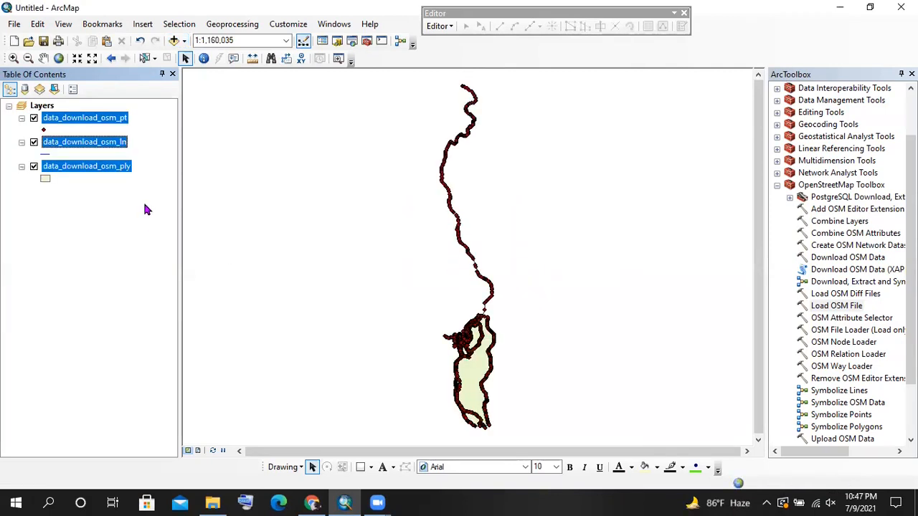
click(114, 208)
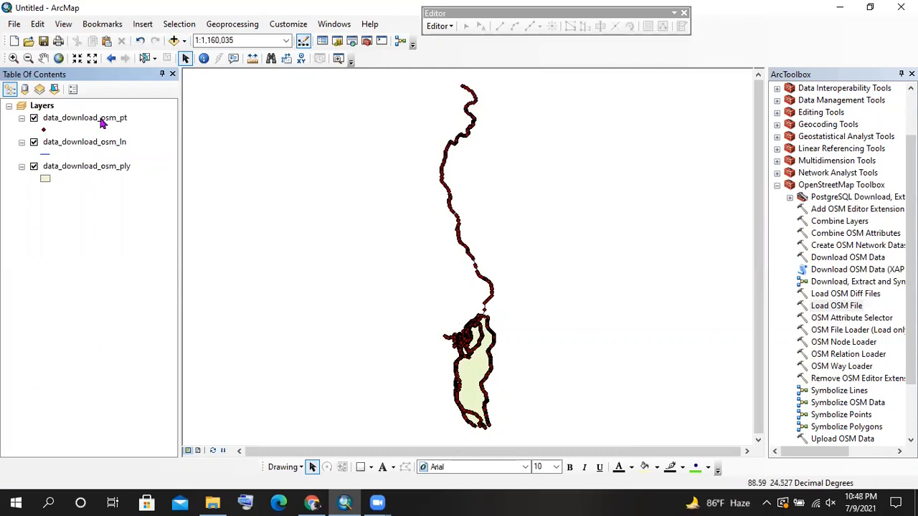
click(122, 119)
click(120, 146)
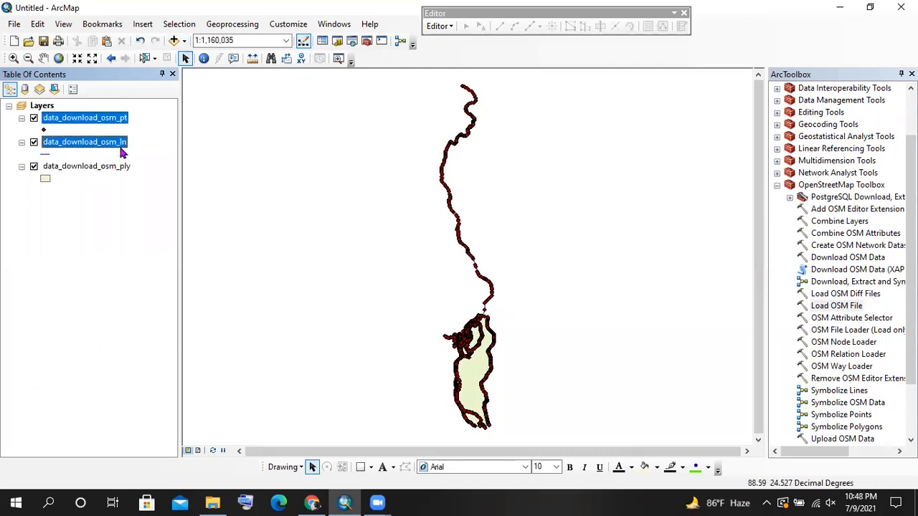
click(119, 167)
right_click(107, 119)
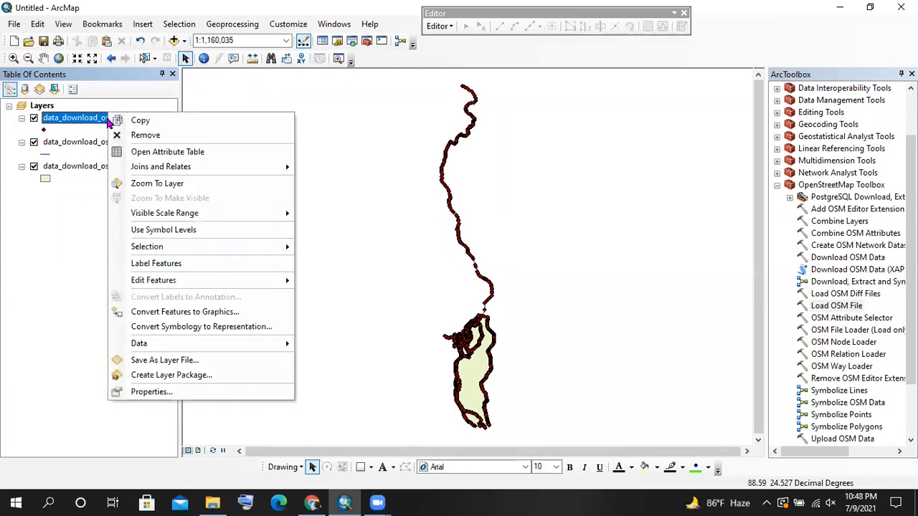
click(51, 258)
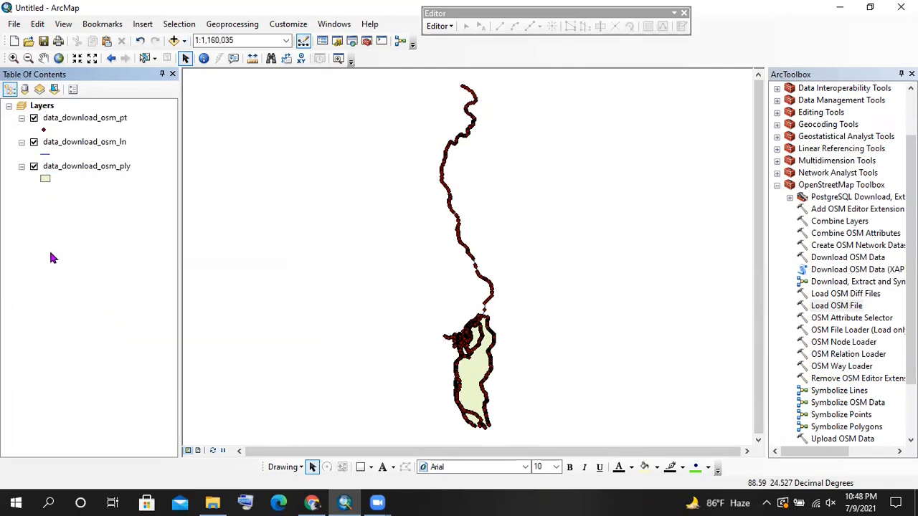
Examine the records and fields in the data_download_osm_pt attribute table, and close the table
right_click(80, 120)
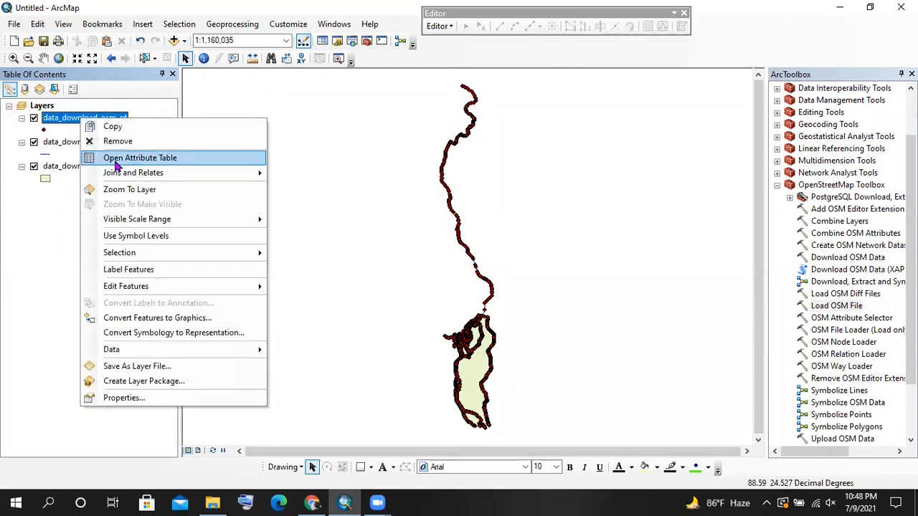
click(116, 159)
scroll(164, 235, down, 20)
scroll(273, 244, down, 20)
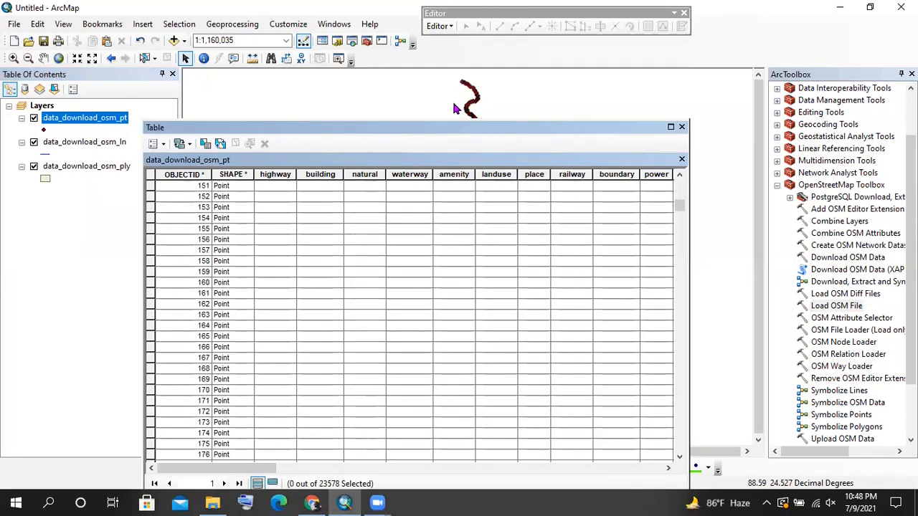
drag(422, 133, 375, 113)
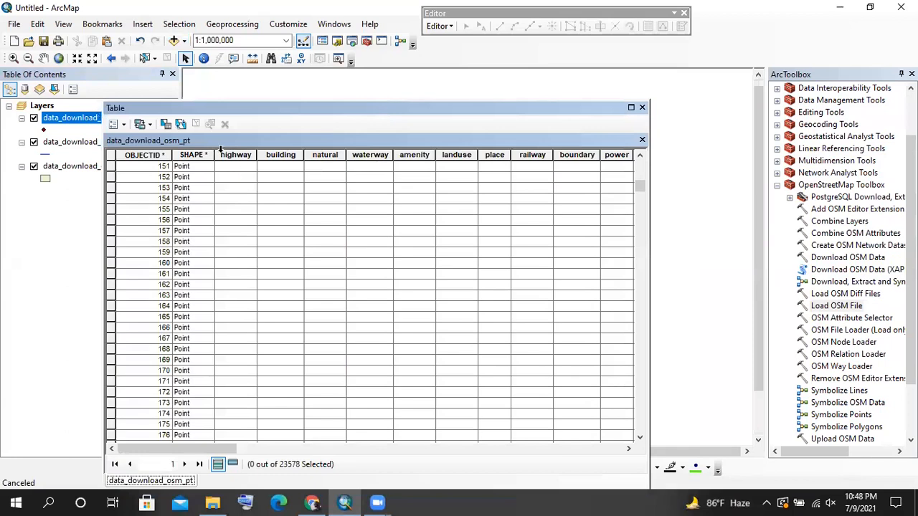
click(641, 108)
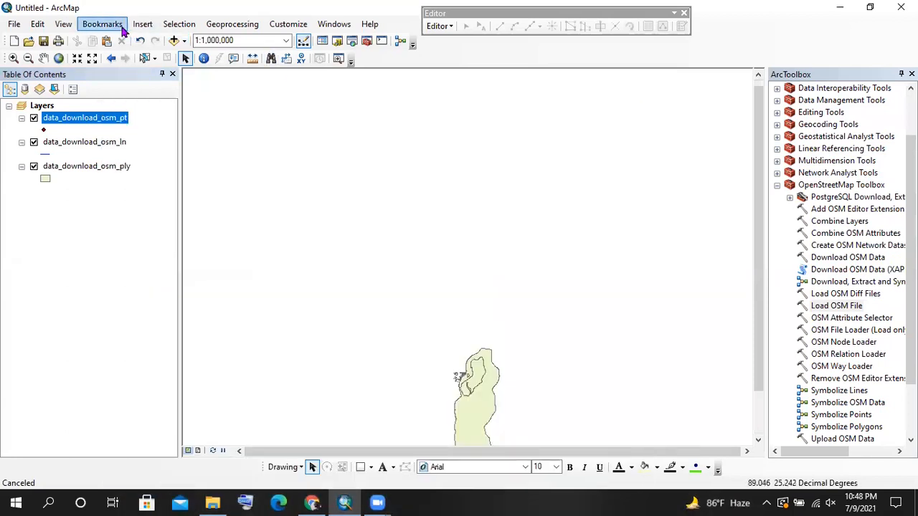
Hide the data_download_osm_pt and data_download_osm_ply layers, leaving only data_download_osm_ln displayed
click(184, 27)
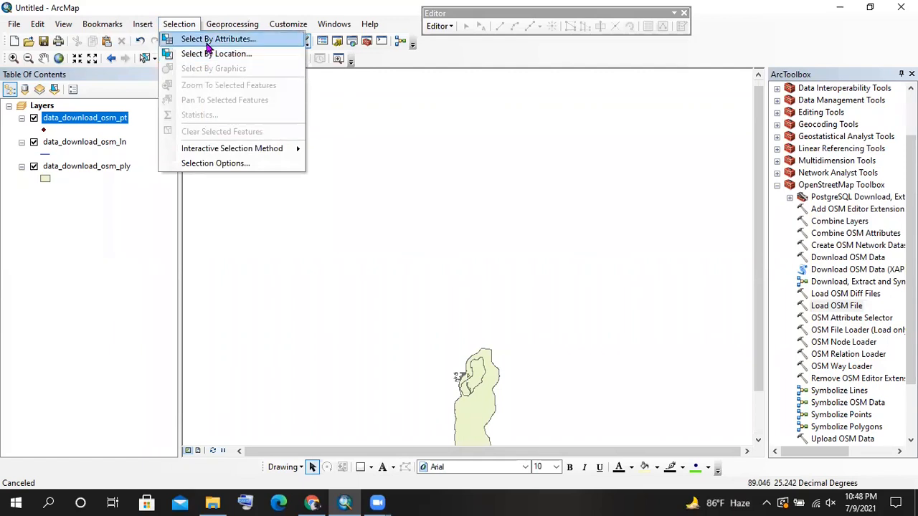
click(94, 211)
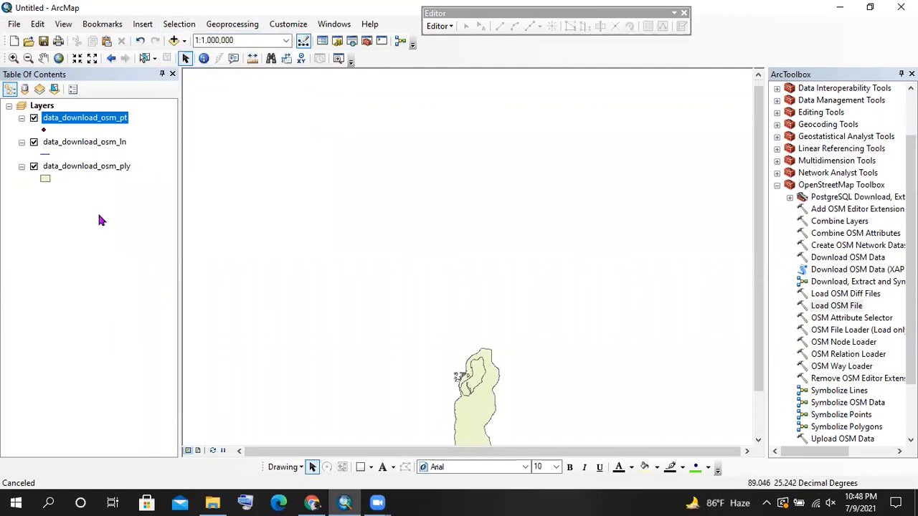
right_click(73, 143)
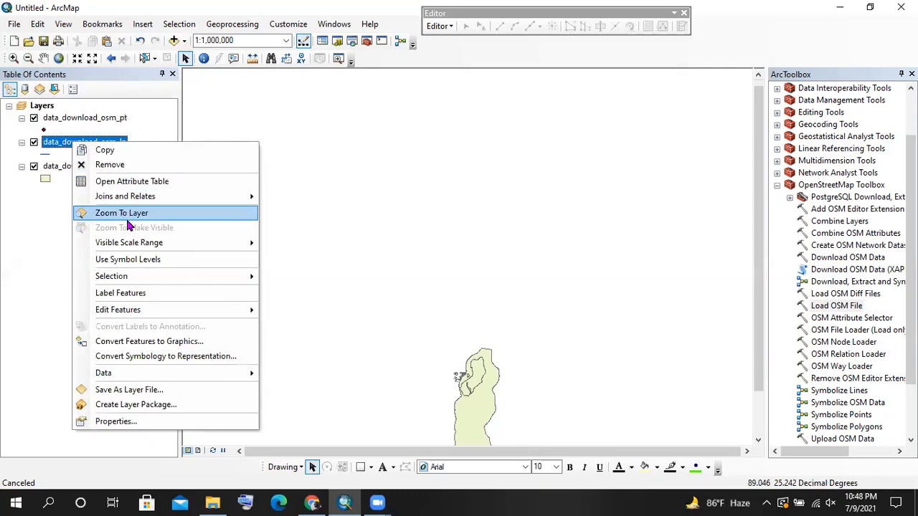
click(34, 117)
click(34, 166)
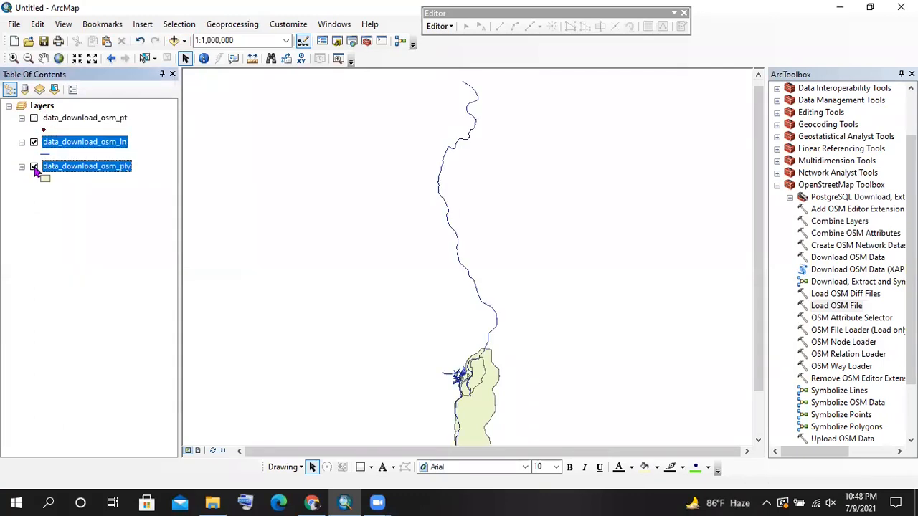
Start a Select By Attributes query on the data_download_osm_ln layer and look through its fields
right_click(71, 146)
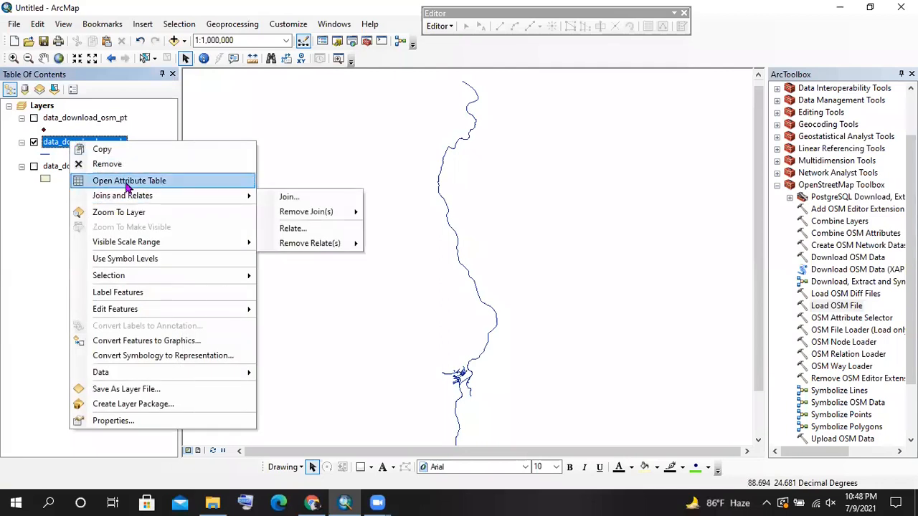
click(176, 26)
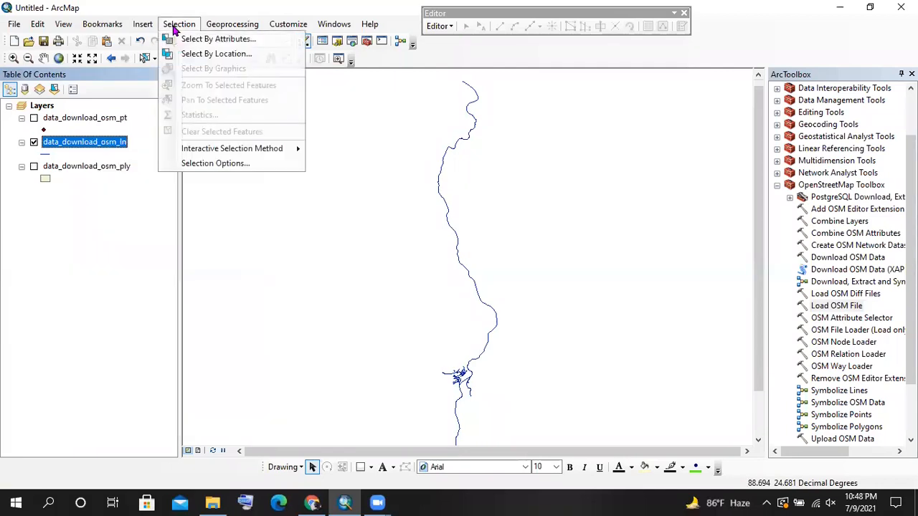
click(217, 43)
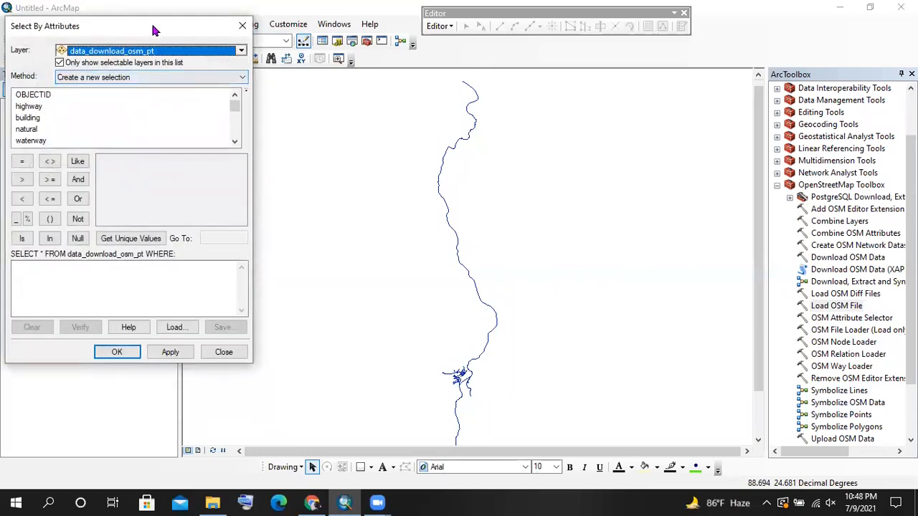
drag(153, 30, 392, 108)
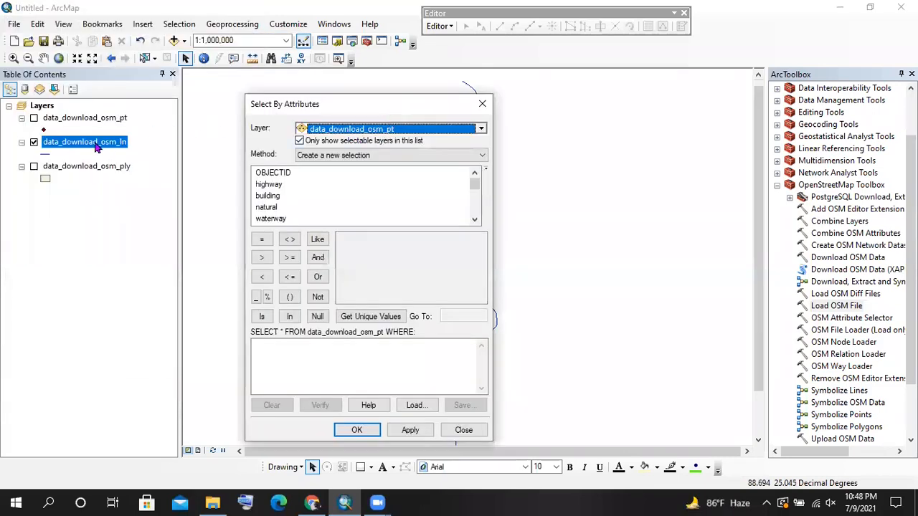
click(393, 131)
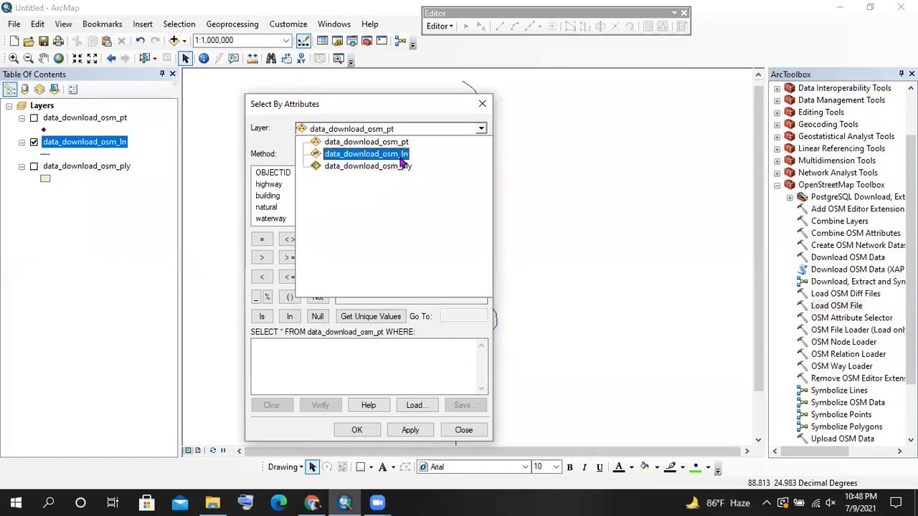
click(403, 159)
scroll(268, 190, down, 4)
scroll(271, 215, up, 4)
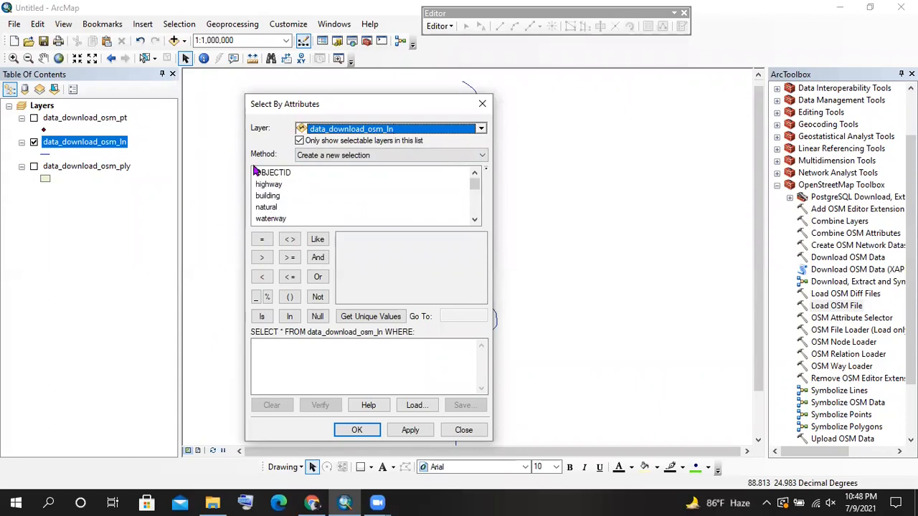
scroll(264, 188, down, 3)
scroll(269, 198, up, 3)
Select the data_download_osm_ln features where highway = 'residential', taking the value from the field's unique values
click(270, 185)
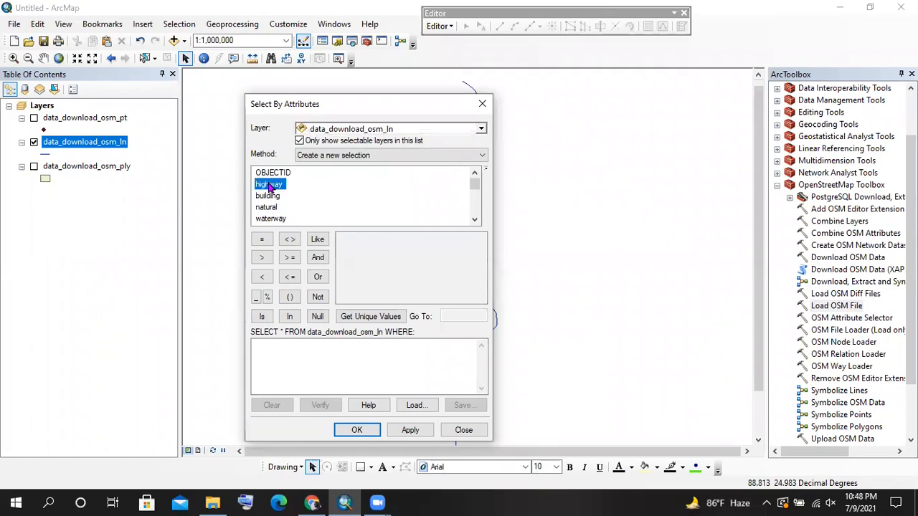
double_click(269, 185)
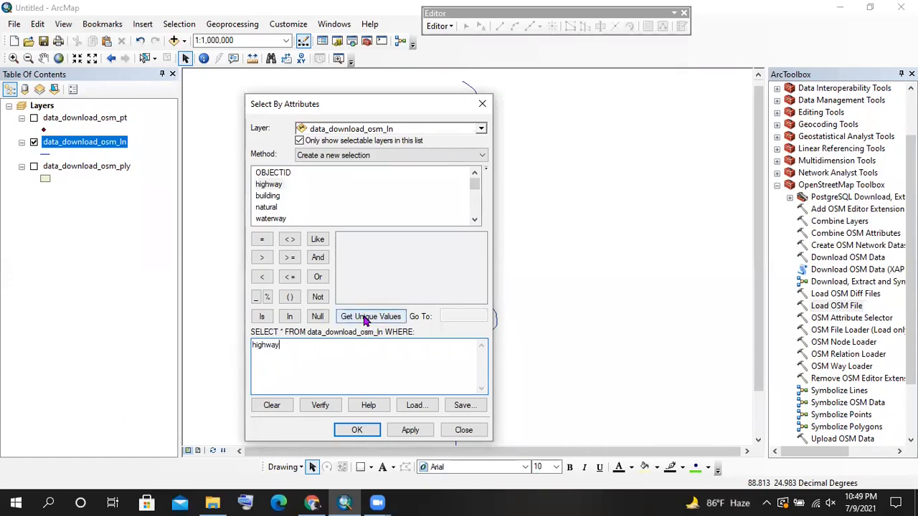
click(262, 244)
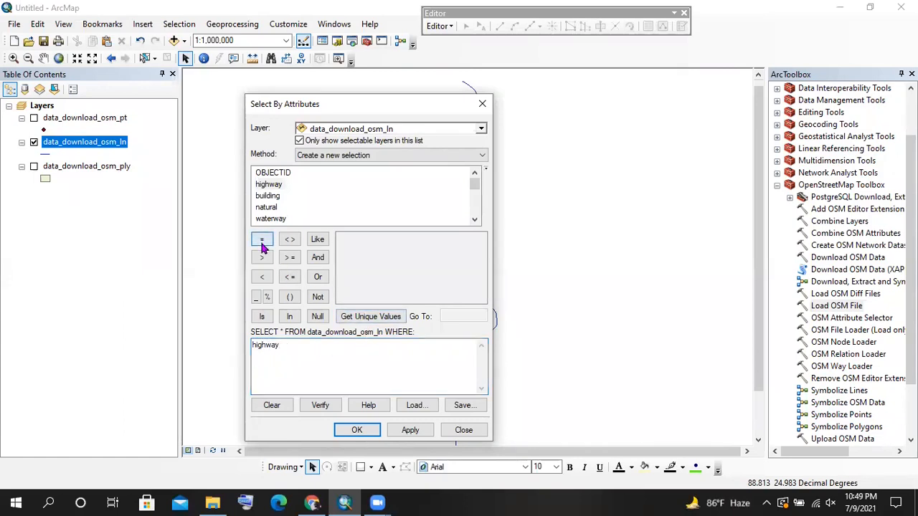
click(362, 322)
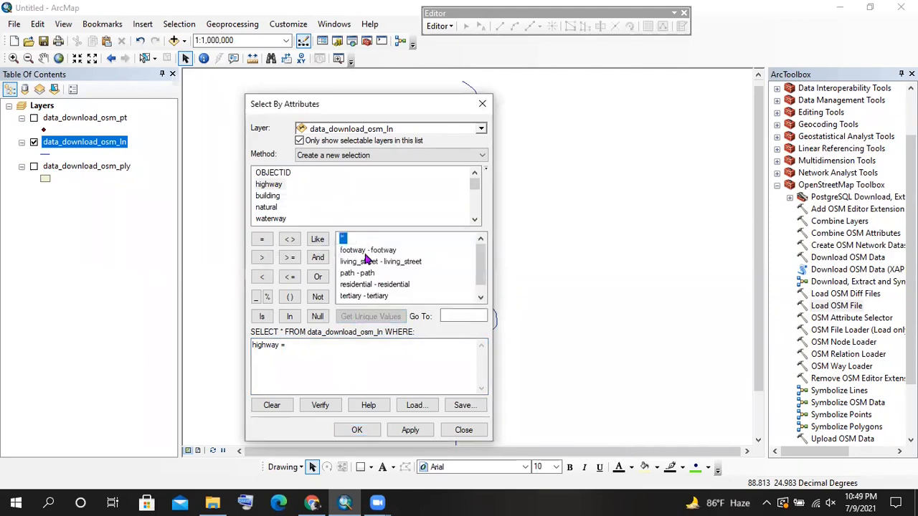
scroll(366, 260, down, 1)
scroll(368, 279, up, 1)
click(365, 272)
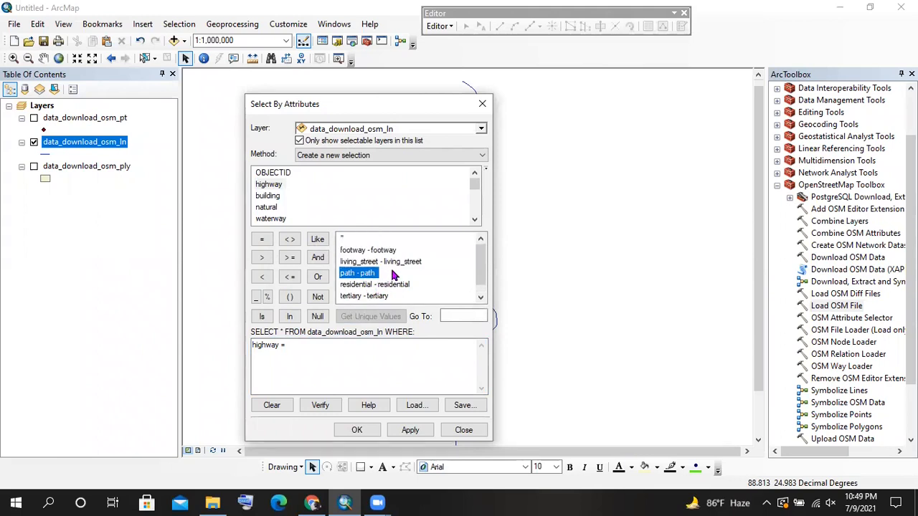
click(377, 285)
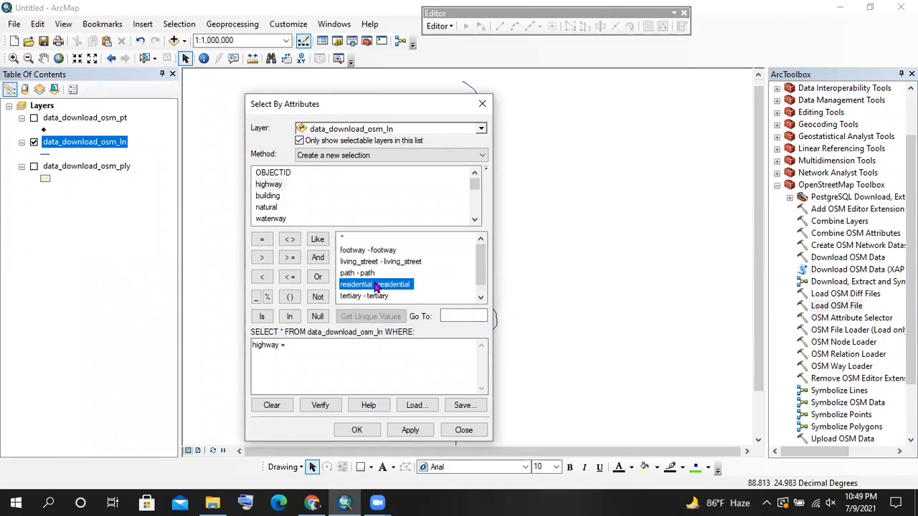
double_click(376, 285)
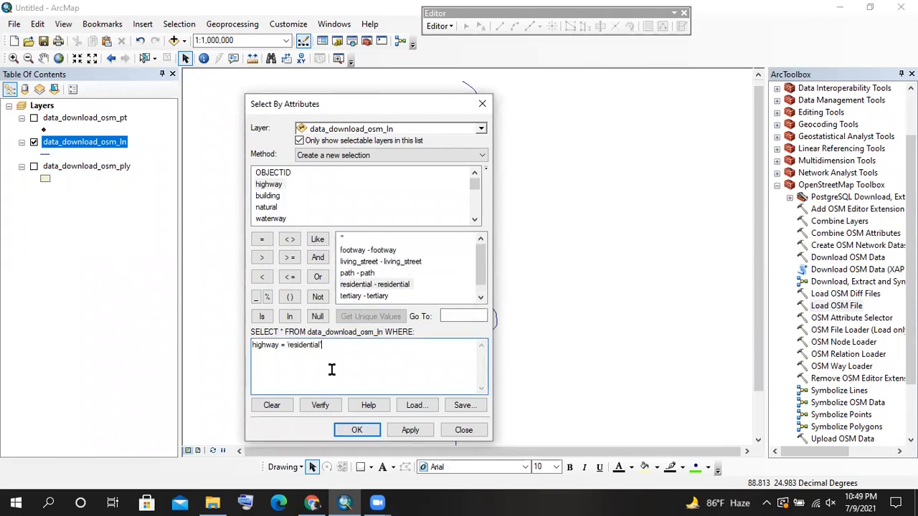
click(410, 430)
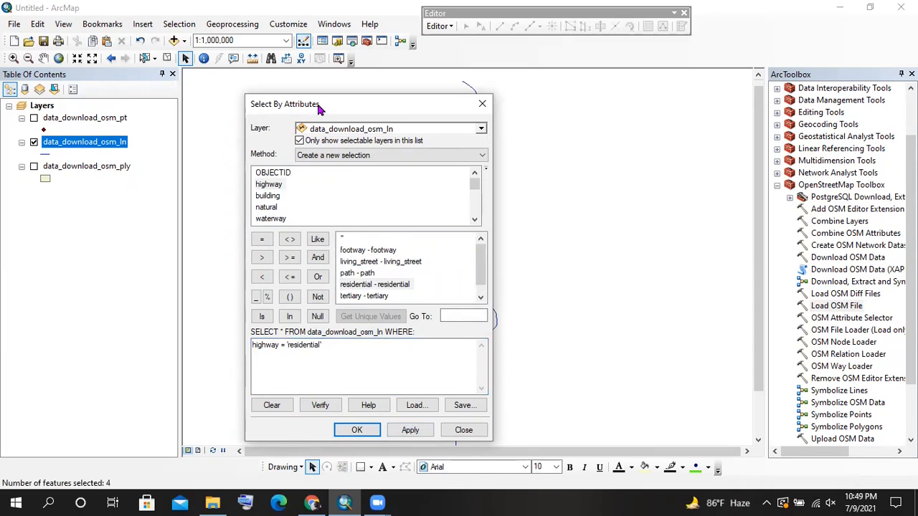
Add the features where highway = 'path' to the current selection, and close the attribute query
drag(327, 109, 625, 120)
scroll(459, 346, down, 5)
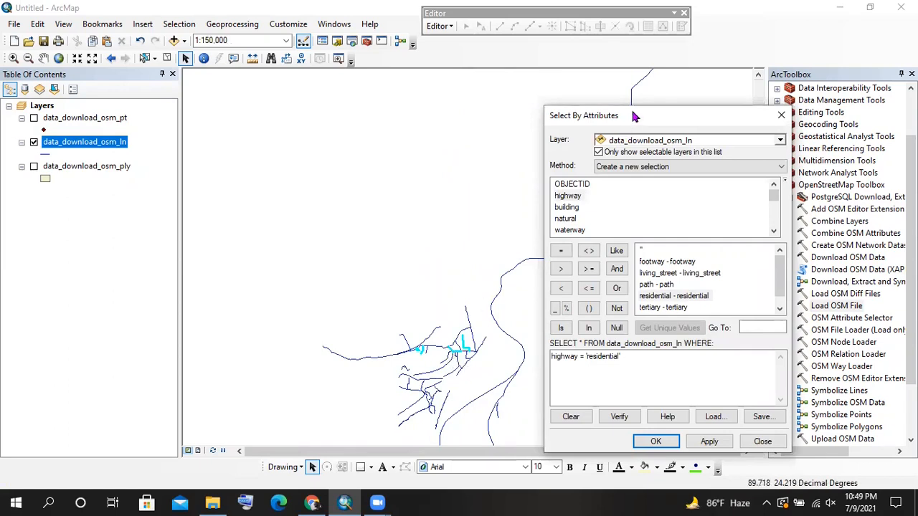
drag(621, 356, 586, 353)
key(BackSpace)
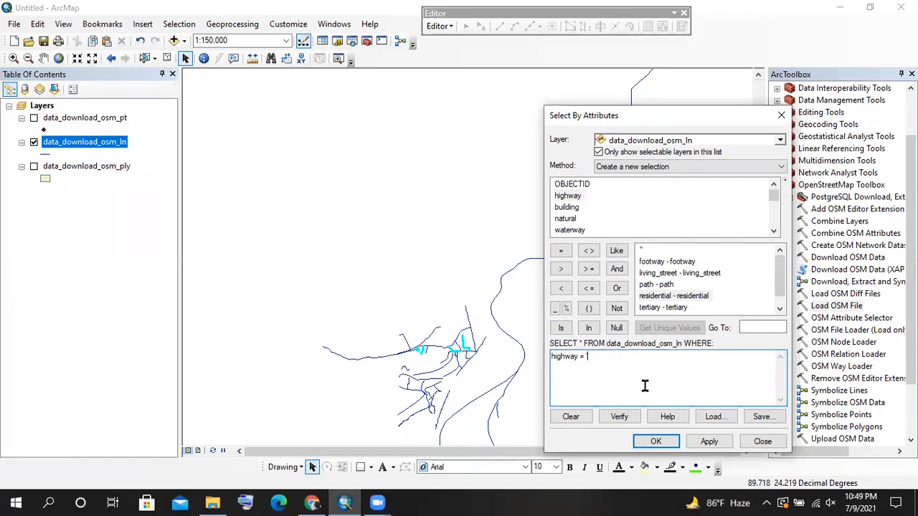
double_click(663, 285)
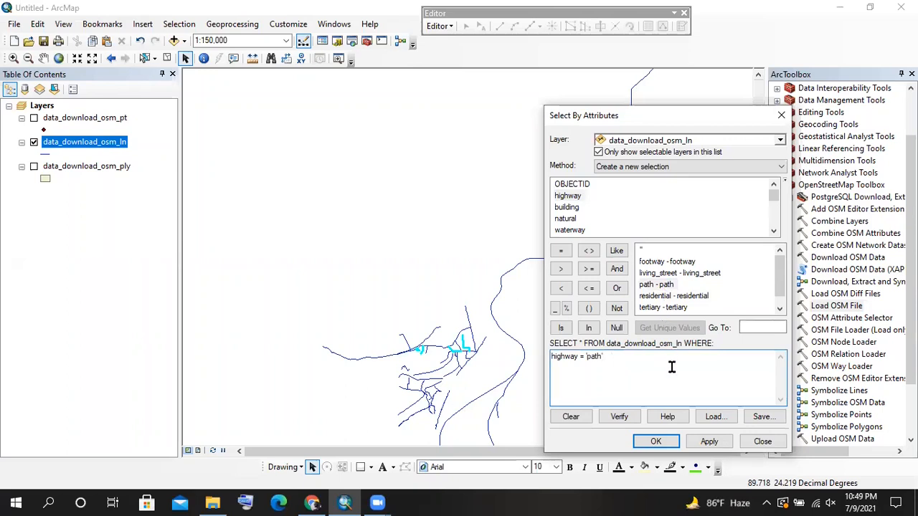
click(643, 167)
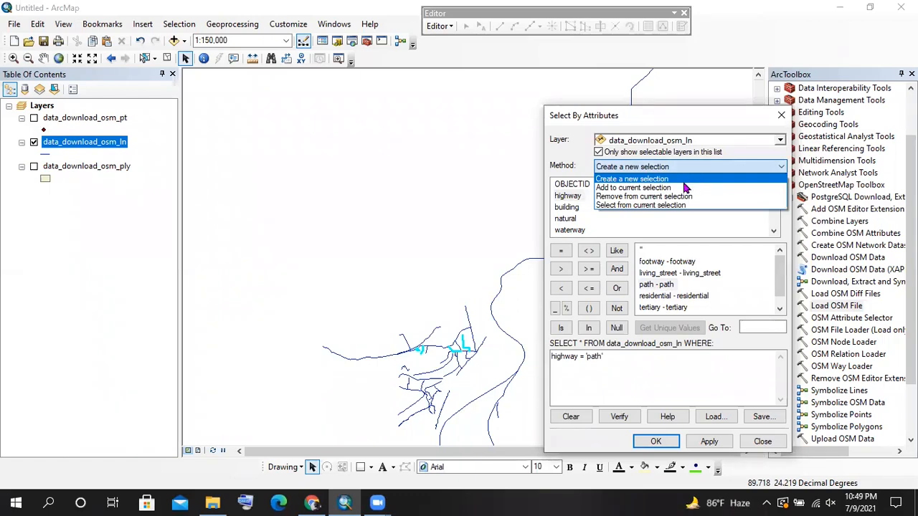
click(672, 188)
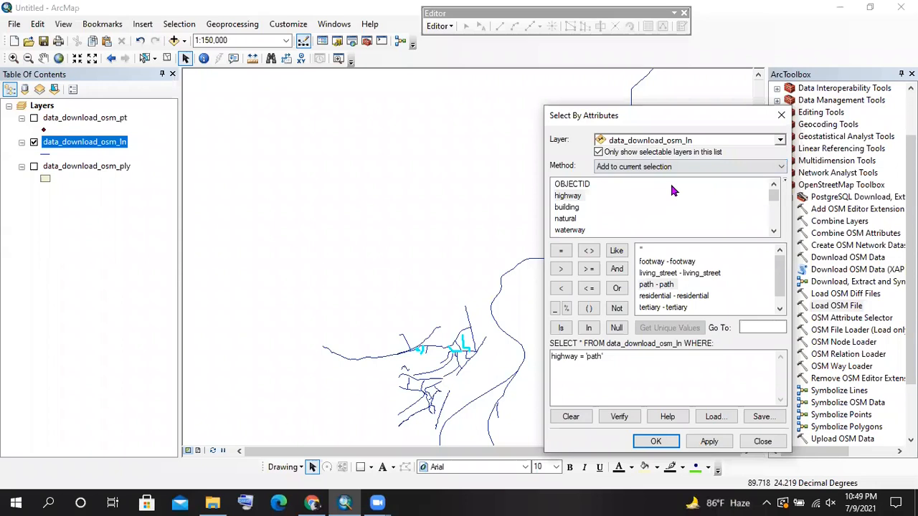
click(708, 441)
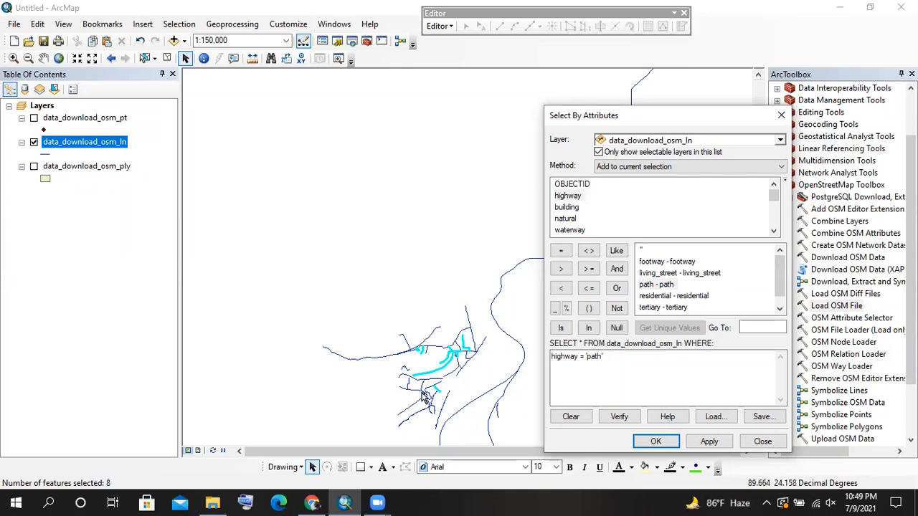
drag(735, 116, 589, 108)
click(636, 107)
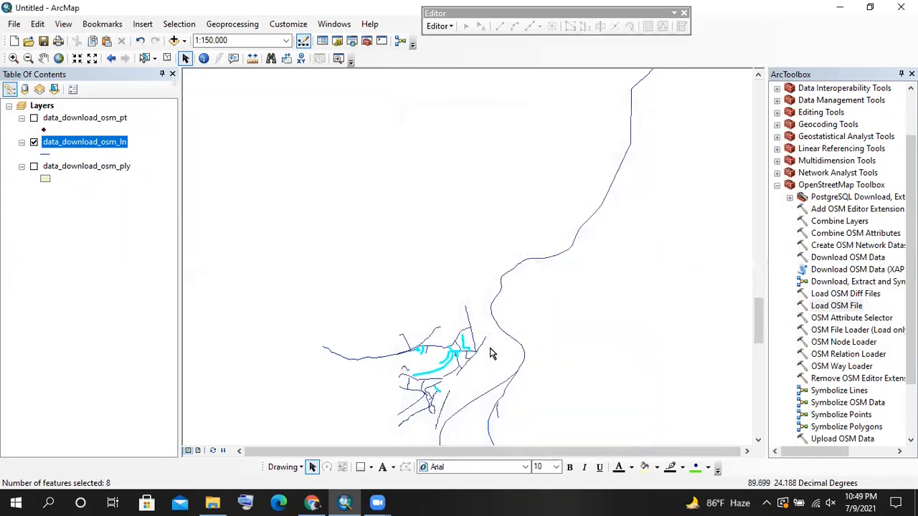
Open the data export settings for the selected features of data_download_osm_ln
scroll(467, 380, down, 1)
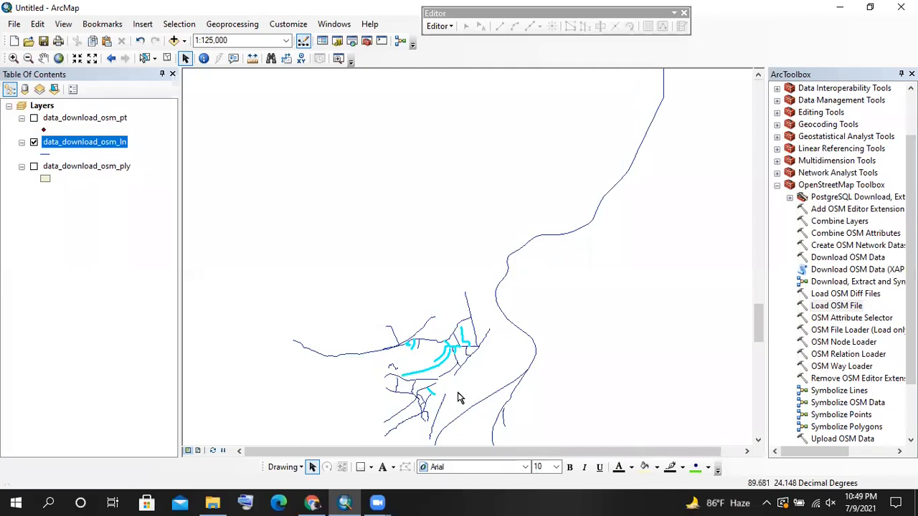
scroll(459, 398, down, 2)
right_click(96, 142)
click(56, 176)
right_click(63, 144)
mouse_move(149, 377)
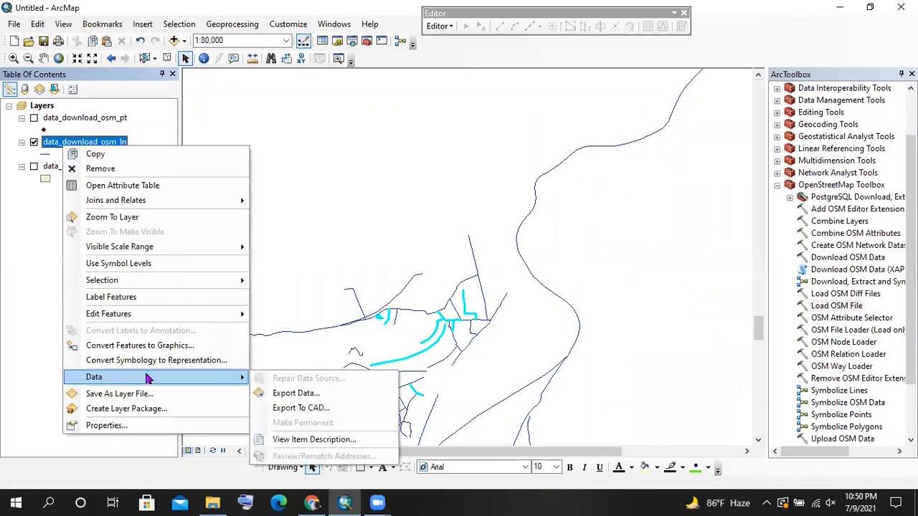
click(298, 392)
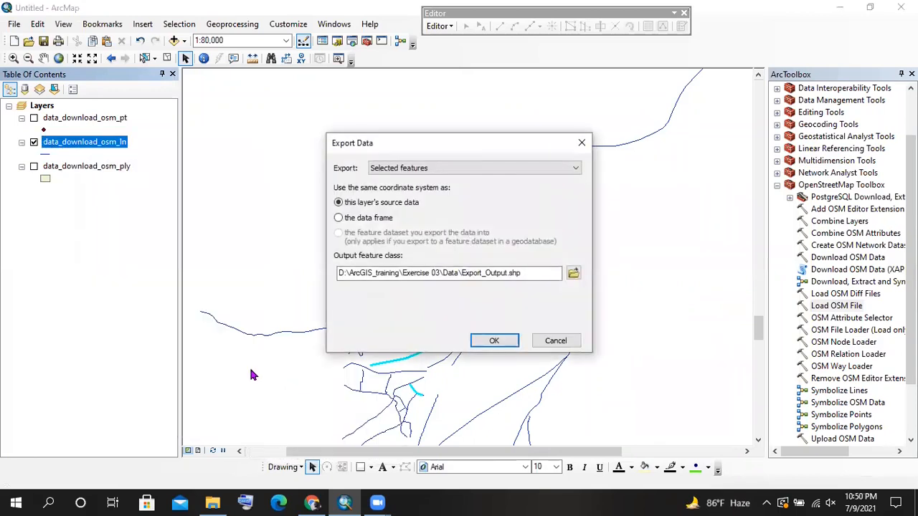
Export the selected features as the shapefile solve.shp in Zz_Practice_me and add it to the map
click(574, 273)
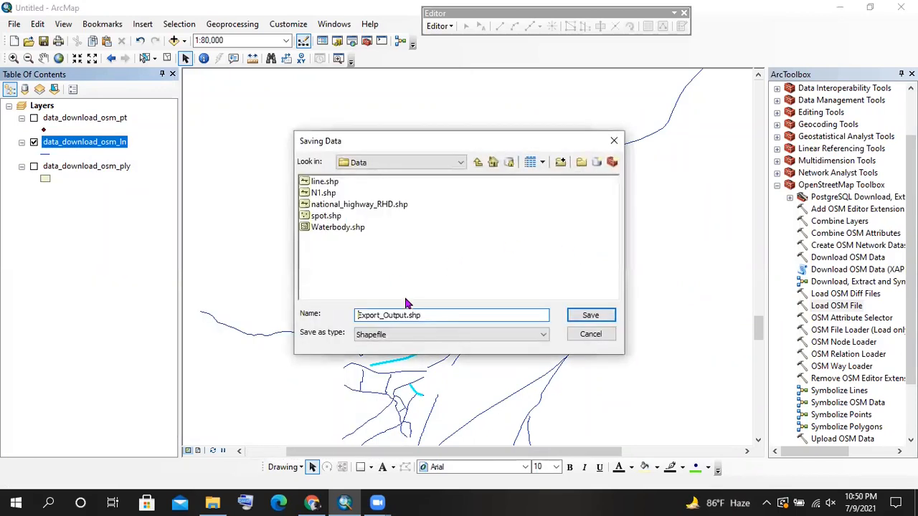
click(478, 162)
click(479, 162)
double_click(441, 183)
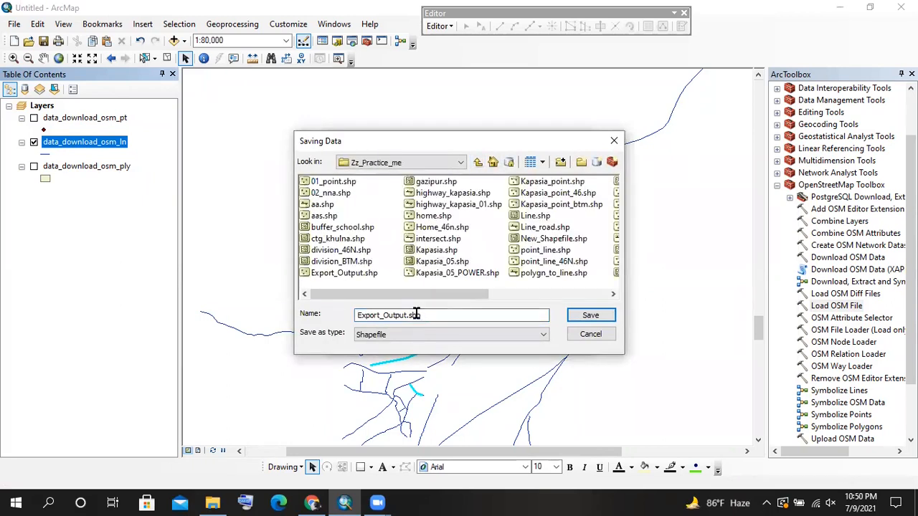
double_click(406, 313)
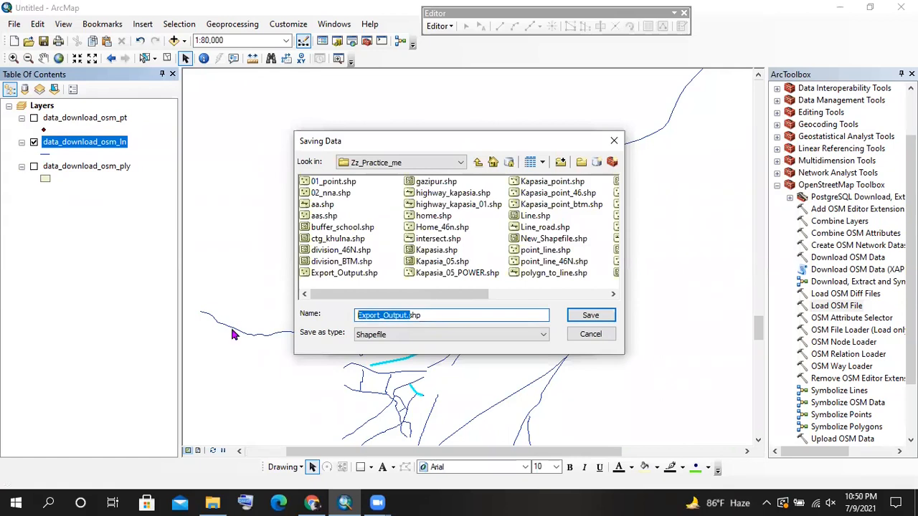
text(solve)
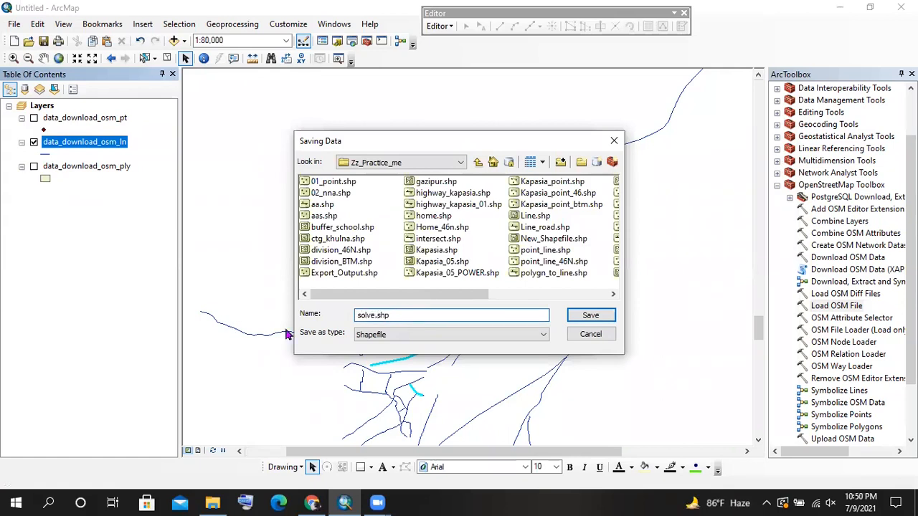
click(590, 316)
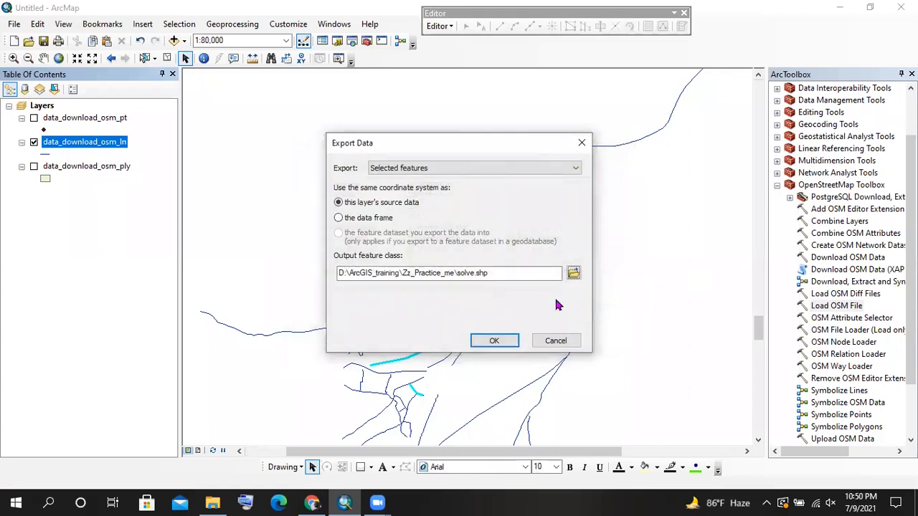
click(493, 339)
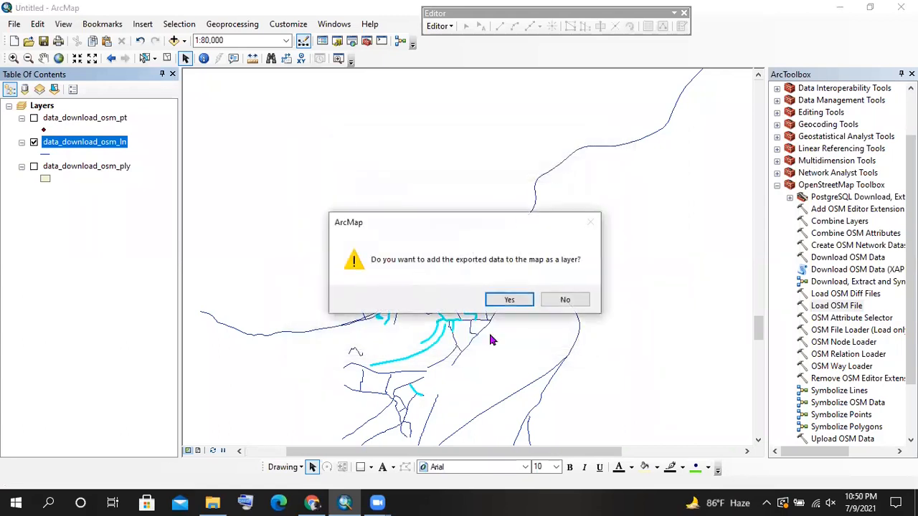
click(511, 301)
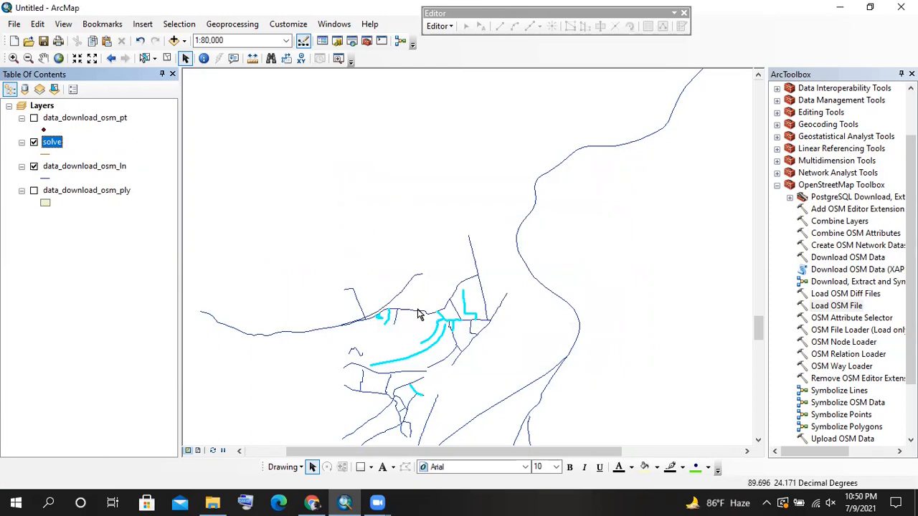
Clear the feature selection and change the data_download_osm_ln line symbol to a red line
click(167, 58)
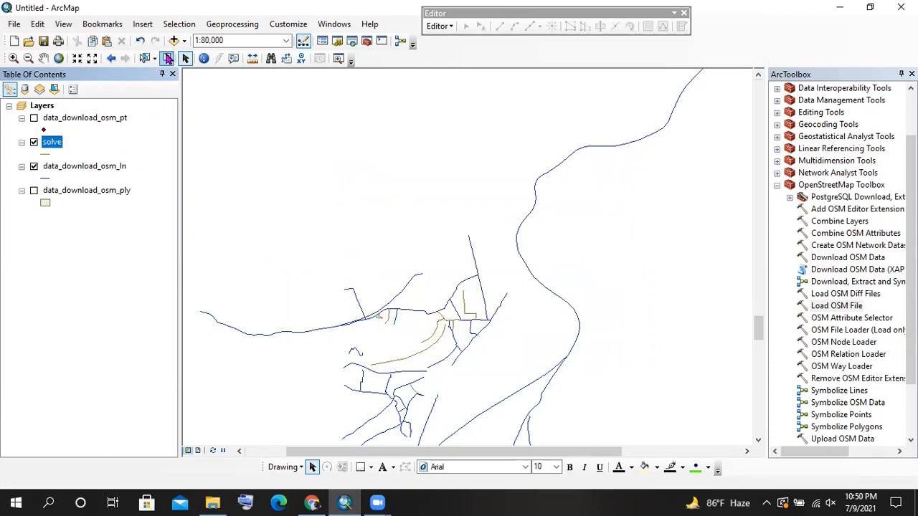
click(44, 179)
click(273, 161)
click(432, 373)
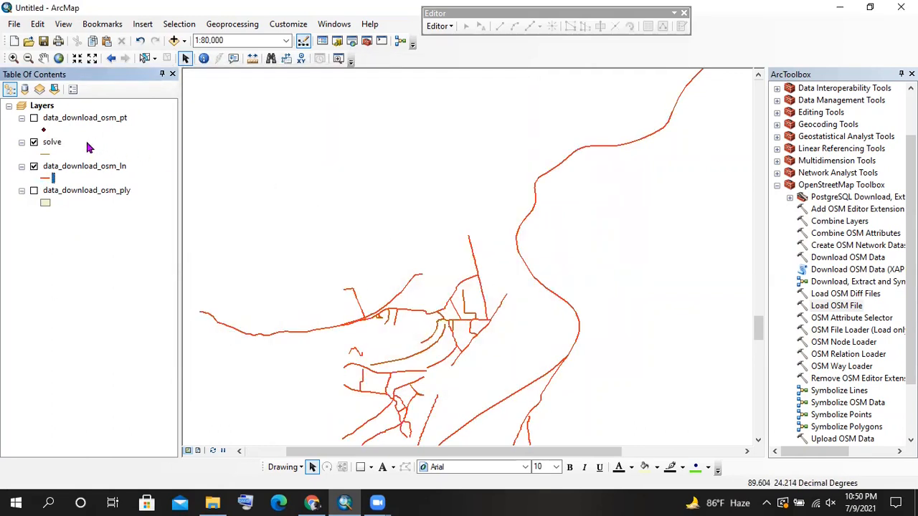
Change the solve layer's symbol to a black line with a width of 3
click(52, 153)
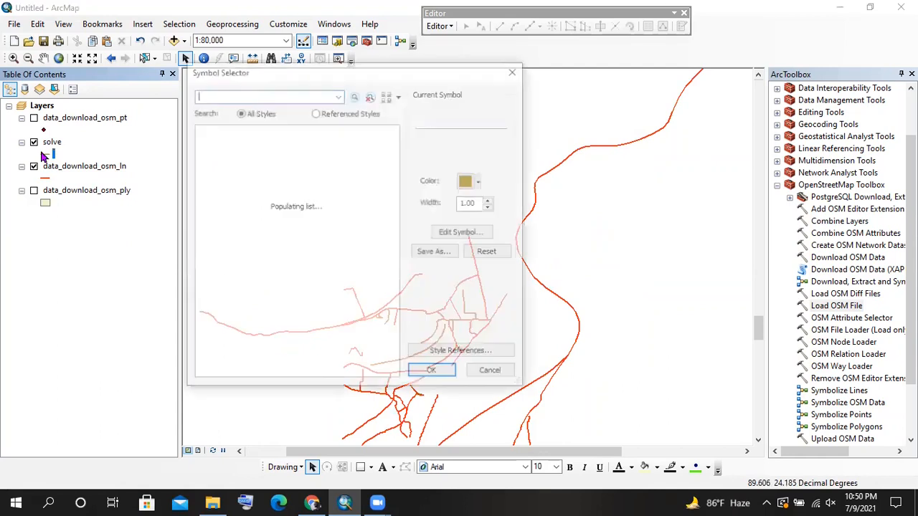
click(273, 209)
double_click(483, 204)
text(3)
click(433, 373)
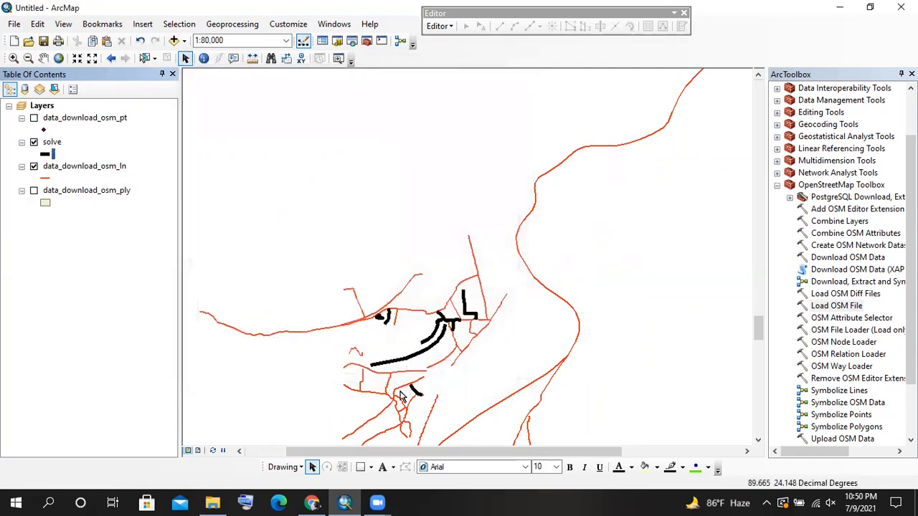
scroll(407, 367, up, 1)
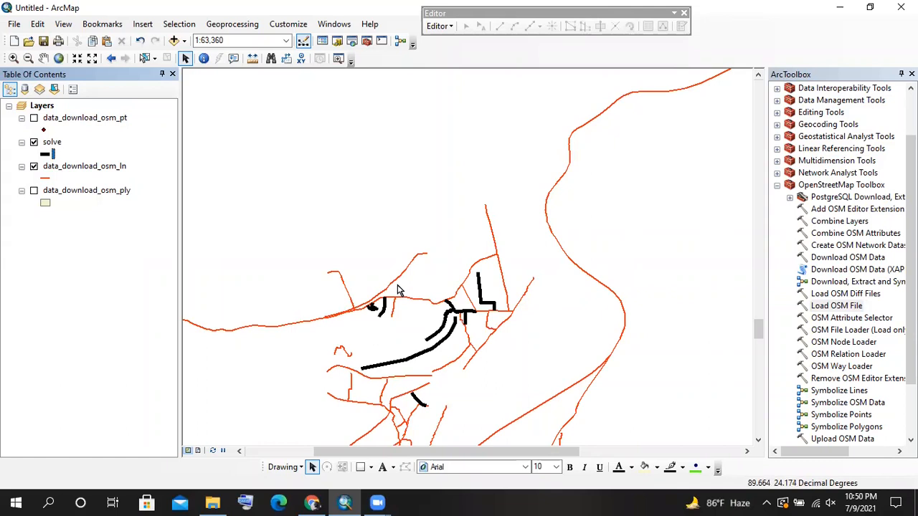
click(184, 43)
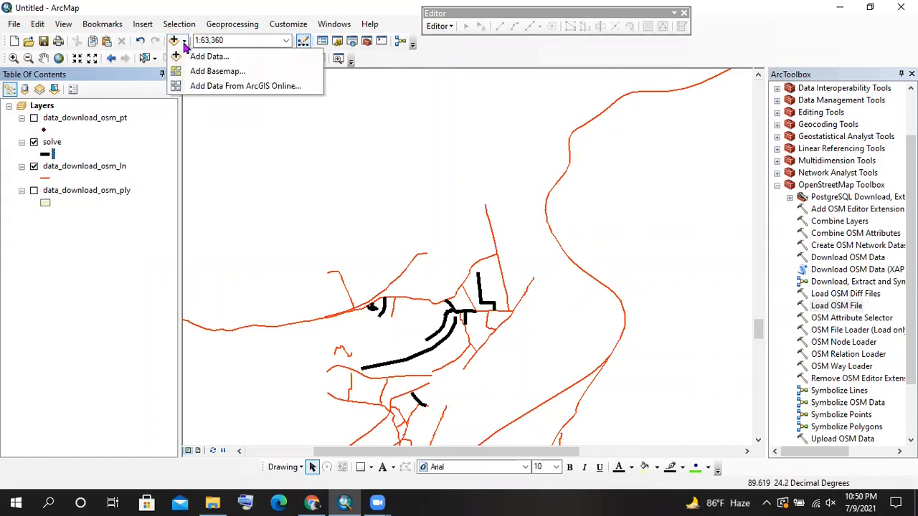
click(201, 64)
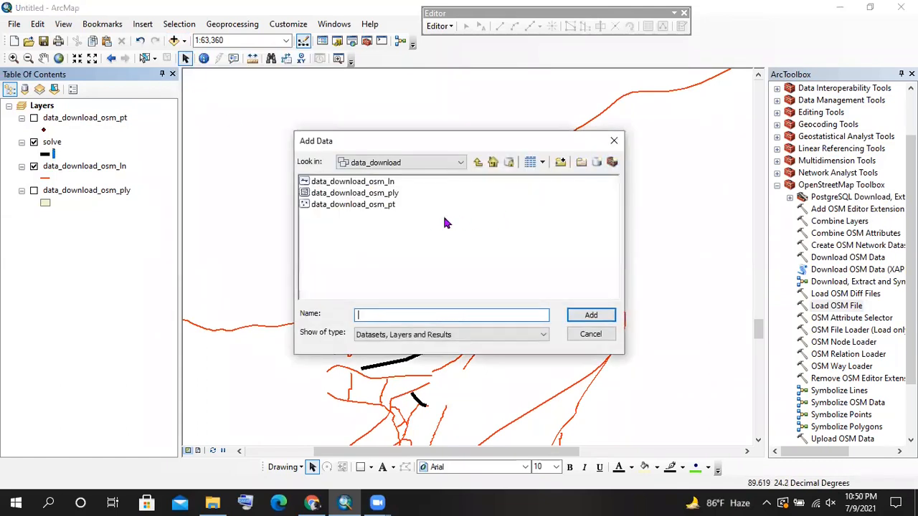
click(477, 164)
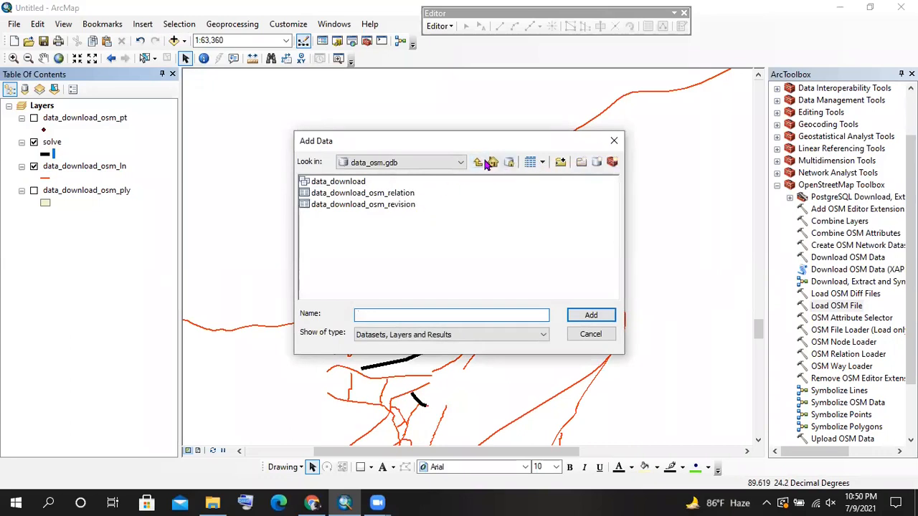
click(478, 162)
click(613, 142)
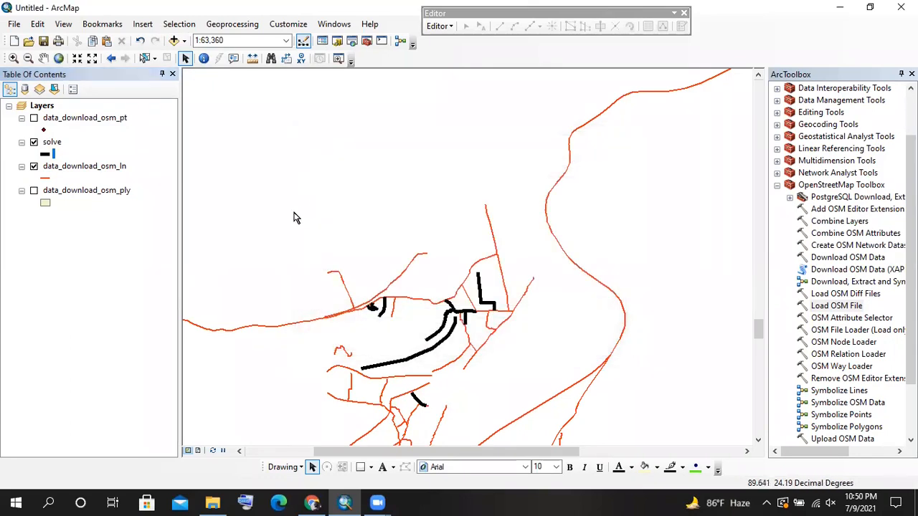
right_click(87, 167)
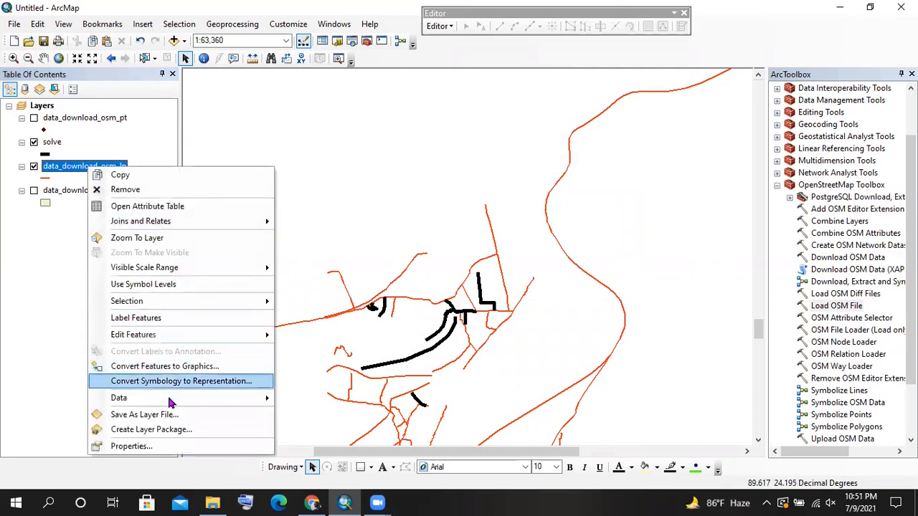
mouse_move(205, 398)
click(298, 413)
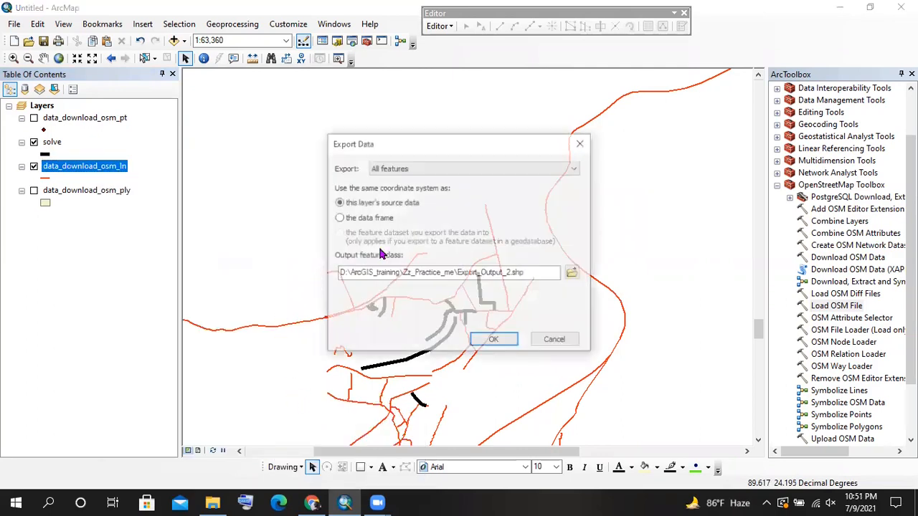
click(572, 273)
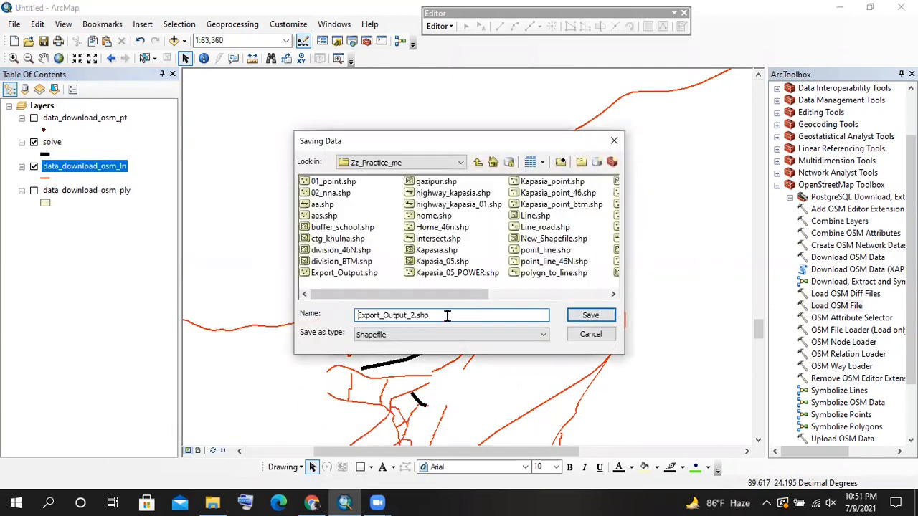
click(433, 262)
click(434, 251)
click(440, 262)
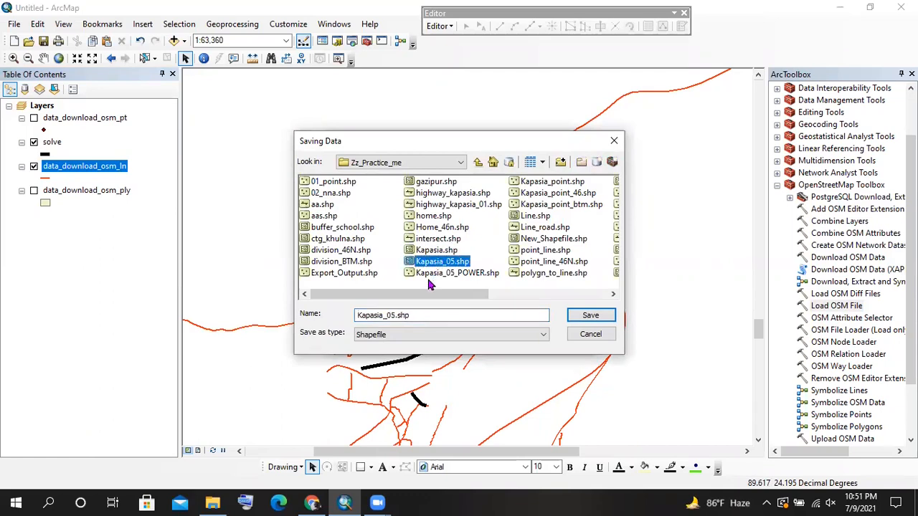
click(420, 315)
drag(420, 314, 397, 313)
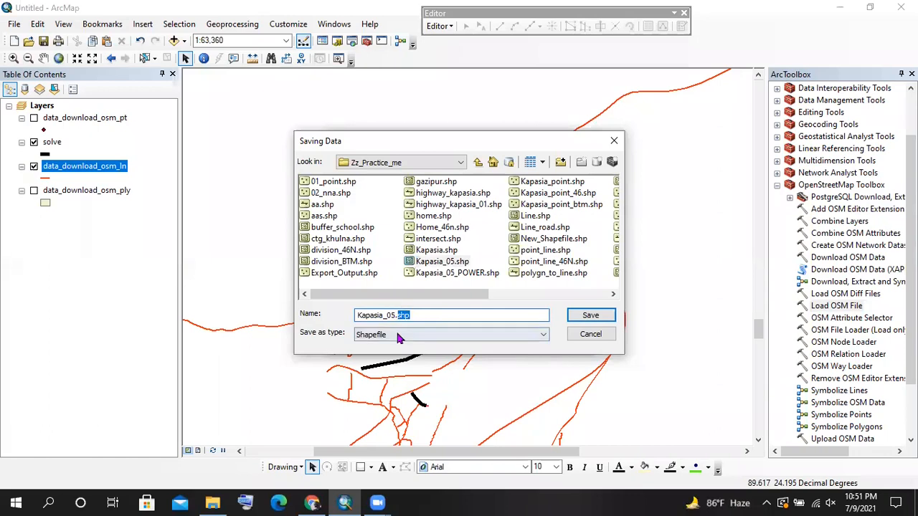
click(400, 336)
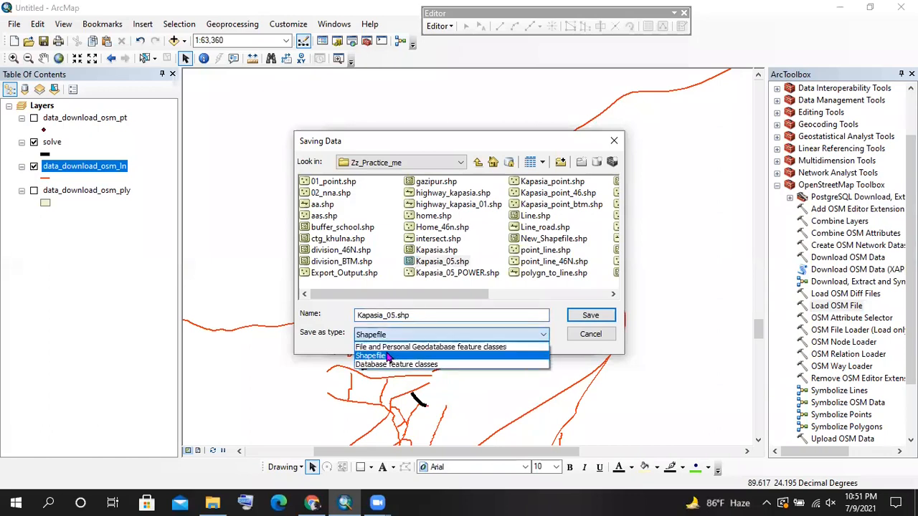
click(387, 357)
drag(420, 315, 398, 313)
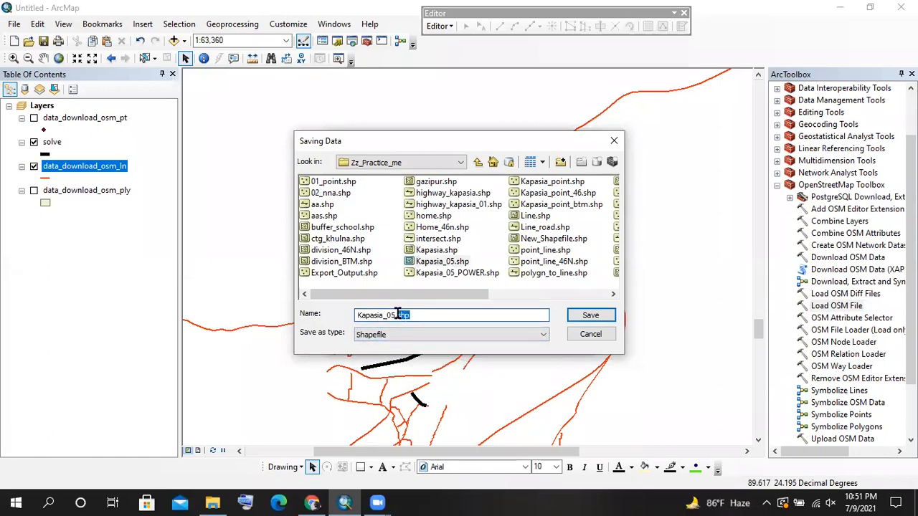
key(BackSpace)
text(.)
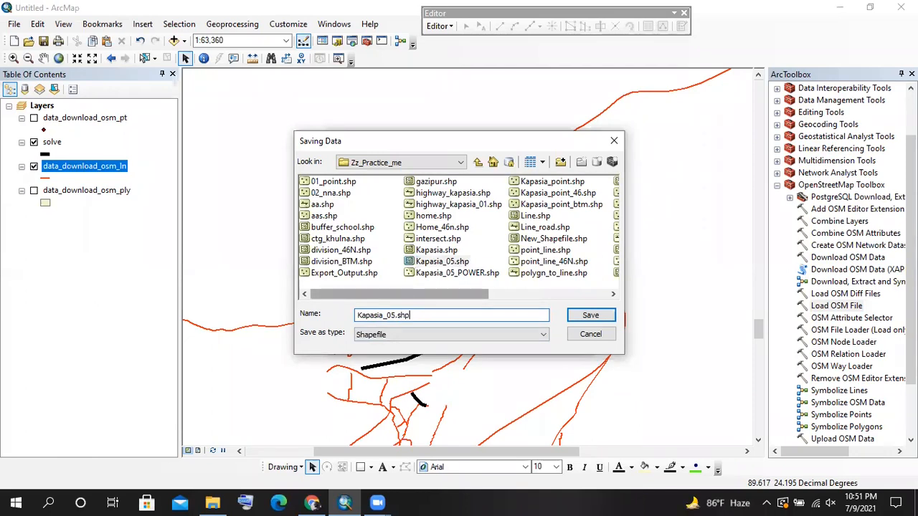
click(457, 163)
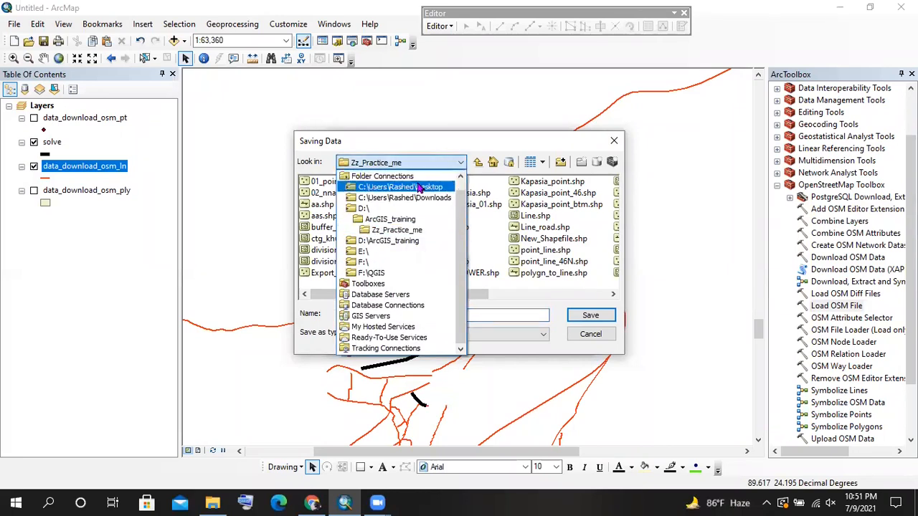
click(420, 188)
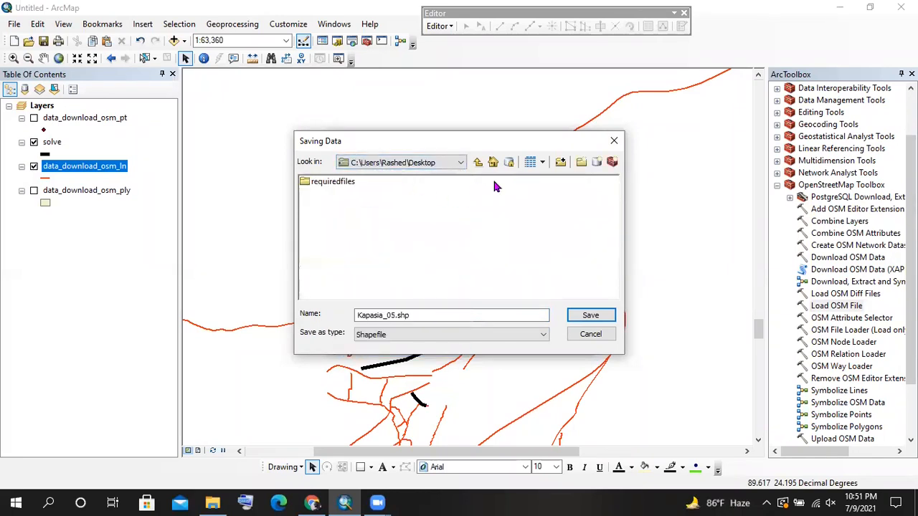
click(613, 141)
click(578, 142)
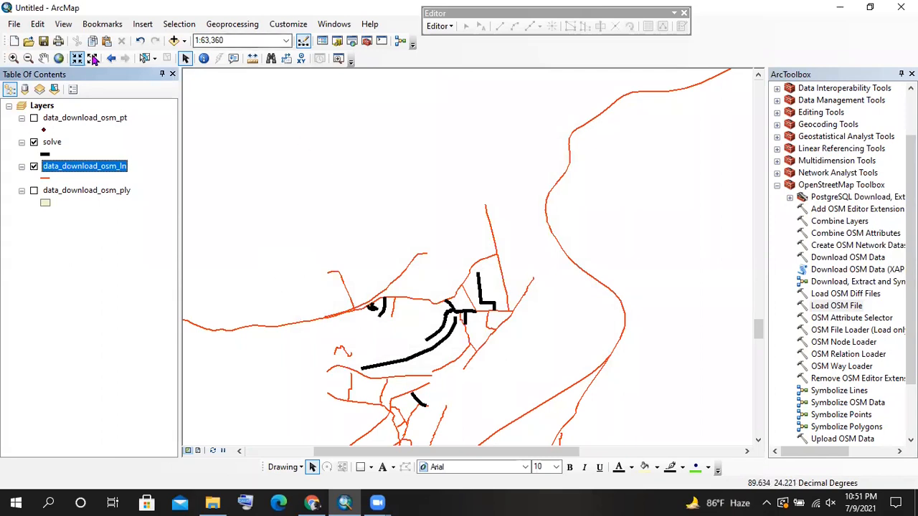
click(43, 58)
drag(450, 325, 433, 242)
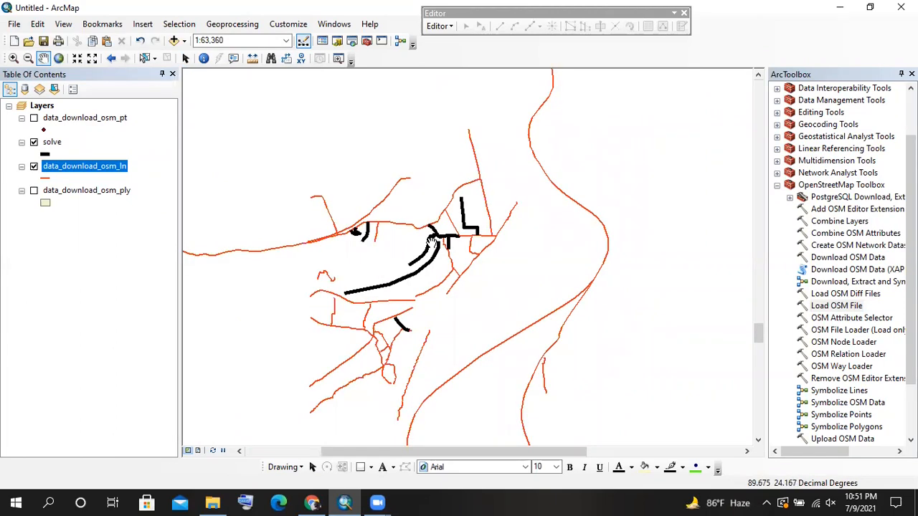
click(123, 142)
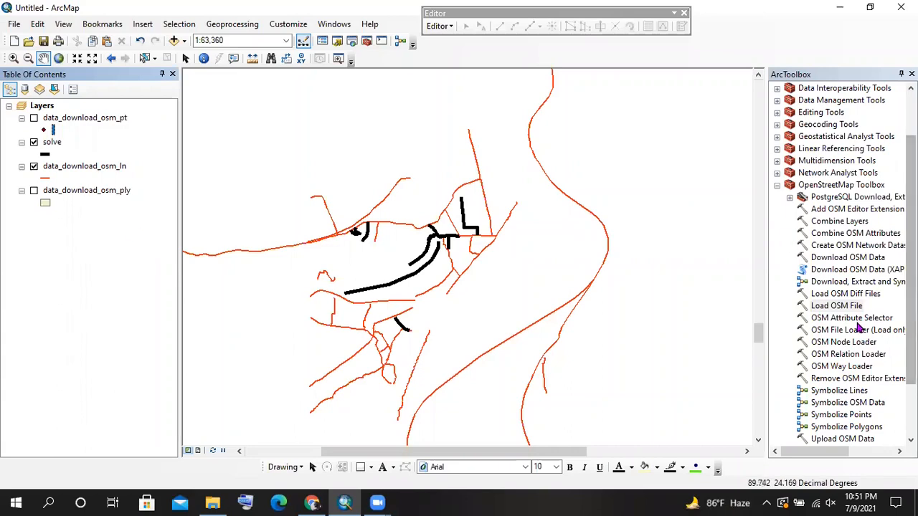
drag(815, 459, 823, 459)
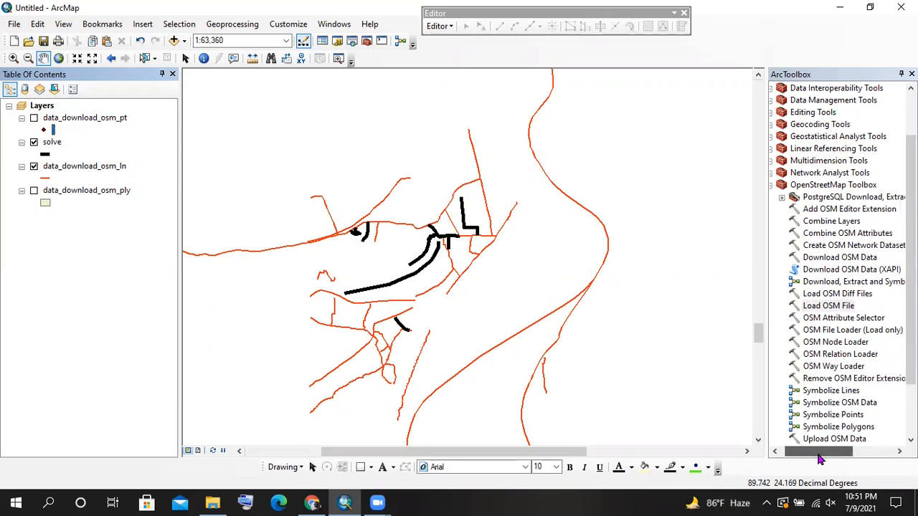
double_click(837, 307)
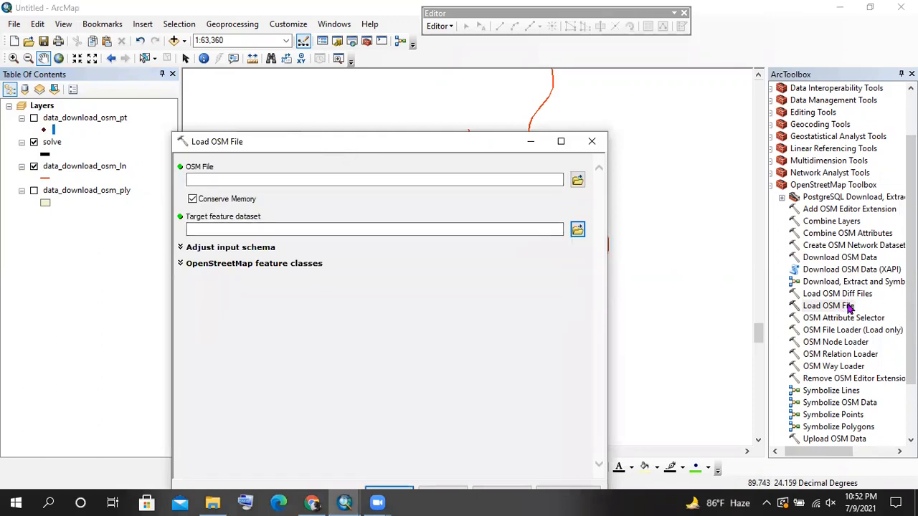
click(574, 184)
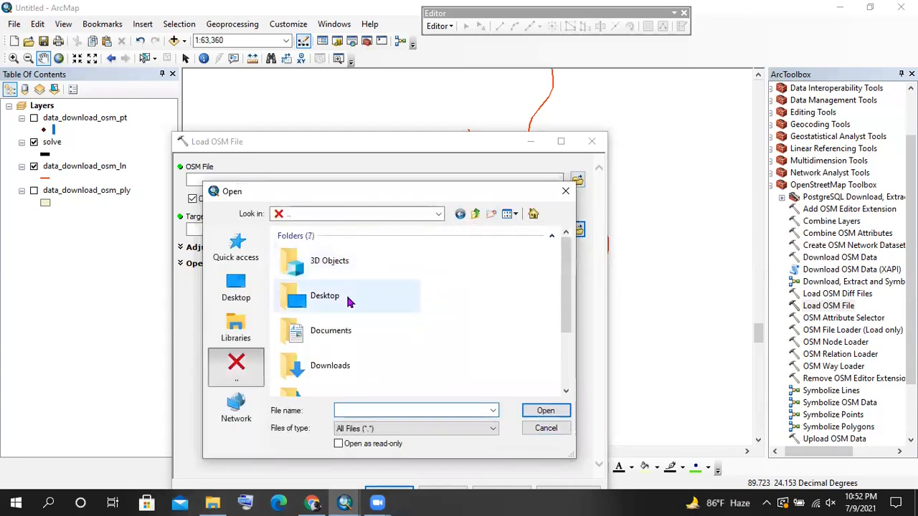
scroll(342, 378, down, 3)
click(363, 377)
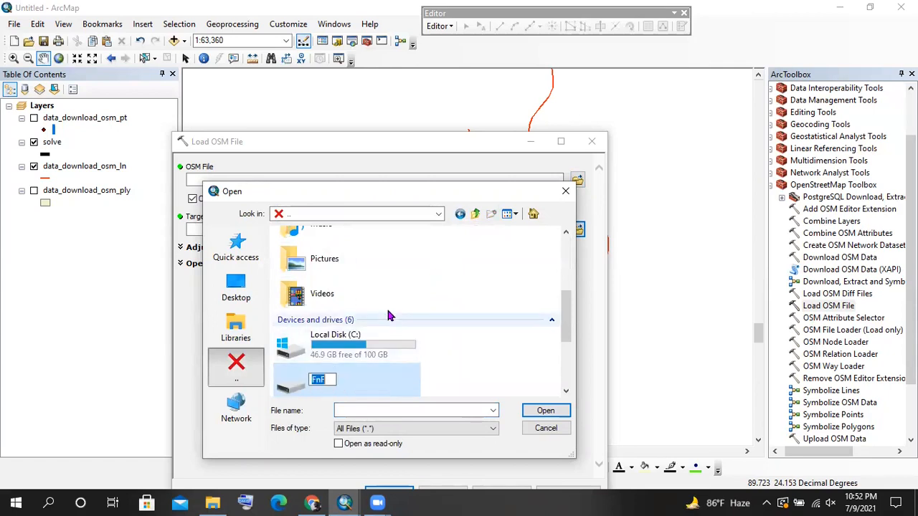
scroll(388, 316, up, 3)
click(344, 367)
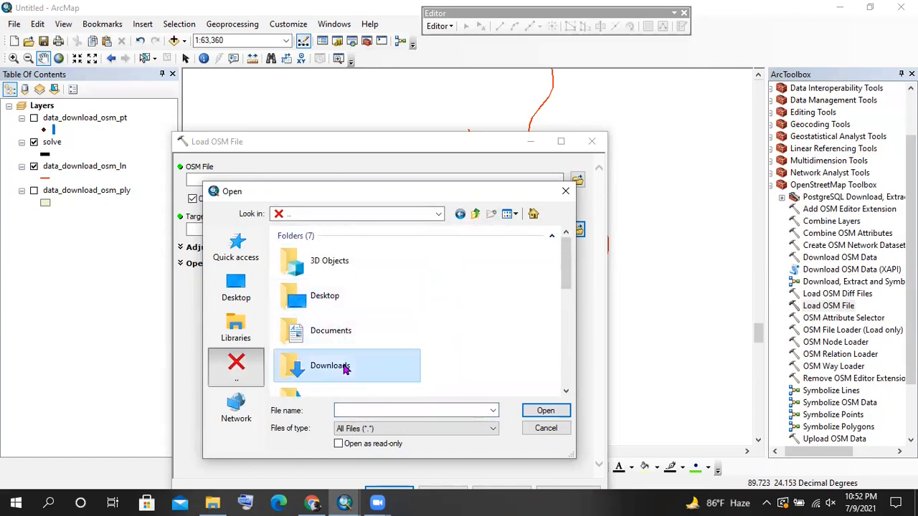
double_click(344, 367)
scroll(343, 332, down, 5)
scroll(326, 308, up, 5)
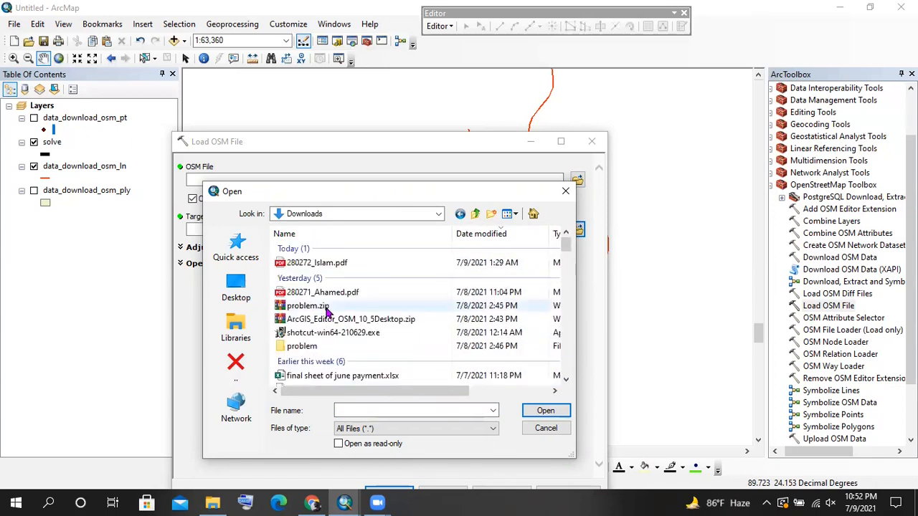
scroll(326, 308, down, 2)
click(317, 326)
click(546, 410)
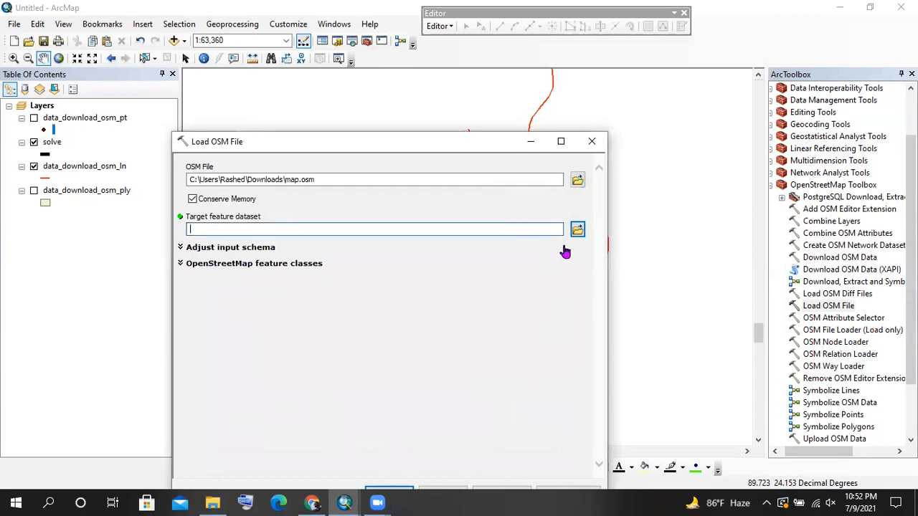
drag(409, 147, 367, 97)
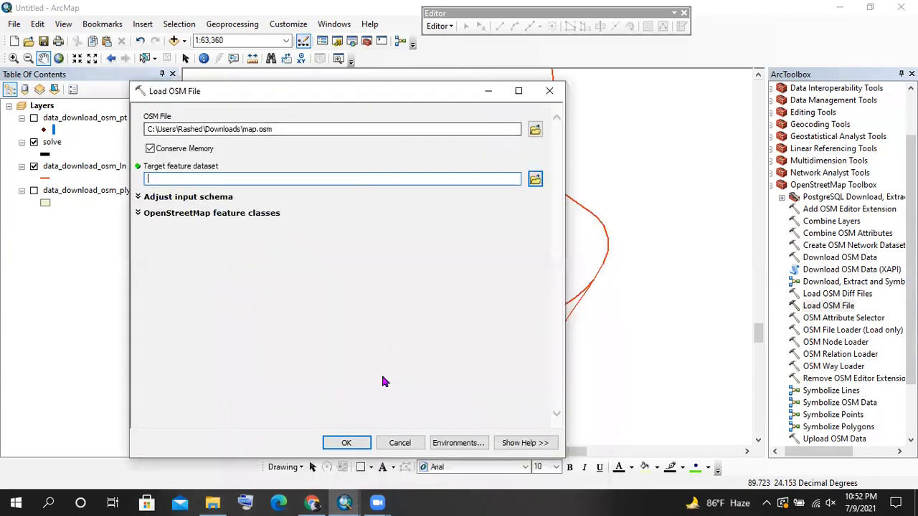
click(539, 102)
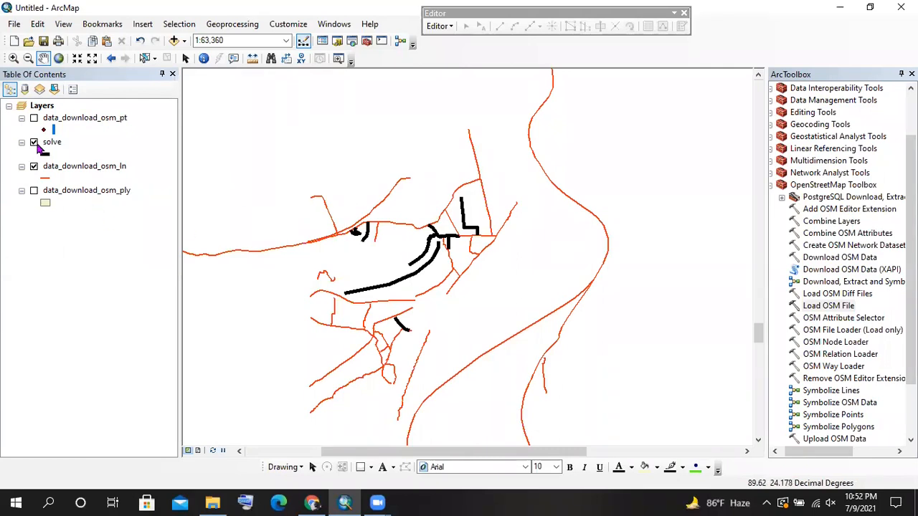
double_click(844, 307)
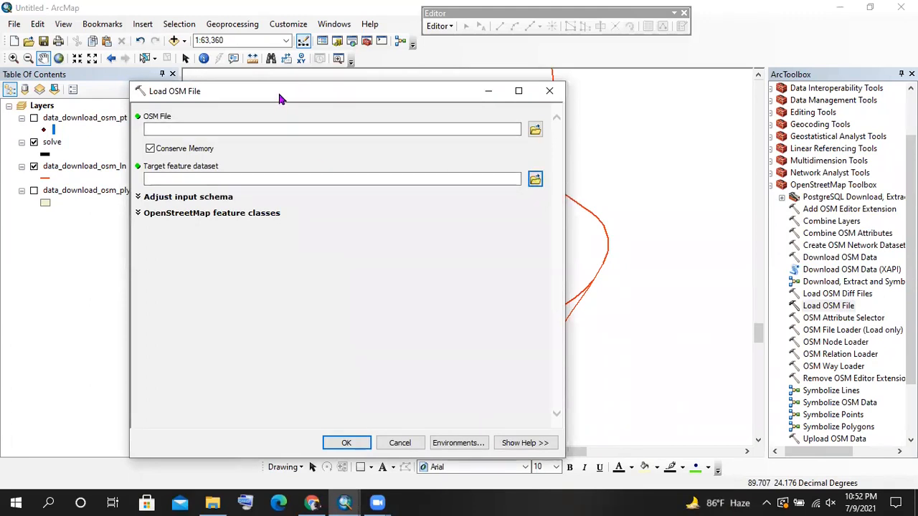
drag(278, 90, 286, 107)
click(558, 107)
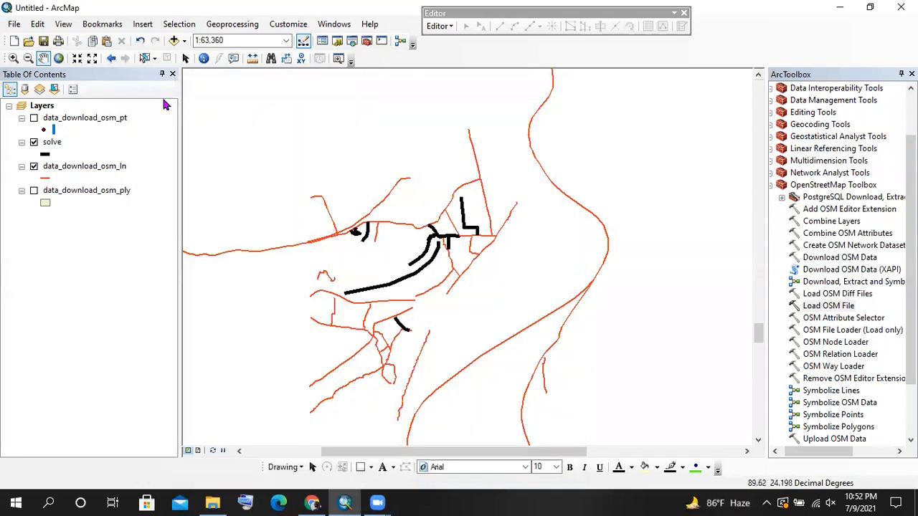
Turn on feature labels for the data_download_osm_ln layer
right_click(111, 171)
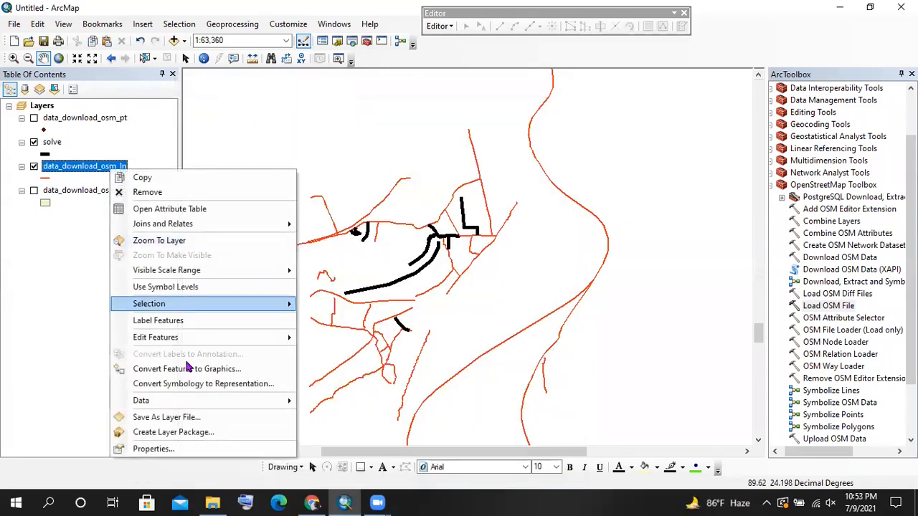
mouse_move(286, 400)
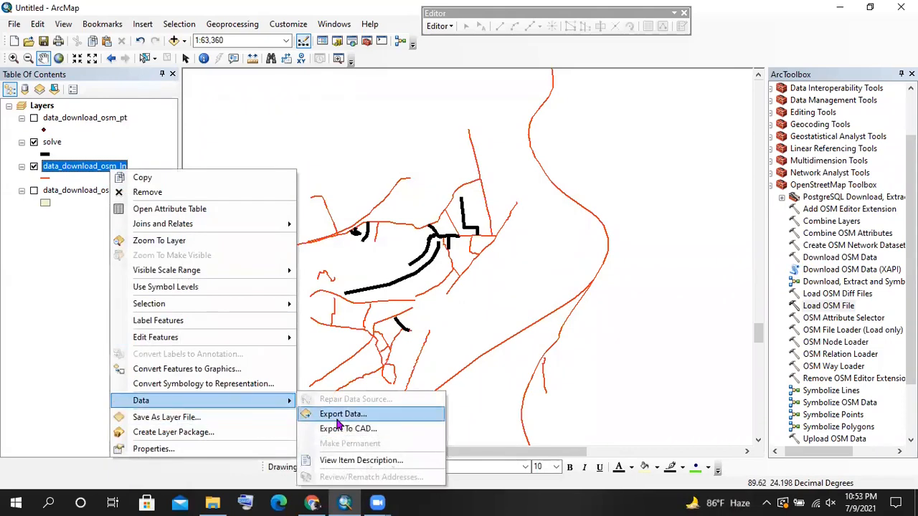
click(118, 320)
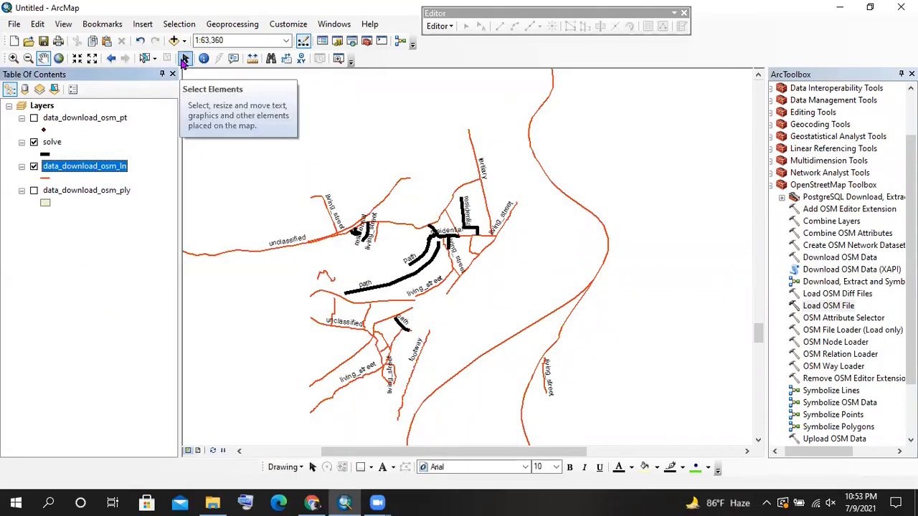
Export all data_download_osm_ln features as Export_Output_2.shp in the Exercise 07 folder and add the shapefile to the map
right_click(115, 165)
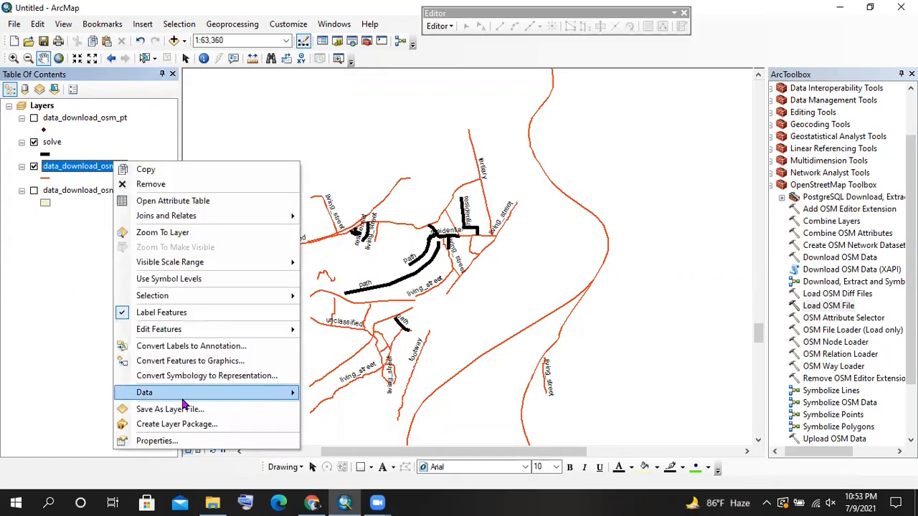
mouse_move(193, 393)
click(354, 413)
click(573, 272)
click(477, 162)
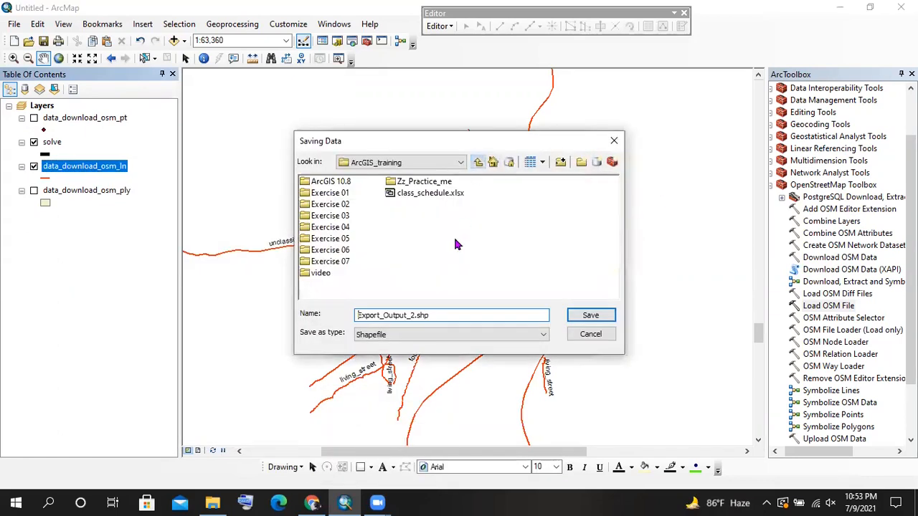
click(581, 162)
text(aaa)
key(Return)
double_click(316, 273)
click(405, 315)
click(592, 316)
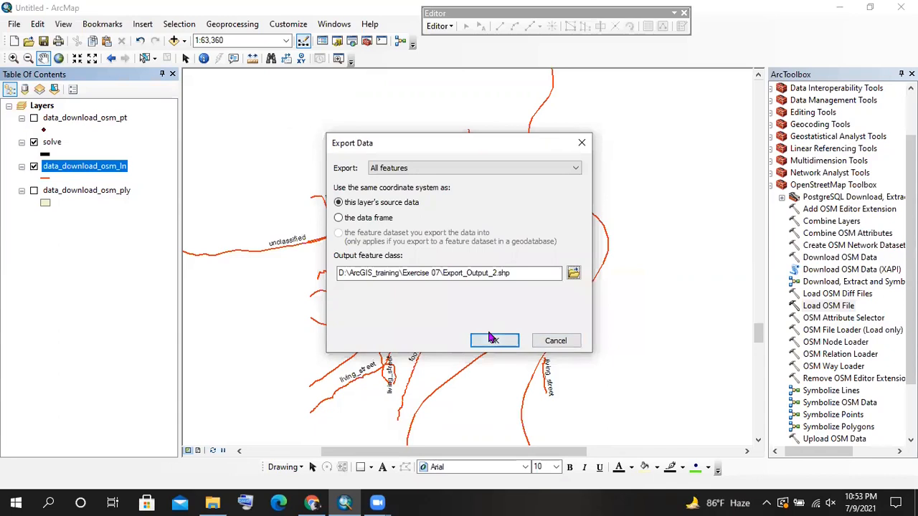
click(502, 342)
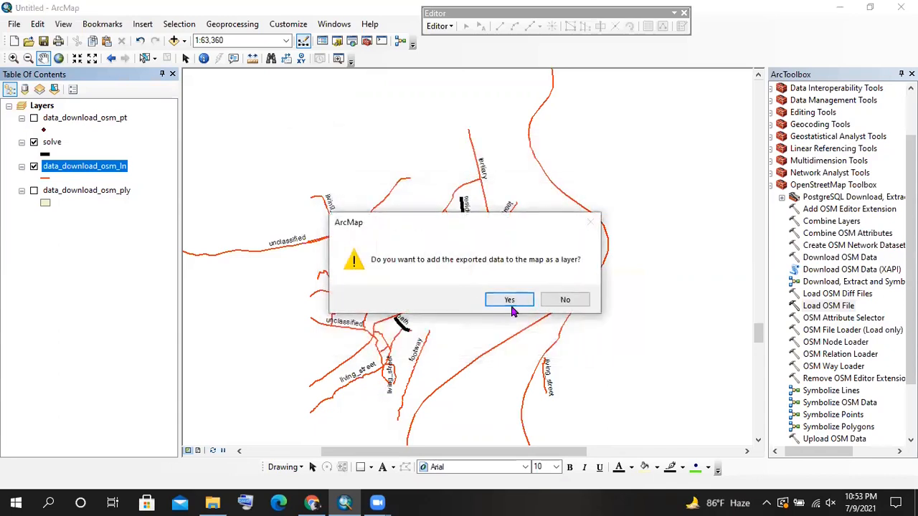
click(510, 299)
Remove the data_download_osm_ln layer from the map and hide the solve layer
right_click(101, 190)
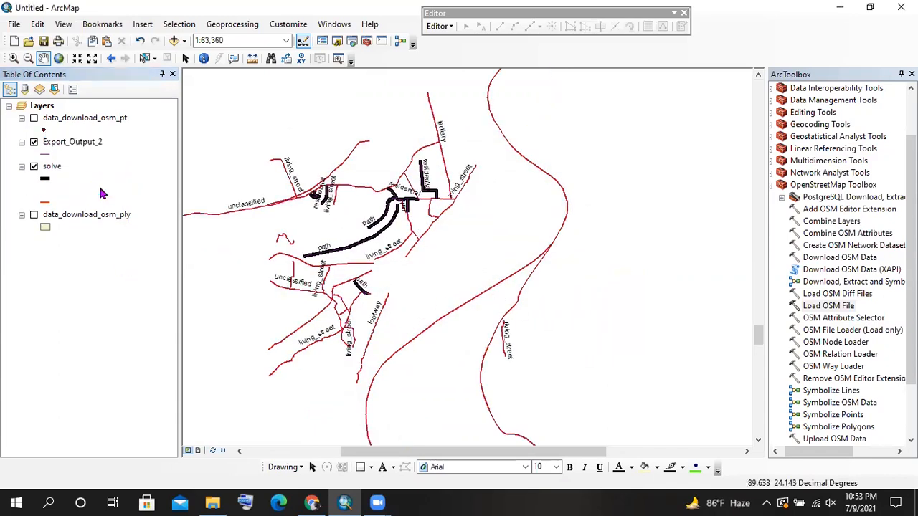
click(136, 213)
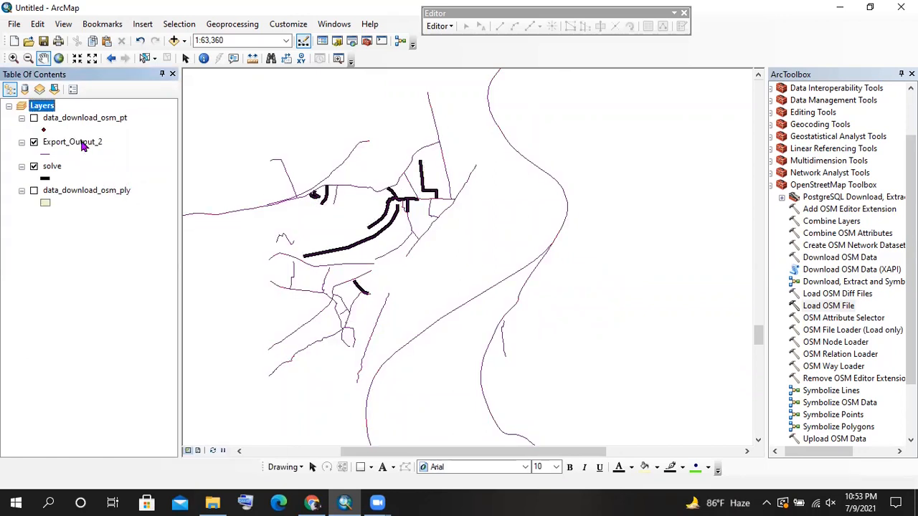
click(33, 166)
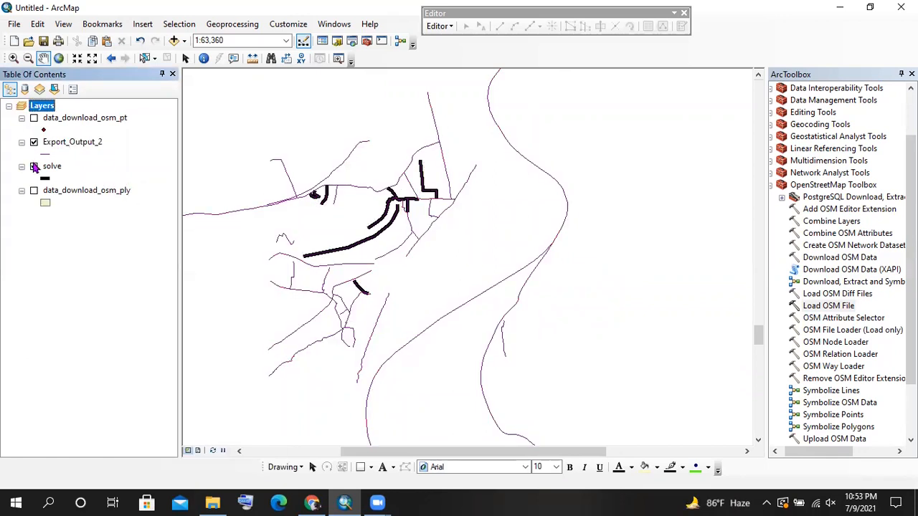
Inspect the exported line layer across its full extent and around the dense street network
click(80, 142)
click(84, 143)
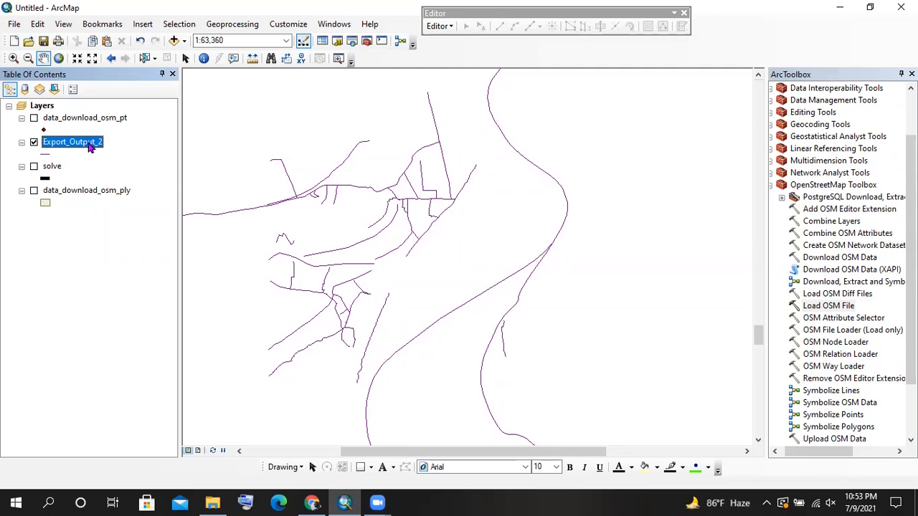
scroll(477, 211, down, 2)
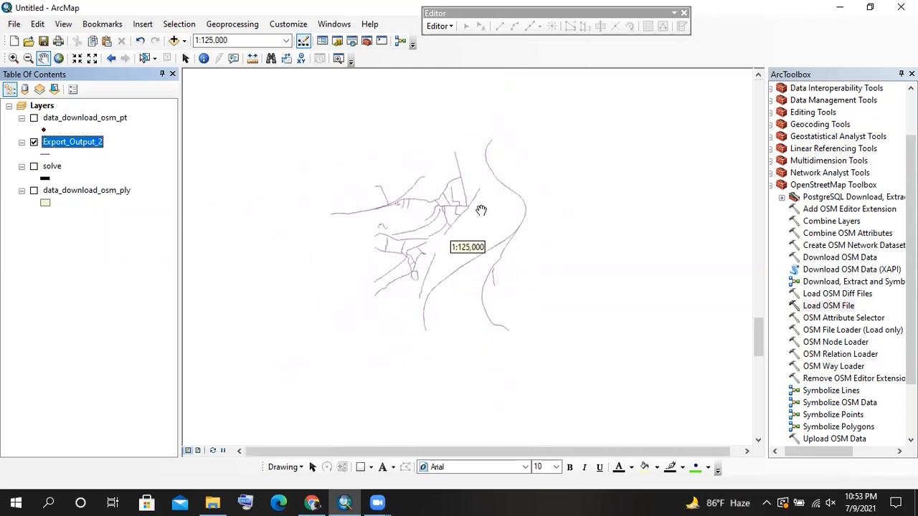
scroll(478, 211, down, 1)
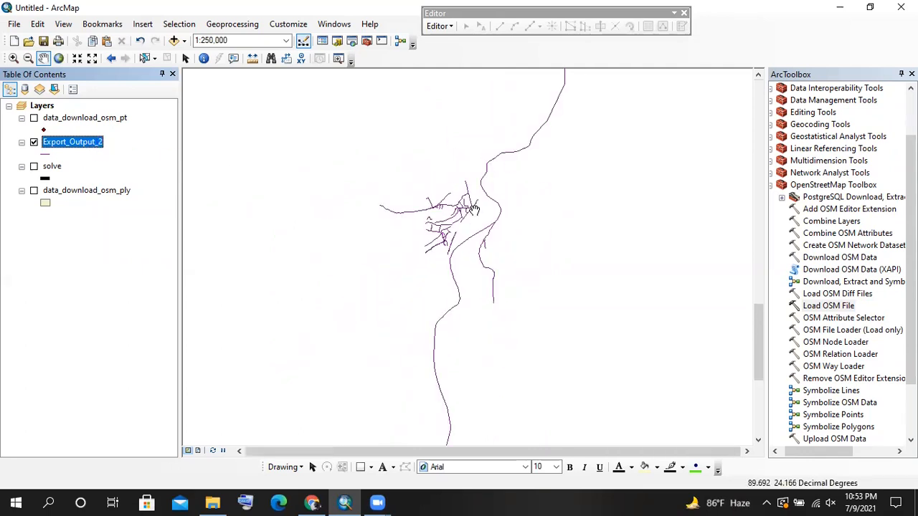
scroll(475, 210, down, 1)
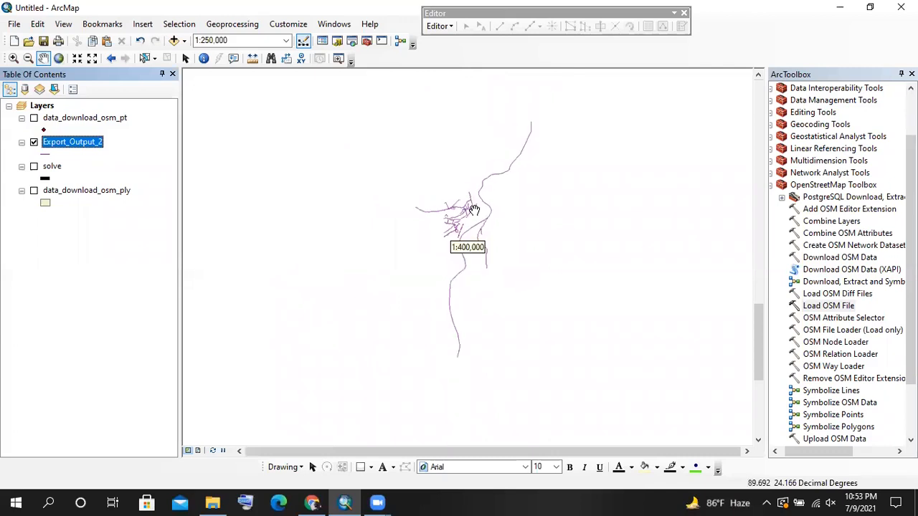
scroll(479, 216, up, 1)
scroll(477, 215, up, 1)
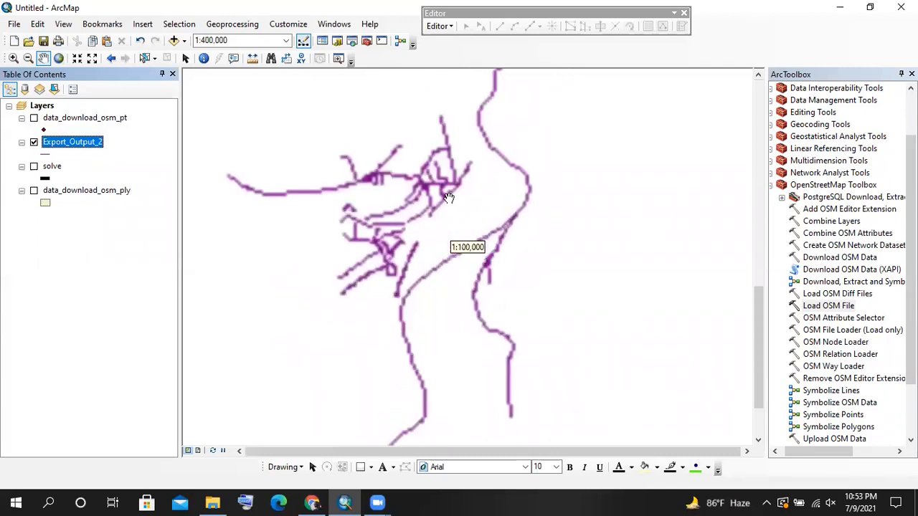
drag(426, 141, 426, 183)
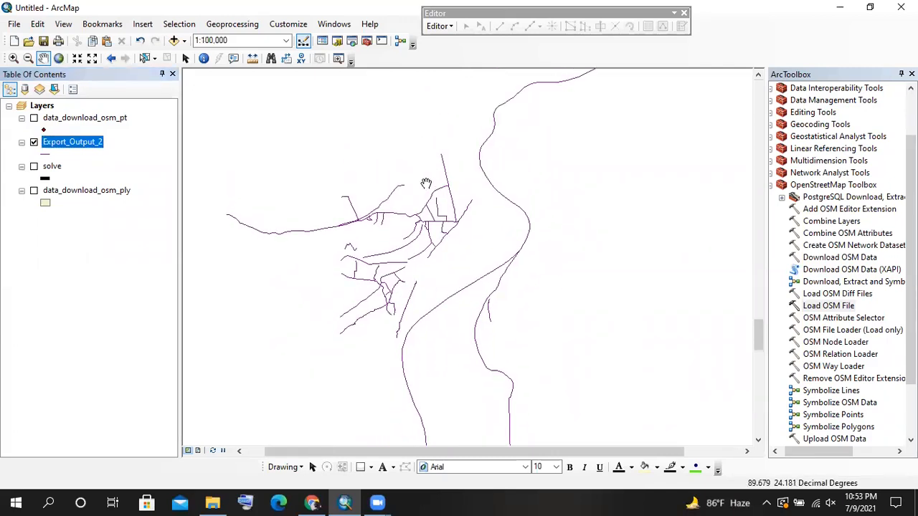